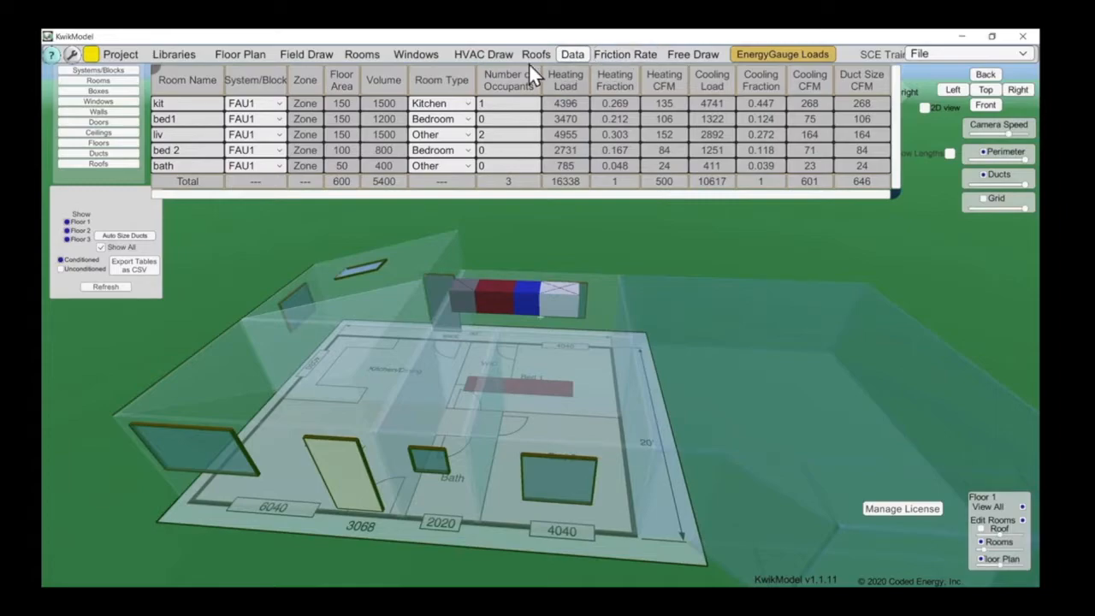
Switch to air handler editing in the HVAC drawing mode and move the horizontal air handler slightly.
click(483, 53)
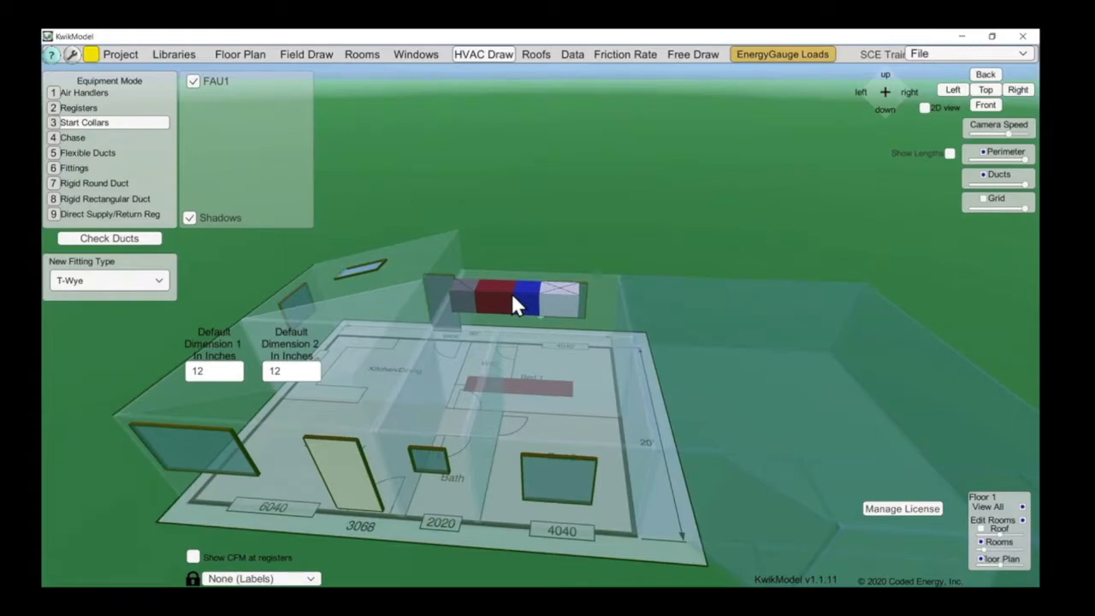
click(131, 91)
drag(534, 282, 522, 294)
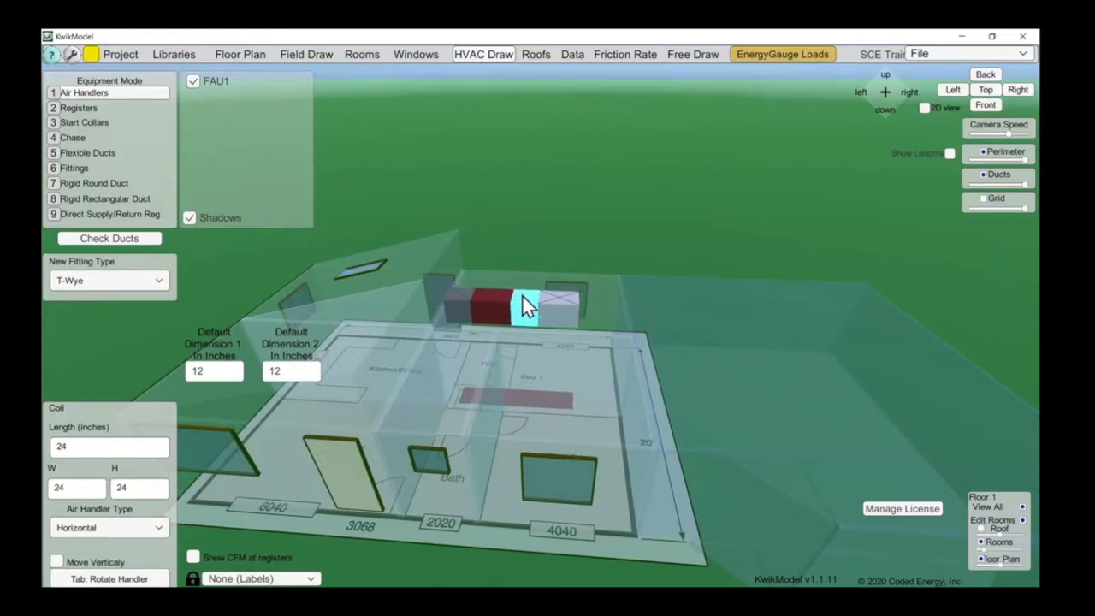
Move the air handler in plan view toward the front of the house, over the boundary between Bed 1 and Bed 2.
right_drag(514, 377, 519, 415)
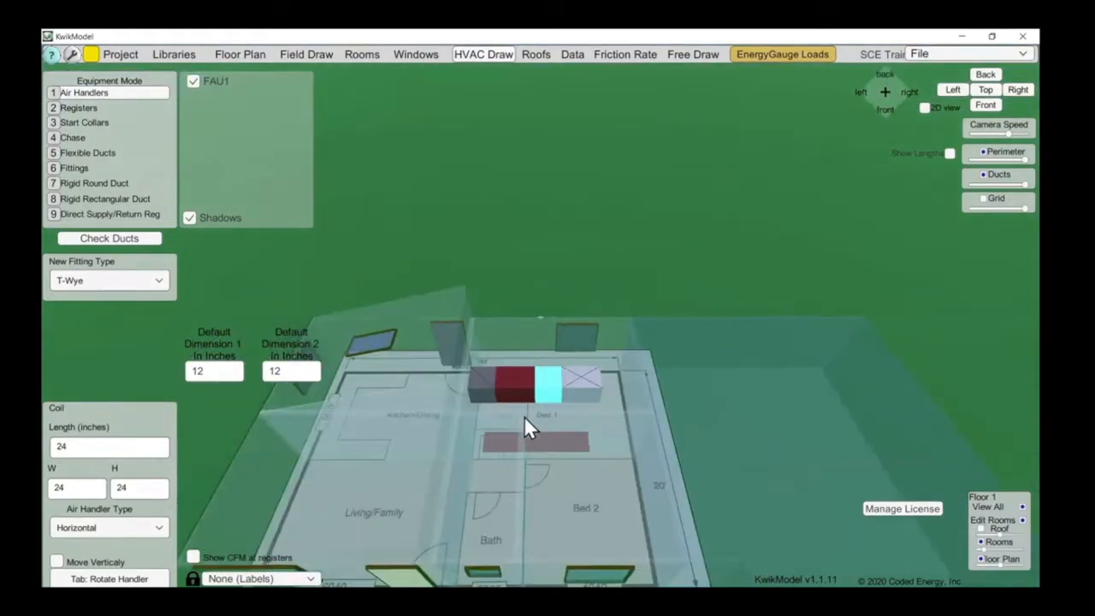
click(986, 89)
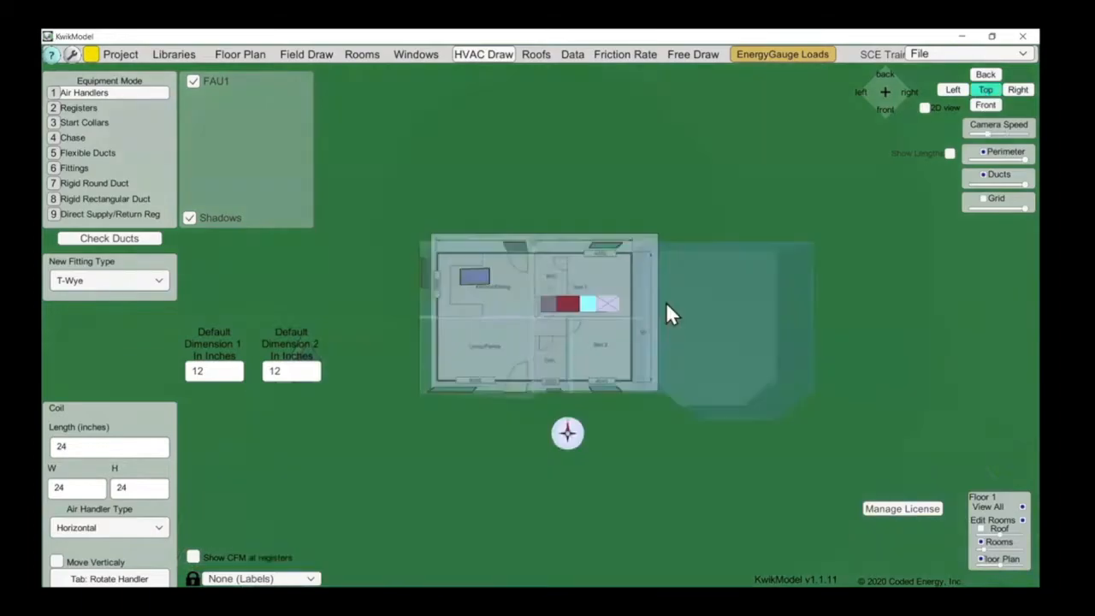
scroll(552, 286, up, 5)
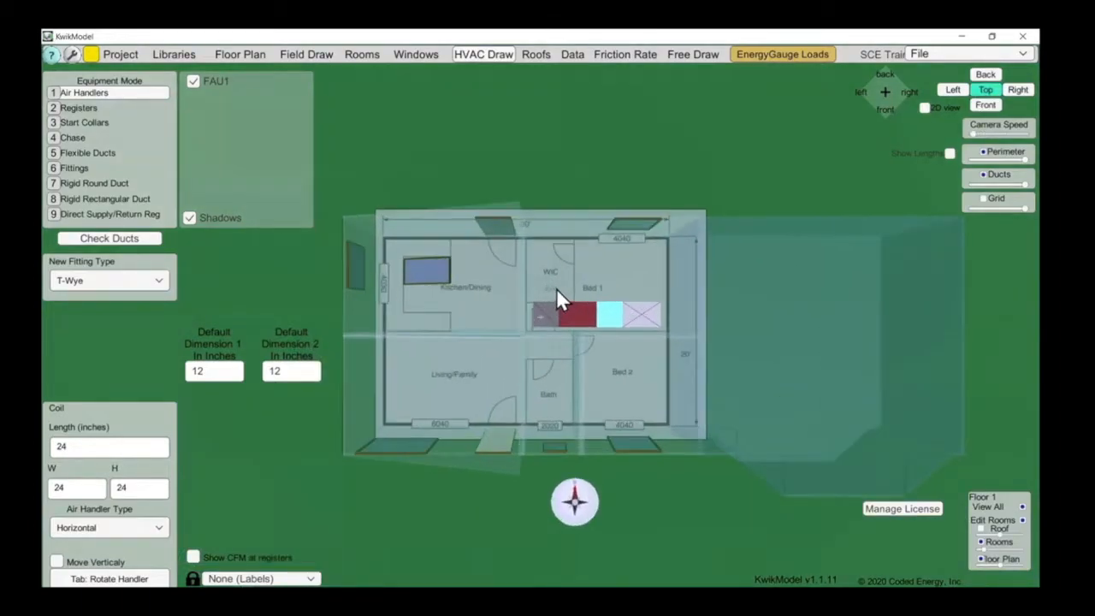
scroll(556, 288, up, 2)
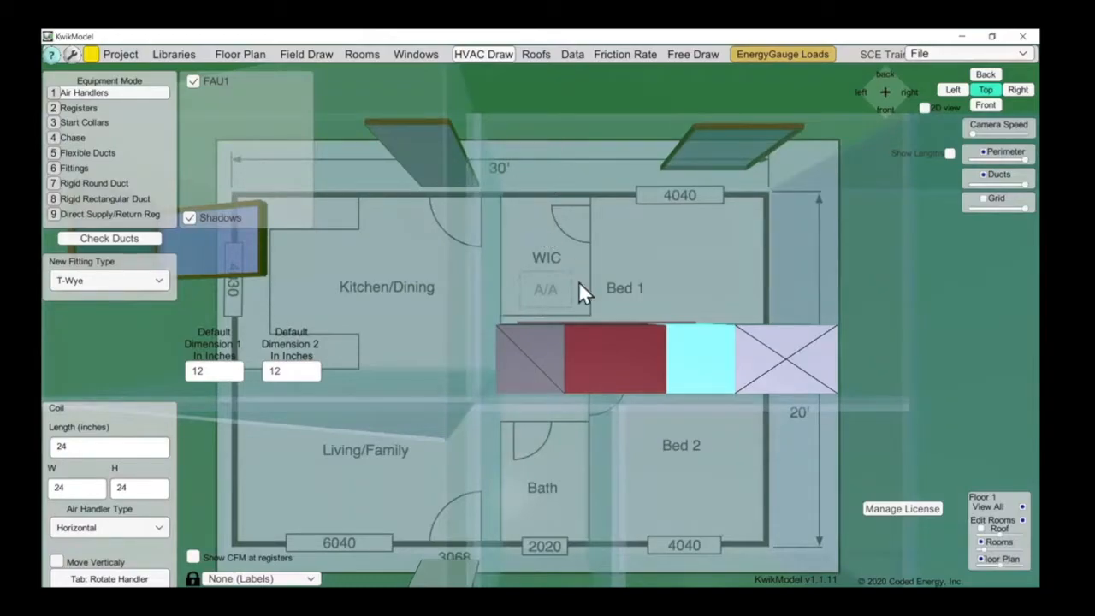
middle_drag(551, 250, 683, 117)
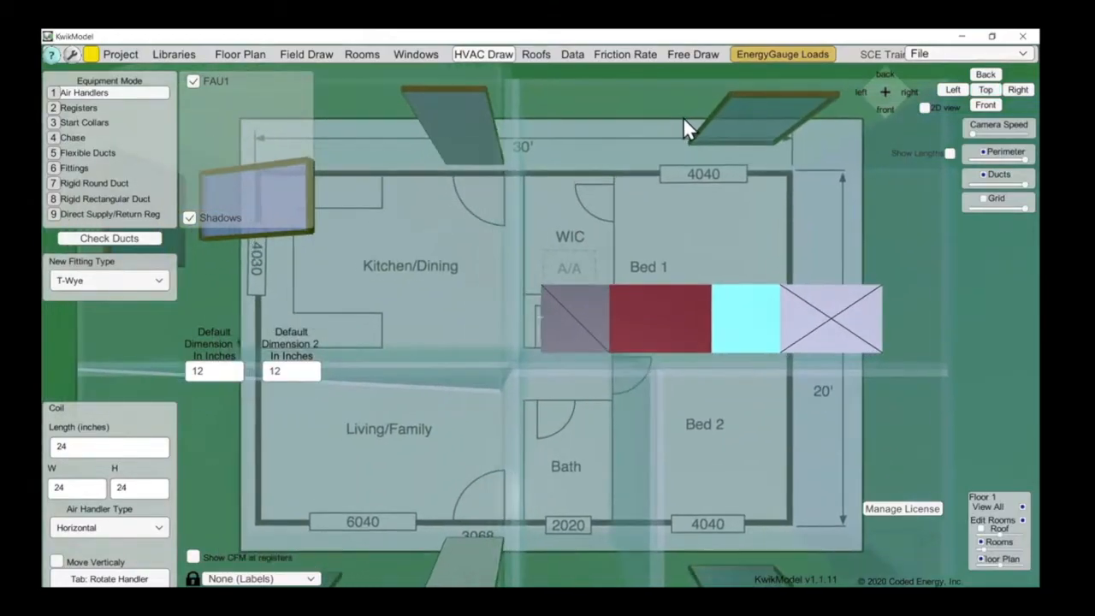
middle_drag(578, 243, 596, 176)
scroll(590, 188, down, 3)
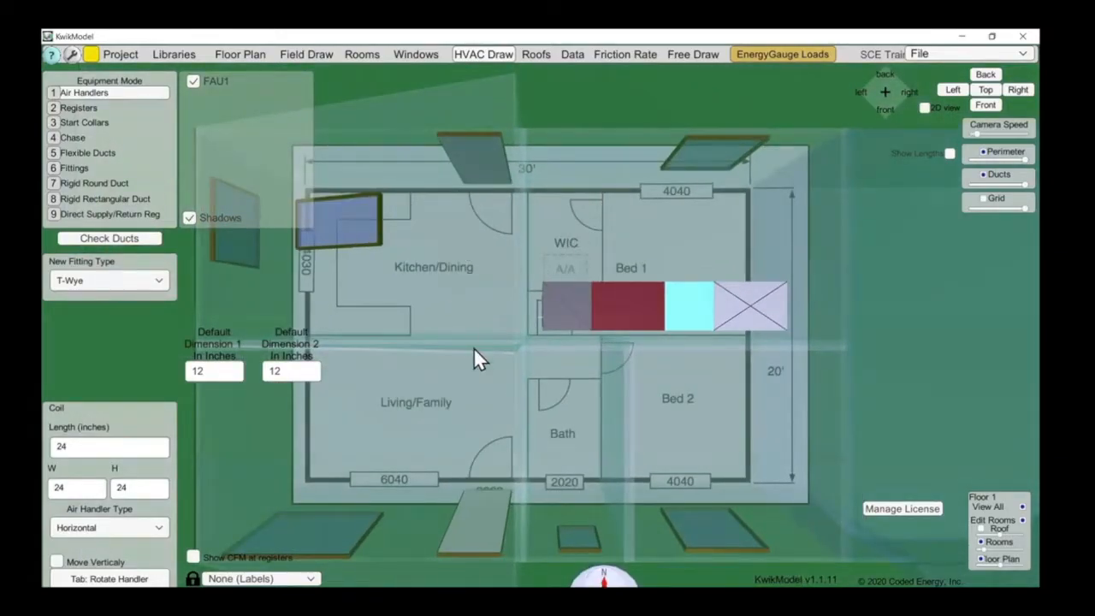
middle_drag(501, 341, 482, 291)
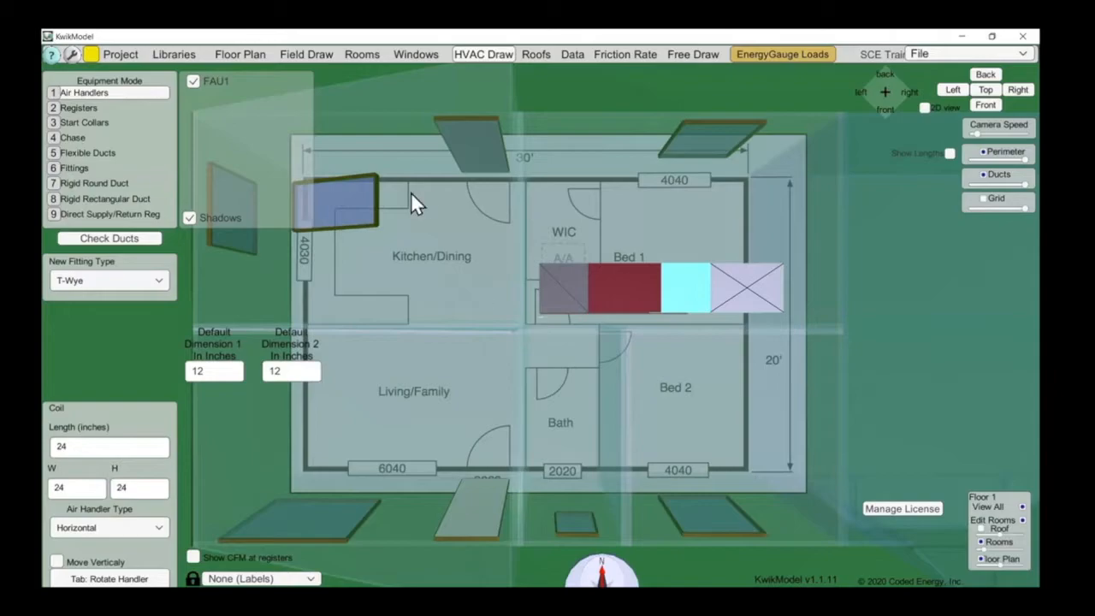
drag(634, 291, 635, 316)
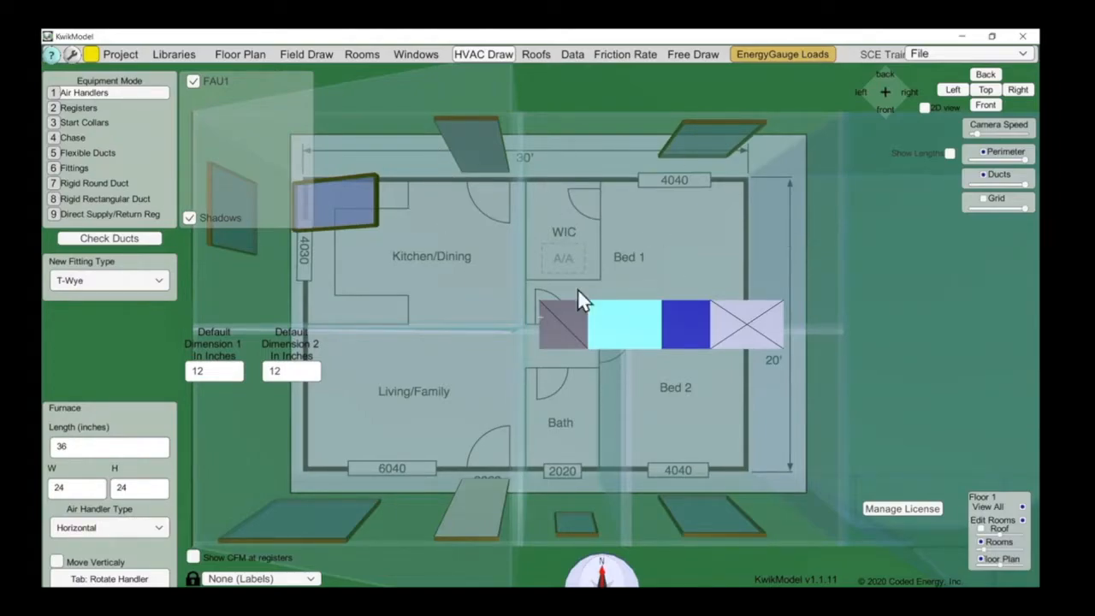
Rotate the air handler to run front to back and shift it toward the back wall above the bedrooms.
right_drag(576, 354, 540, 201)
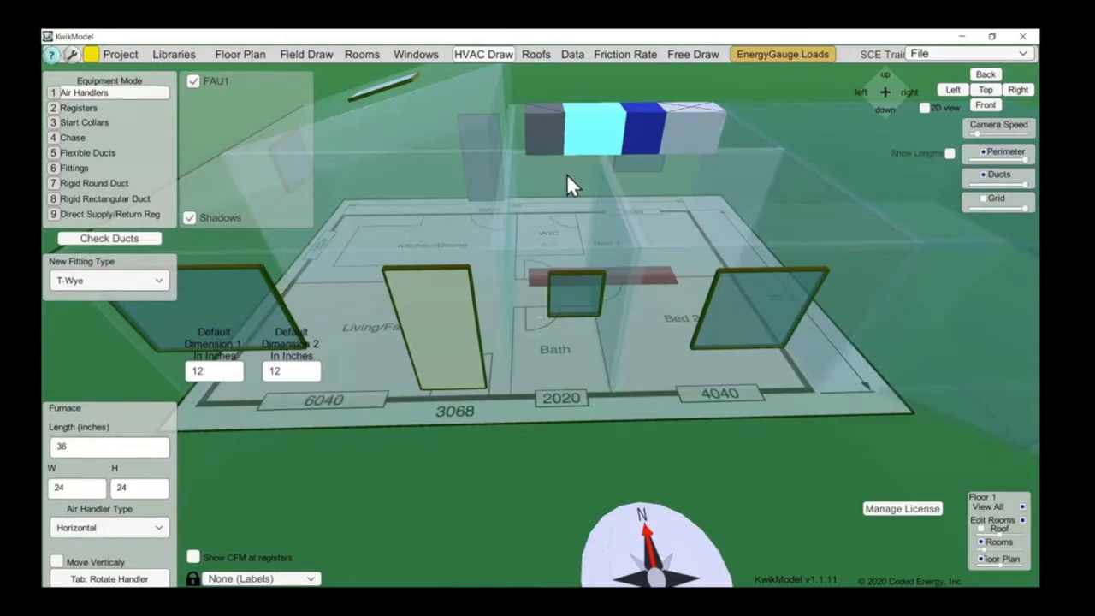
right_drag(553, 205, 548, 393)
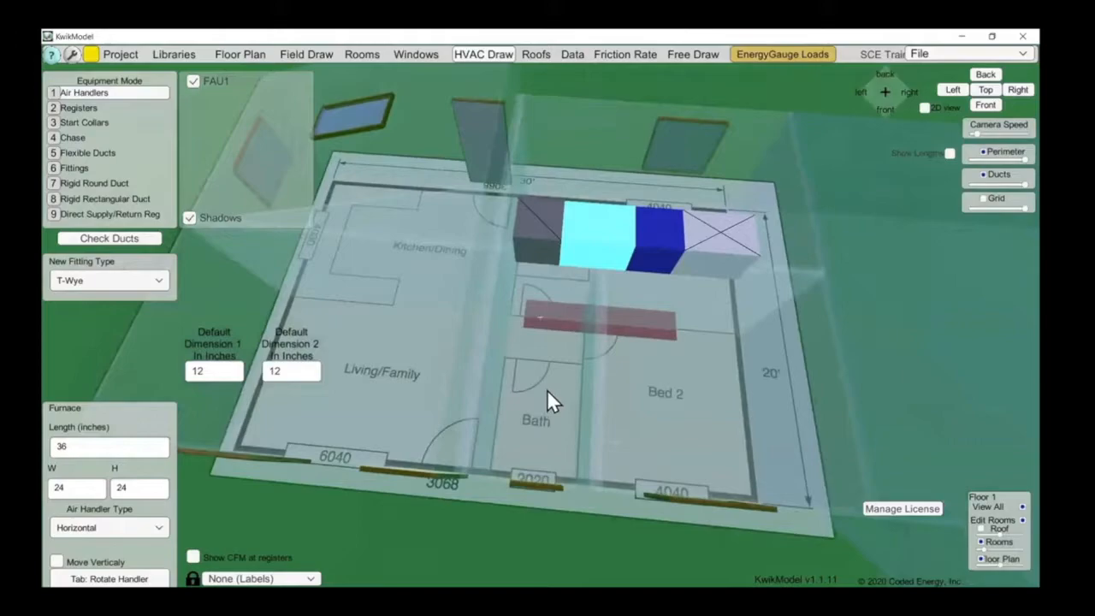
key(Tab)
click(635, 255)
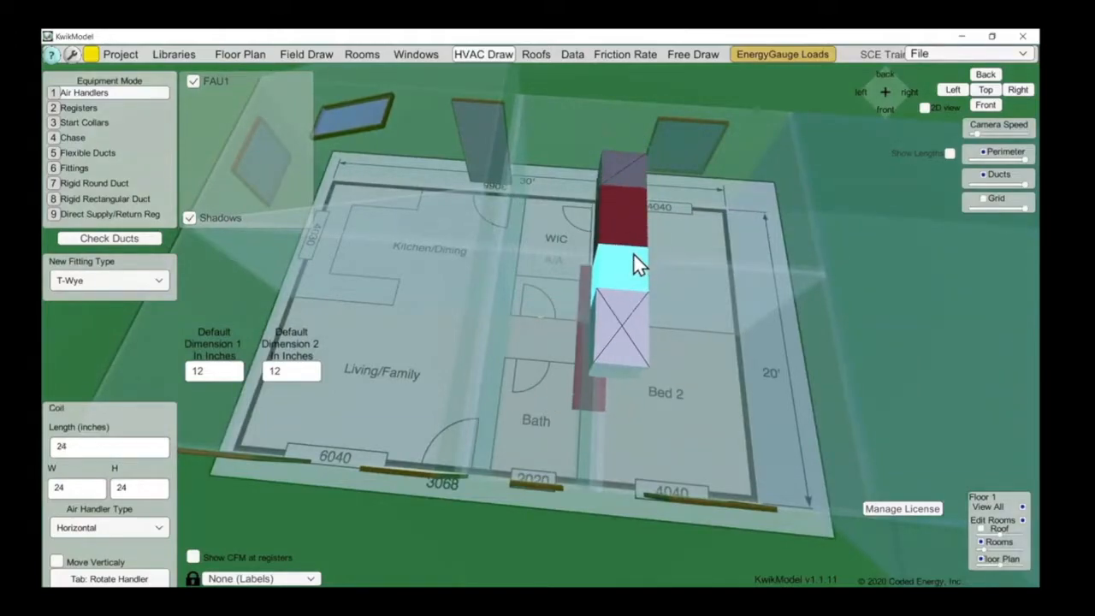
right_drag(555, 311, 552, 387)
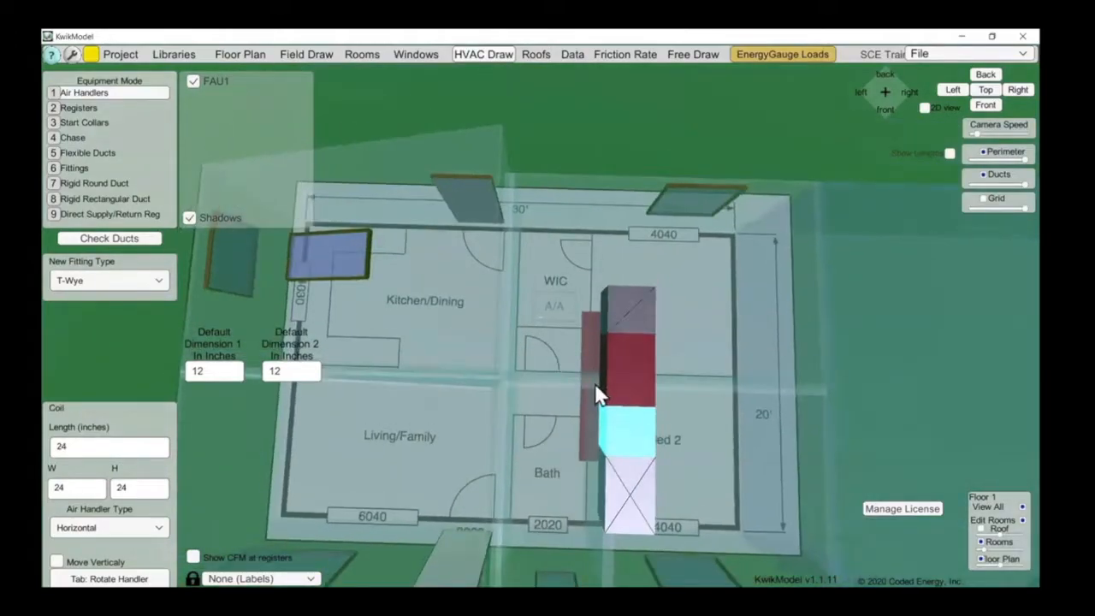
click(627, 381)
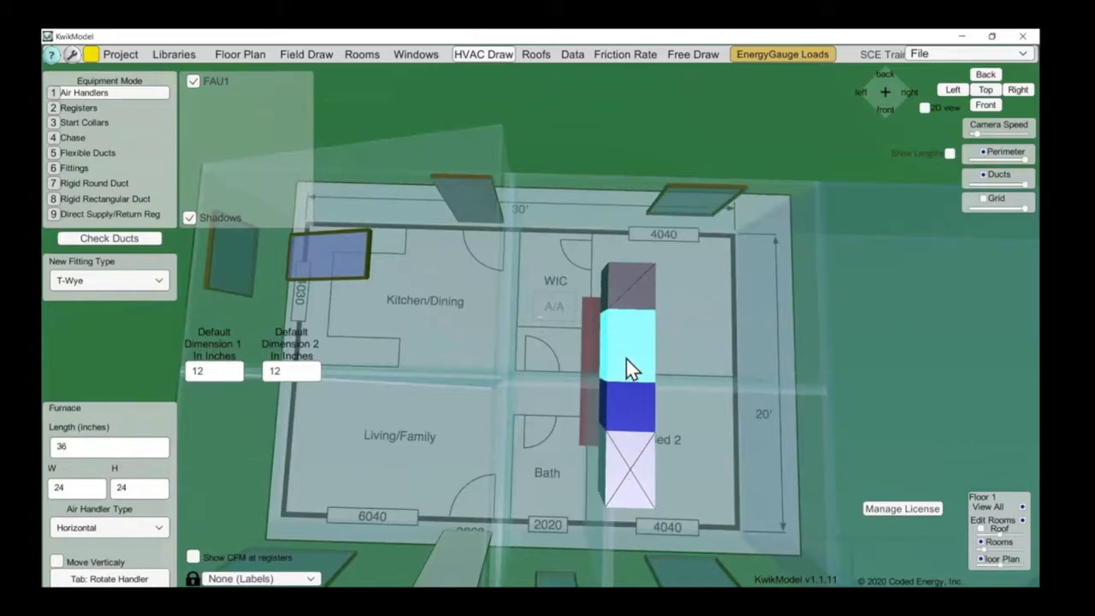
drag(626, 359, 627, 356)
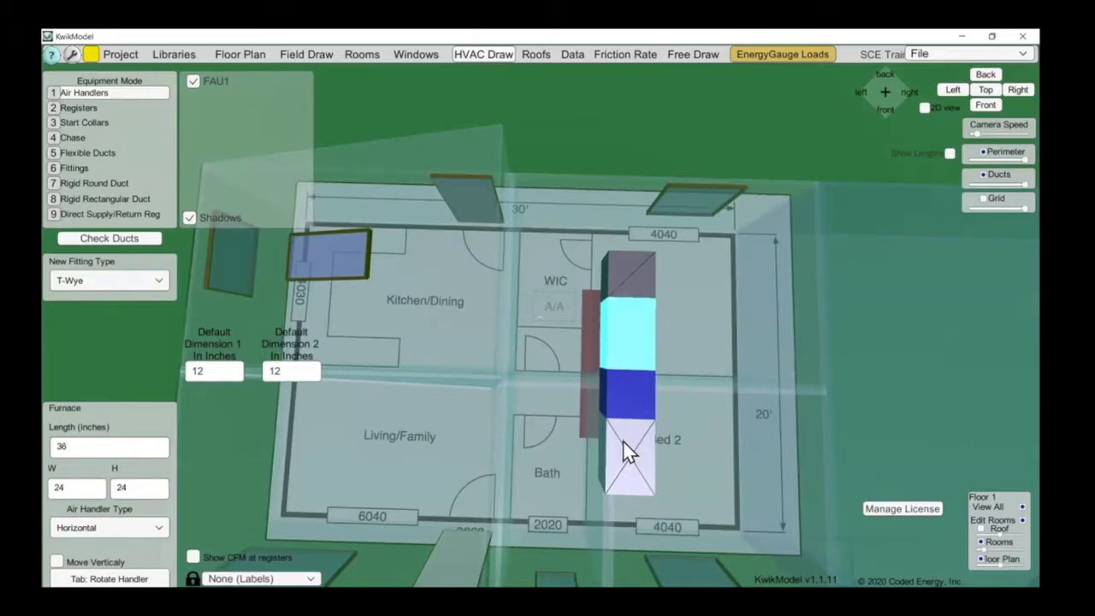
Select the air handler's coil section to view its dimensions and clear the selection.
middle_drag(706, 373, 651, 284)
scroll(685, 342, down, 3)
right_drag(693, 424, 696, 423)
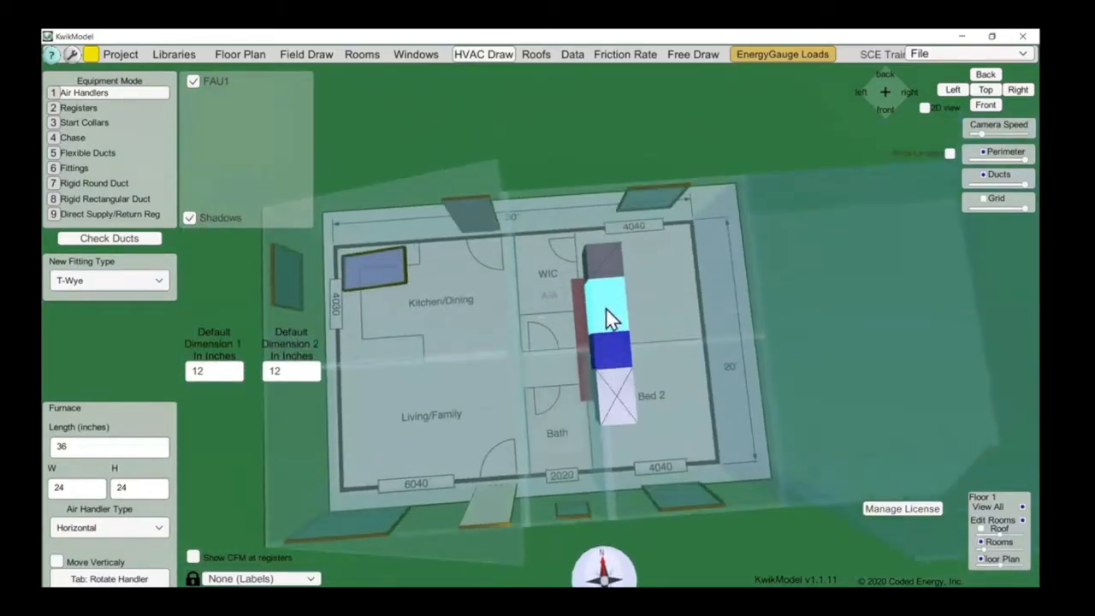
right_drag(674, 389, 670, 392)
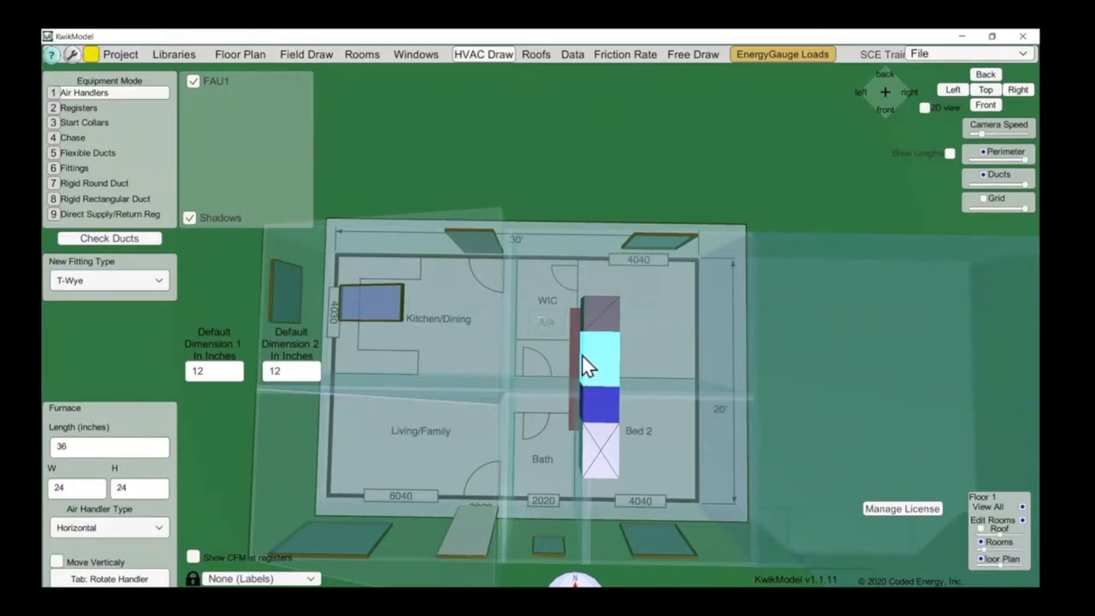
click(589, 389)
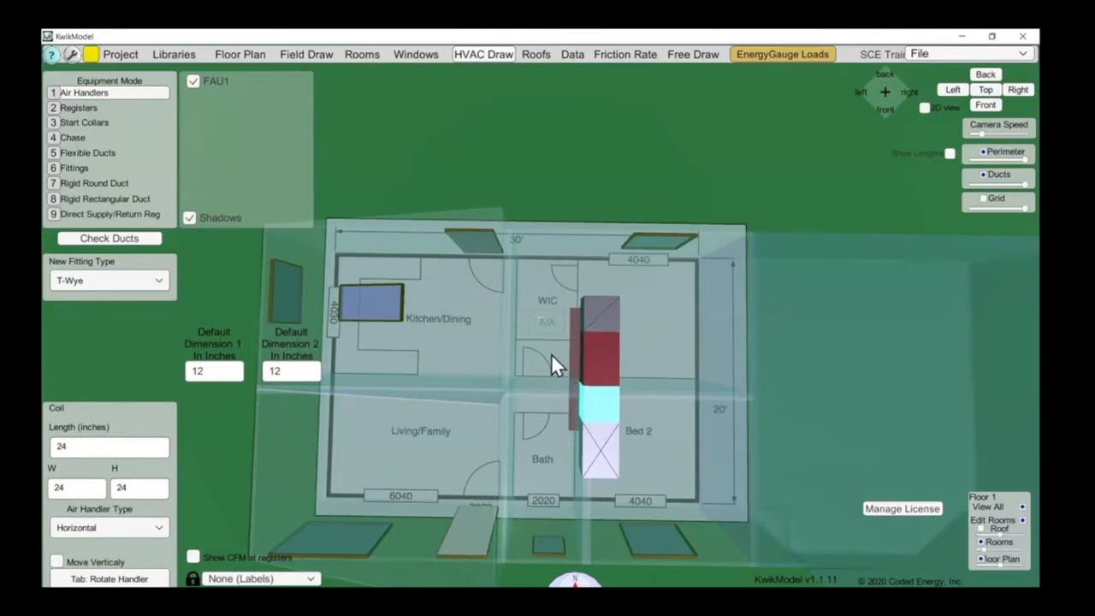
click(552, 366)
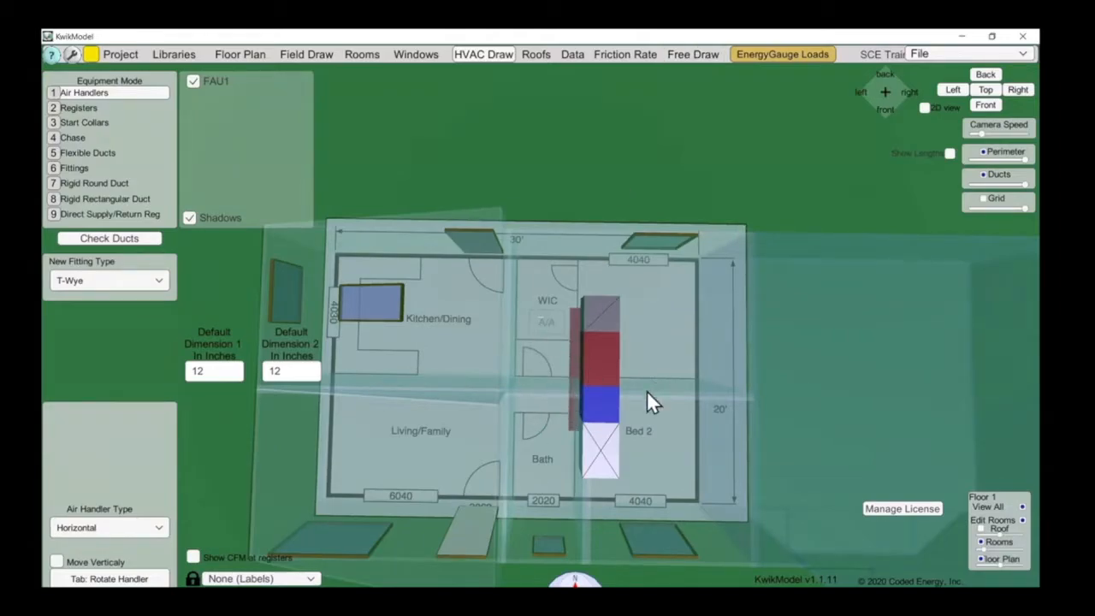
Place a 12 by 6 inch register in Bed 1 near the 4040 window on the back wall.
right_drag(616, 415, 620, 381)
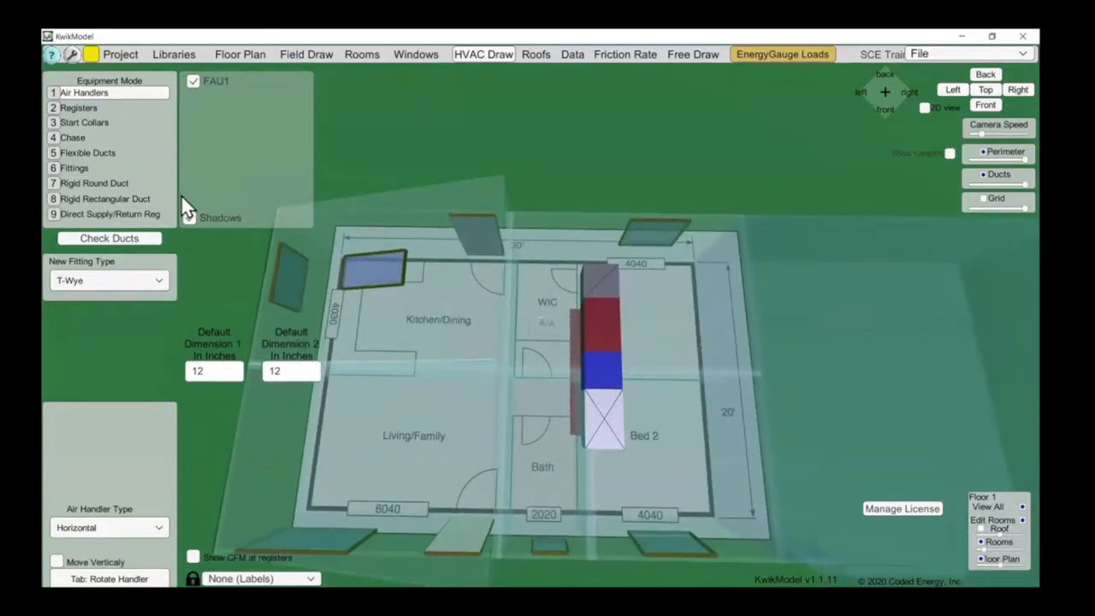
click(83, 108)
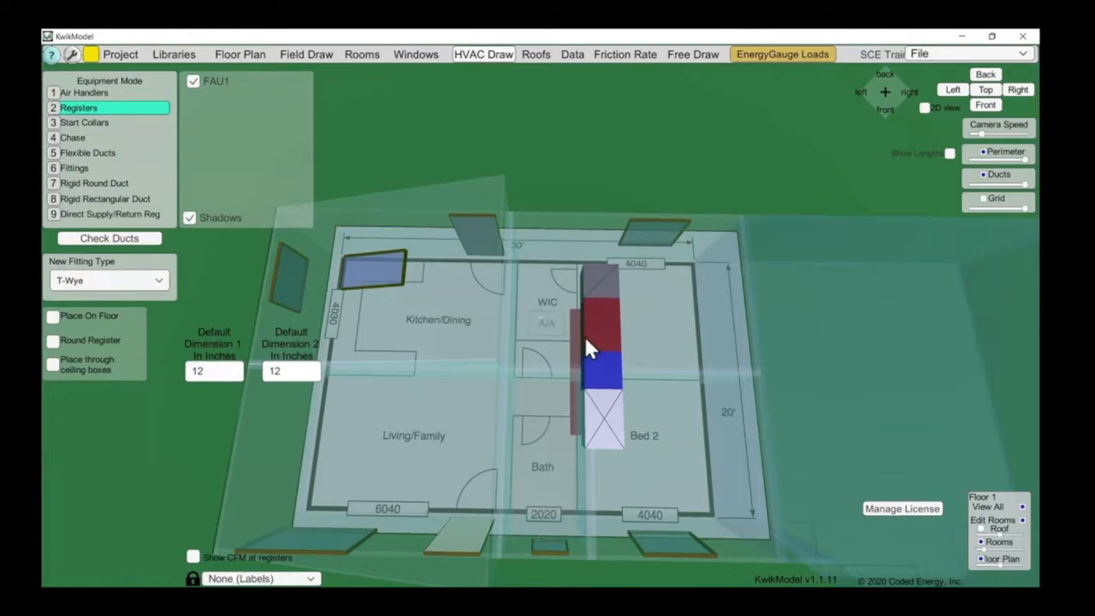
click(657, 258)
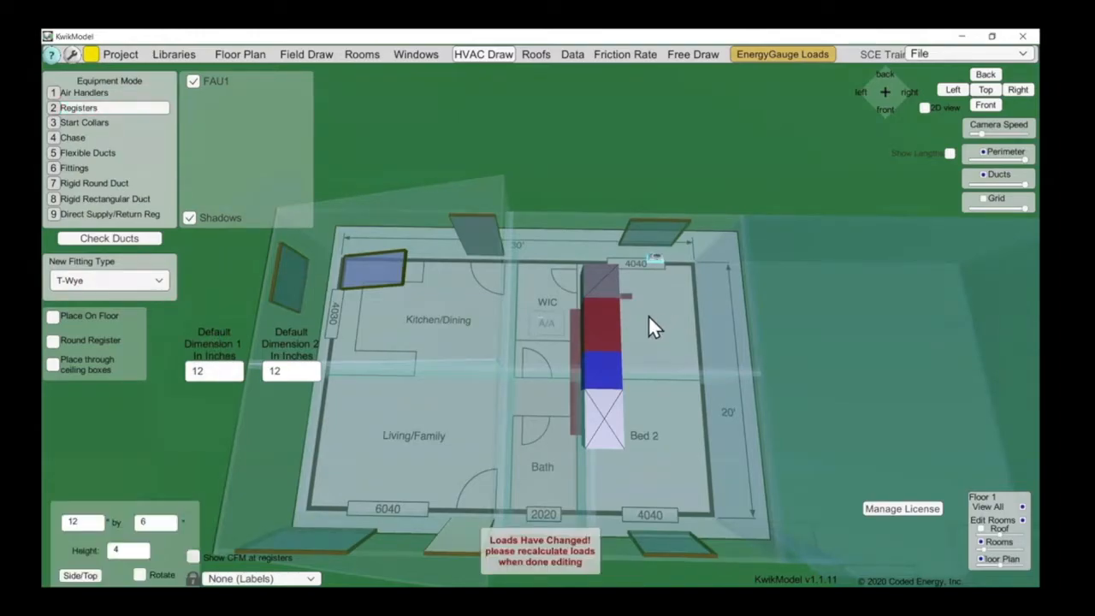
Examine the Bed 1 register from below and from above, along with its placement and size settings.
right_drag(687, 318, 685, 296)
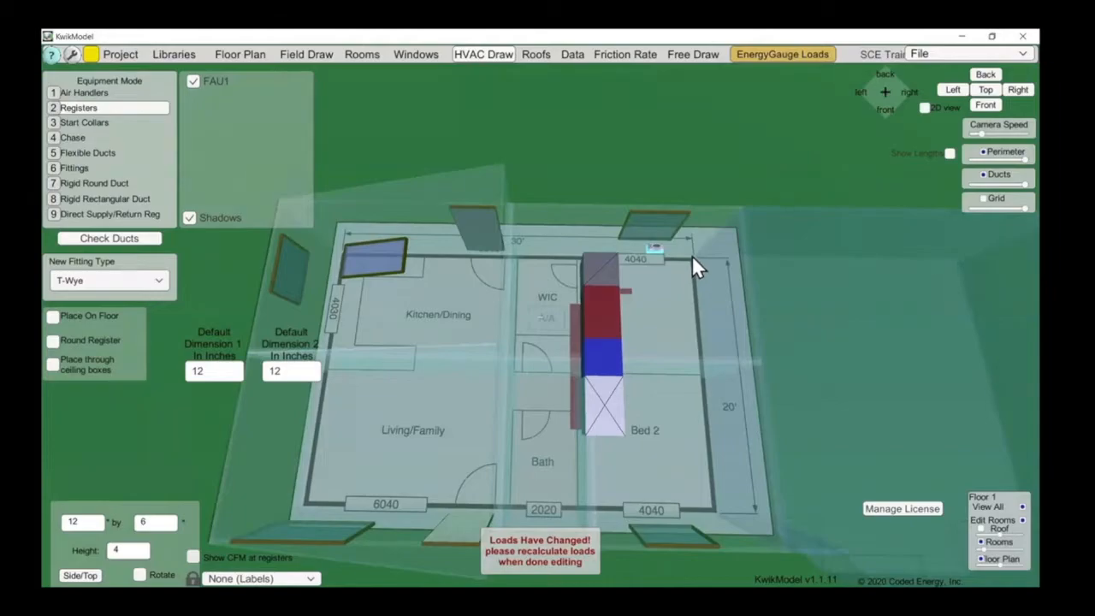
scroll(694, 260, up, 5)
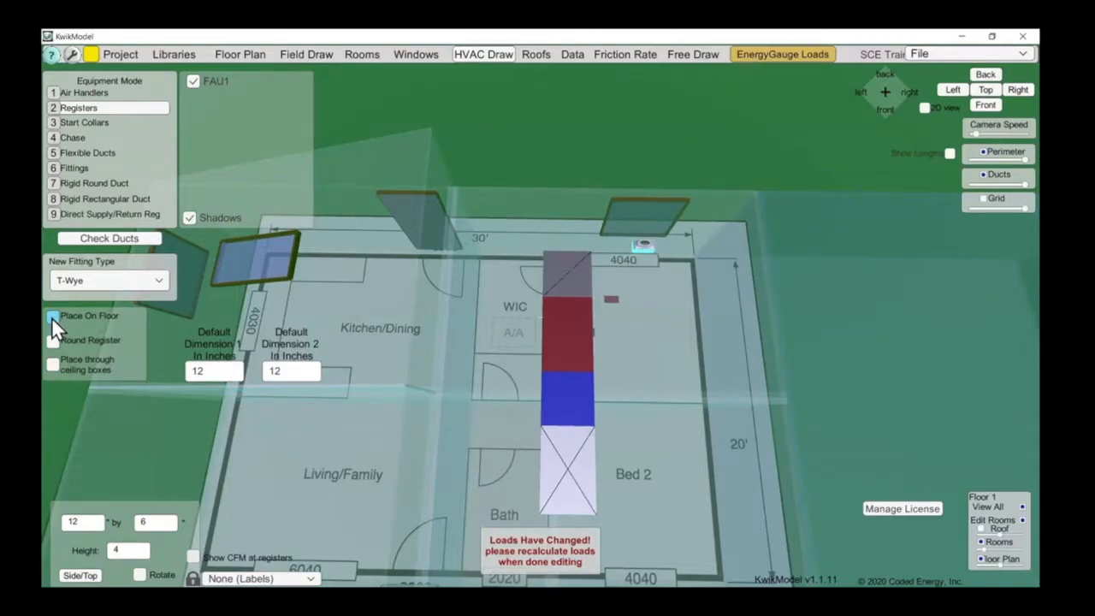
right_drag(576, 531, 596, 152)
scroll(519, 325, up, 3)
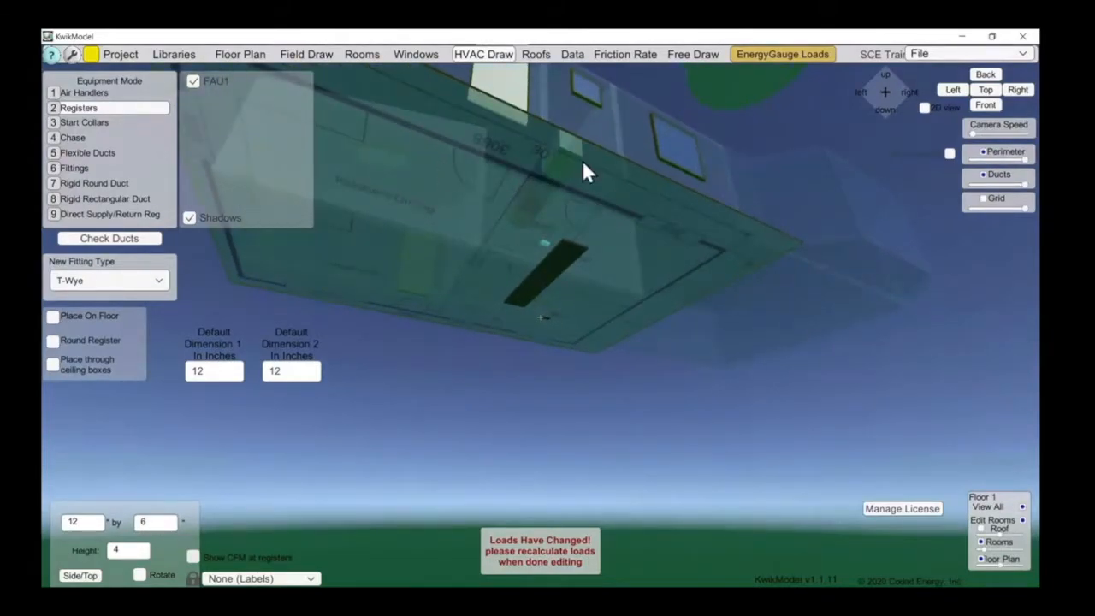
right_drag(555, 305, 531, 401)
click(985, 90)
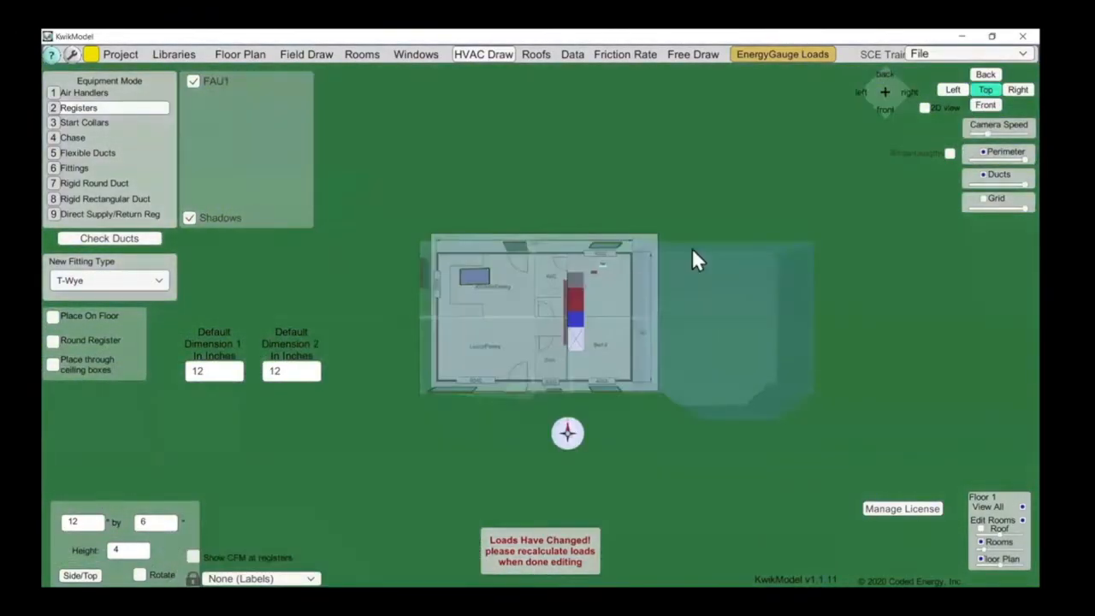
scroll(608, 265, up, 6)
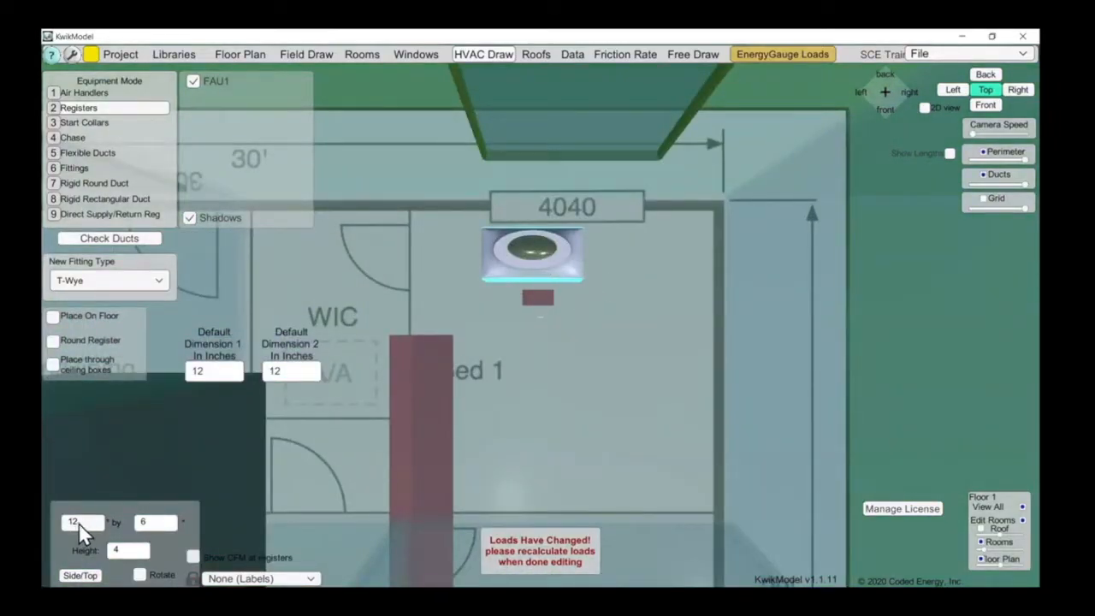
right_drag(503, 337, 502, 338)
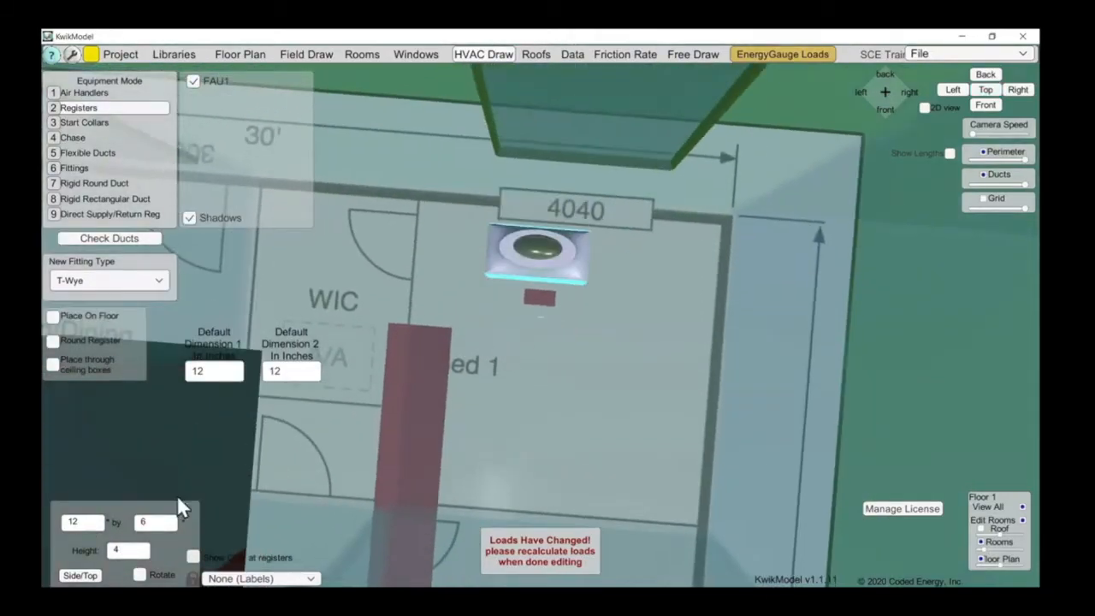
scroll(528, 392, down, 5)
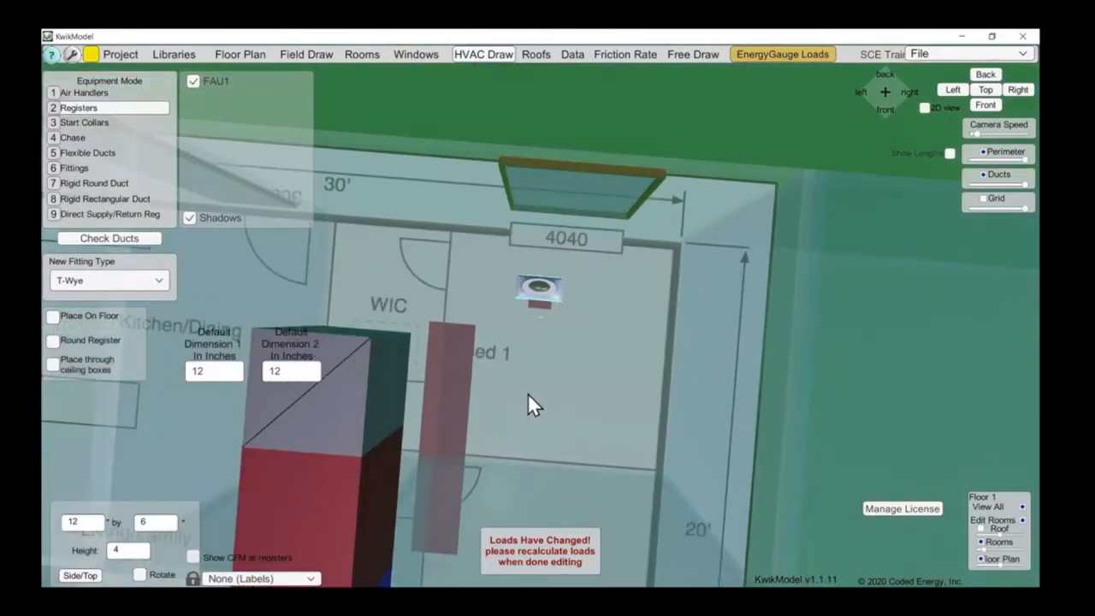
Place 12 by 6 inch registers high on the interior wall of the Kitchen/Dining and Living/Family rooms.
right_drag(630, 373, 724, 360)
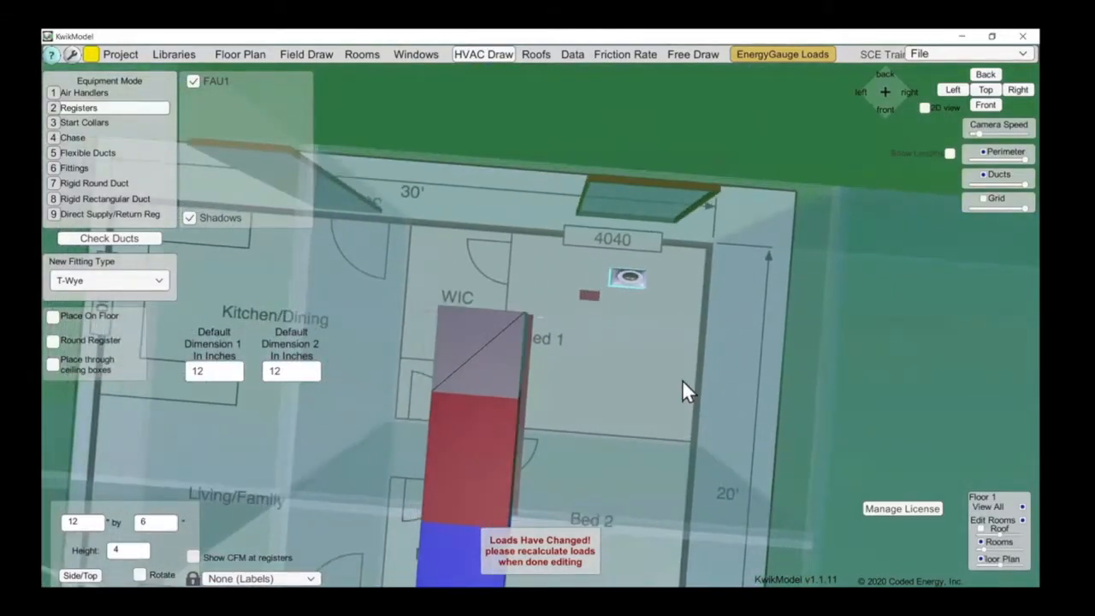
right_drag(669, 380, 668, 379)
middle_drag(550, 260, 821, 206)
middle_drag(477, 405, 691, 267)
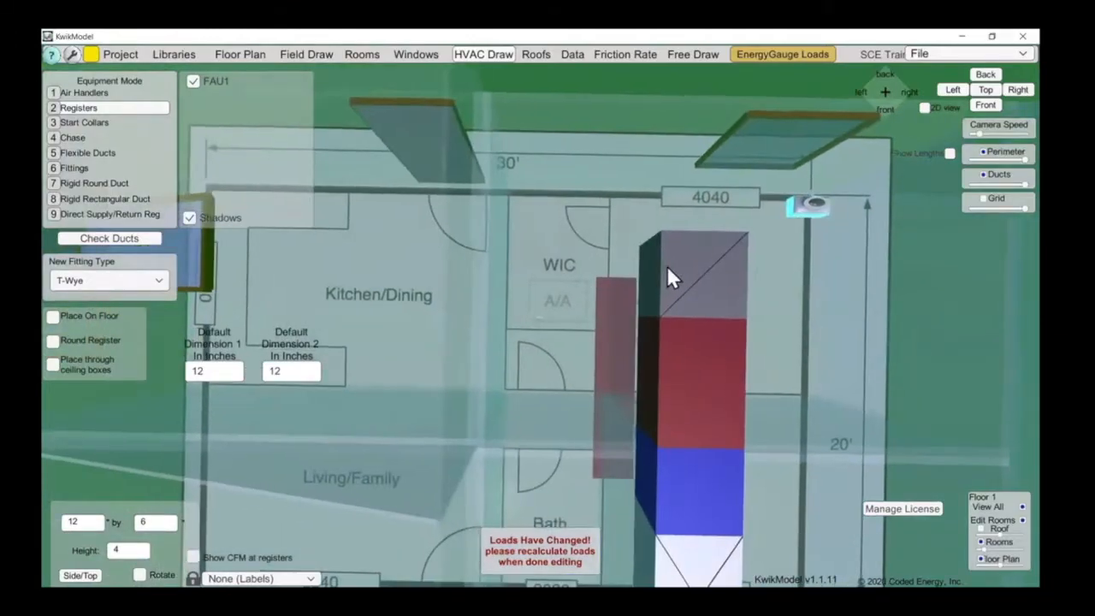
right_drag(626, 344, 477, 224)
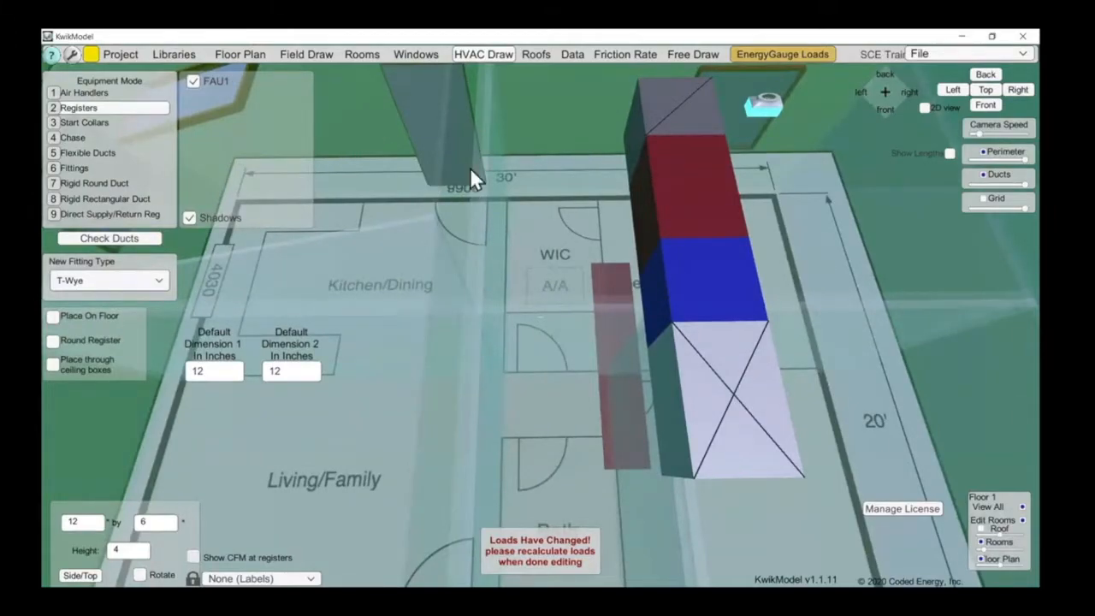
scroll(491, 259, down, 3)
right_drag(522, 344, 406, 316)
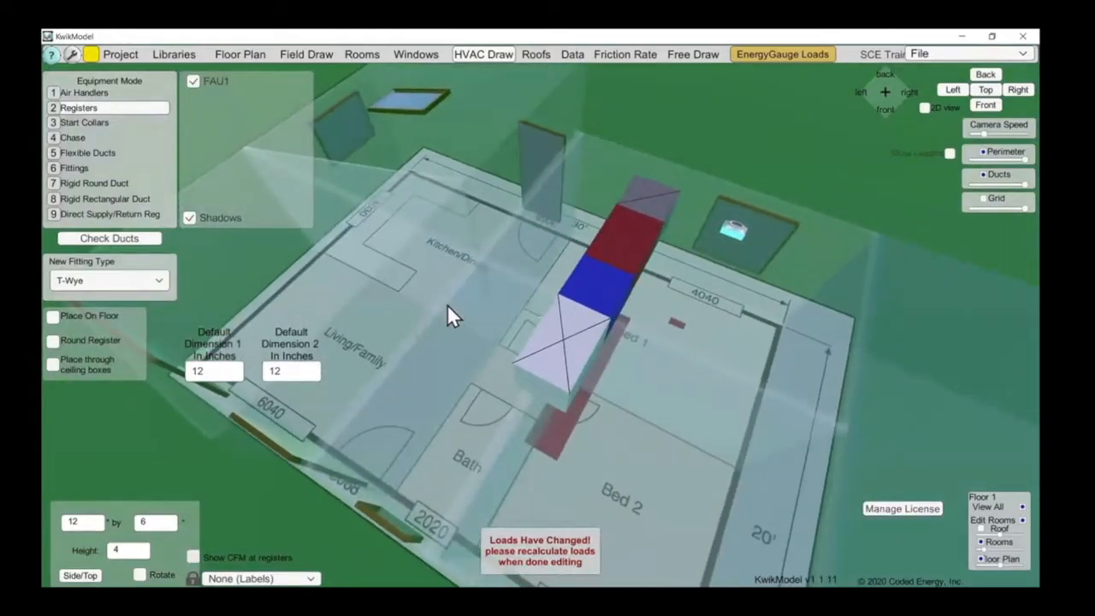
click(390, 317)
right_drag(421, 389, 373, 305)
scroll(607, 271, up, 3)
scroll(606, 272, down, 2)
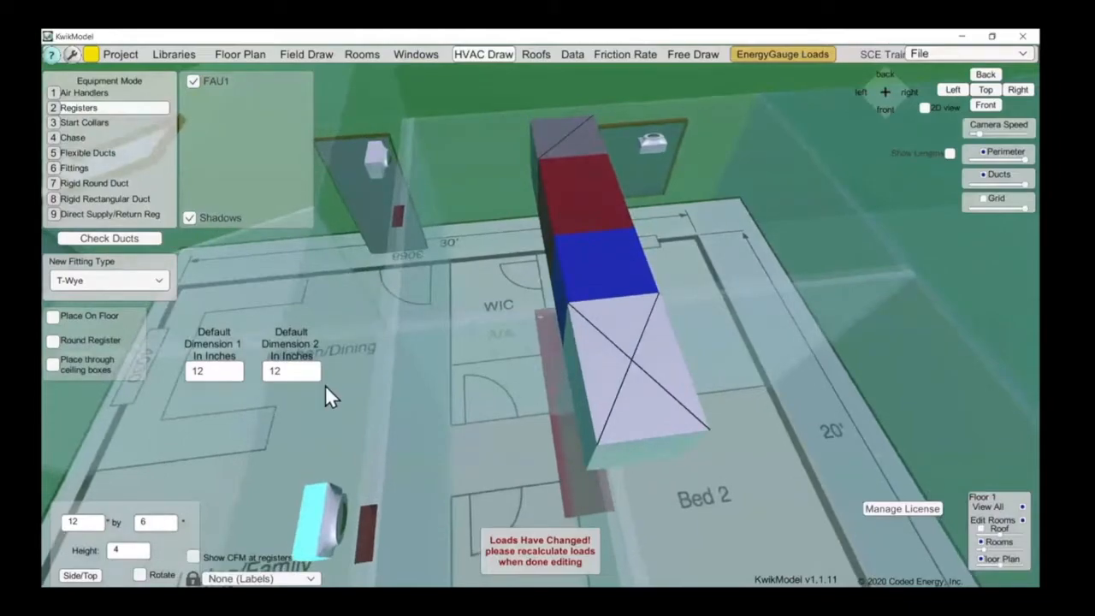
Place 12 by 6 inch registers in Bed 2 near its 4040 window and in the Bath.
right_drag(325, 390, 432, 312)
scroll(668, 381, down, 2)
right_drag(656, 389, 656, 417)
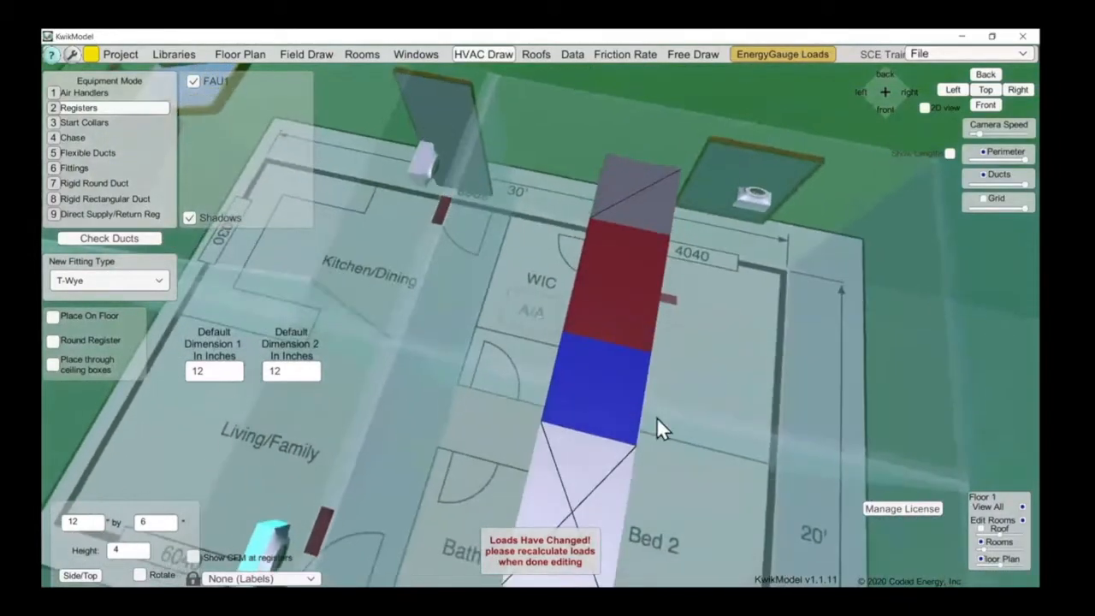
right_drag(669, 337, 601, 121)
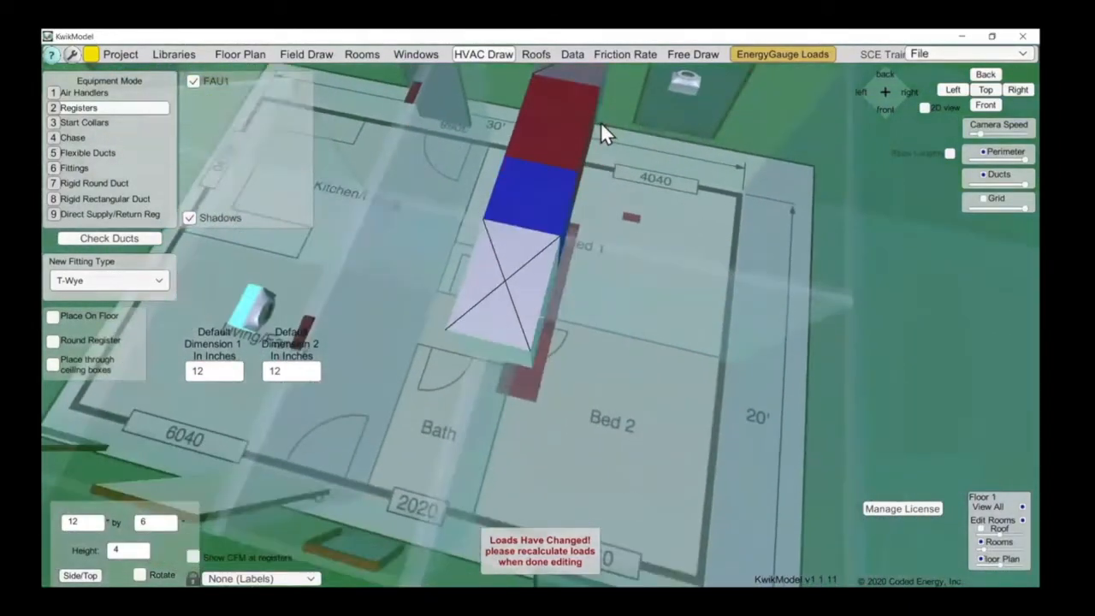
click(627, 505)
right_drag(622, 503, 542, 432)
click(492, 413)
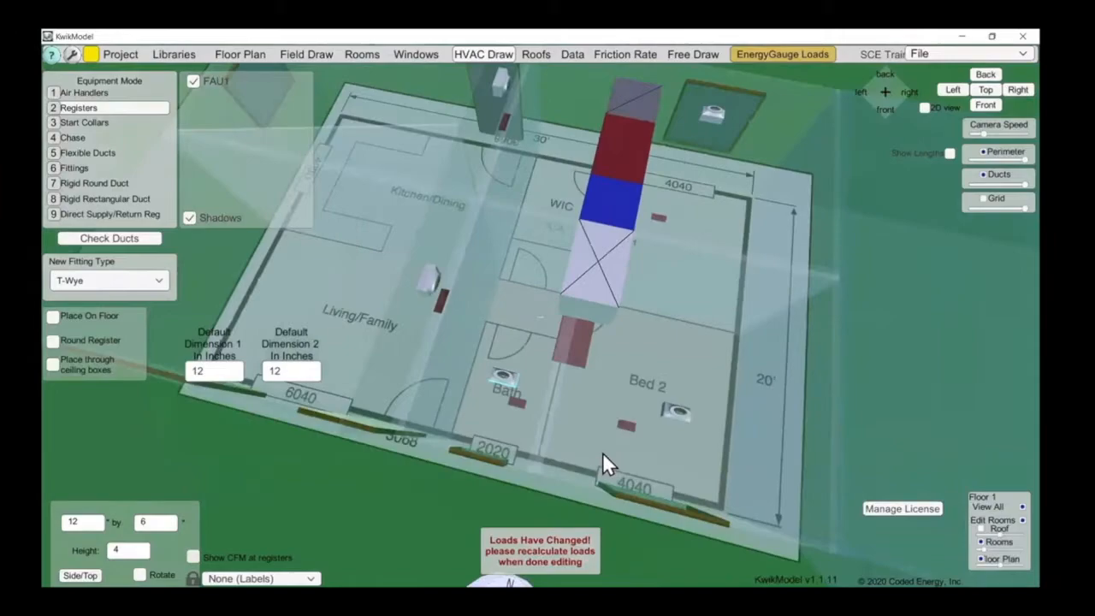
right_drag(602, 452, 607, 360)
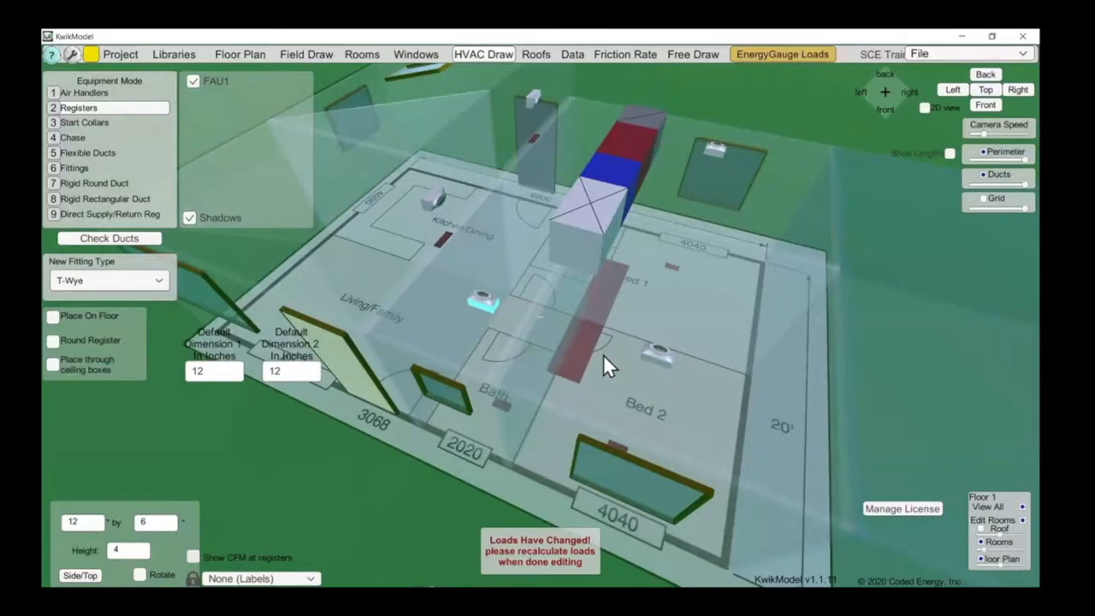
scroll(679, 343, down, 2)
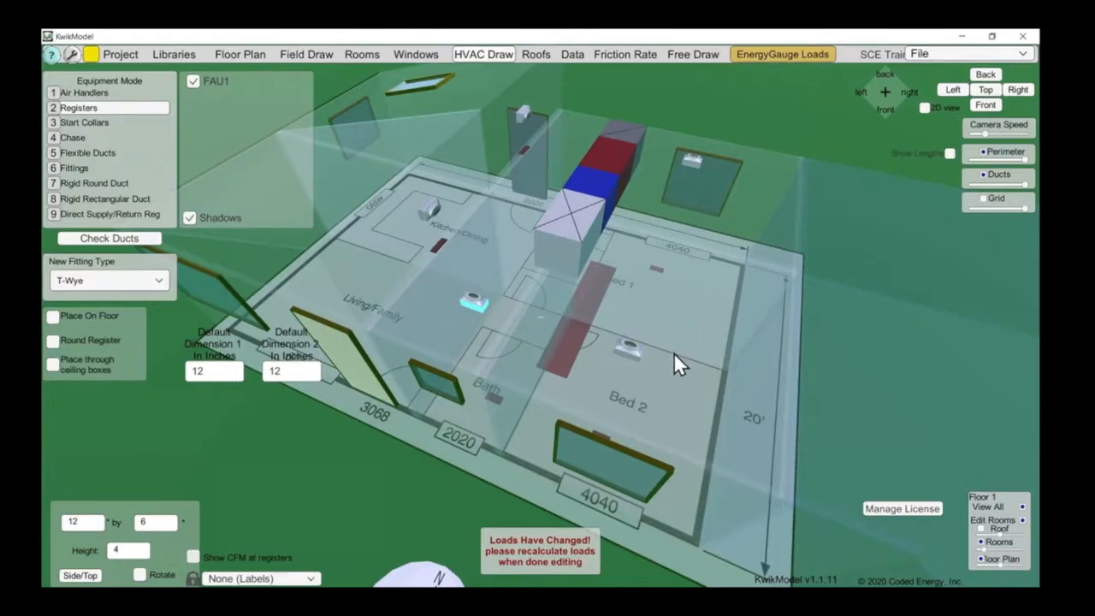
scroll(673, 354, down, 2)
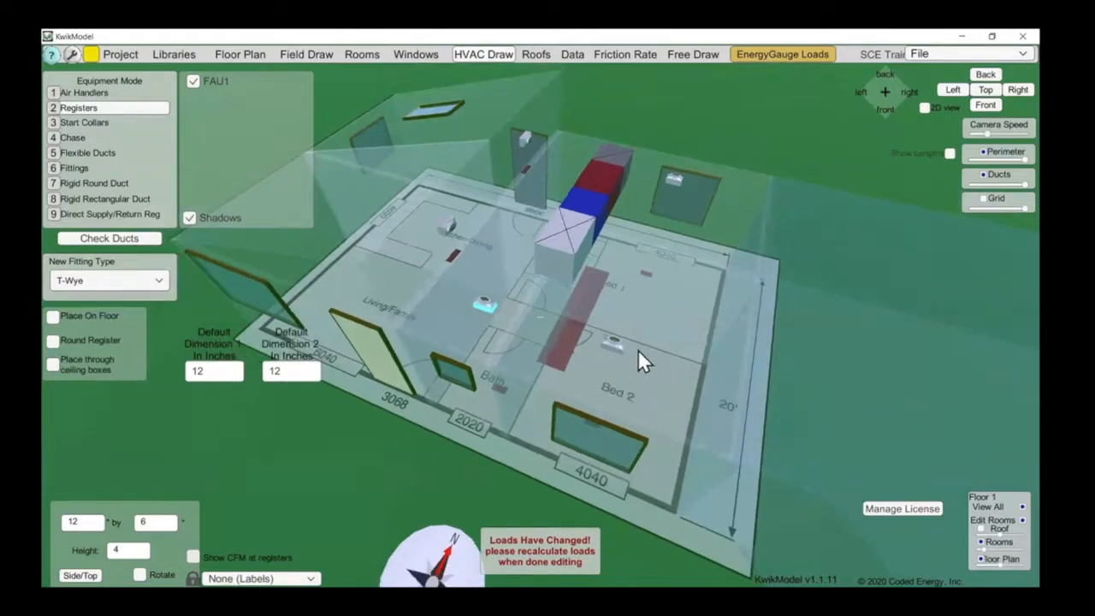
Select the Bed 2 register and shift it slightly within the room near the front 4040 window.
click(612, 343)
drag(614, 338, 617, 369)
scroll(653, 387, down, 3)
right_drag(641, 397, 614, 368)
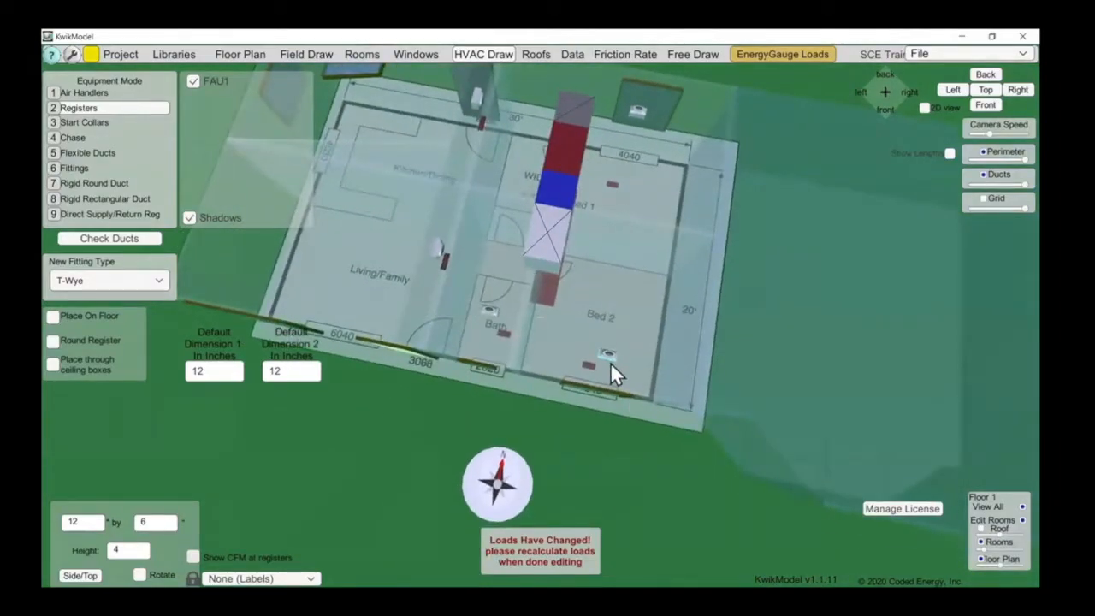
Try the Bed 2 register beside the interior wall shared with Bed 1.
drag(617, 284, 629, 238)
drag(629, 236, 628, 239)
right_drag(616, 252, 627, 309)
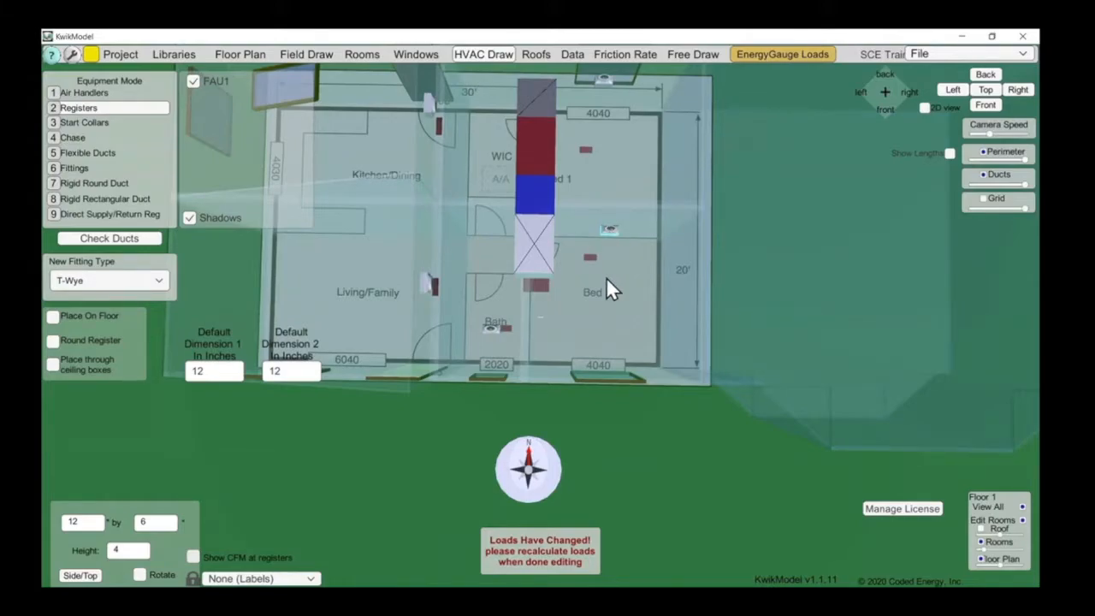
scroll(607, 279, up, 1)
middle_drag(605, 279, 686, 405)
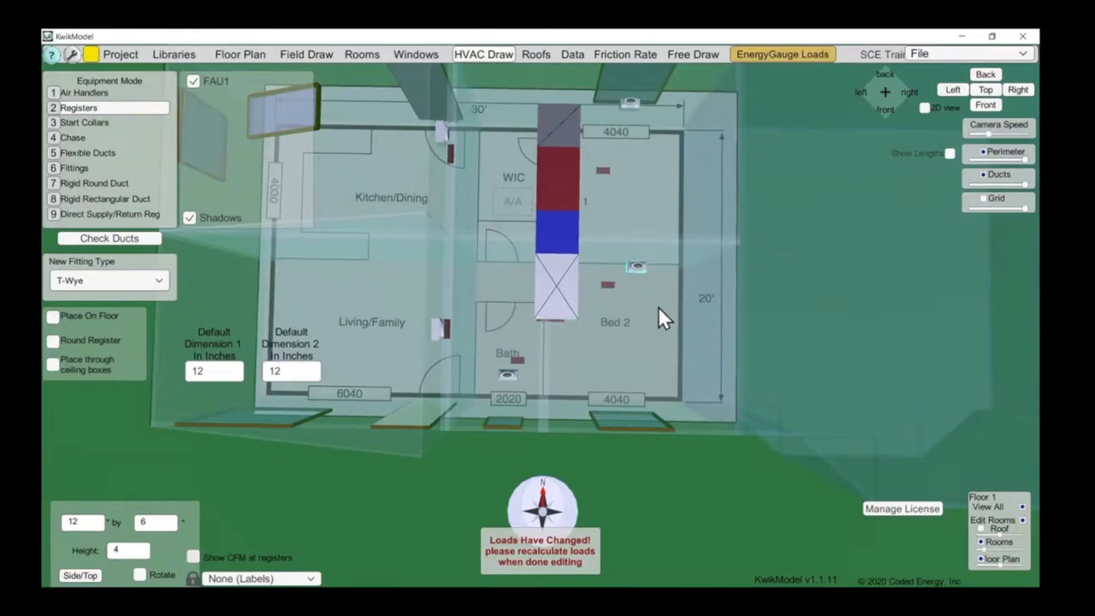
drag(659, 306, 660, 289)
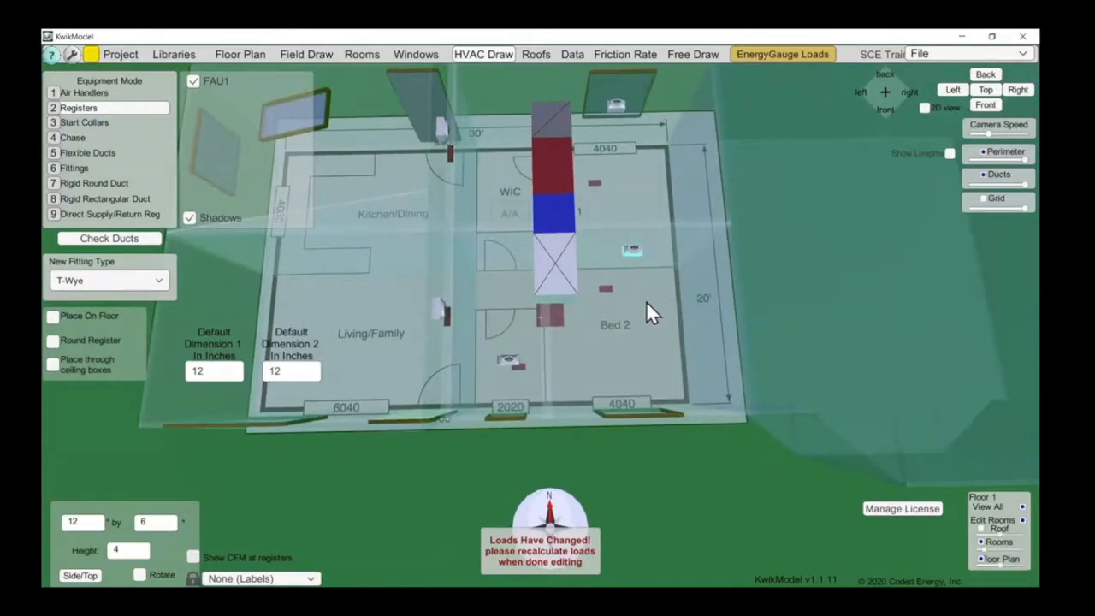
drag(650, 301, 645, 306)
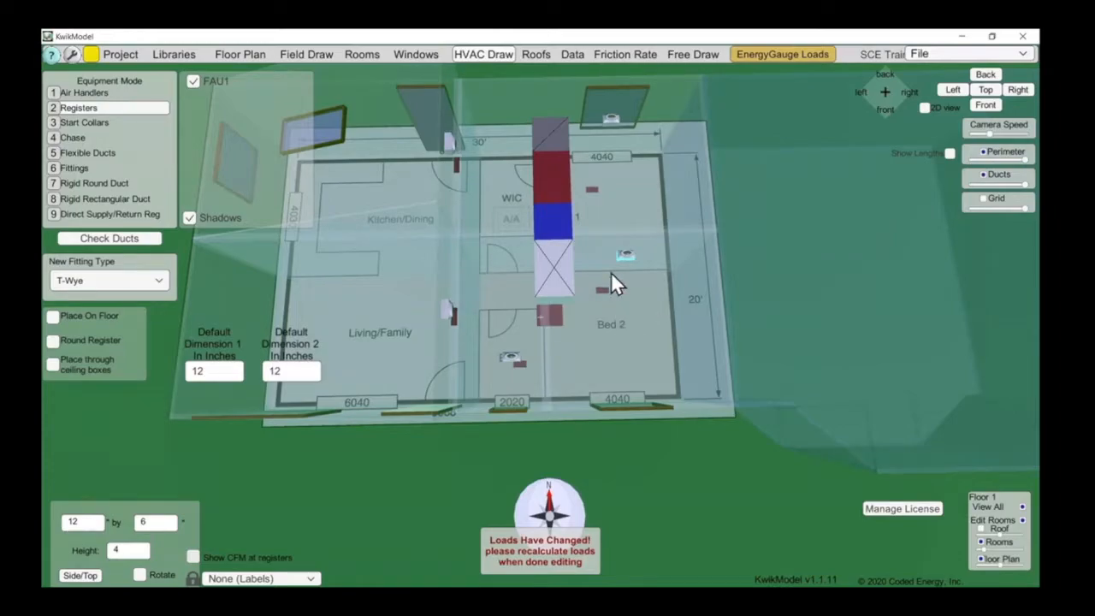
drag(598, 306, 574, 295)
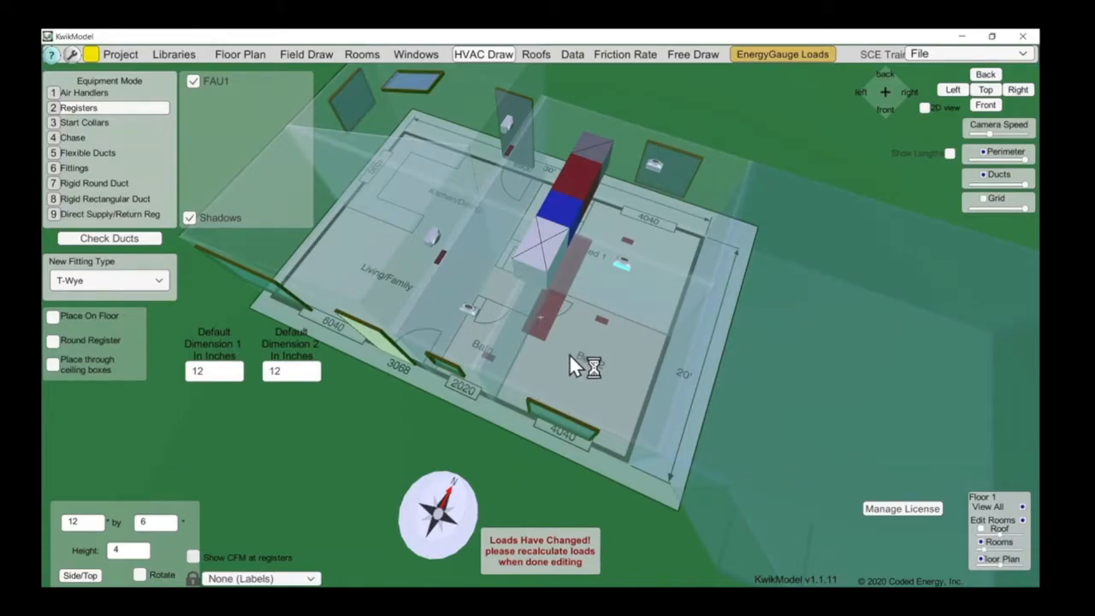
right_drag(600, 365, 640, 324)
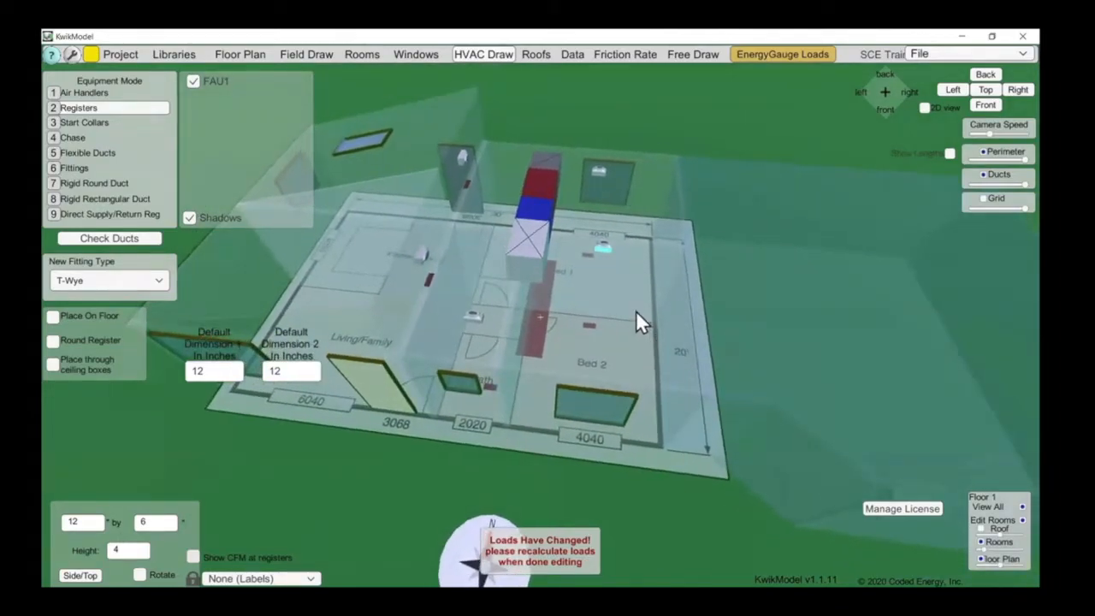
Move the Bed 2 register back near the room's front 4040 window.
drag(606, 246, 604, 321)
right_drag(605, 323, 622, 376)
drag(607, 324, 607, 329)
scroll(628, 350, down, 1)
middle_drag(528, 291, 686, 339)
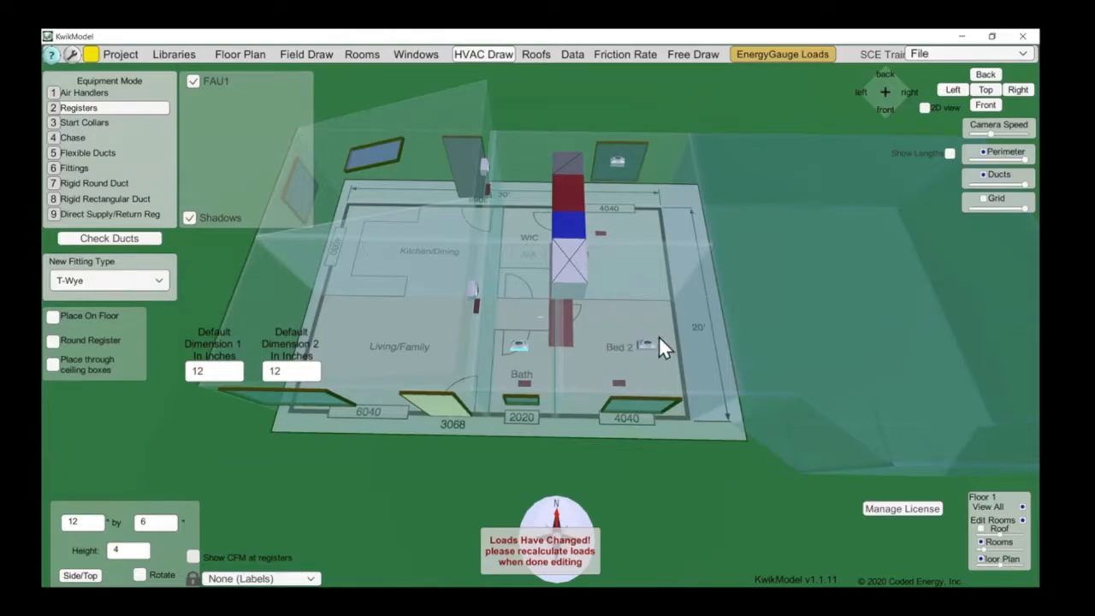
Place a ceiling register for the return in the hallway between the Bath and the closet.
right_drag(668, 327, 662, 325)
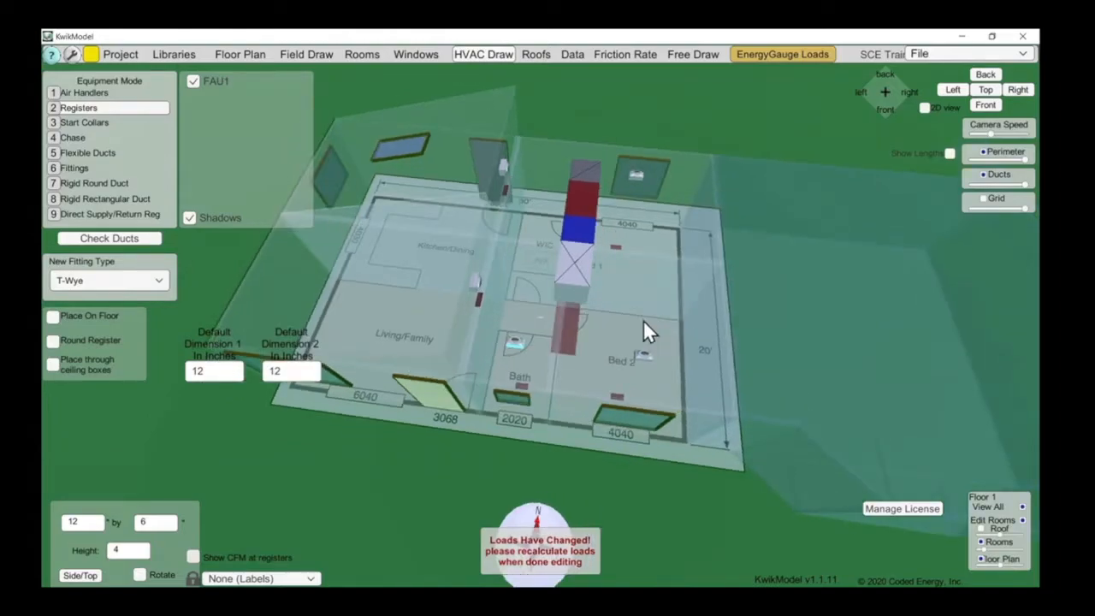
right_drag(508, 312, 534, 193)
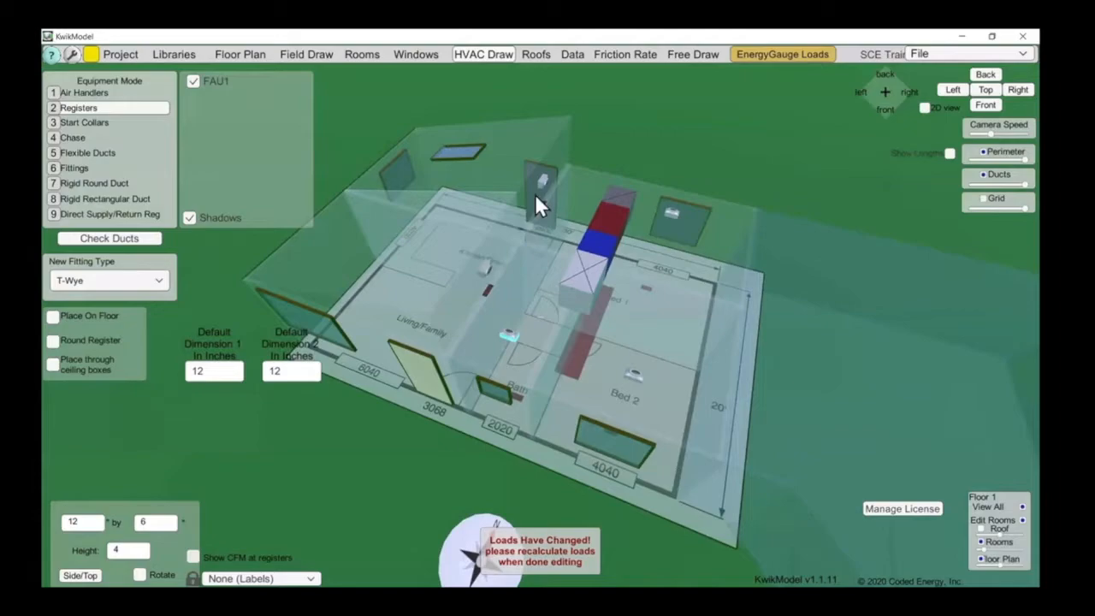
mouse_move(516, 265)
right_down()
mouse_move(657, 434)
mouse_move(668, 471)
mouse_move(618, 393)
mouse_move(537, 333)
mouse_move(434, 315)
mouse_move(651, 410)
mouse_move(548, 299)
mouse_move(518, 320)
mouse_move(520, 366)
mouse_move(496, 279)
mouse_move(504, 283)
right_up()
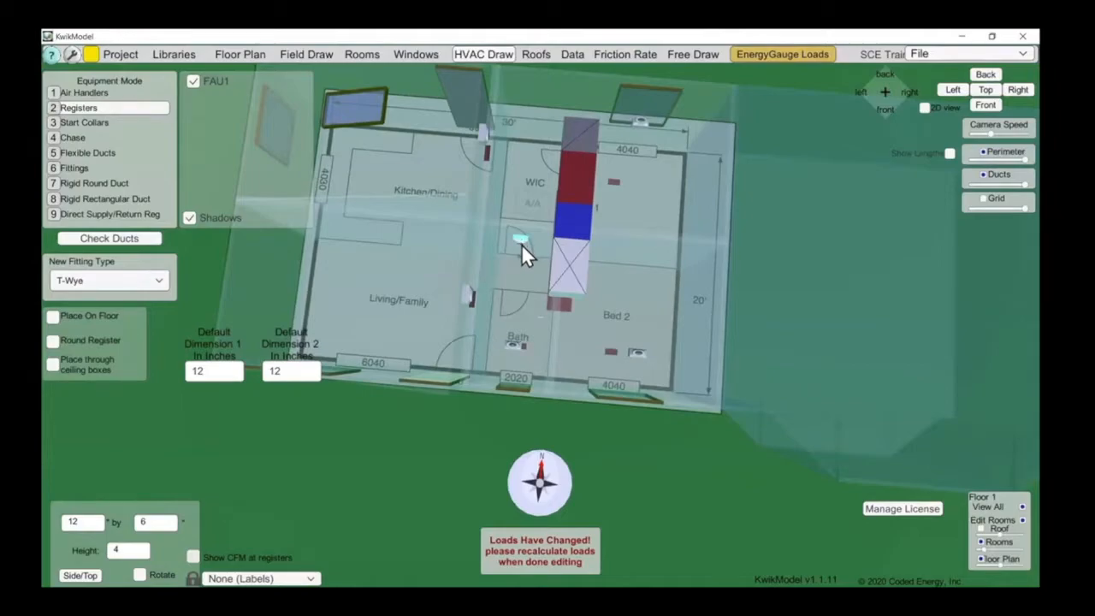
mouse_move(521, 240)
right_down()
mouse_move(535, 279)
mouse_move(531, 226)
right_up()
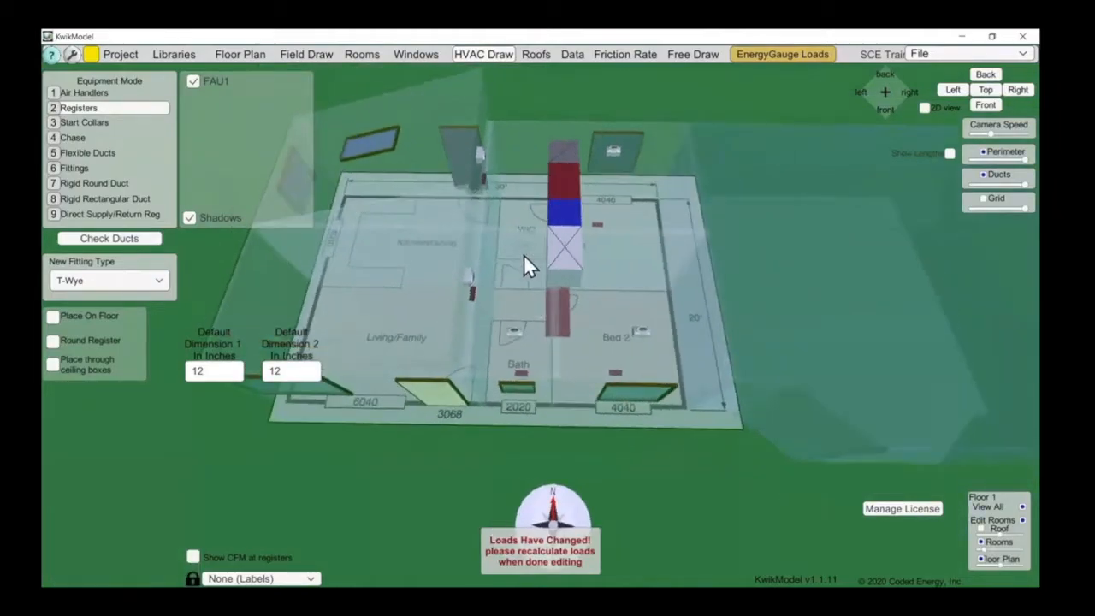
click(519, 266)
drag(520, 261, 513, 245)
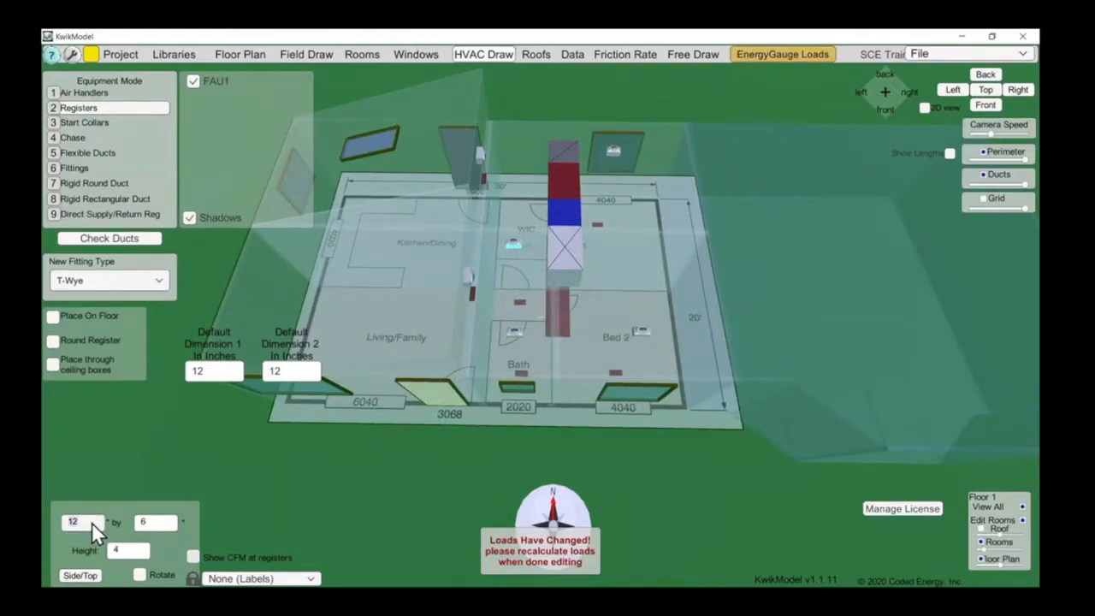
Set the hallway return register's size to 20 by 24 inches, rotate it and nudge it within the hallway.
text(20)
click(155, 524)
text(20)
click(399, 421)
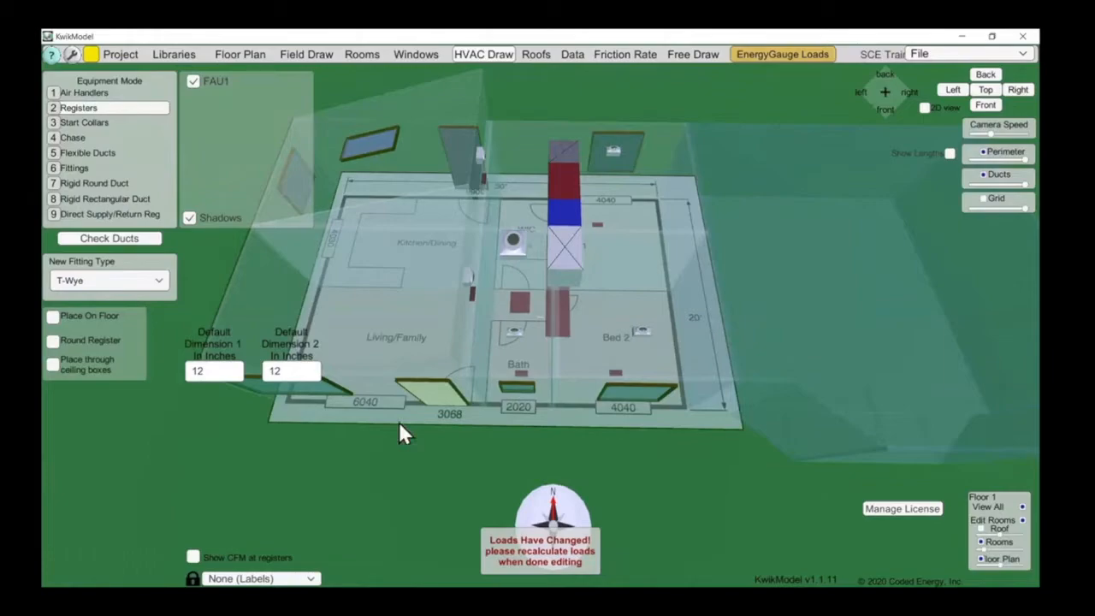
click(516, 247)
key(r)
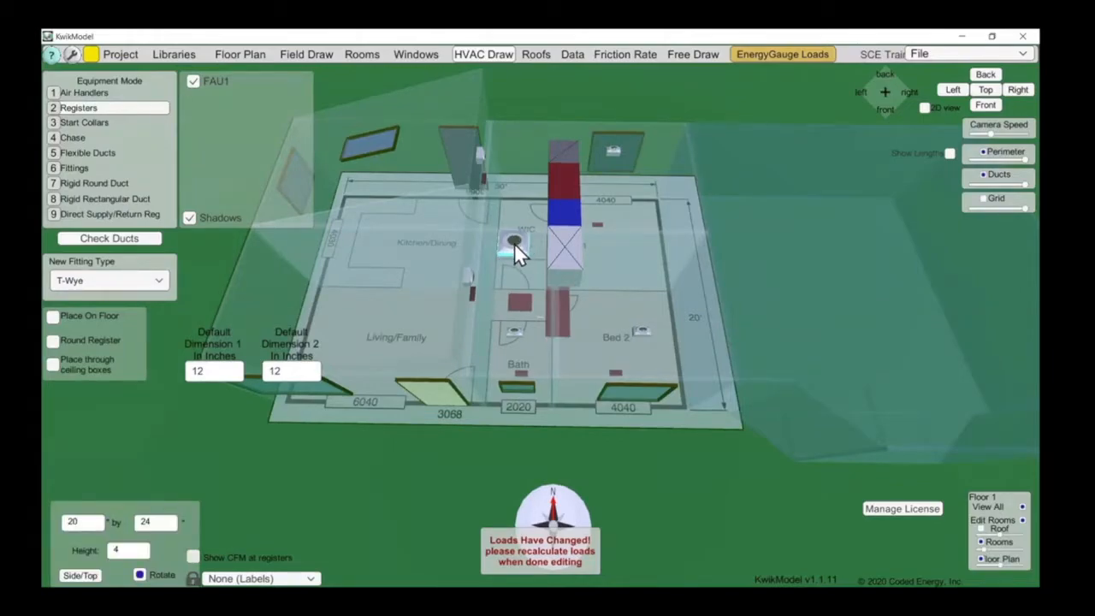
drag(513, 241, 509, 241)
Add two 12 inch round start collars side by side on the supply plenum's face toward the bedrooms.
right_drag(543, 285, 537, 283)
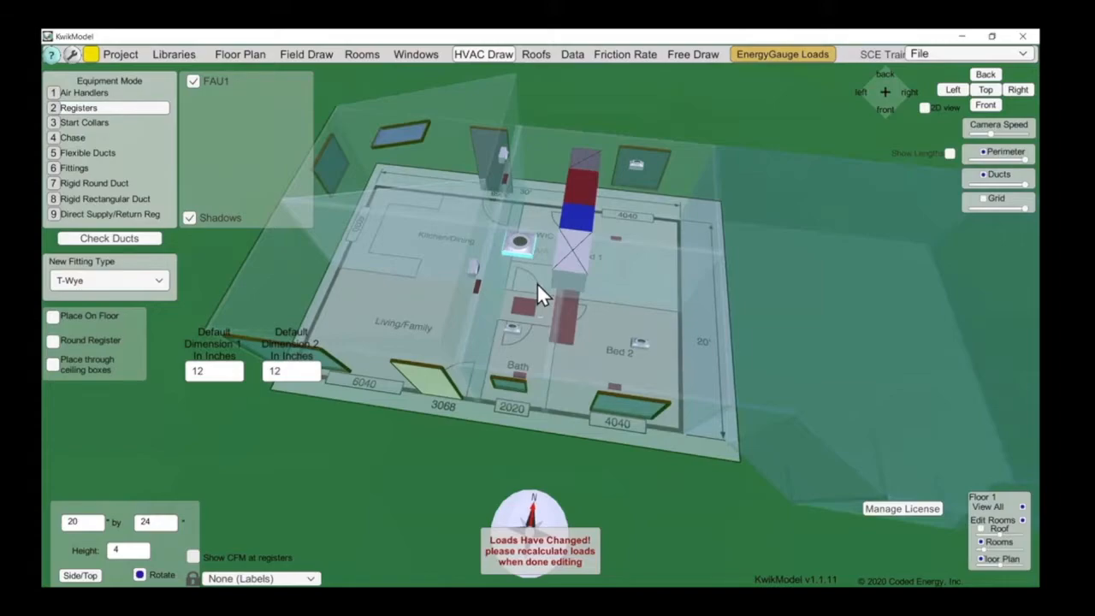
right_drag(528, 299, 571, 348)
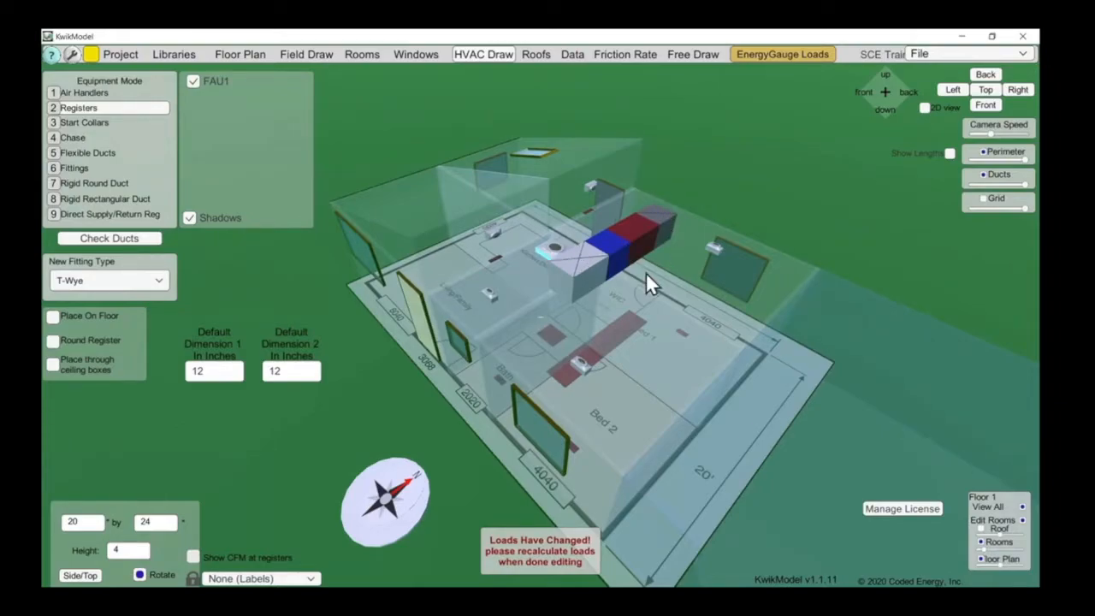
right_drag(627, 318, 650, 369)
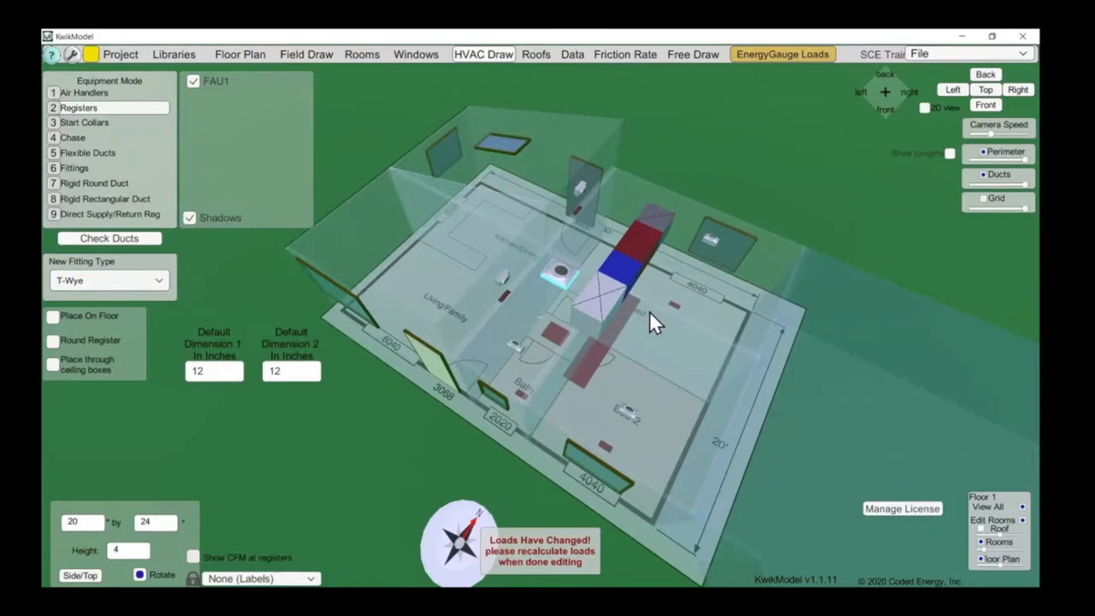
right_drag(646, 334, 576, 240)
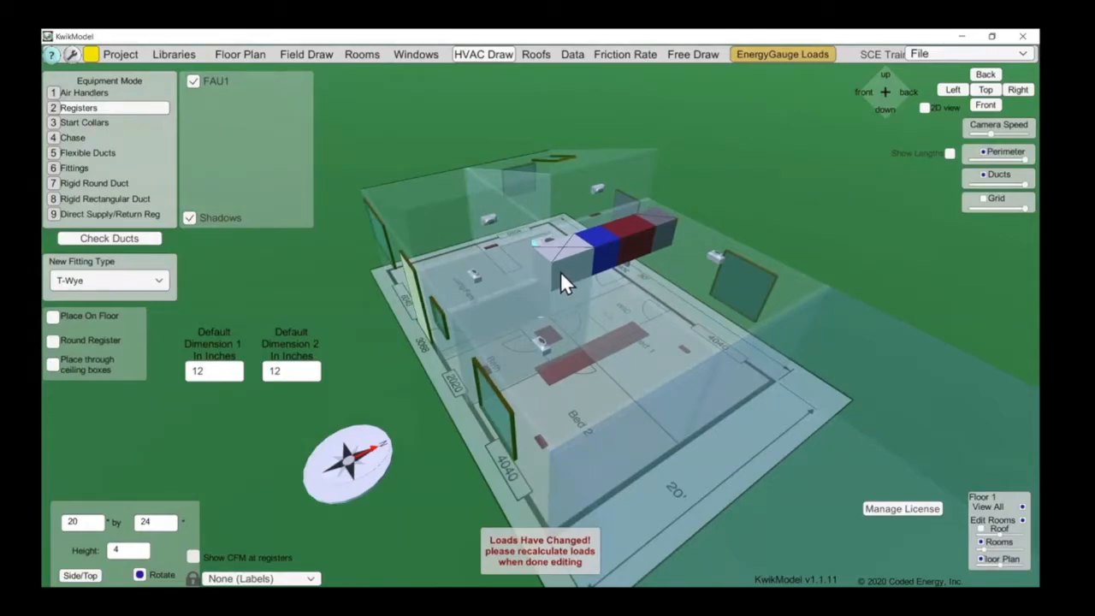
click(140, 122)
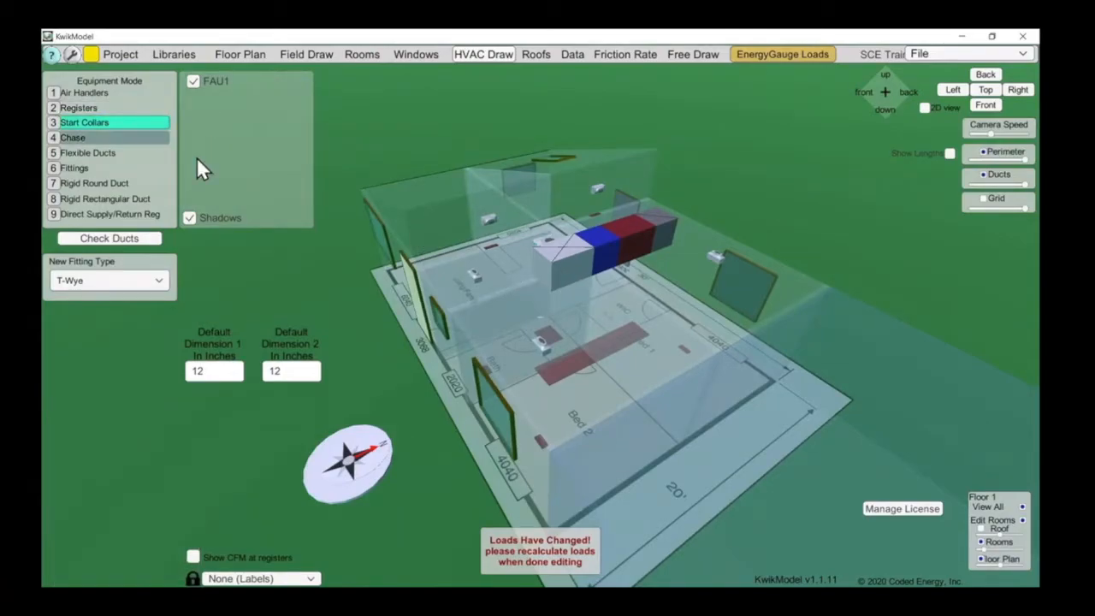
click(562, 270)
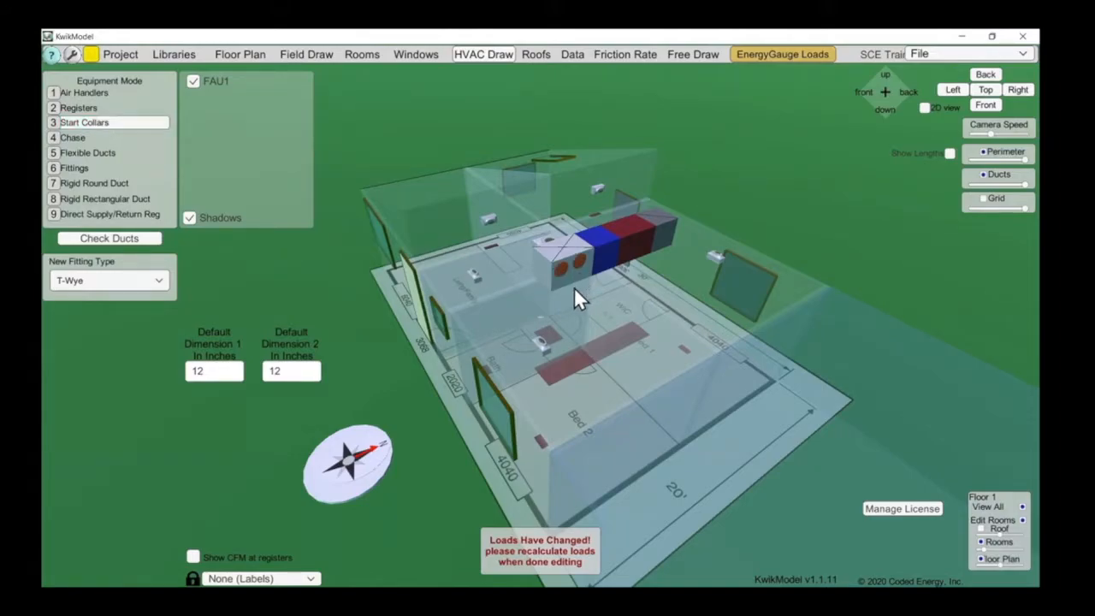
click(580, 263)
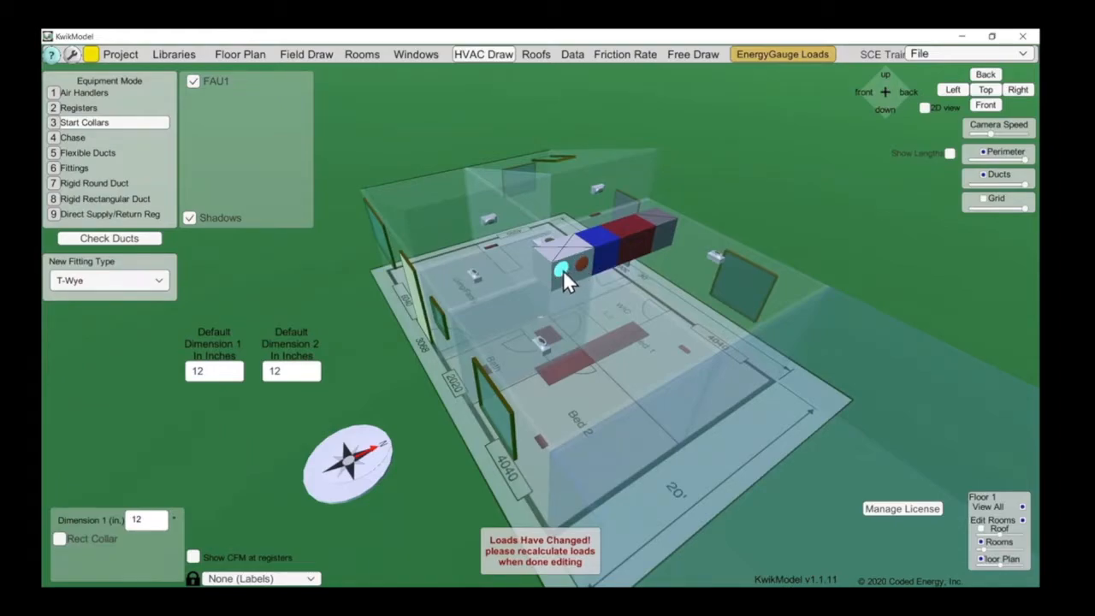
click(602, 307)
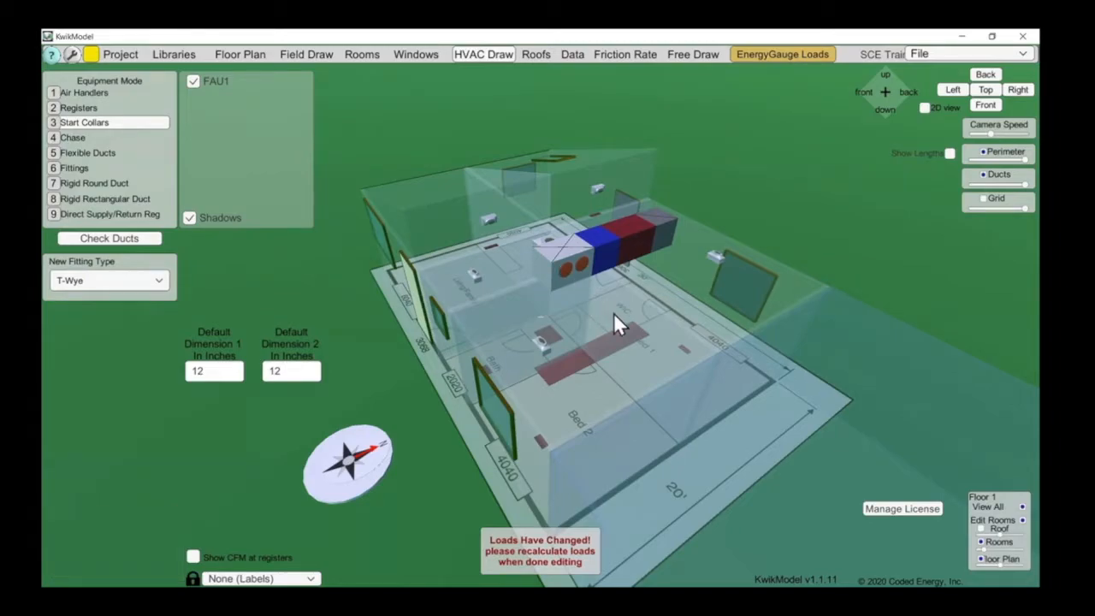
Connect the plenum's two start collars to the Bed 1 and Bed 2 registers with 12 inch flexible ducts.
right_drag(614, 317, 623, 323)
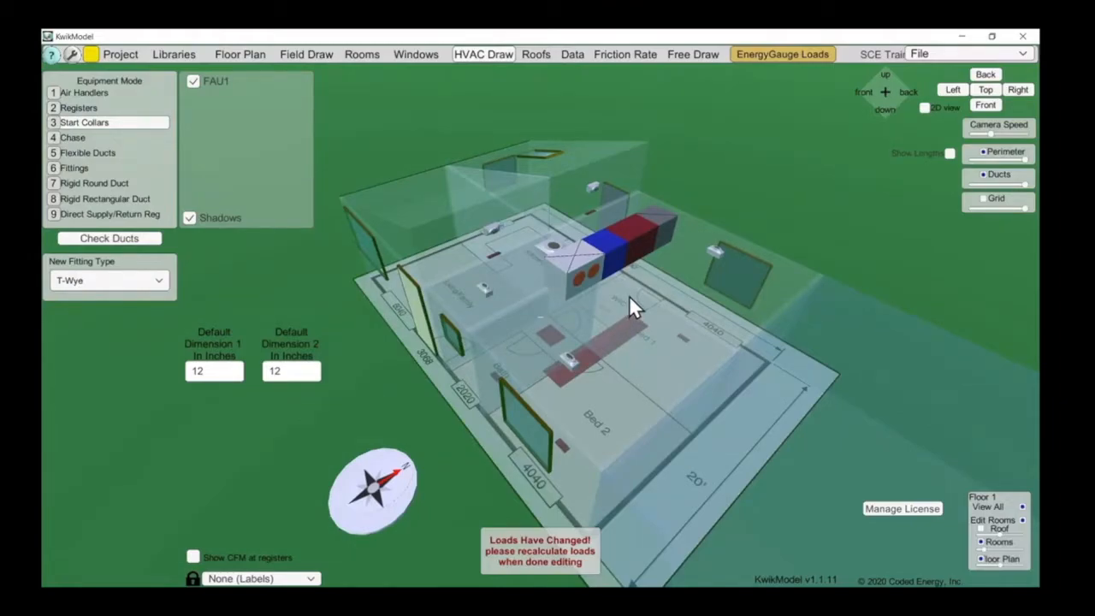
right_drag(612, 287, 609, 298)
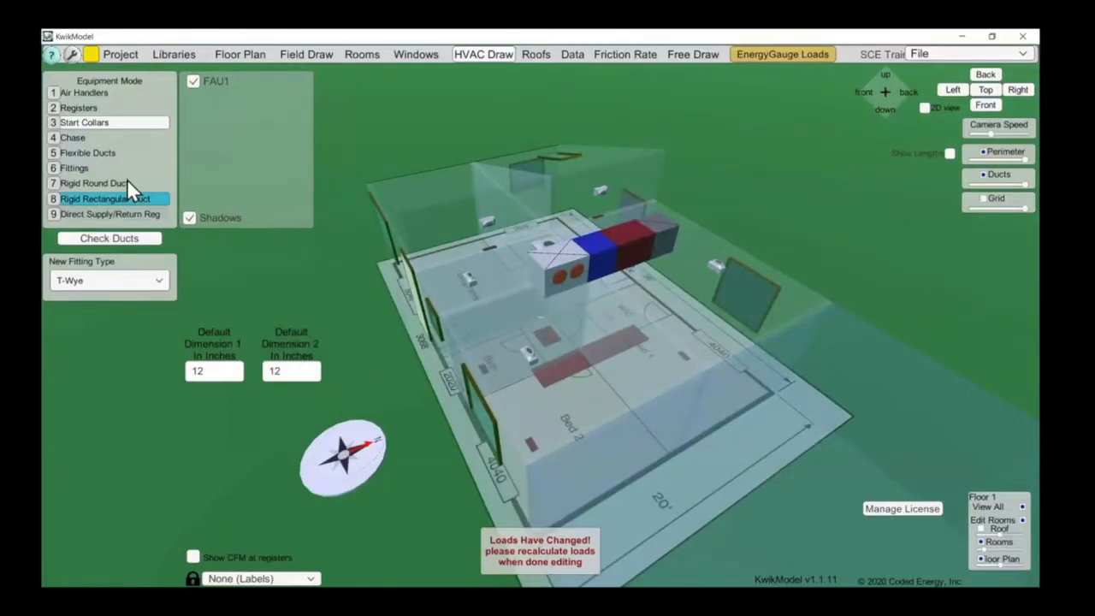
click(108, 157)
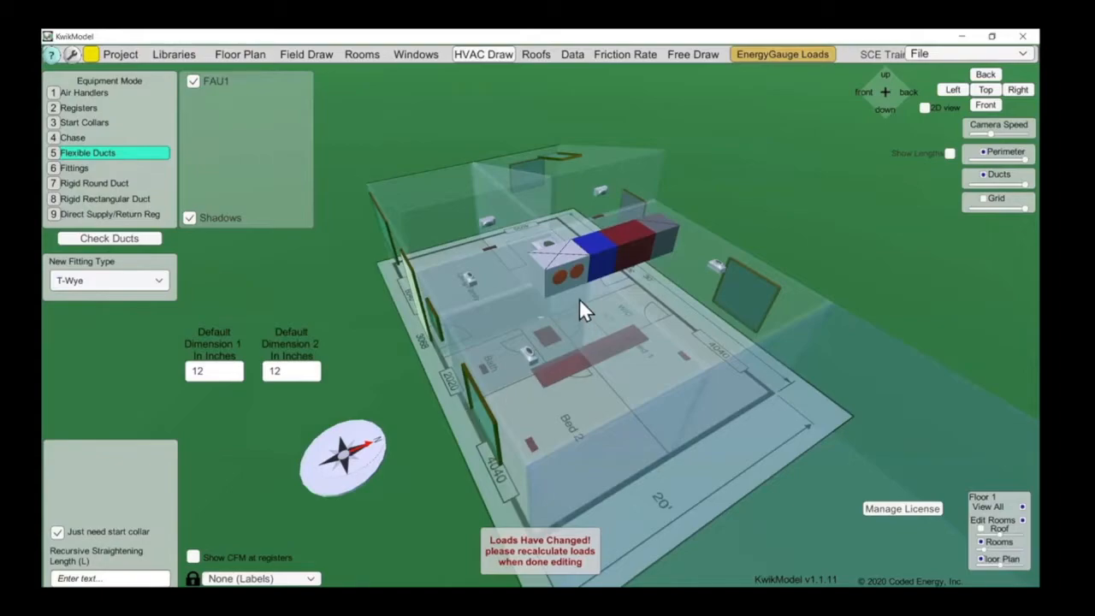
click(577, 270)
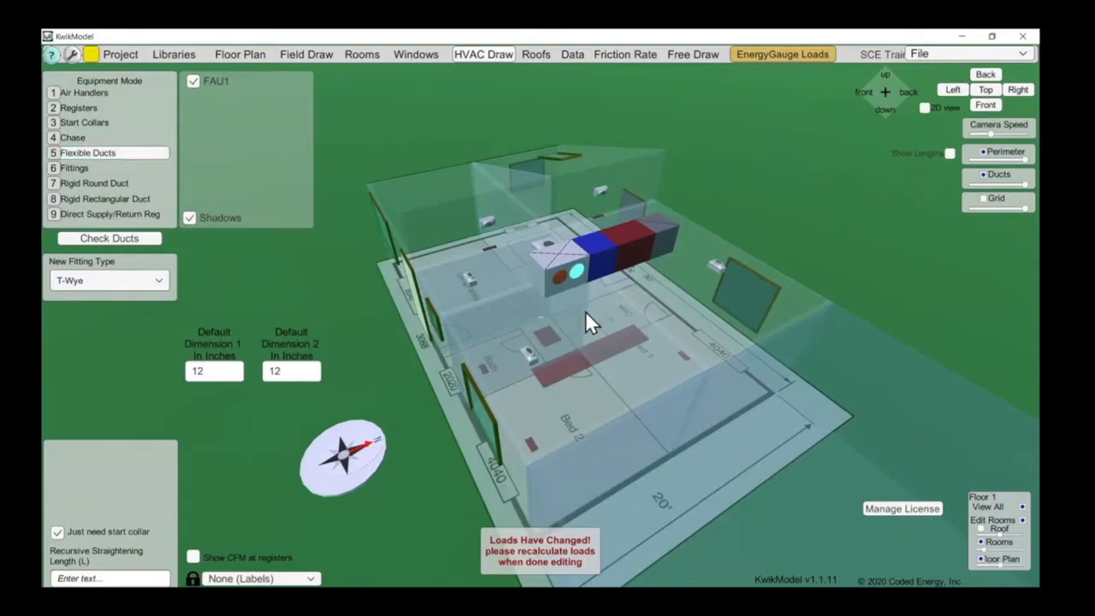
click(719, 347)
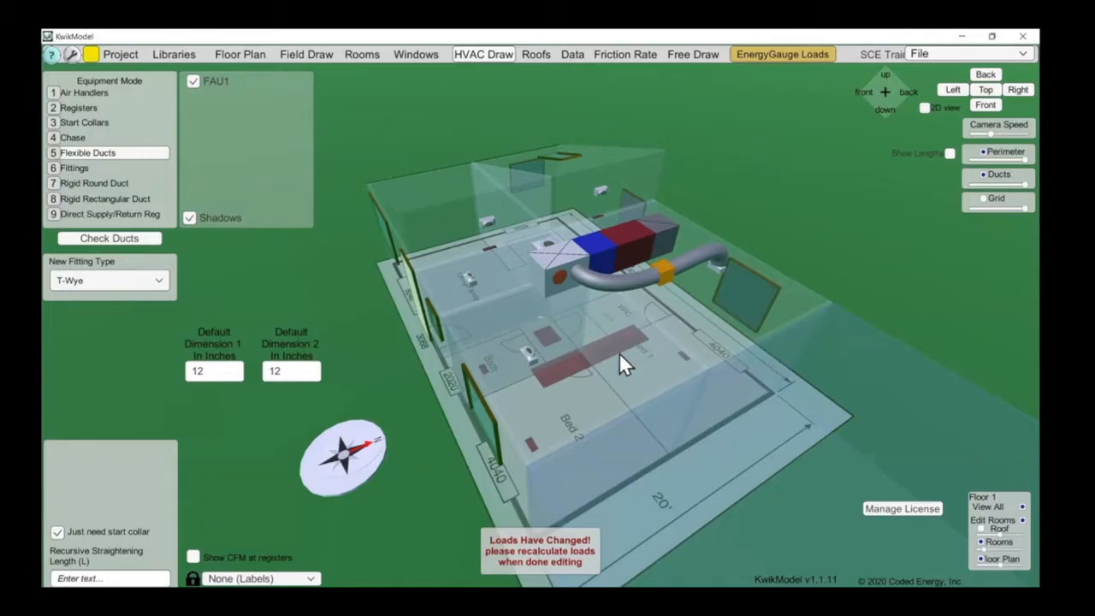
click(530, 353)
right_drag(498, 305, 719, 304)
right_drag(616, 277, 710, 261)
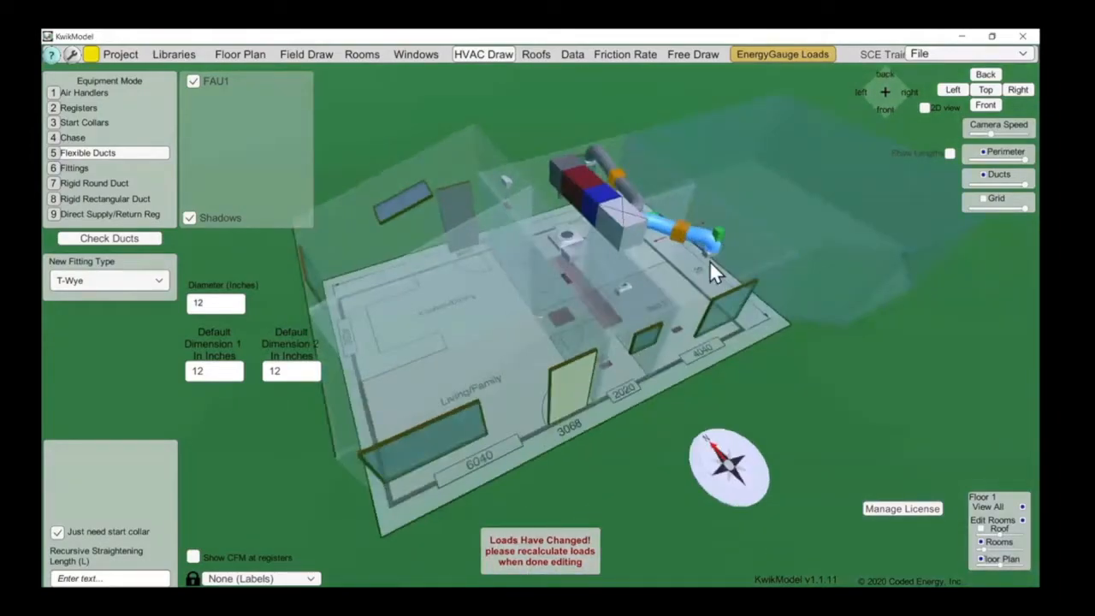
Add two start collars on the supply plenum's face toward the living area and connect them to the Living/Family and Kitchen/Dining registers with 12 inch flexible ducts.
click(104, 120)
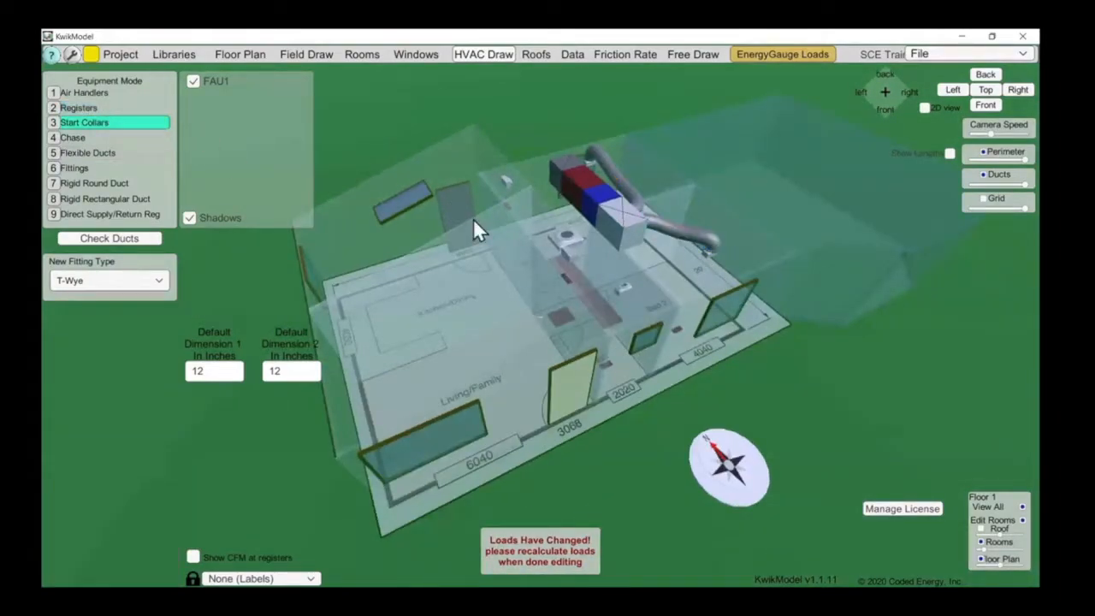
click(602, 219)
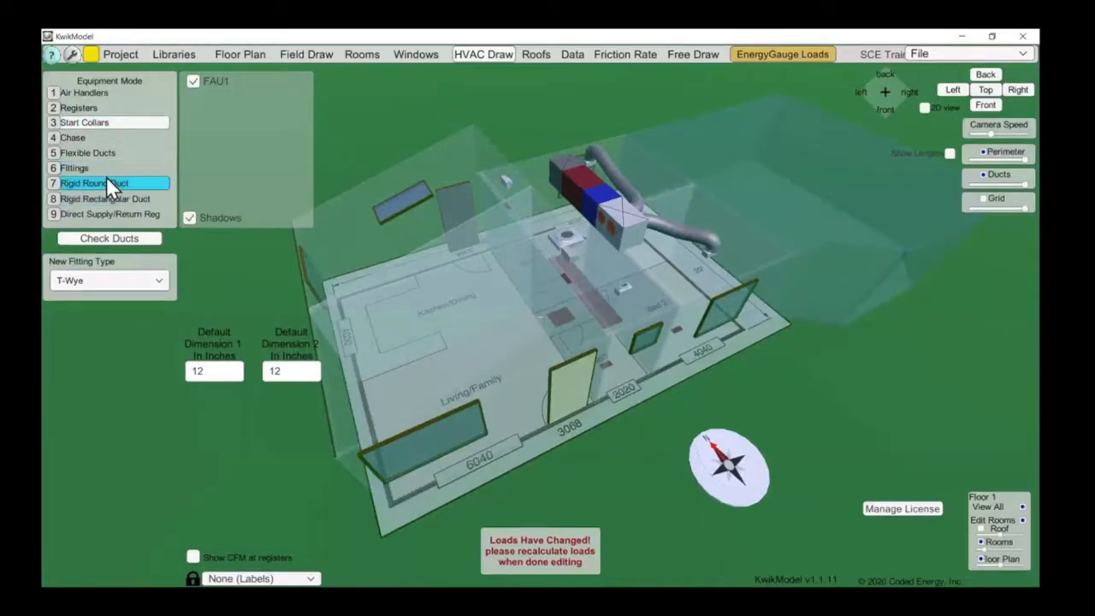
click(106, 159)
click(608, 229)
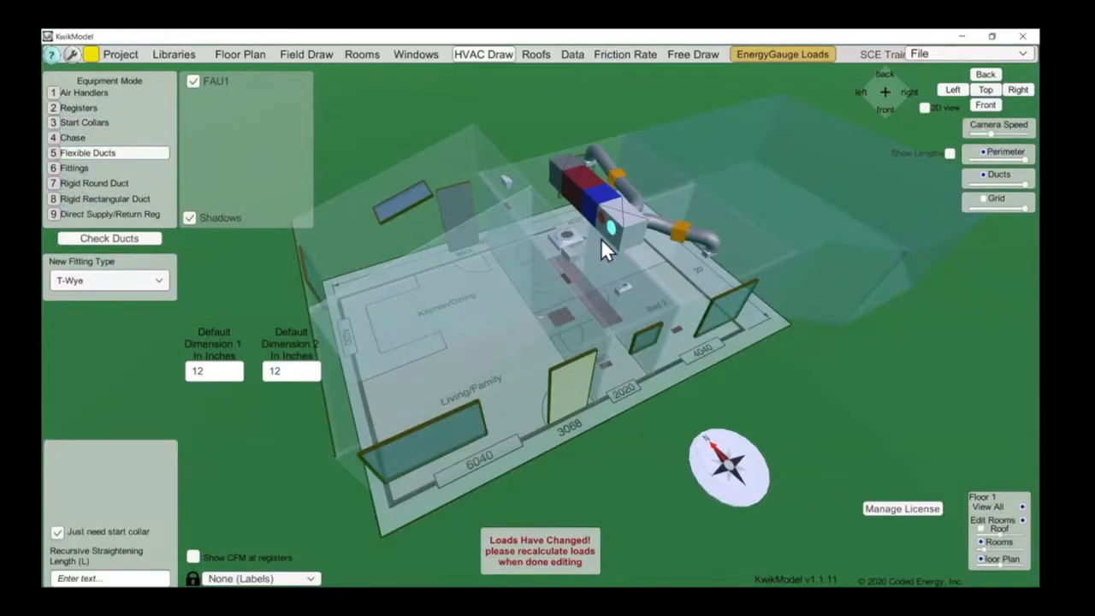
click(597, 275)
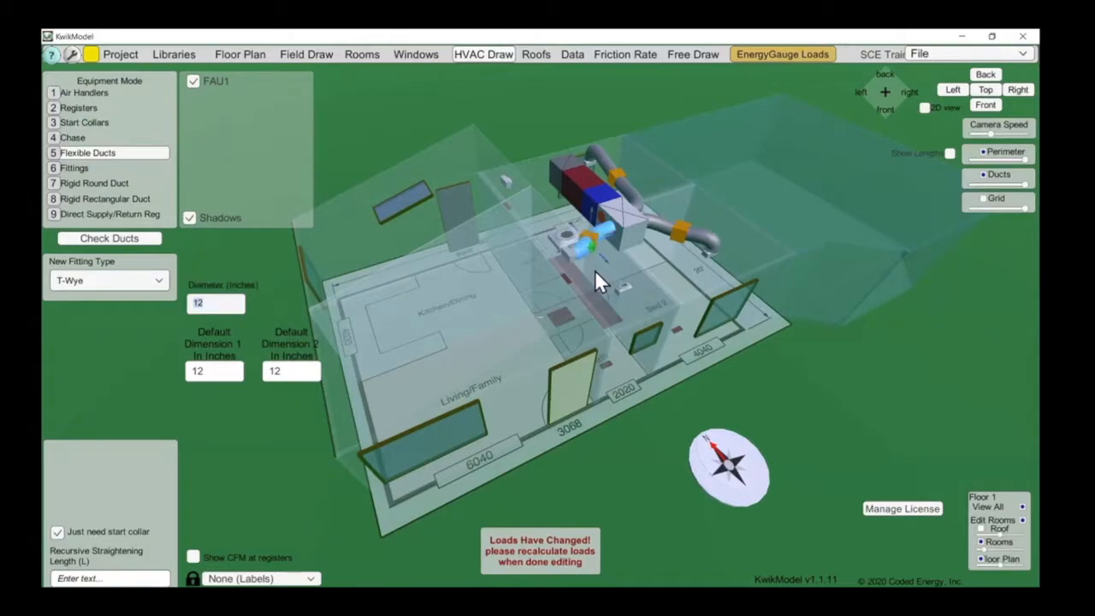
click(599, 217)
click(507, 184)
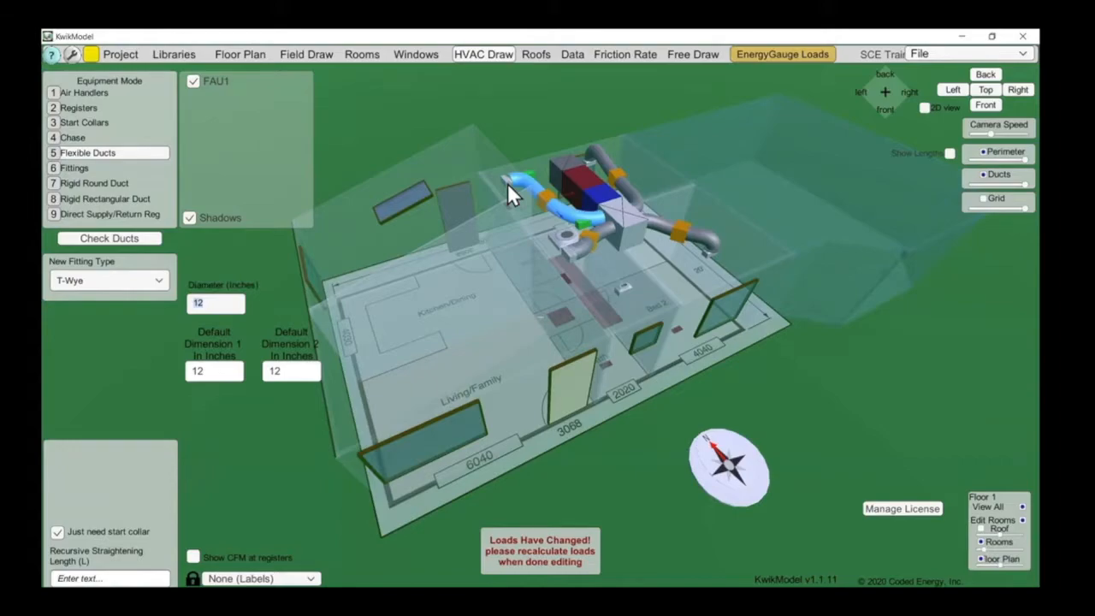
click(647, 269)
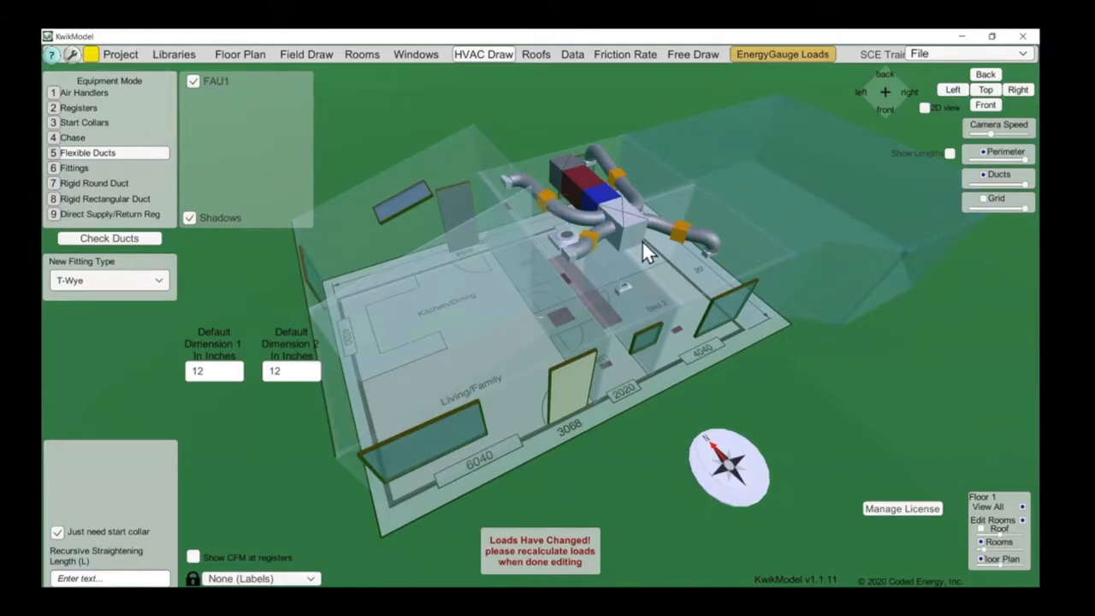
Try a start collar on the supply plenum's end face with a 12 inch flexible duct to the Bath register, then remove the duct.
scroll(641, 240, up, 3)
right_drag(634, 282, 547, 336)
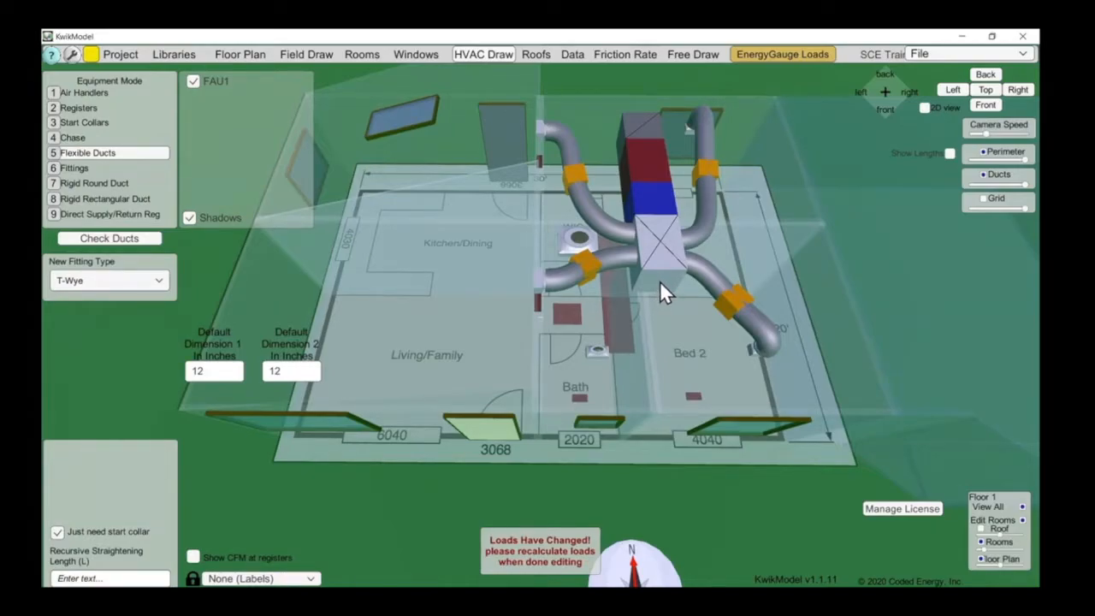
click(123, 122)
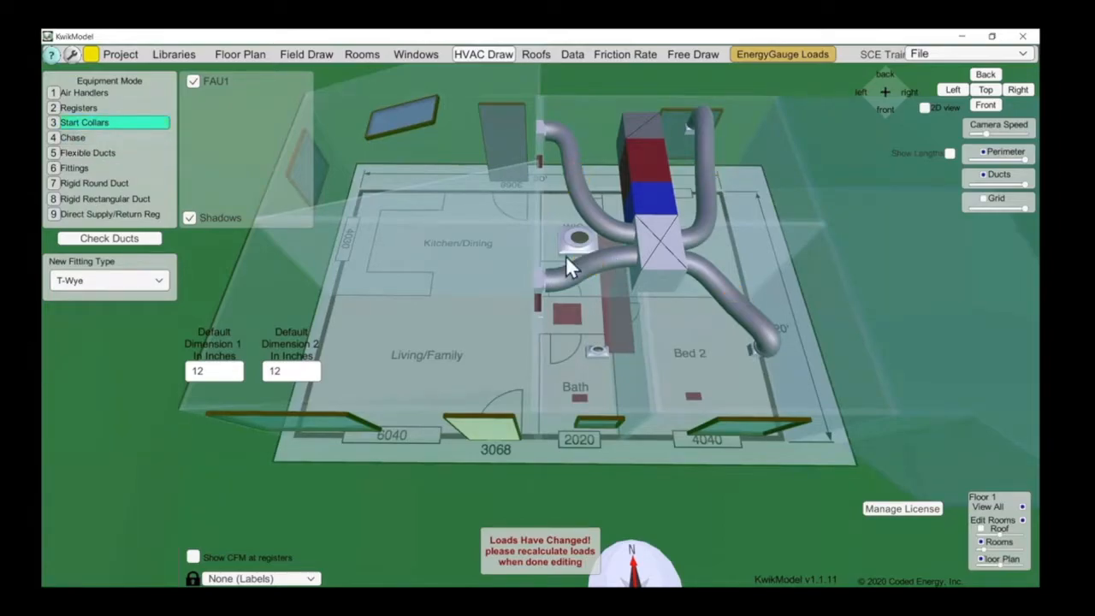
click(142, 154)
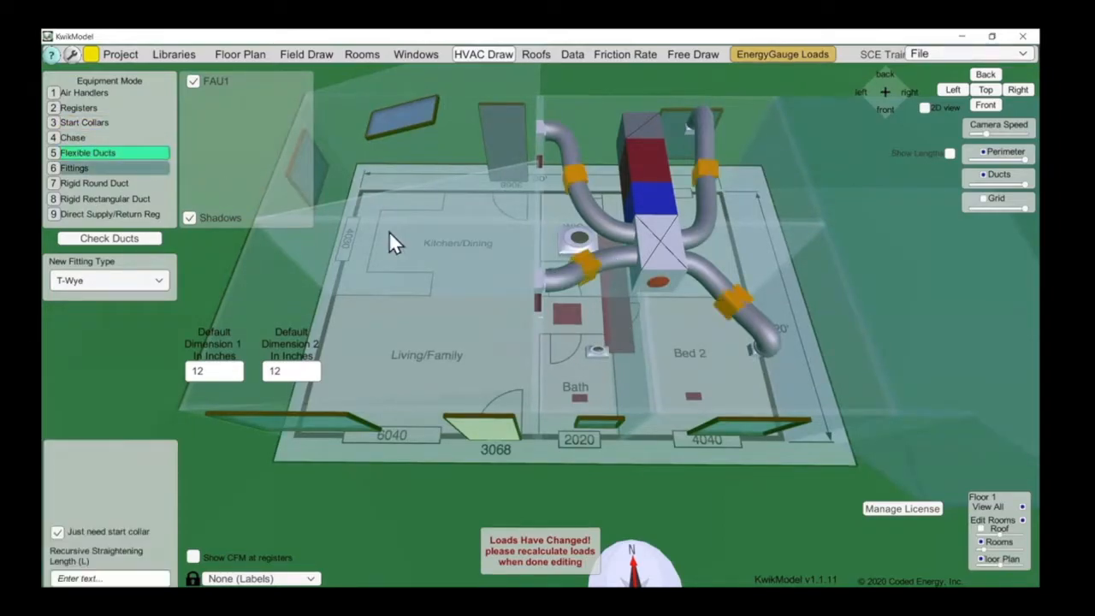
click(599, 353)
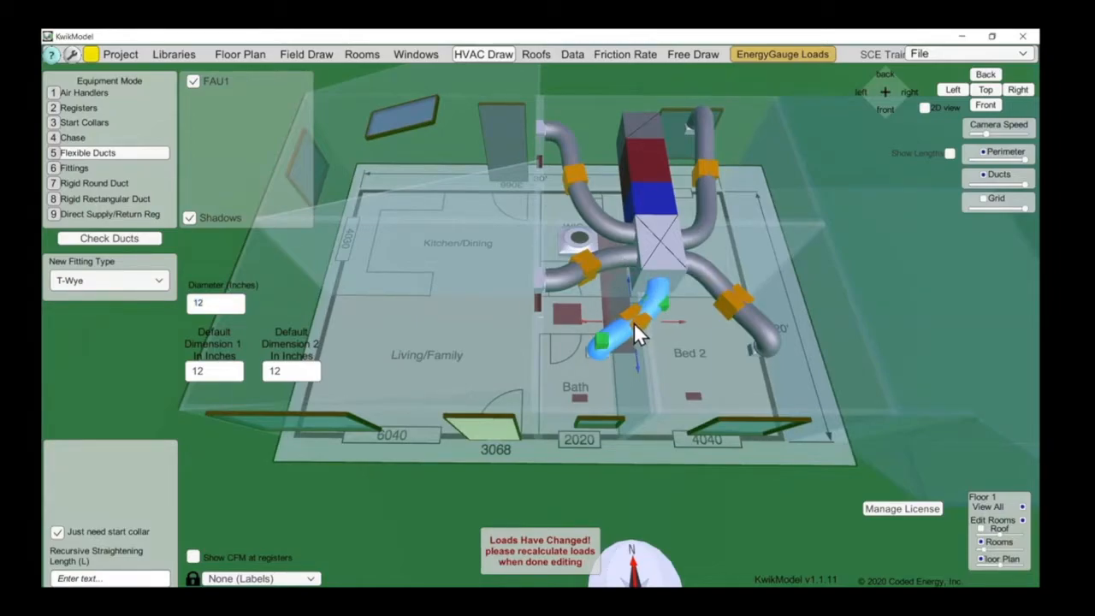
key(Escape)
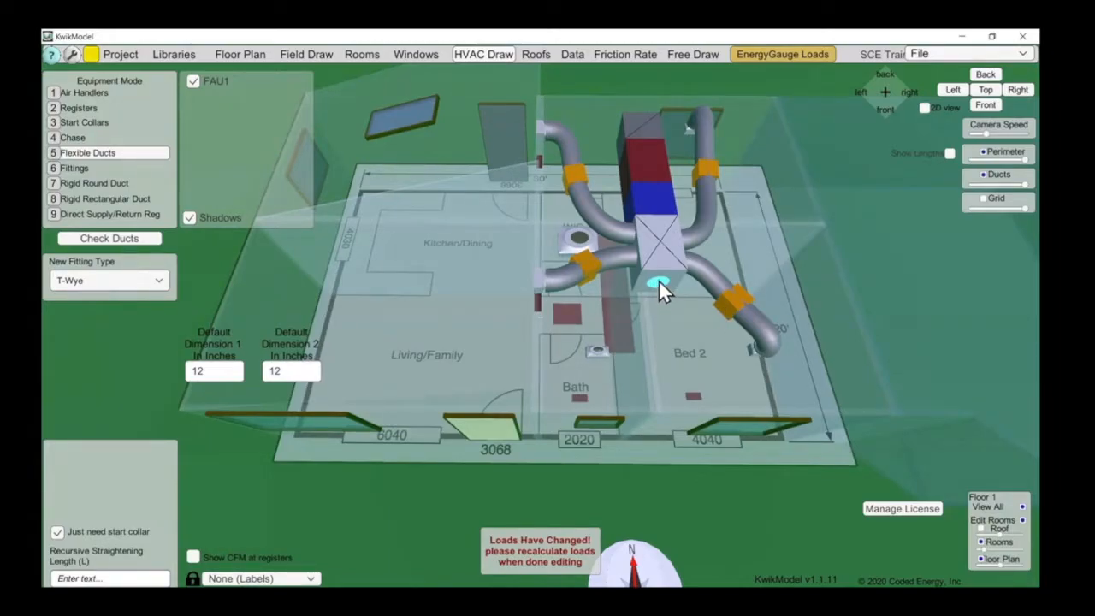
Replace the end-face start collar with one on the plenum's living-area side and connect it to the Bath register with a 12 inch flexible duct.
click(137, 122)
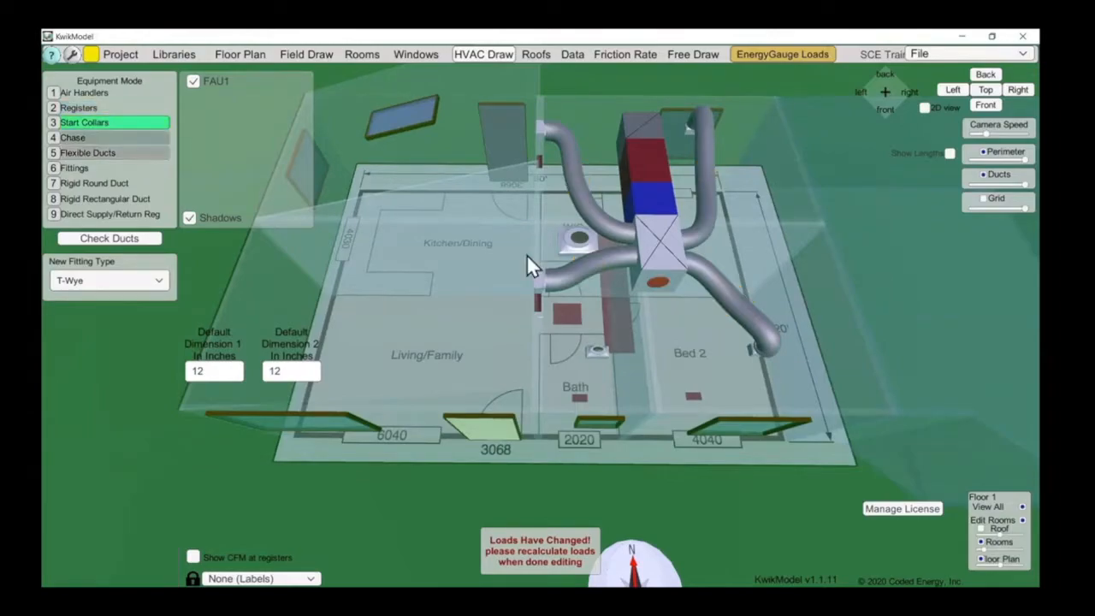
click(657, 286)
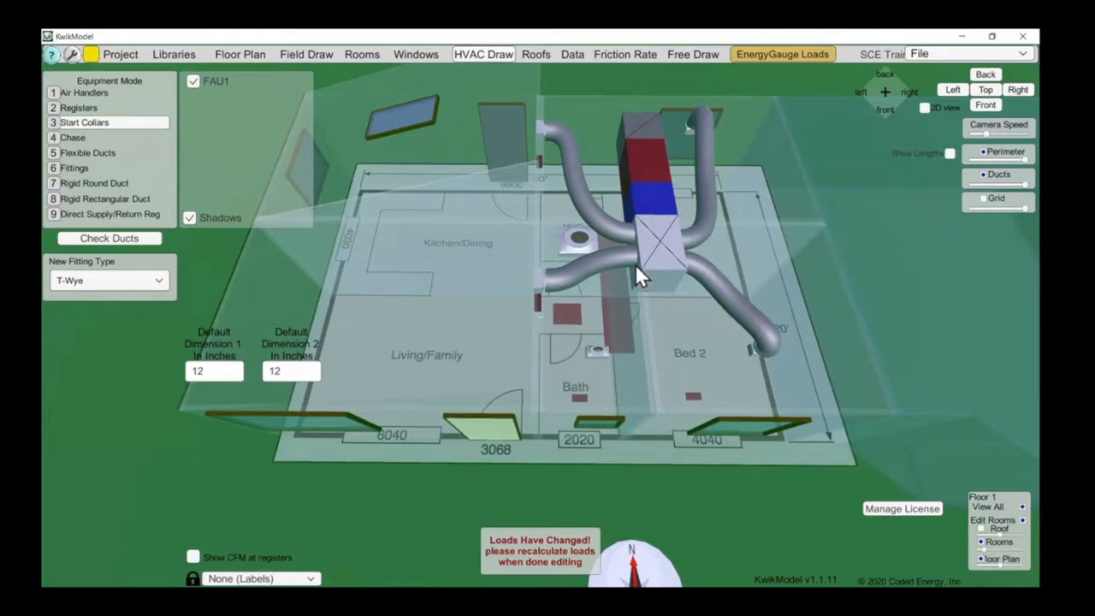
drag(691, 314, 756, 314)
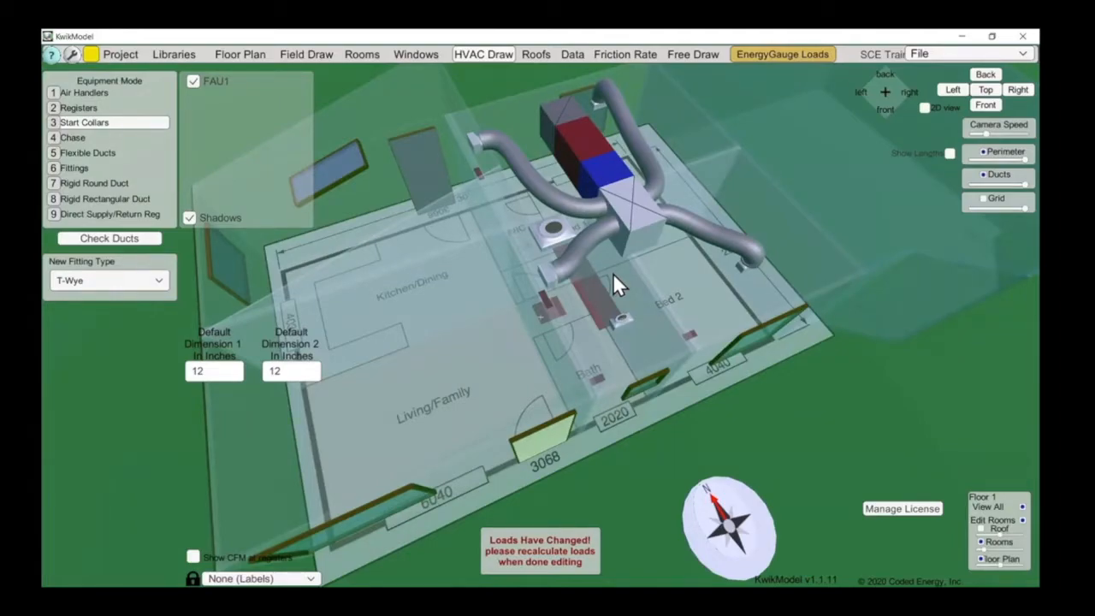
right_drag(612, 273, 658, 279)
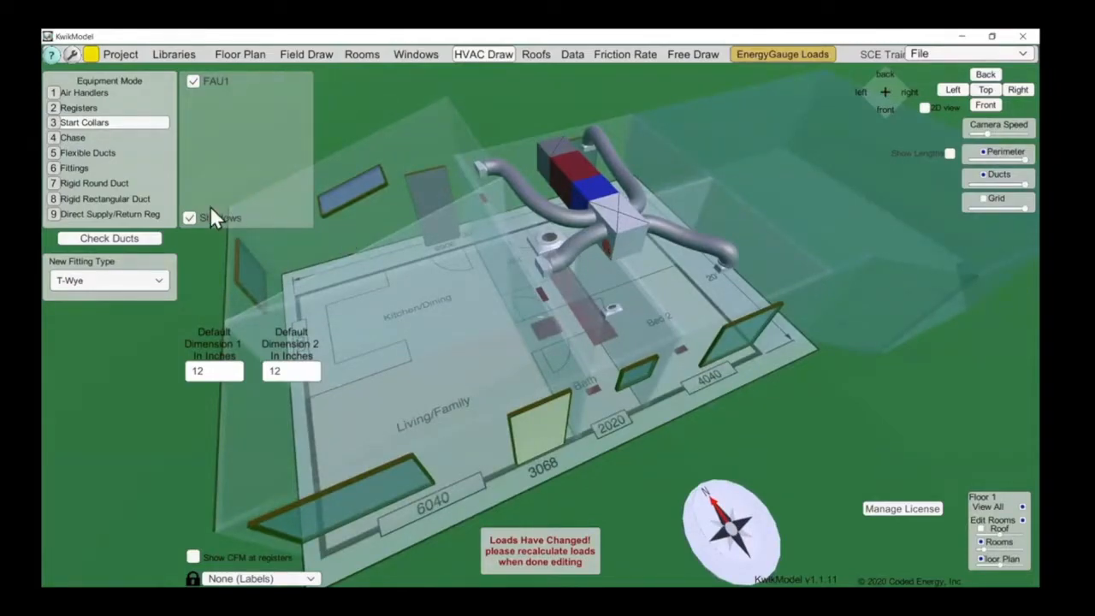
click(128, 154)
click(608, 247)
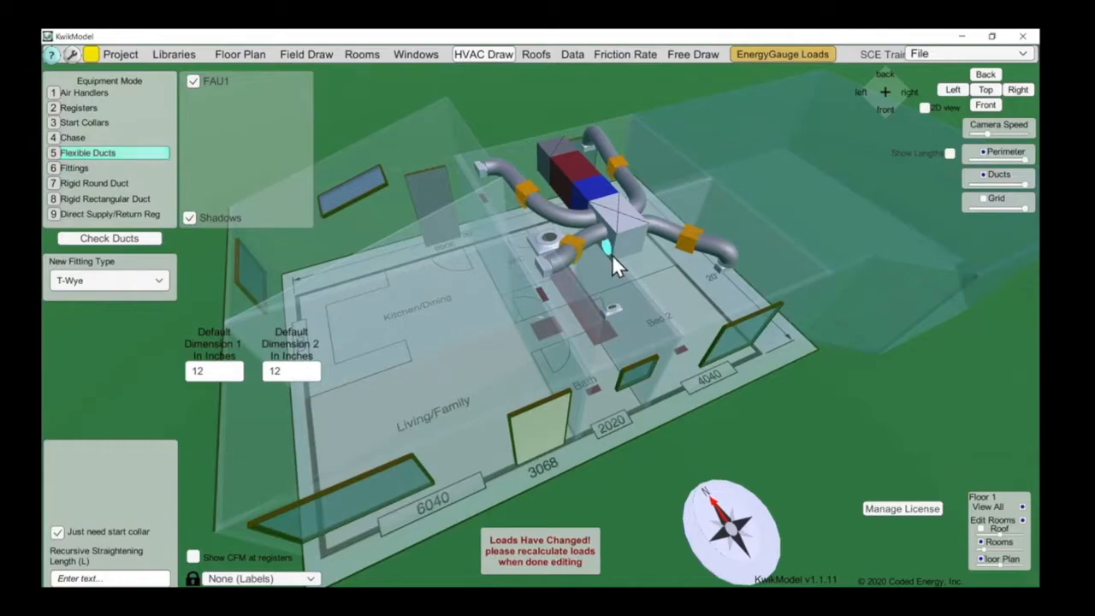
click(619, 311)
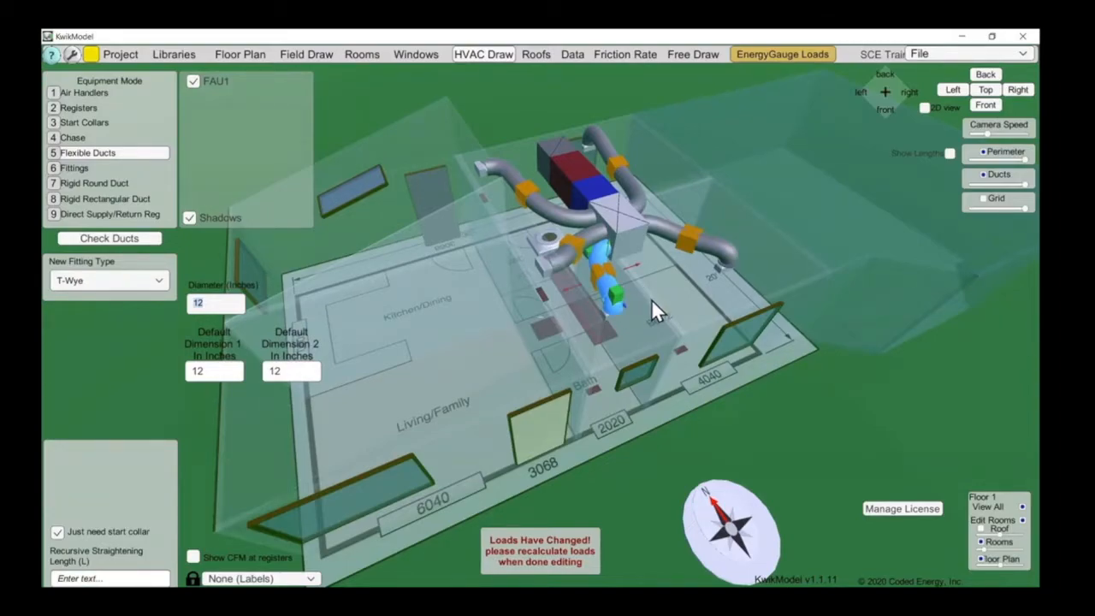
click(651, 299)
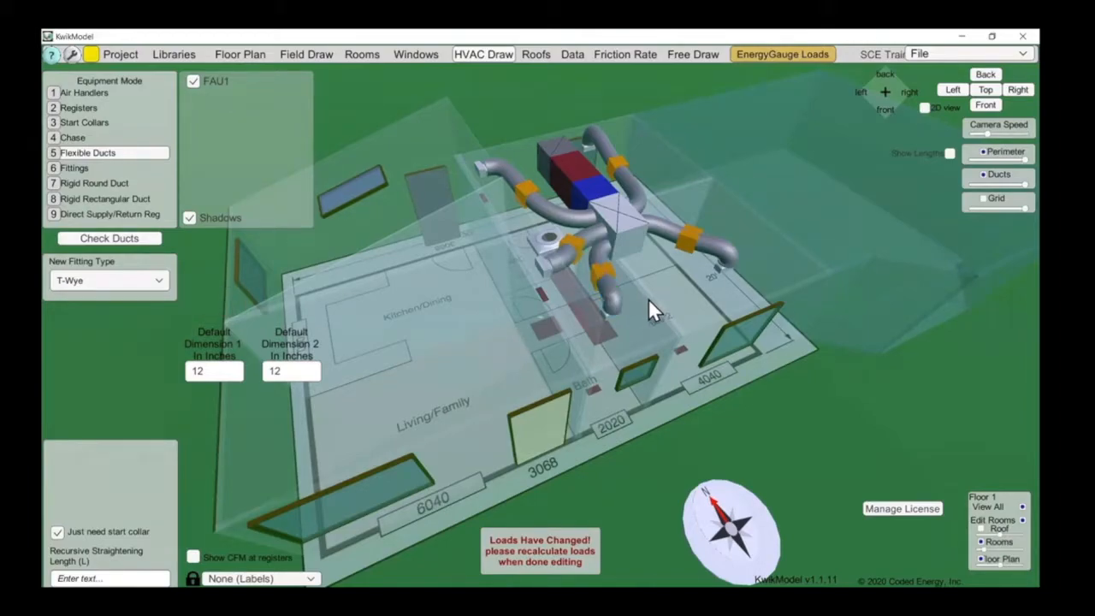
Delete the Bath register's flexible duct and its start collar on the supply plenum.
right_drag(649, 296, 650, 296)
scroll(603, 275, up, 5)
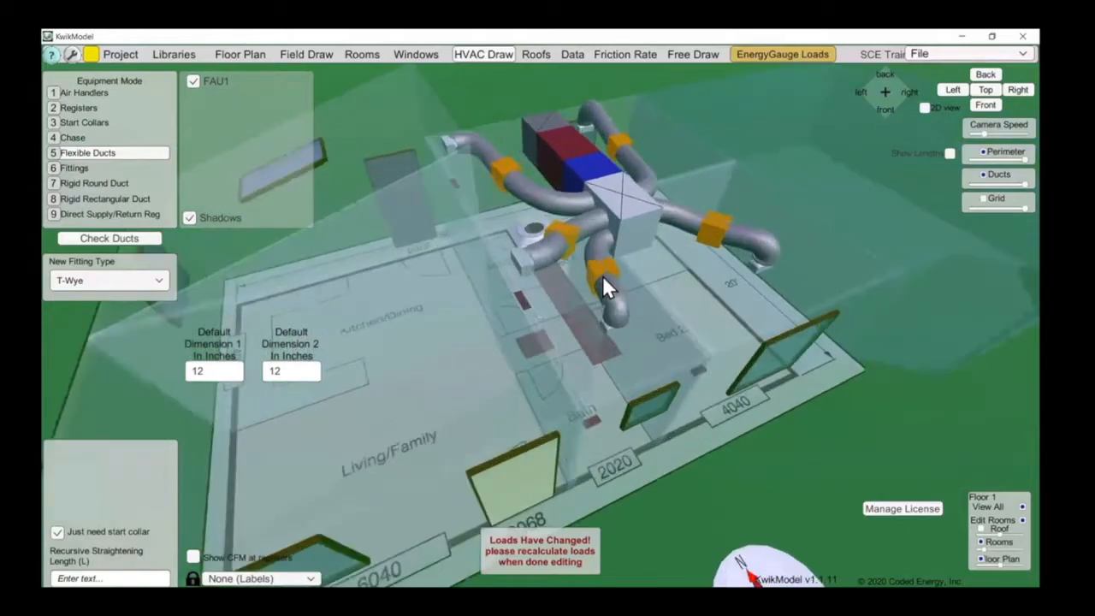
right_drag(651, 313, 663, 342)
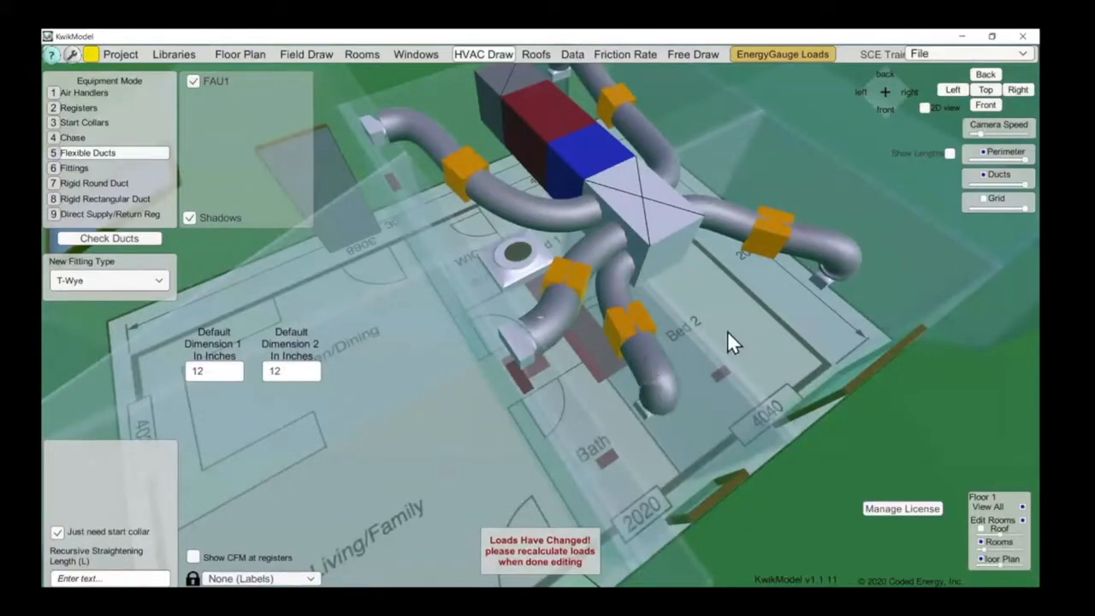
click(644, 332)
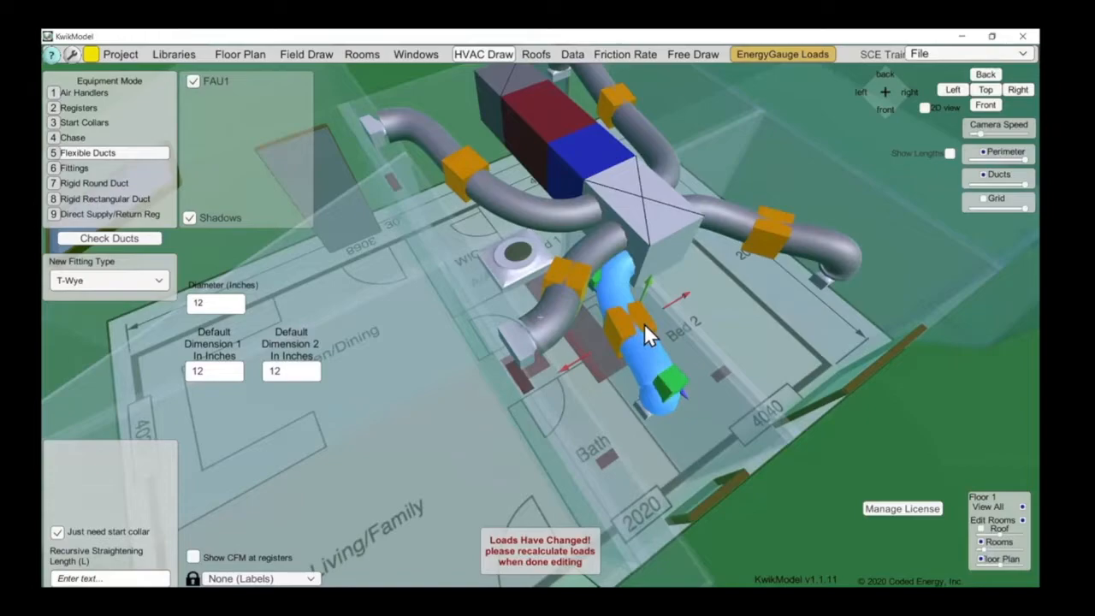
key(Delete)
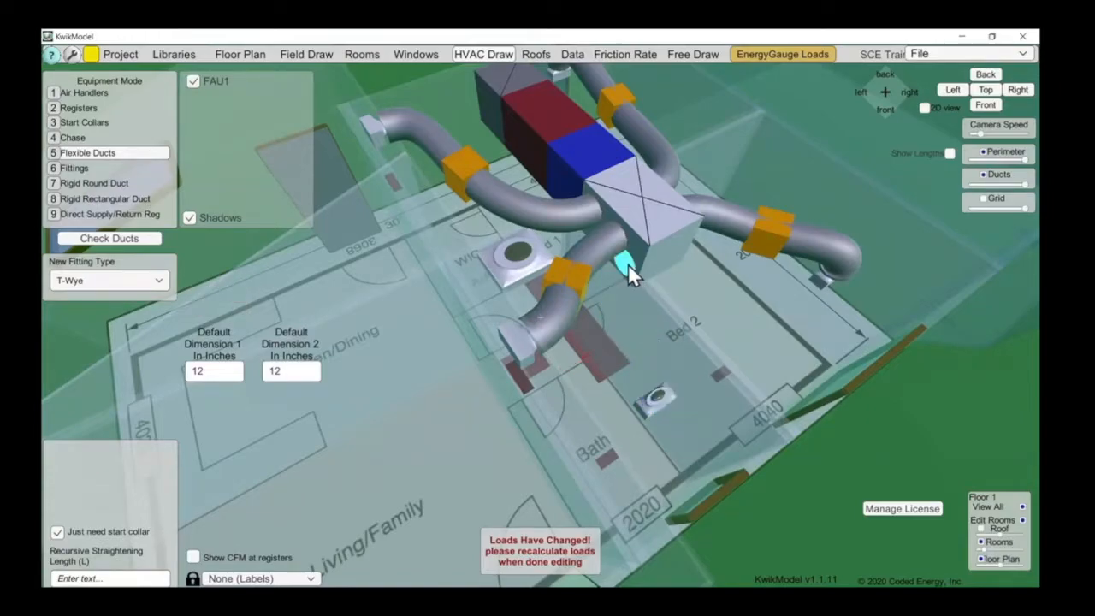
click(142, 121)
click(624, 266)
key(Delete)
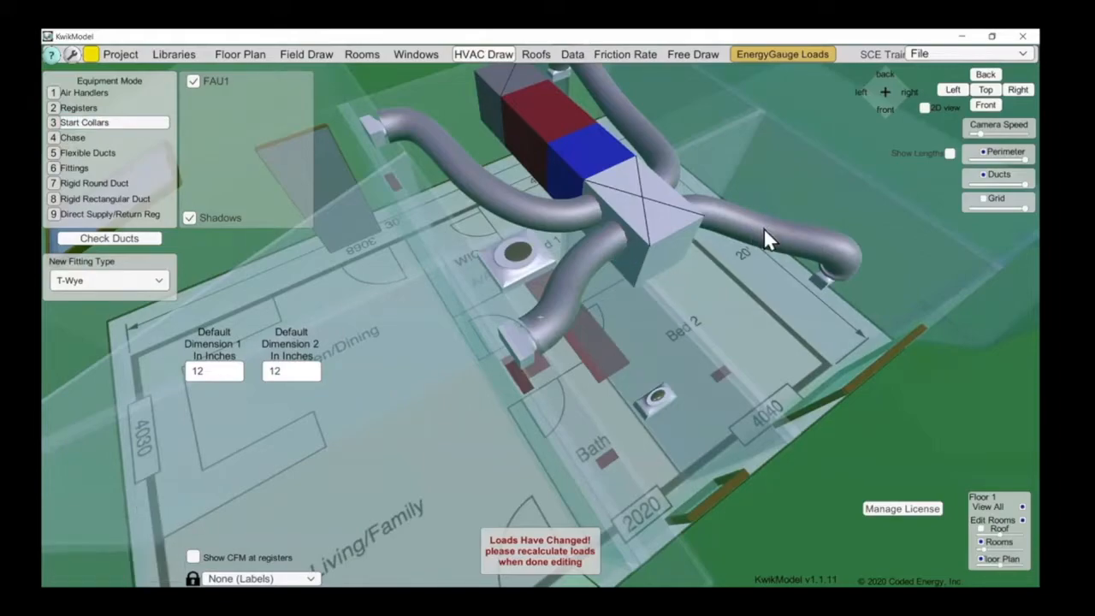
Reshape the Bed 2 flexible duct by moving its middle control outward from the plenum and adjusting the bend at the register end.
click(127, 153)
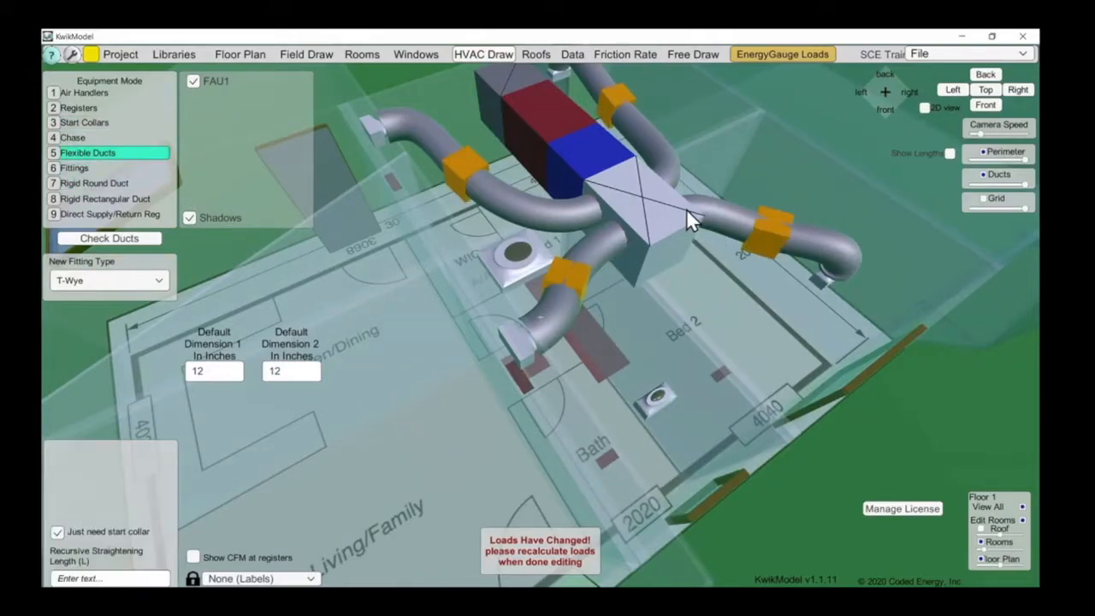
right_drag(829, 261, 731, 291)
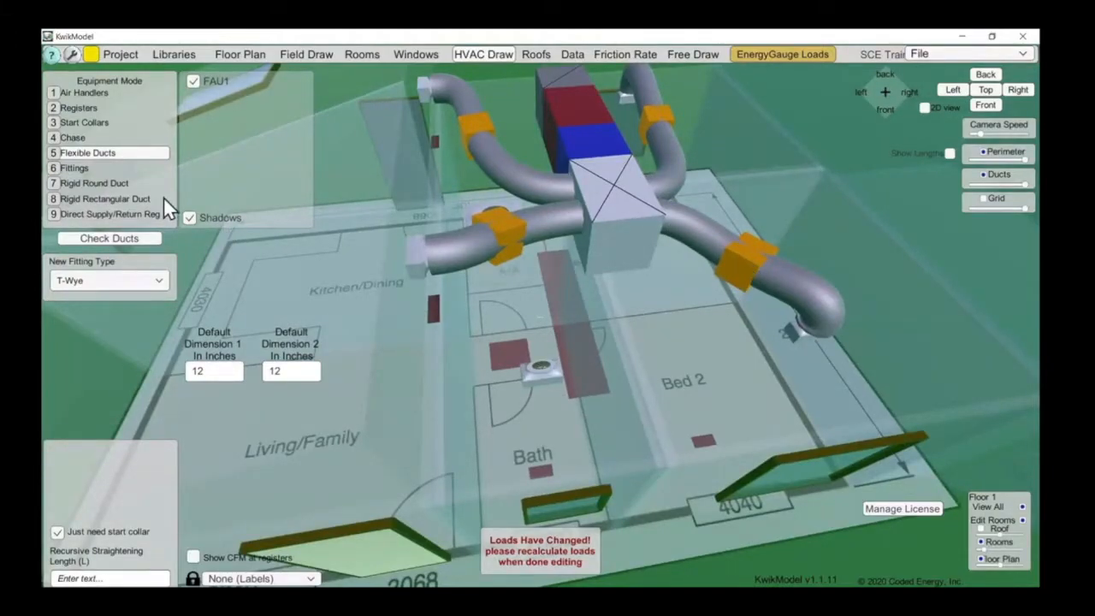
click(745, 274)
mouse_move(749, 262)
mouse_down()
mouse_move(760, 230)
mouse_move(723, 290)
mouse_move(741, 262)
mouse_up()
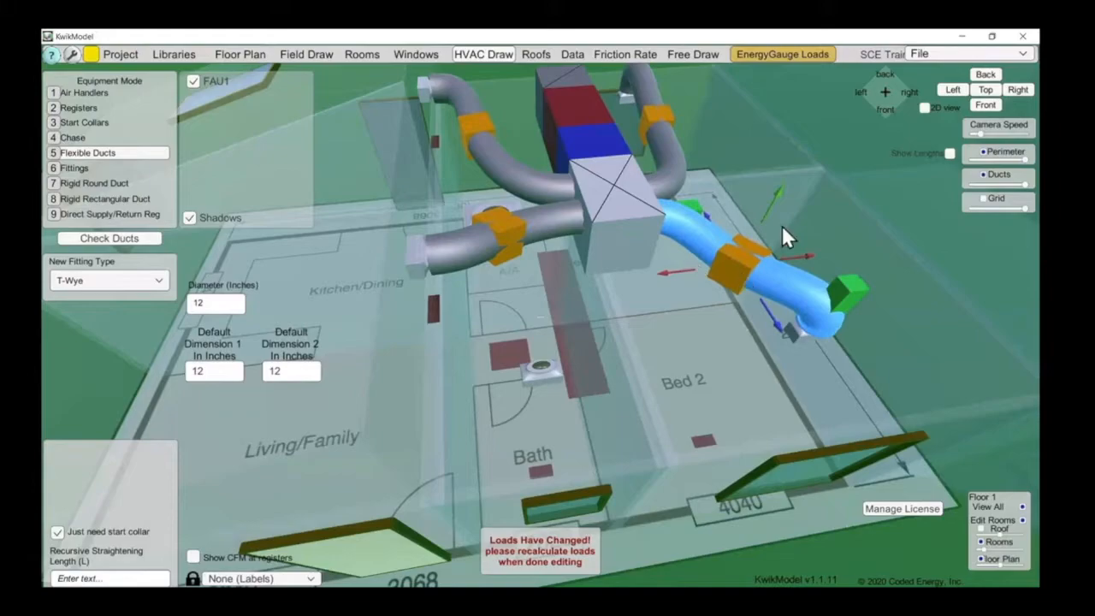
right_drag(709, 329, 682, 321)
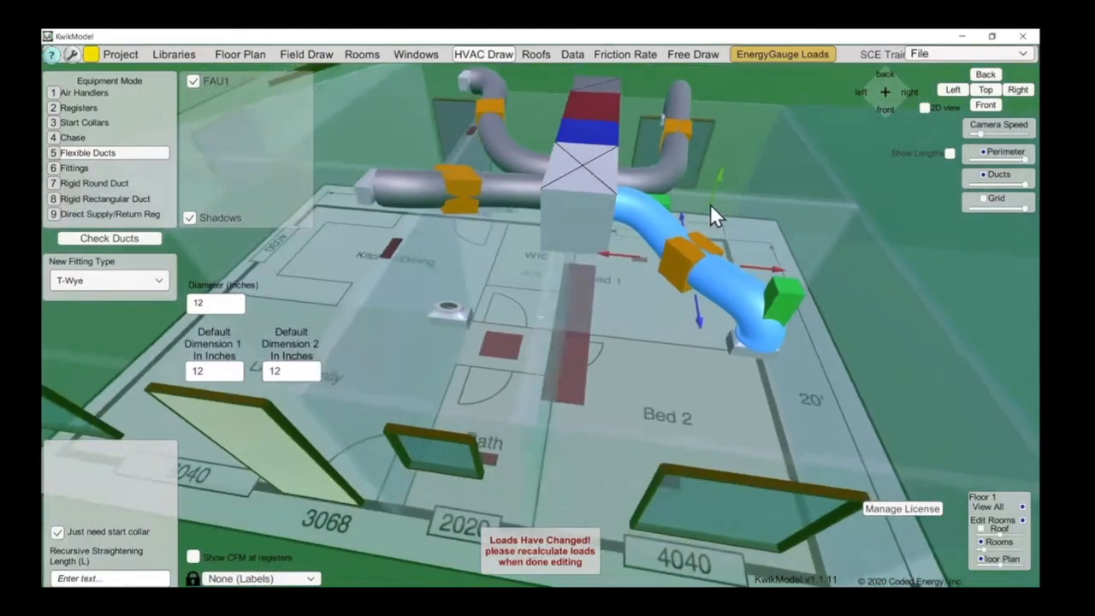
drag(710, 203, 788, 302)
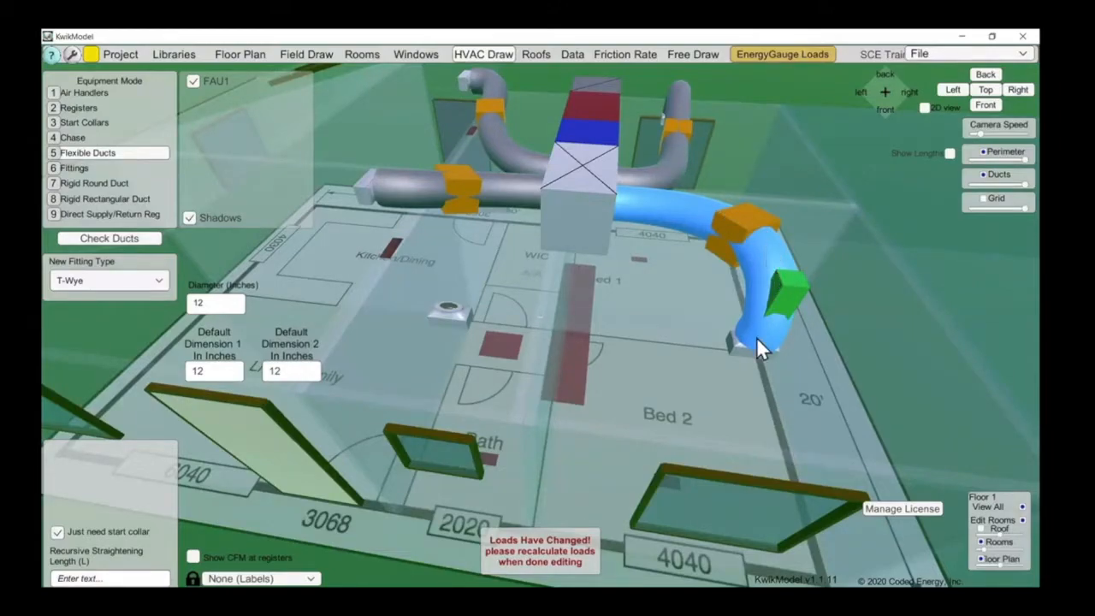
mouse_move(784, 283)
mouse_down()
mouse_move(787, 309)
mouse_move(773, 327)
mouse_move(791, 234)
mouse_move(848, 159)
mouse_move(803, 293)
mouse_up()
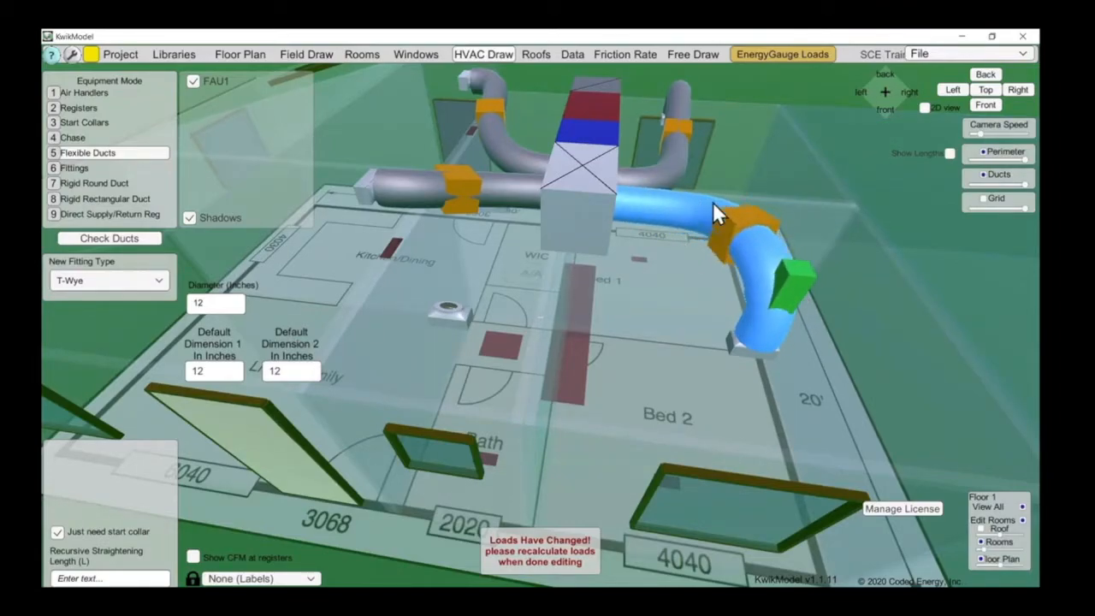
Fine-tune the Bed 2 duct's curve by shifting its middle control back toward the supply plenum.
middle_drag(707, 276, 762, 303)
drag(756, 295, 706, 254)
middle_drag(870, 341, 663, 299)
click(639, 275)
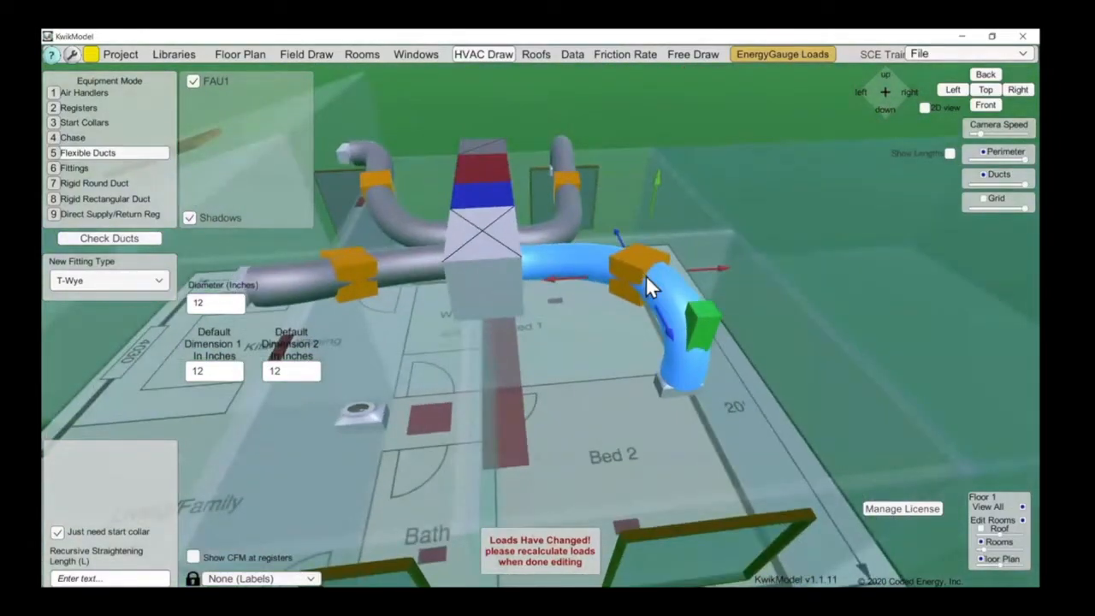
drag(634, 266, 615, 277)
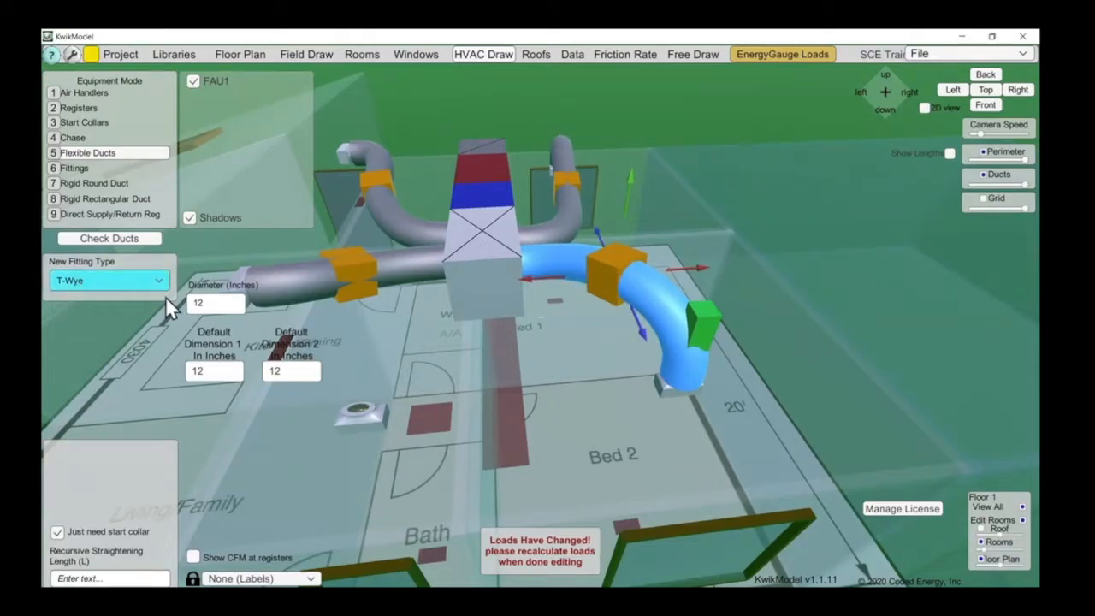
Insert a T-Wye at the middle of the Bed 2 duct and connect its branch to the Bath register with a 12 inch flexible duct.
click(608, 278)
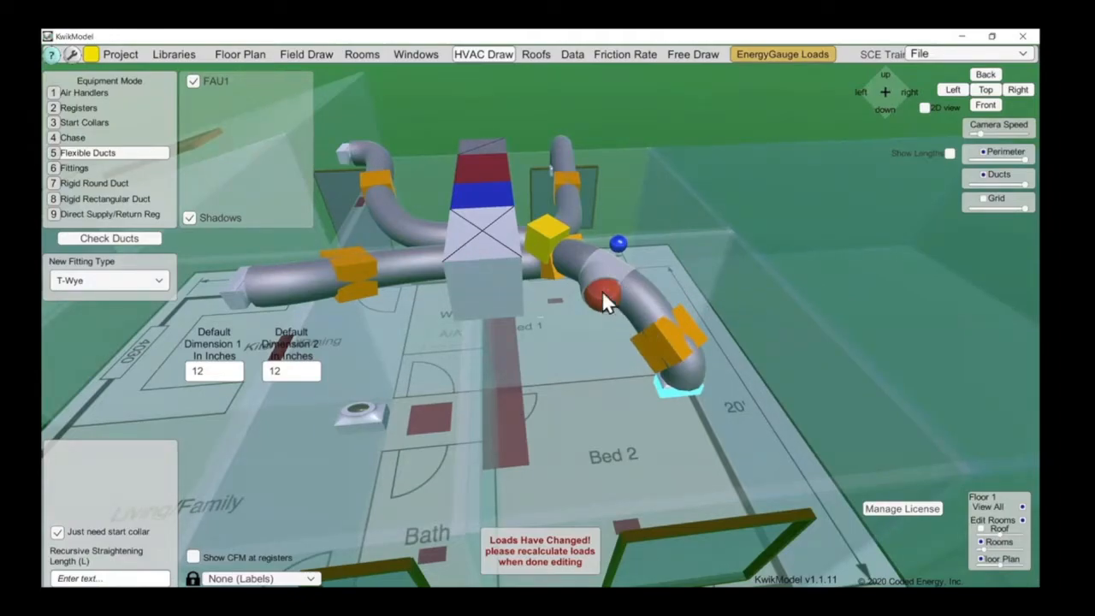
click(603, 294)
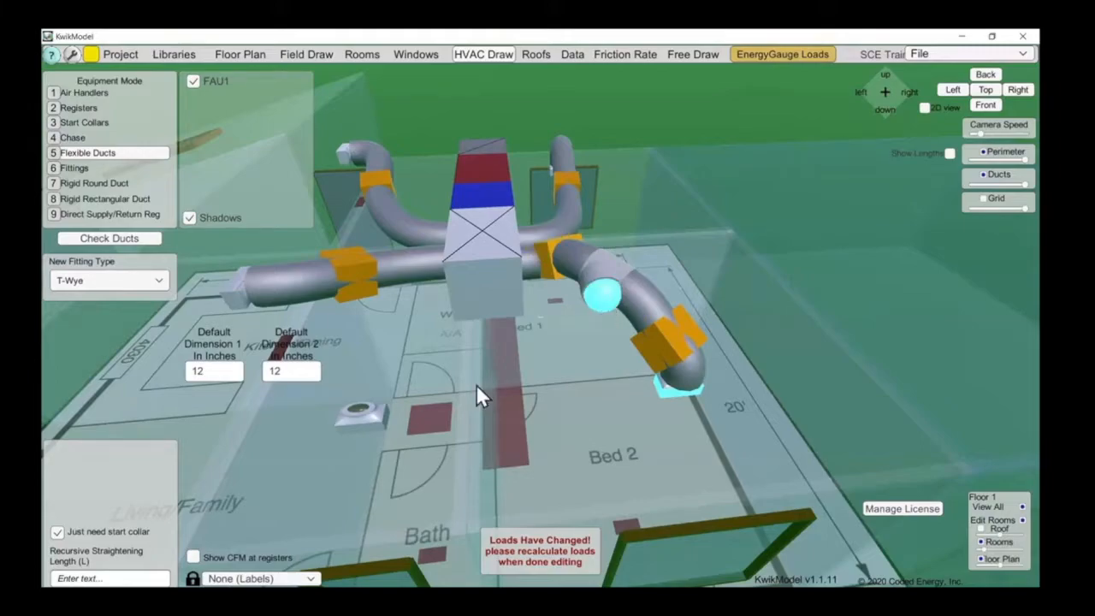
click(360, 411)
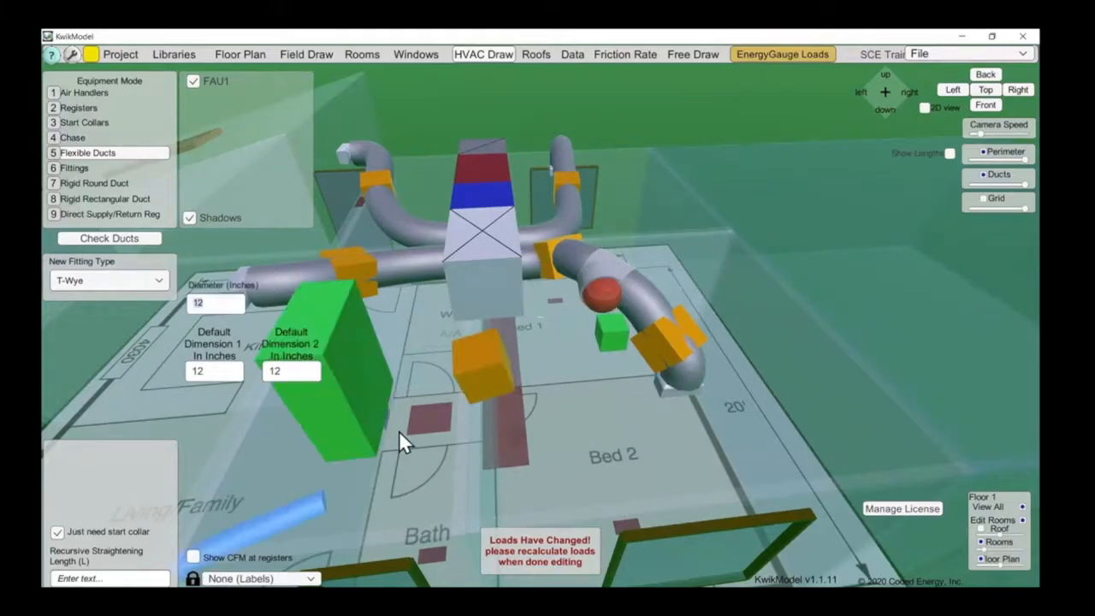
click(573, 394)
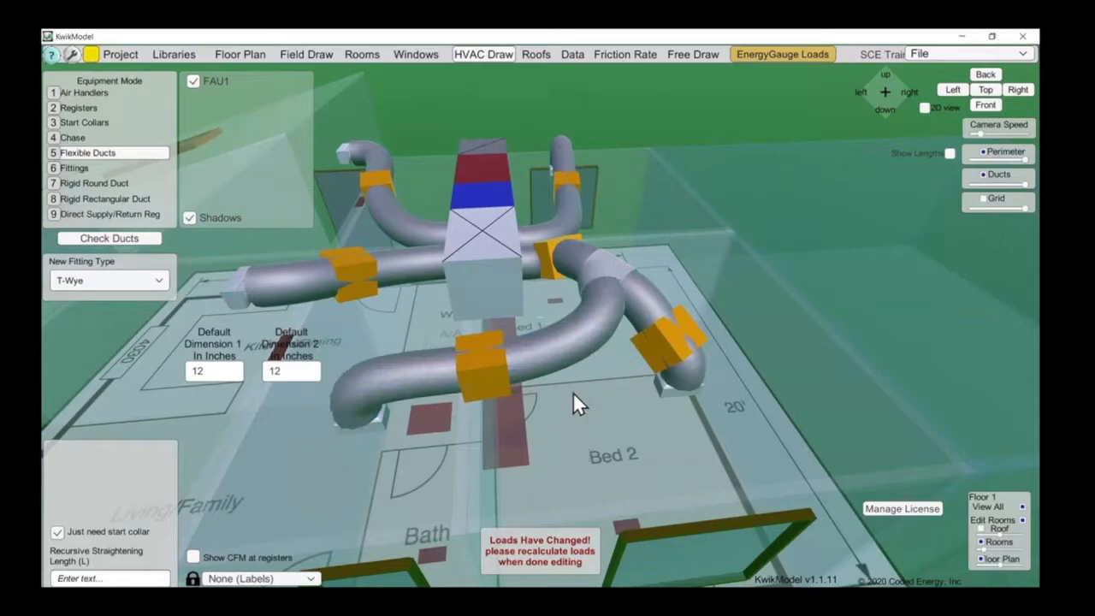
middle_drag(607, 281, 670, 304)
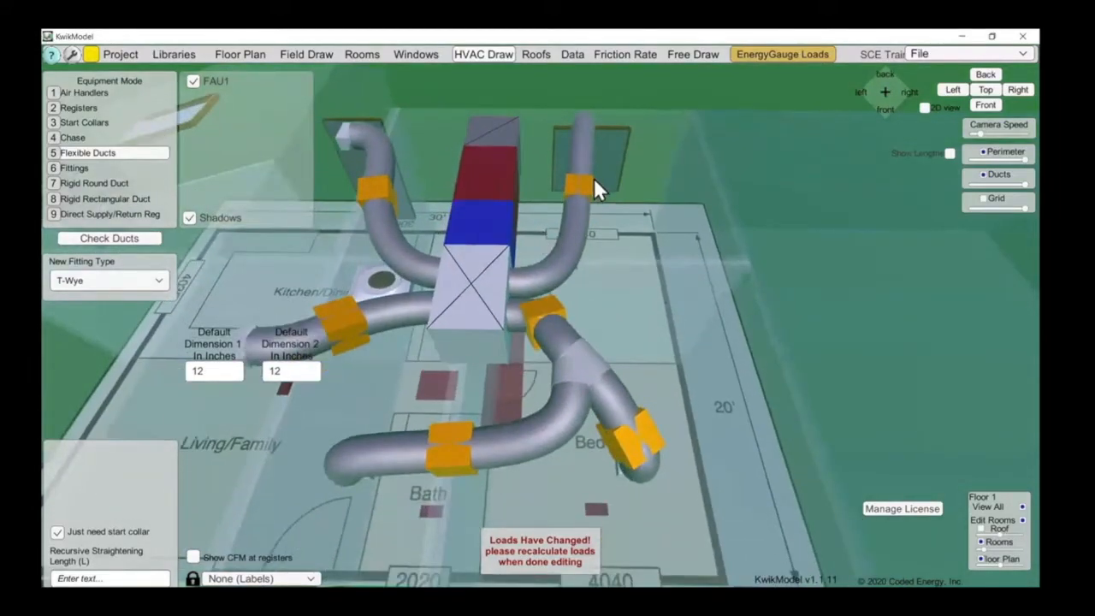
click(414, 54)
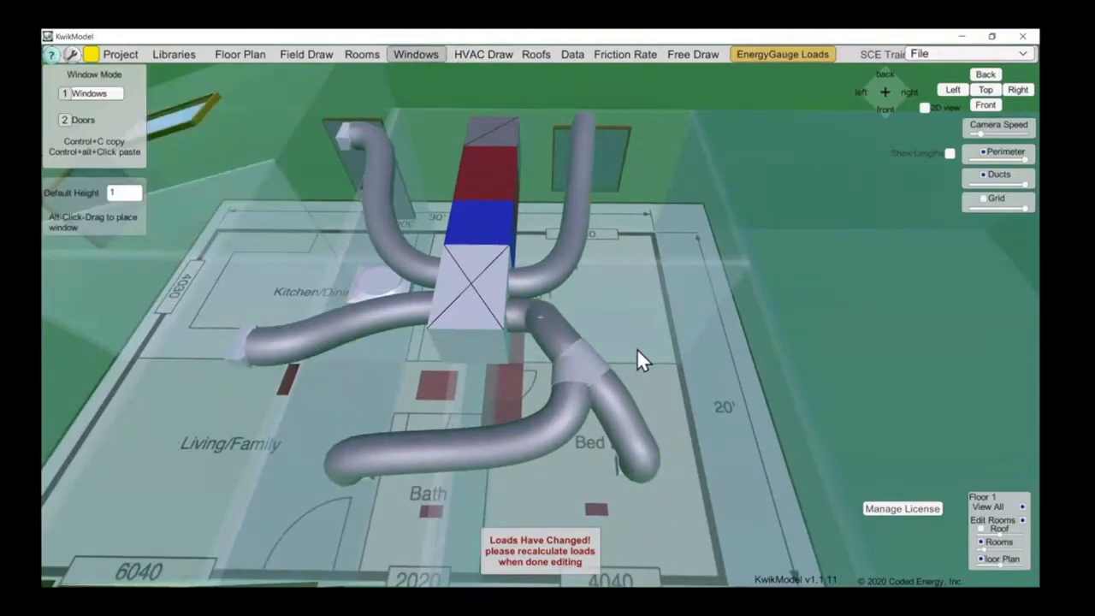
middle_drag(649, 382, 647, 478)
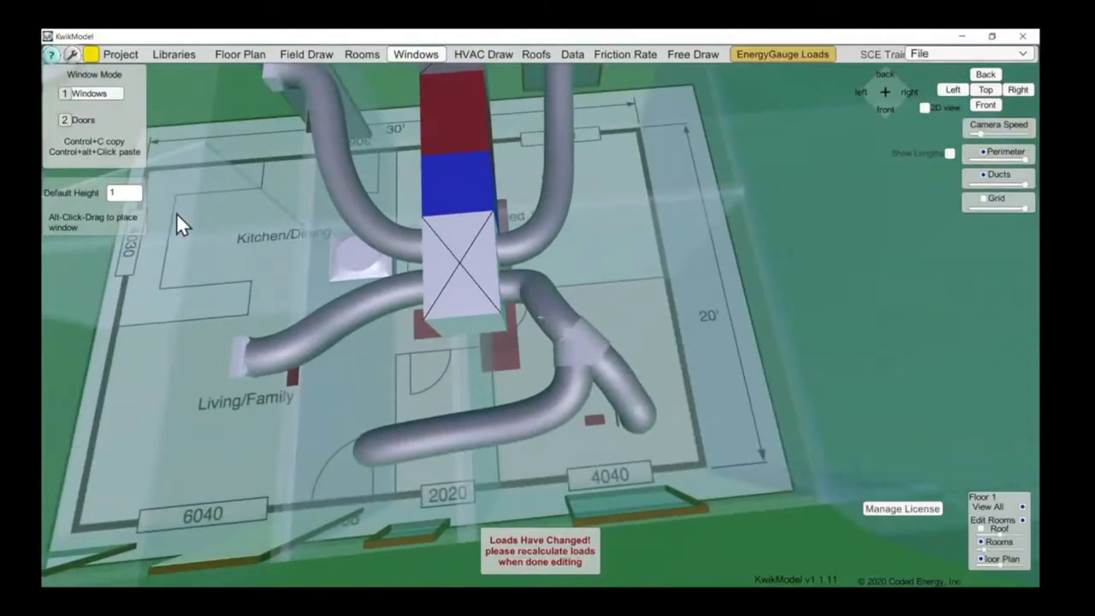
Adjust the bend control of the short flexible duct between the supply plenum and the T-Wye.
click(479, 54)
click(532, 292)
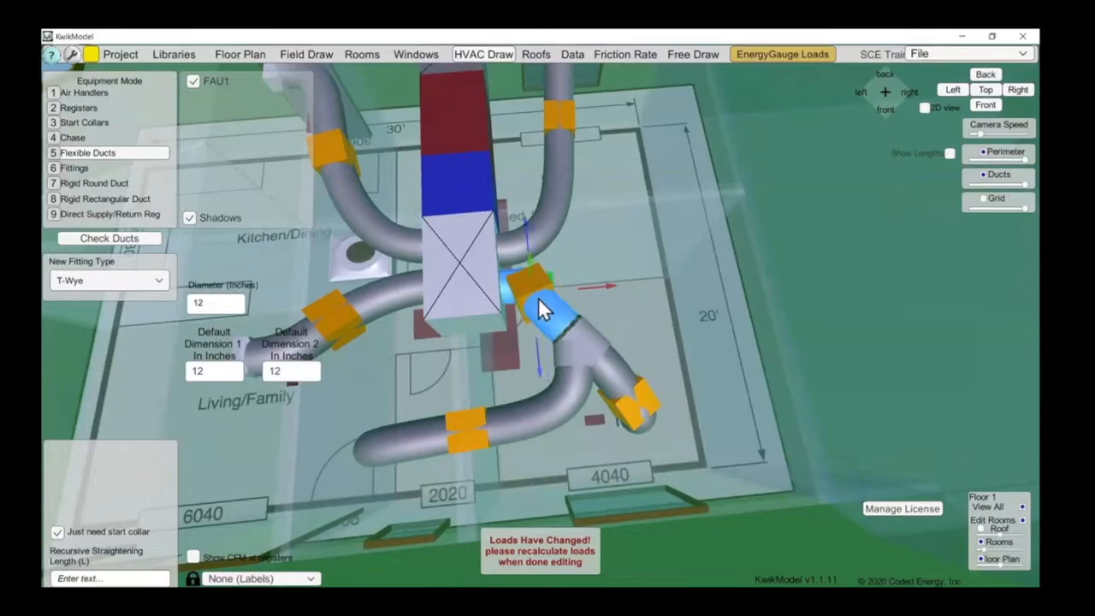
middle_drag(617, 294, 568, 368)
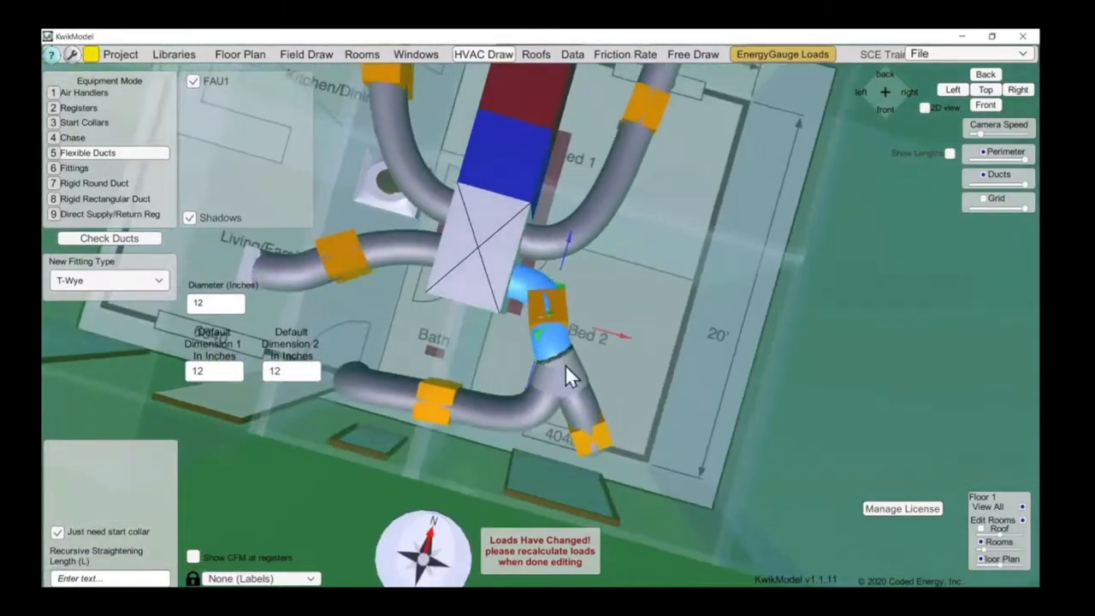
click(555, 287)
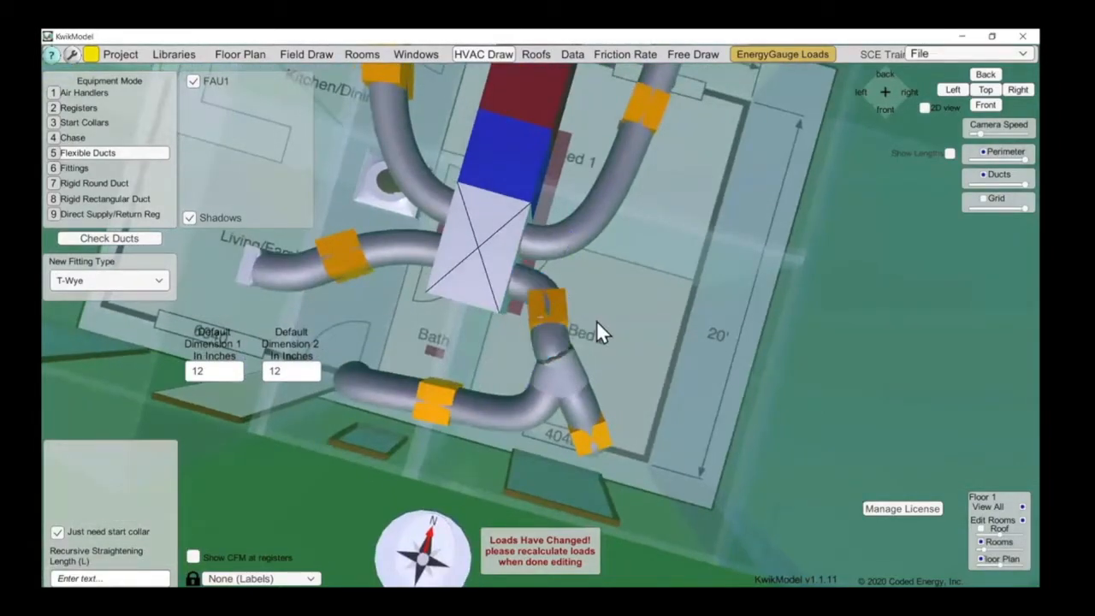
middle_drag(599, 332, 544, 312)
click(545, 308)
middle_drag(650, 333, 532, 261)
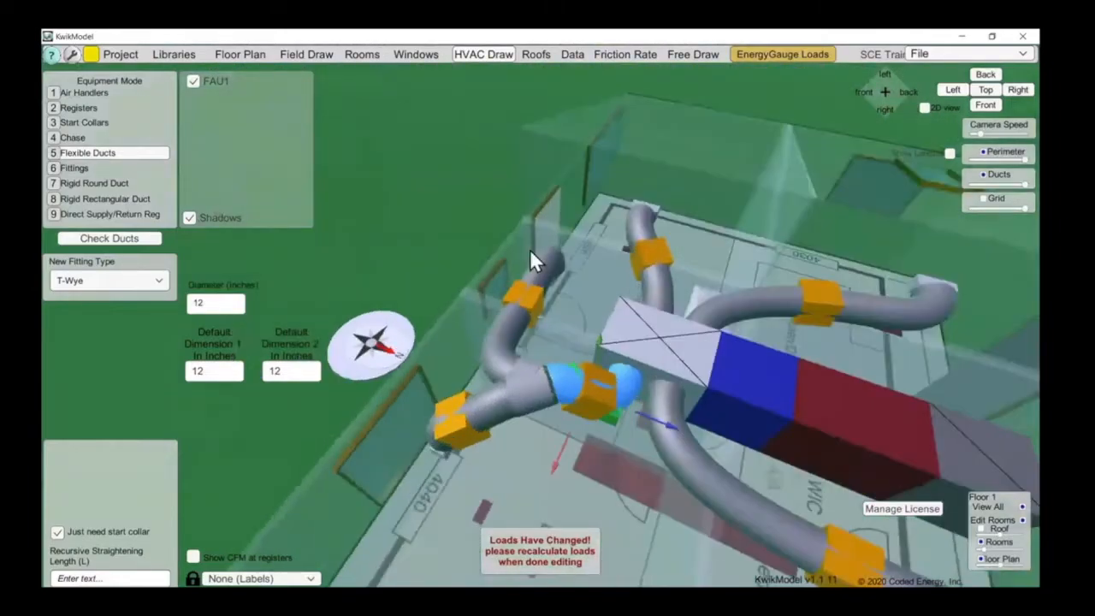
drag(614, 413, 632, 385)
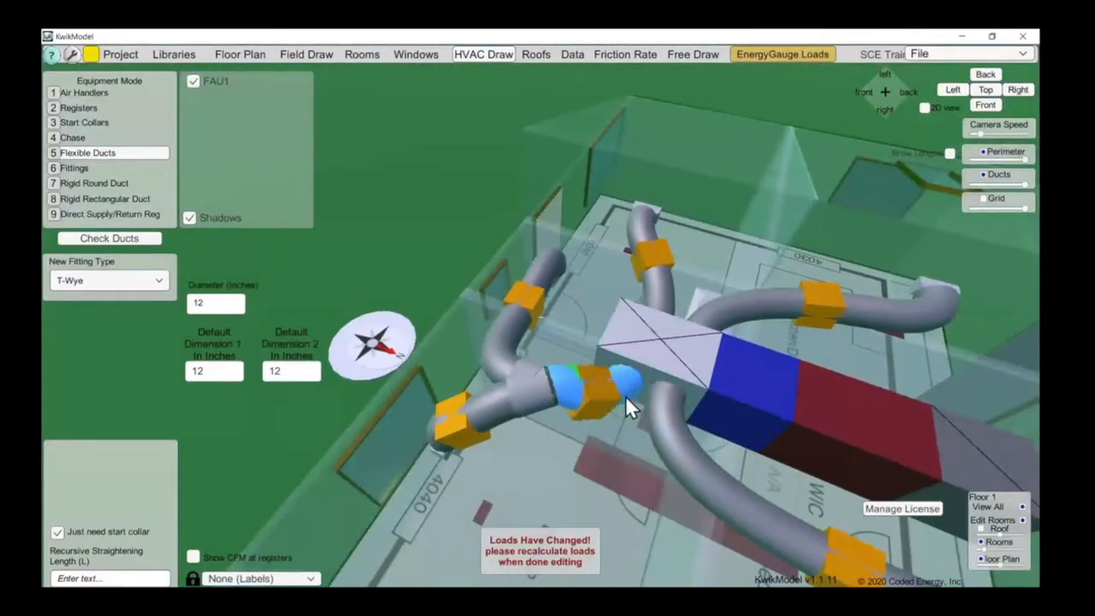
click(622, 422)
click(362, 54)
middle_drag(623, 478, 682, 299)
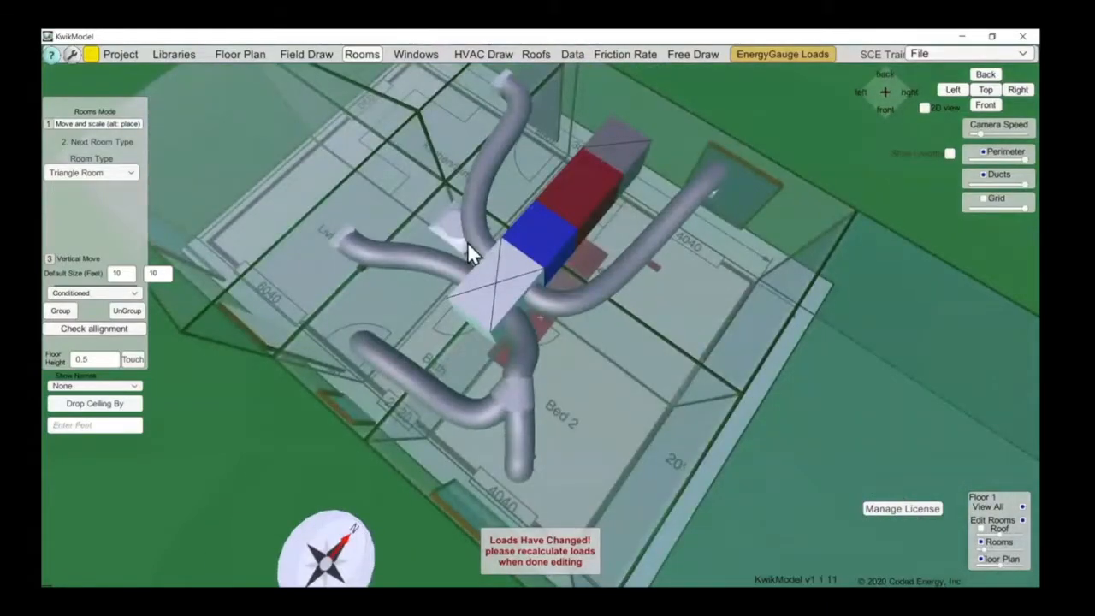
middle_drag(467, 241, 529, 201)
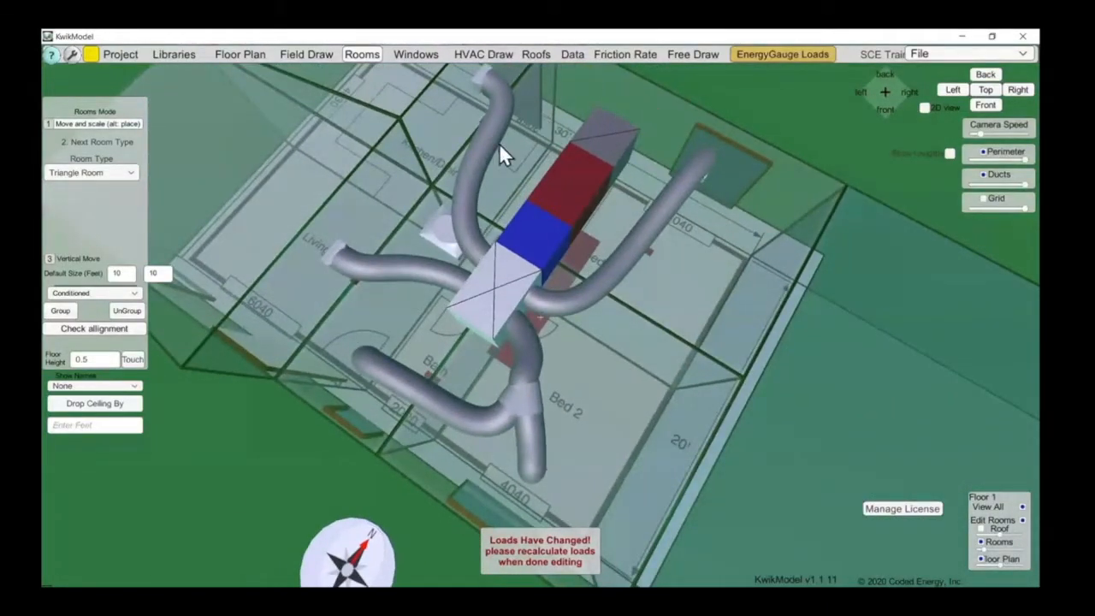
middle_drag(551, 303, 767, 443)
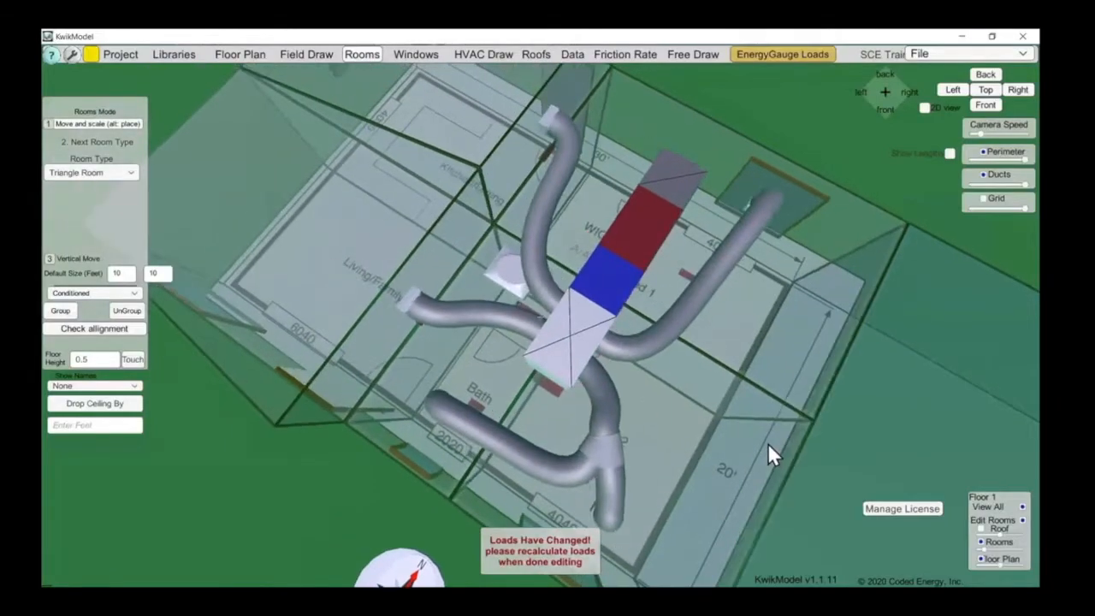
middle_drag(681, 287, 639, 317)
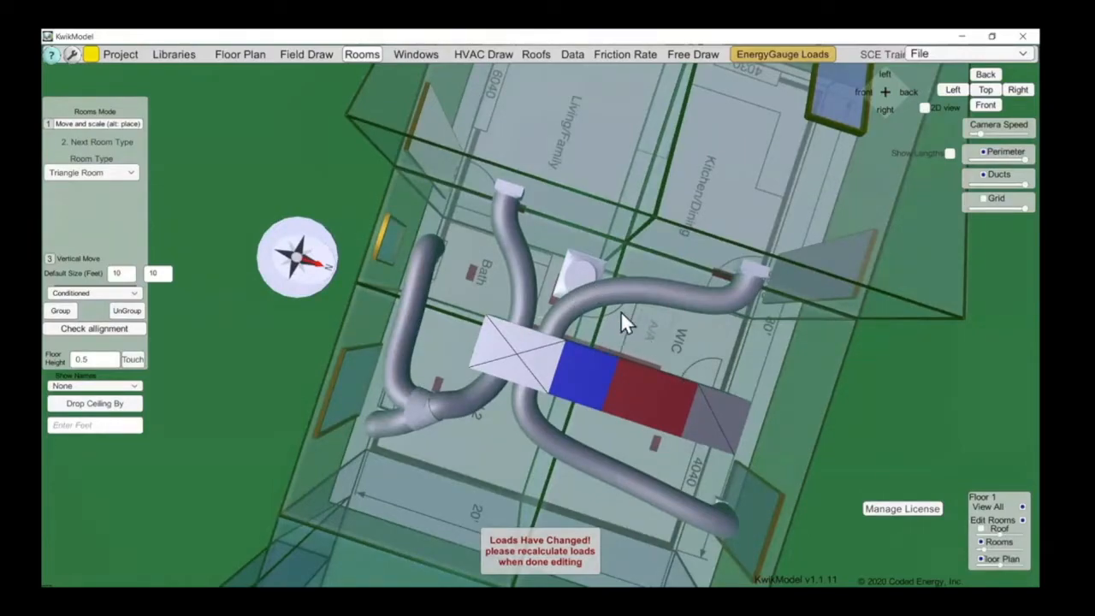
Reroute the Kitchen/Dining flexible duct around the ceiling return register by moving its middle control outward from the air handler.
click(476, 53)
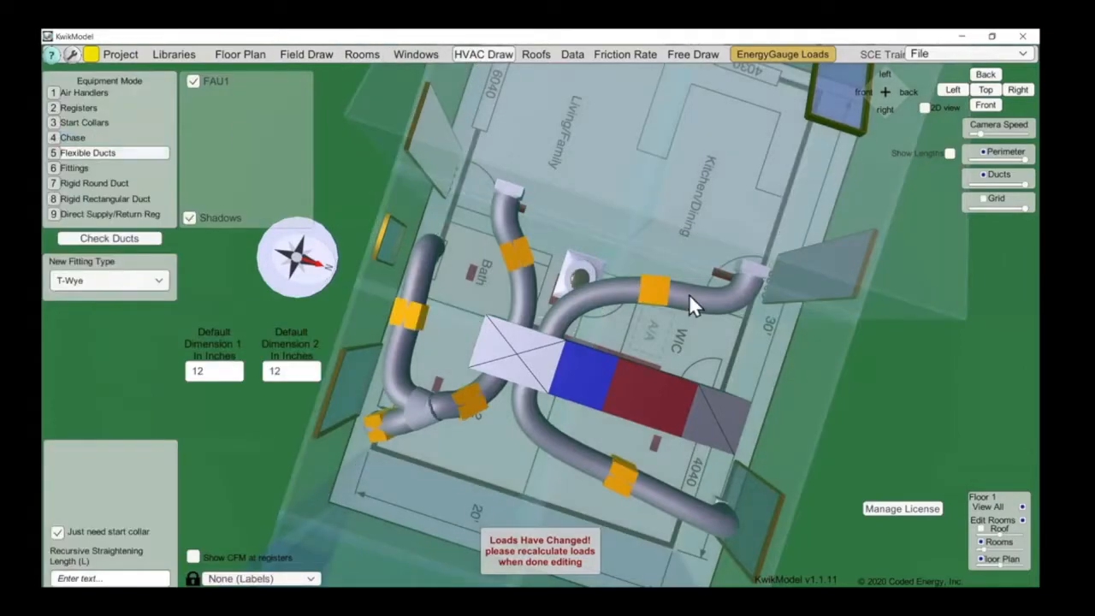
drag(652, 288, 599, 261)
drag(742, 317, 746, 327)
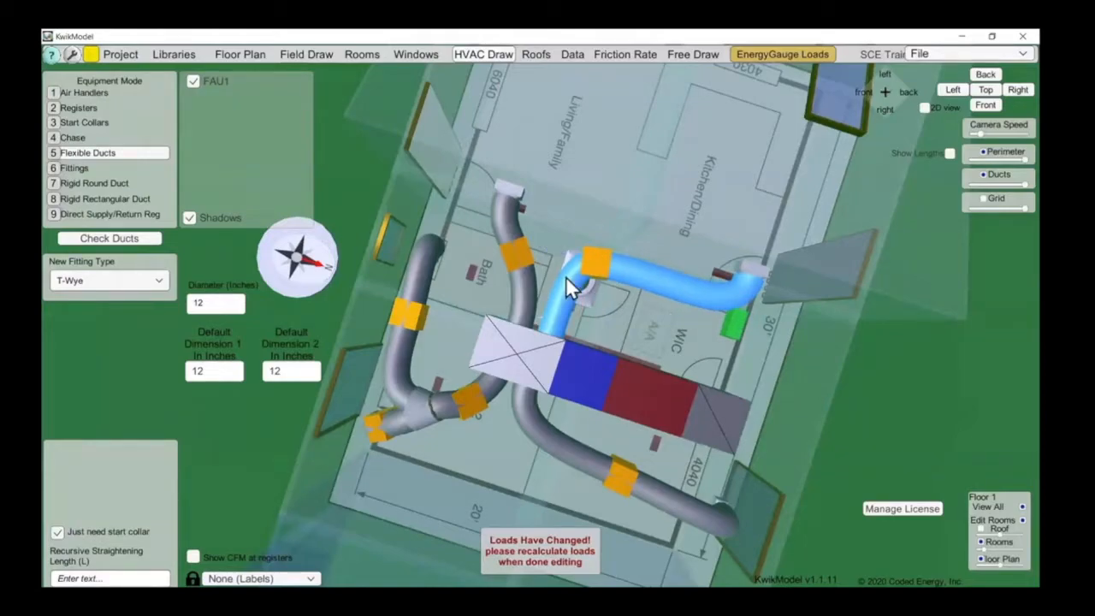
mouse_move(587, 265)
mouse_down()
mouse_move(580, 248)
mouse_move(591, 251)
mouse_up()
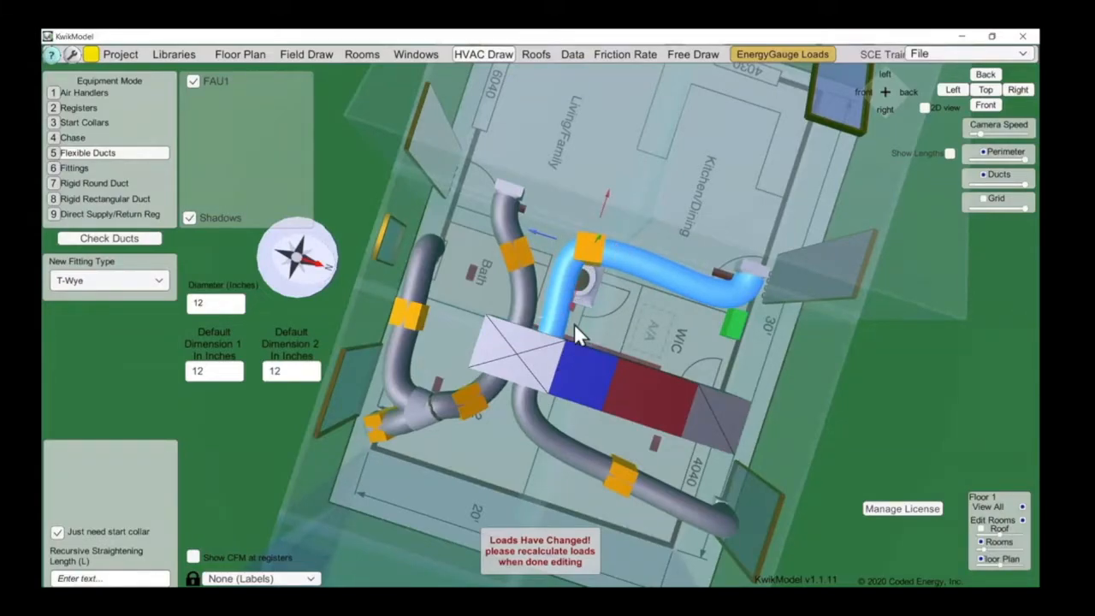
click(774, 370)
Place a 12 inch start collar on top of the air handler's return plenum.
middle_drag(697, 359, 498, 294)
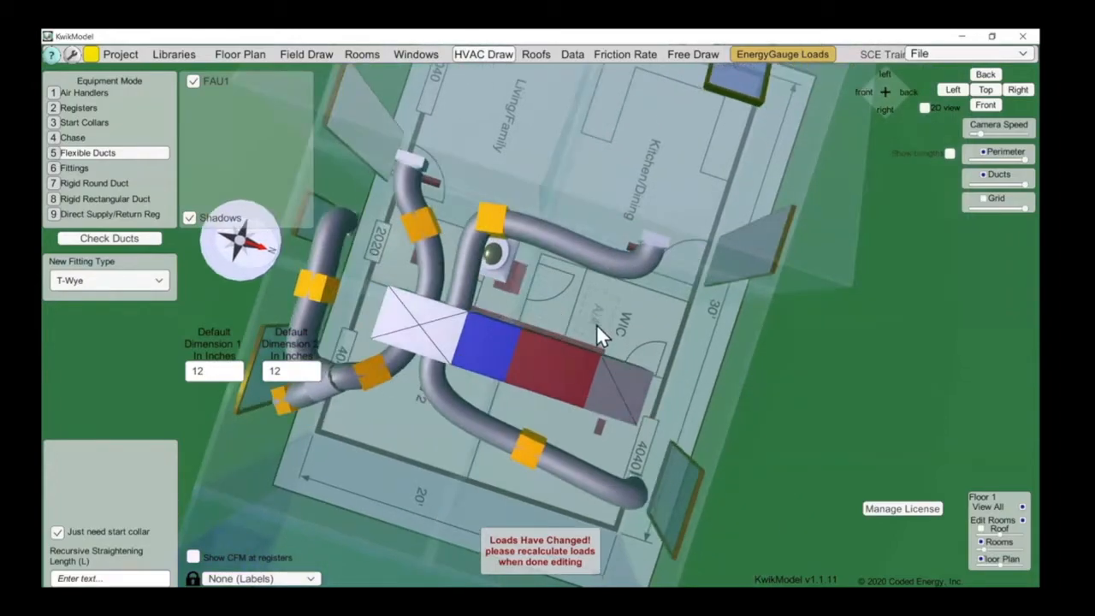
right_drag(520, 296, 479, 240)
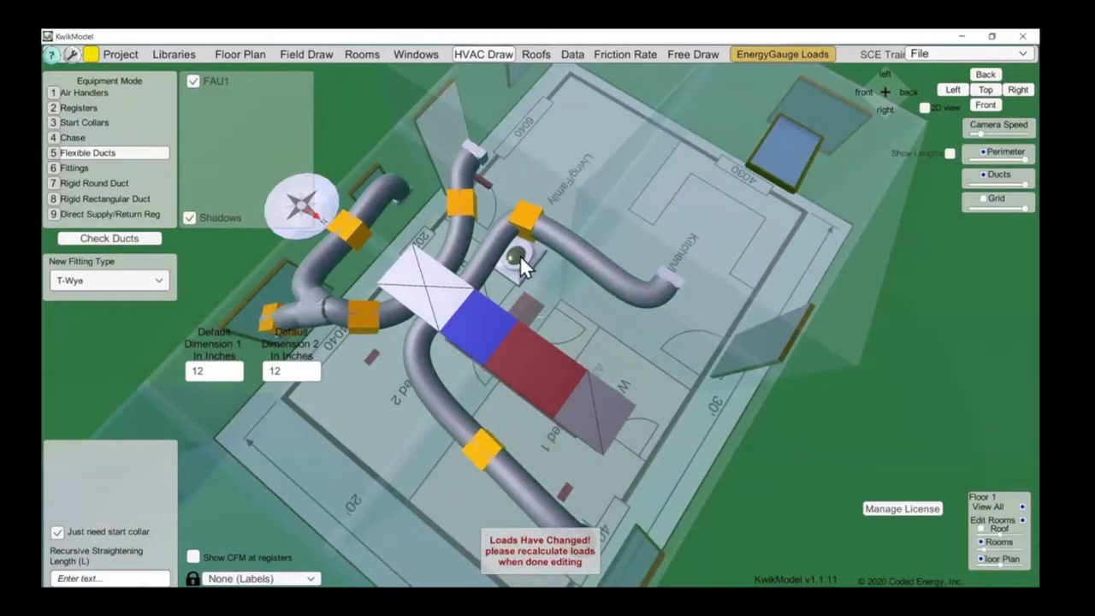
right_drag(554, 255, 554, 347)
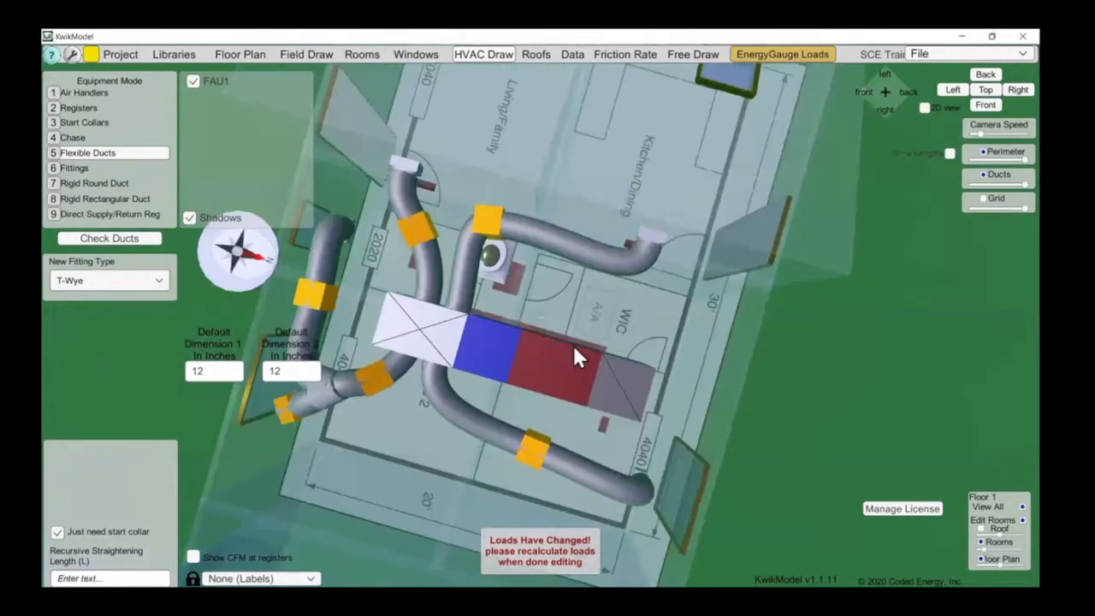
right_drag(592, 304, 496, 265)
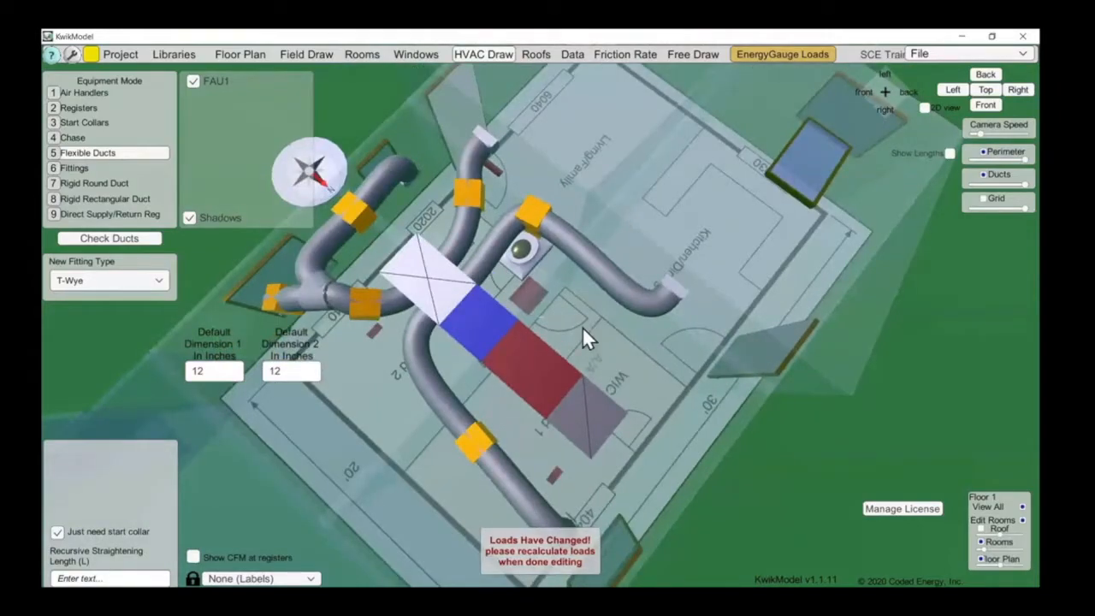
right_drag(529, 410, 582, 403)
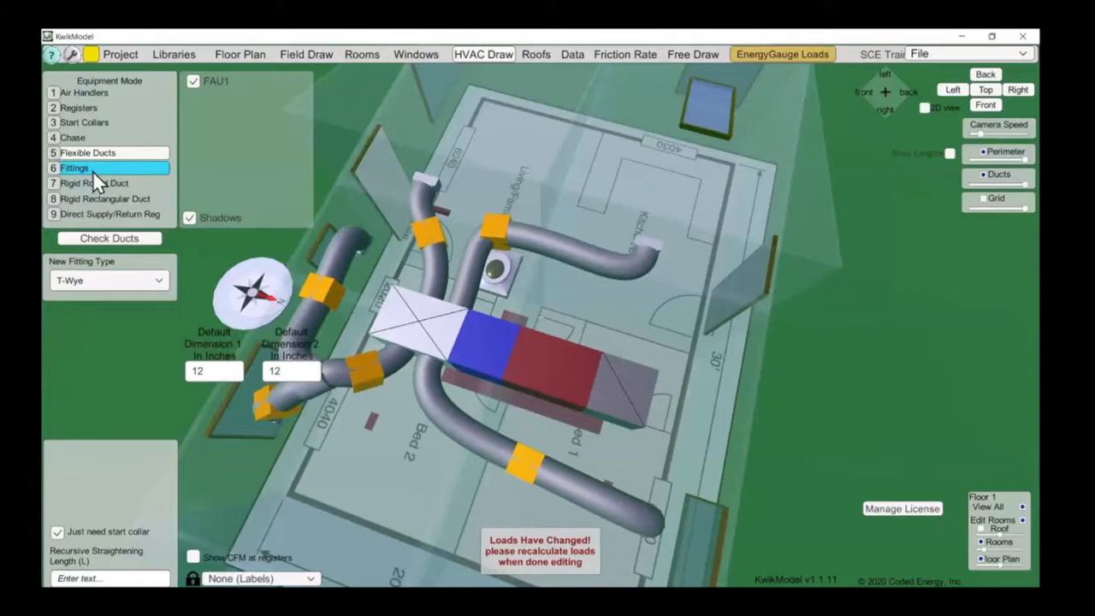
click(93, 124)
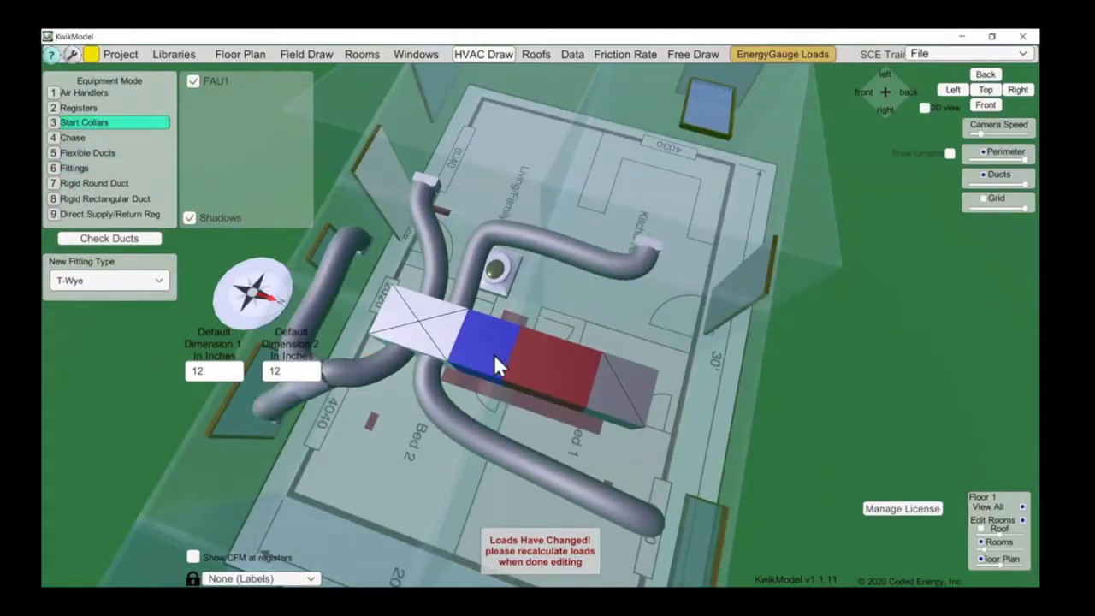
click(624, 390)
right_drag(670, 394, 693, 512)
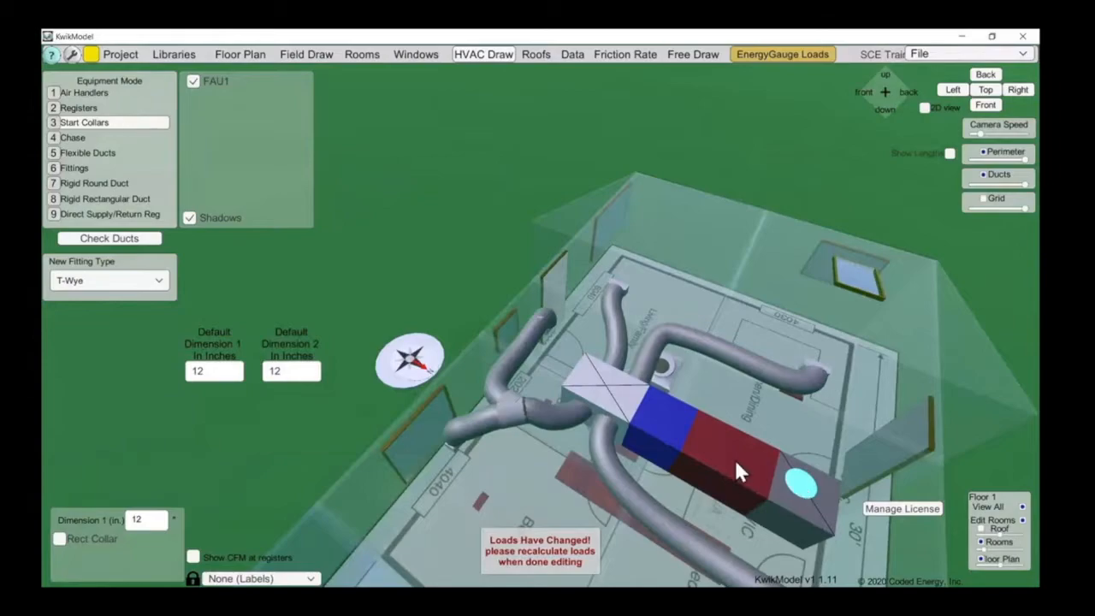
Connect the return plenum's start collar to the ceiling return register with a 12 inch flexible duct.
click(98, 151)
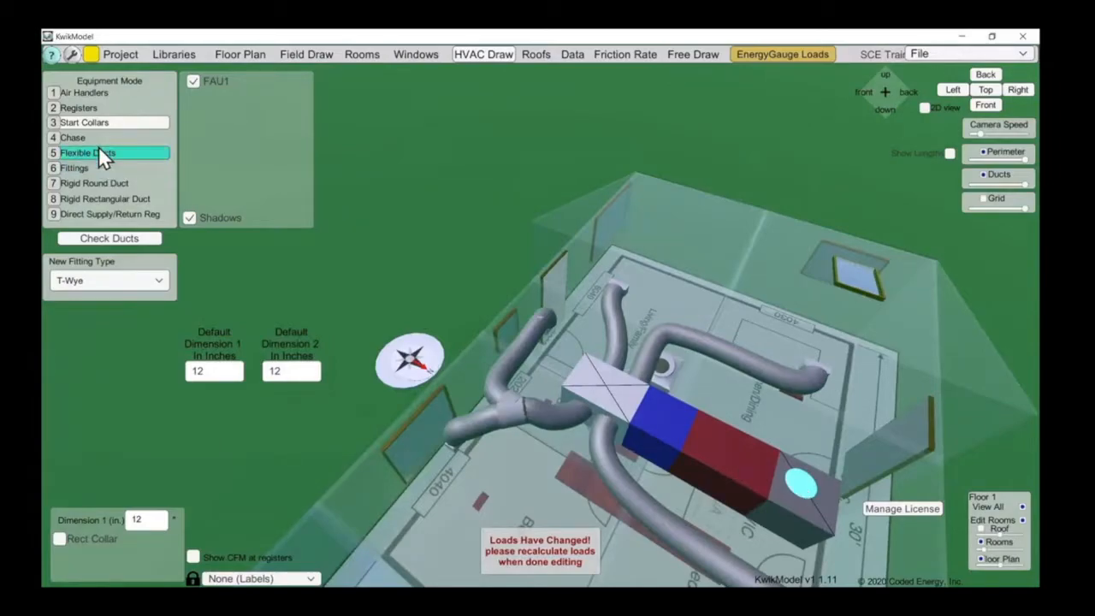
click(799, 483)
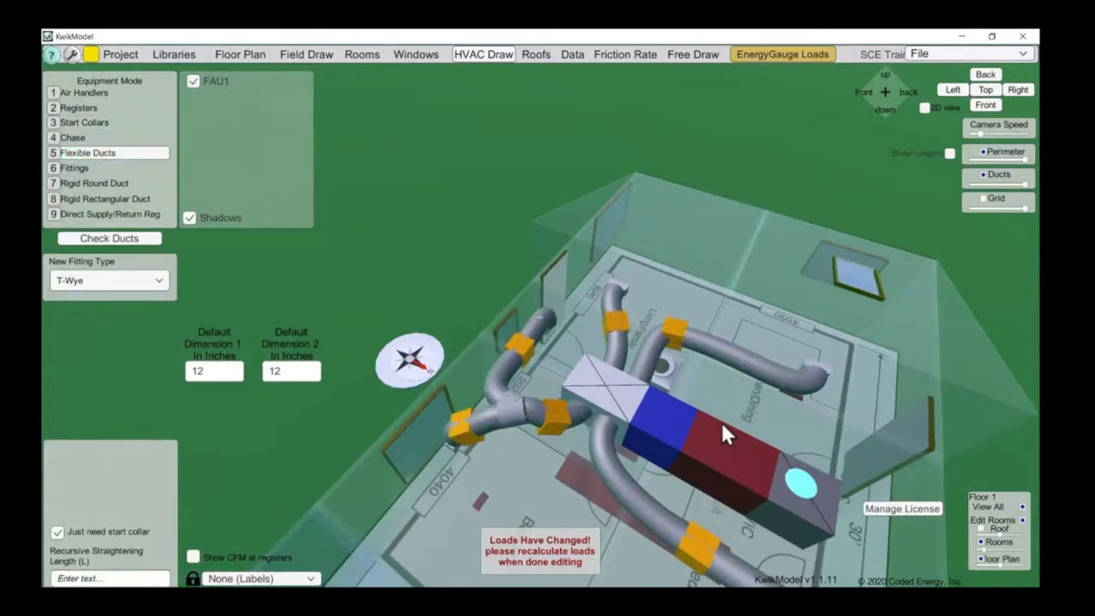
click(672, 383)
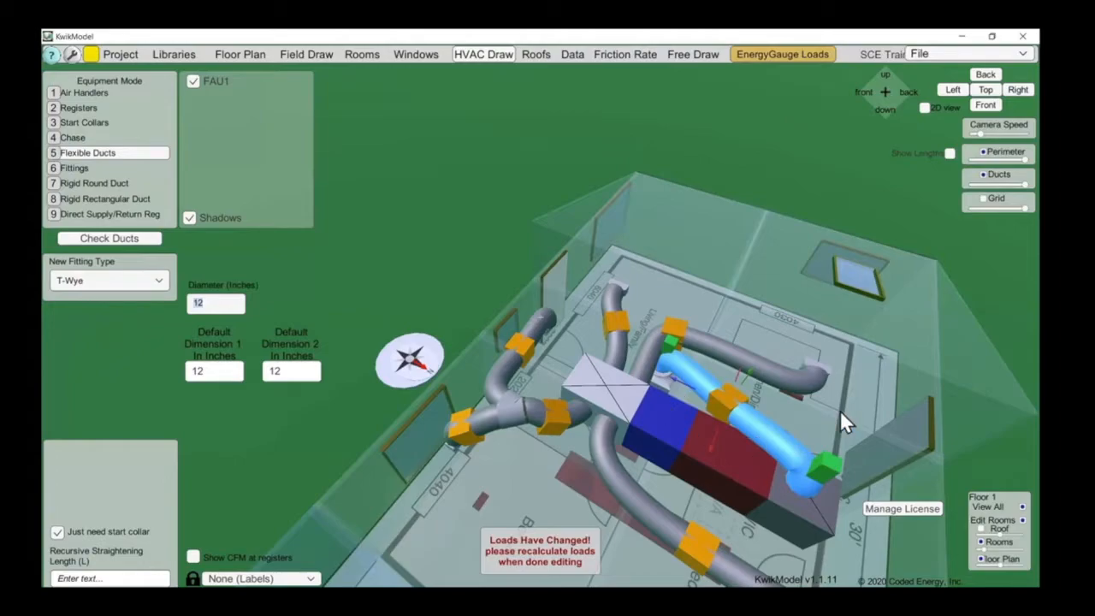
Arch the return duct by raising its register-end bend control, moving its middle control outward and adjusting the plenum-end control.
right_drag(840, 409, 873, 391)
mouse_move(798, 452)
right_down()
mouse_move(733, 479)
mouse_move(796, 435)
mouse_move(822, 458)
mouse_move(778, 452)
right_up()
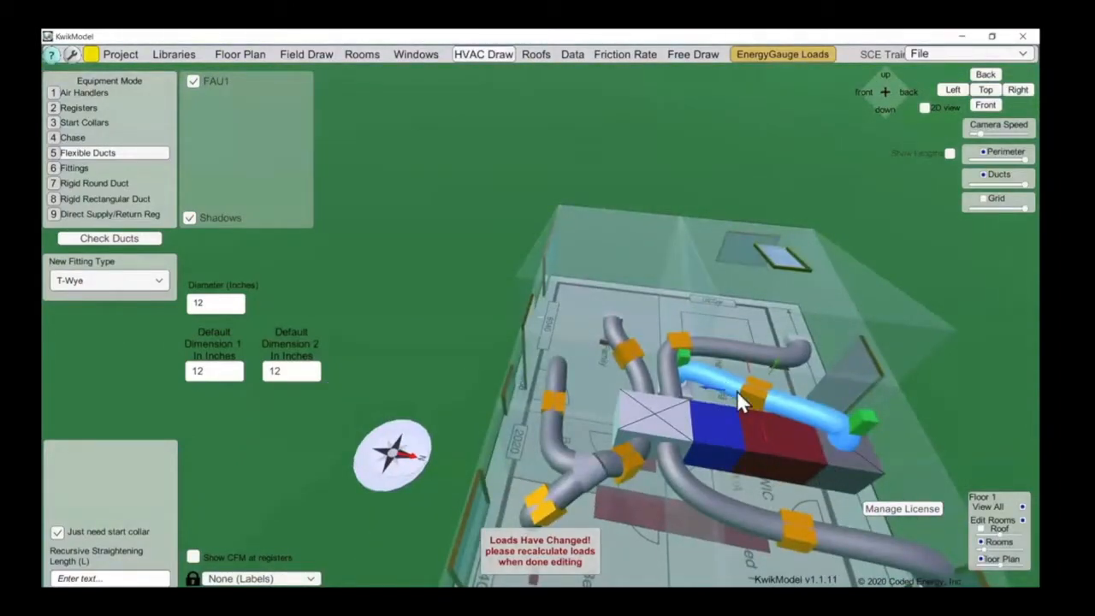
drag(681, 359, 683, 314)
drag(762, 394, 775, 366)
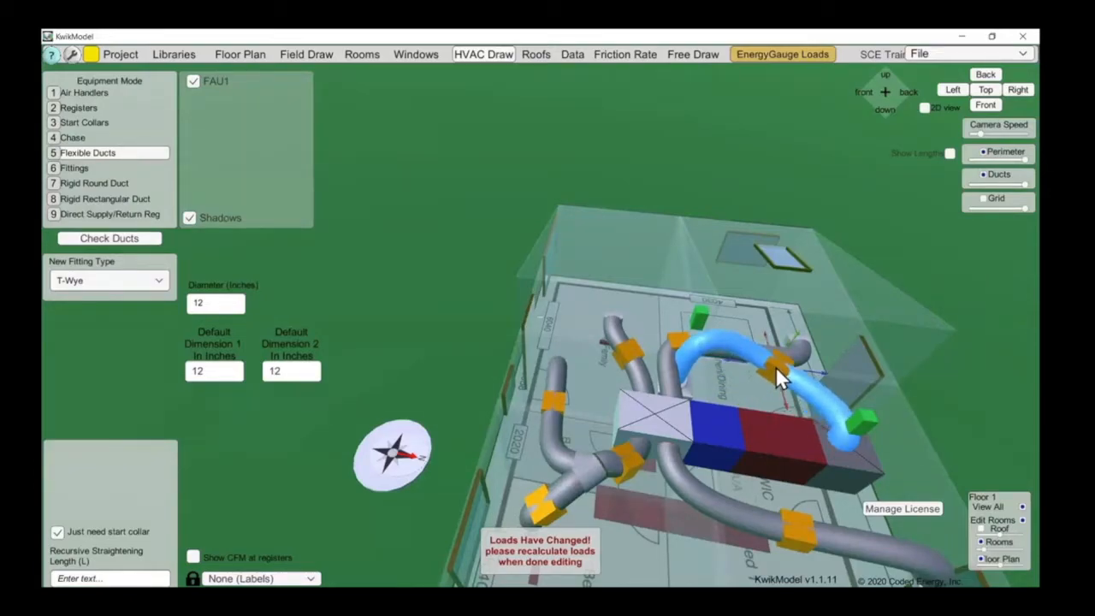
drag(866, 422, 873, 409)
Reposition the return duct's middle control and lower it toward the top of the air handler.
middle_drag(907, 402, 474, 332)
drag(512, 316, 378, 369)
right_drag(378, 369, 464, 249)
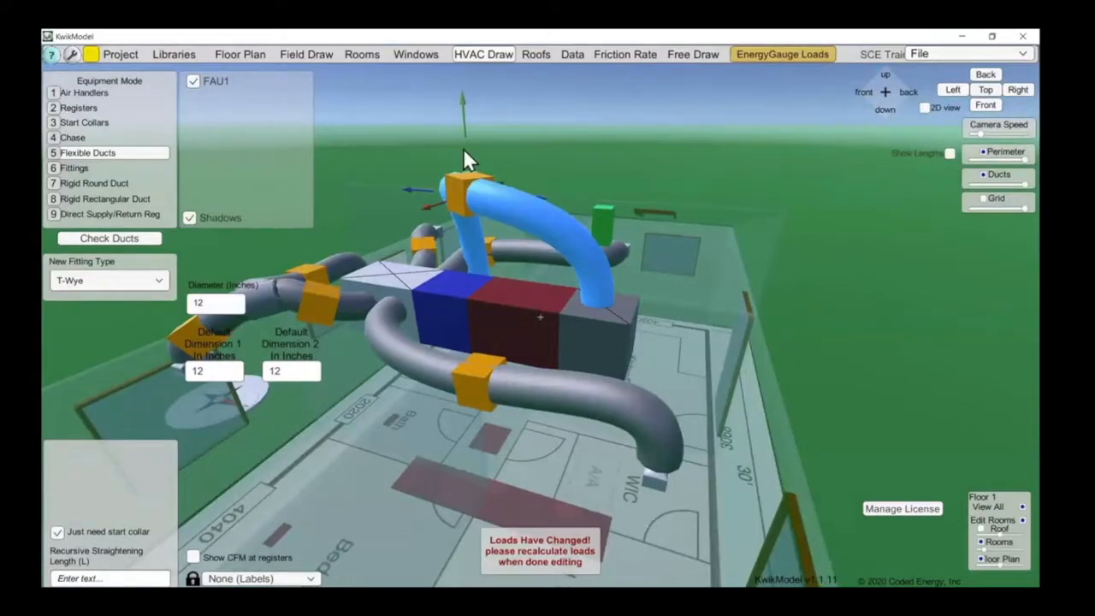
drag(468, 143, 465, 202)
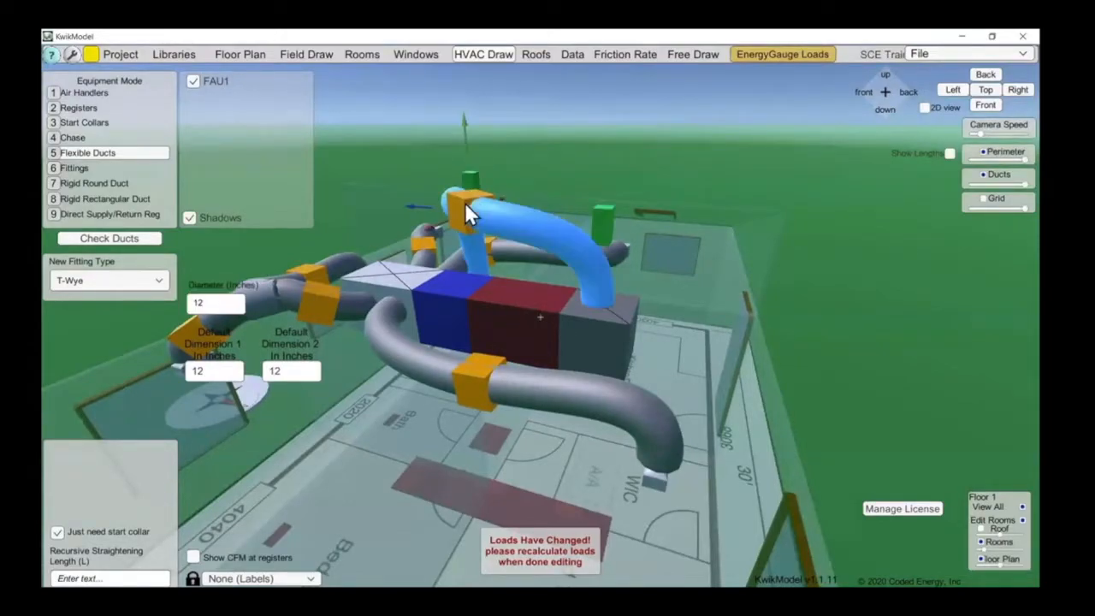
drag(465, 154, 470, 171)
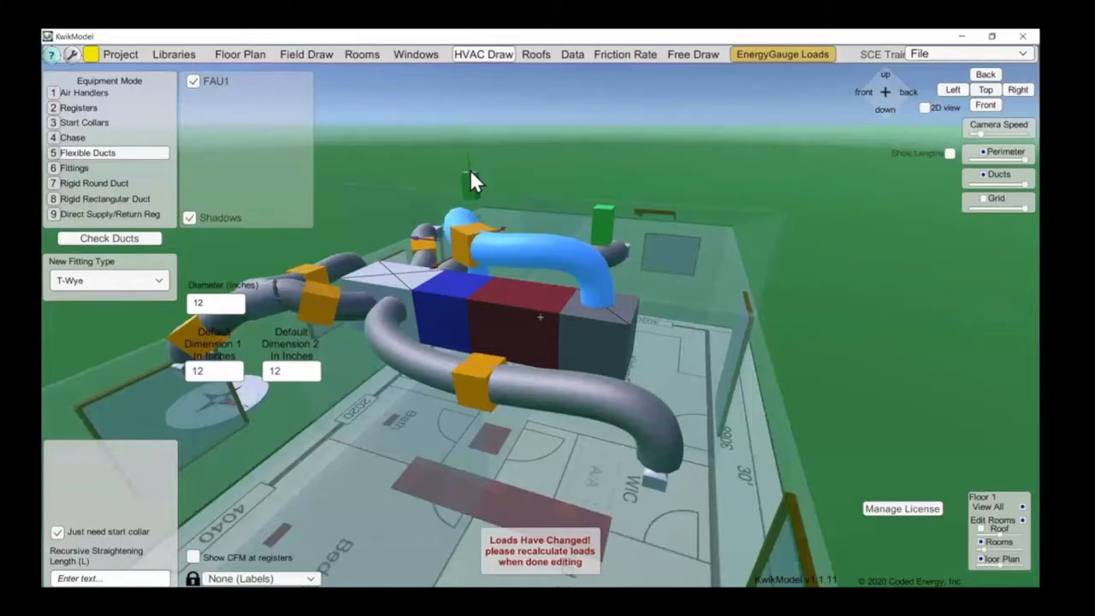
Lower the bend controls at the plenum and register ends of the return duct.
right_drag(619, 232, 428, 172)
right_drag(415, 132, 601, 337)
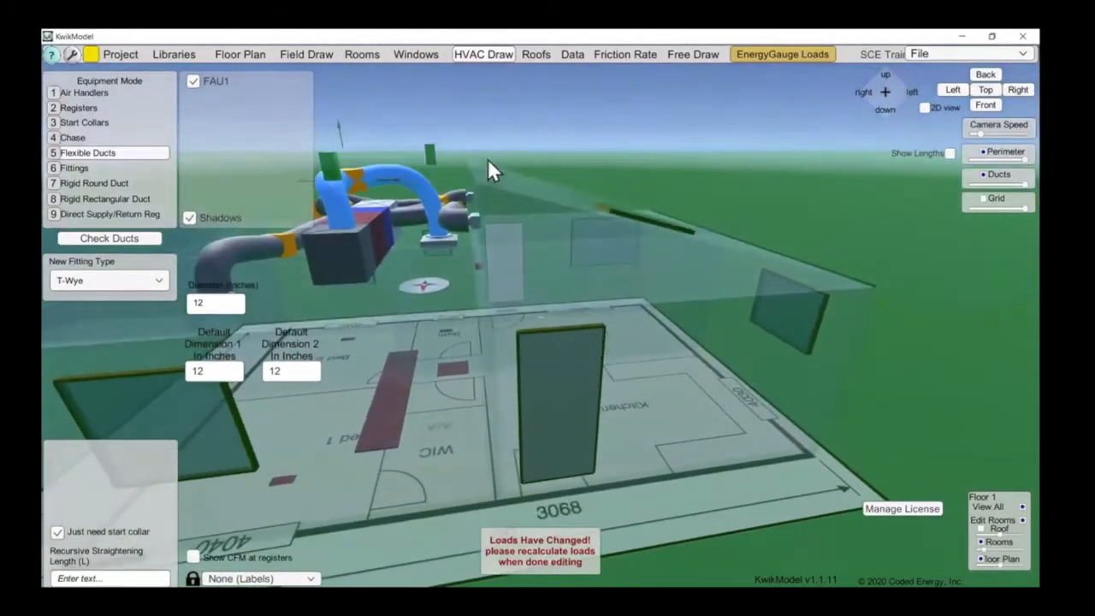
drag(334, 174, 329, 208)
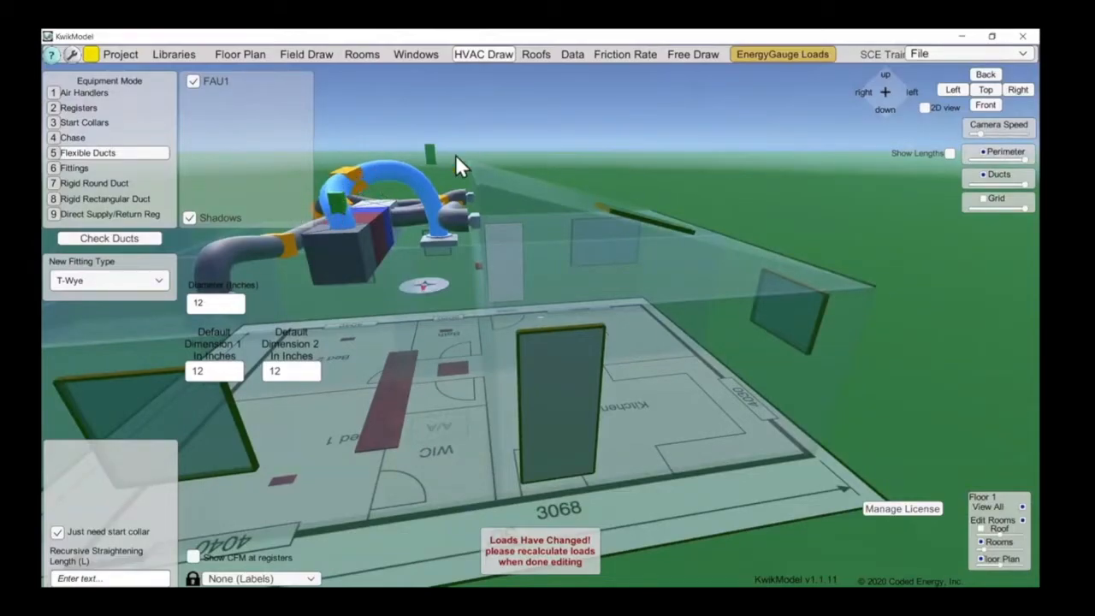
drag(431, 150, 432, 163)
click(357, 178)
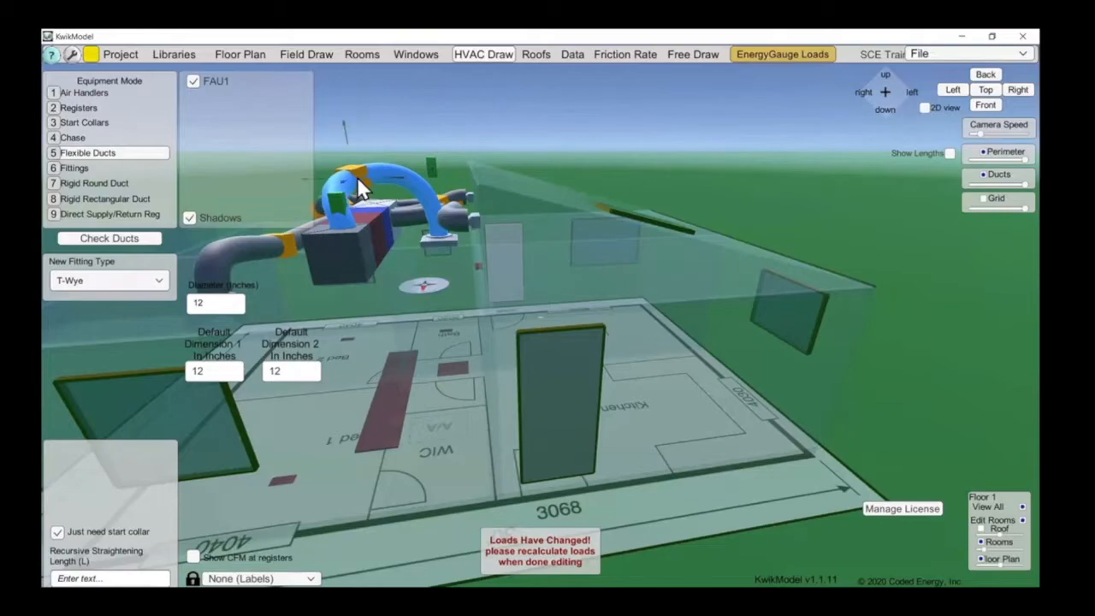
Set the return flexible duct's diameter to 16 inches.
middle_drag(451, 288, 818, 438)
middle_drag(731, 342, 585, 403)
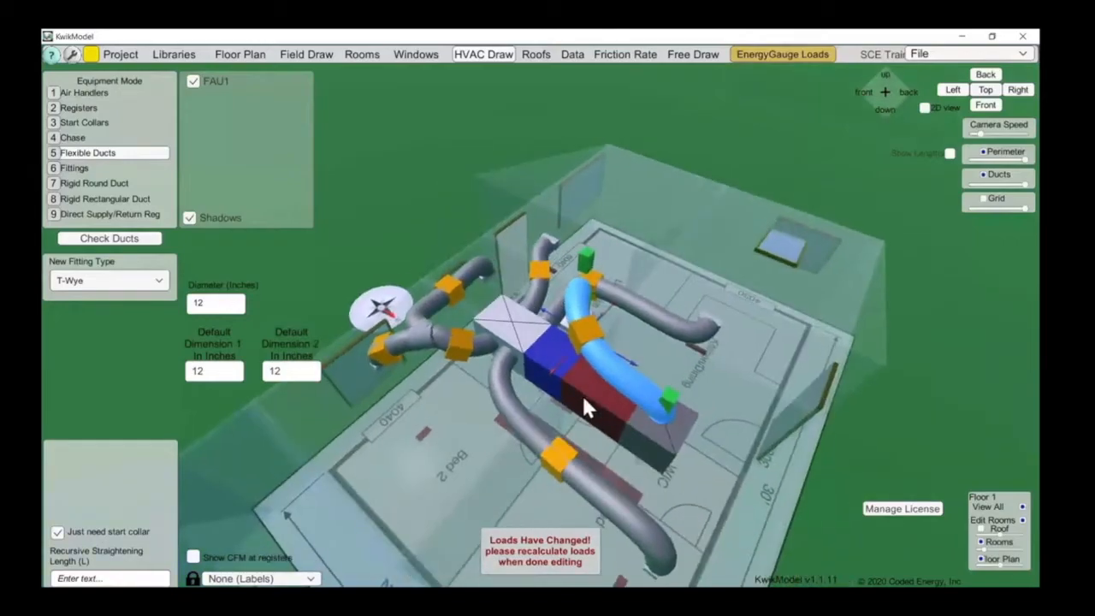
click(209, 304)
text(16)
click(454, 436)
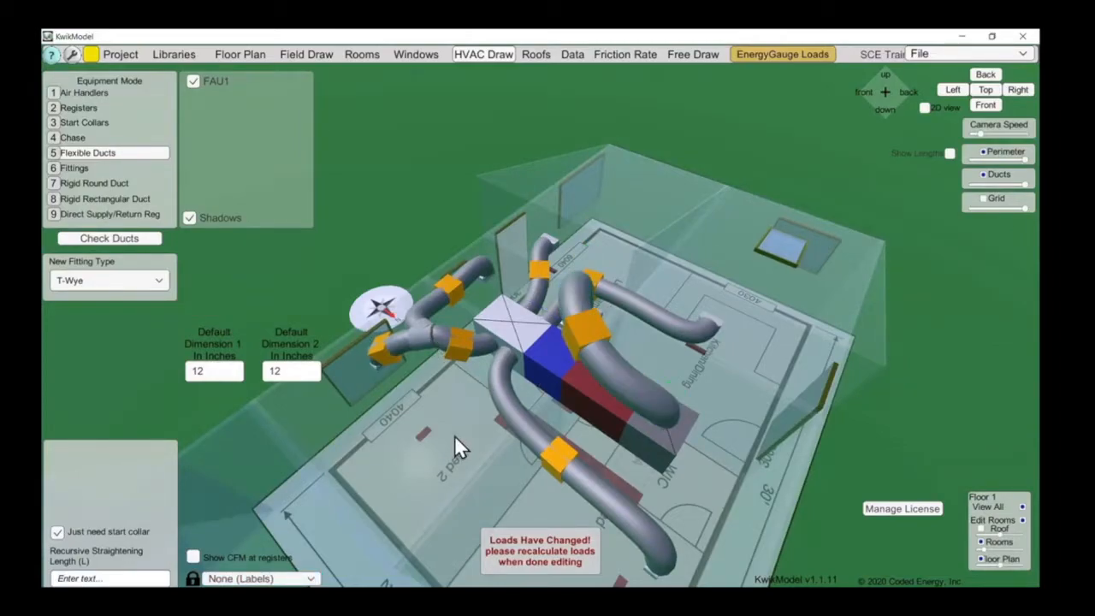
Shift the middle bend control of the kitchen supply duct slightly away from the return duct.
right_drag(740, 439, 701, 310)
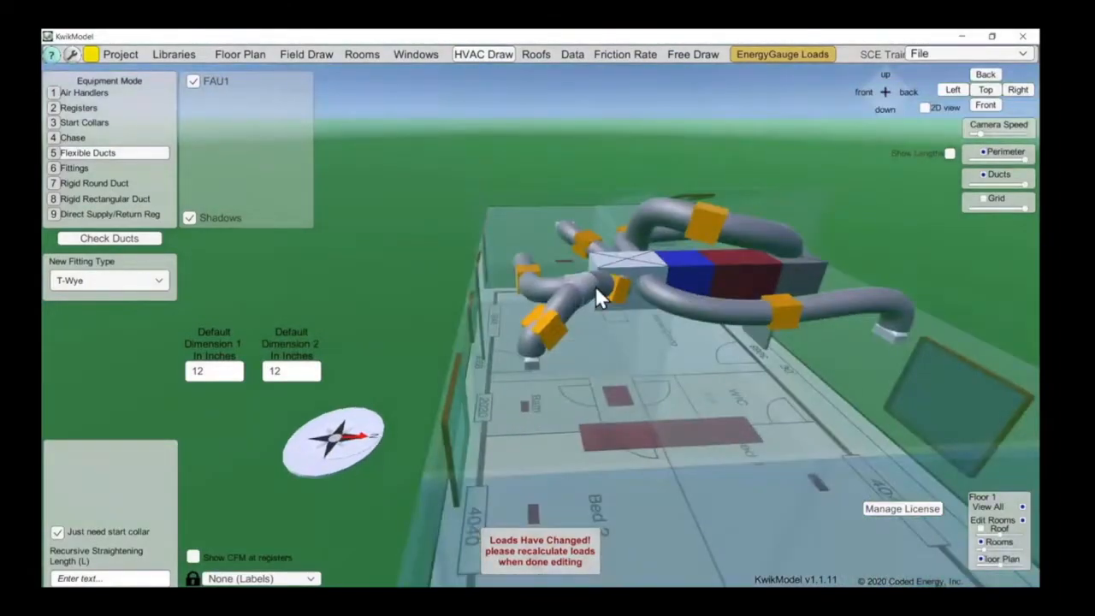
click(356, 58)
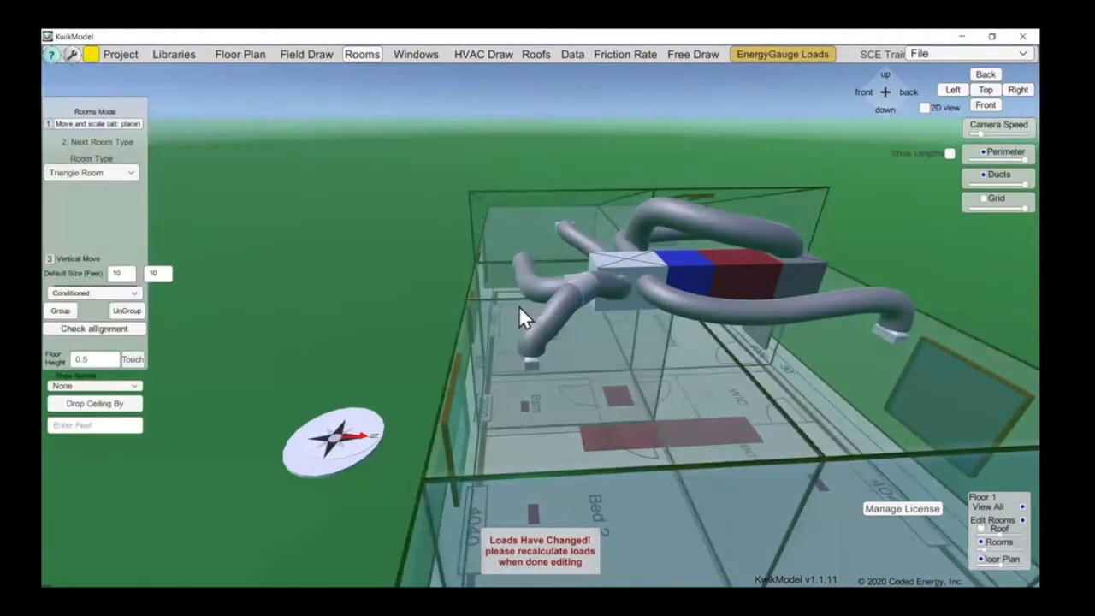
right_drag(691, 357, 599, 358)
right_drag(572, 399, 585, 351)
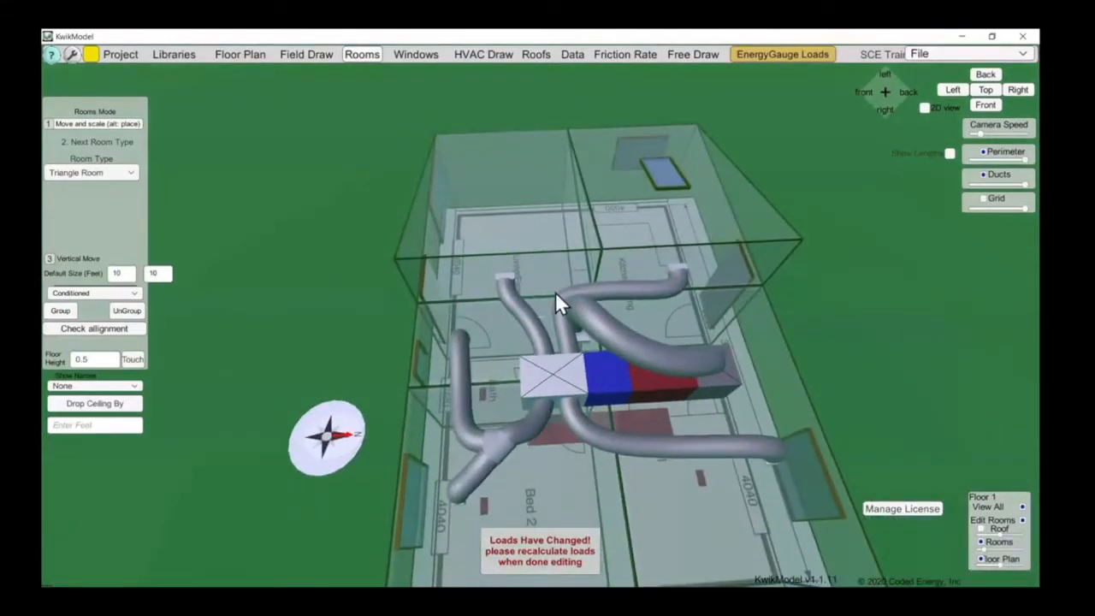
scroll(555, 292, up, 3)
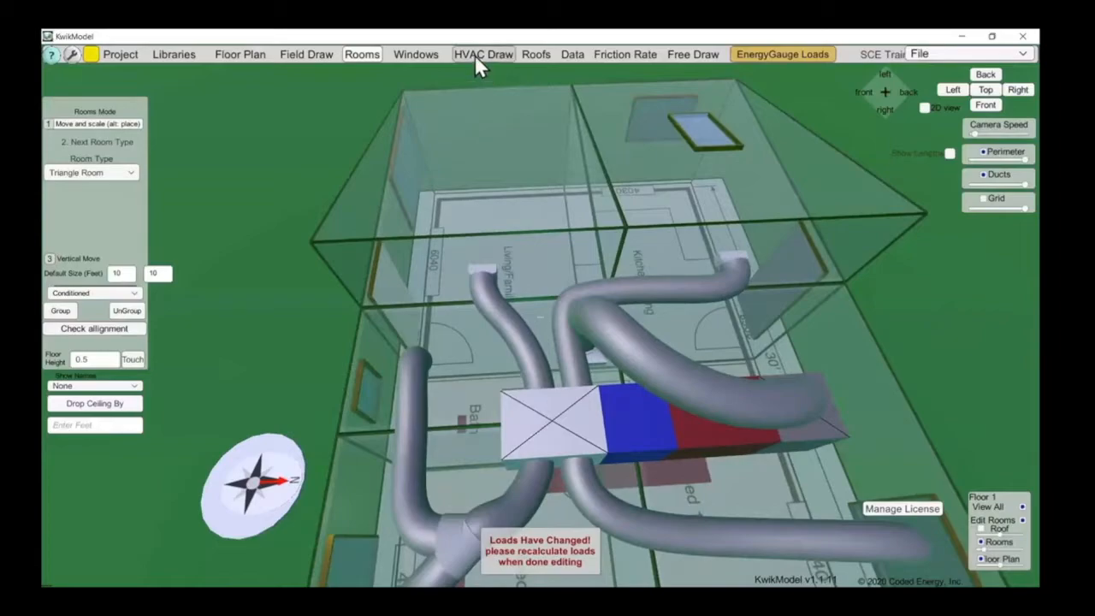
click(481, 55)
click(574, 293)
drag(572, 294, 564, 297)
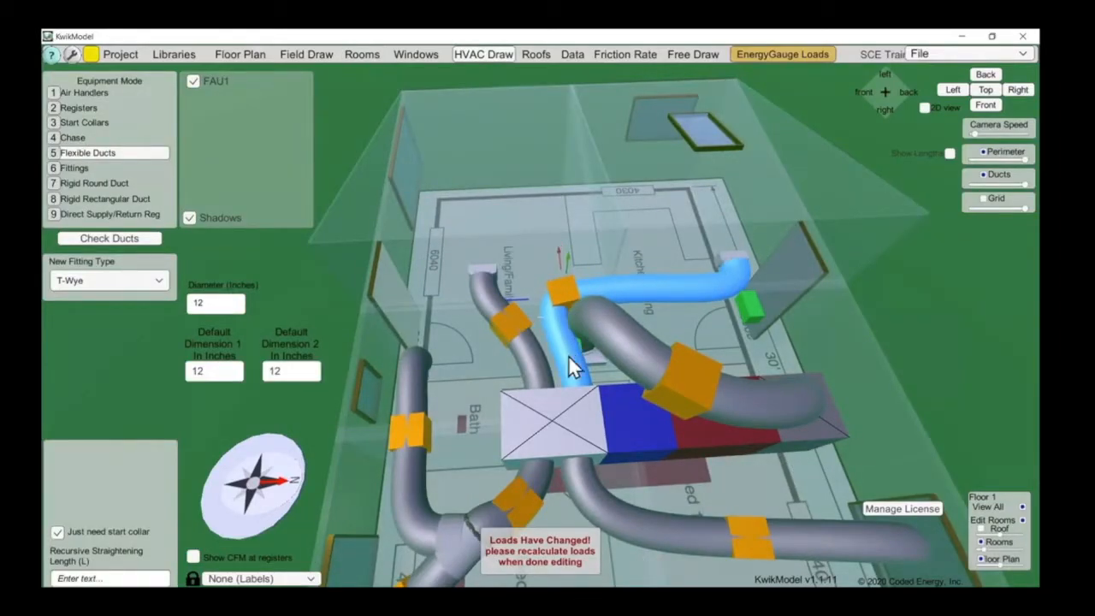
click(563, 337)
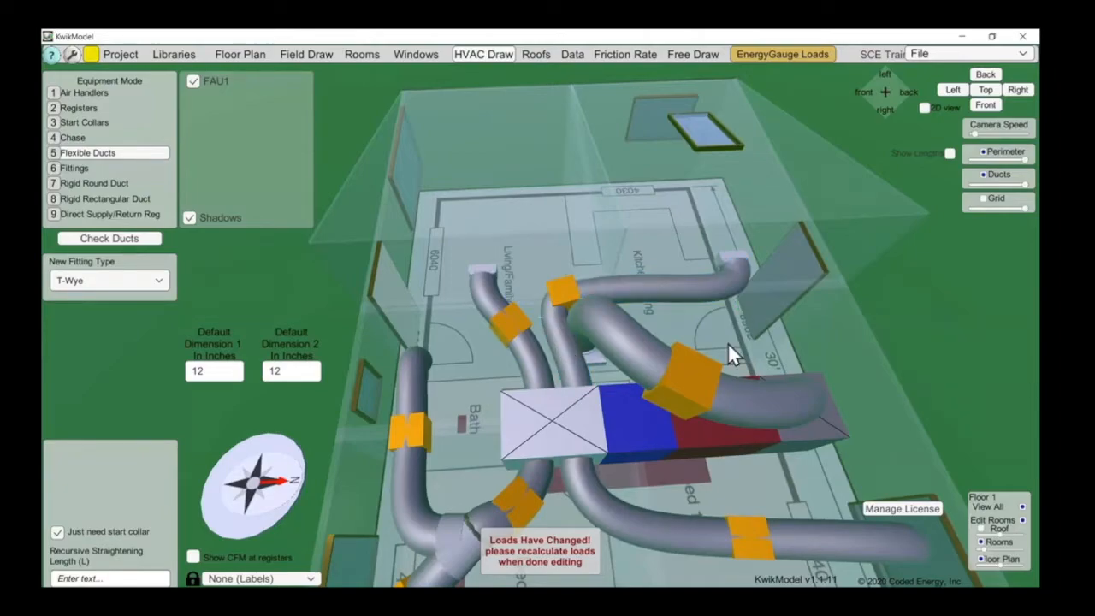
Place a 12-inch round start collar on the top face of the supply plenum.
right_drag(827, 409, 829, 254)
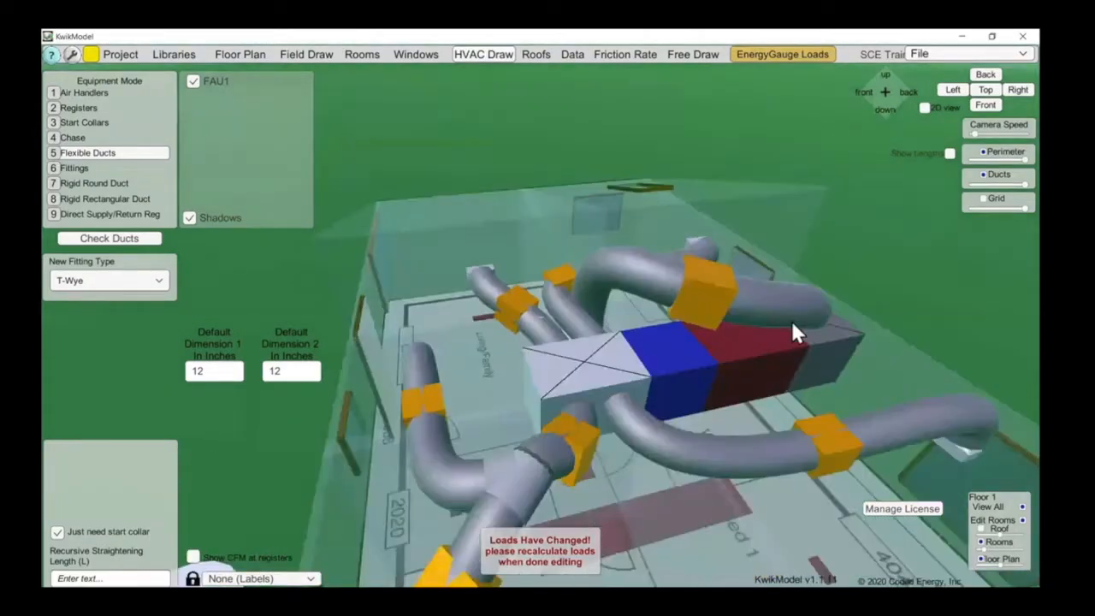
scroll(763, 386, down, 3)
right_drag(759, 387, 685, 284)
mouse_move(692, 459)
right_down()
mouse_move(704, 460)
mouse_move(681, 452)
right_up()
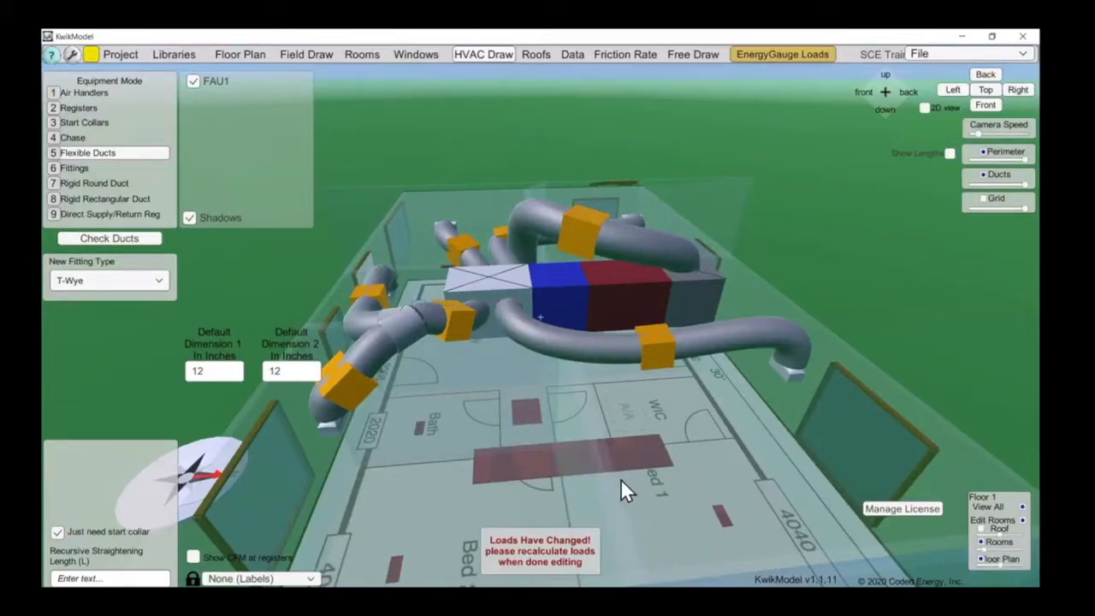
right_drag(620, 478, 546, 457)
right_drag(526, 410, 576, 410)
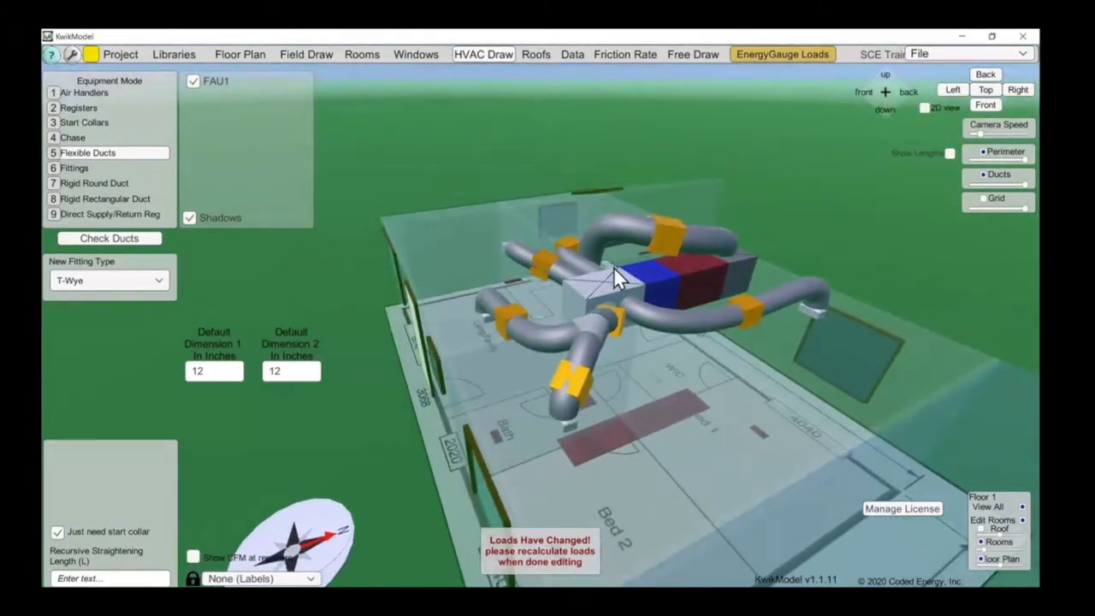
scroll(612, 275, up, 5)
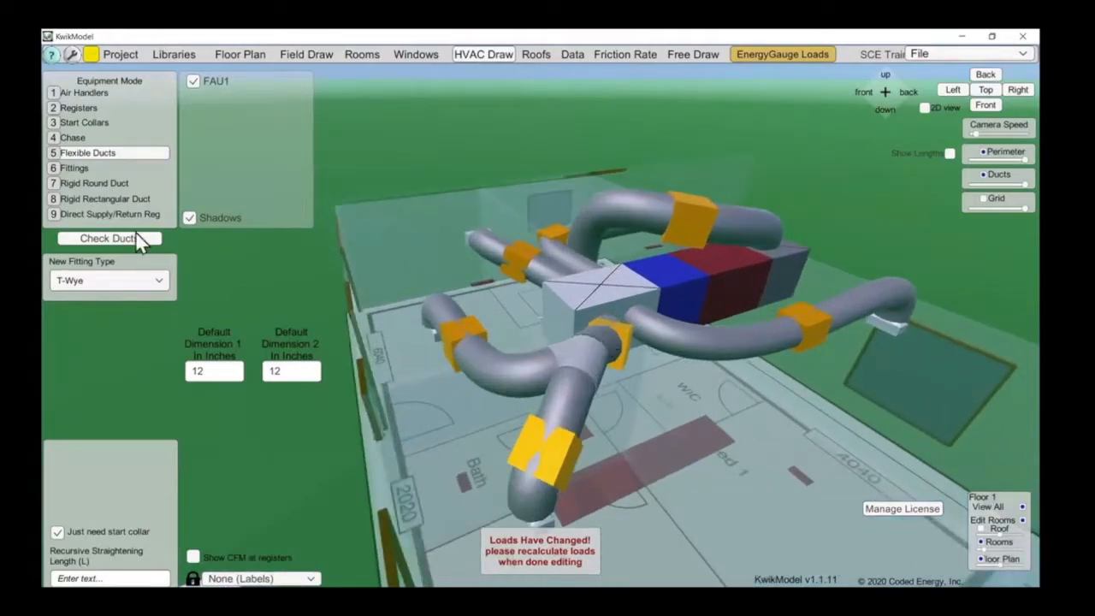
click(94, 124)
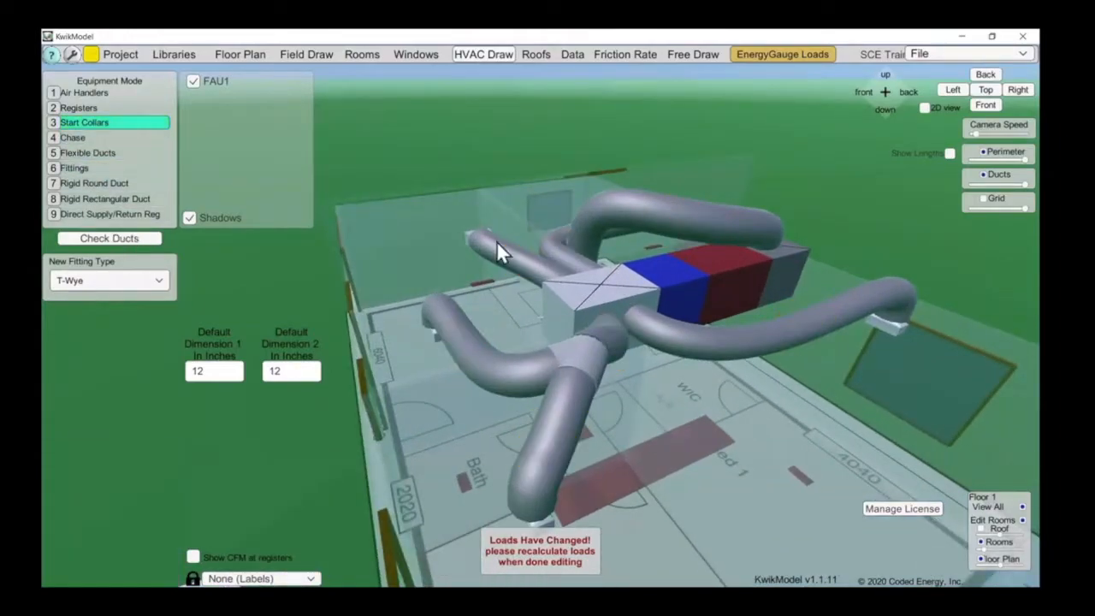
click(603, 286)
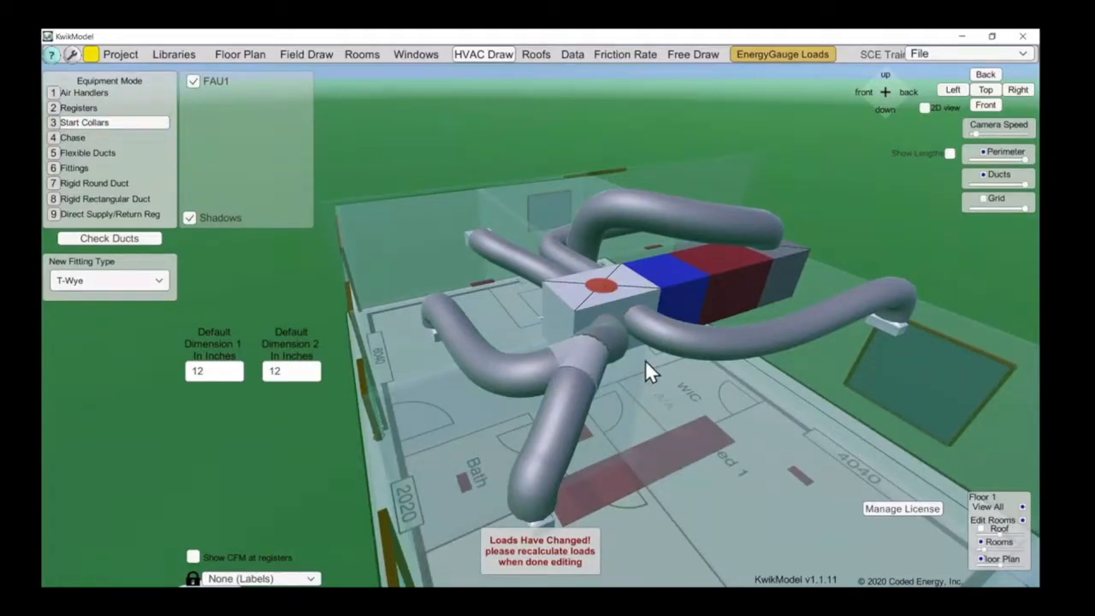
click(603, 287)
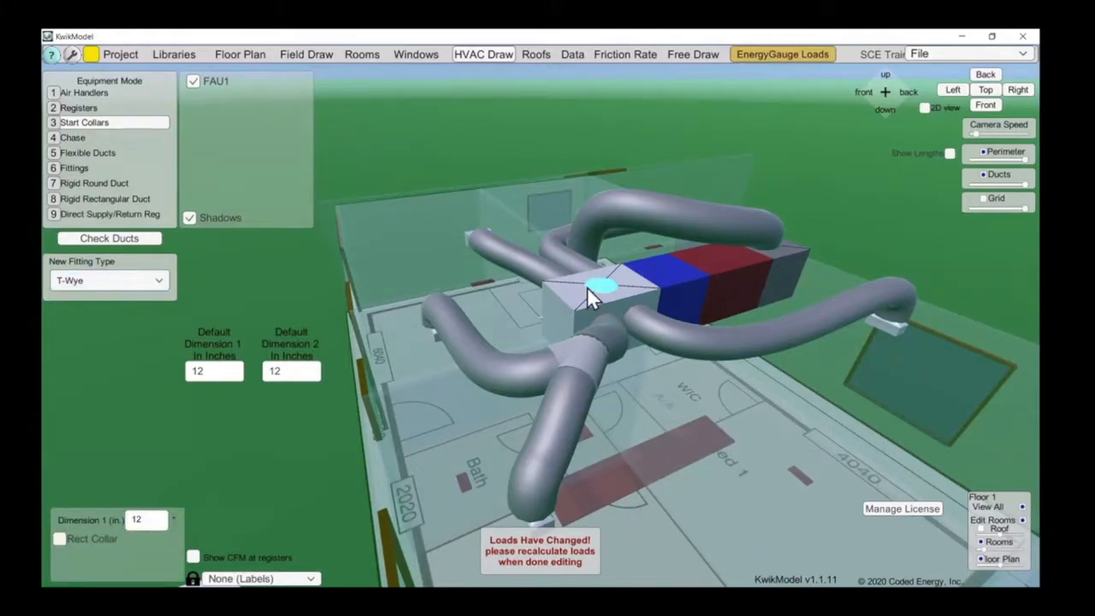
Attach a vertical rigid round duct ending in a T-Wye fitting to the start collar on top of the supply plenum.
click(81, 168)
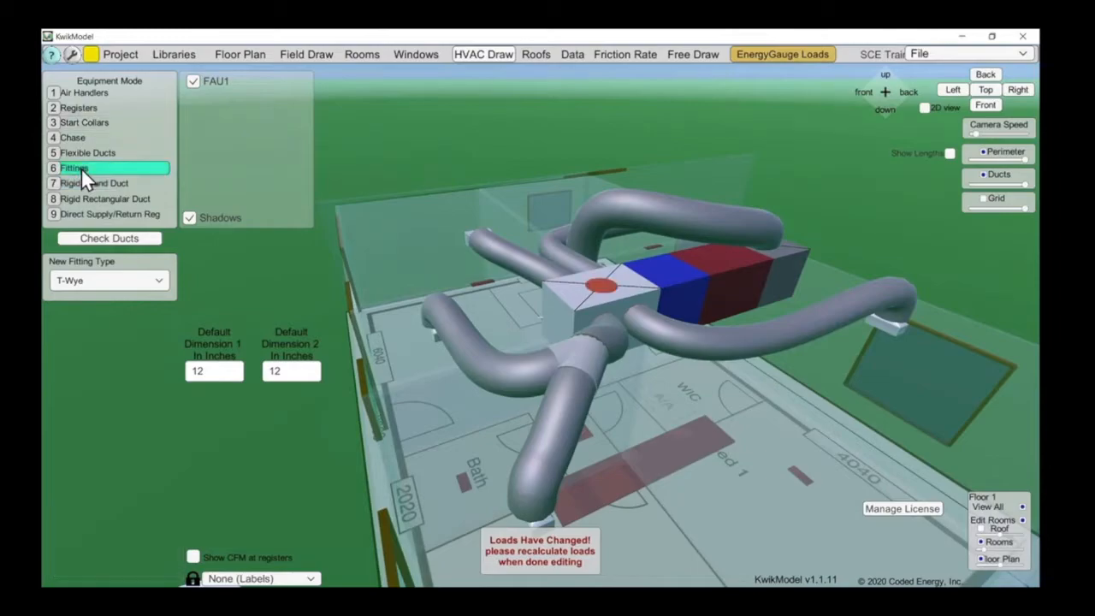
click(603, 284)
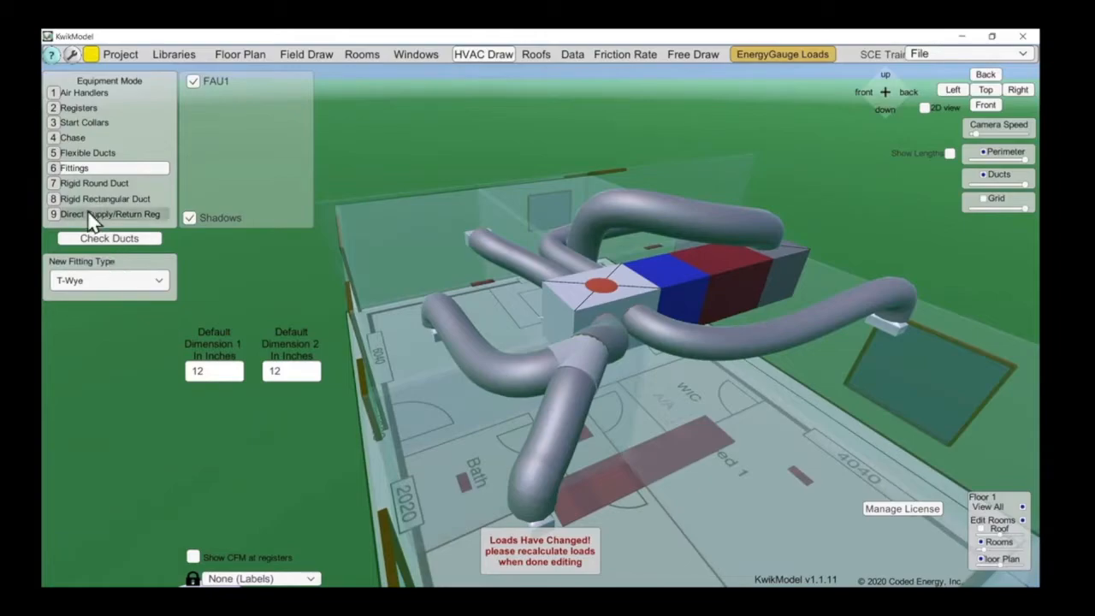
click(92, 183)
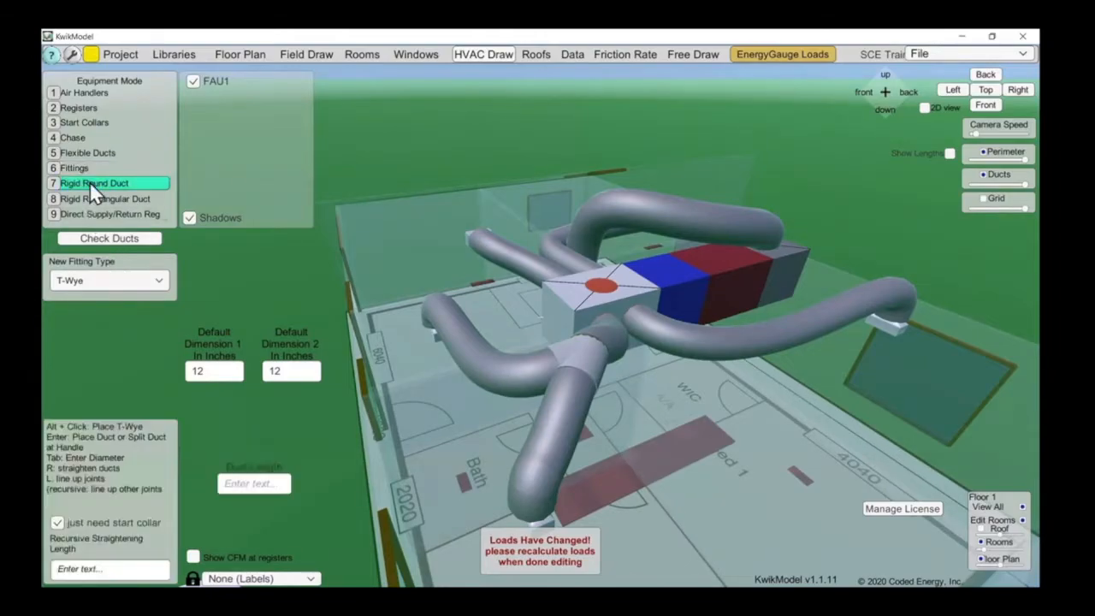
click(603, 286)
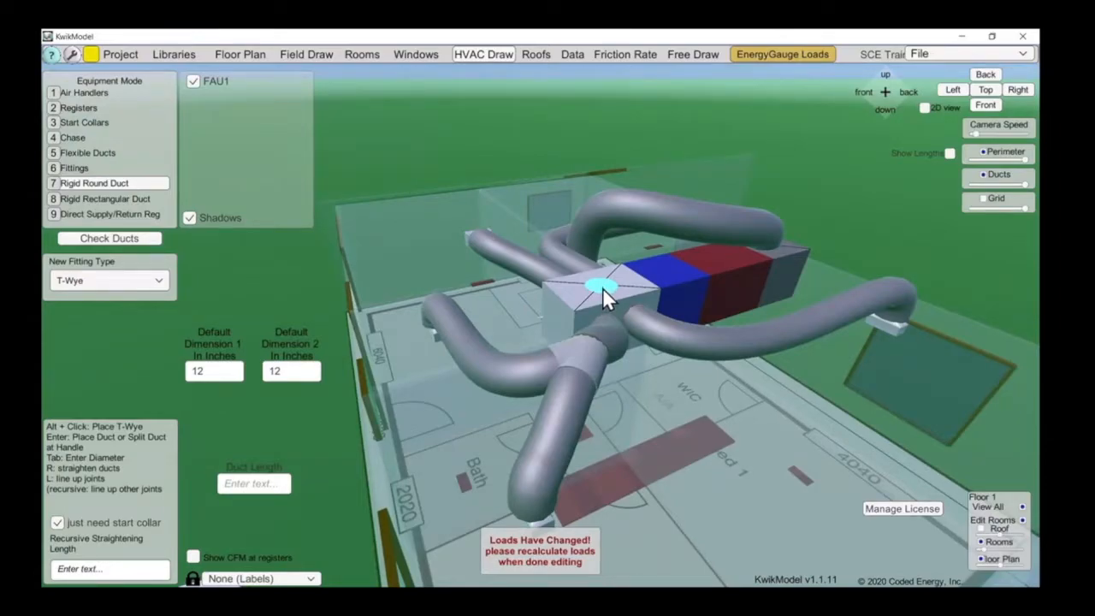
key(Return)
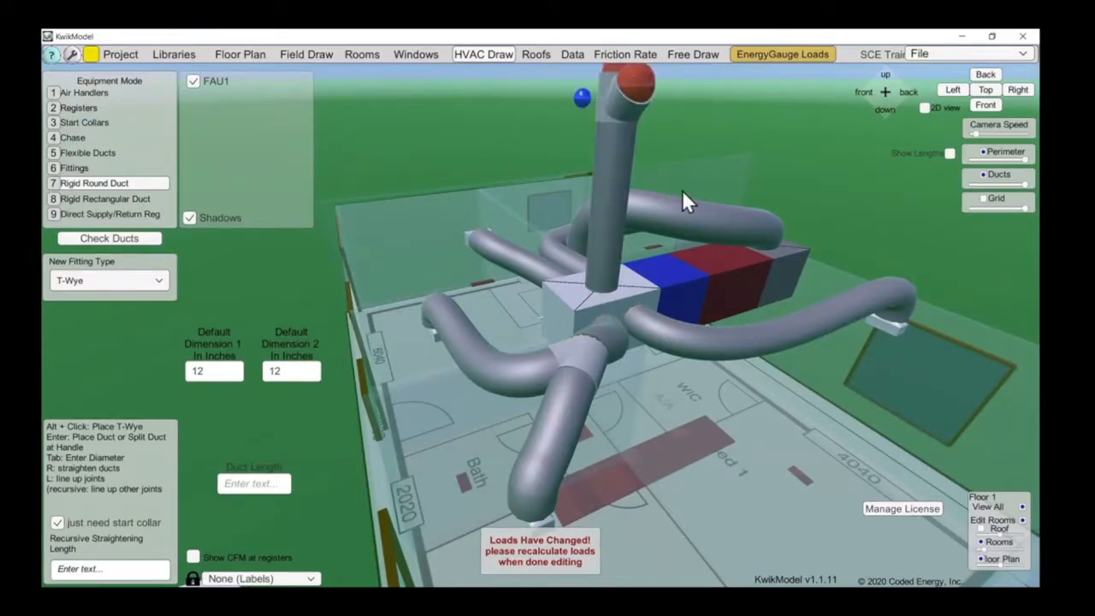
Lower the T-Wye fitting down the rigid duct until it sits directly on the supply plenum.
middle_drag(686, 204, 804, 428)
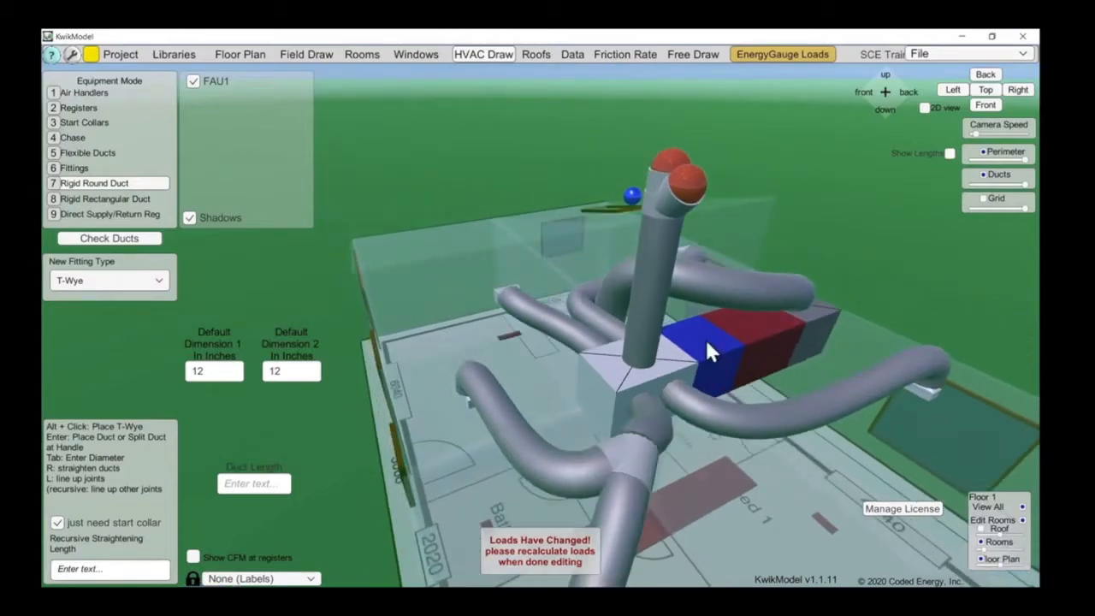
click(659, 214)
click(93, 167)
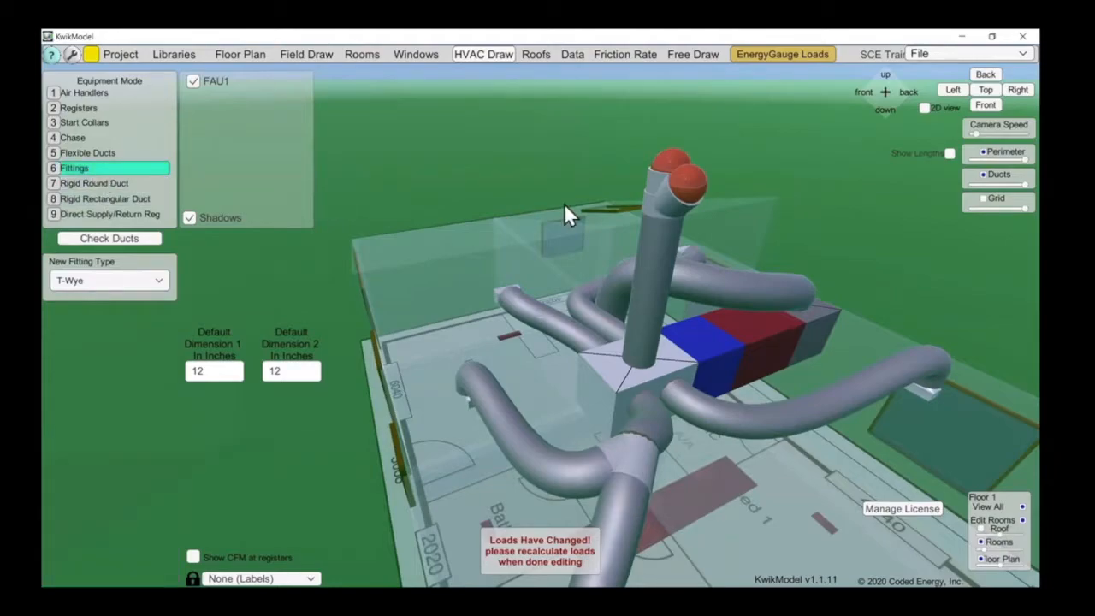
drag(655, 197, 663, 354)
middle_drag(680, 366, 713, 351)
mouse_move(734, 275)
mouse_down()
mouse_move(736, 251)
mouse_move(737, 261)
mouse_up()
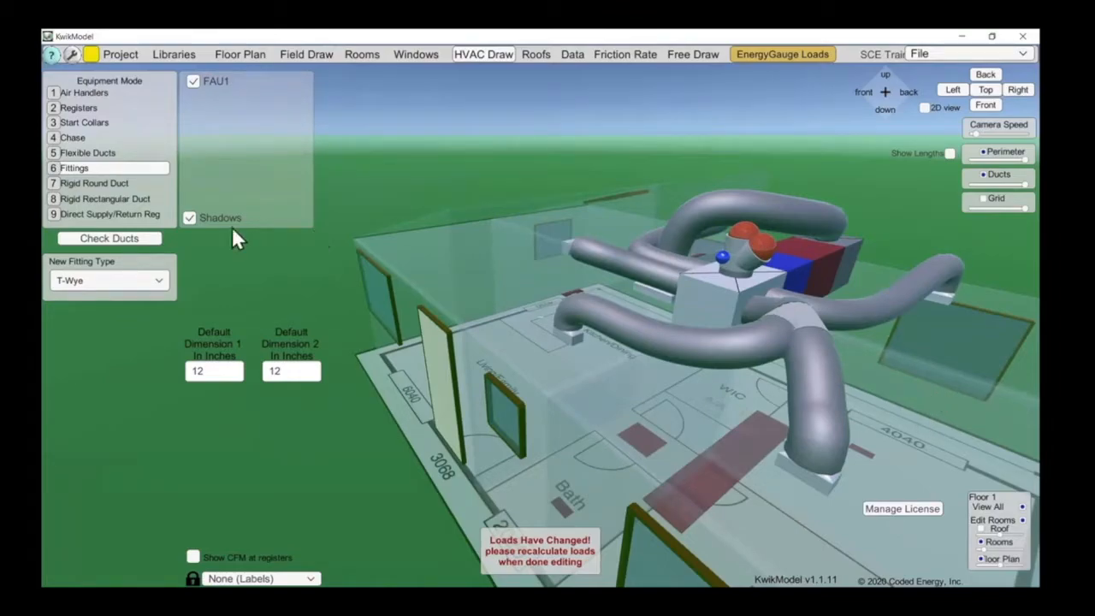
Delete the T-Wye fitting and the start collar from the top of the supply plenum.
click(99, 153)
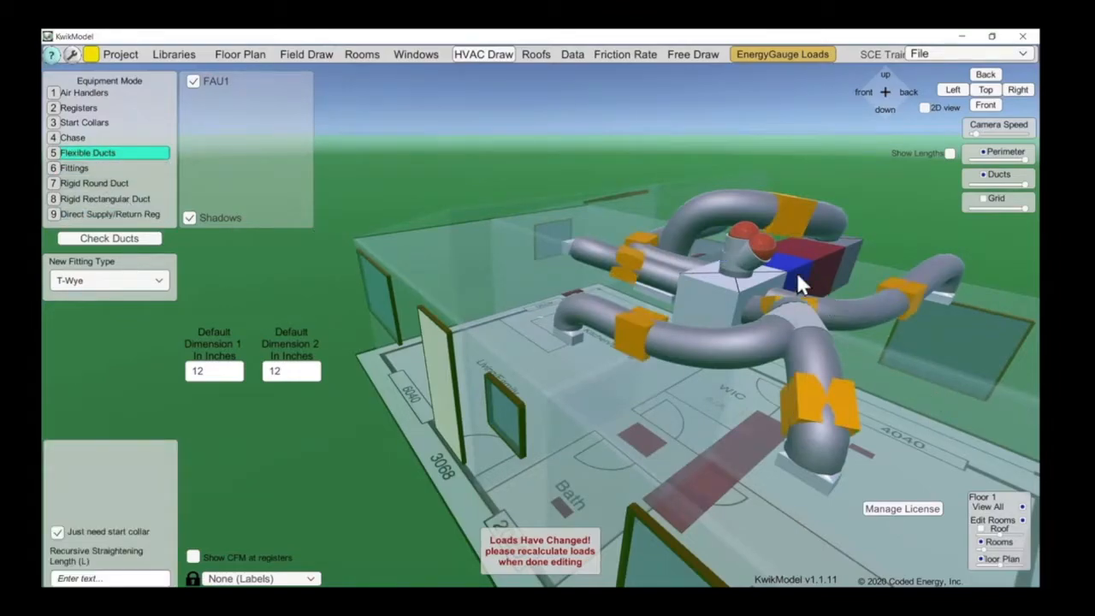
middle_drag(874, 409, 710, 400)
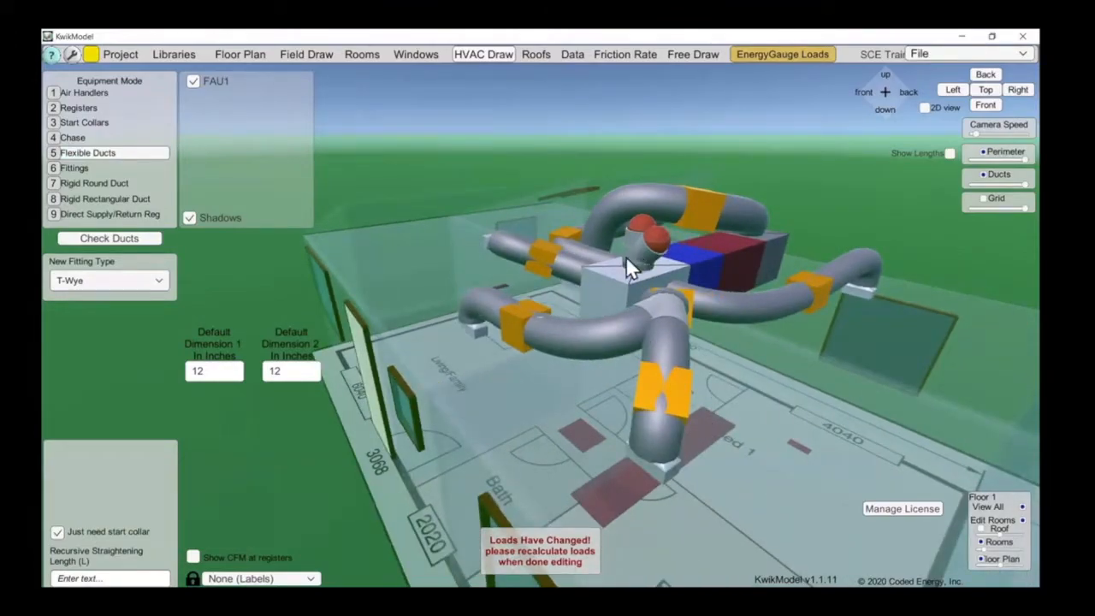
click(114, 167)
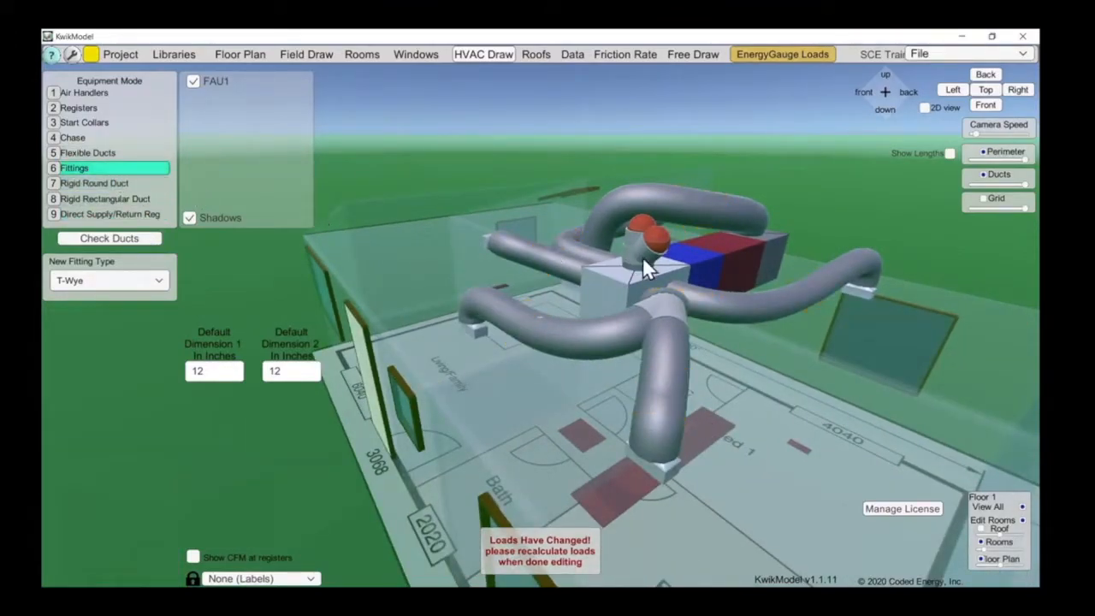
key(Delete)
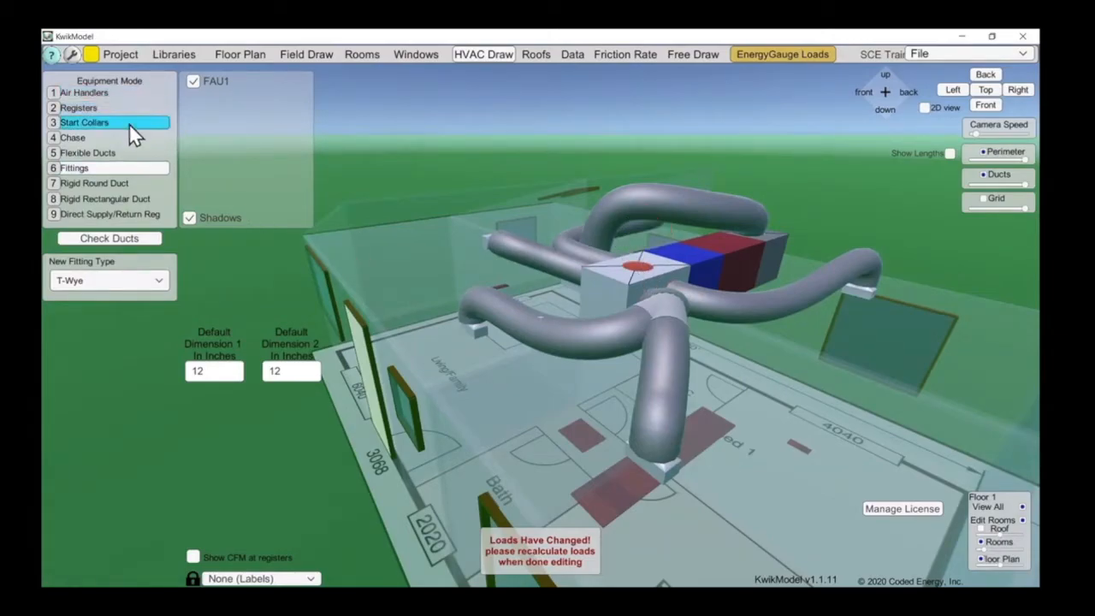
click(129, 122)
click(633, 273)
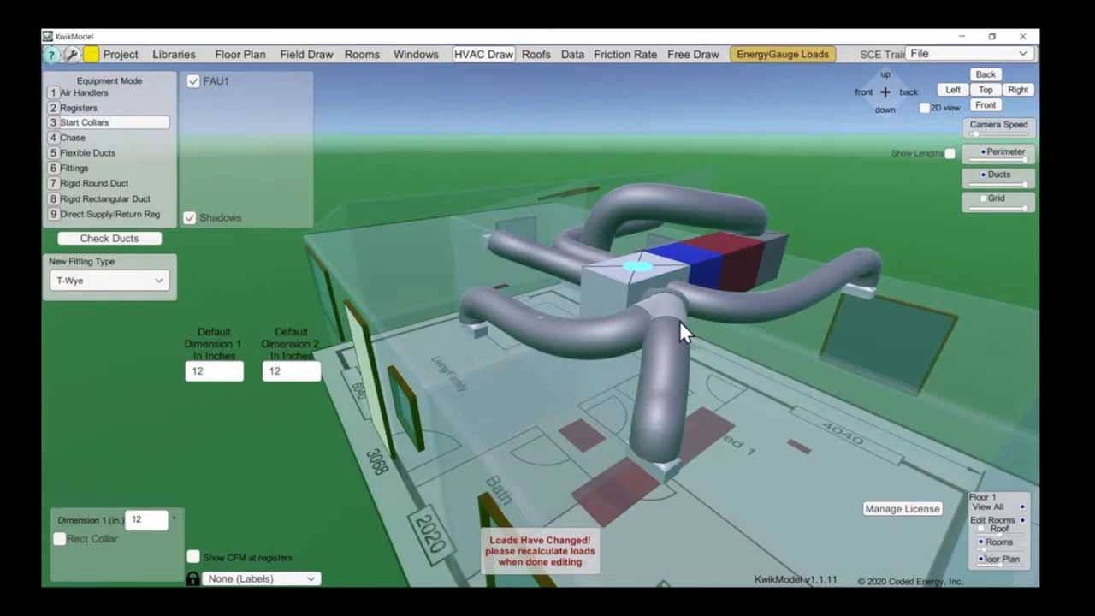
right_drag(741, 390, 796, 443)
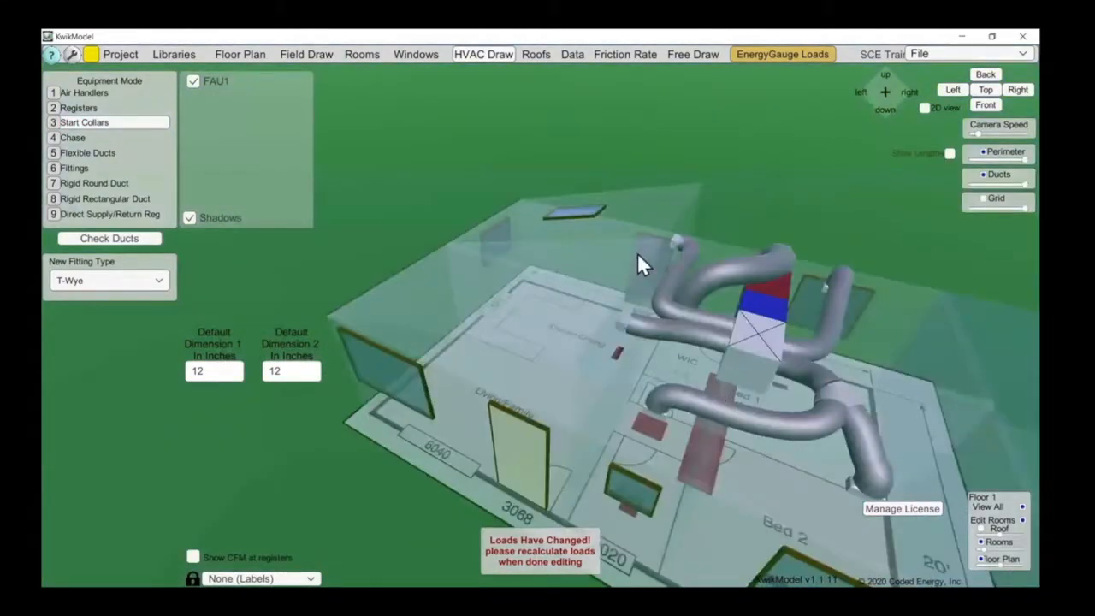
right_drag(586, 247, 630, 359)
right_drag(691, 371, 687, 374)
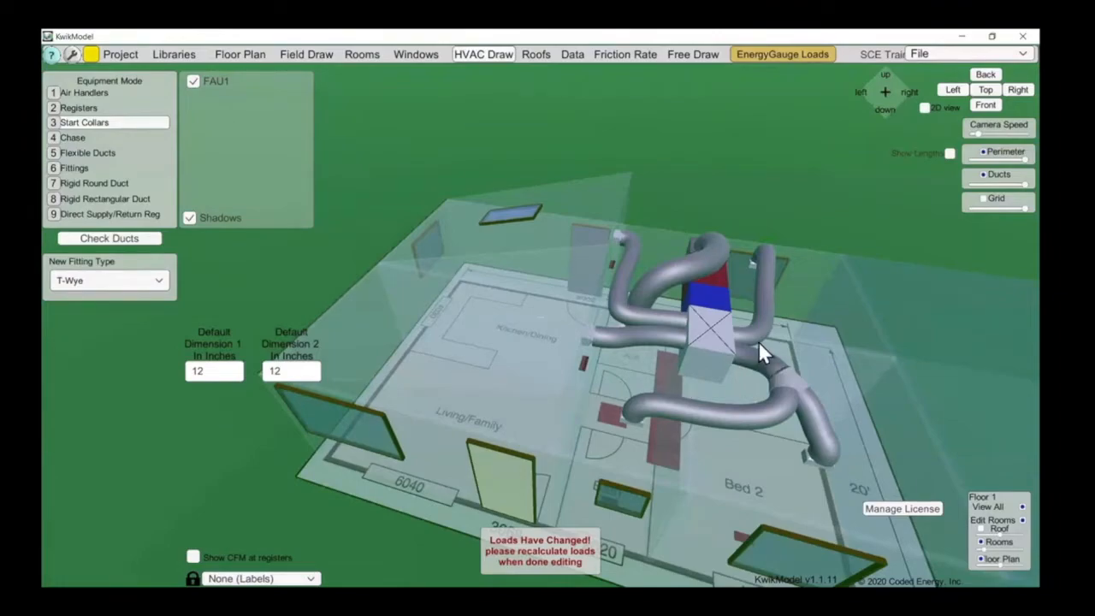
middle_drag(752, 324, 488, 263)
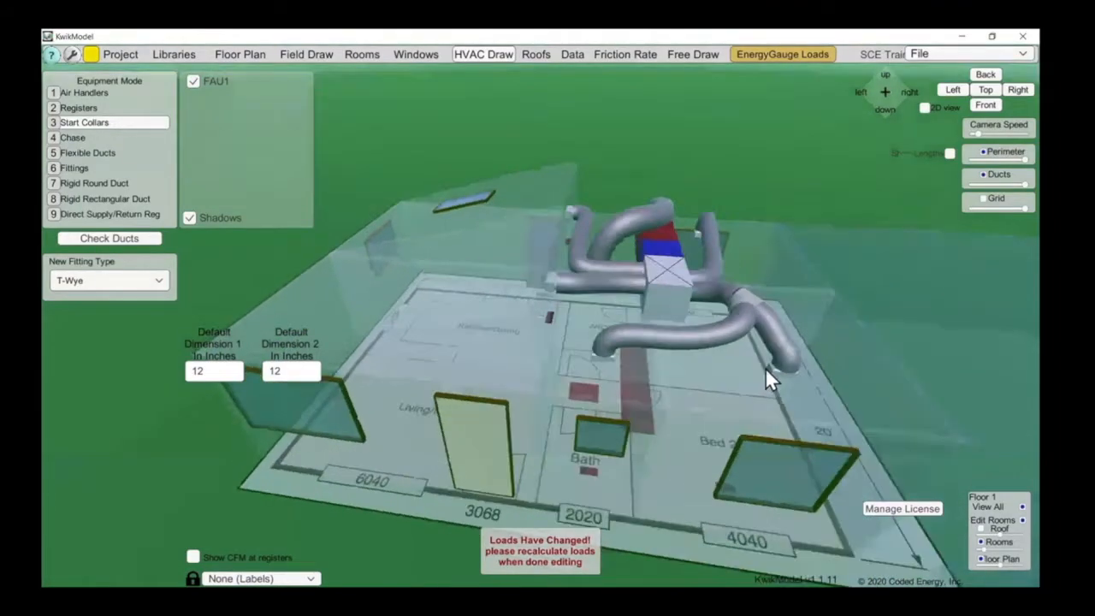
middle_drag(597, 384, 327, 350)
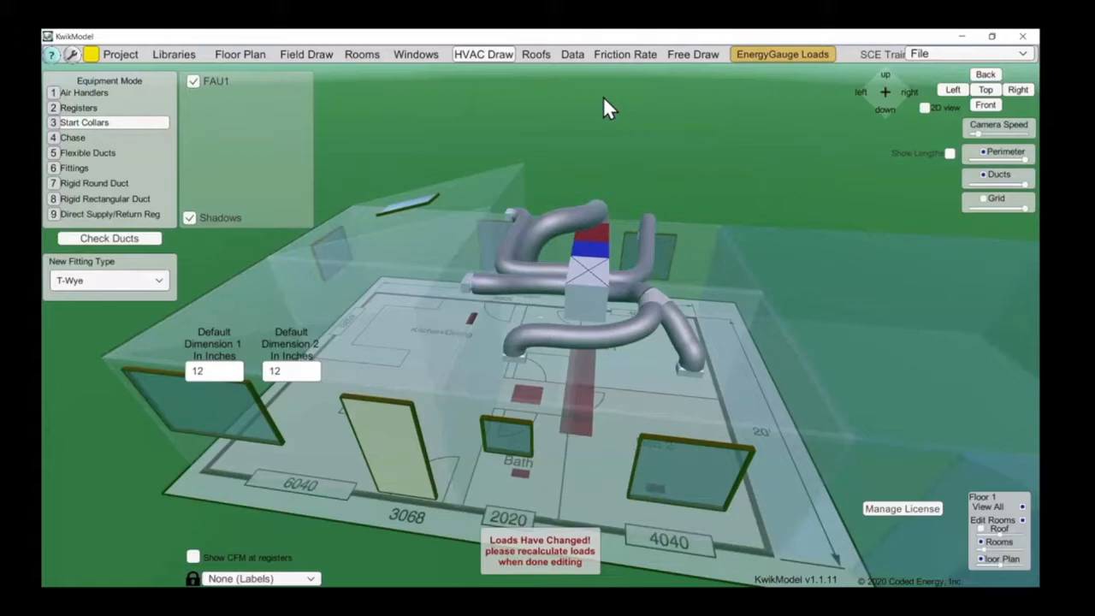
Switch to the browser with the HVAC School friction rate article, enlarge its window and dismiss the Daily Tech Tip popup.
key(alt+Tab)
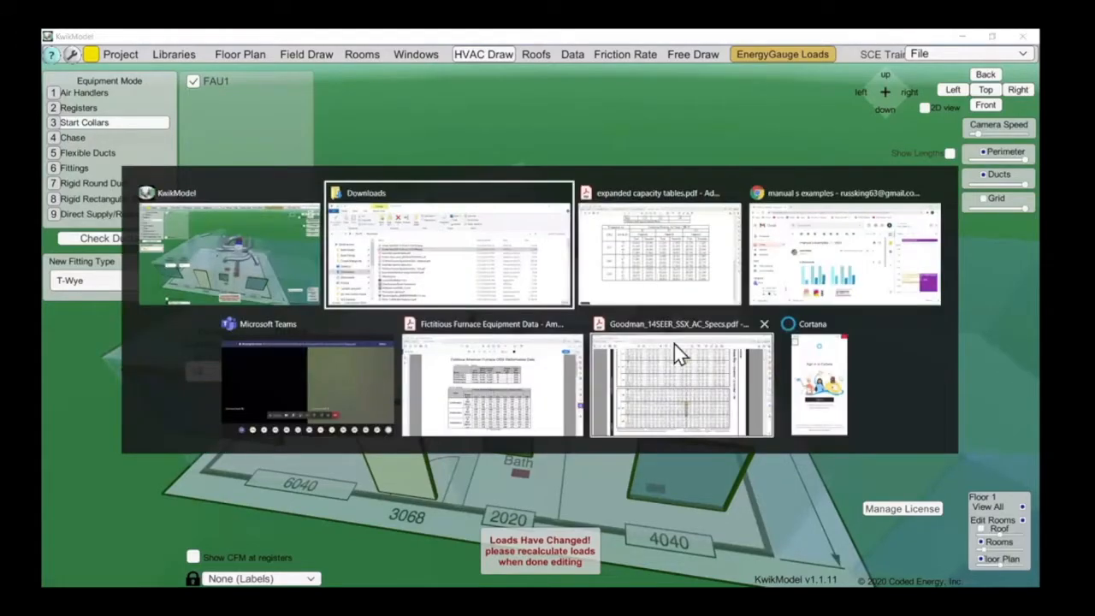
key(Escape)
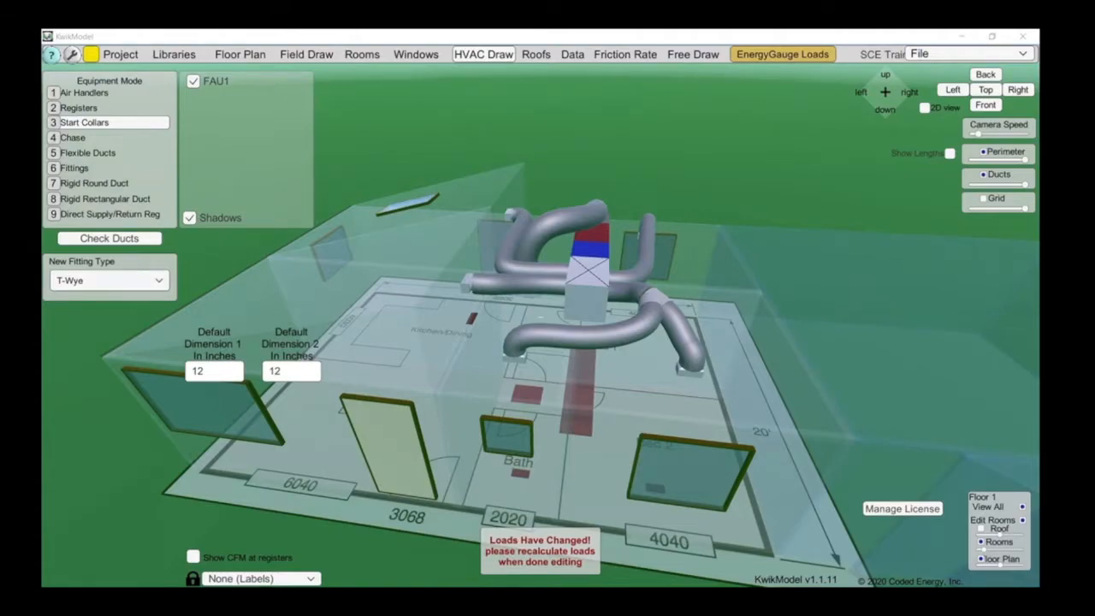
drag(590, 29, 646, 42)
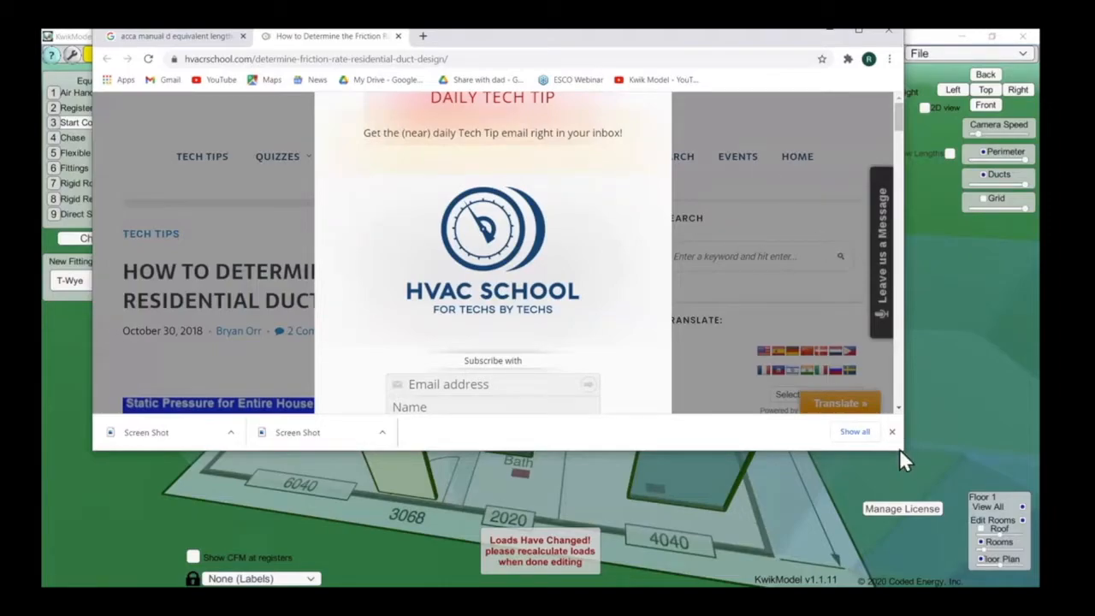
drag(900, 450, 942, 568)
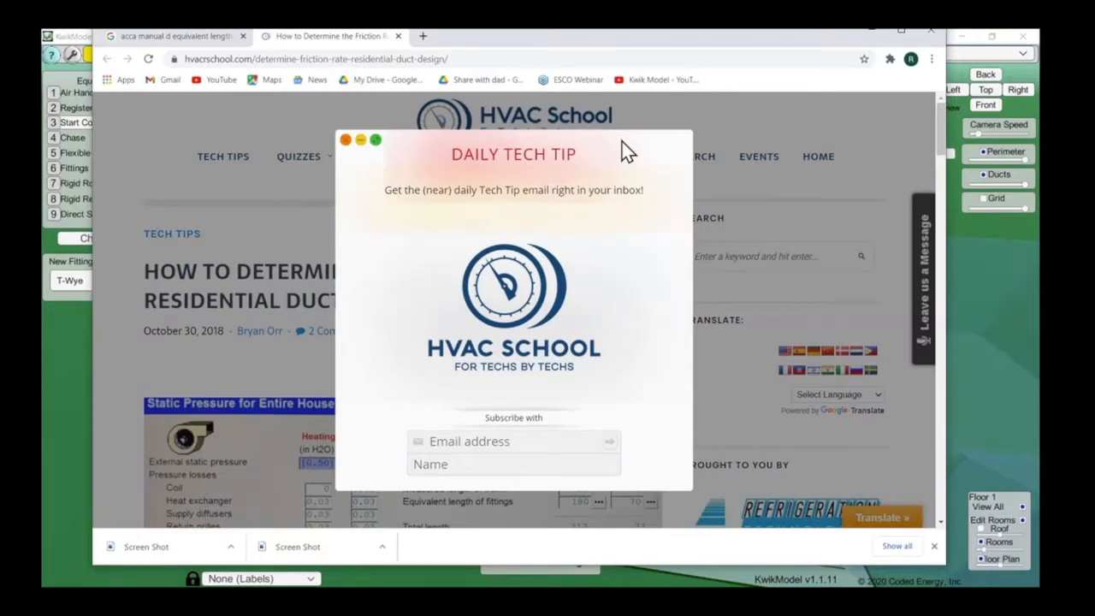
click(346, 141)
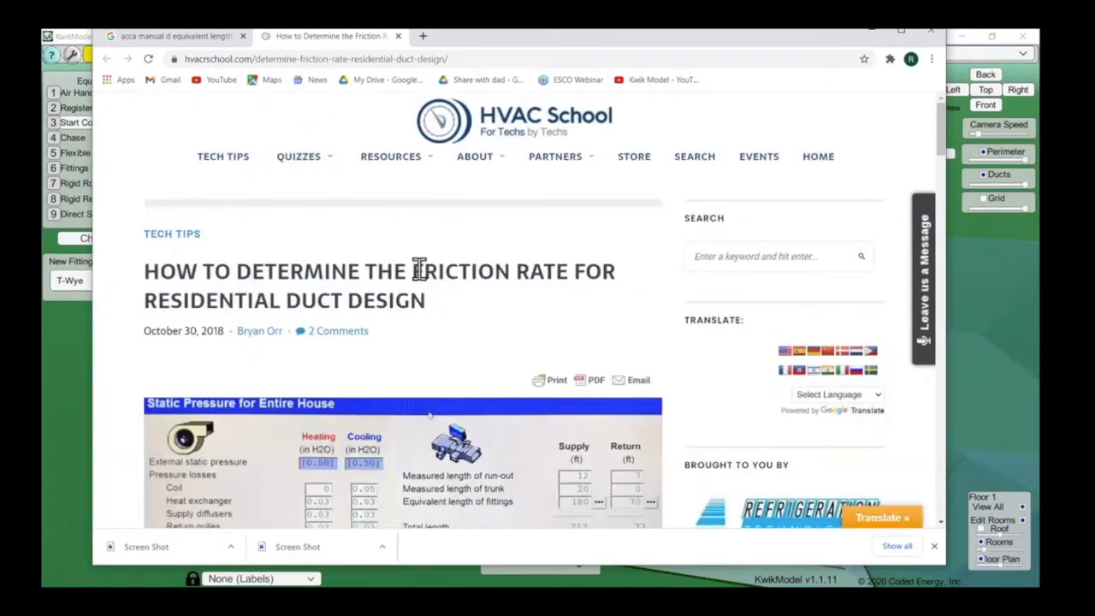
Read through the friction rate article down to the chart of fitting equivalent lengths and the ASP formula above it.
scroll(420, 308, down, 10)
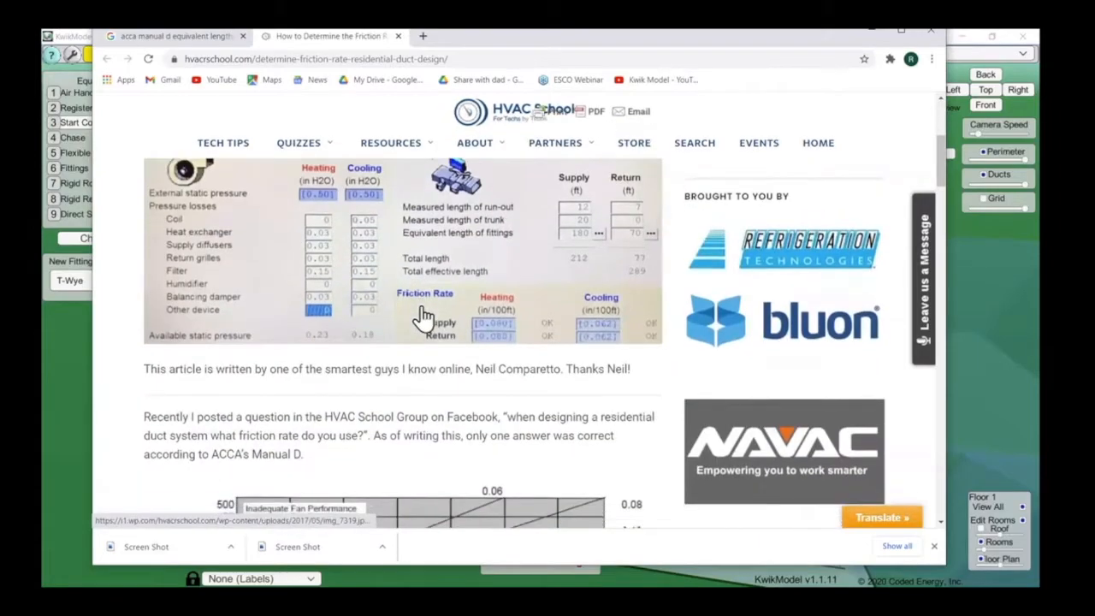
scroll(422, 307, down, 5)
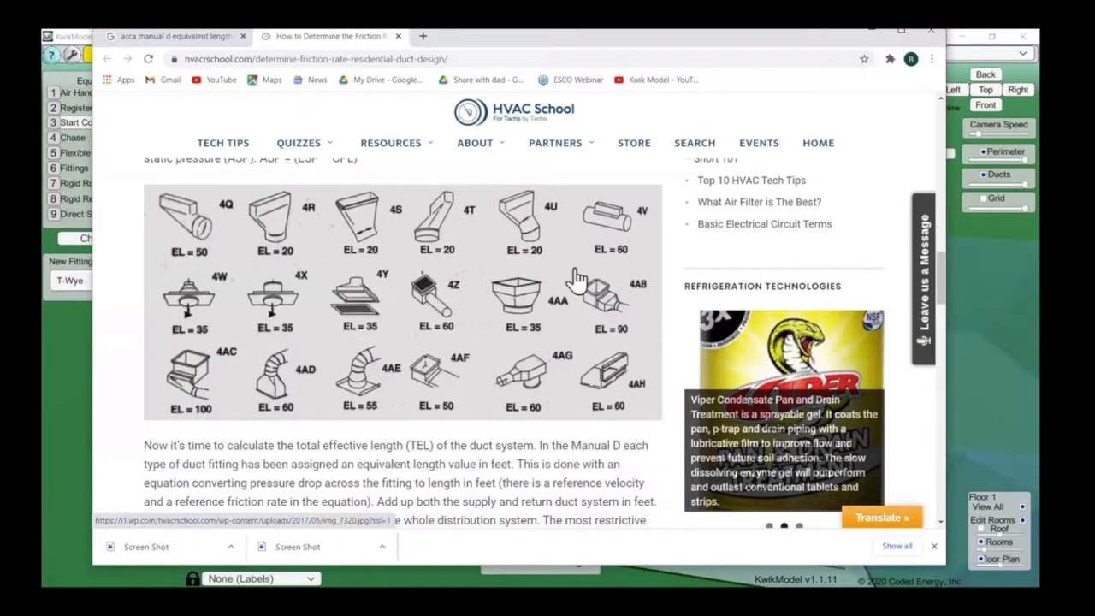
drag(728, 47, 729, 73)
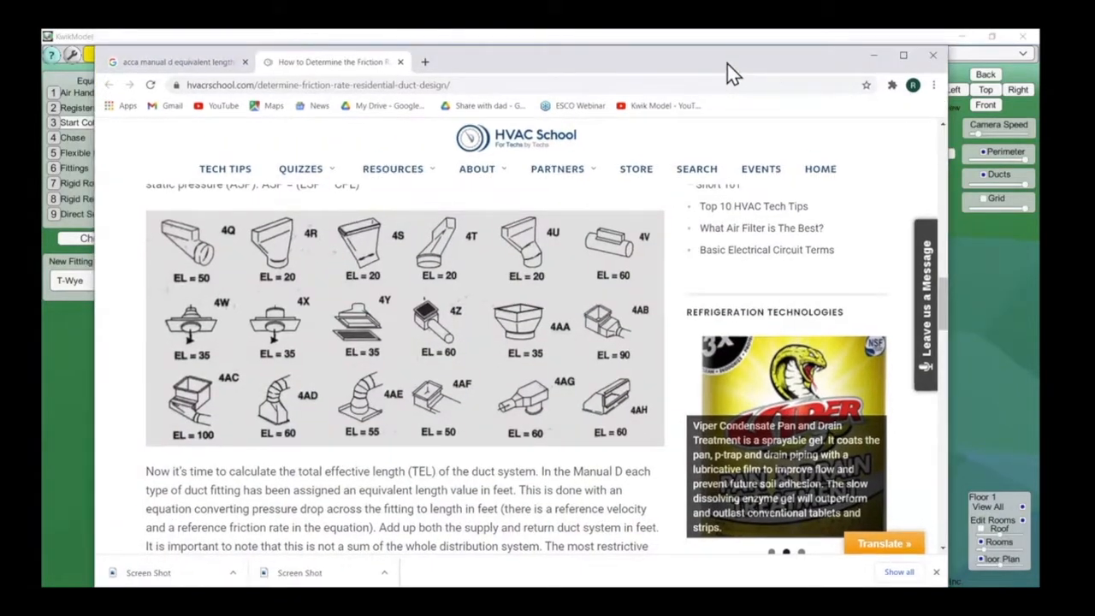
scroll(529, 188, up, 2)
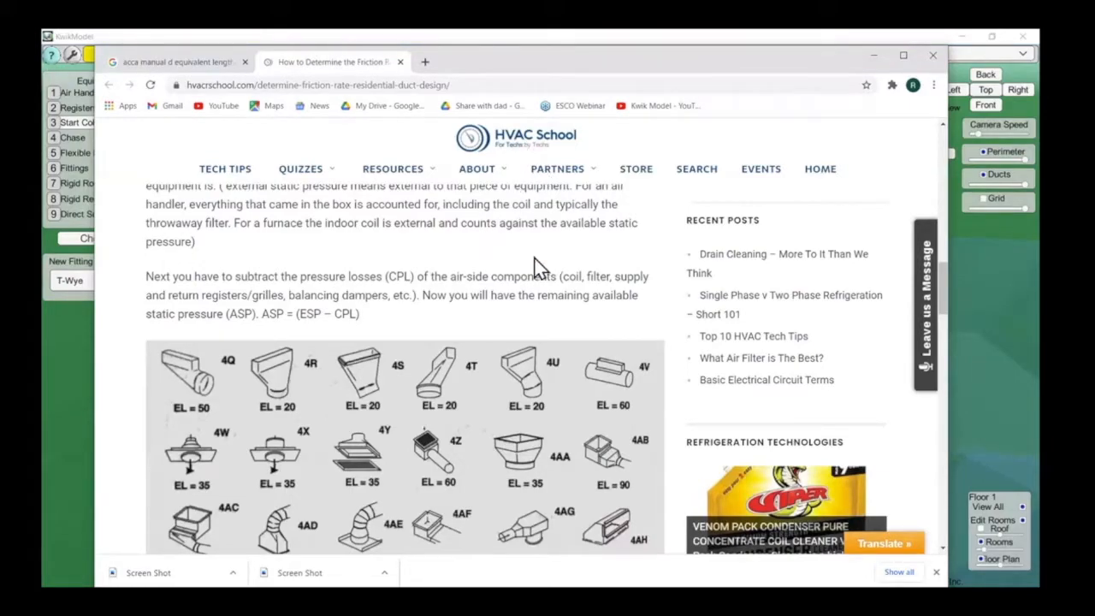
Close the browser to return to KwikModel and open the Friction Rate calculation for system FAU1.
click(932, 60)
middle_drag(654, 268, 684, 80)
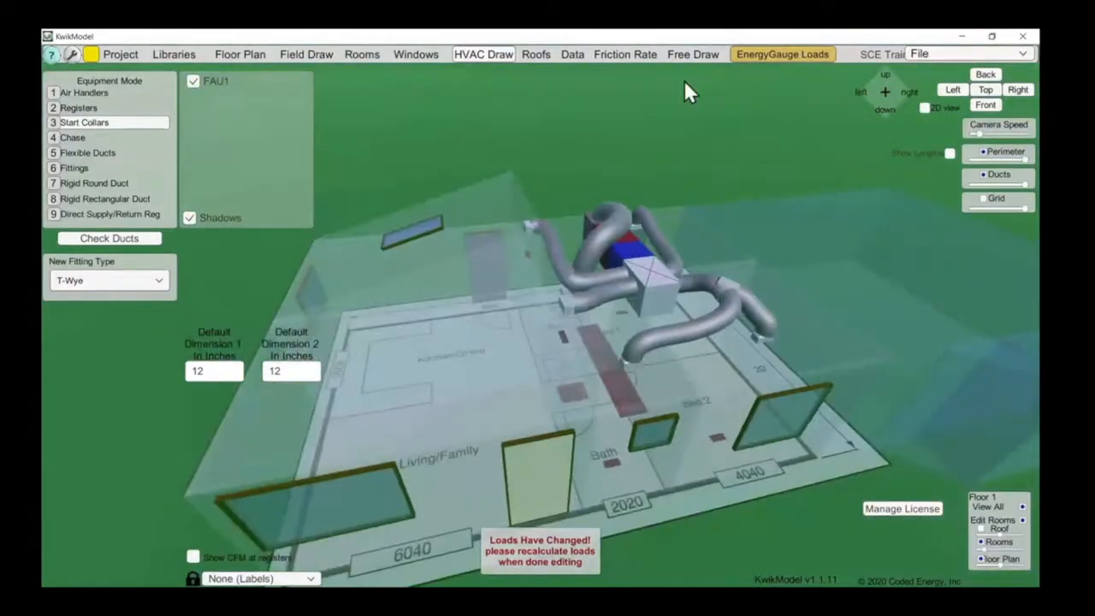
click(625, 56)
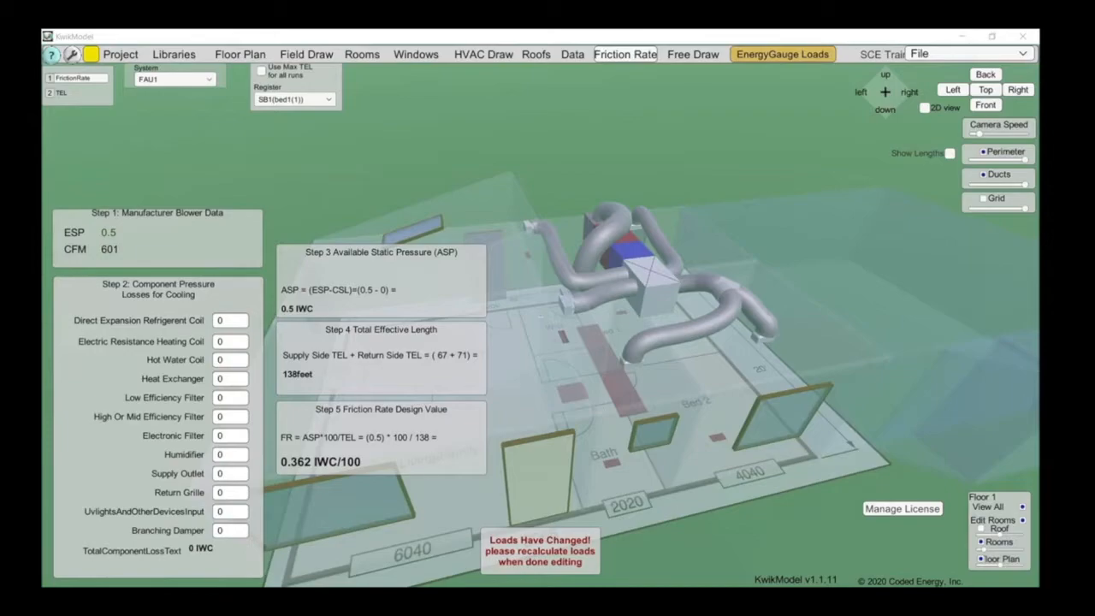
Switch to the Friction Rate Worksheet PDF in Acrobat Reader and show it as one full page.
key(alt+Tab)
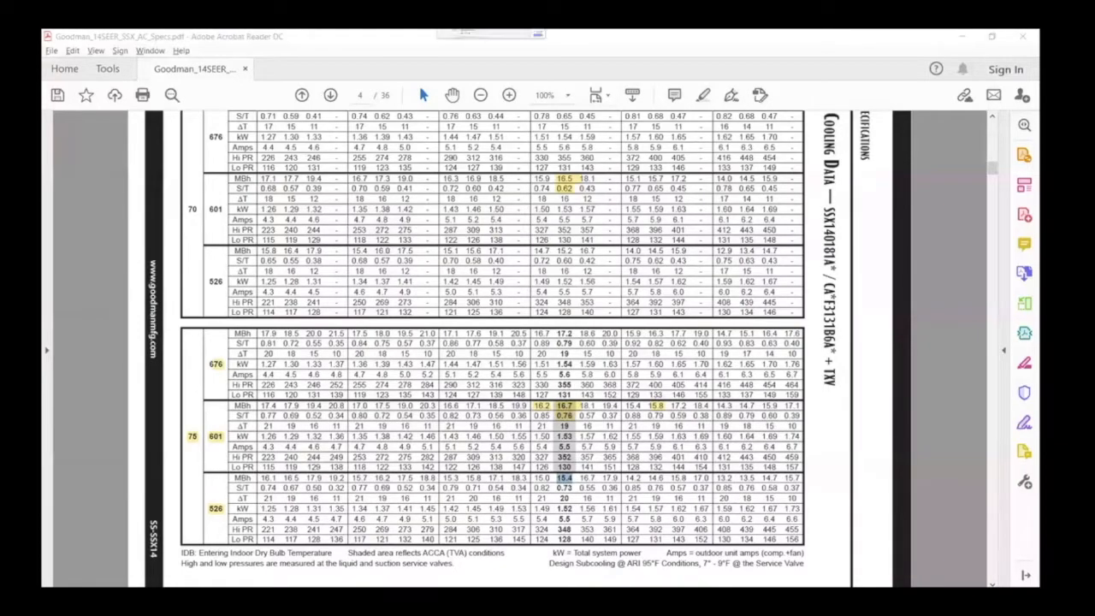
key(alt+Tab)
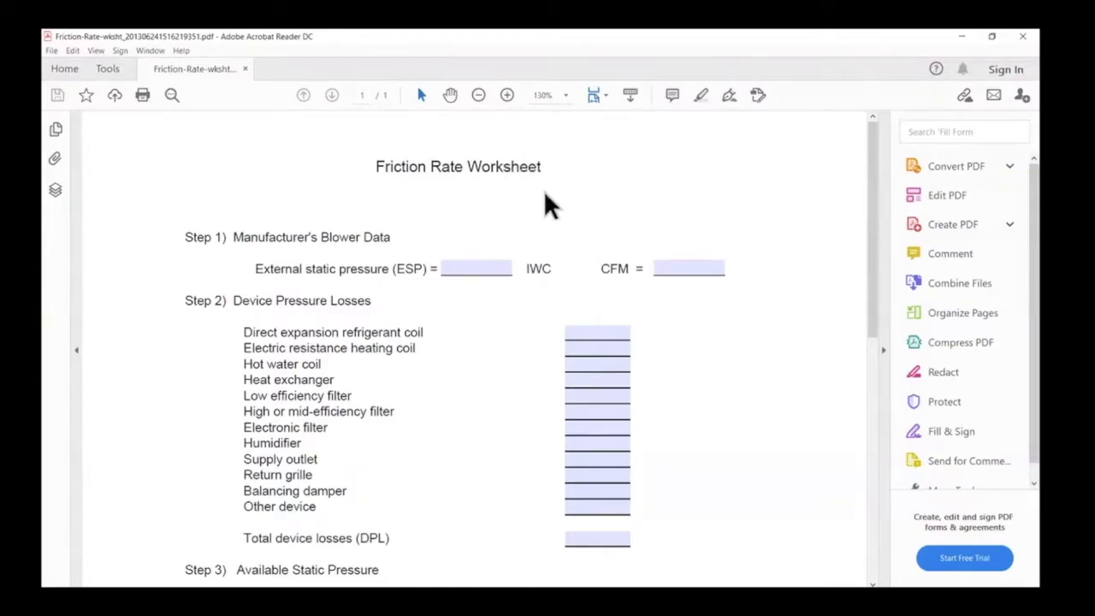
scroll(548, 206, down, 1)
click(603, 101)
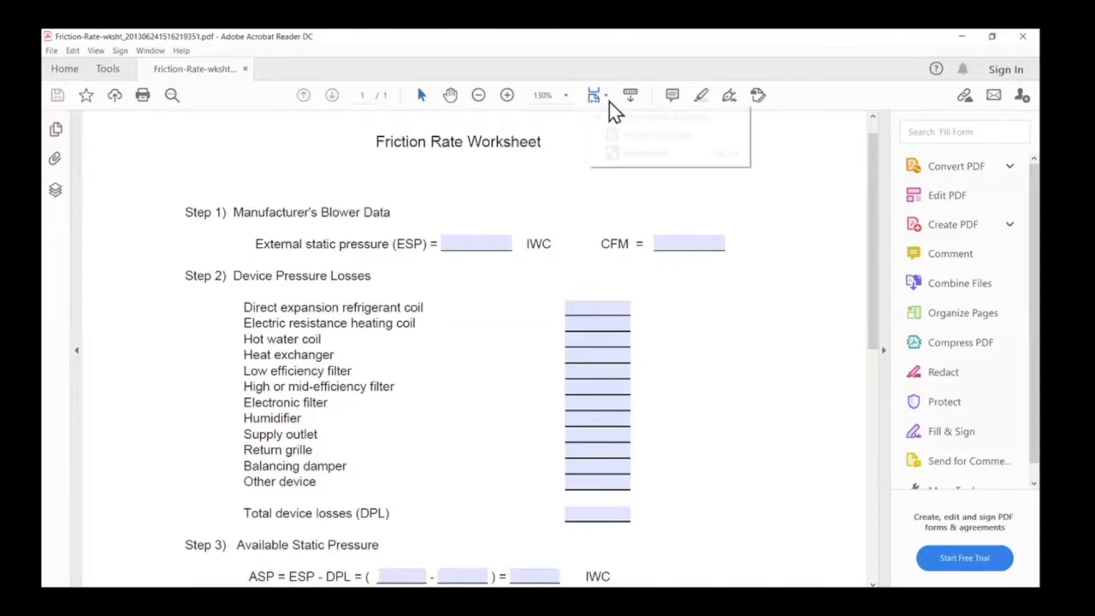
click(629, 136)
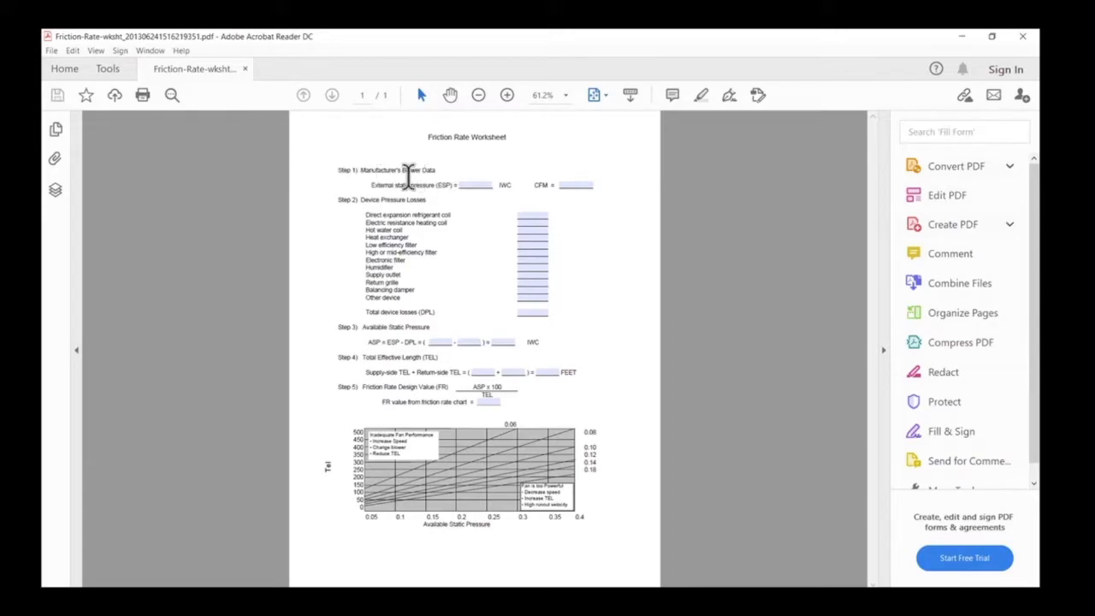
Fill the worksheet with sample text: ESP "afdsd", CFM "safasd", direct expansion refrigerant coil "asdfsd" and high or mid-efficiency filter "sdf".
click(479, 185)
text(dfsd)
click(570, 188)
text(sdfsdf)
click(539, 215)
text(asdfsd)
click(536, 252)
text(sdf)
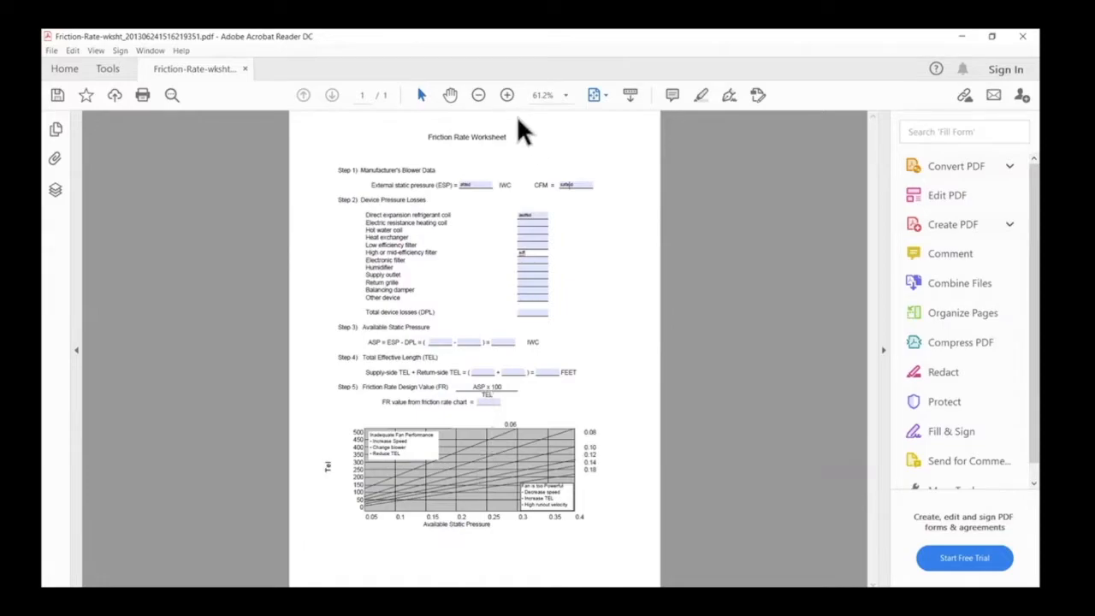
Fit the worksheet to page width and examine the friction rate chart below Step 5.
click(600, 96)
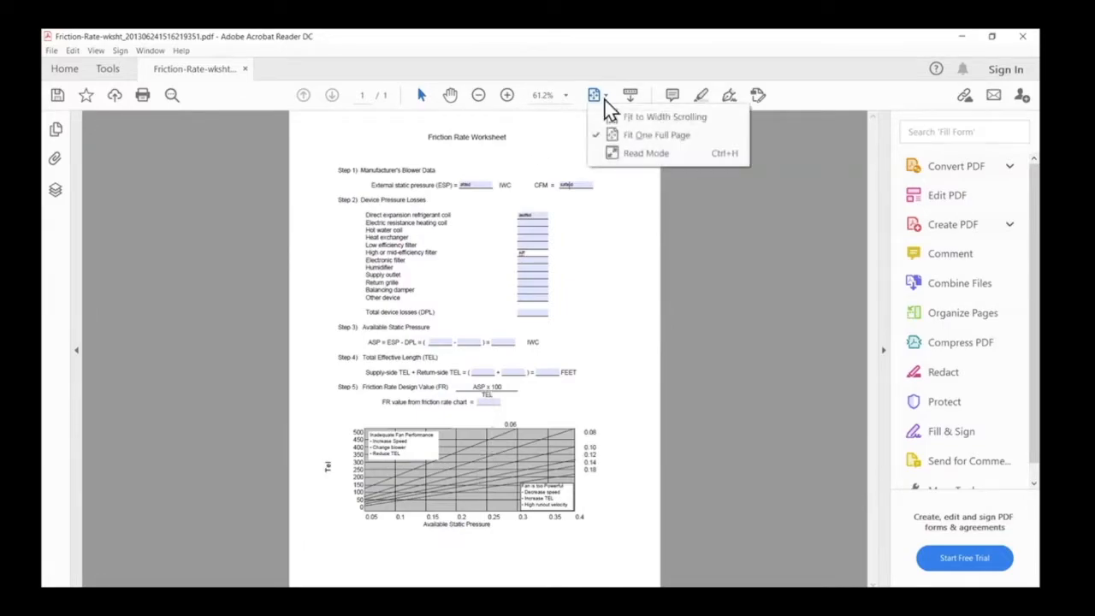
click(659, 116)
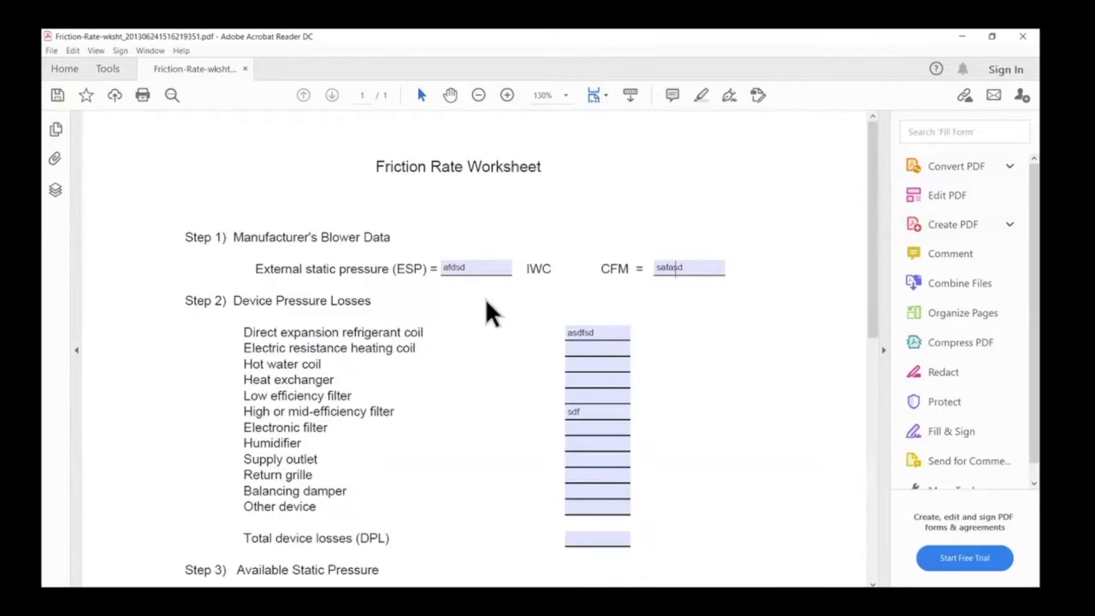
scroll(485, 313, down, 3)
scroll(488, 313, down, 10)
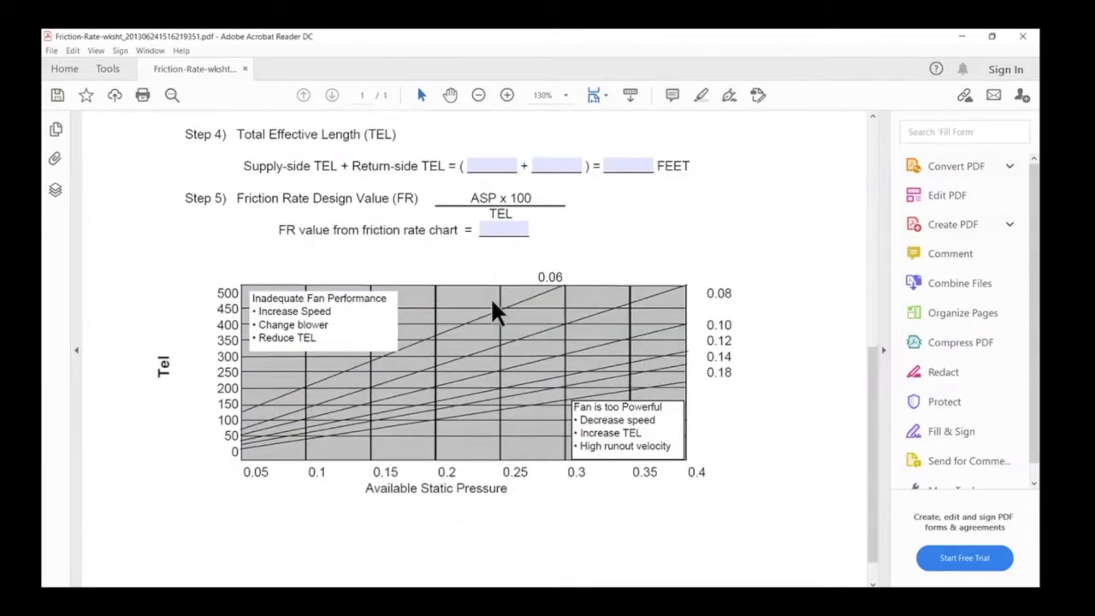
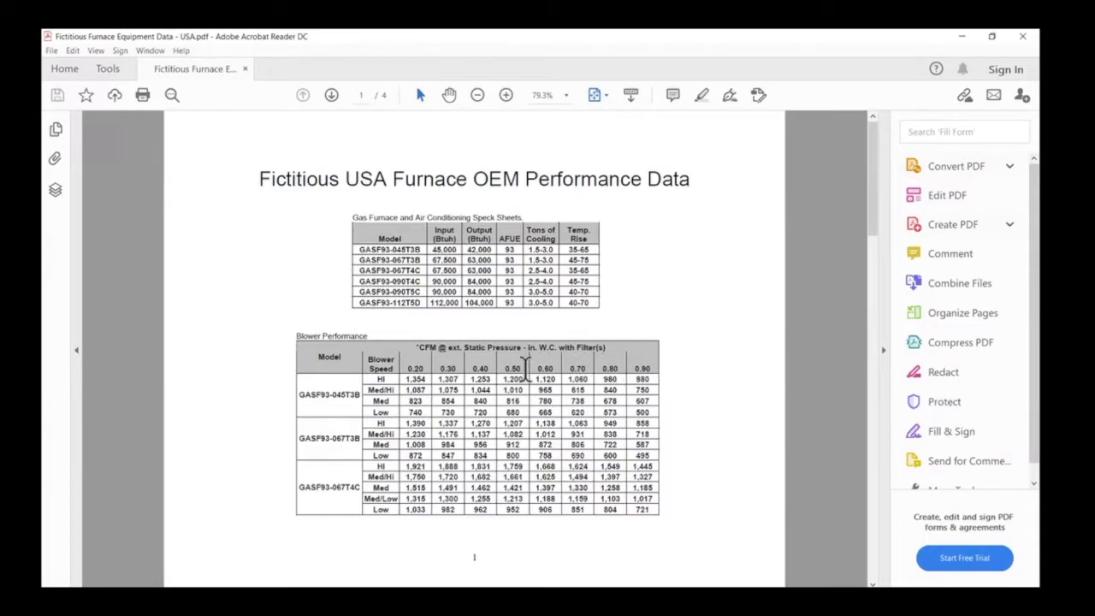
Examine the Blower Performance table for model GASF93-045T3B at 0.50 static pressure and HI speed, selecting its CFM value.
drag(524, 370, 520, 368)
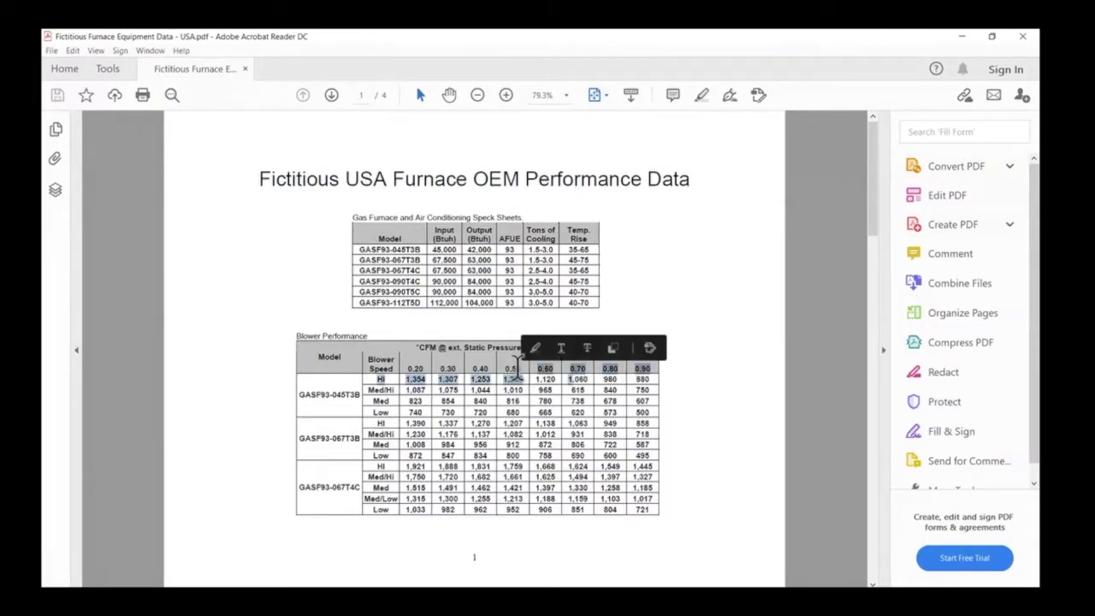
double_click(517, 368)
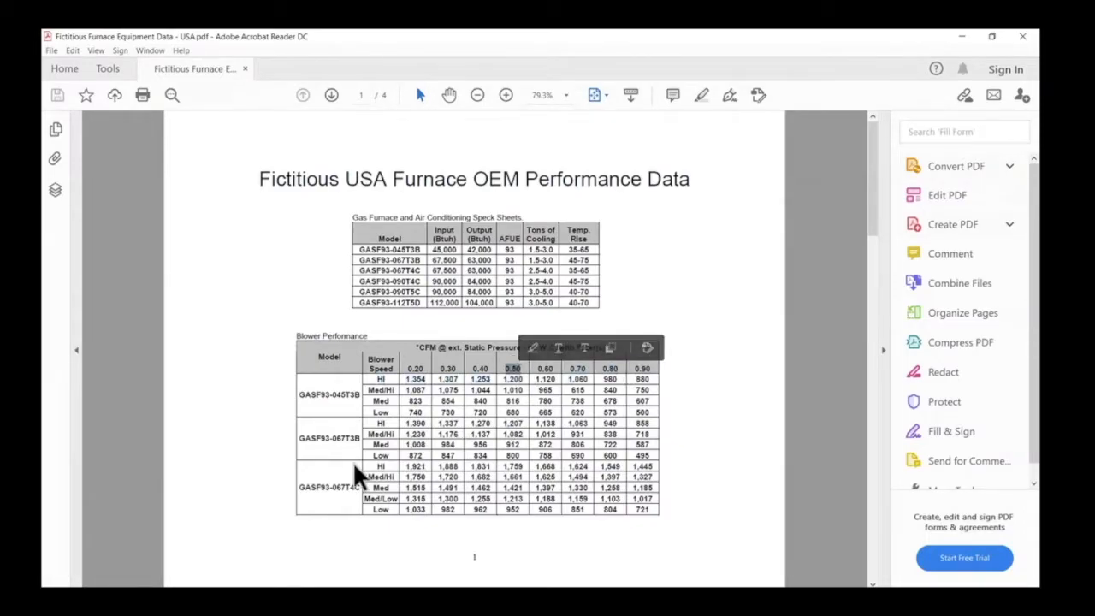
double_click(379, 380)
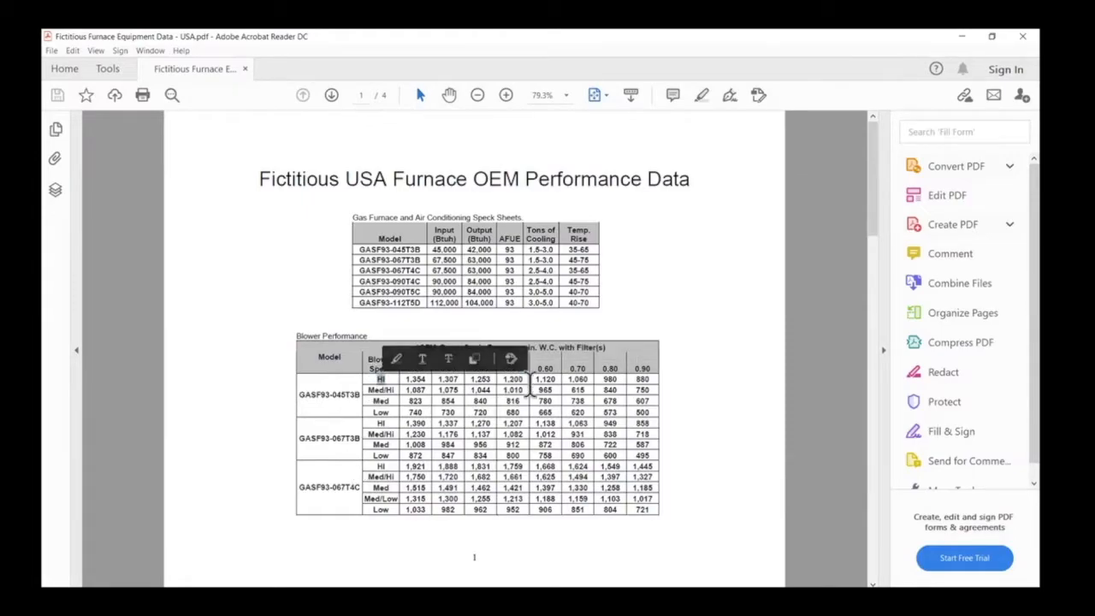
click(550, 383)
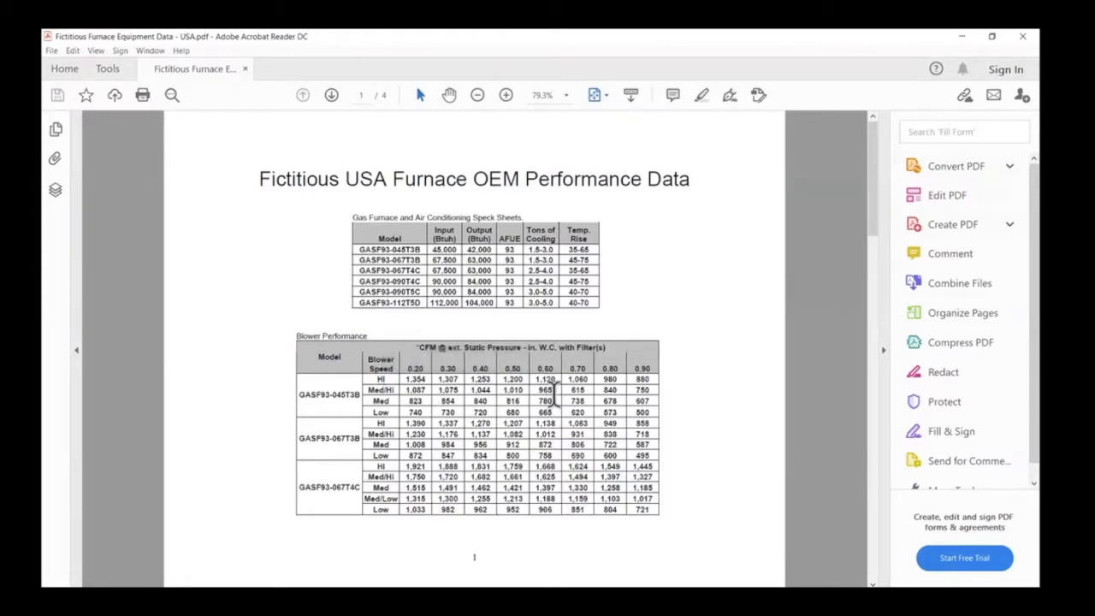
double_click(513, 369)
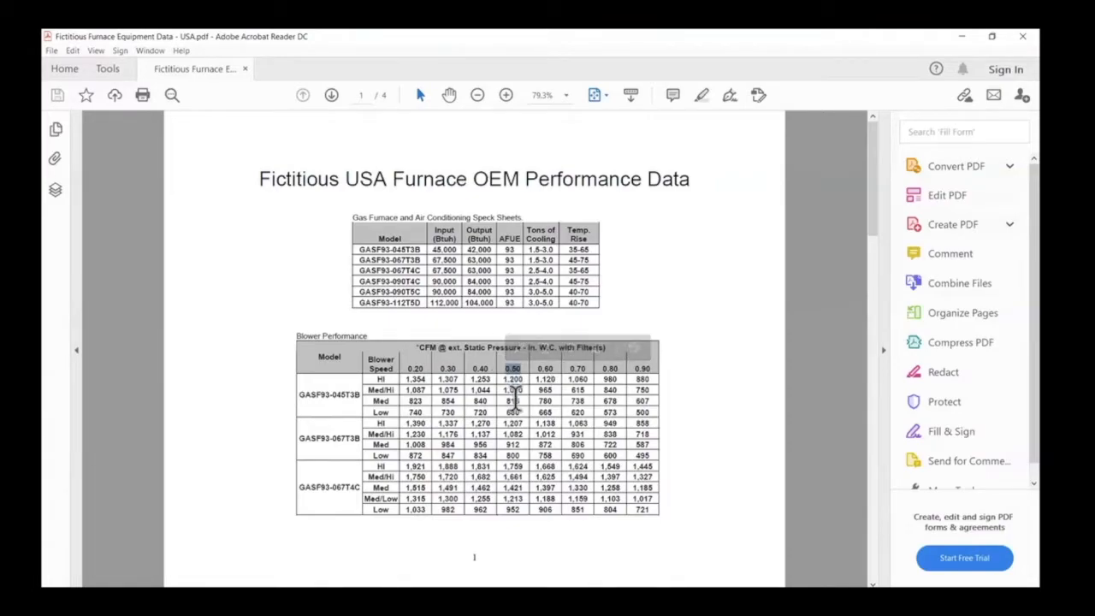
drag(505, 379, 512, 389)
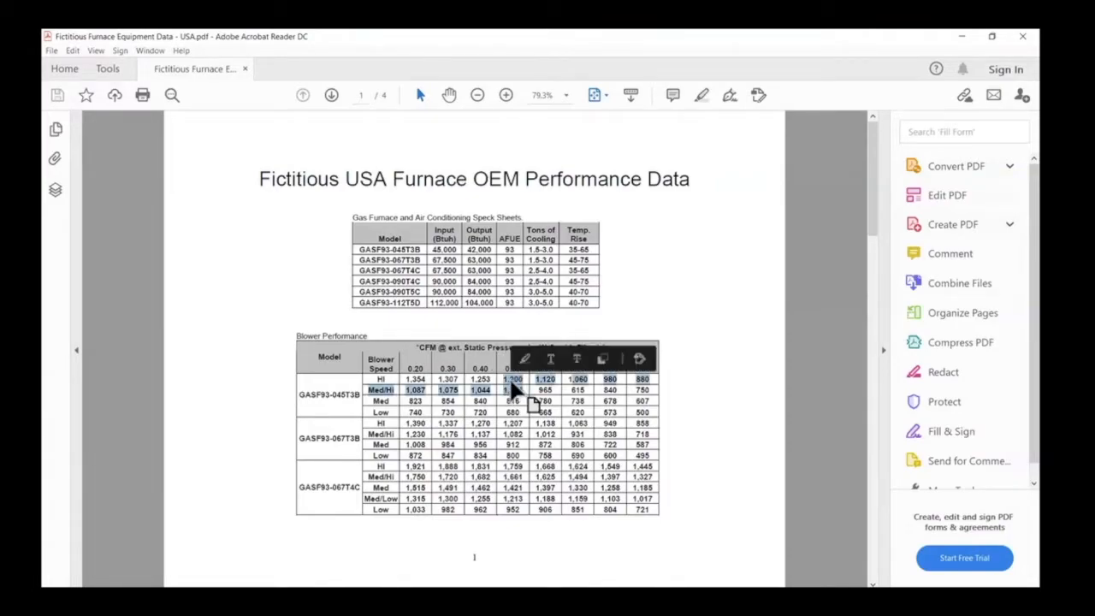
double_click(513, 380)
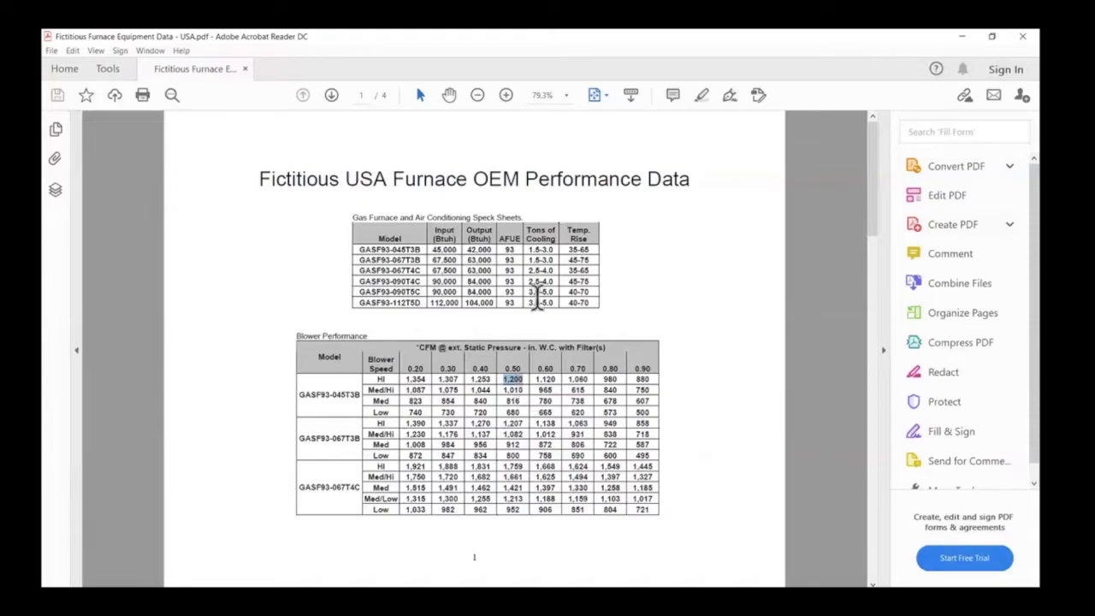
Minimize the furnace data PDF and switch back to the Friction Rate calculation in KwikModel.
click(964, 37)
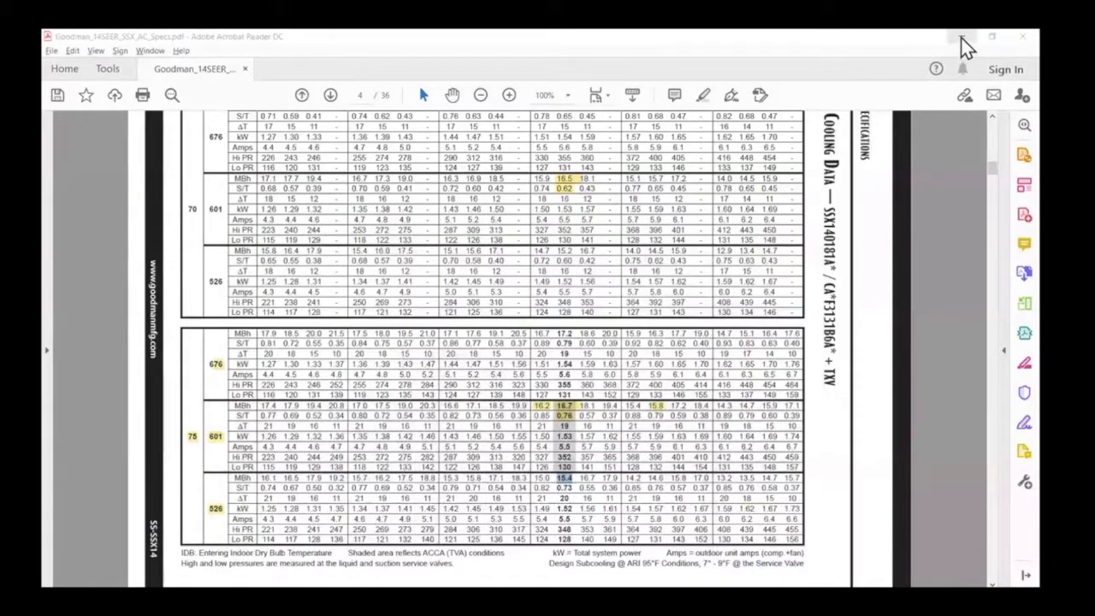
key(alt+Tab)
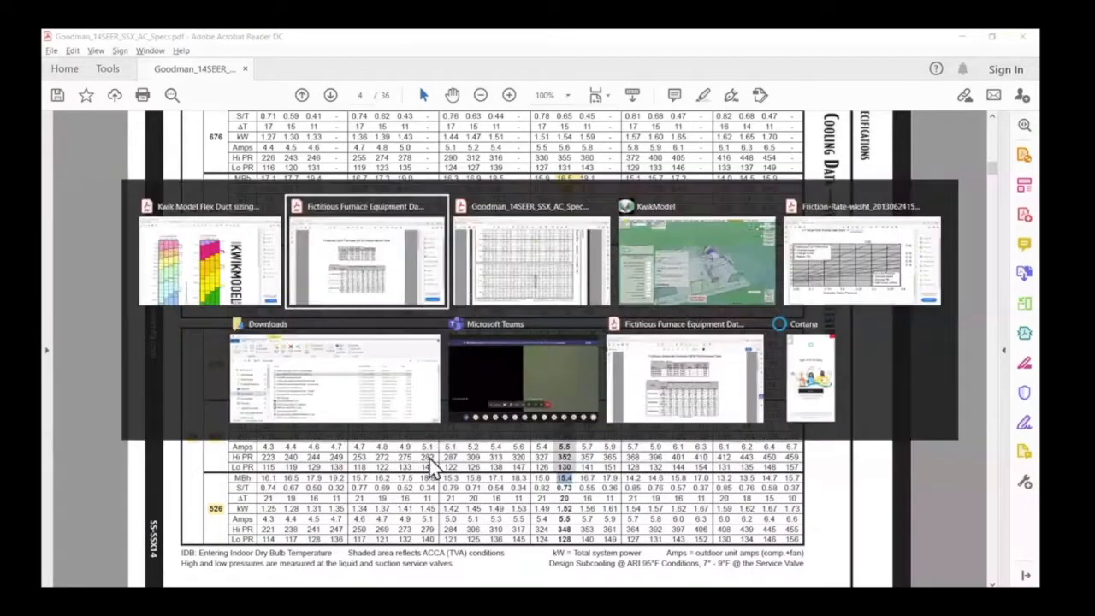
click(696, 288)
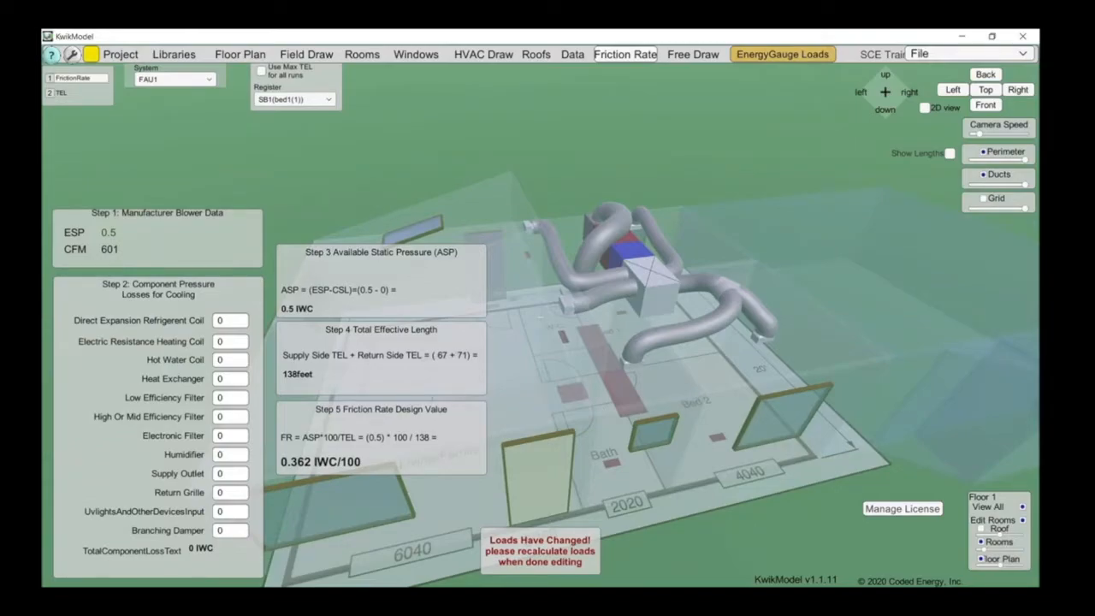
key(alt+Tab)
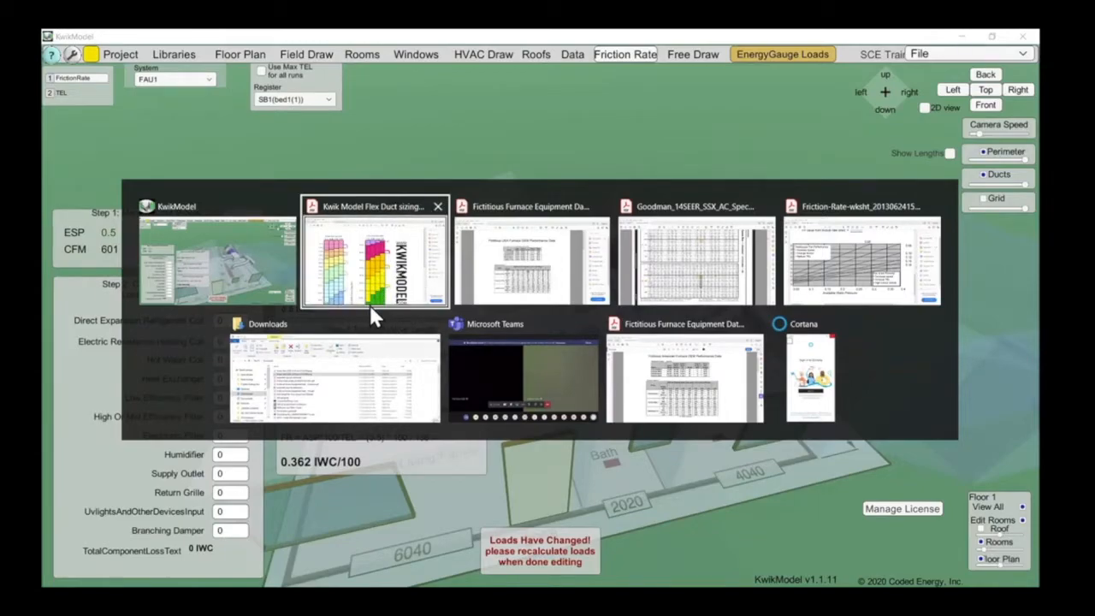
key(Escape)
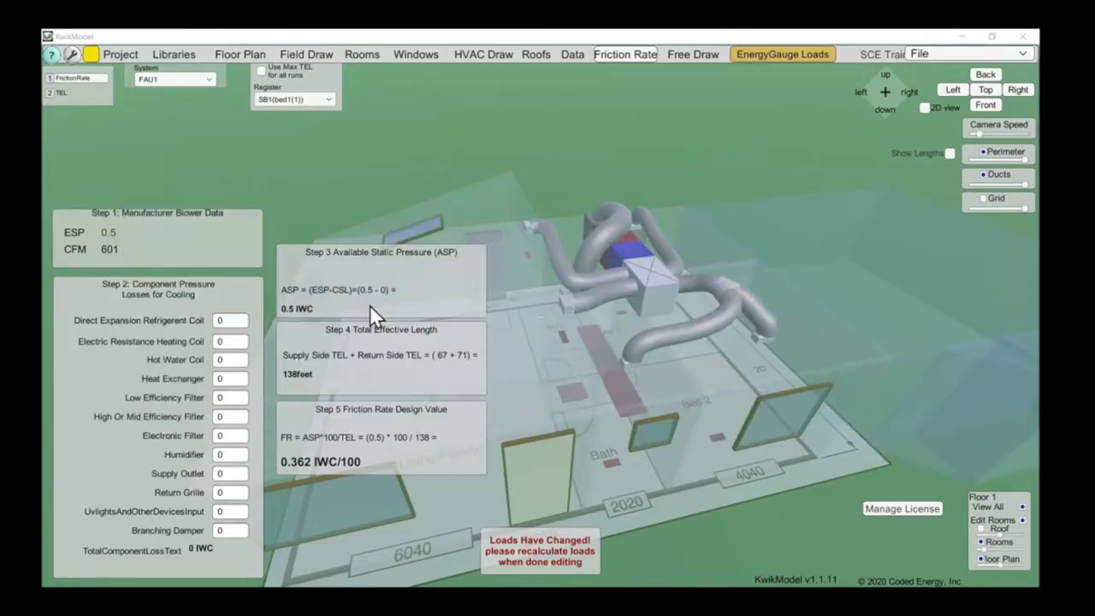
key(alt+Tab)
key(Escape)
key(alt+Tab)
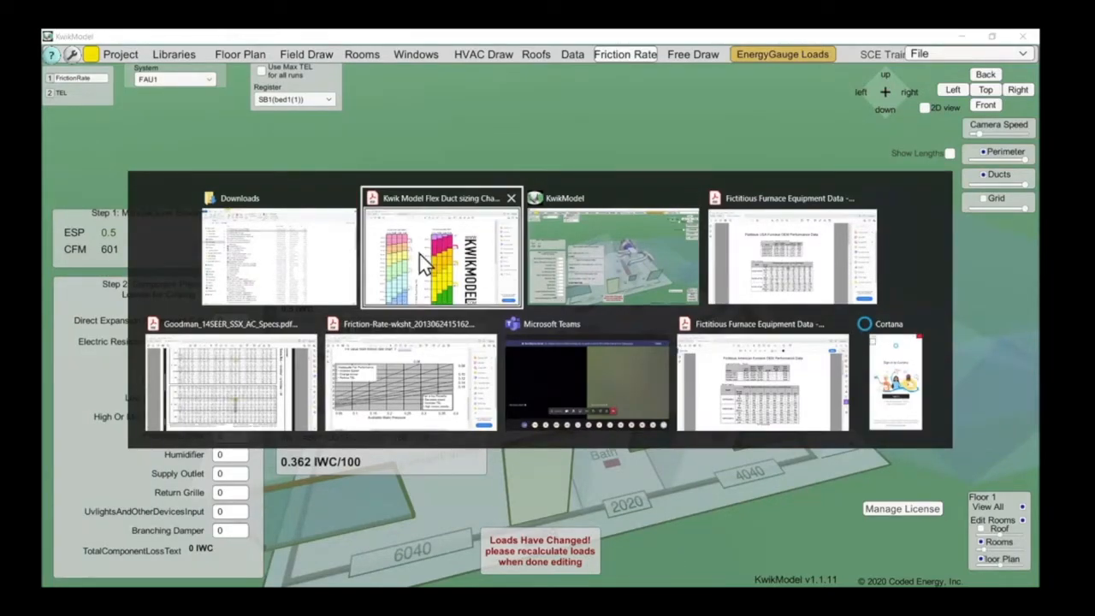
key(Escape)
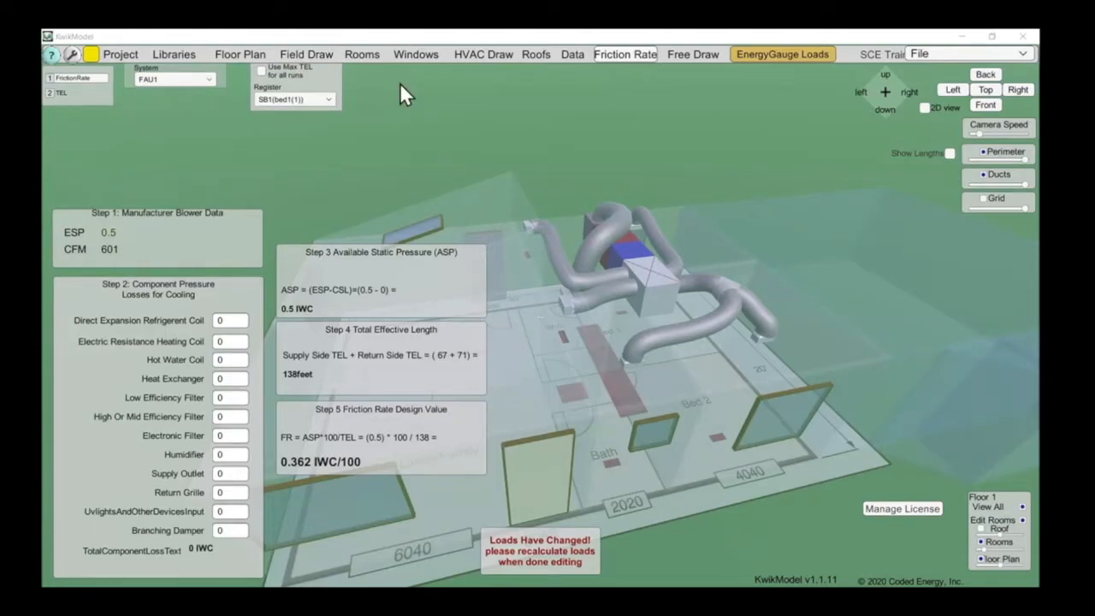
Restore down the KwikModel window to reach the Goodman AC specs PDF, and switch to a new Chrome window.
click(994, 36)
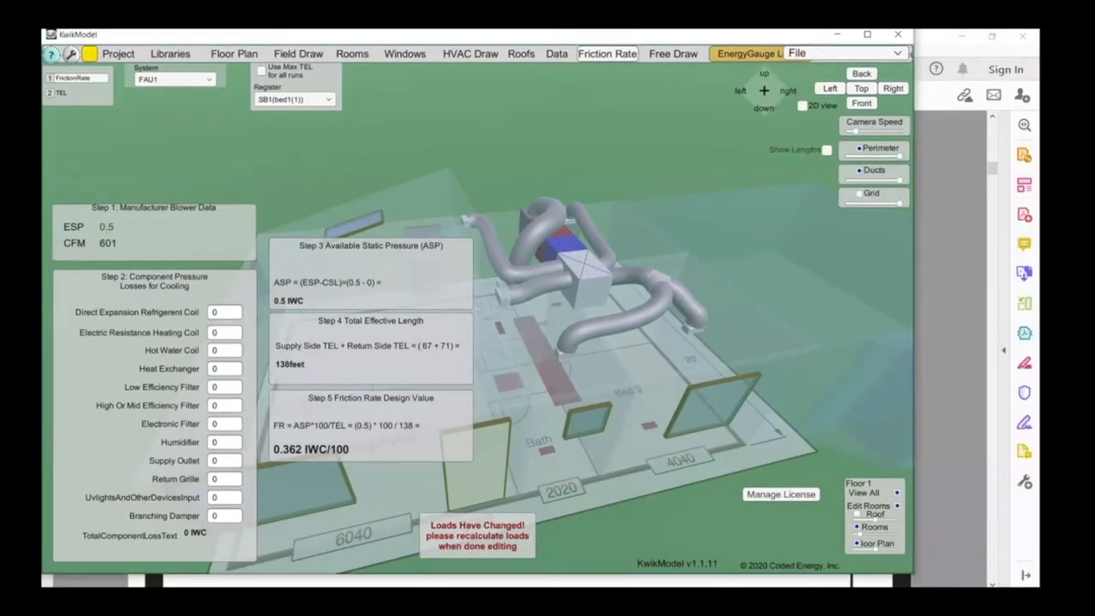
click(968, 287)
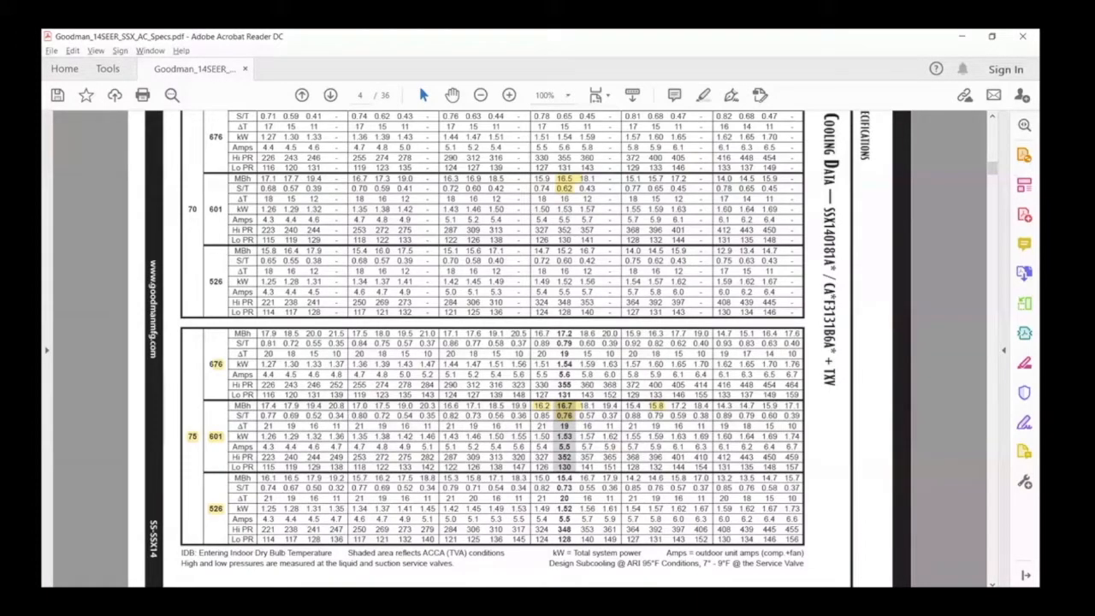
key(super)
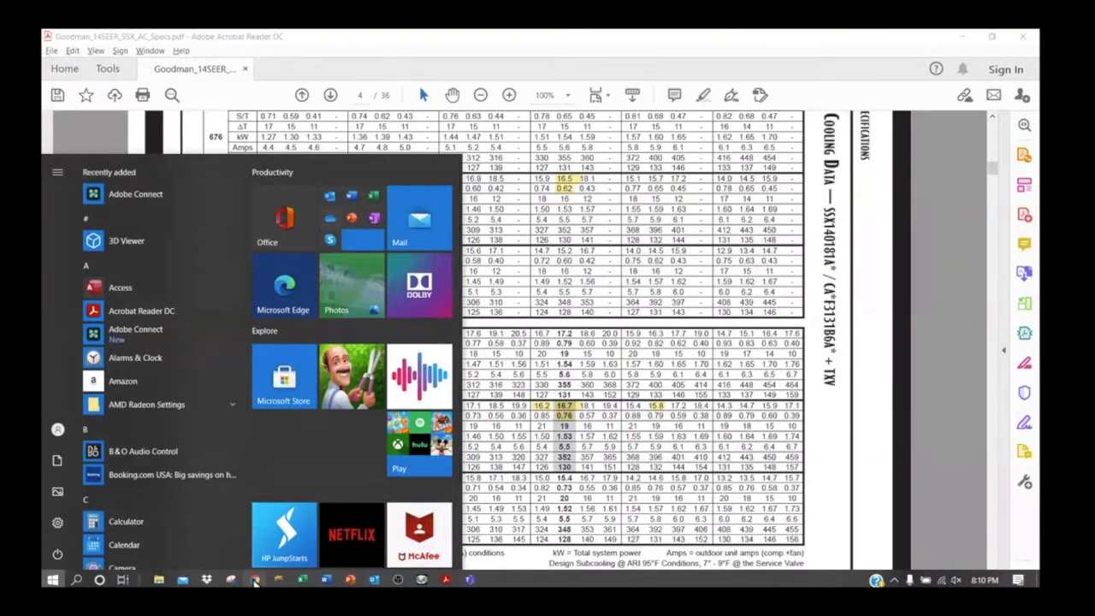
click(255, 579)
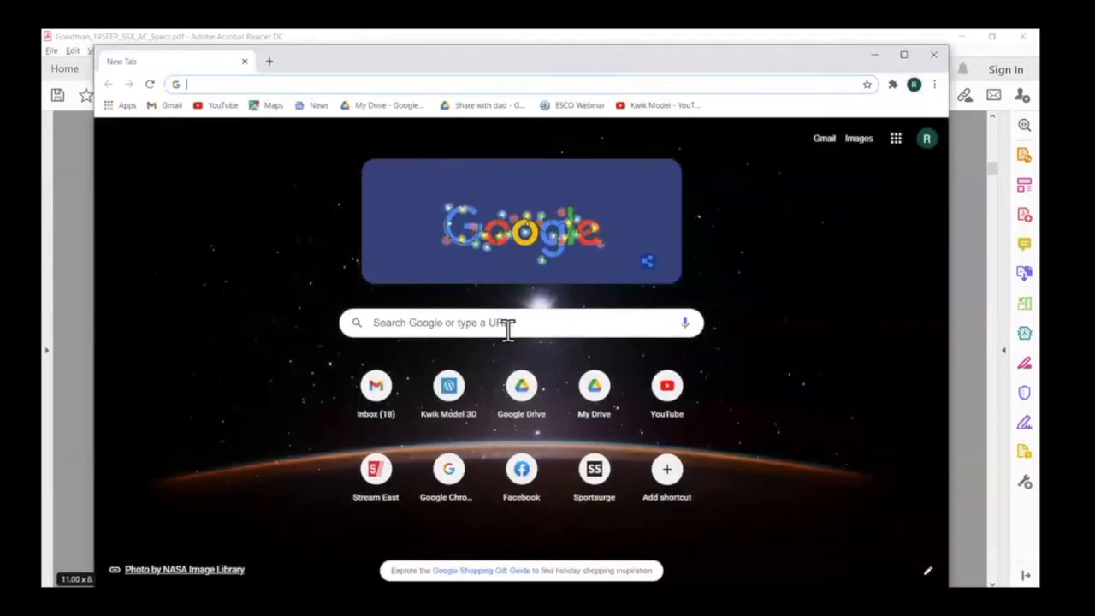
Search Google for "goodman furnace specs".
click(516, 323)
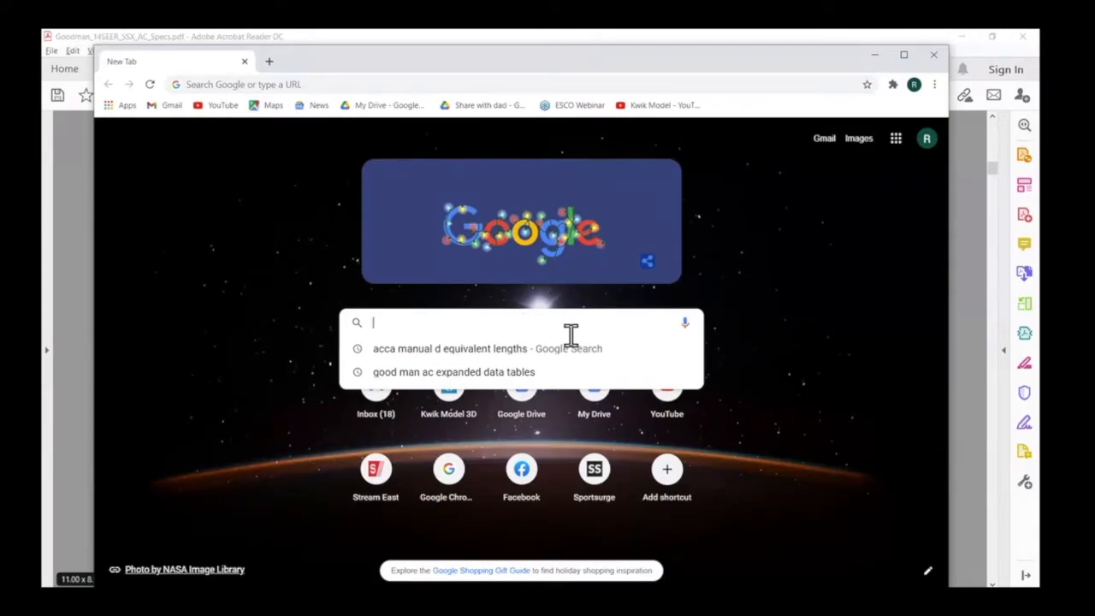
text(good)
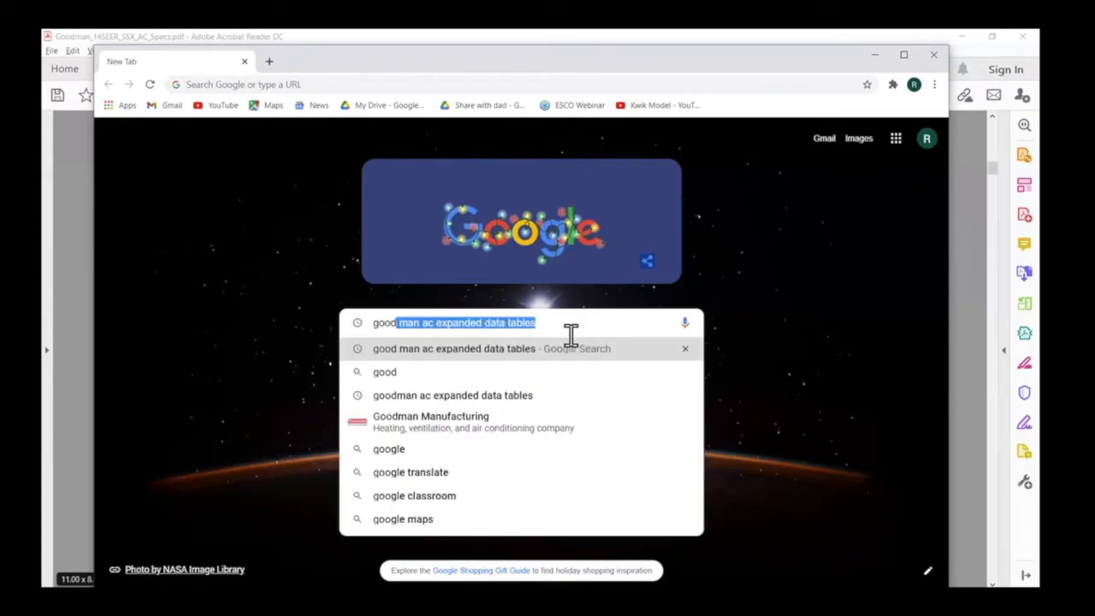
text(man furna)
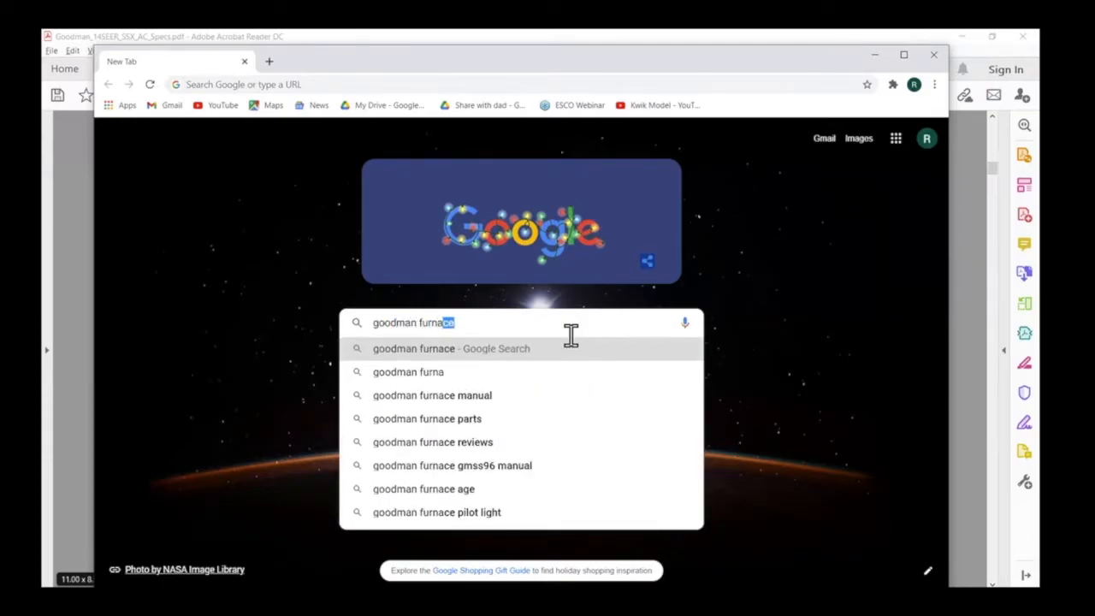
text(ce specs)
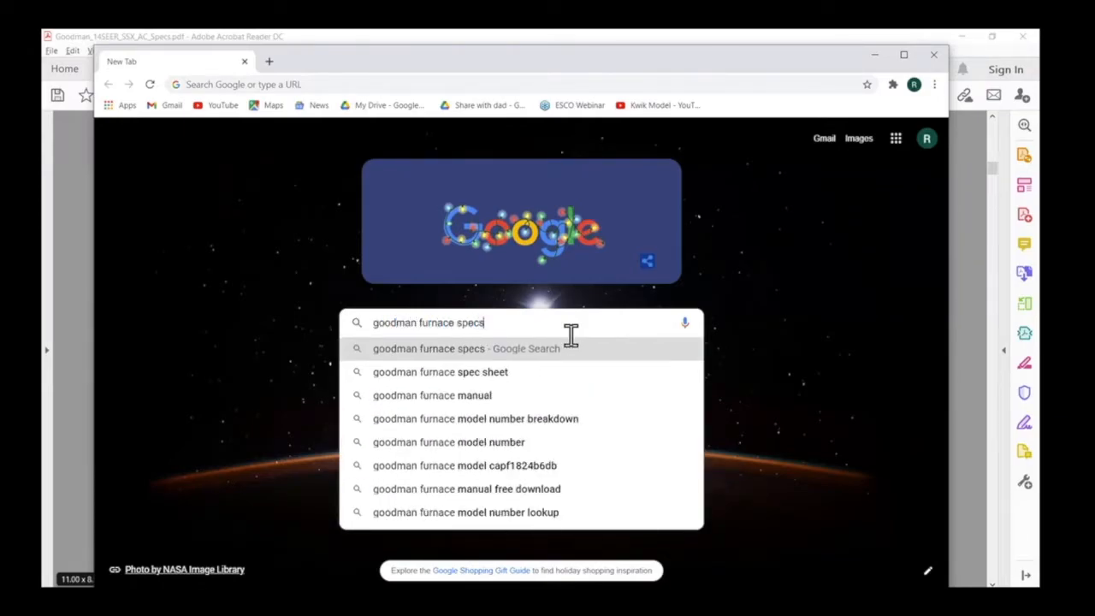
key(Return)
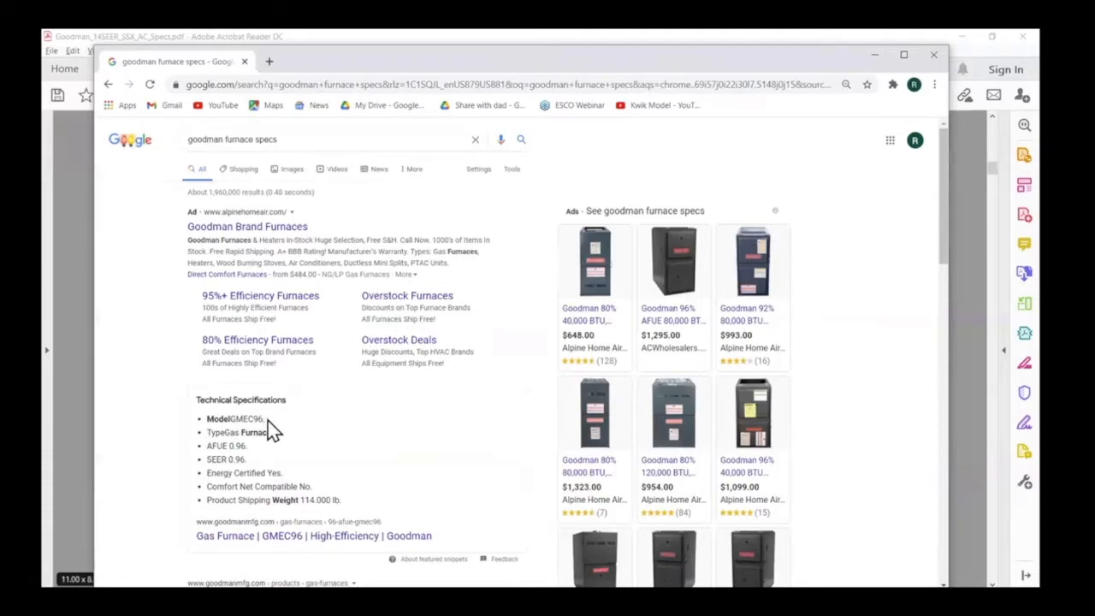
click(275, 230)
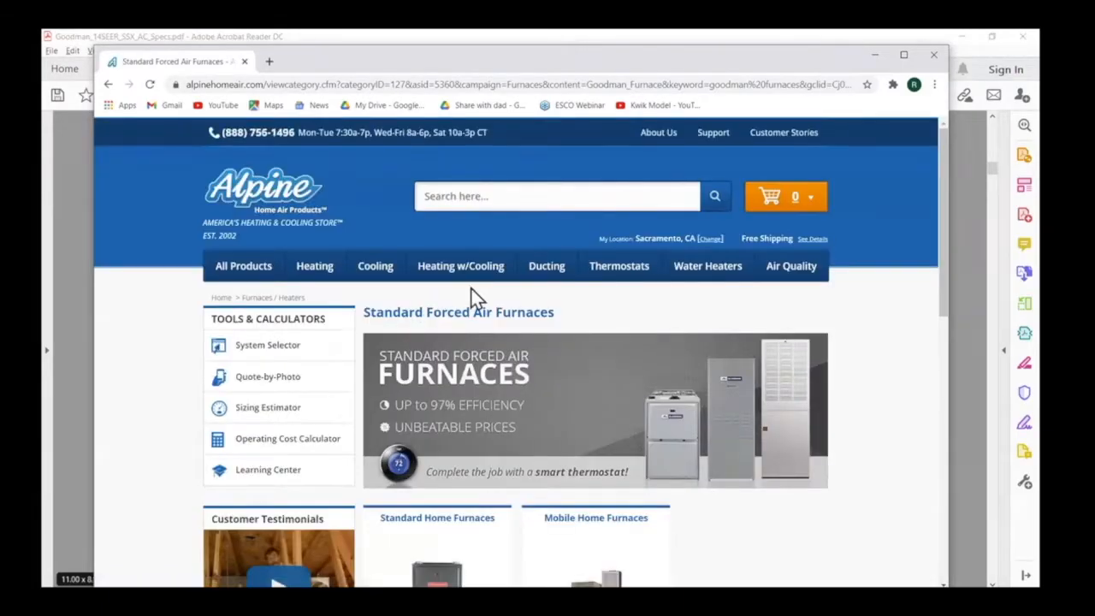
scroll(481, 290, down, 1)
scroll(482, 297, down, 2)
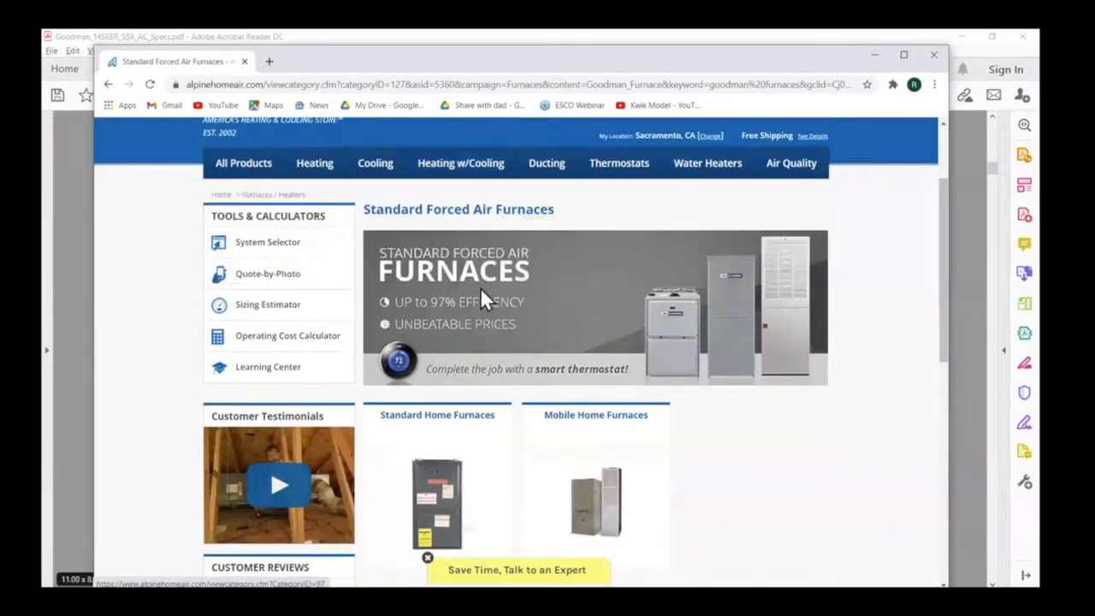
scroll(744, 414, up, 2)
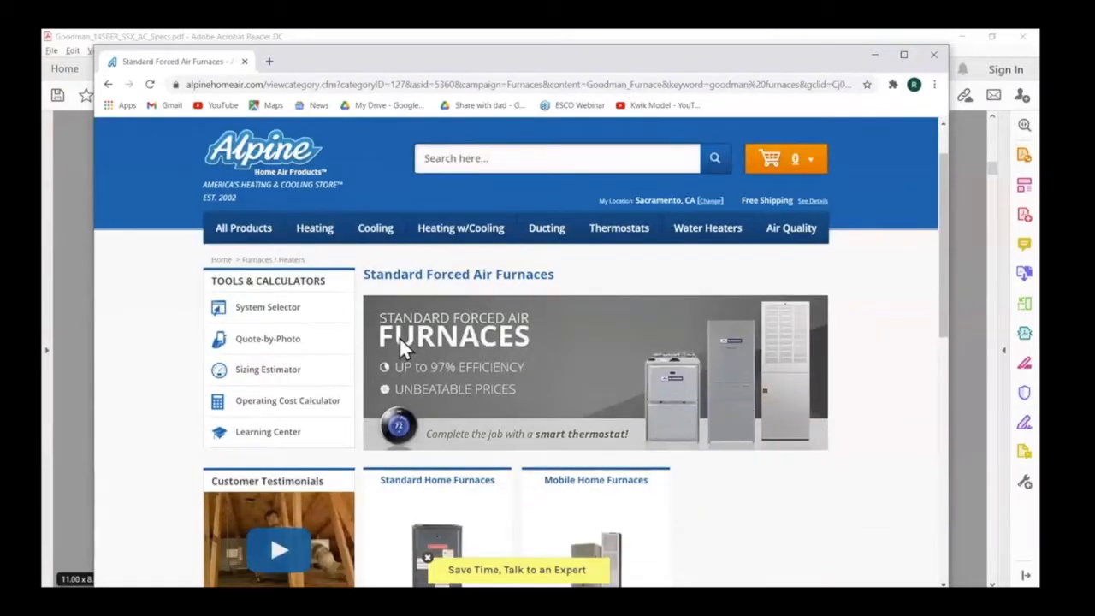
click(315, 239)
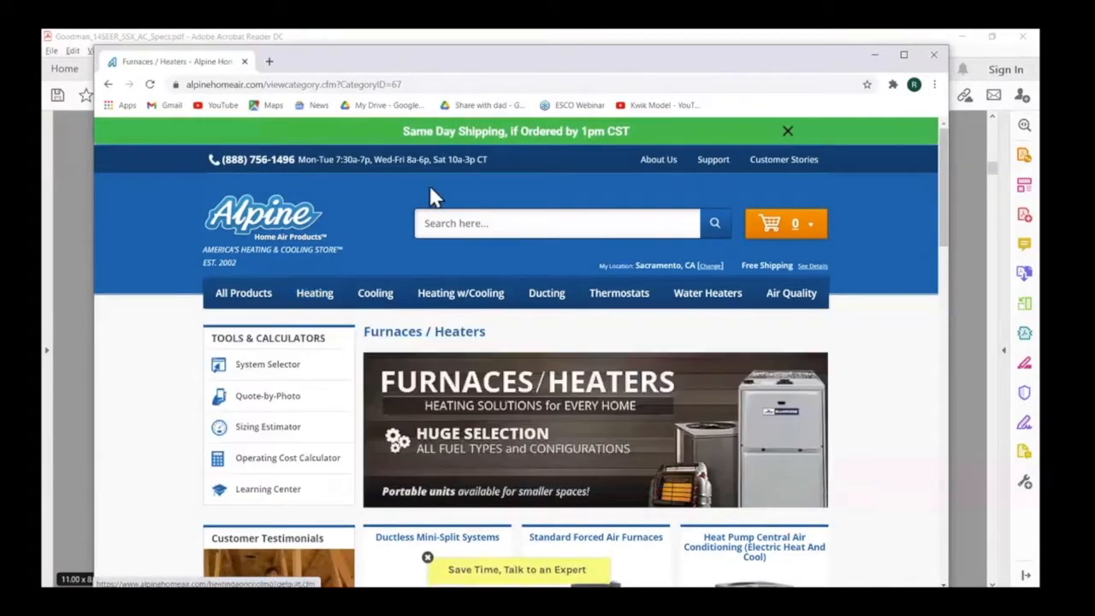
click(107, 84)
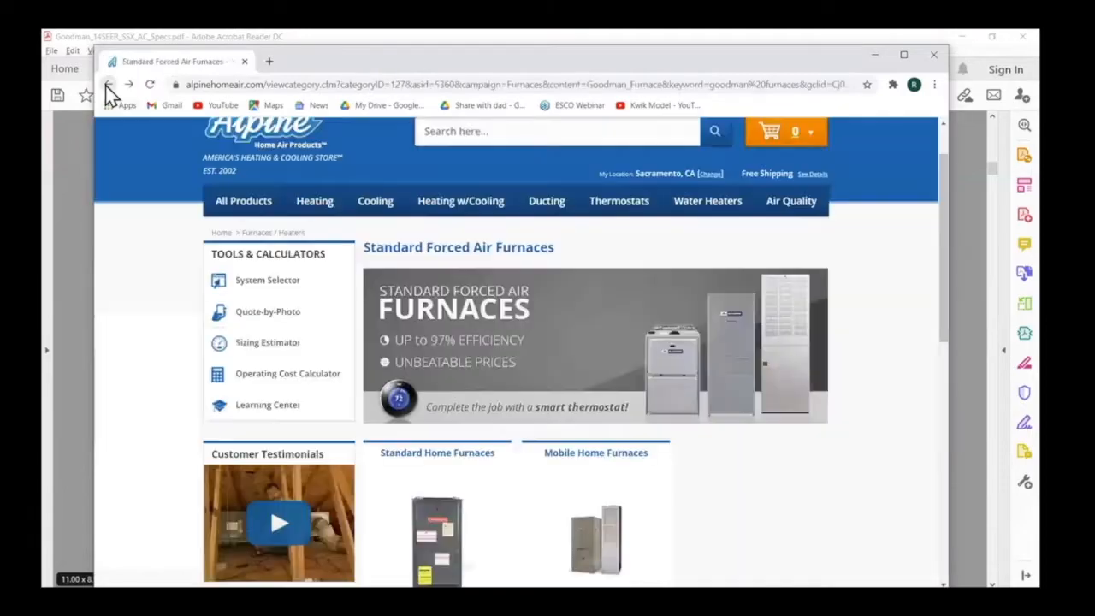
click(107, 85)
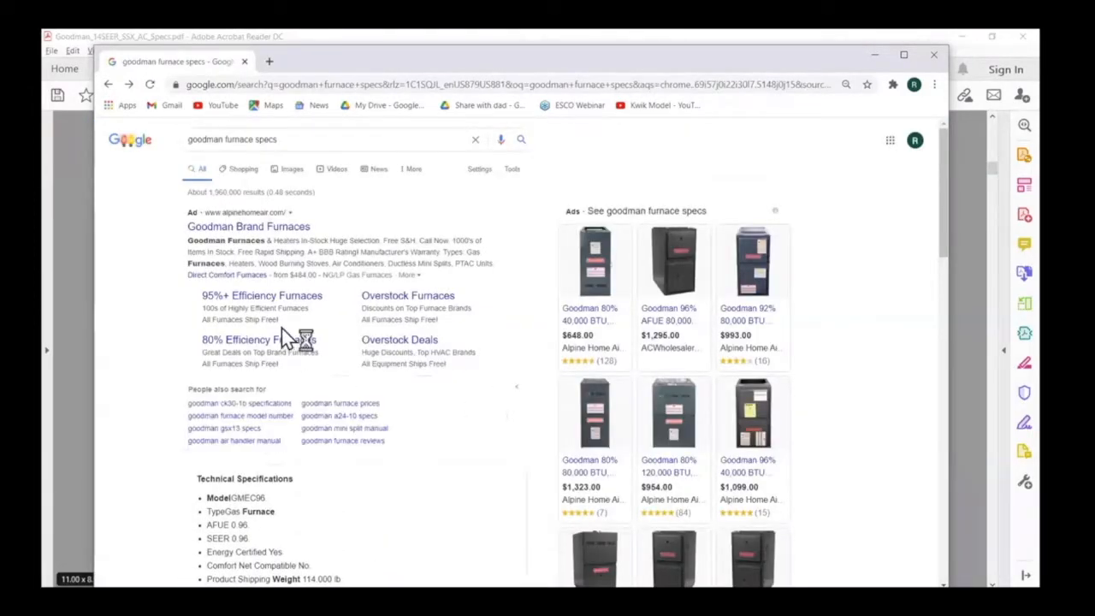
Open Goodman's GMES80 product page from the 80% AFUE gas furnaces search result.
scroll(514, 451, down, 4)
scroll(451, 434, down, 3)
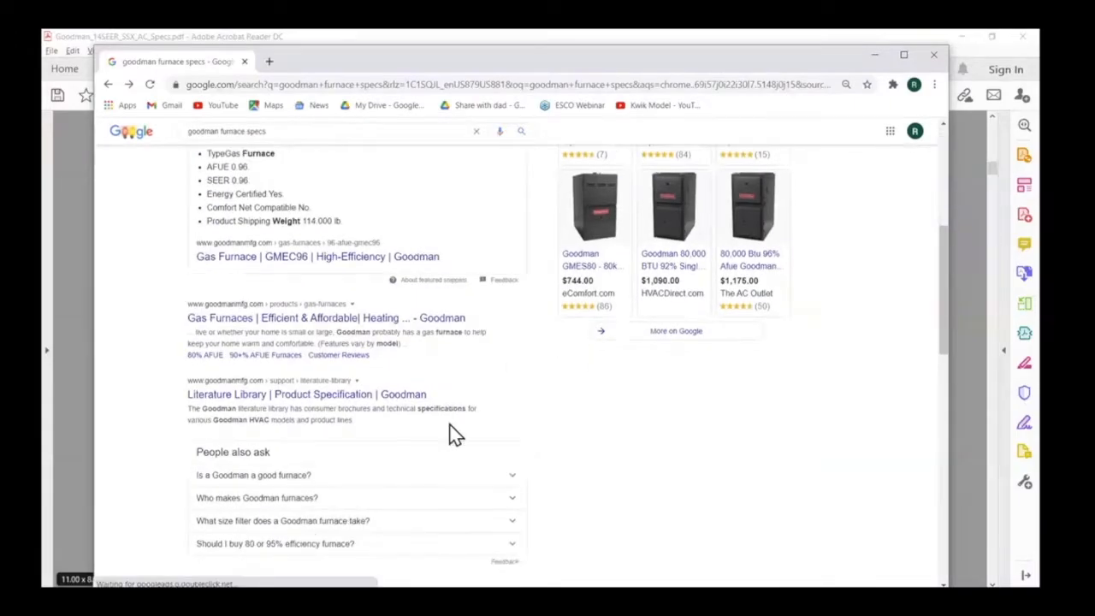
scroll(451, 435, down, 1)
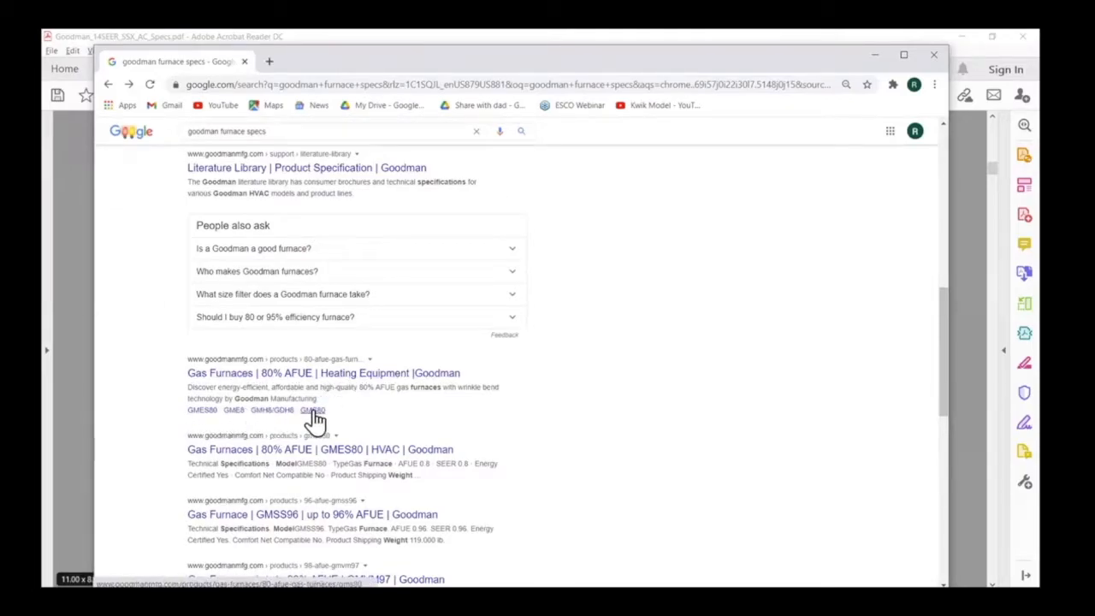
click(203, 412)
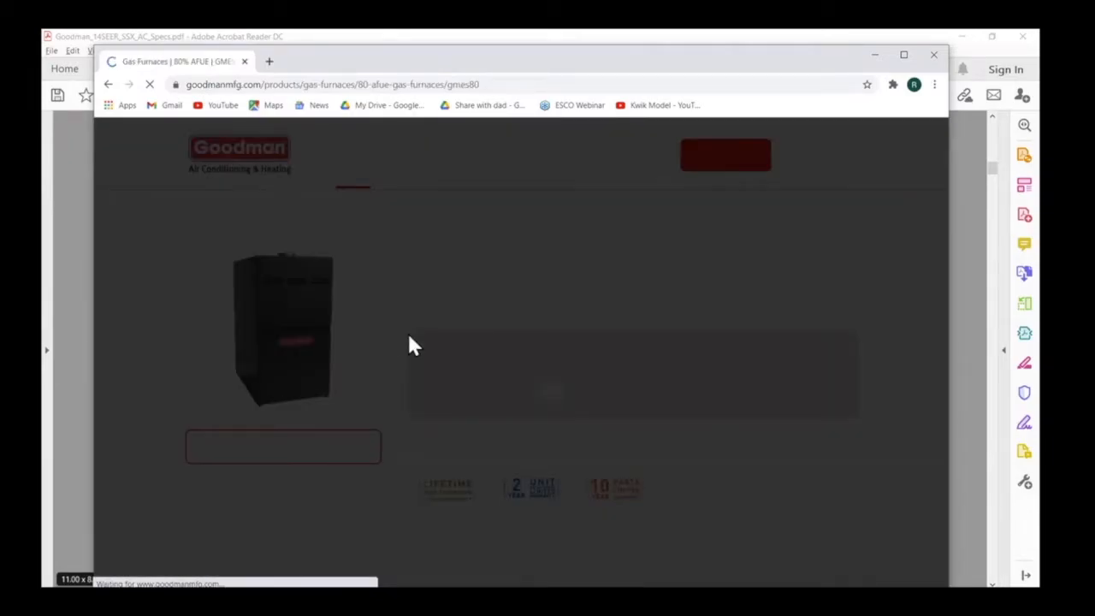
Look through the GMES80 furnace's features and technical specifications, and open its Dealer Specification Sheet.
scroll(542, 295, down, 2)
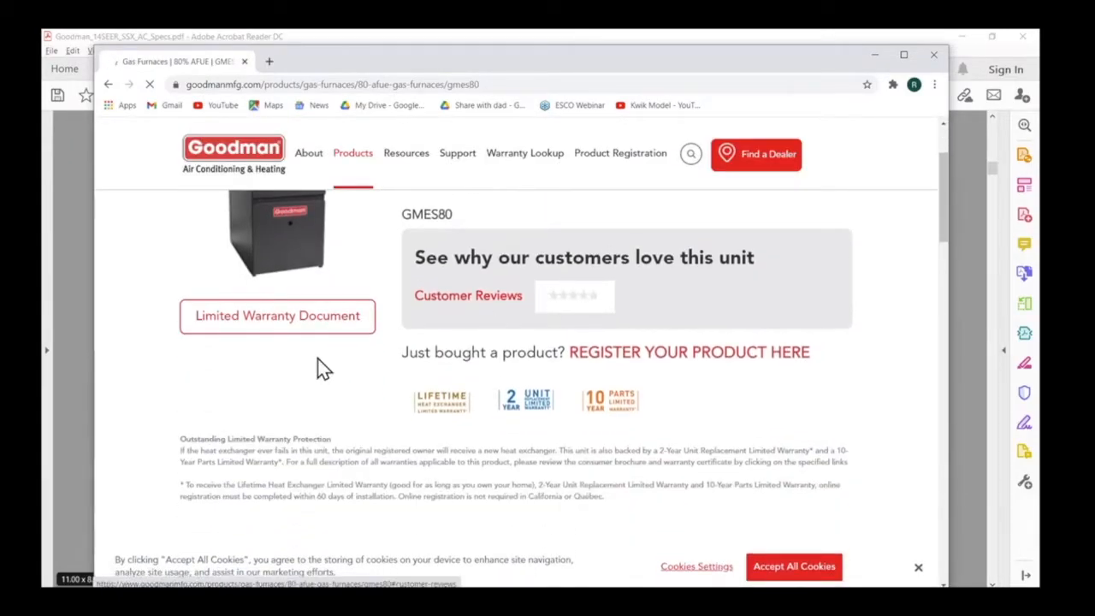
scroll(587, 299, down, 1)
scroll(581, 295, down, 4)
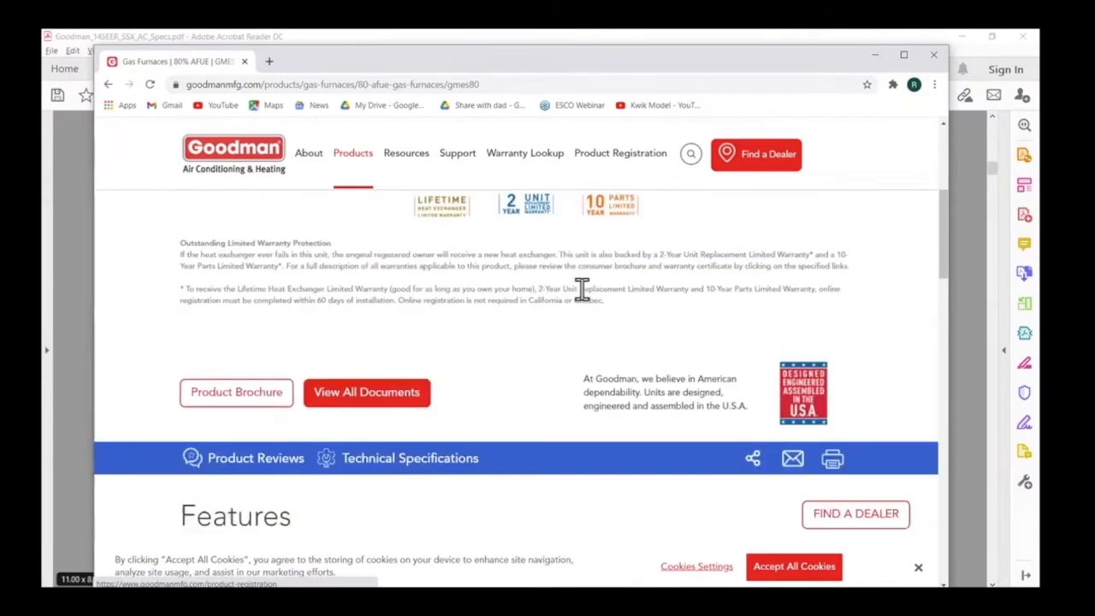
scroll(581, 295, down, 1)
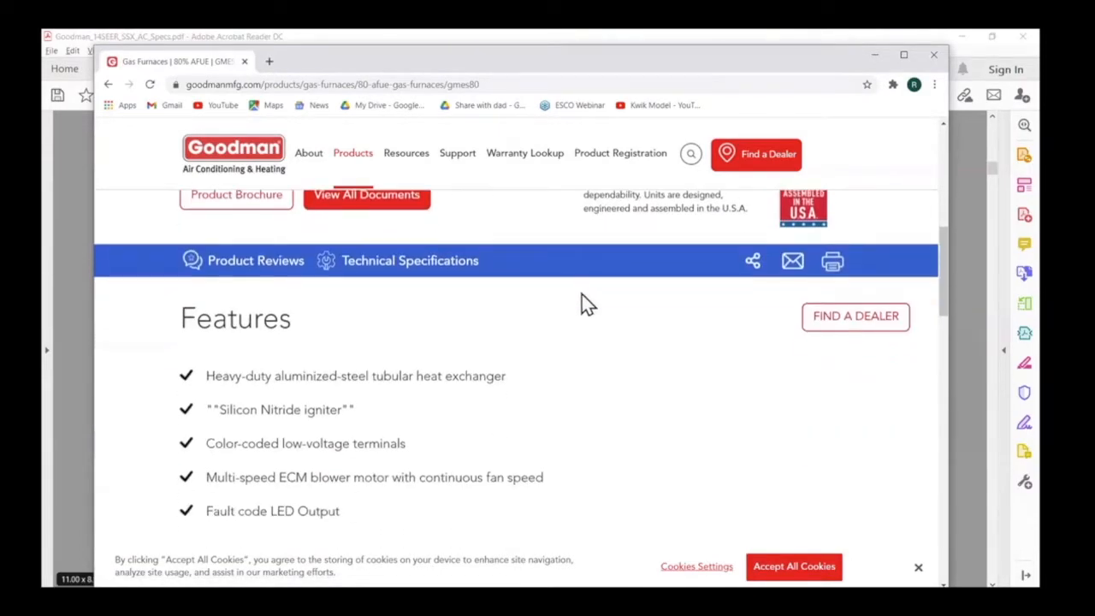
scroll(582, 296, down, 2)
scroll(580, 304, down, 5)
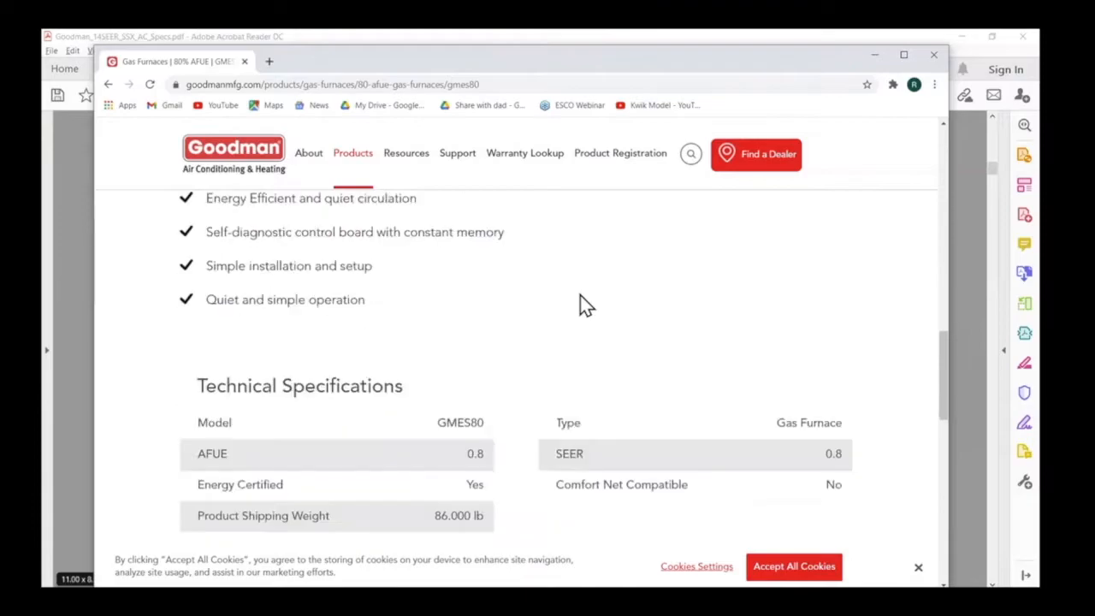
scroll(580, 303, down, 3)
scroll(580, 304, down, 6)
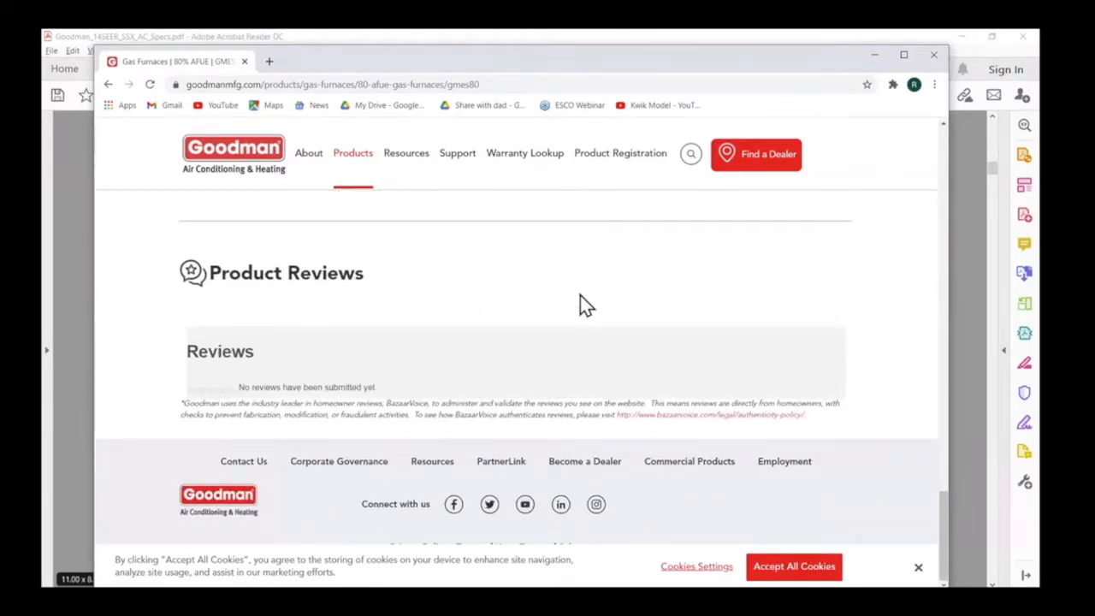
scroll(580, 304, up, 6)
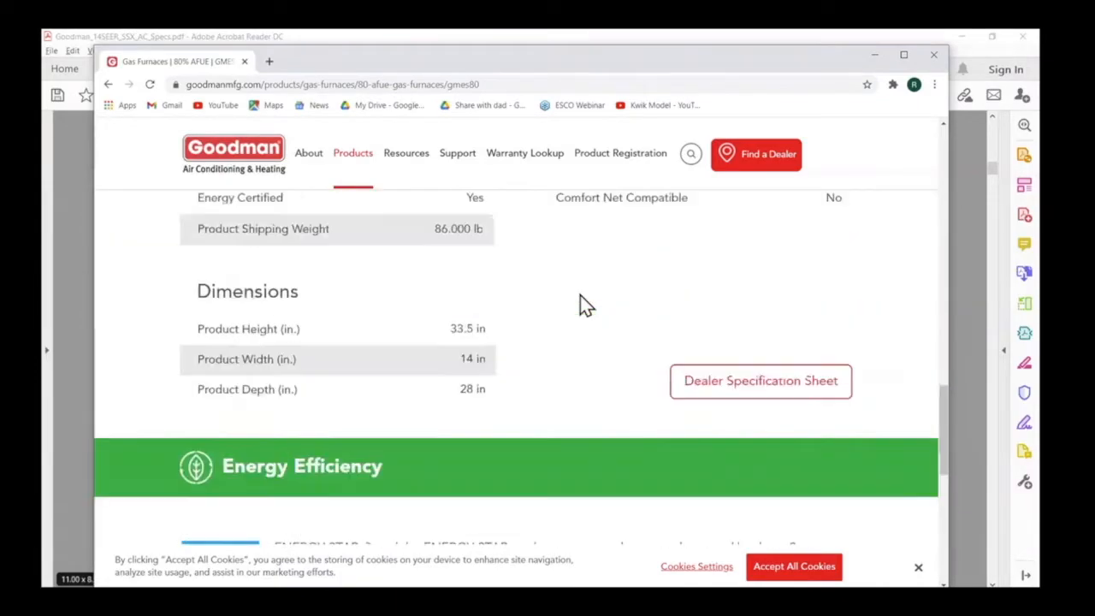
scroll(582, 347, up, 2)
scroll(584, 366, down, 1)
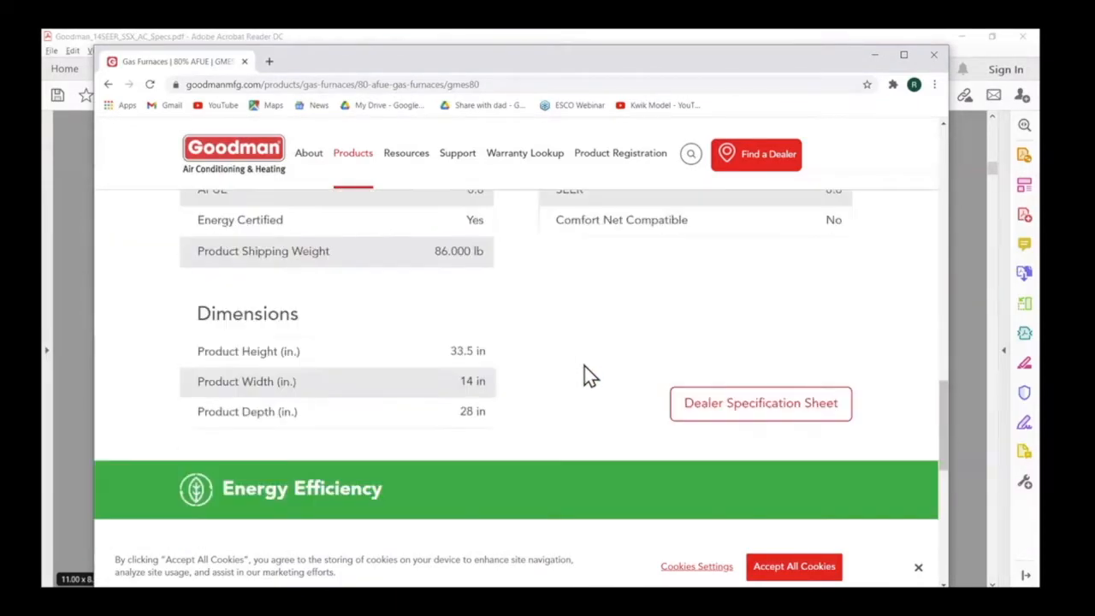
click(711, 410)
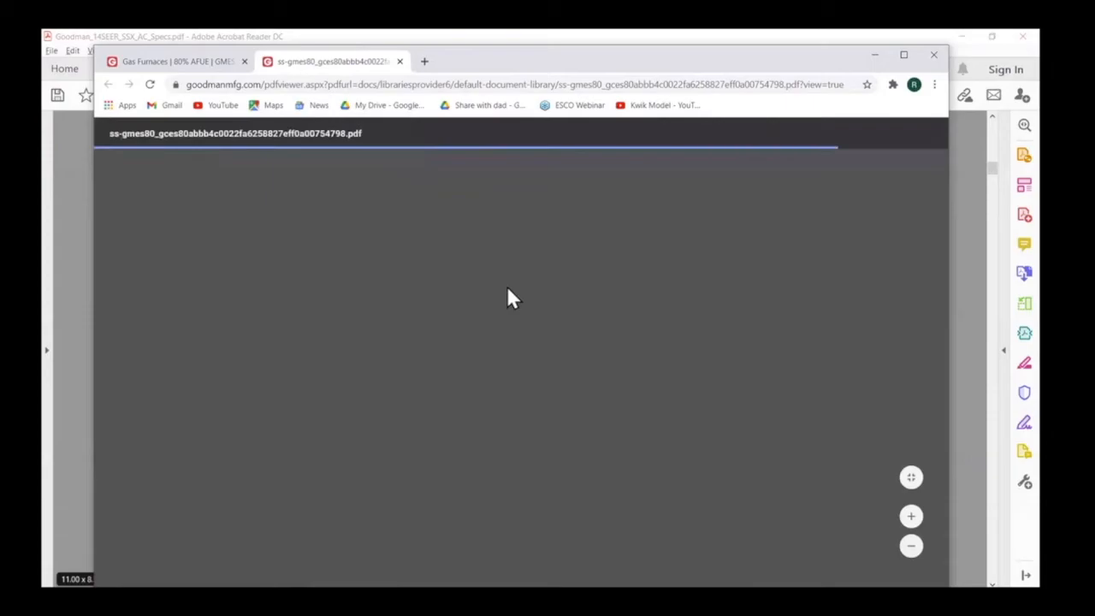
Highlight the Airflow Data entry in the contents list on the specification sheet's first page.
scroll(571, 325, down, 2)
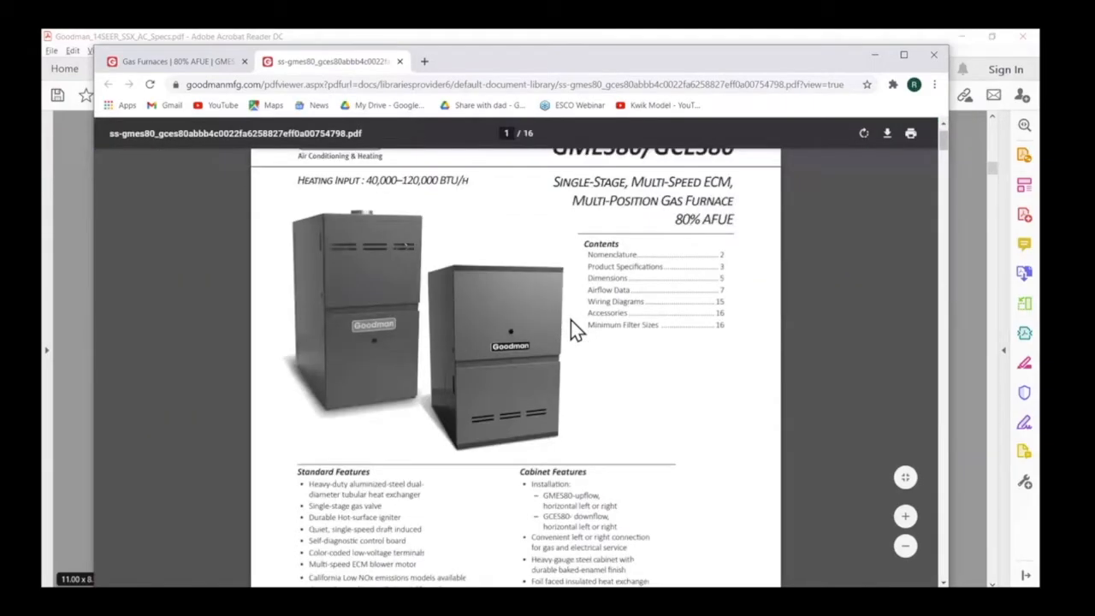
scroll(587, 349, up, 2)
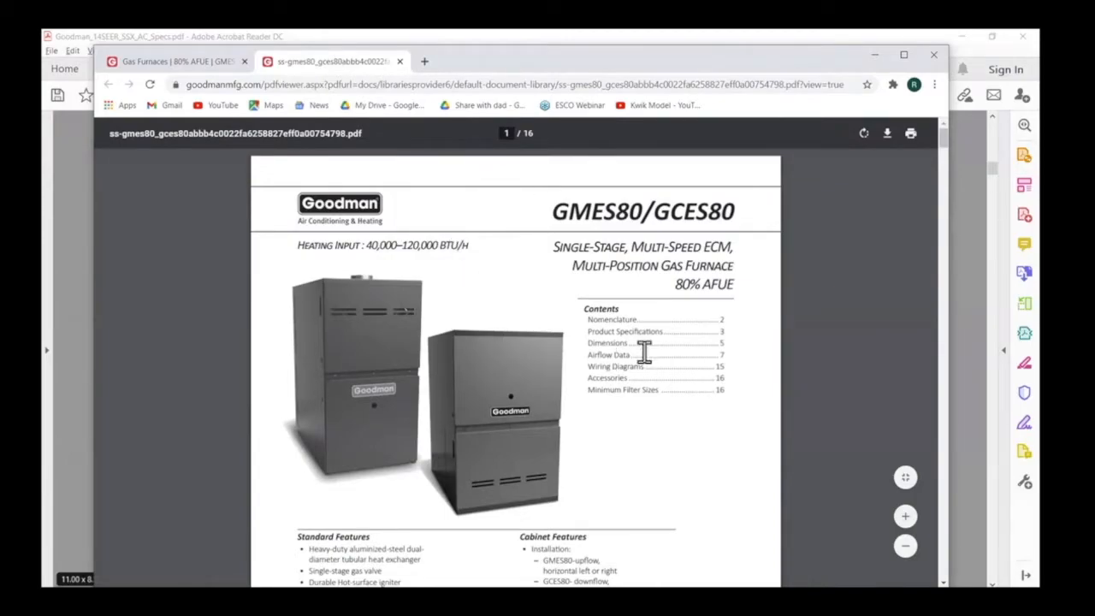
drag(587, 354, 732, 359)
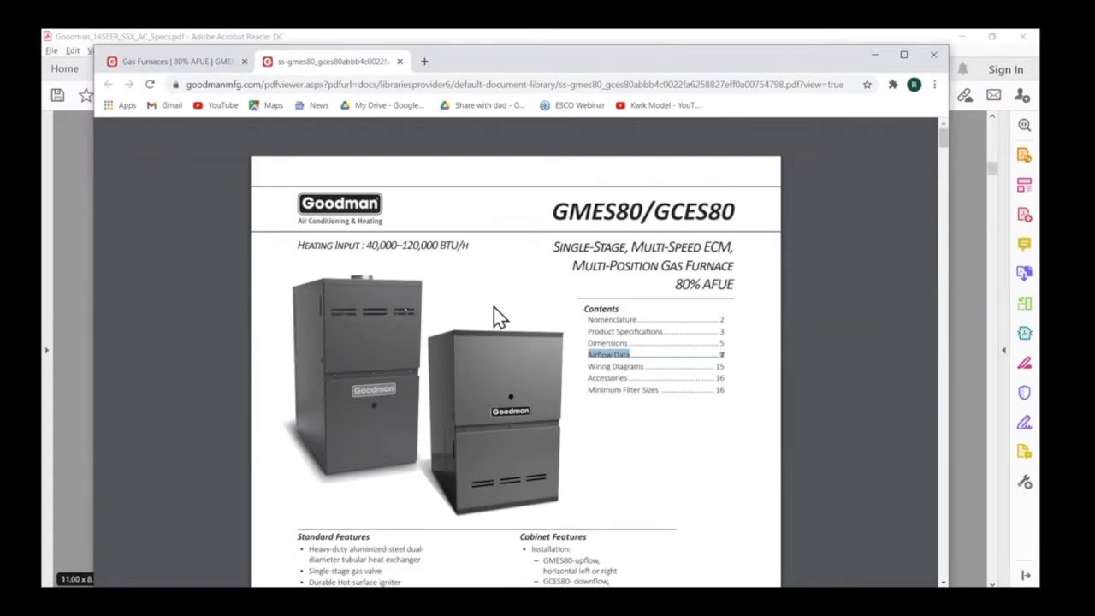
Find the GMES80 Heating Airflow Data table of CFM and temperature rise versus external static pressure.
scroll(483, 350, down, 3)
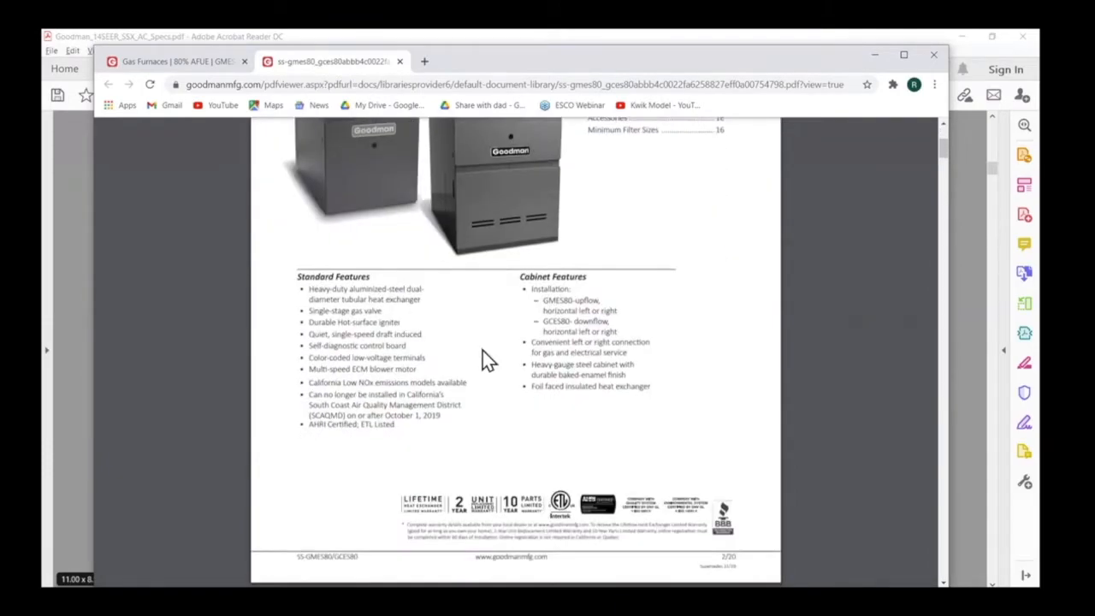
scroll(483, 349, up, 5)
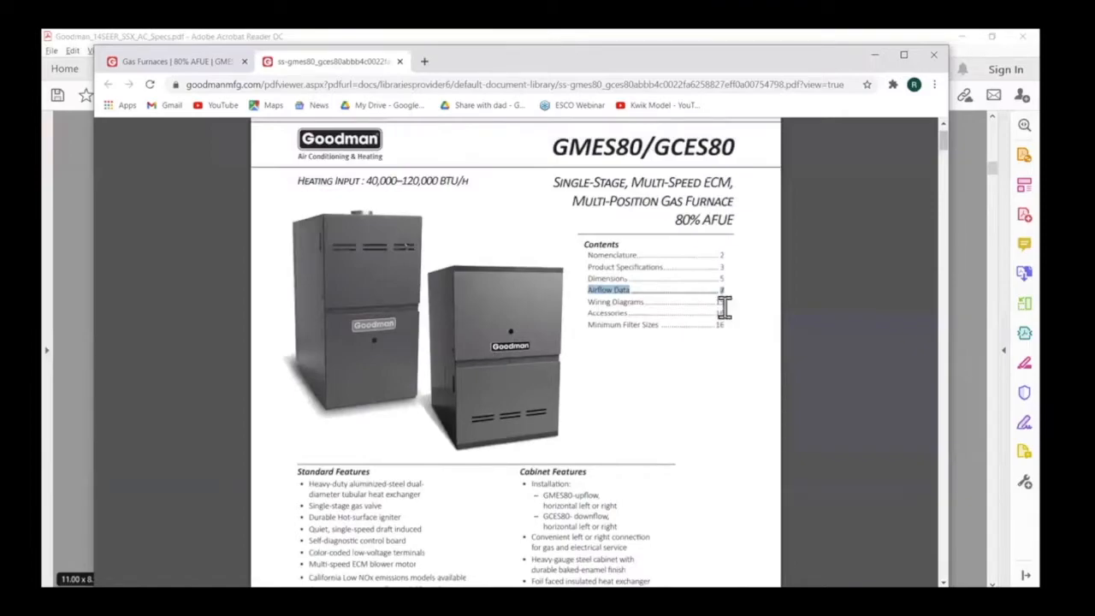
scroll(535, 392, down, 20)
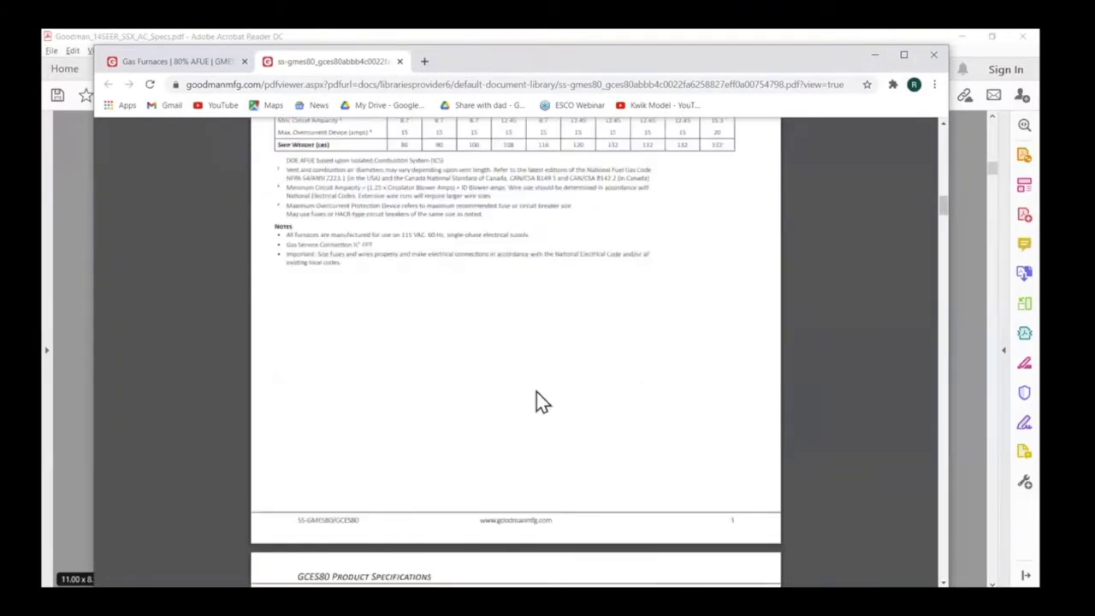
scroll(535, 389, down, 10)
scroll(536, 389, up, 5)
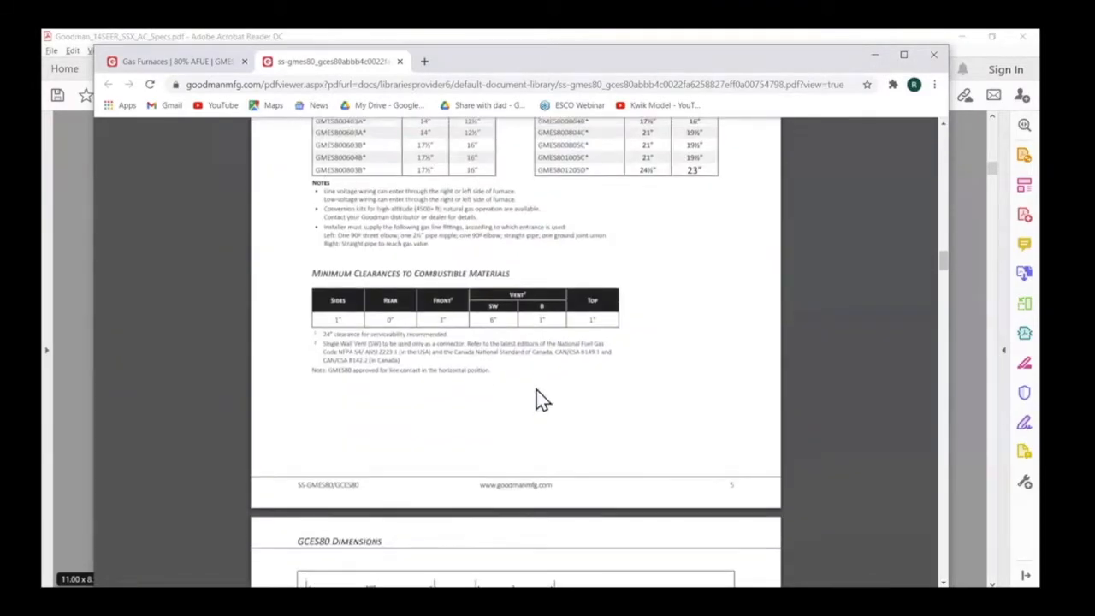
scroll(372, 383, down, 6)
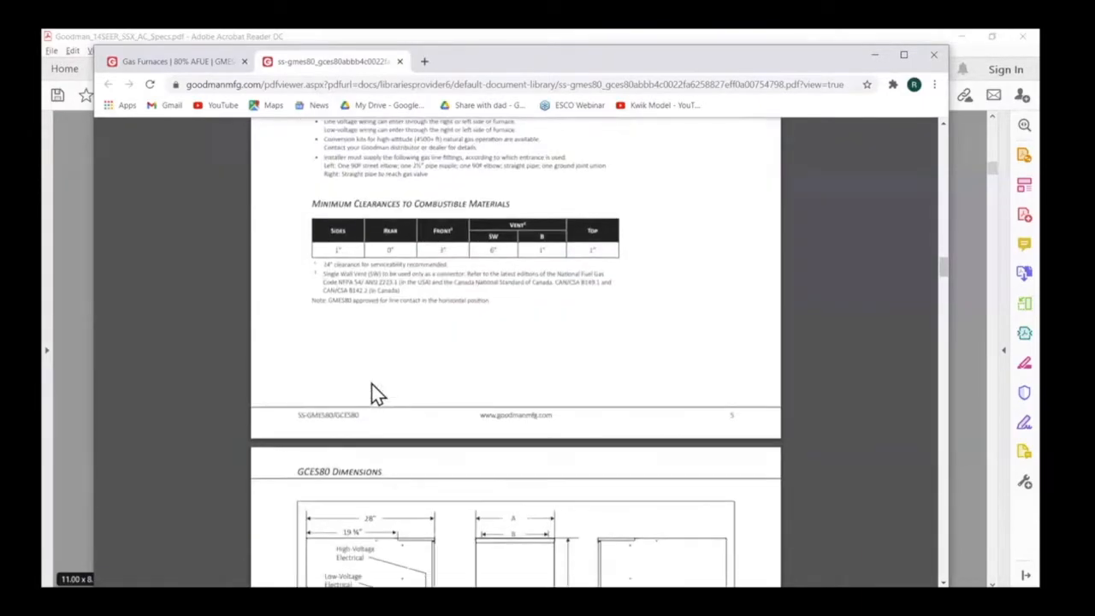
scroll(372, 383, down, 6)
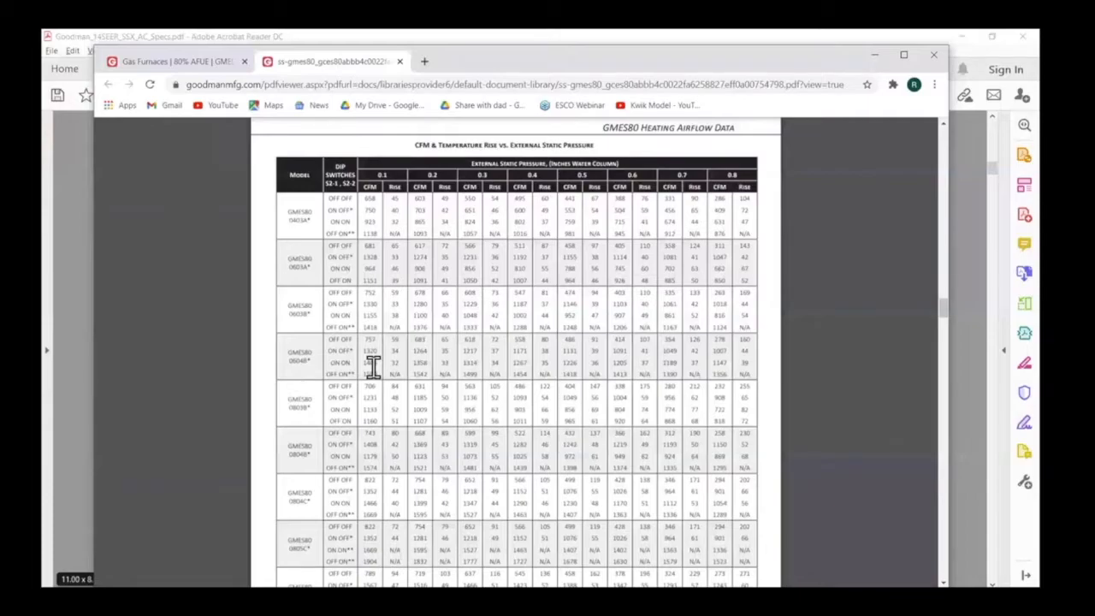
Examine the GMES80 0403A furnace's CFM values at 0.5 inches external static pressure for its DIP switch settings.
scroll(421, 256, up, 2)
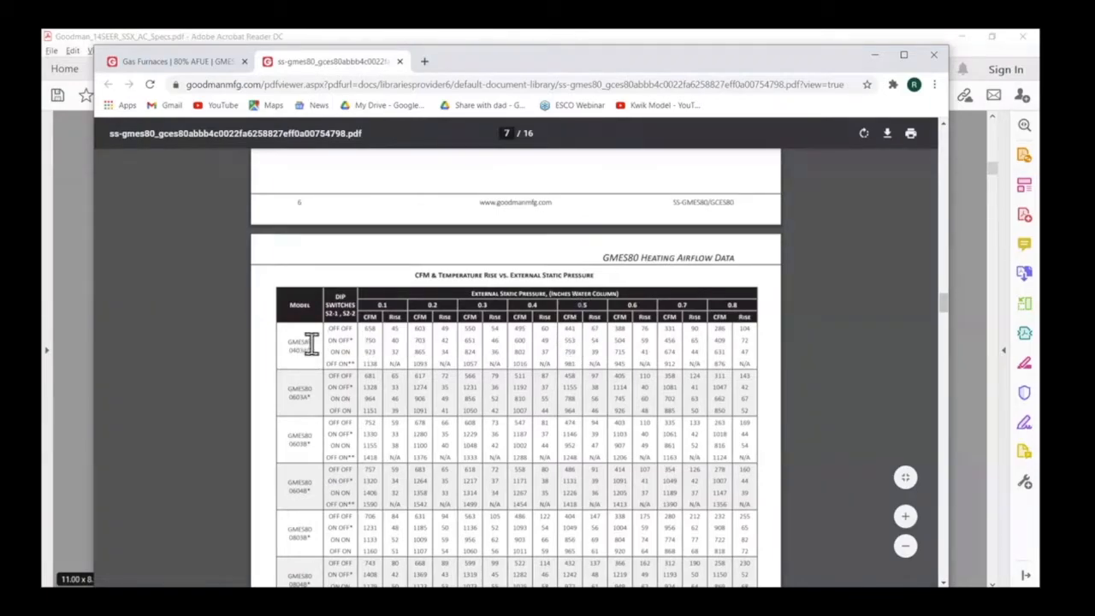
scroll(303, 370, down, 1)
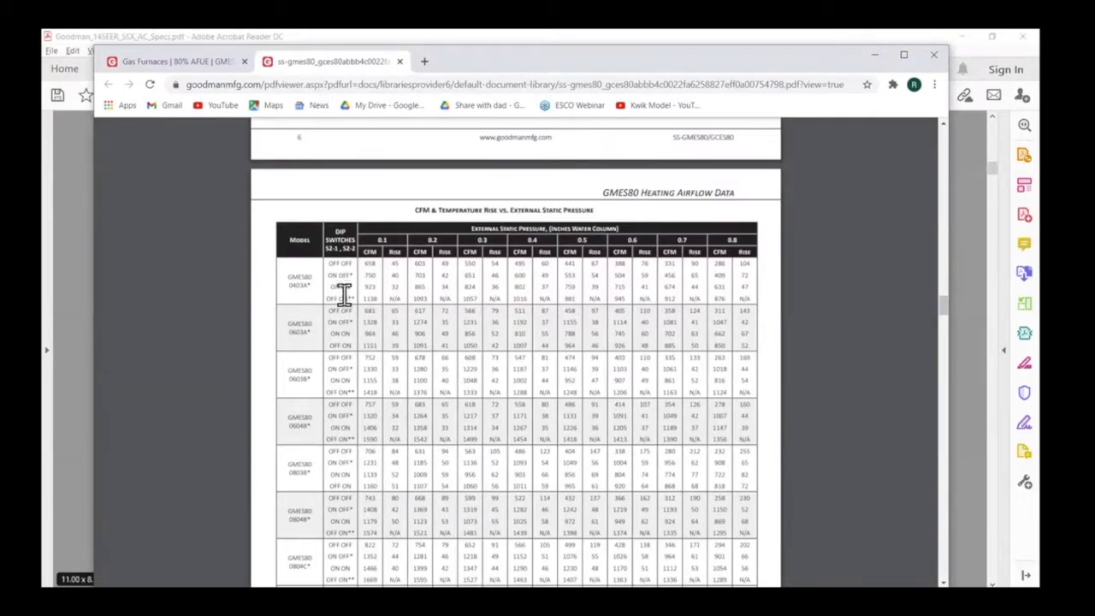
double_click(569, 298)
click(570, 290)
double_click(570, 276)
scroll(567, 370, down, 1)
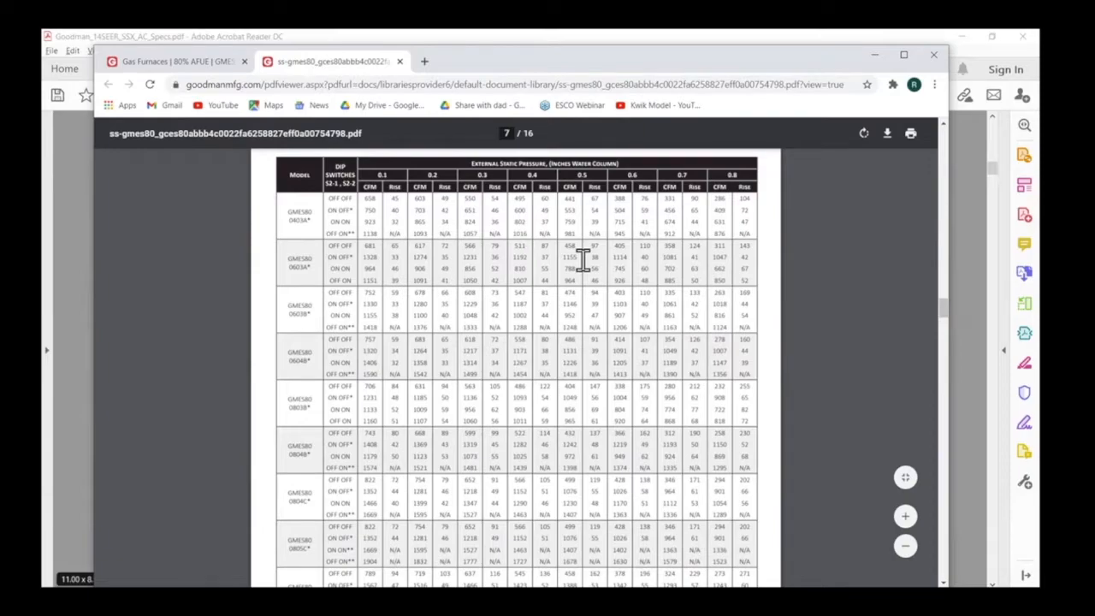
scroll(529, 341, up, 1)
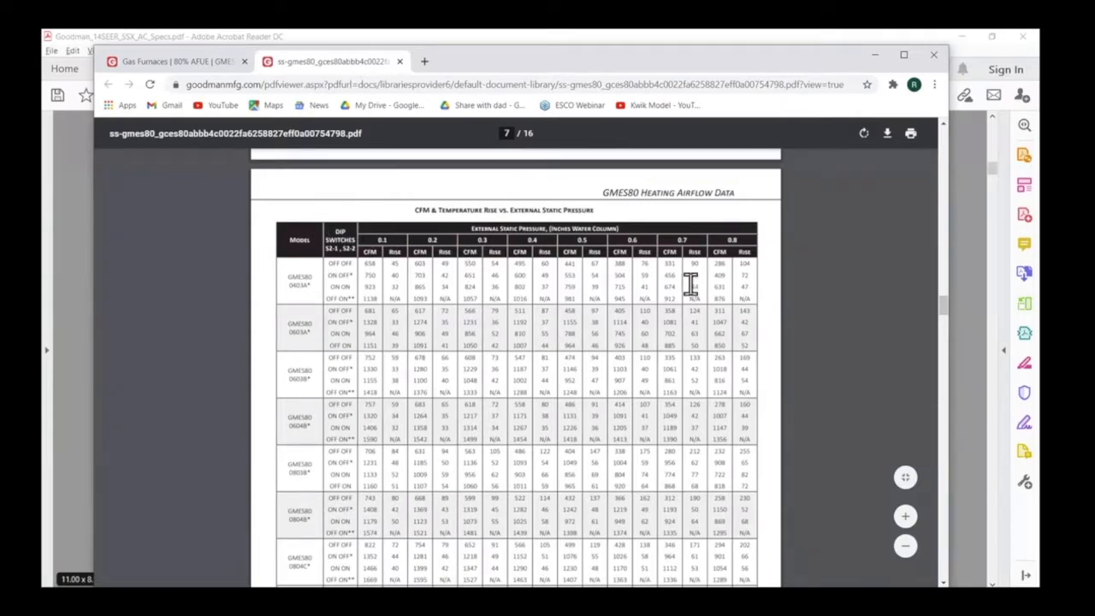
scroll(652, 294, up, 1)
scroll(653, 294, down, 1)
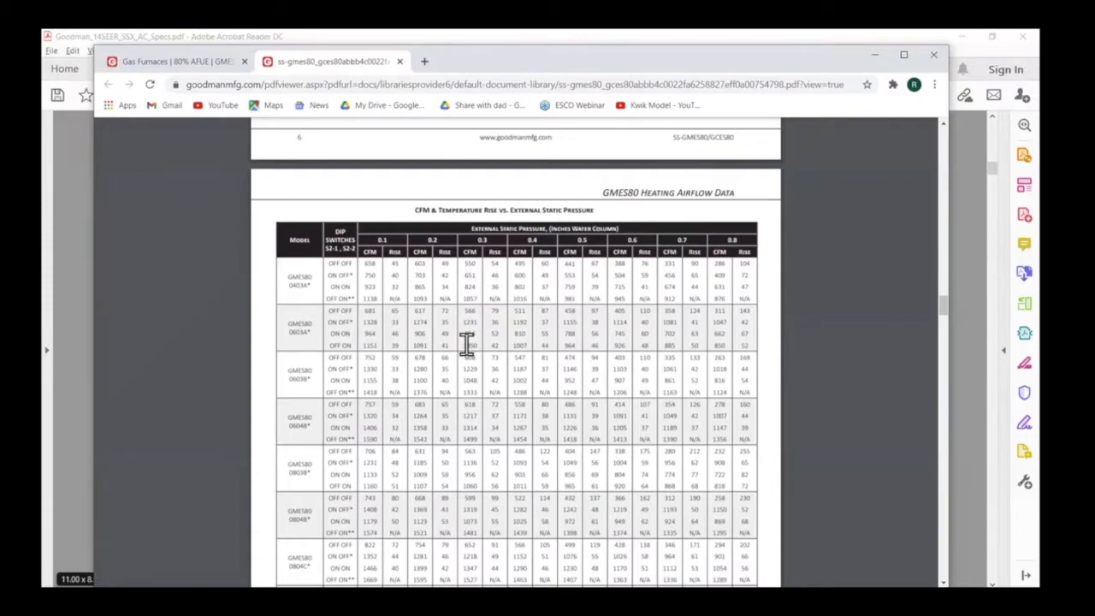
Look through the whole GMES80 Heating Airflow Data table down to its notes, and close the browser window.
scroll(539, 313, up, 1)
scroll(540, 315, up, 5)
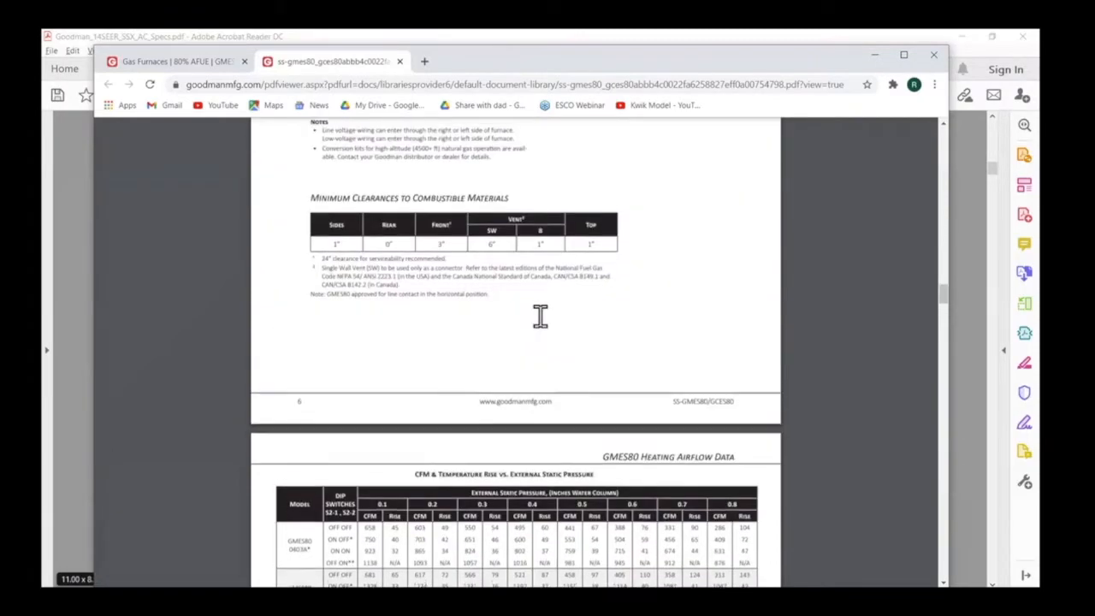
scroll(540, 315, down, 6)
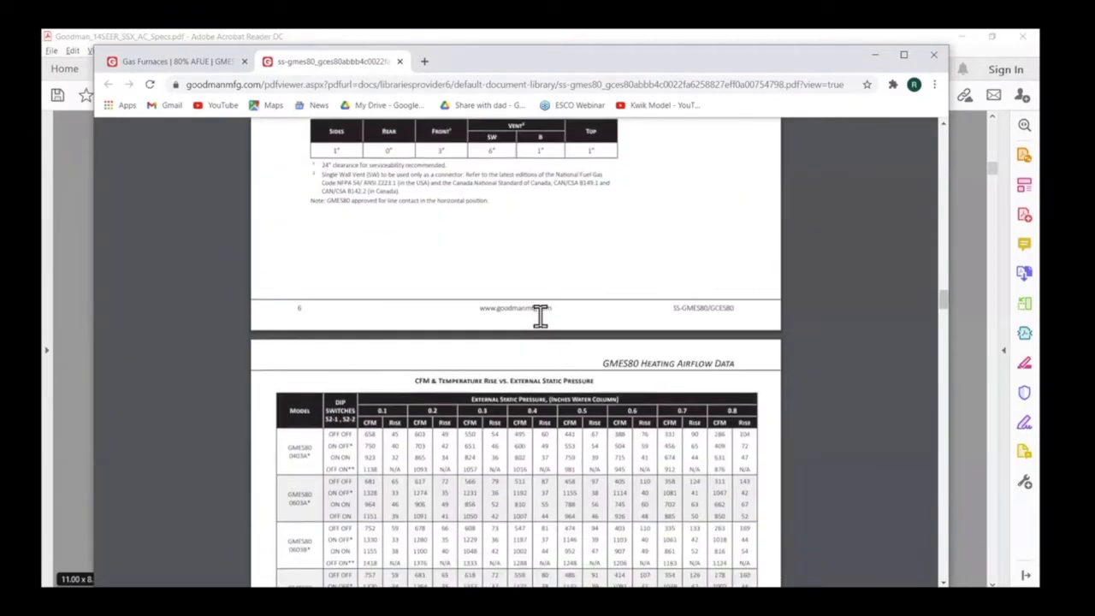
scroll(539, 315, down, 1)
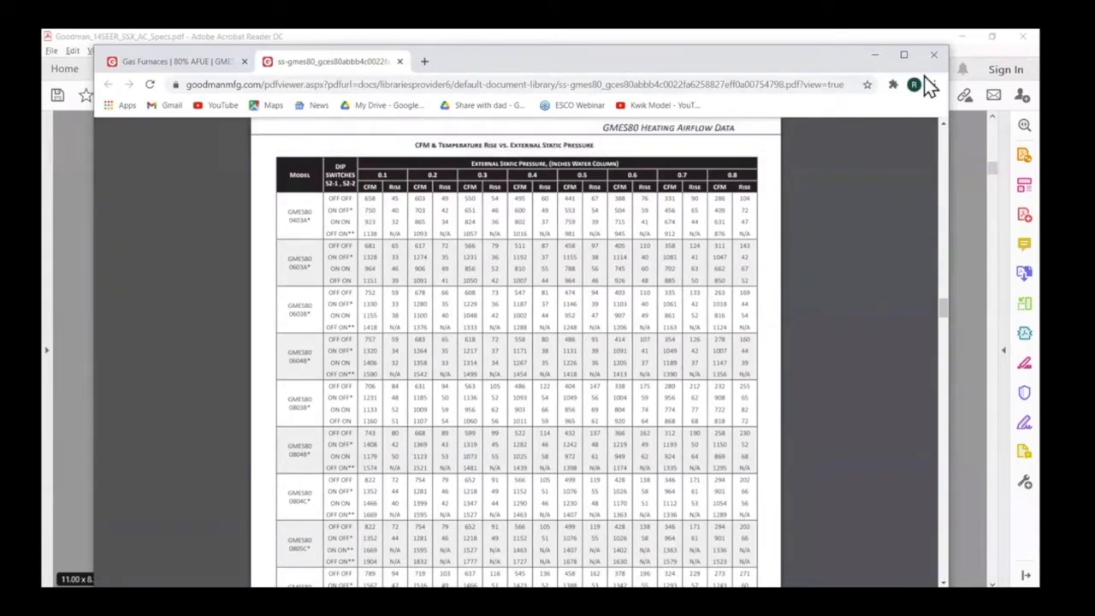
drag(715, 56, 708, 129)
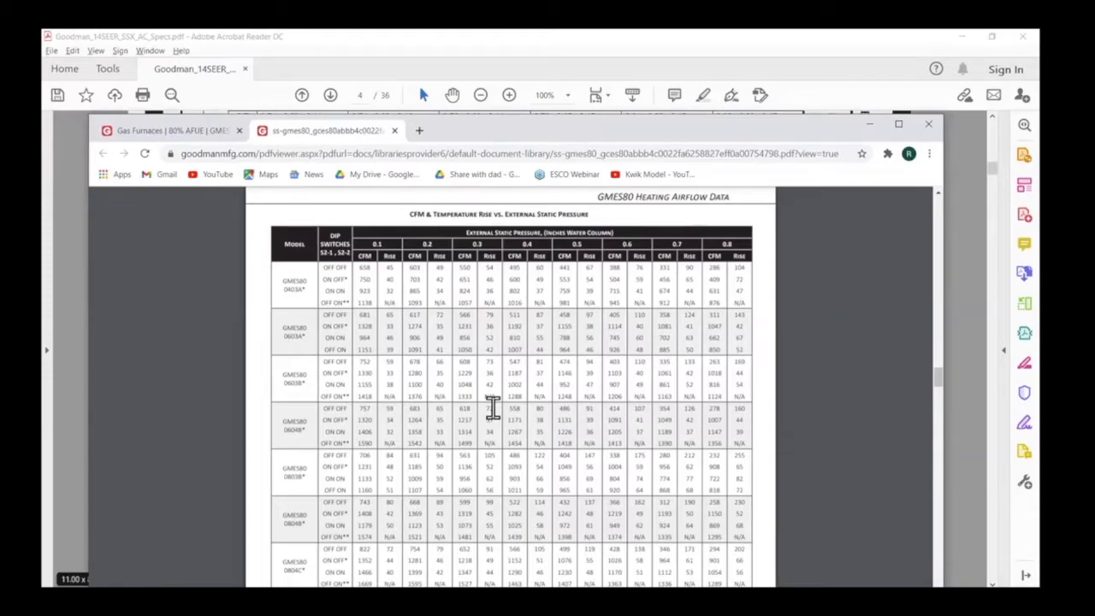
scroll(493, 408, down, 3)
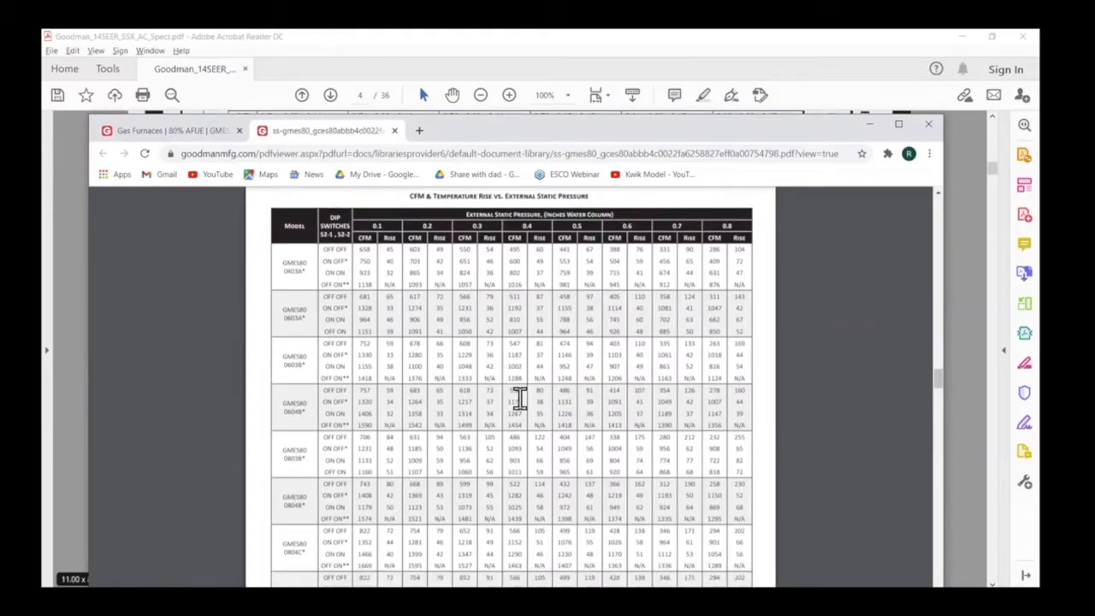
scroll(545, 359, down, 2)
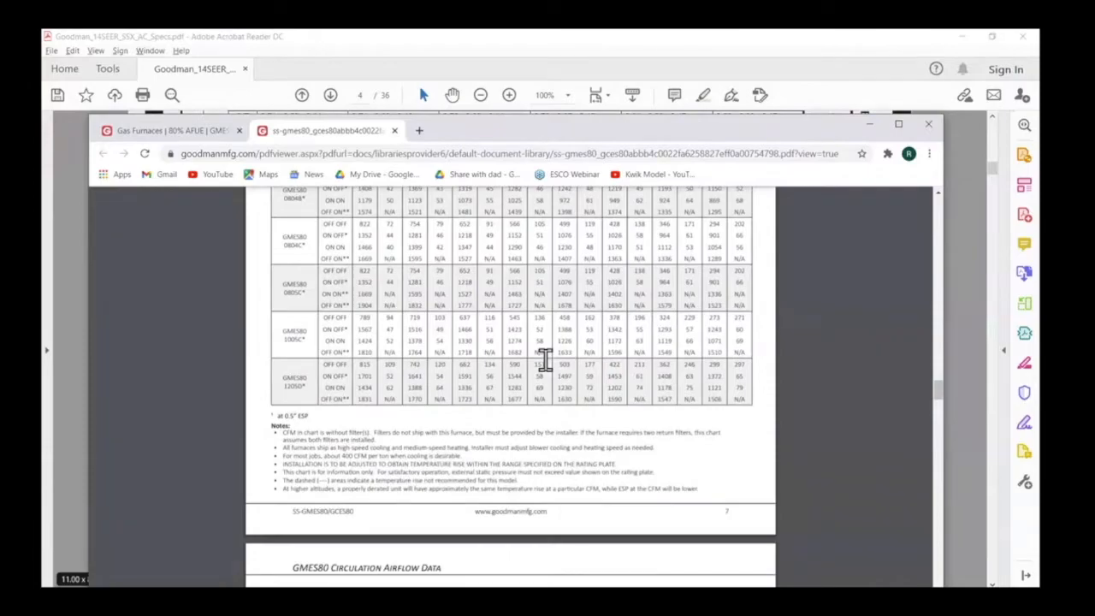
drag(579, 134, 575, 167)
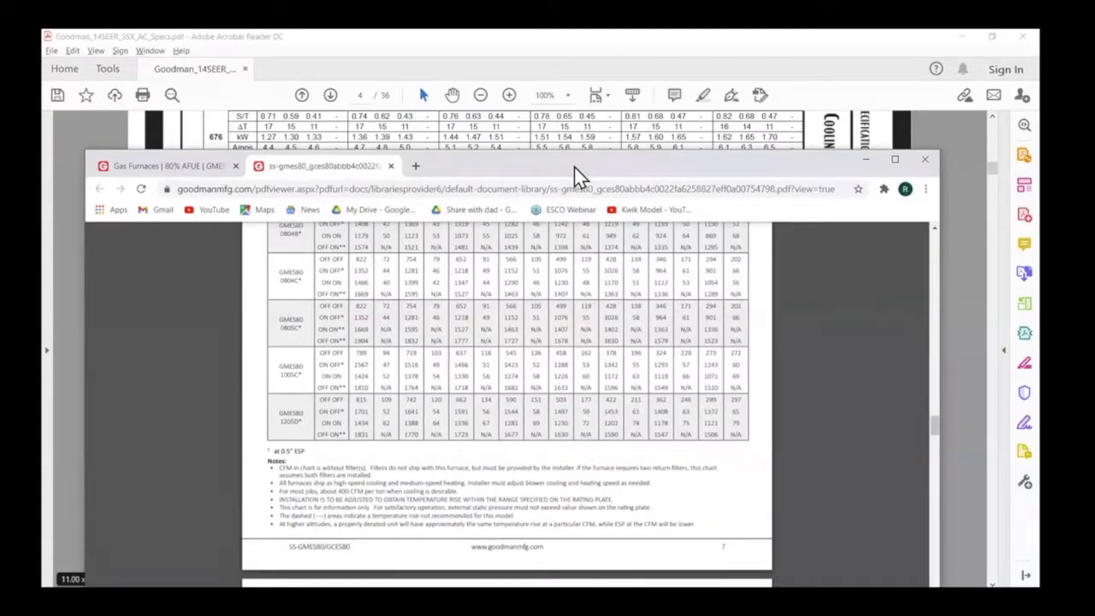
drag(574, 167, 574, 71)
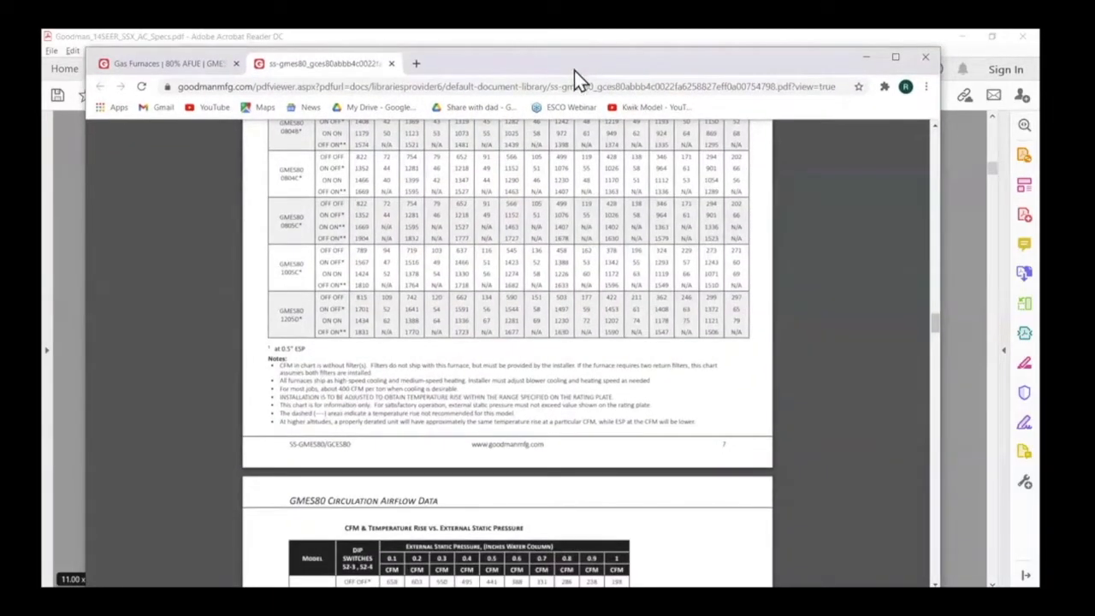
scroll(537, 256, up, 6)
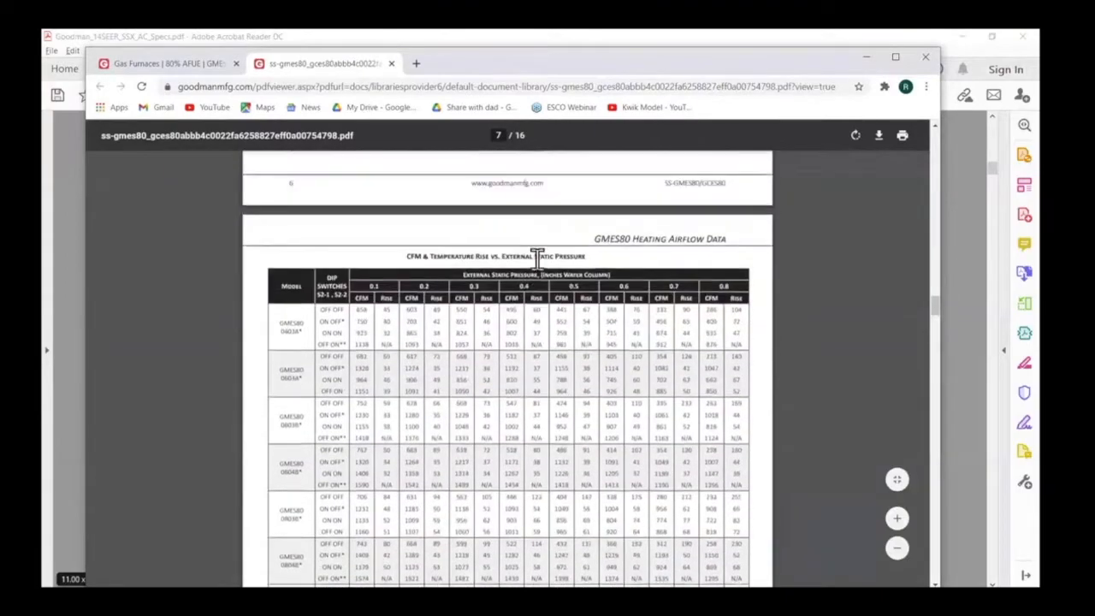
scroll(537, 257, down, 1)
scroll(536, 261, down, 2)
scroll(535, 264, up, 4)
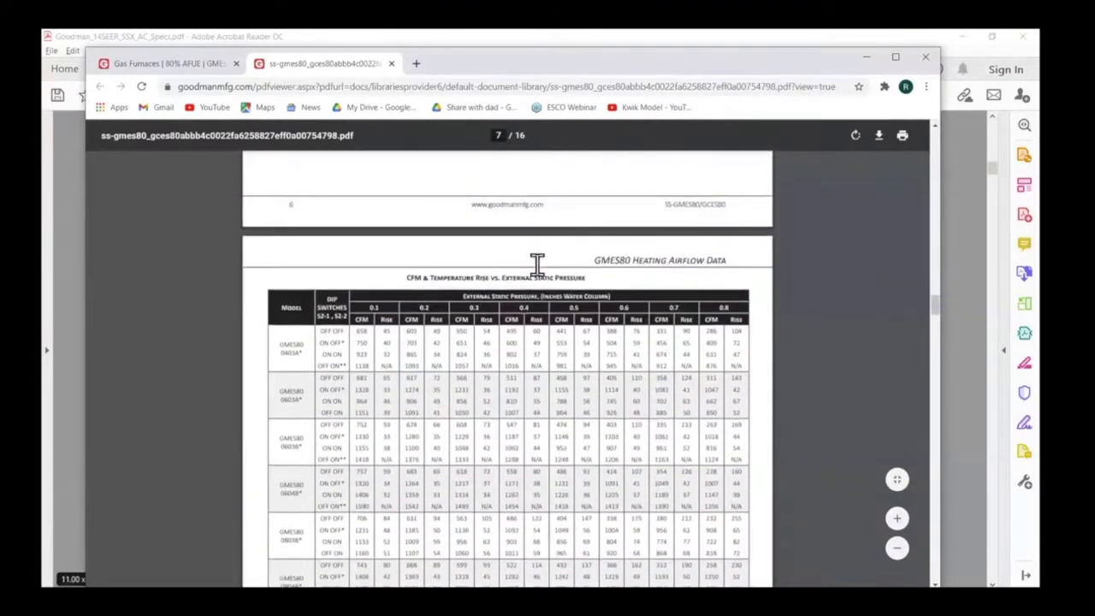
scroll(501, 395, down, 4)
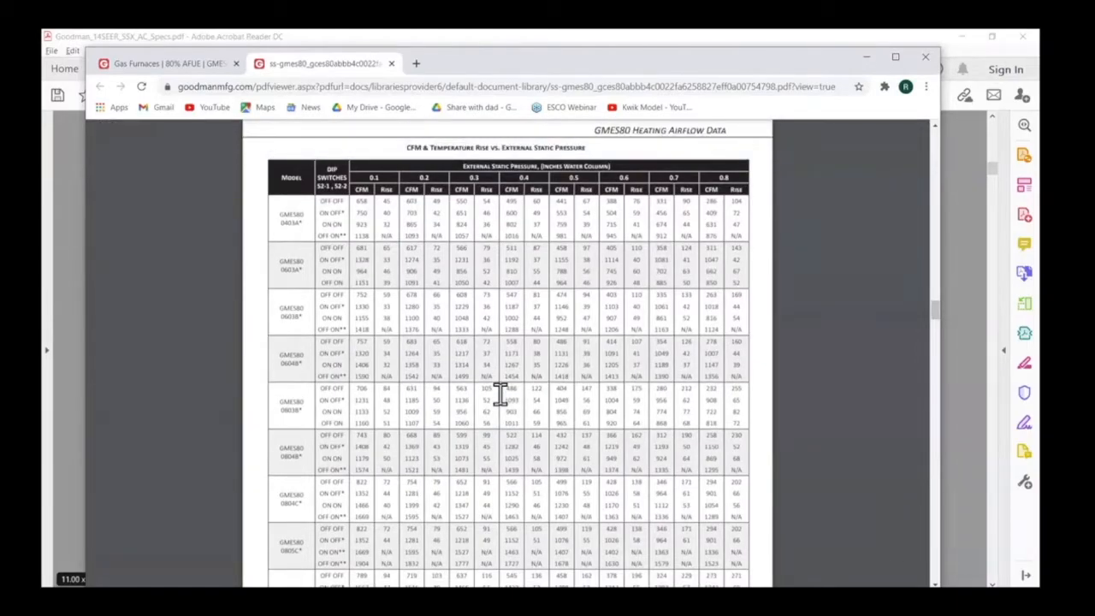
drag(521, 62, 538, 64)
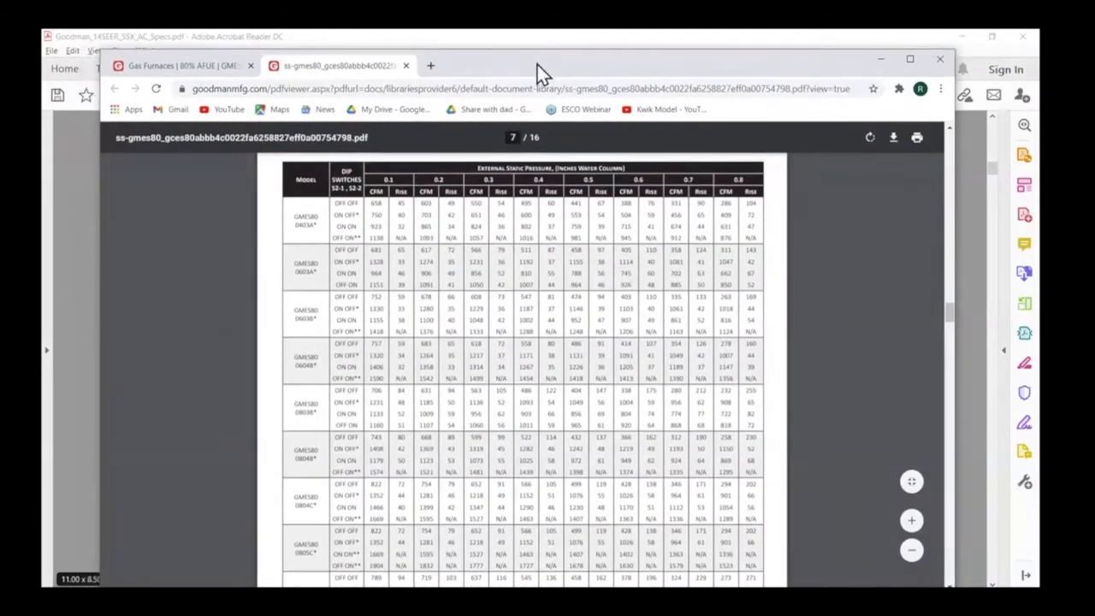
click(941, 59)
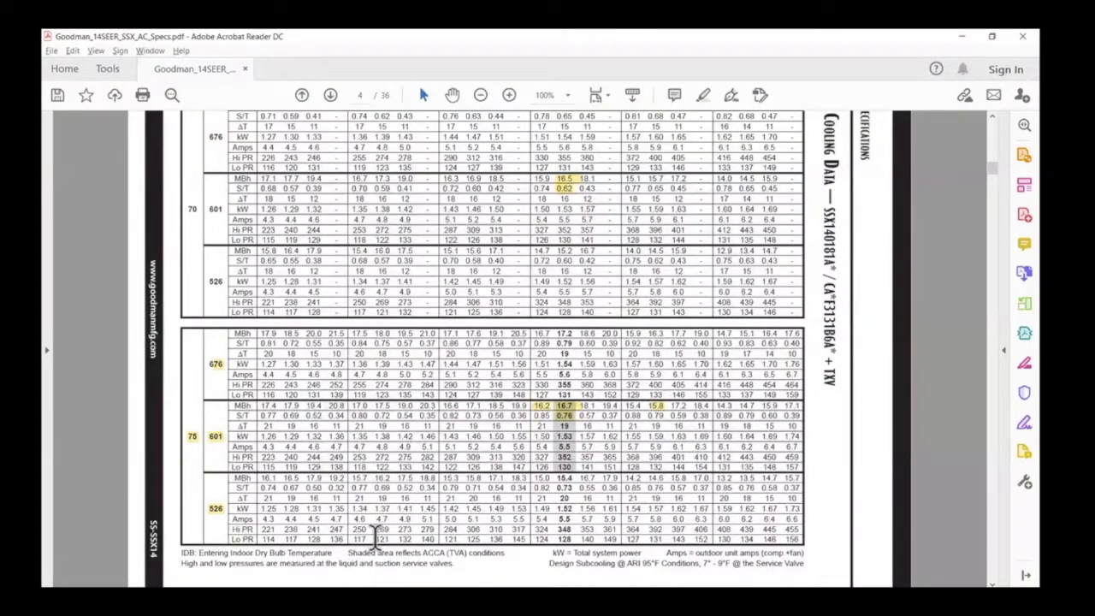
Switch to KwikModel and show the Duct Types library with its roughness values.
key(alt+Tab)
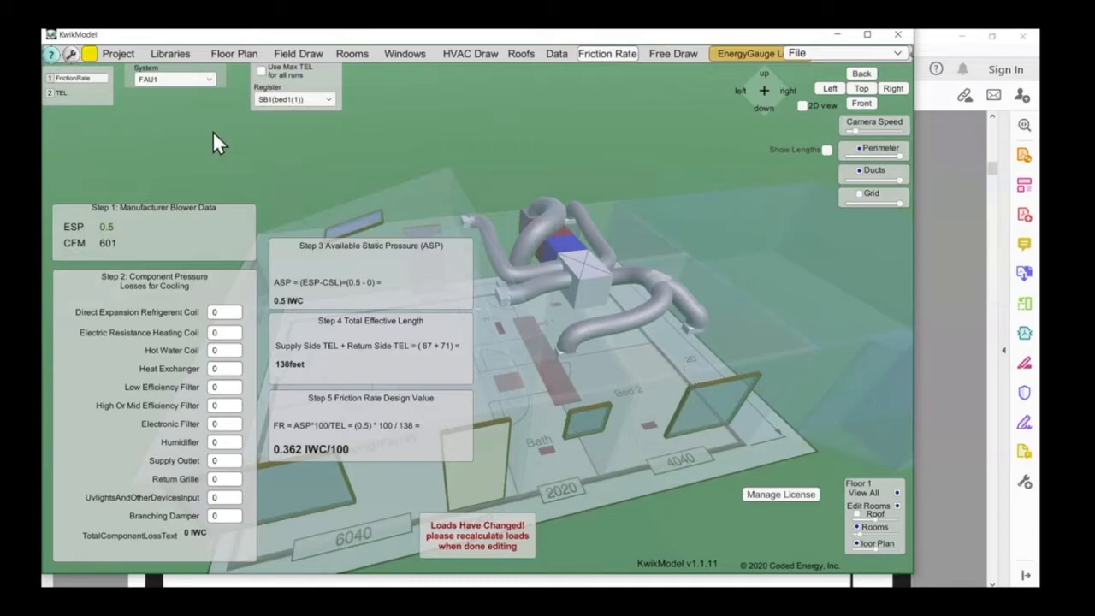
click(173, 60)
click(96, 123)
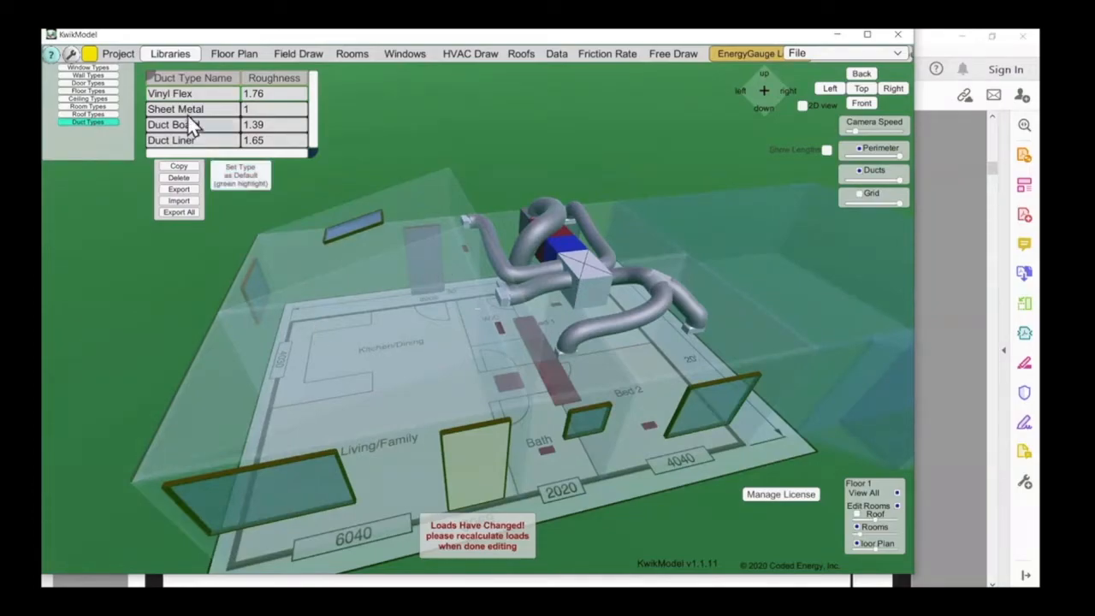
Show the data table for ducts and check the duct type choices available for supply SB1.
click(553, 56)
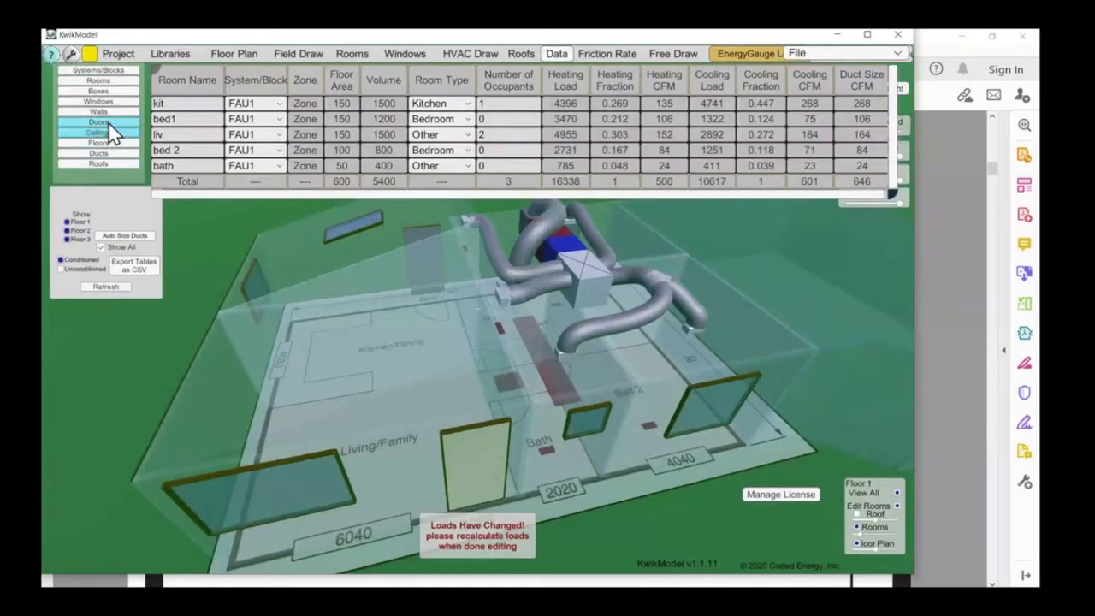
click(101, 133)
click(103, 153)
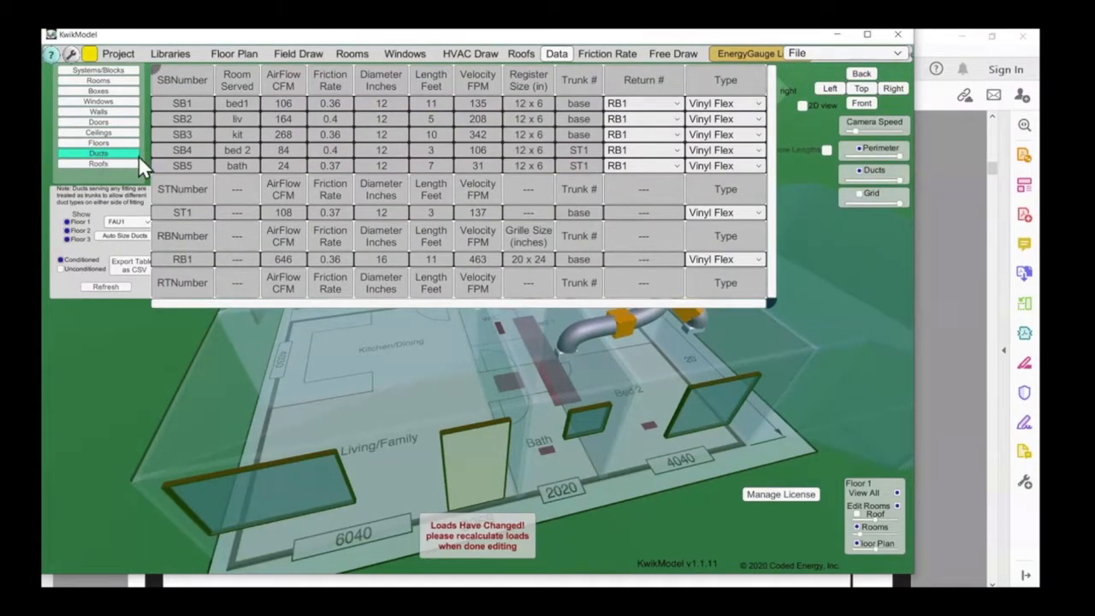
click(729, 102)
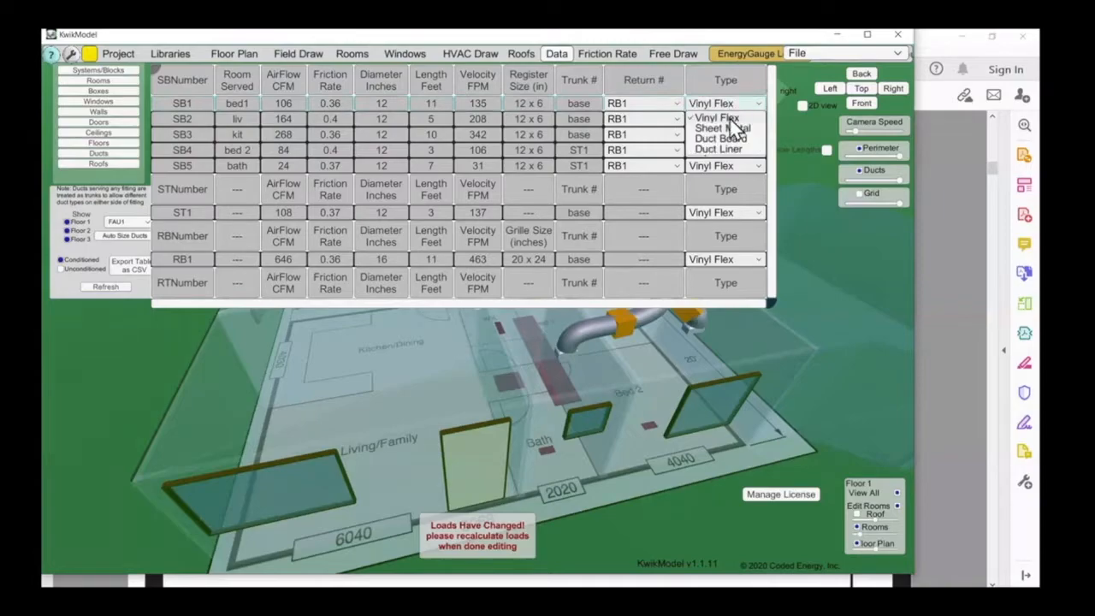
click(733, 106)
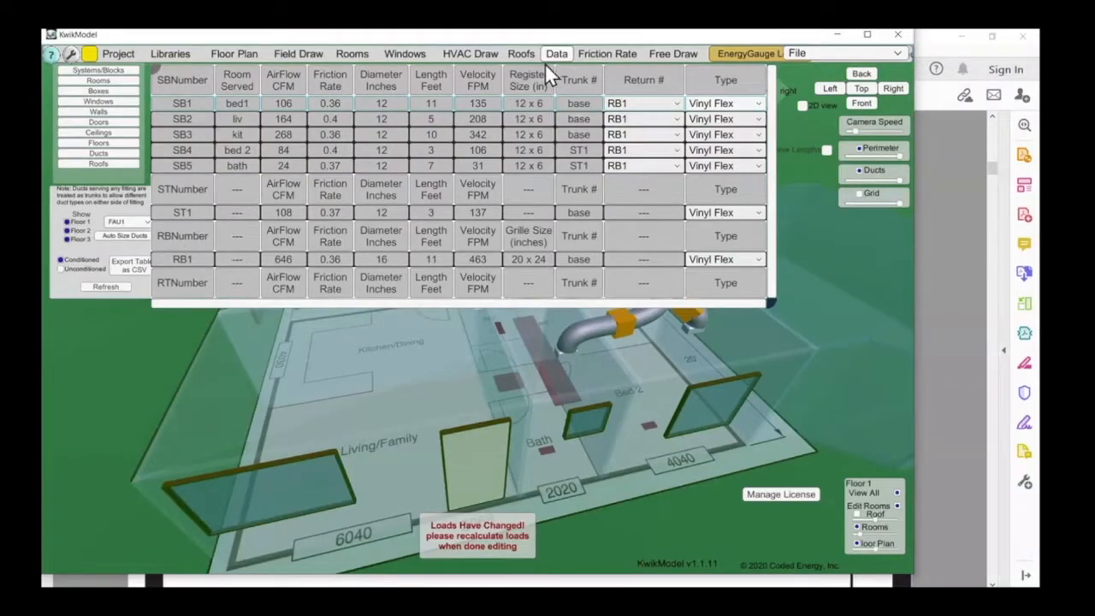
Return to the friction rate calculation and set the Direct Expansion Refrigerant Coil pressure loss to .25.
click(606, 54)
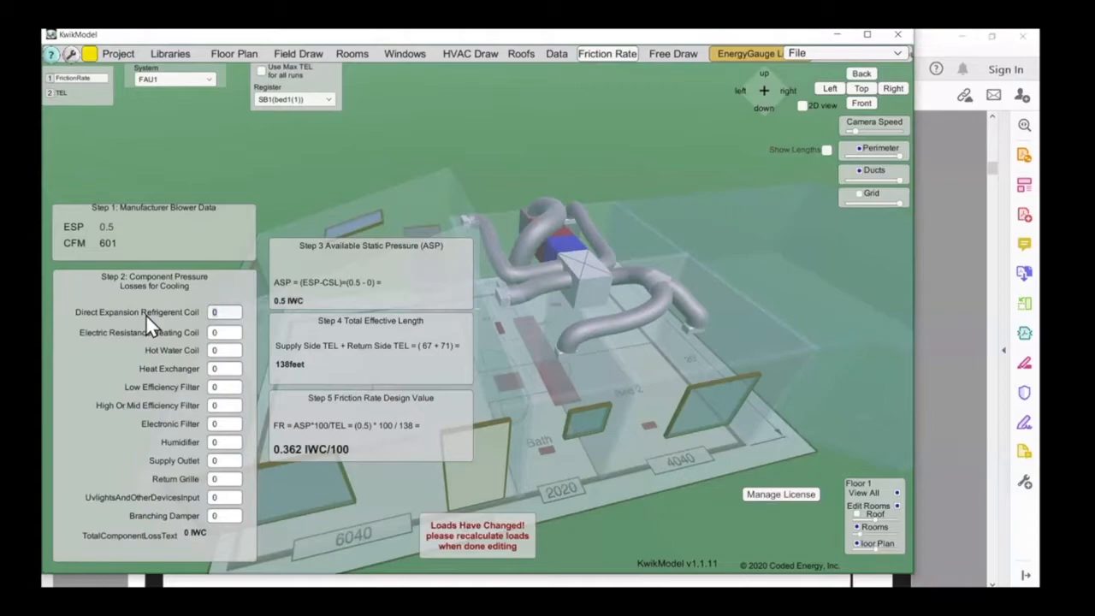
key(BackSpace)
text(.25)
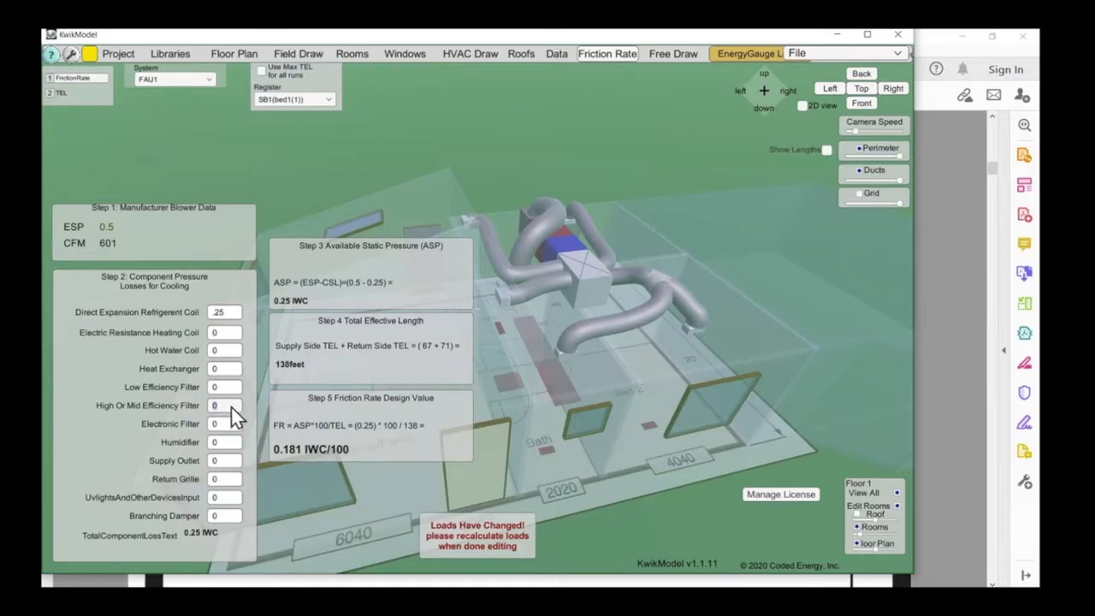
Set the component pressure losses to .08 for the High Or Mid Efficiency Filter and .03 each for Supply Outlet and Return Grille.
text(8)
click(225, 465)
key(BackSpace)
text(.03)
click(228, 482)
text(.03)
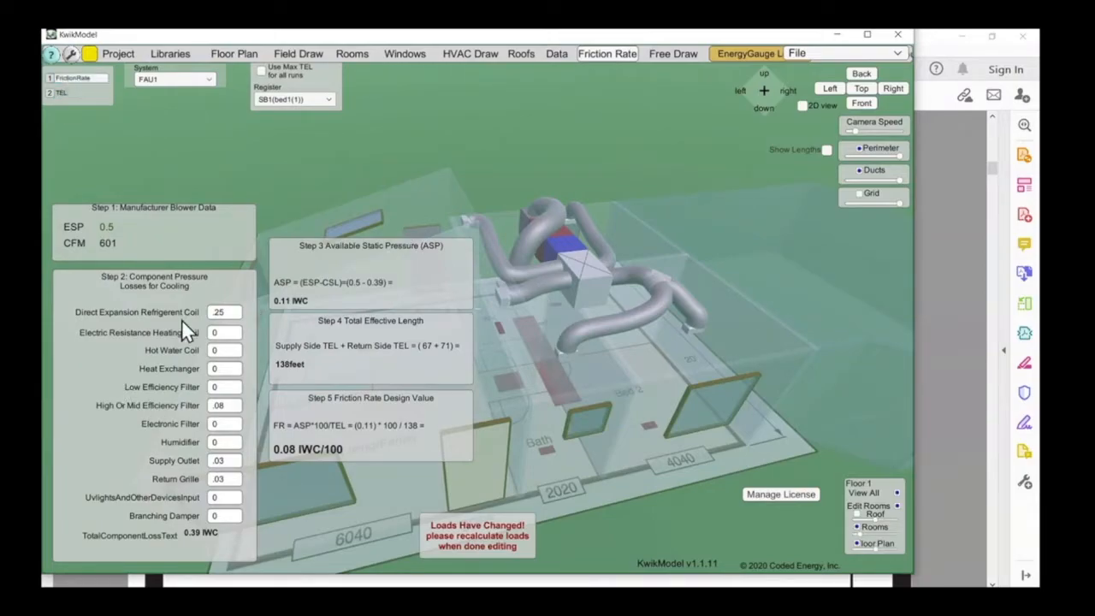
Show the TEL table and enlarge it so every supply and return run row fits, keeping the ducts in view beside it.
click(60, 93)
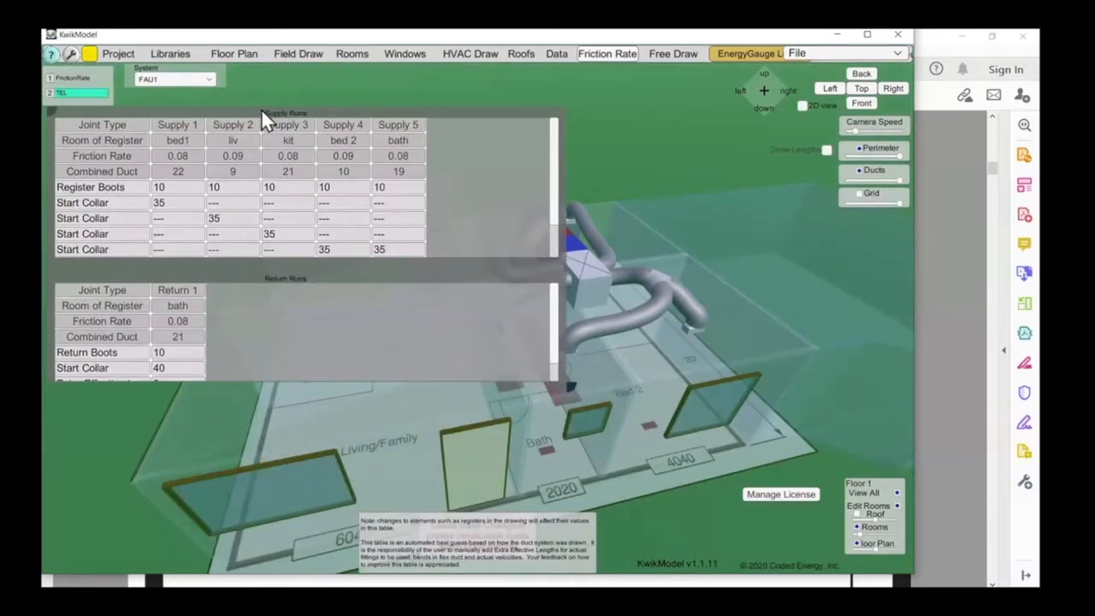
drag(50, 109, 216, 131)
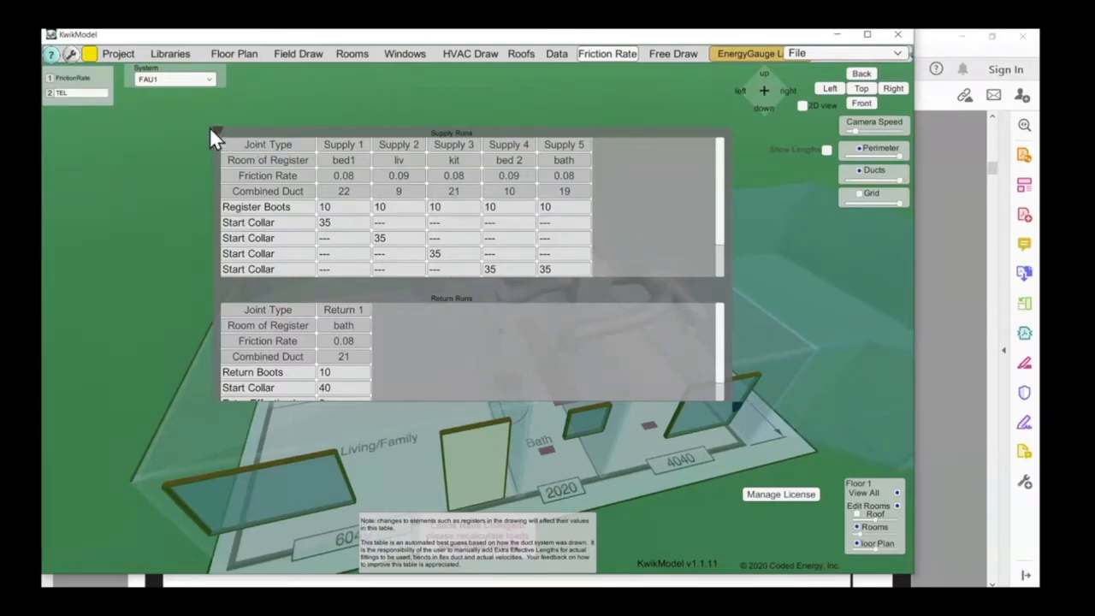
drag(214, 129, 73, 142)
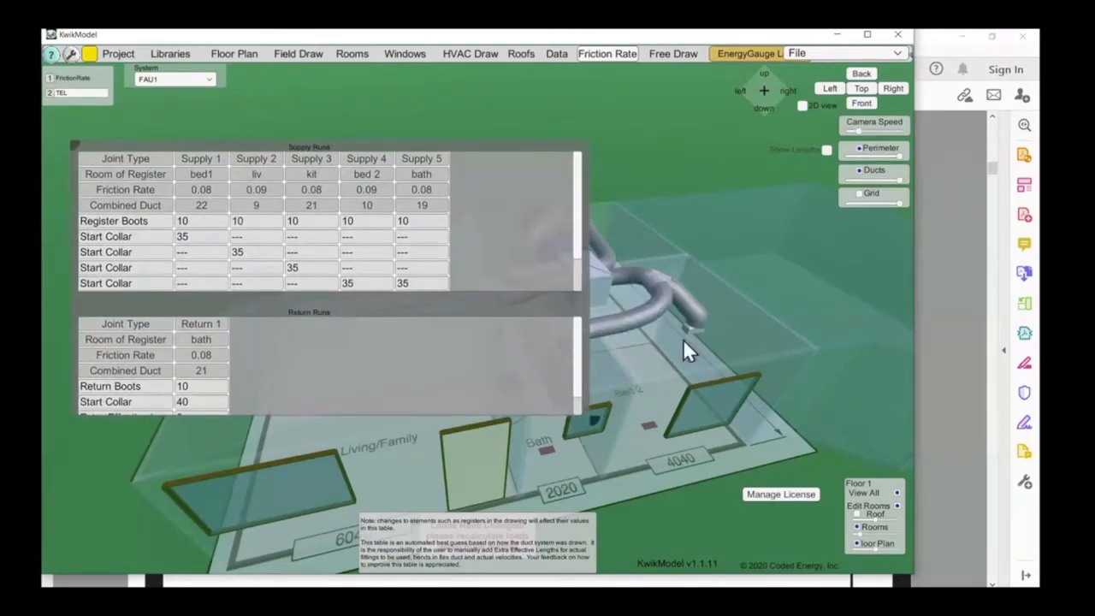
drag(624, 291, 796, 318)
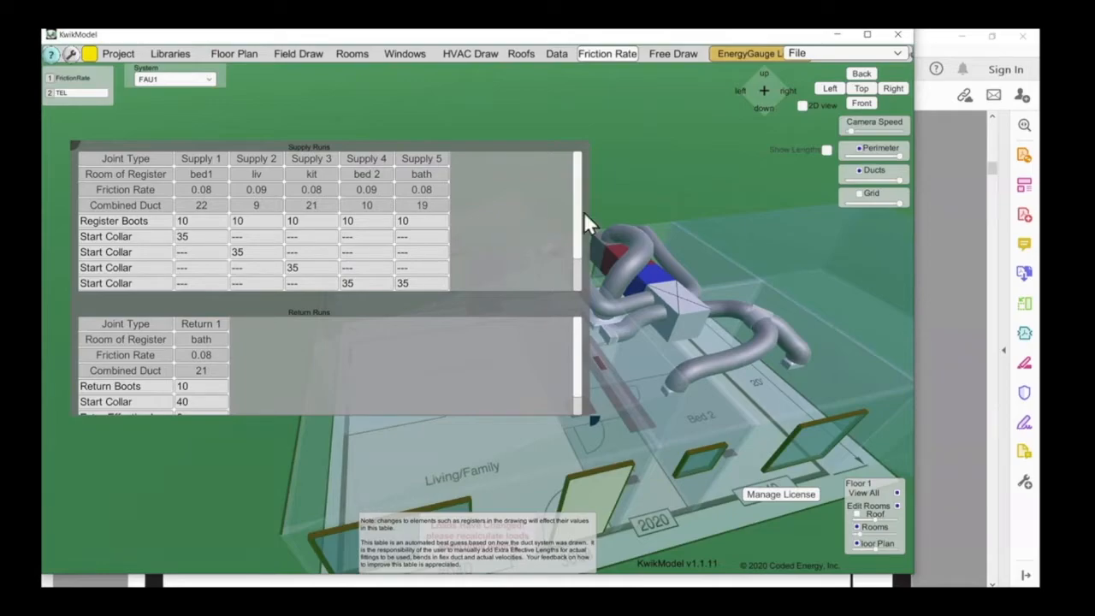
drag(594, 419, 627, 532)
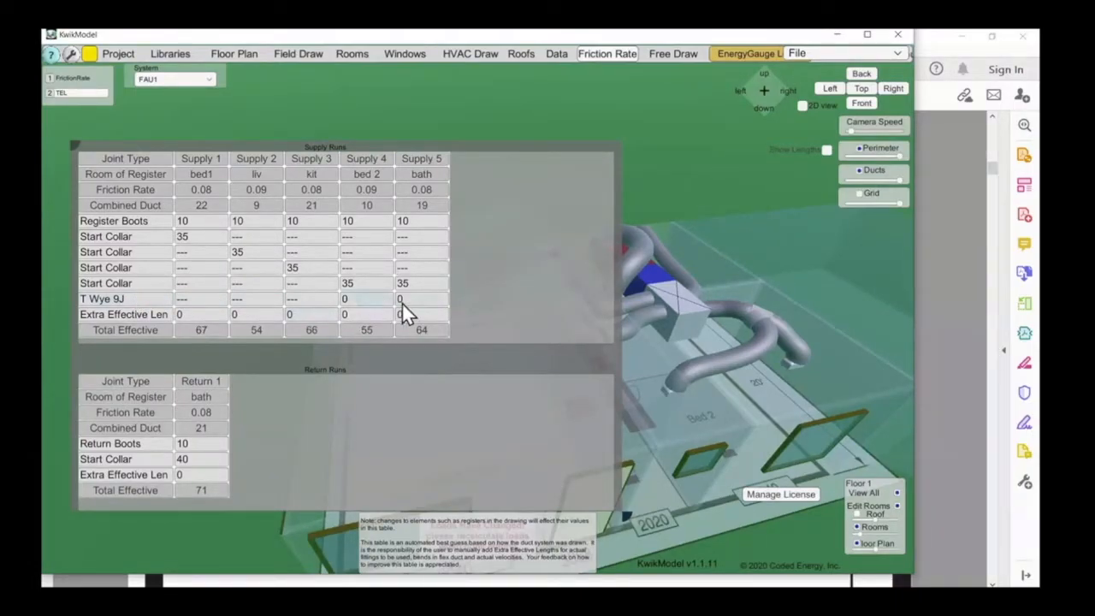
Set the T Wye 9J effective length of the bed 2 supply run to 10.
click(351, 298)
click(755, 319)
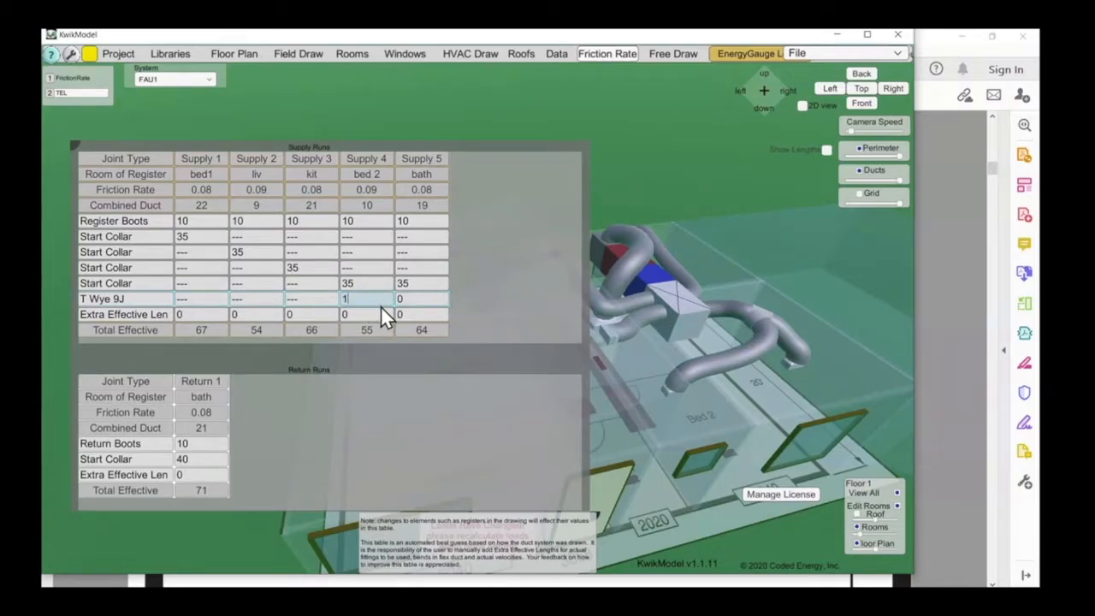
text(10)
click(429, 297)
click(350, 295)
click(346, 299)
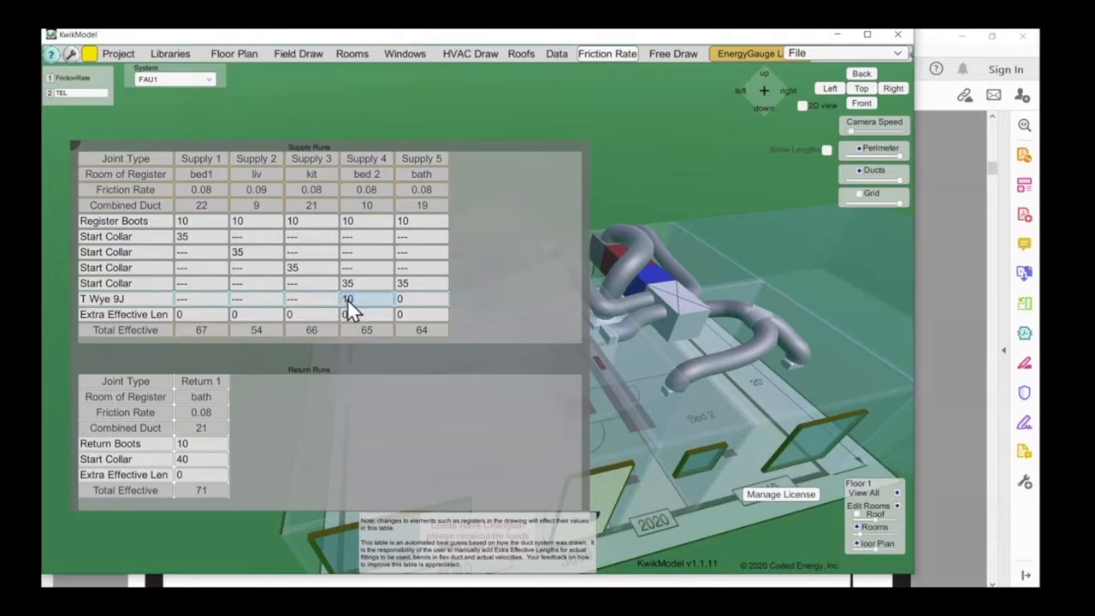
Set the T Wye 9J effective length of the bath supply run to 16 and return to the friction rate calculation.
click(415, 300)
text(16)
click(493, 287)
mouse_move(366, 150)
mouse_down()
mouse_move(353, 135)
mouse_move(379, 172)
mouse_move(385, 158)
mouse_move(376, 170)
mouse_up()
click(72, 77)
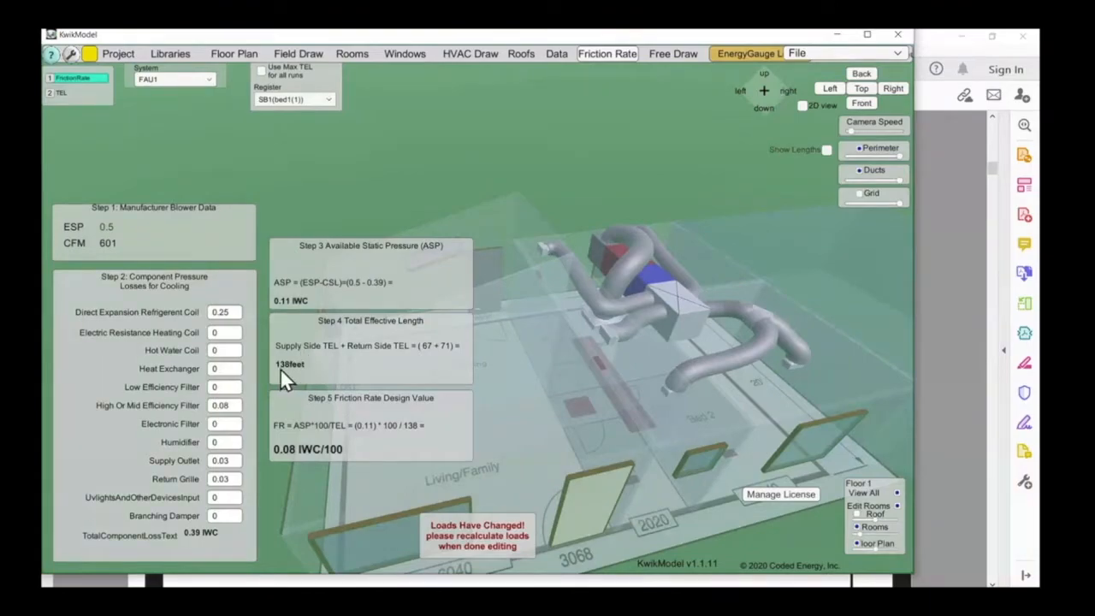
Review the friction rate calculation for registers SB2, SB3 and RB1, and check the per-run friction rates in the TEL table.
click(326, 99)
click(297, 124)
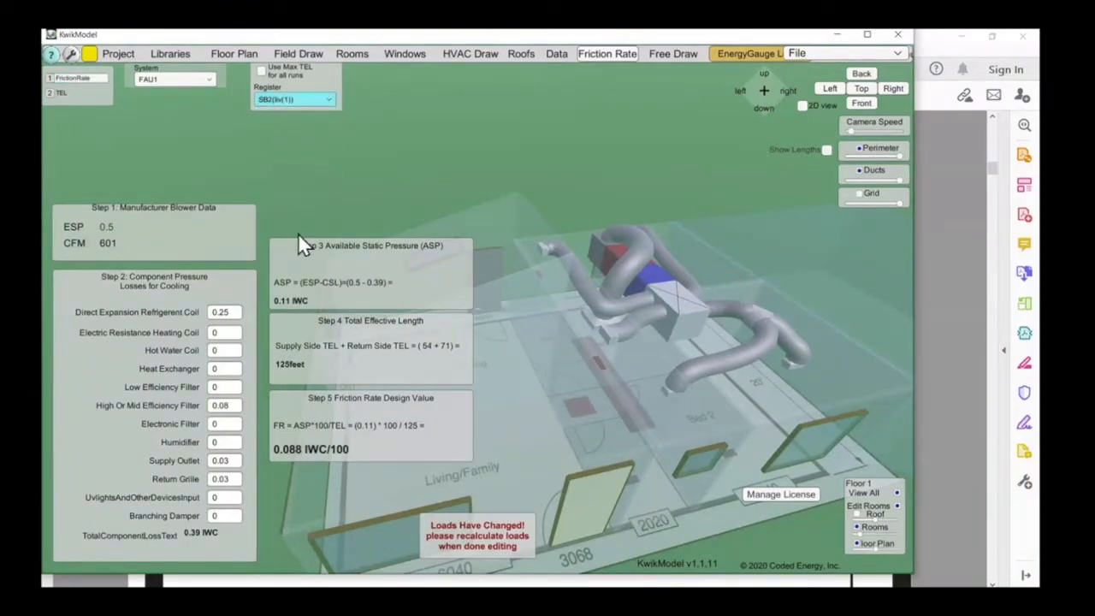
click(320, 100)
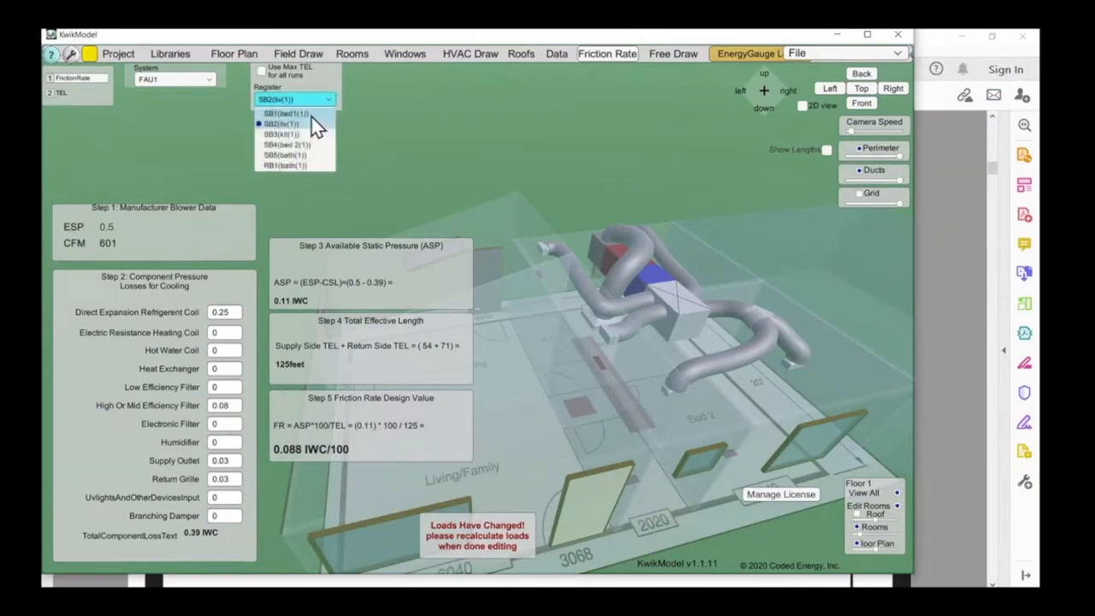
click(304, 136)
click(327, 99)
click(310, 166)
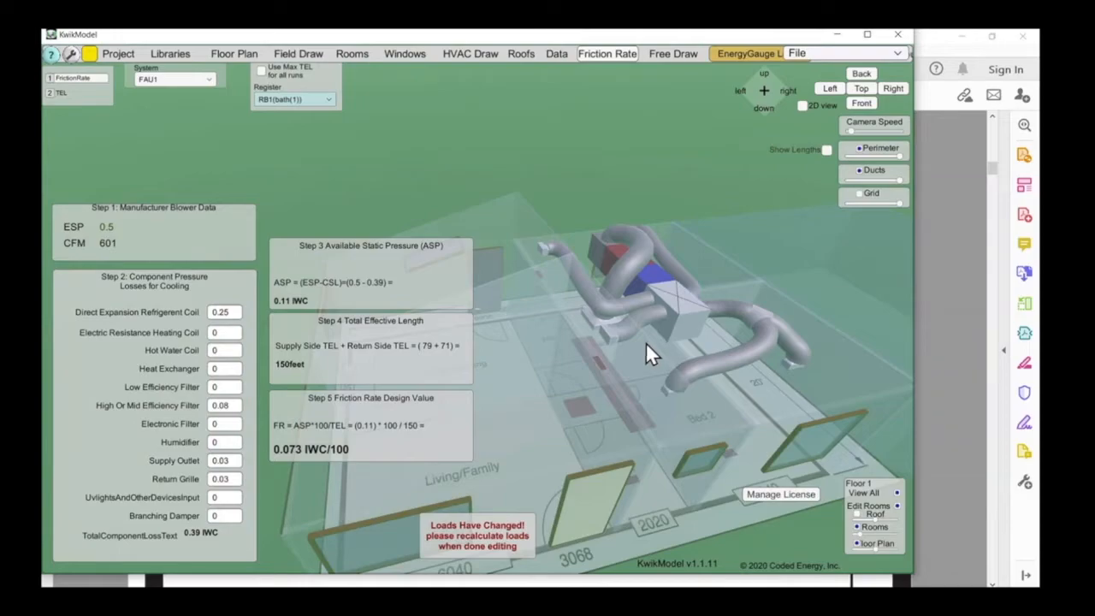
click(72, 92)
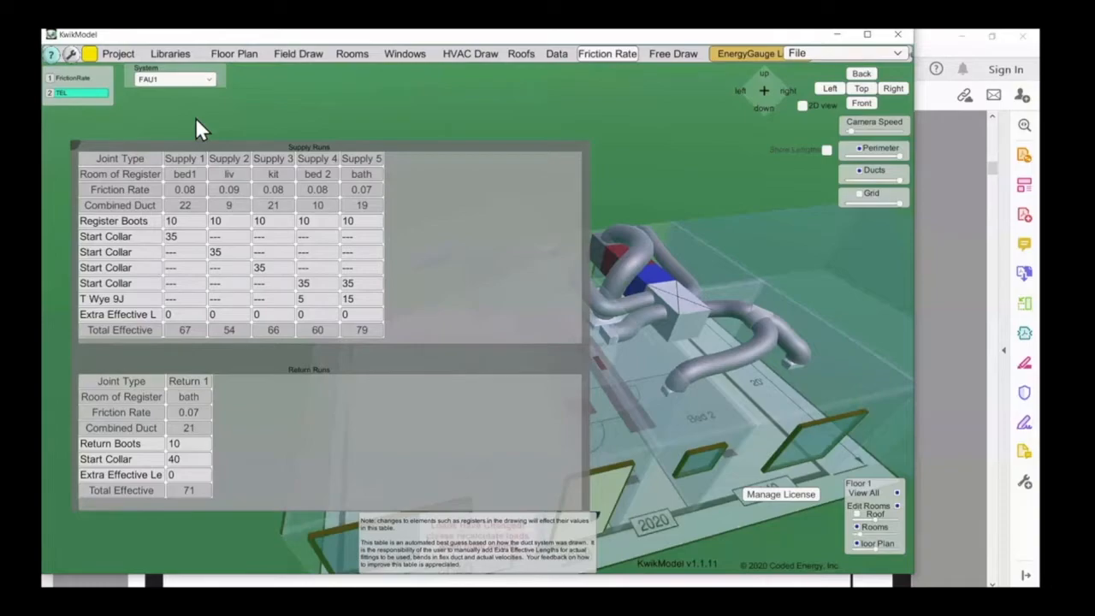
click(87, 79)
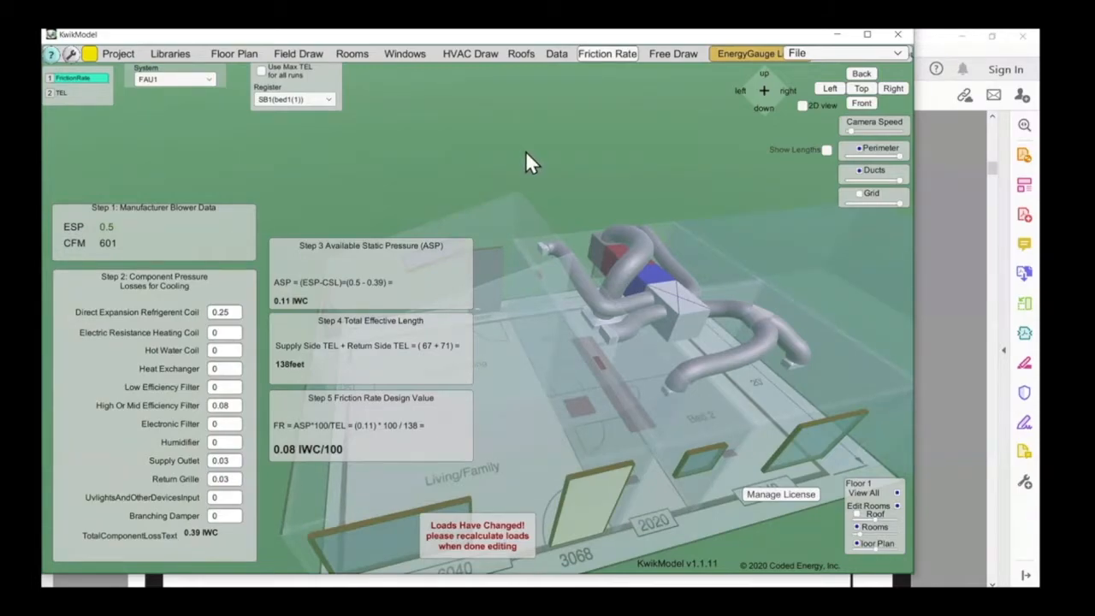
Review the rooms data and the ducts data table, placing the table and model so the whole duct system shows below it.
click(556, 57)
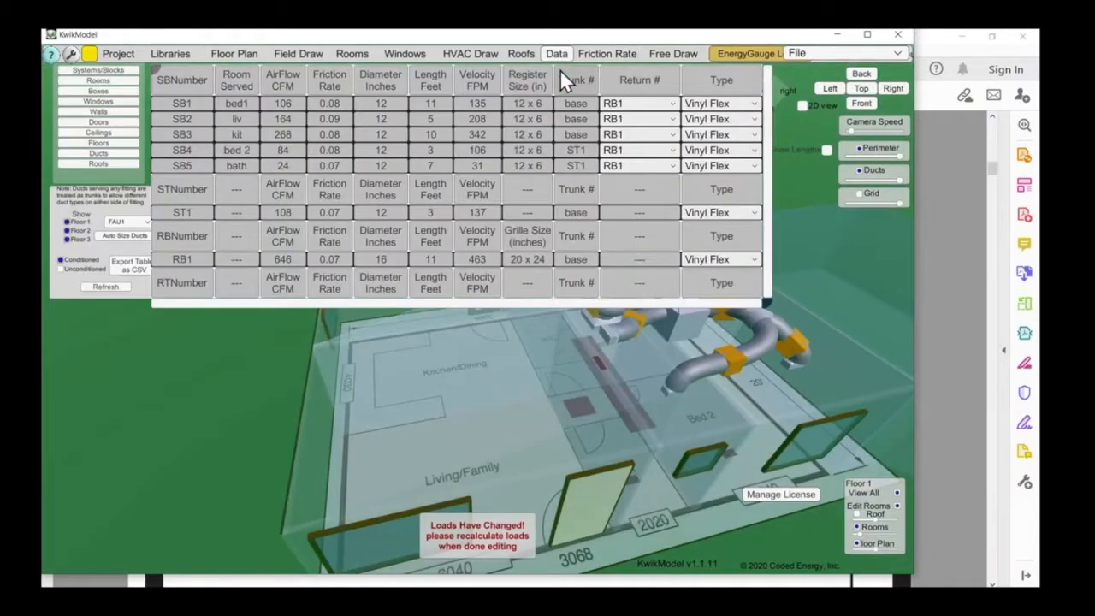
click(96, 82)
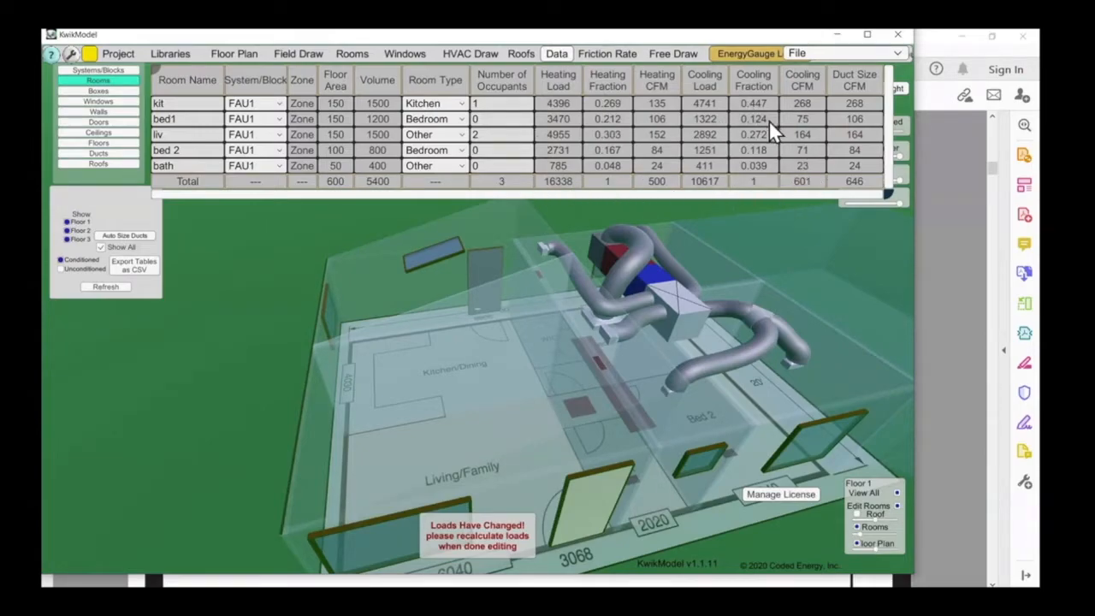
click(99, 154)
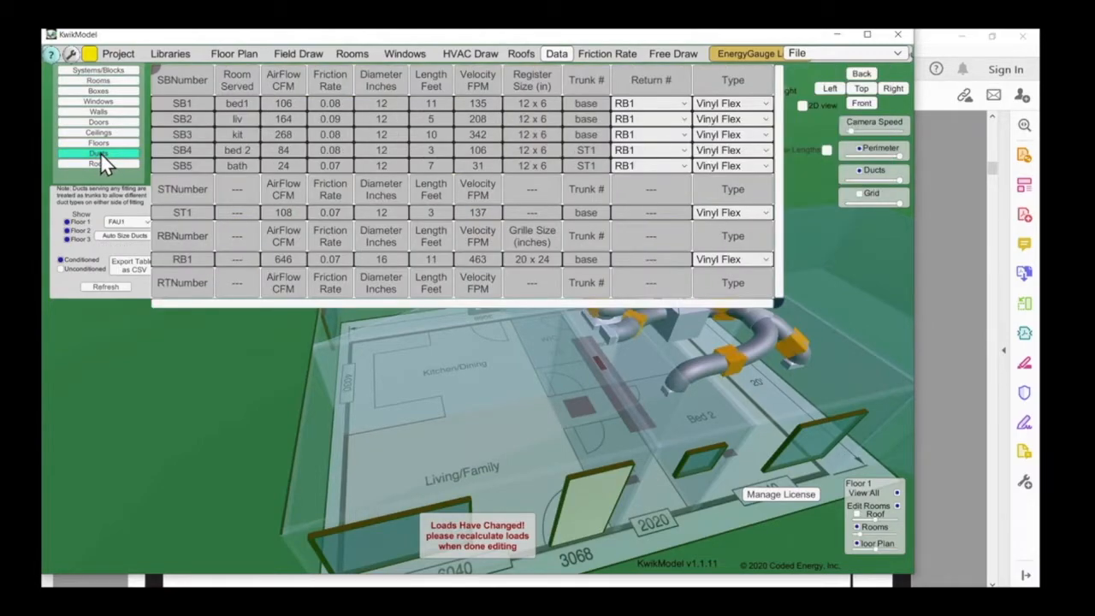
drag(162, 68, 186, 73)
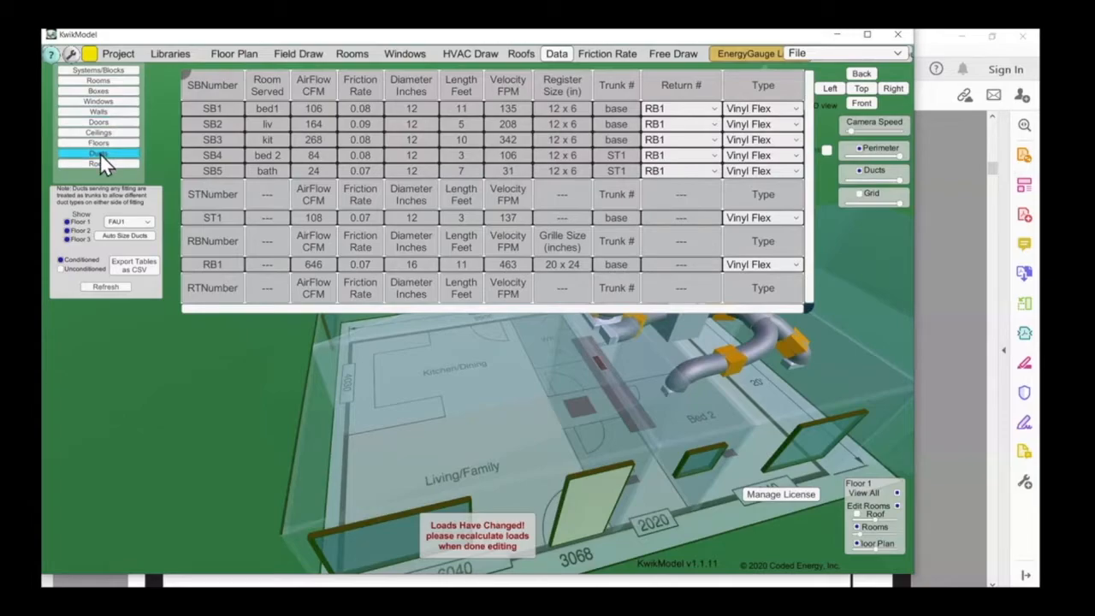
drag(545, 376, 562, 460)
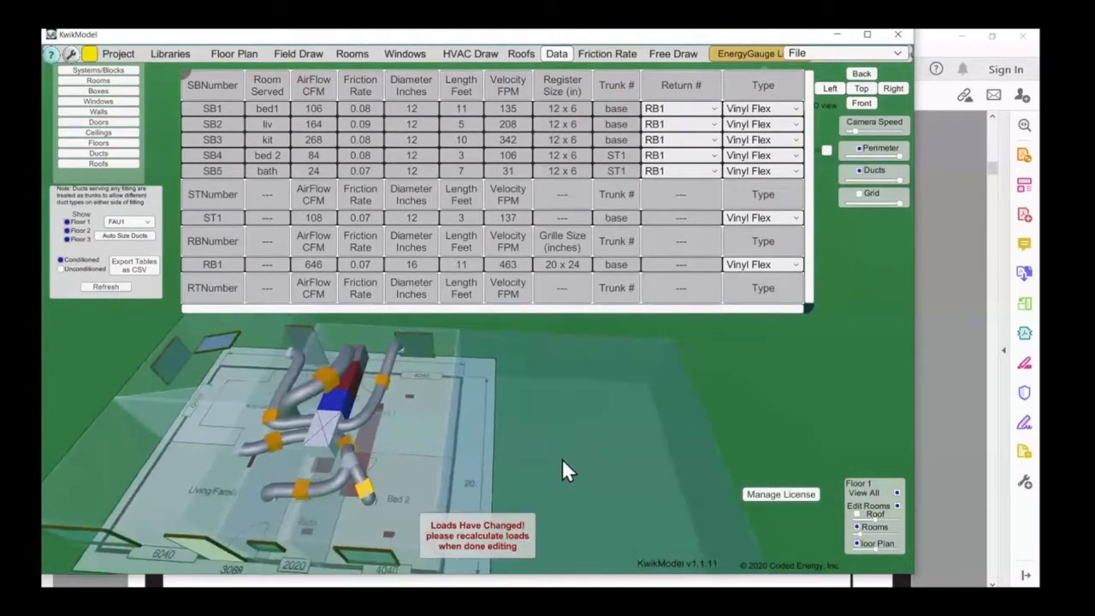
Highlight supply runs SB1 and SB4 and trunk ST1 to match their ducts table rows with the ducts in the model.
click(217, 109)
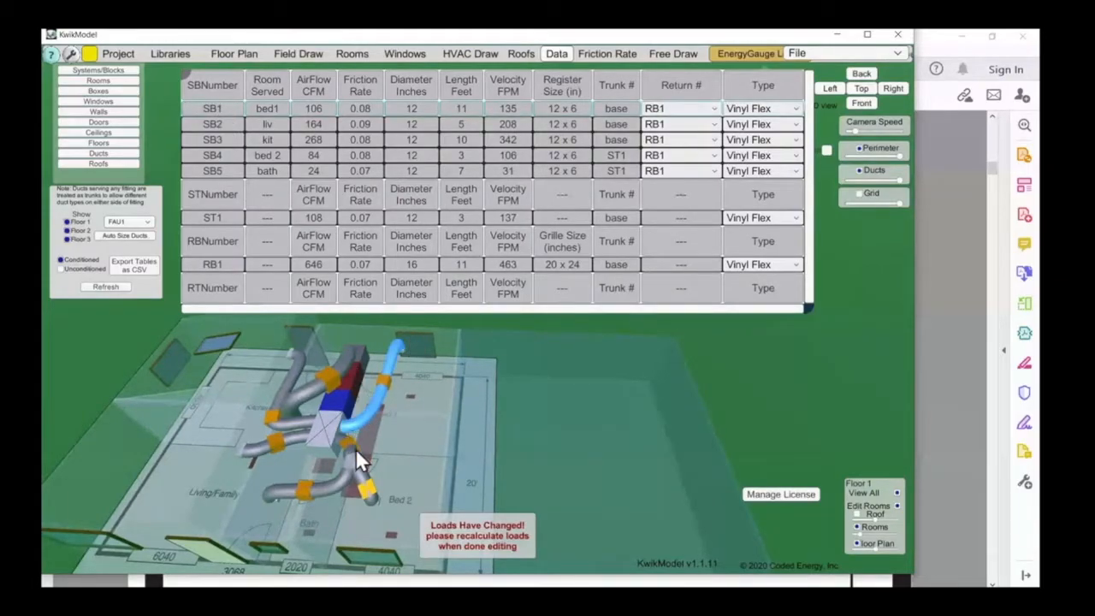
click(369, 486)
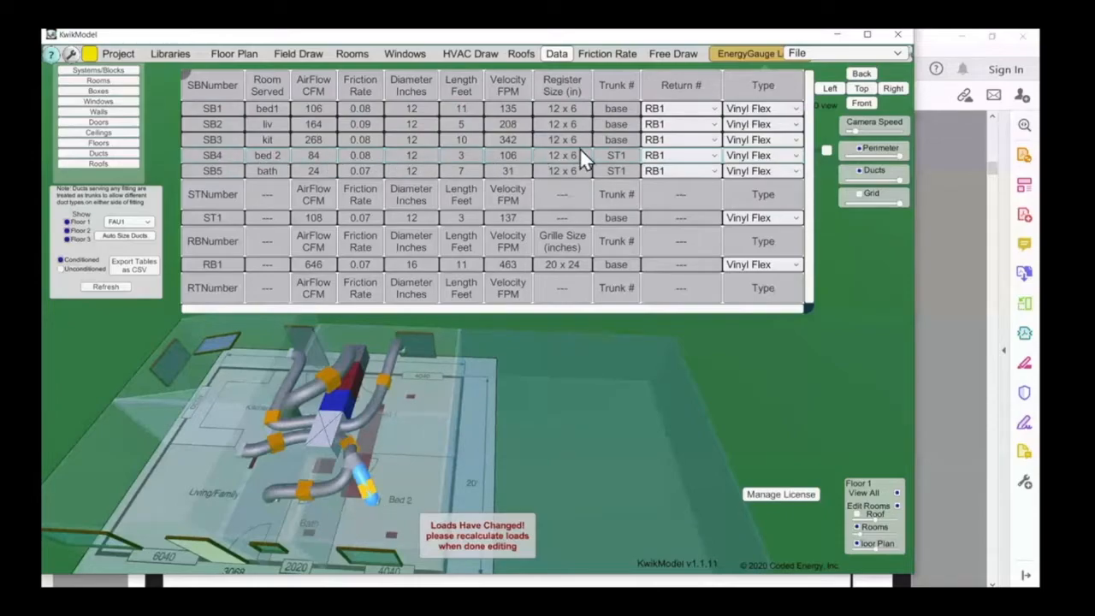
click(226, 110)
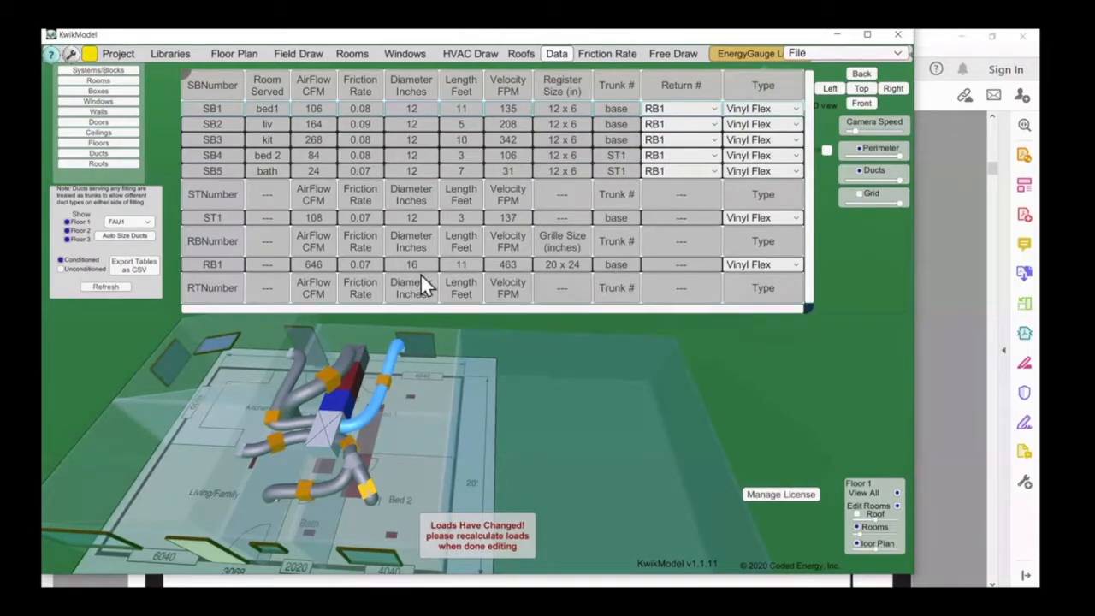
click(229, 153)
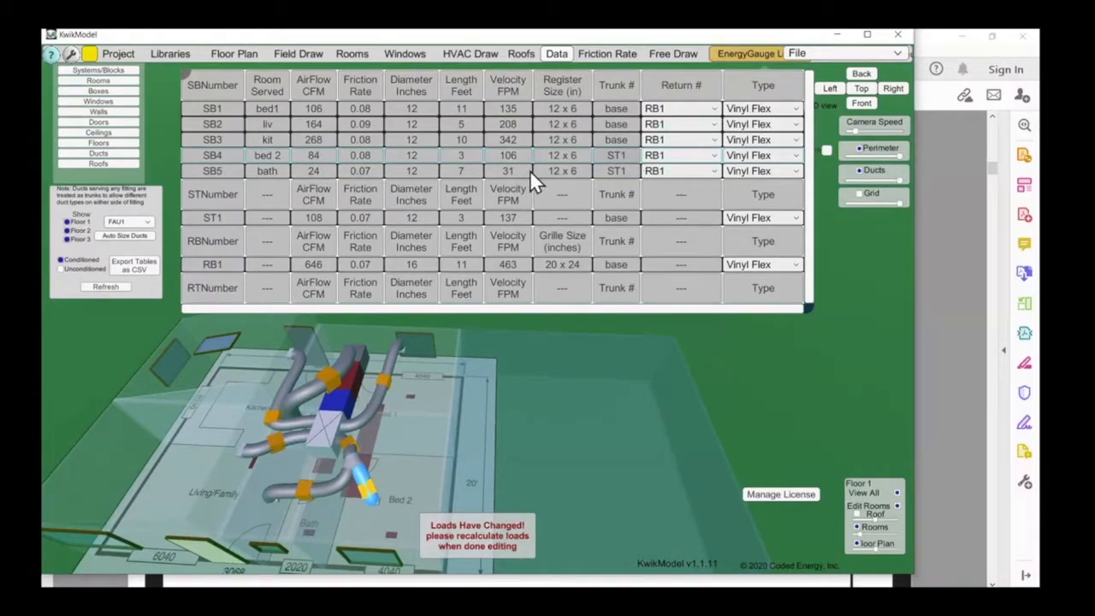
click(208, 219)
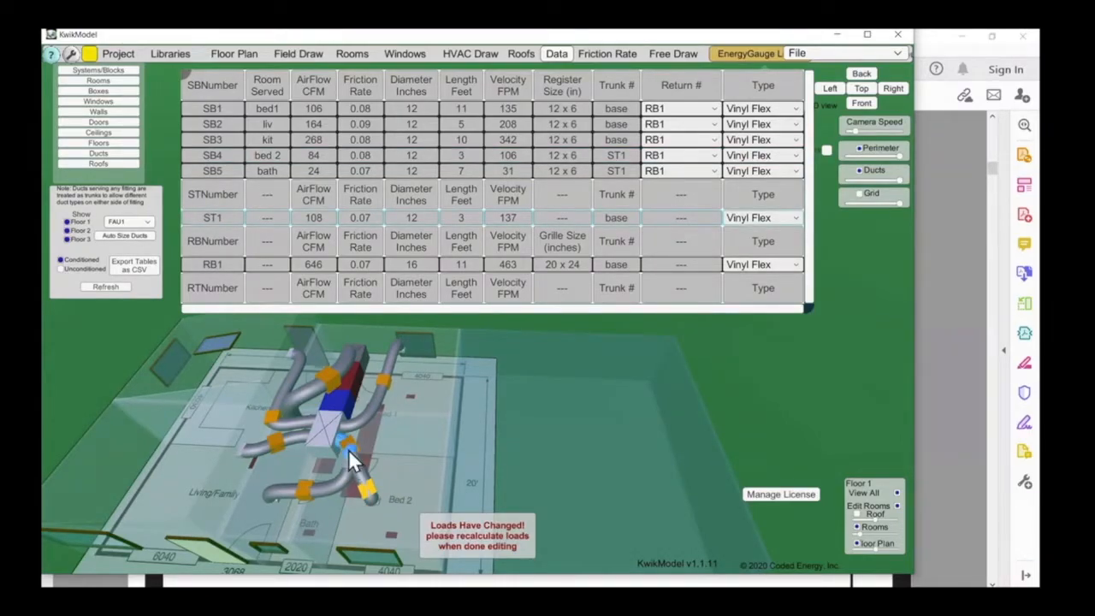
Highlight bed 2 run SB4, bath run SB5 and trunk ST1 in turn to examine which branches the trunk serves.
click(627, 168)
click(629, 154)
click(626, 170)
click(628, 153)
click(626, 171)
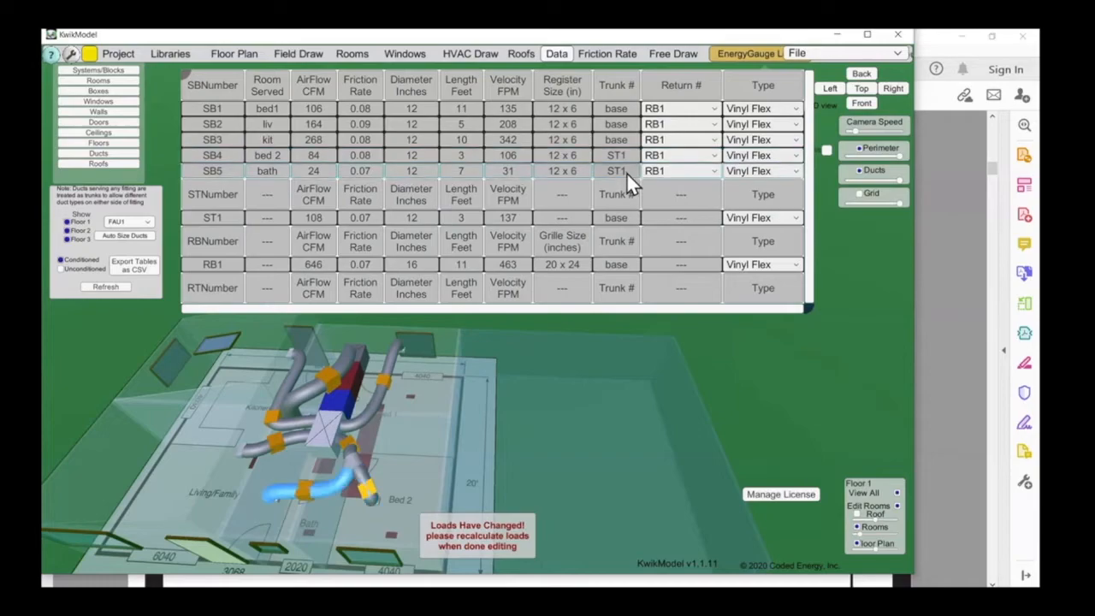
click(626, 155)
click(627, 170)
click(326, 218)
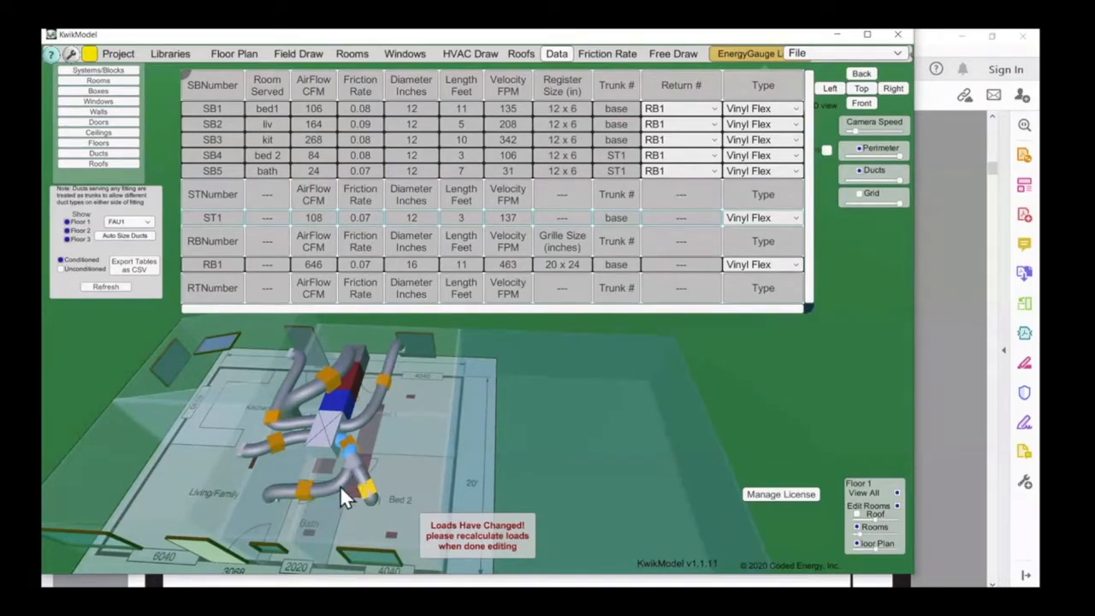
click(617, 152)
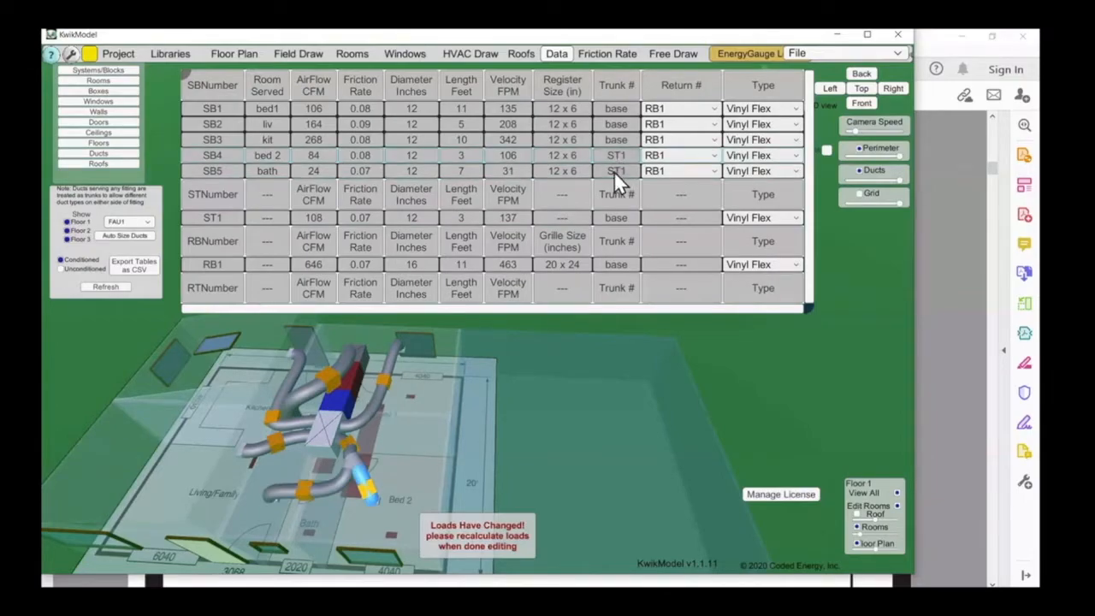
Examine the bed 2, bath and return duct rows in the data table against their highlighted runs in the model.
click(320, 173)
click(326, 154)
click(324, 170)
click(326, 155)
click(326, 167)
click(326, 157)
click(327, 169)
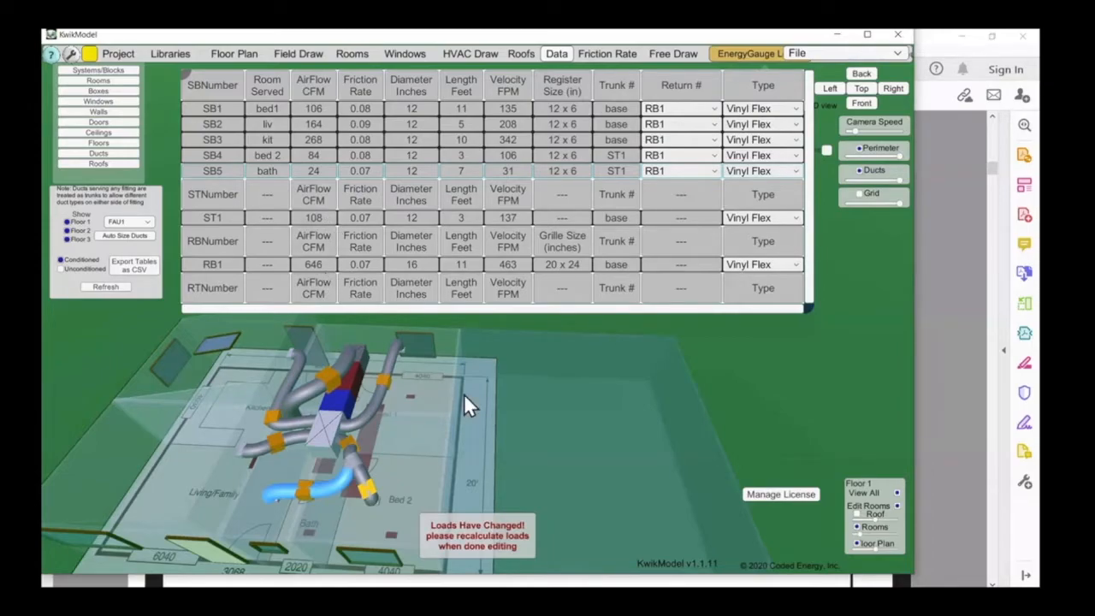
click(219, 263)
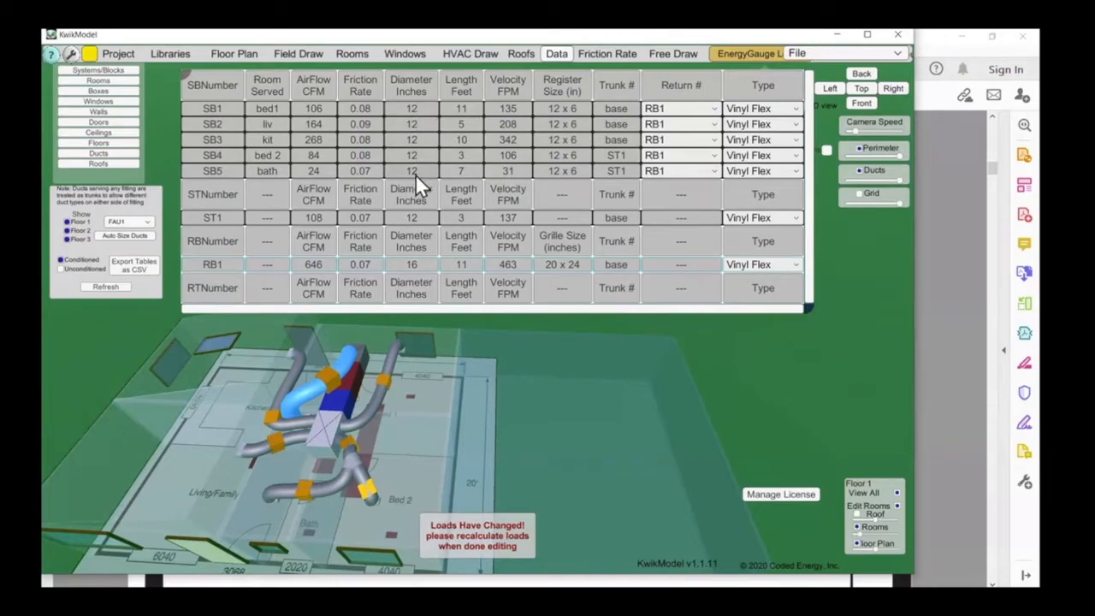
Auto-size all ducts of the FAU1 system.
click(129, 236)
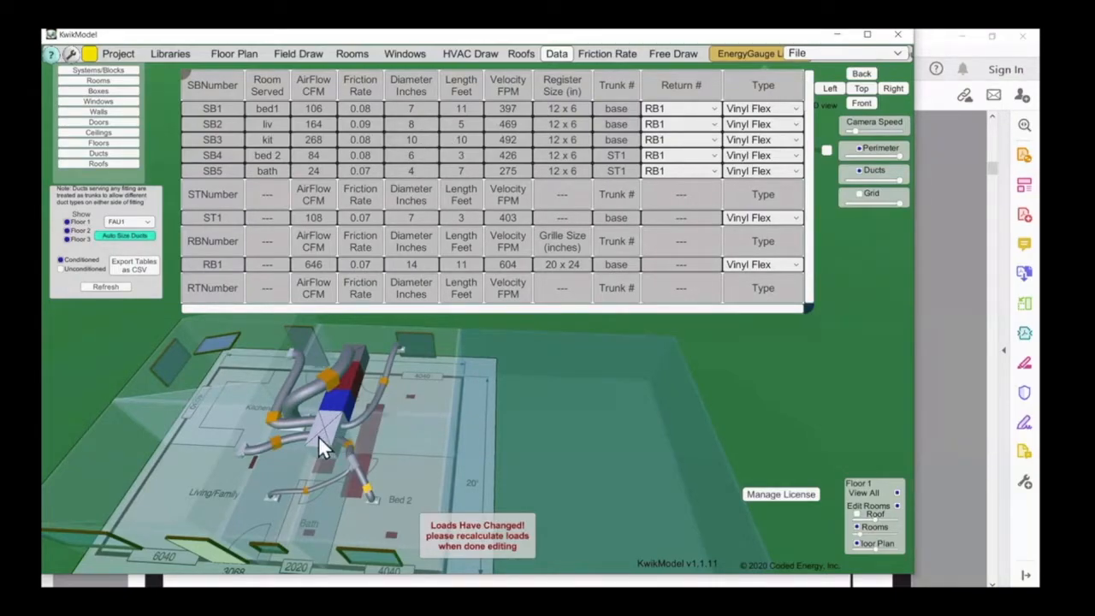
scroll(318, 436, up, 5)
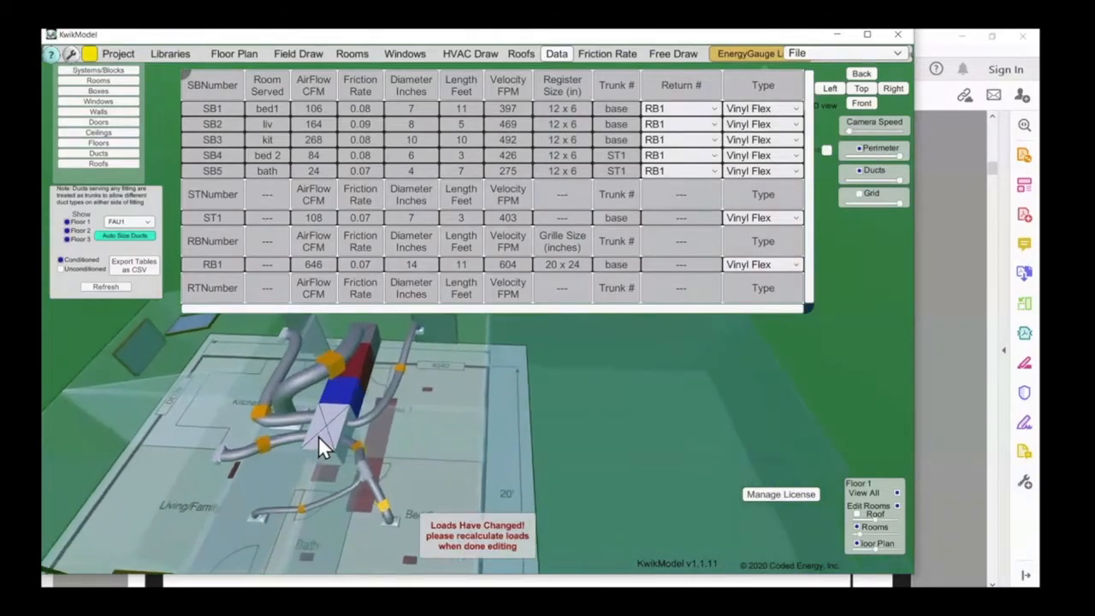
right_drag(378, 439, 326, 441)
right_drag(267, 411, 212, 414)
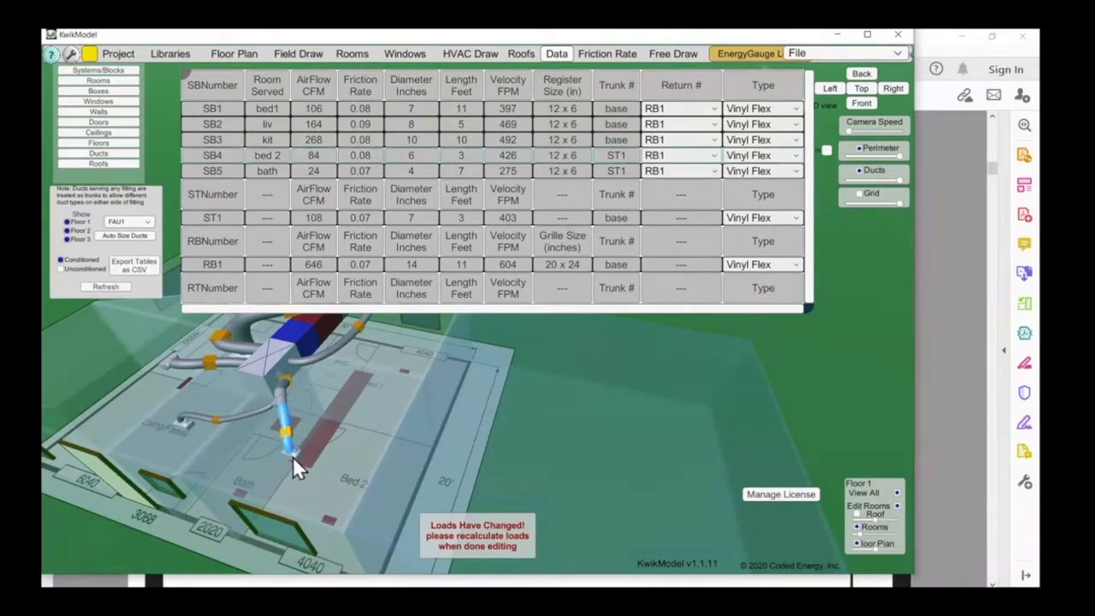
Inspect the resized bed 1, living room and kitchen supply ducts in the 3D model.
drag(320, 372, 397, 346)
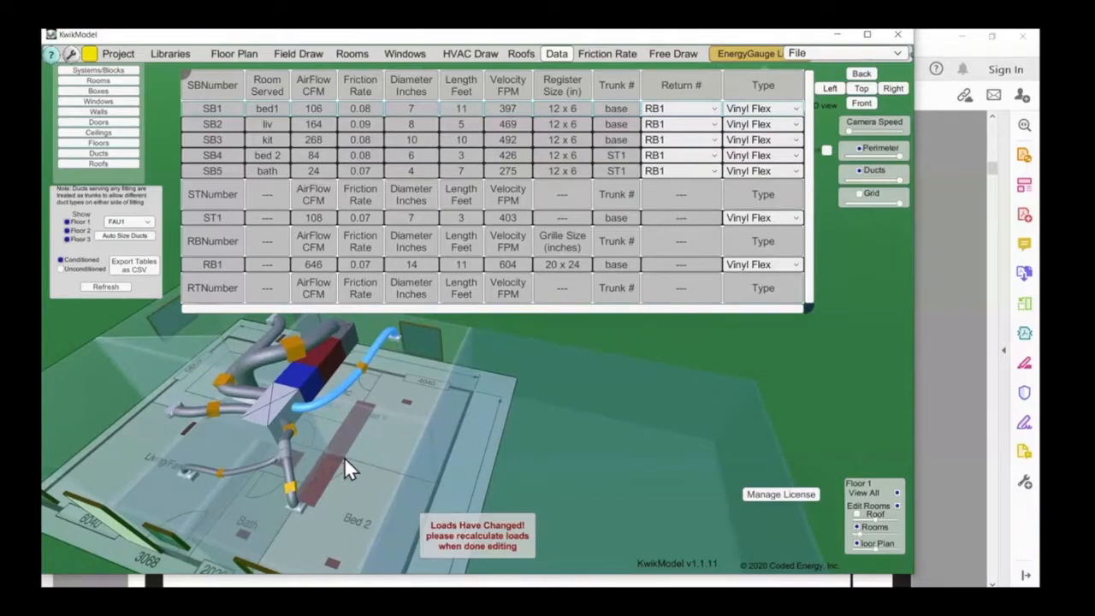
drag(354, 470, 277, 422)
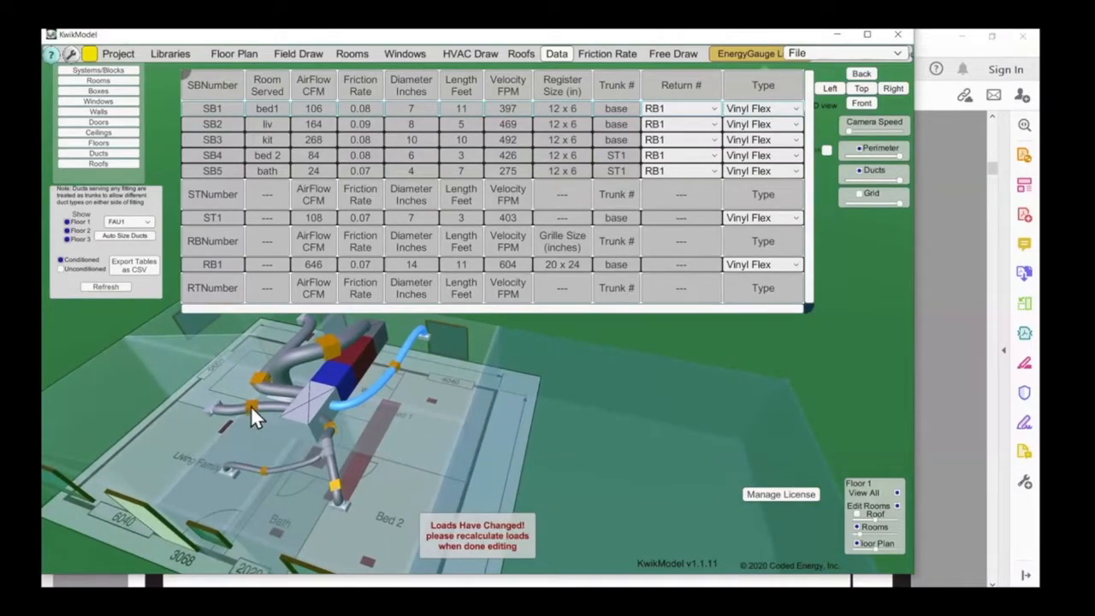
click(250, 405)
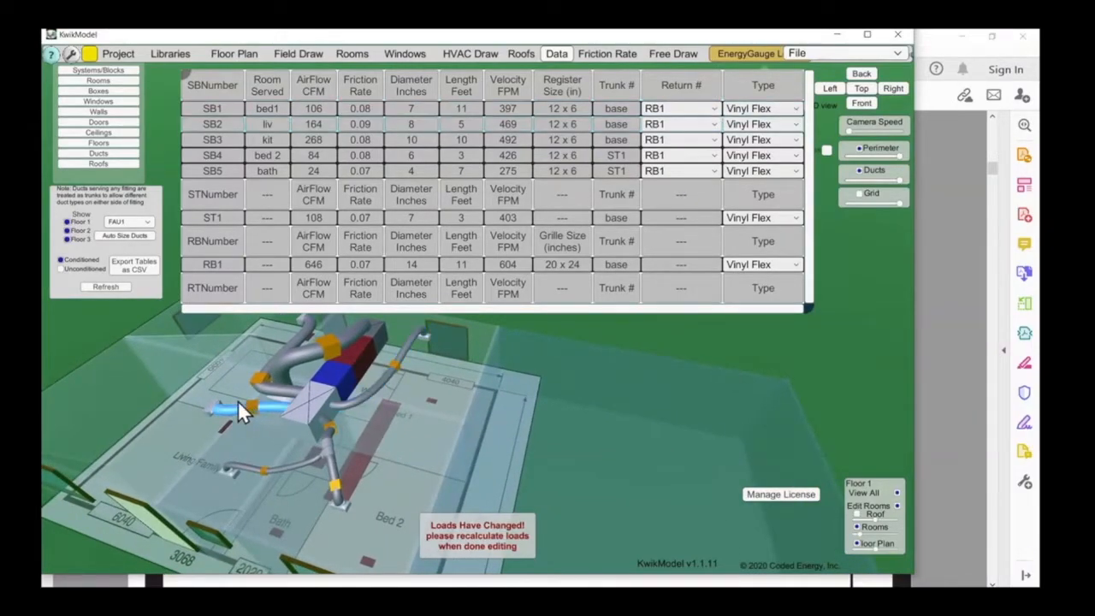
drag(318, 382, 311, 319)
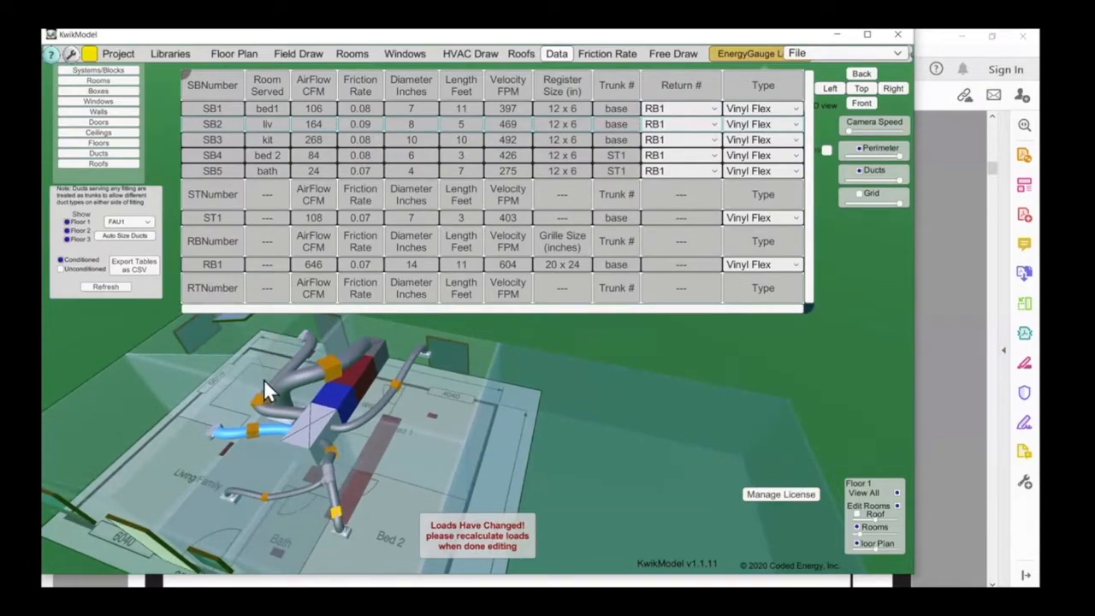
click(322, 341)
drag(317, 339, 478, 455)
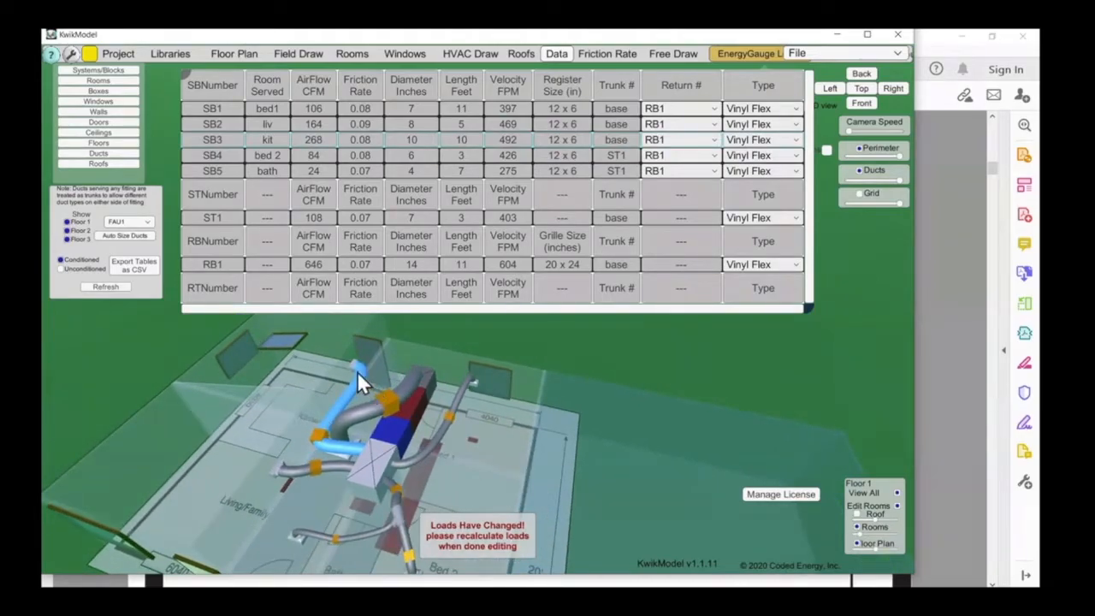
Examine the kitchen supply duct and its register location over the Kitchen/Dining area from several angles.
drag(266, 493, 582, 474)
drag(425, 359, 616, 475)
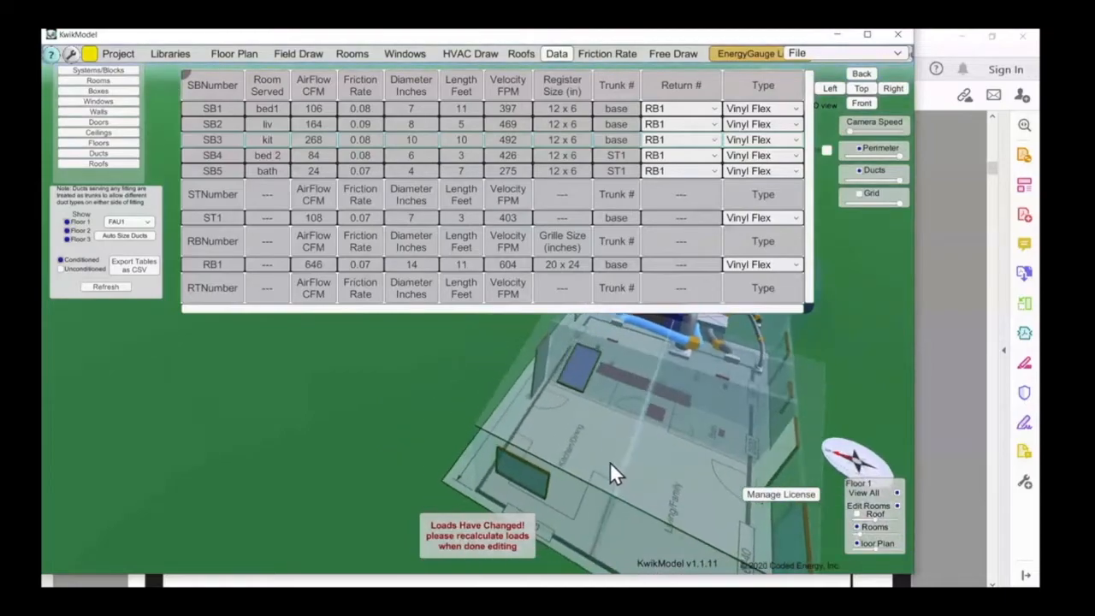
drag(430, 400, 643, 478)
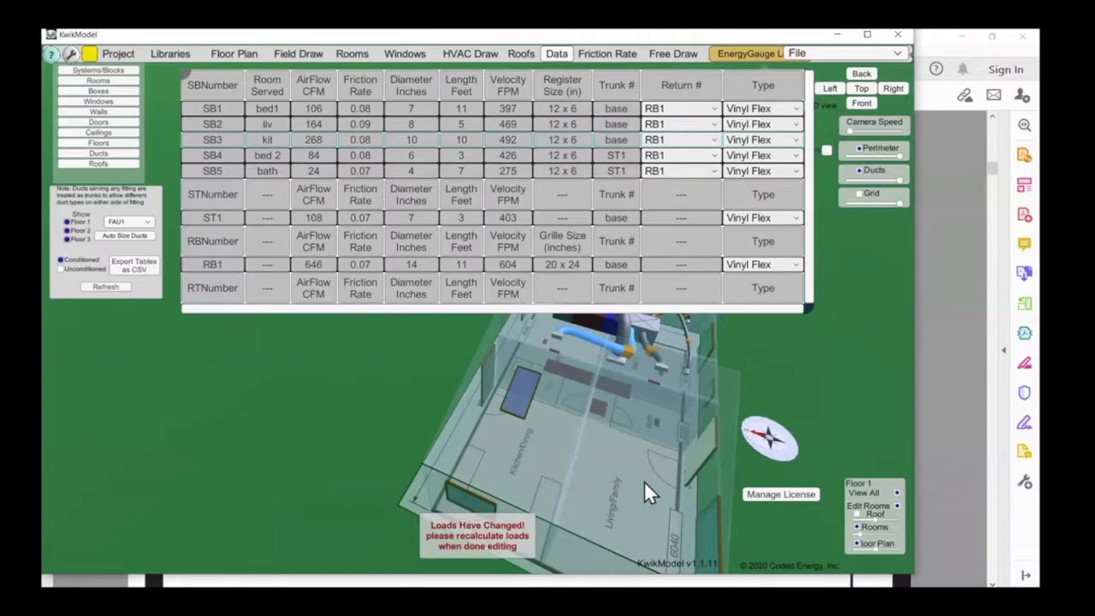
drag(630, 463, 512, 411)
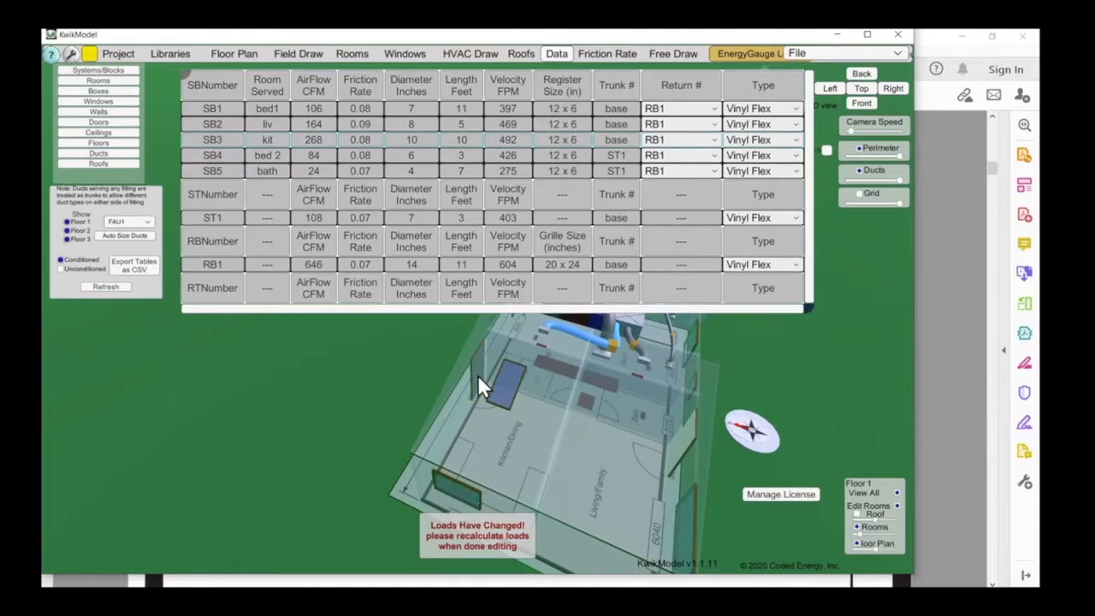
drag(642, 471, 661, 529)
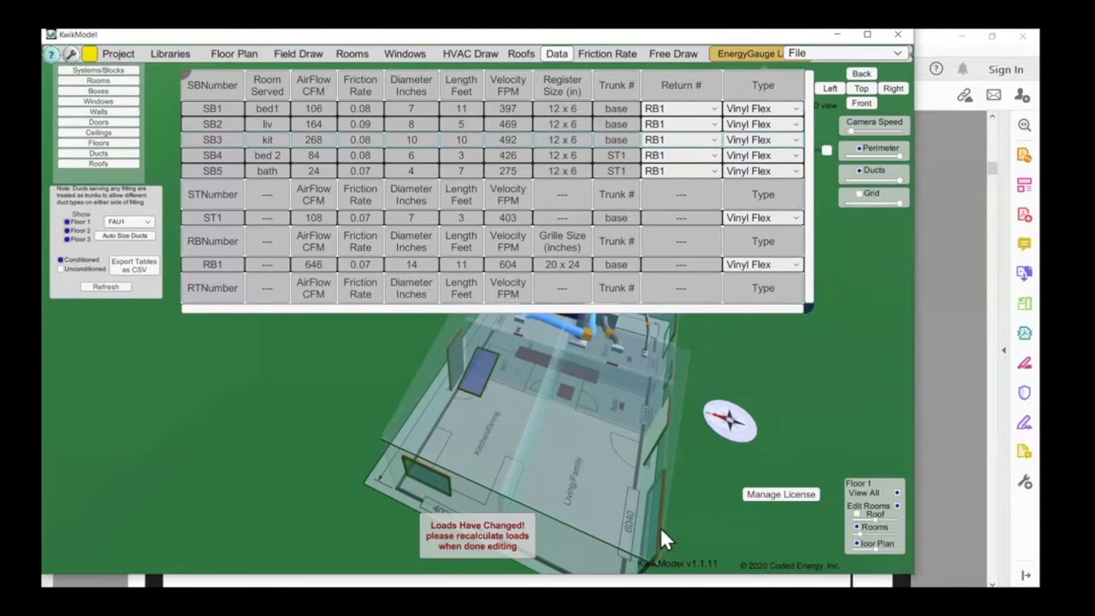
drag(577, 442, 539, 453)
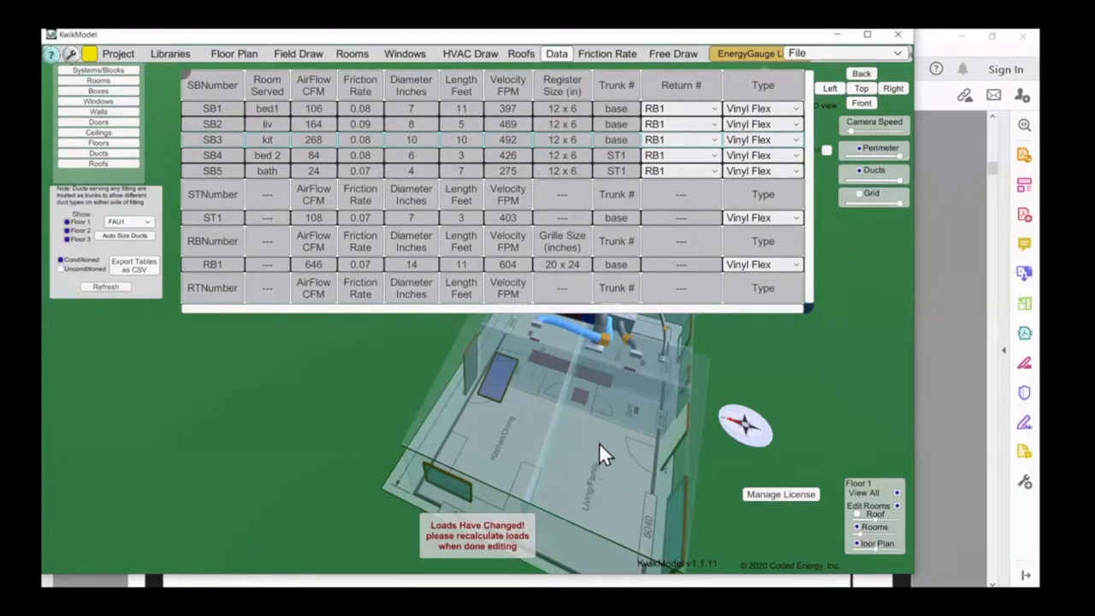
middle_drag(604, 396, 561, 444)
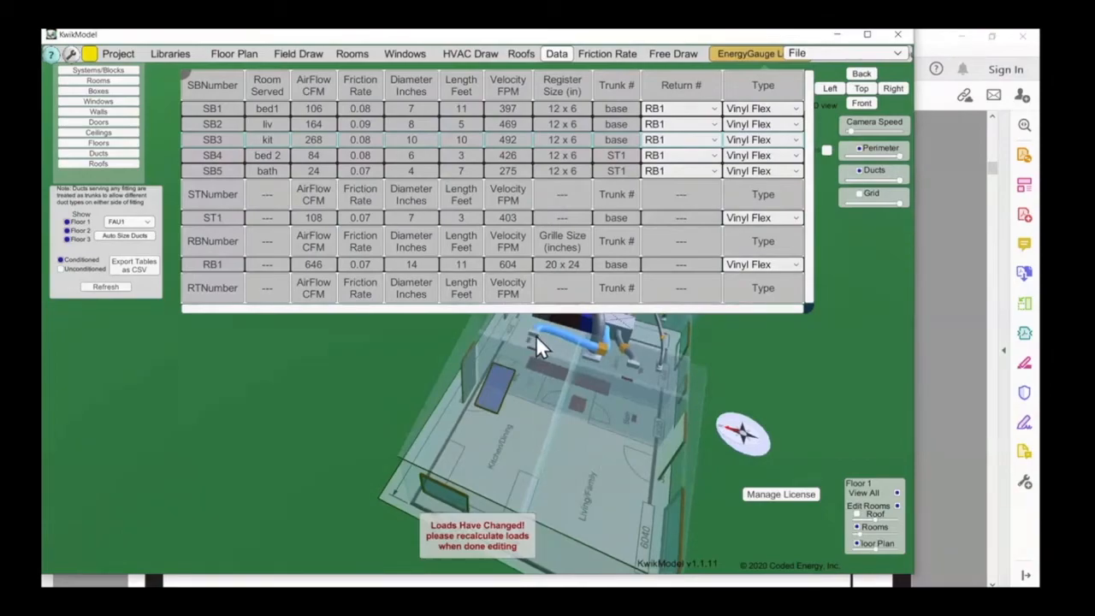
middle_drag(542, 345, 478, 455)
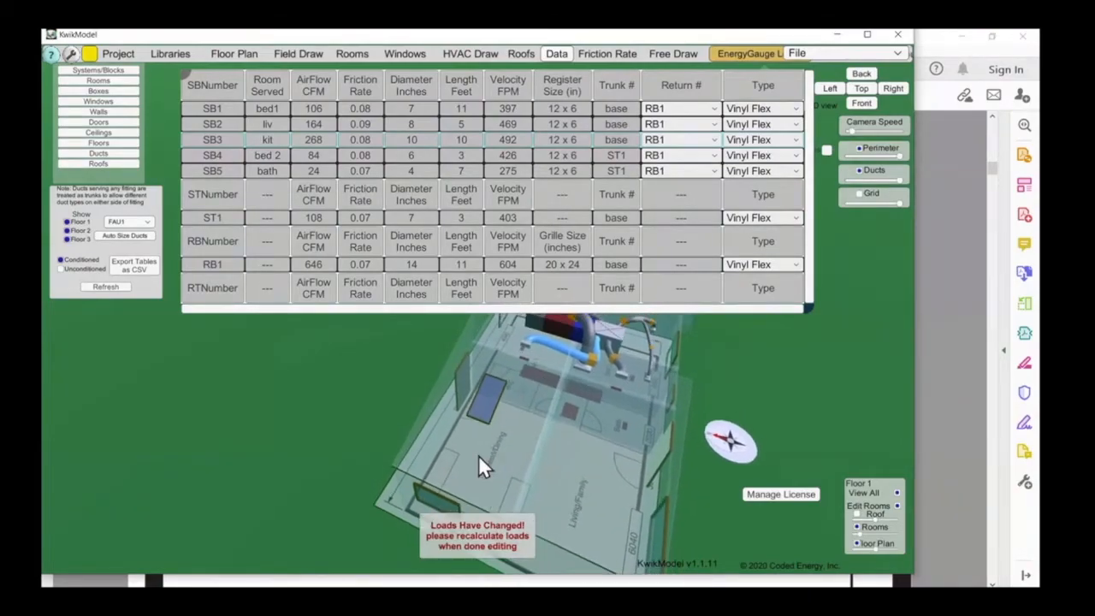
scroll(535, 343, up, 3)
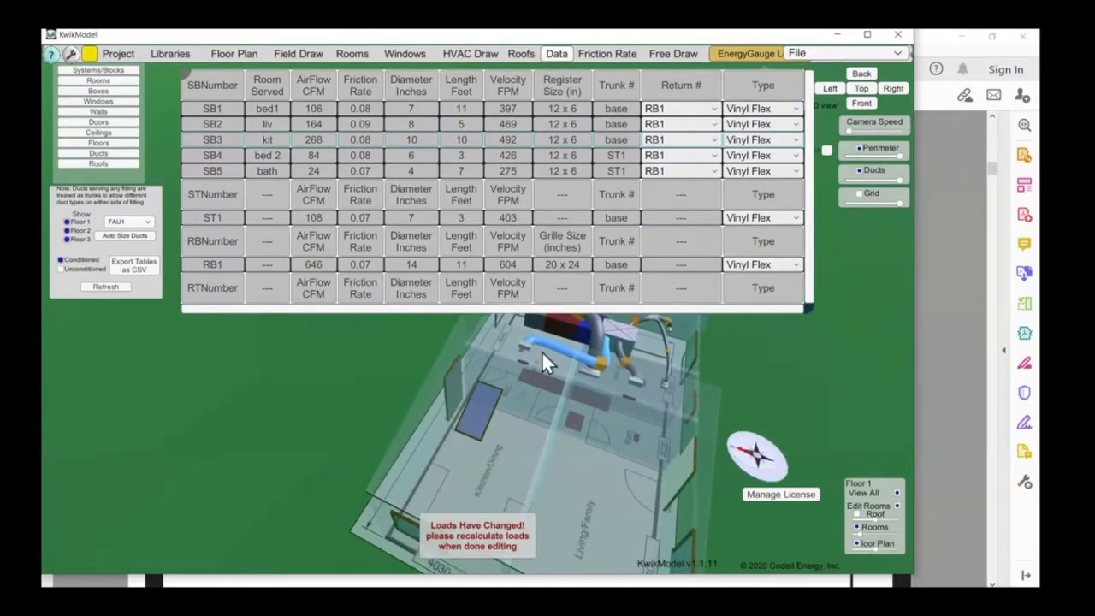
middle_drag(548, 364, 515, 396)
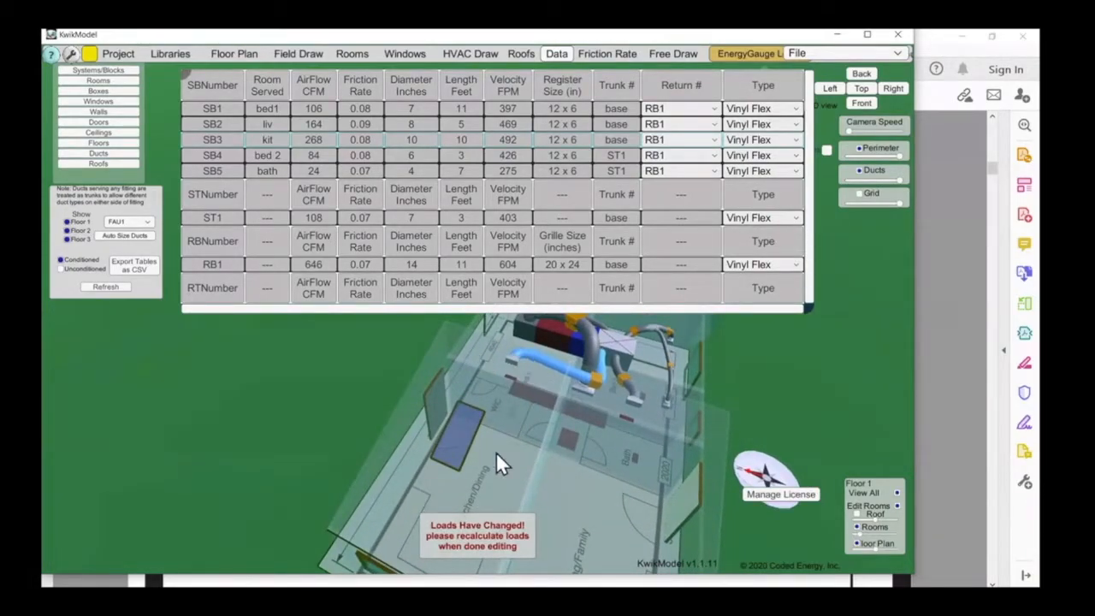
middle_drag(645, 482, 473, 449)
drag(434, 330, 493, 485)
drag(526, 402, 489, 434)
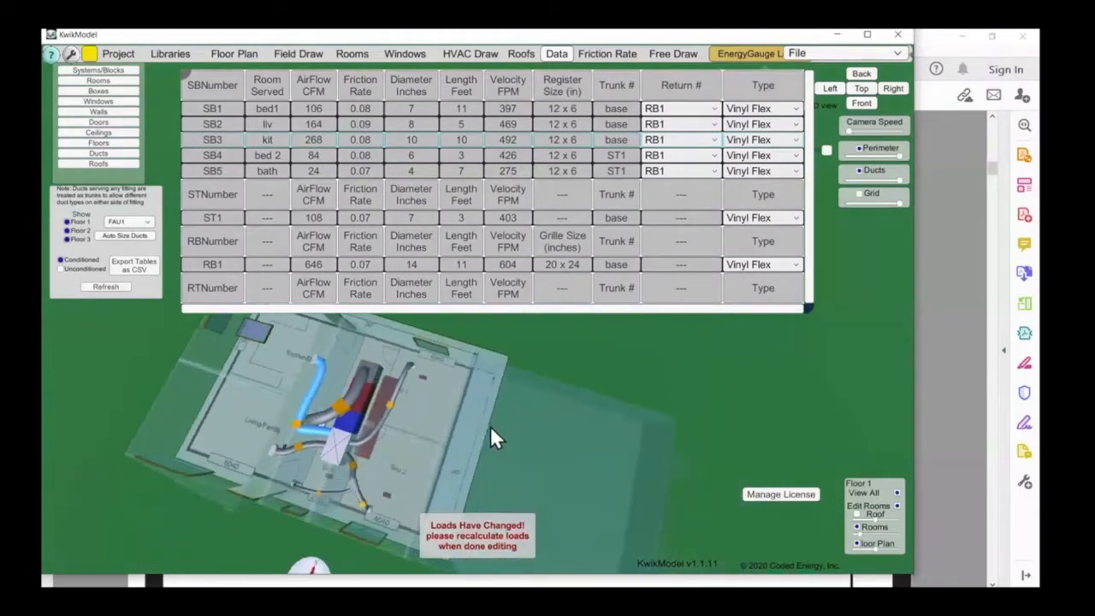
Place a second 12 by 6 supply register in the Kitchen/Dining room beside the side window and shift the existing one toward the living room.
click(469, 53)
mouse_move(337, 360)
mouse_down()
mouse_move(313, 416)
mouse_move(277, 366)
mouse_up()
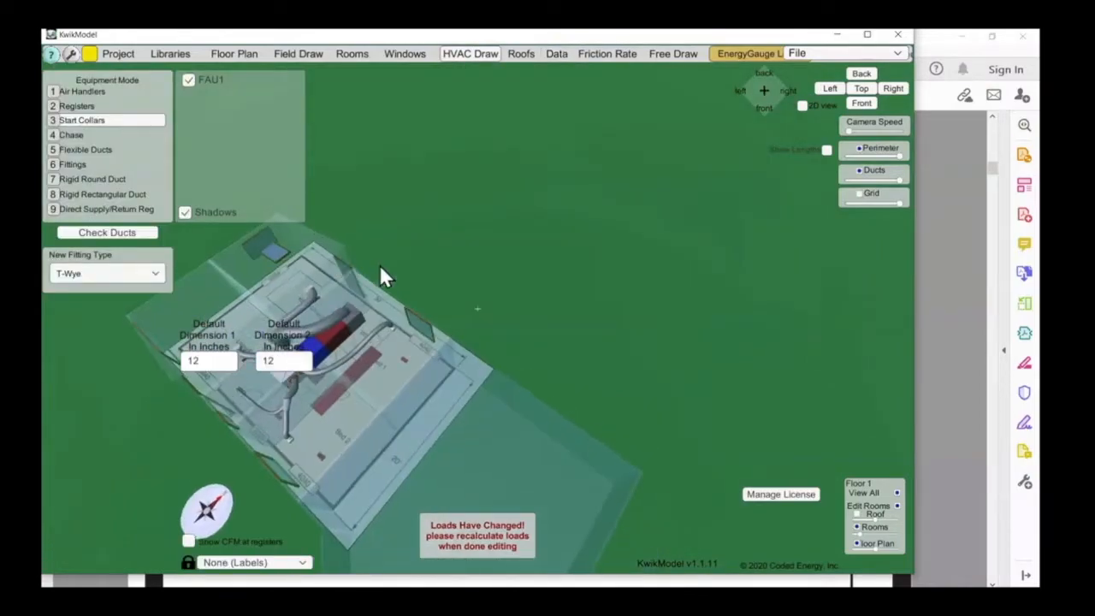
drag(379, 264, 695, 334)
drag(376, 256, 807, 303)
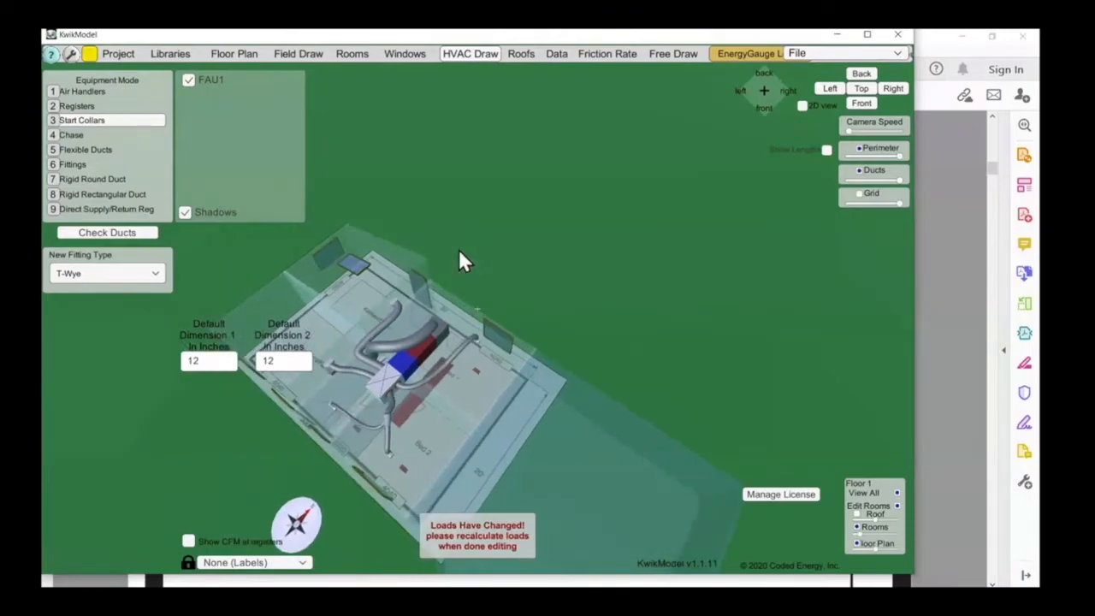
drag(459, 259, 813, 319)
right_drag(480, 420, 415, 406)
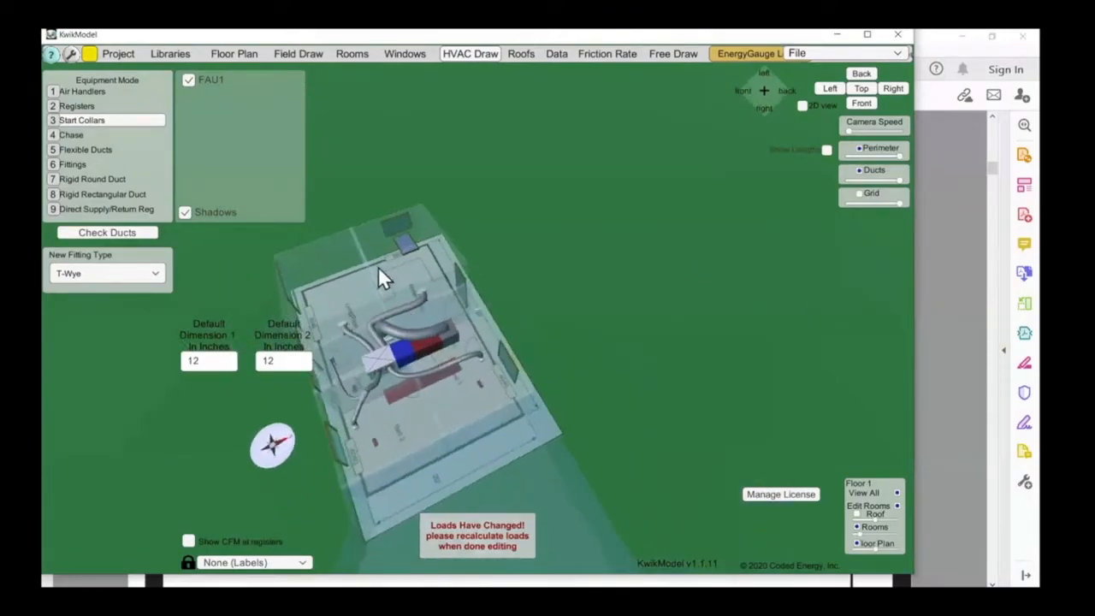
scroll(378, 267, up, 3)
scroll(386, 288, up, 3)
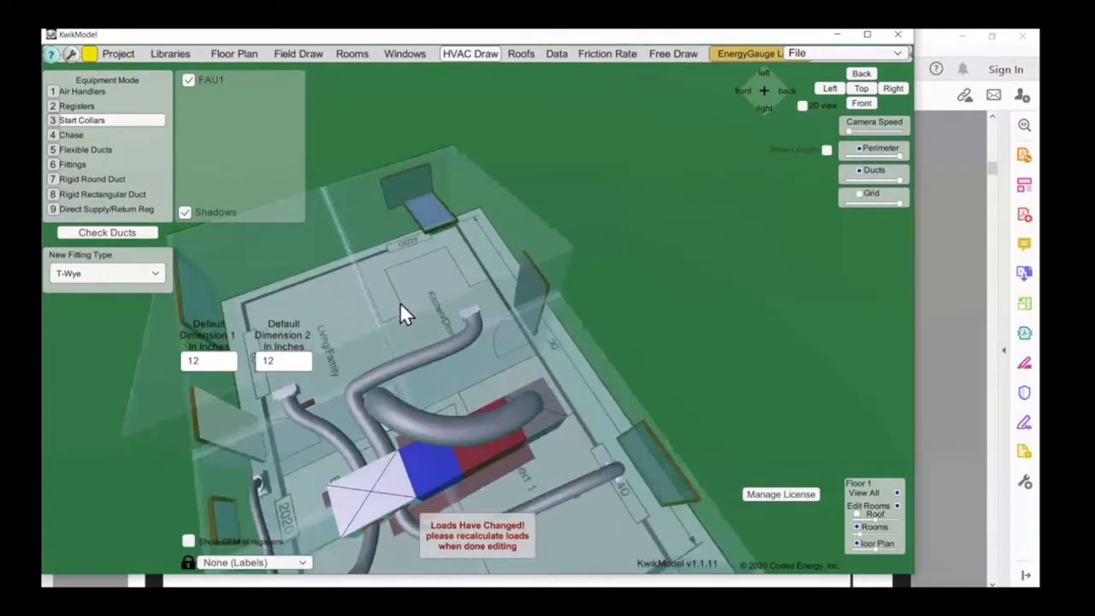
right_drag(649, 424, 637, 395)
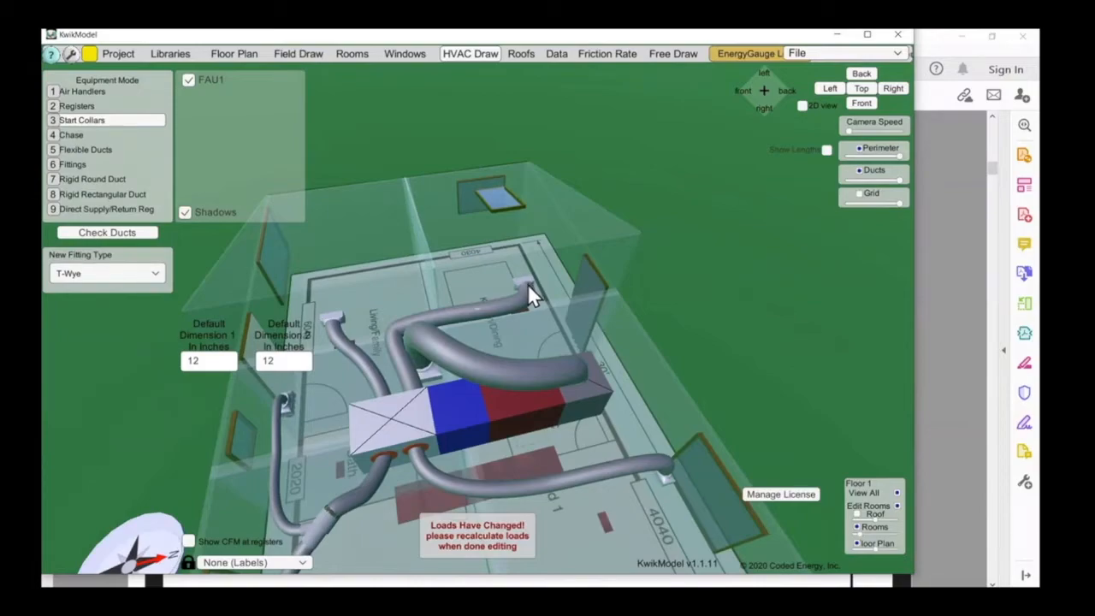
click(108, 105)
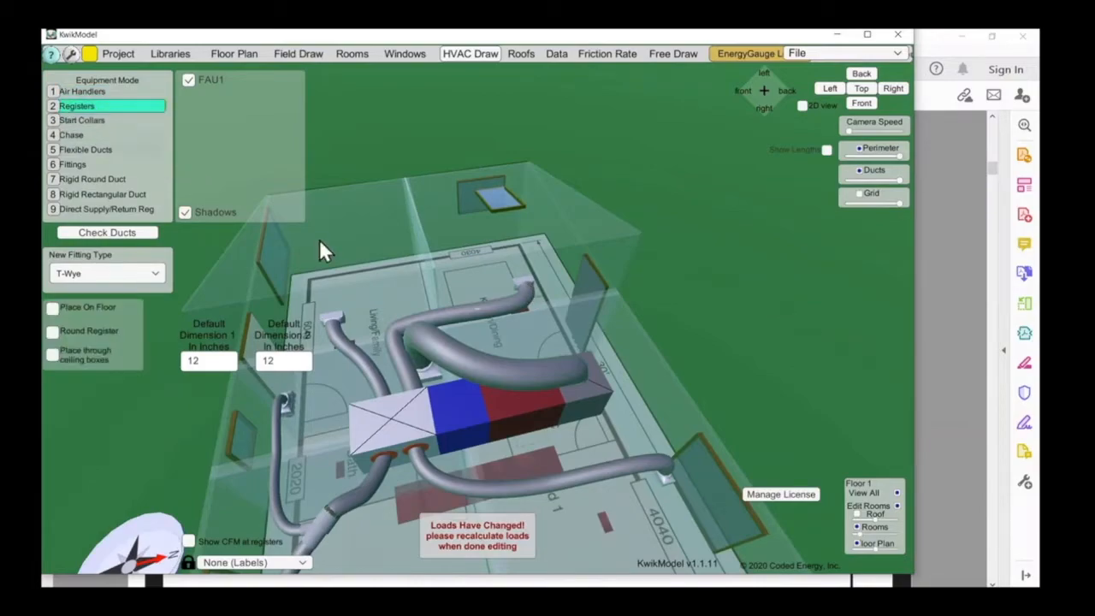
click(575, 282)
drag(524, 282, 485, 286)
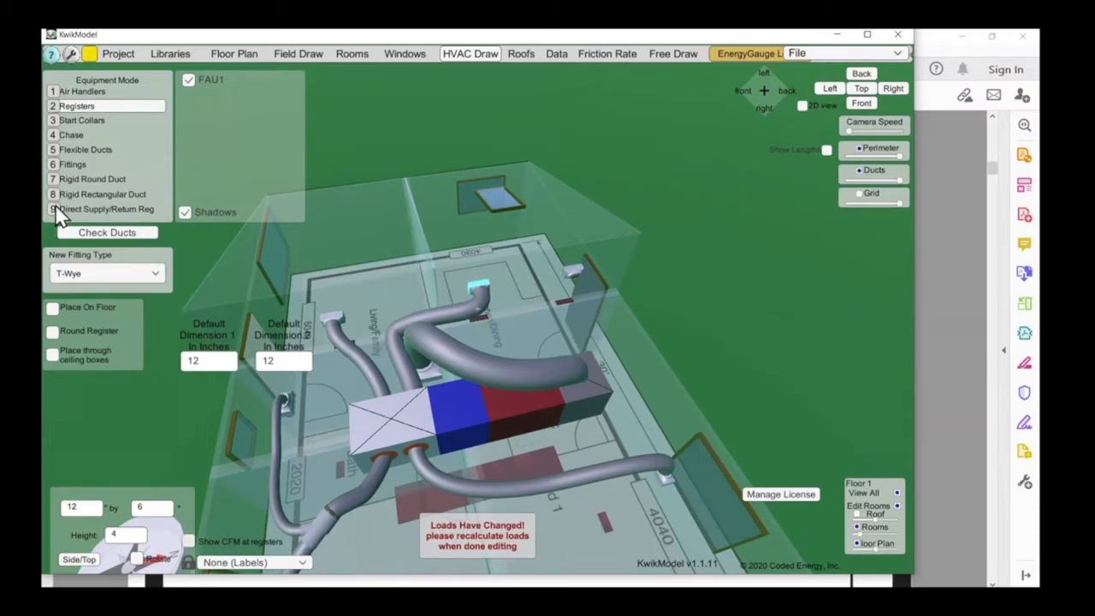
Insert a T-Wye fitting at the bend of the kitchen's 10-inch flexible supply duct.
click(72, 150)
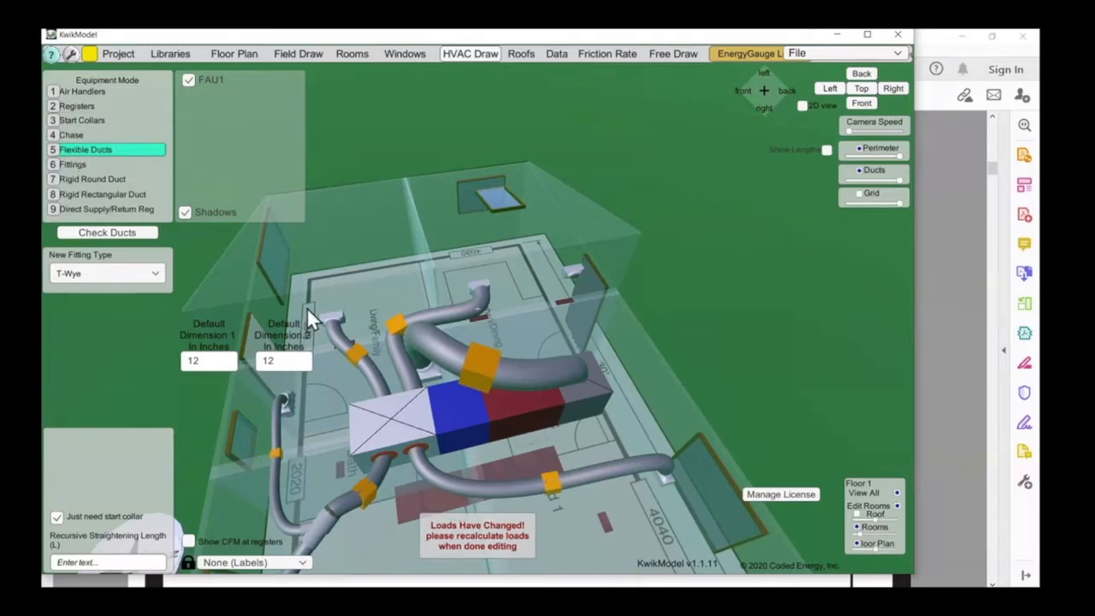
click(398, 320)
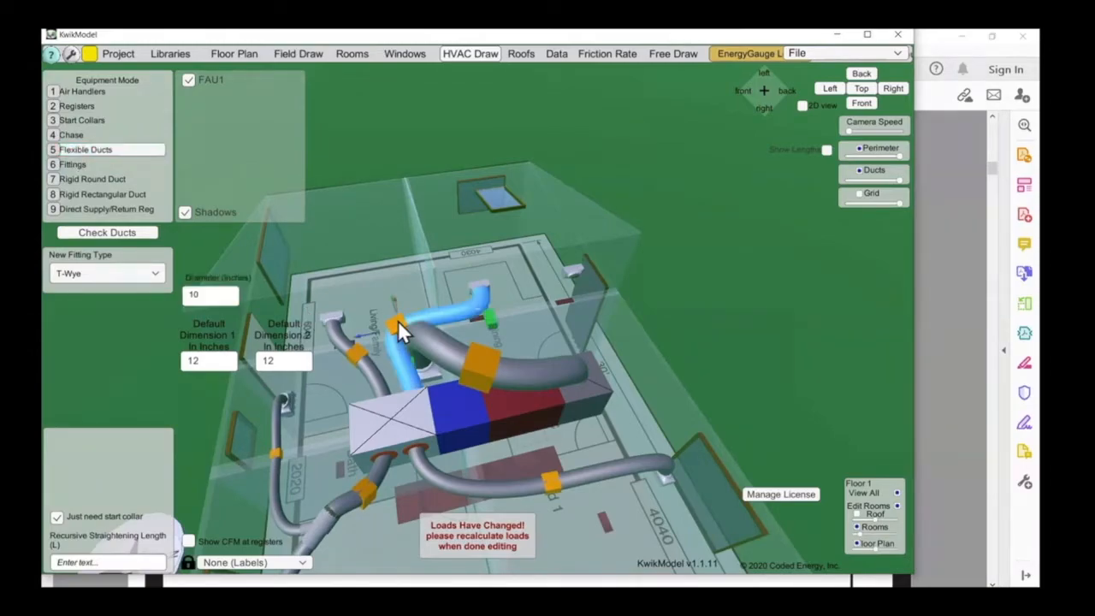
click(392, 320)
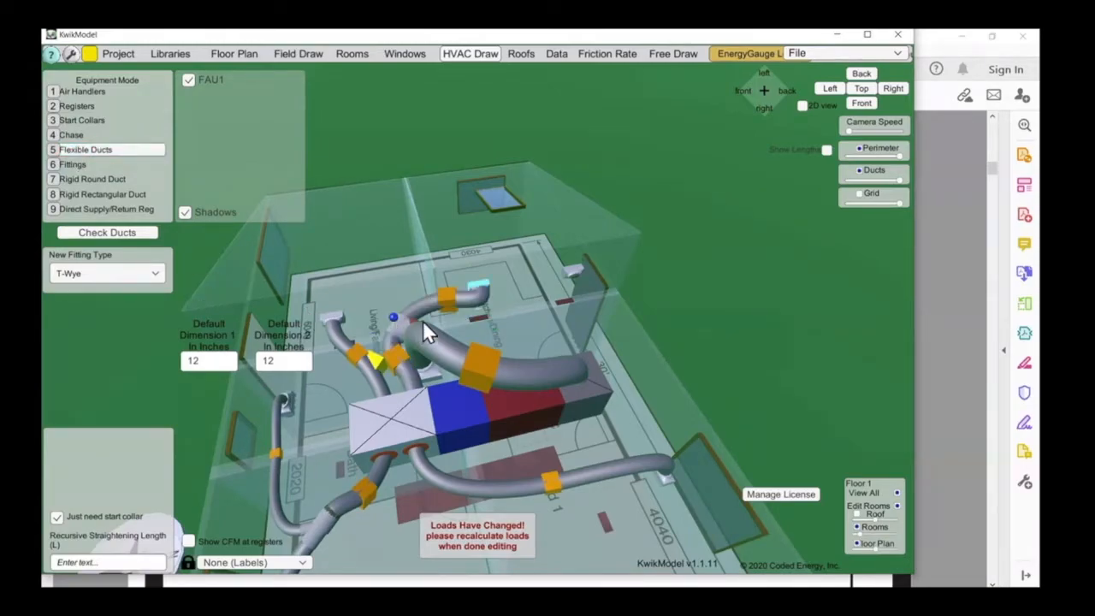
right_drag(573, 321, 569, 353)
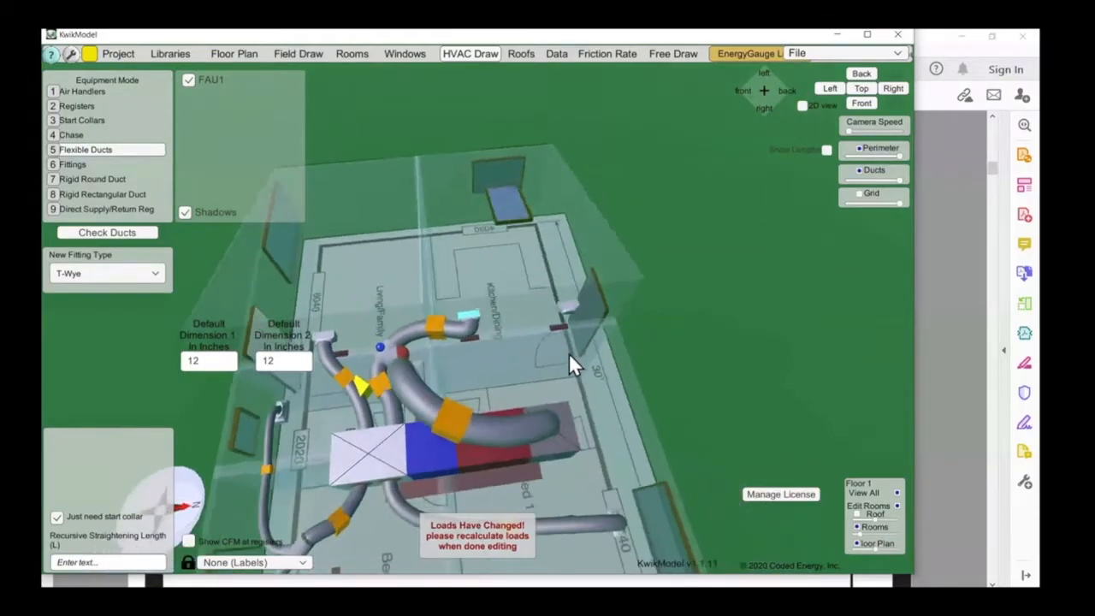
Connect the T-Wye's branch outlet to the new kitchen register with an 8-inch flexible duct and adjust its curve slightly.
click(405, 350)
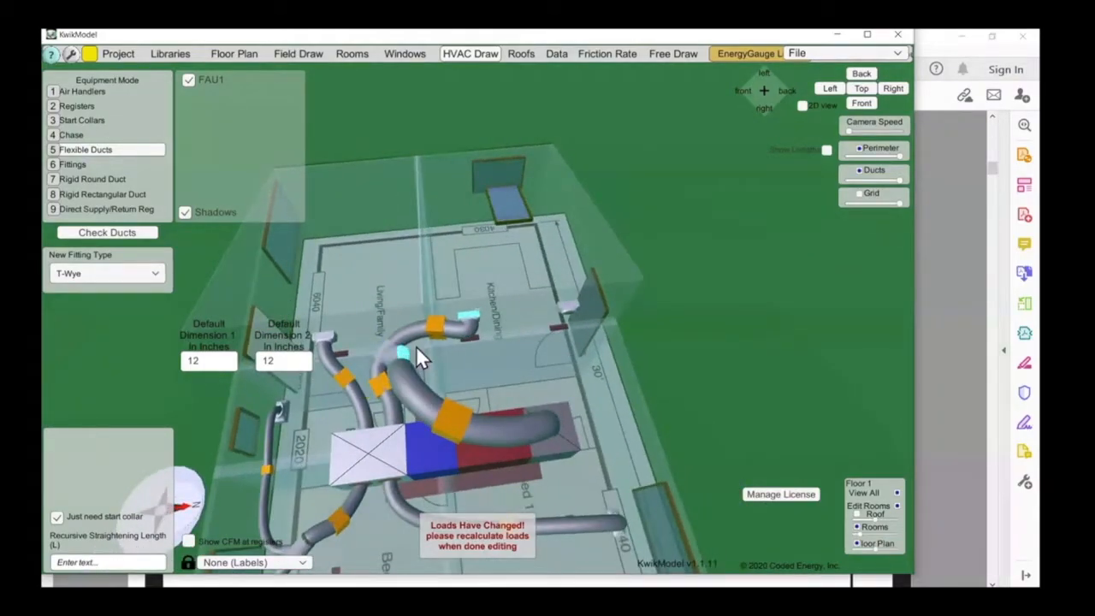
click(568, 317)
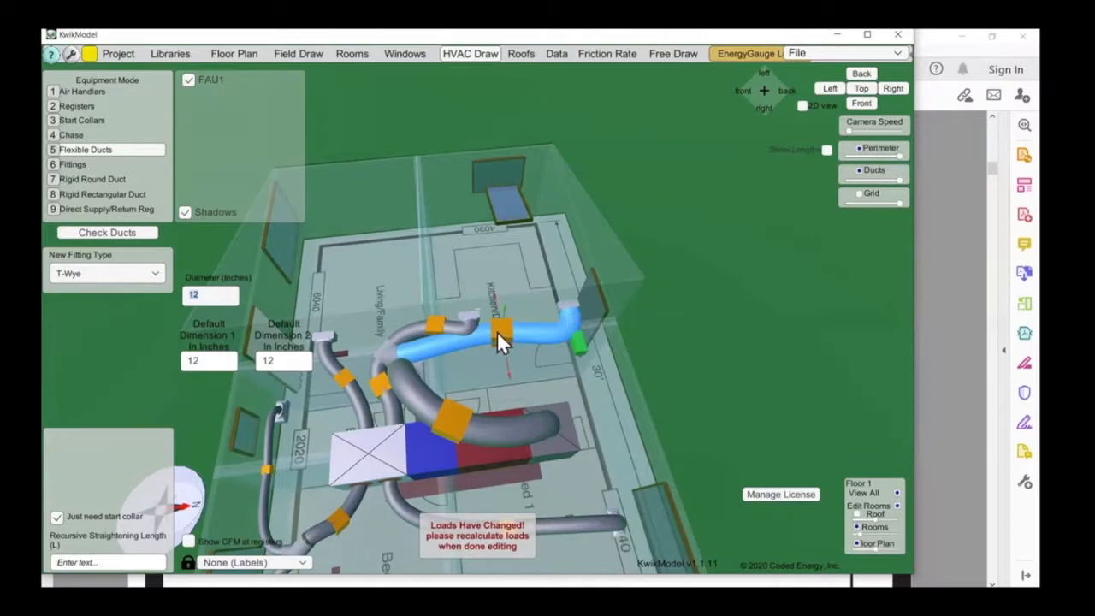
text(8)
mouse_move(504, 339)
mouse_down()
mouse_move(502, 329)
mouse_move(506, 348)
mouse_up()
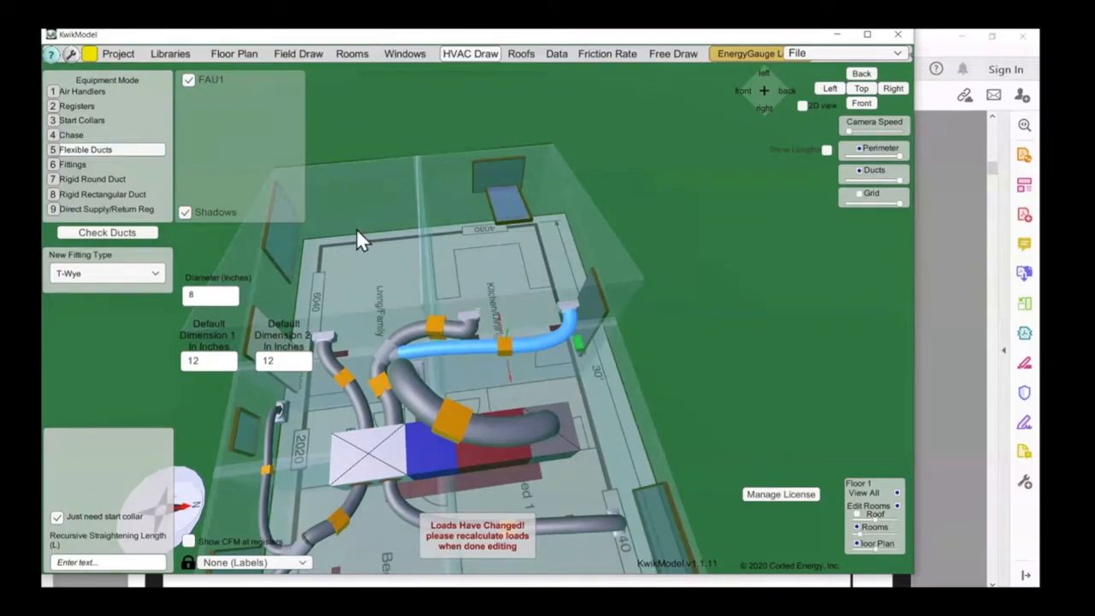
Check the airflow, diameter and length of the kitchen supply ducts in the duct data table, and return to the HVAC drawing.
click(555, 56)
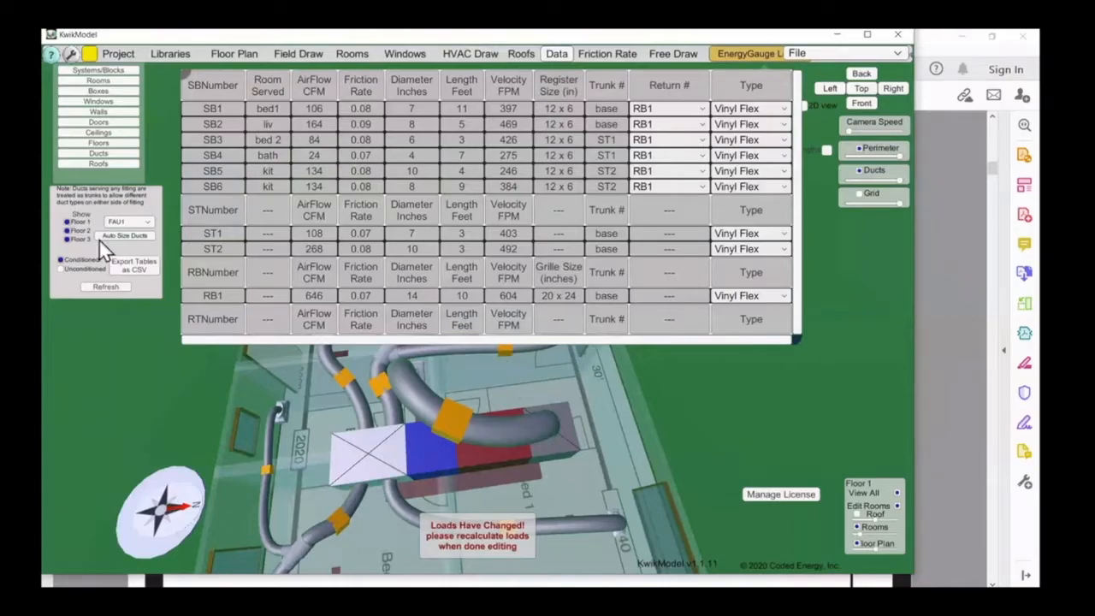
click(97, 152)
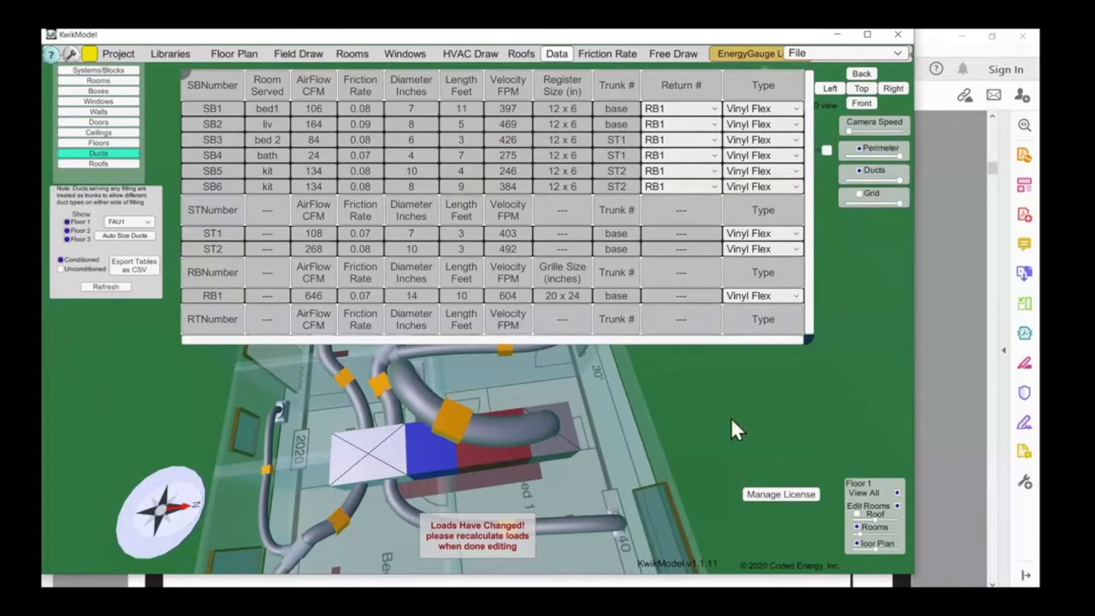
click(481, 58)
right_drag(511, 419, 536, 392)
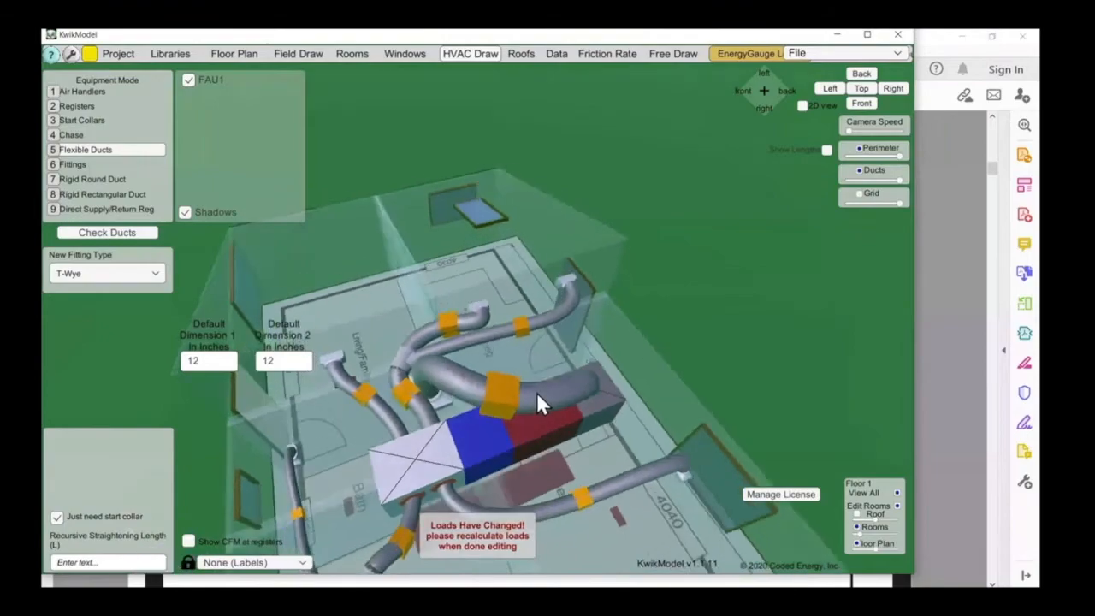
Insert a Splice fitting at the midpoint of the 7-inch flexible supply duct serving Bed 1.
click(522, 329)
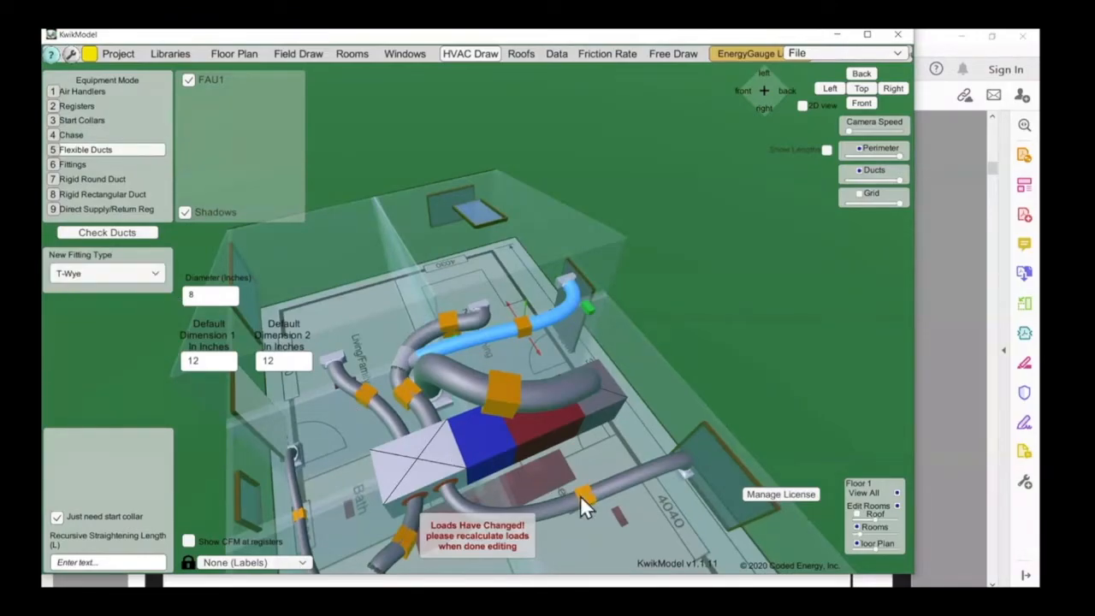
middle_drag(635, 438, 630, 263)
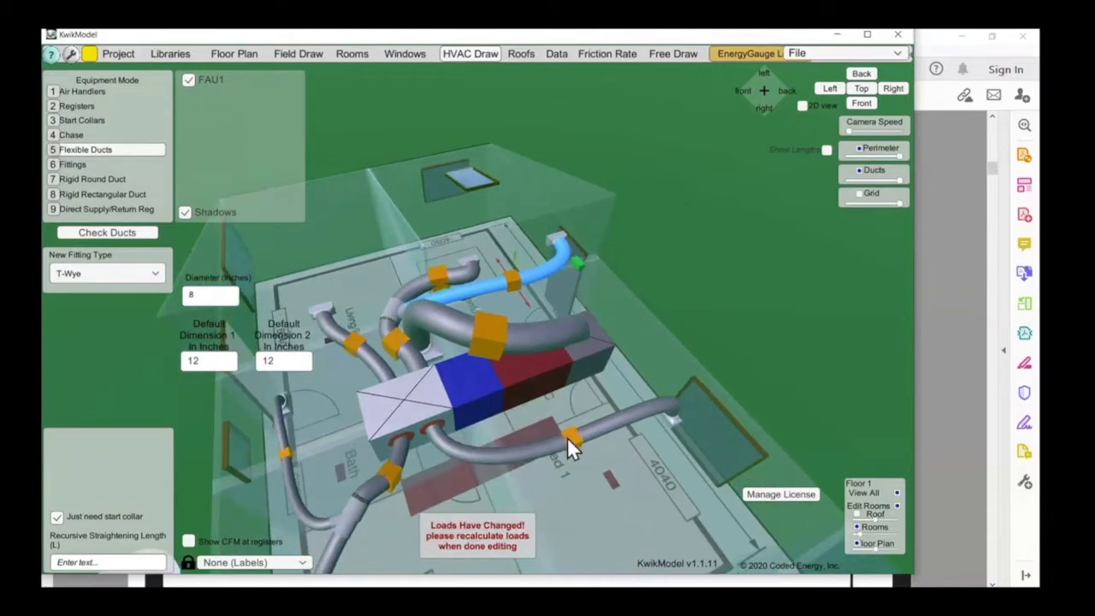
click(569, 440)
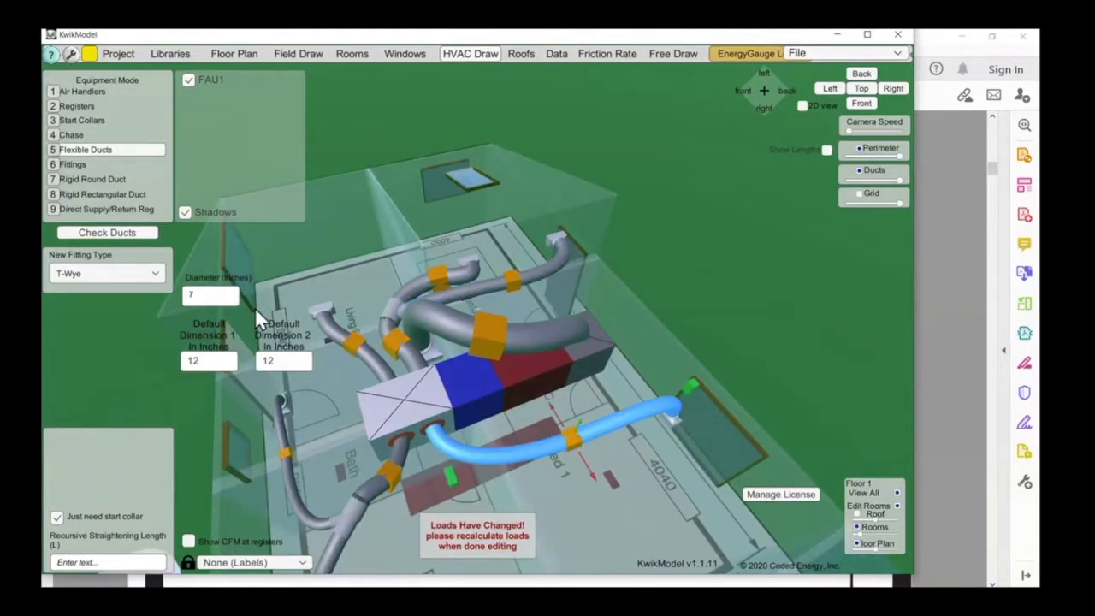
click(155, 273)
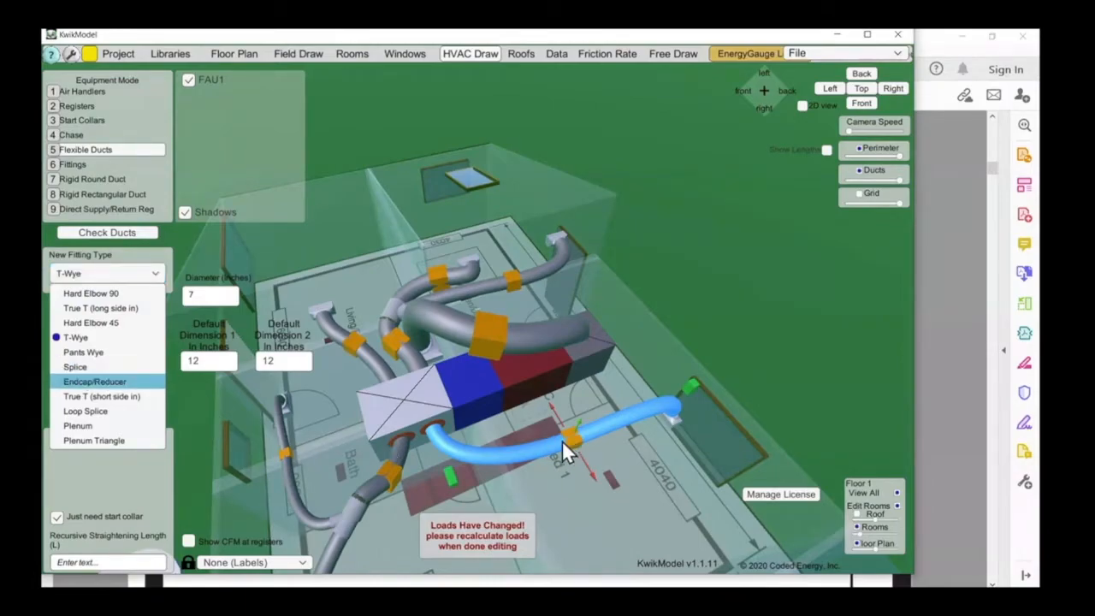
click(75, 366)
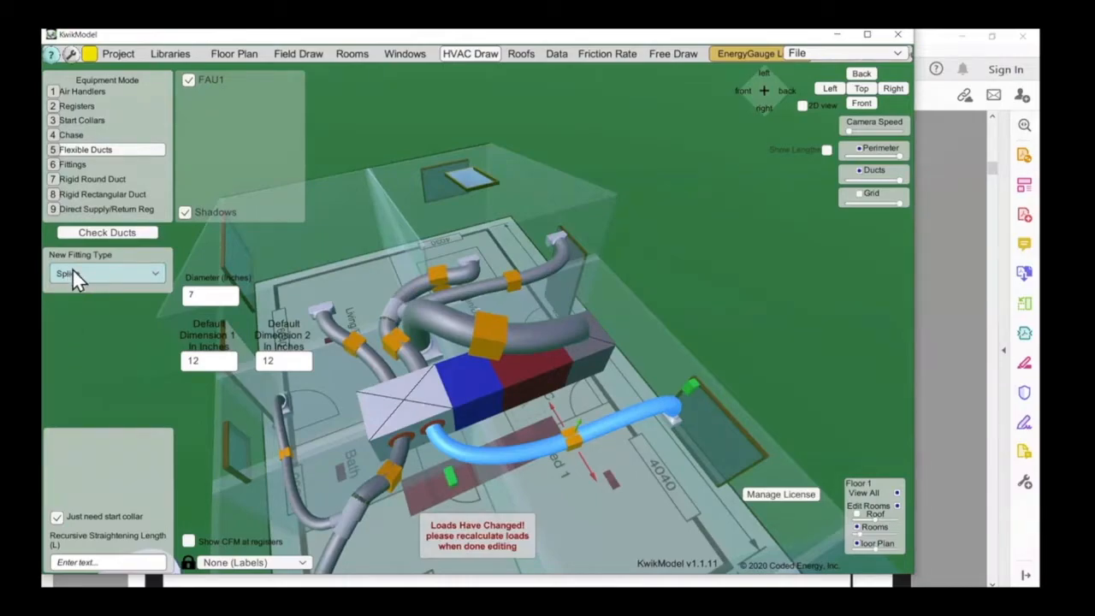
click(571, 431)
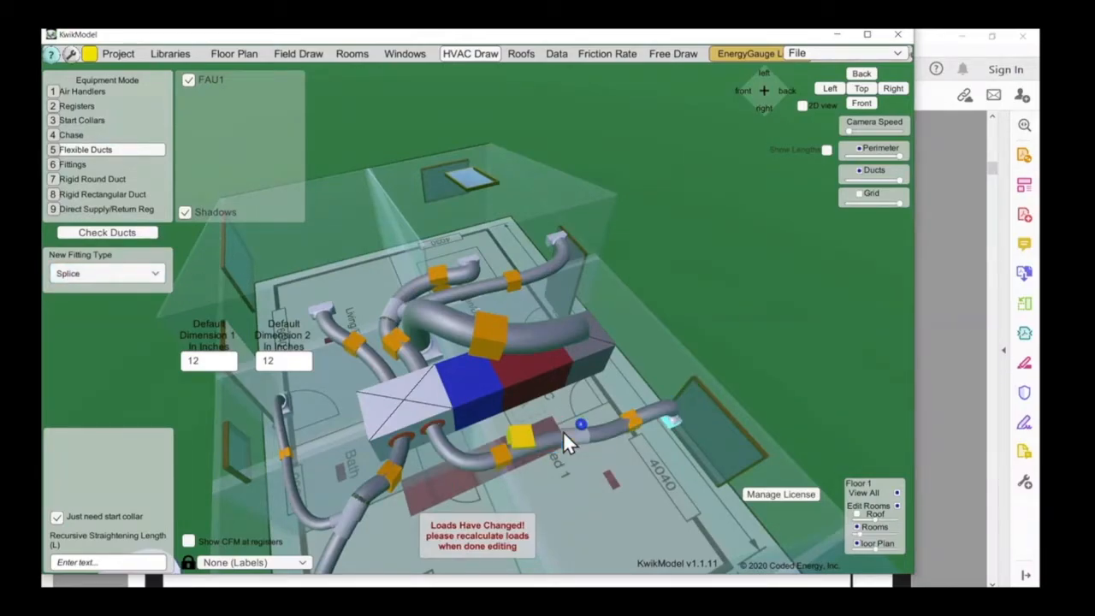
Bend the two flexible duct sections on either side of the Bed 1 splice by moving their midpoints.
scroll(590, 450, up, 5)
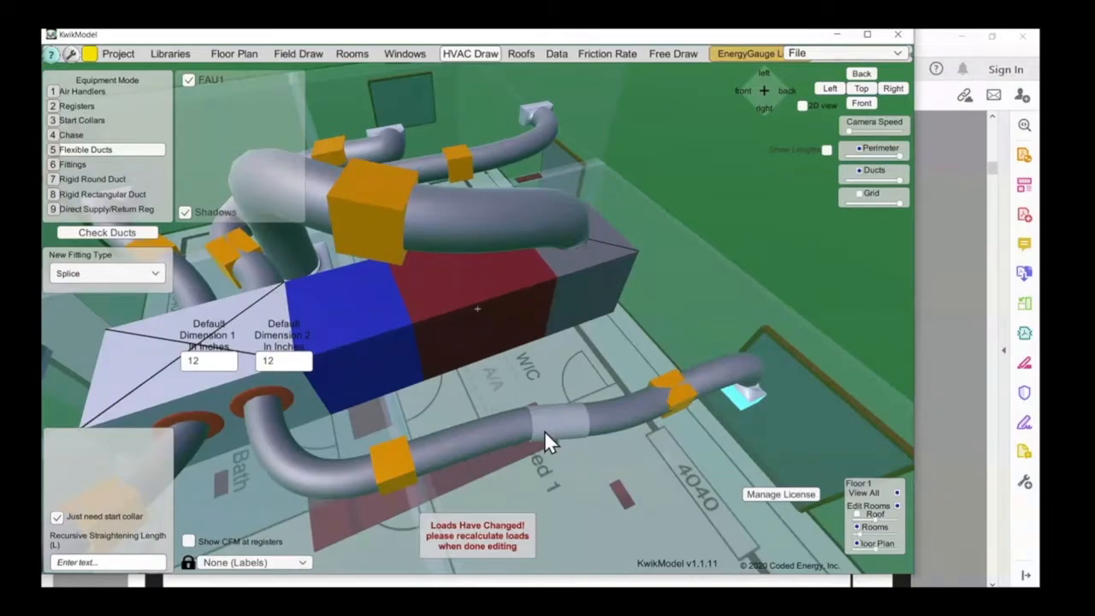
drag(676, 390, 687, 432)
drag(401, 454, 432, 504)
click(689, 419)
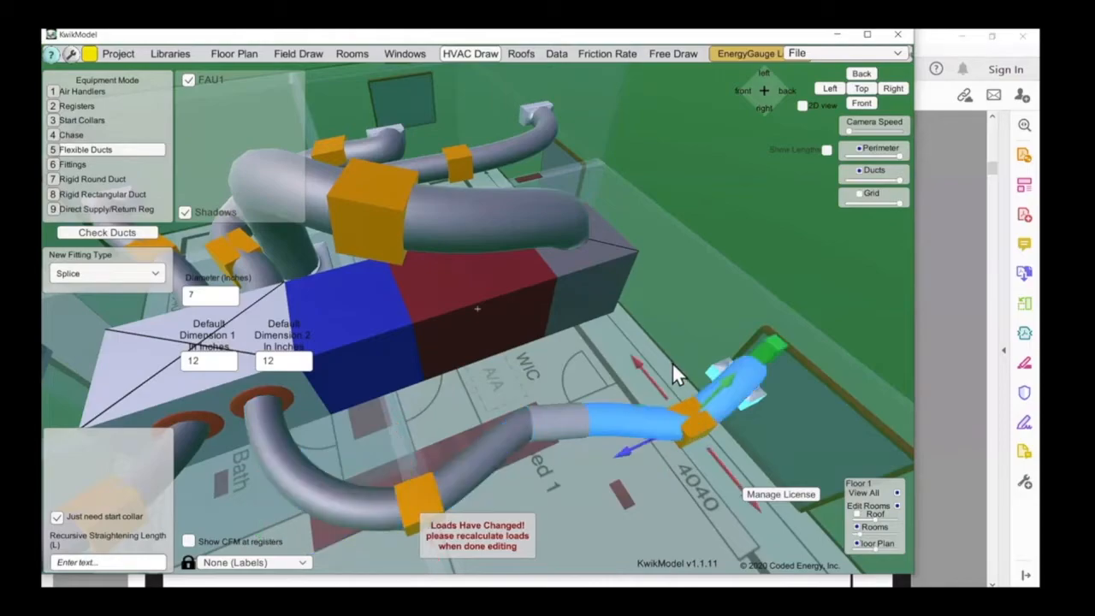
drag(700, 428, 710, 489)
drag(550, 493, 519, 333)
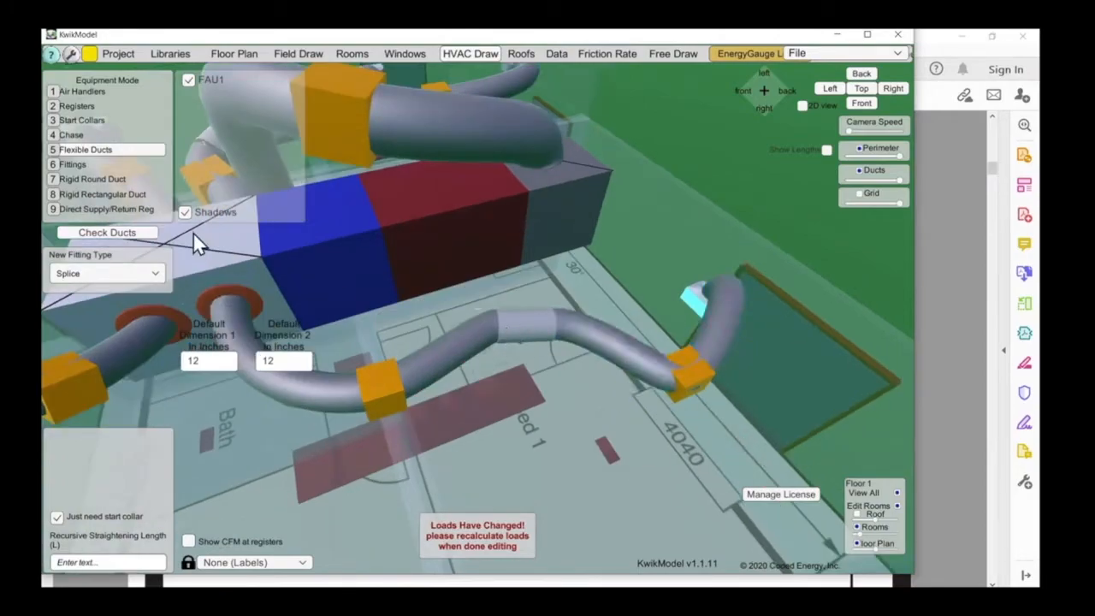
Move the splice fitting in the Bed 1 supply duct and adjust its angle to smooth the duct run.
click(82, 163)
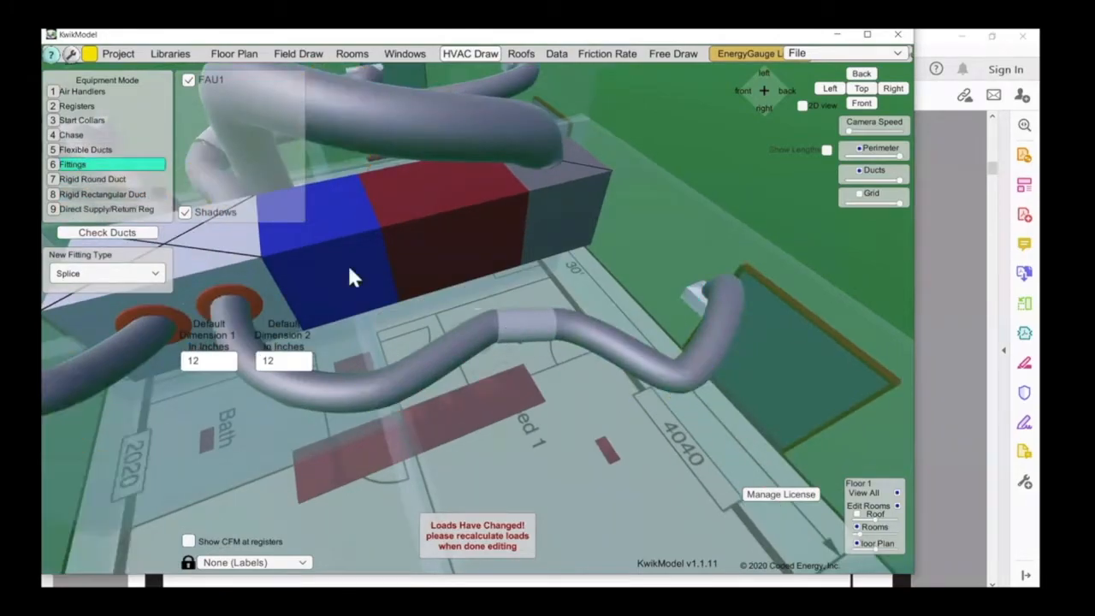
click(531, 326)
drag(525, 323, 432, 370)
drag(510, 451, 512, 404)
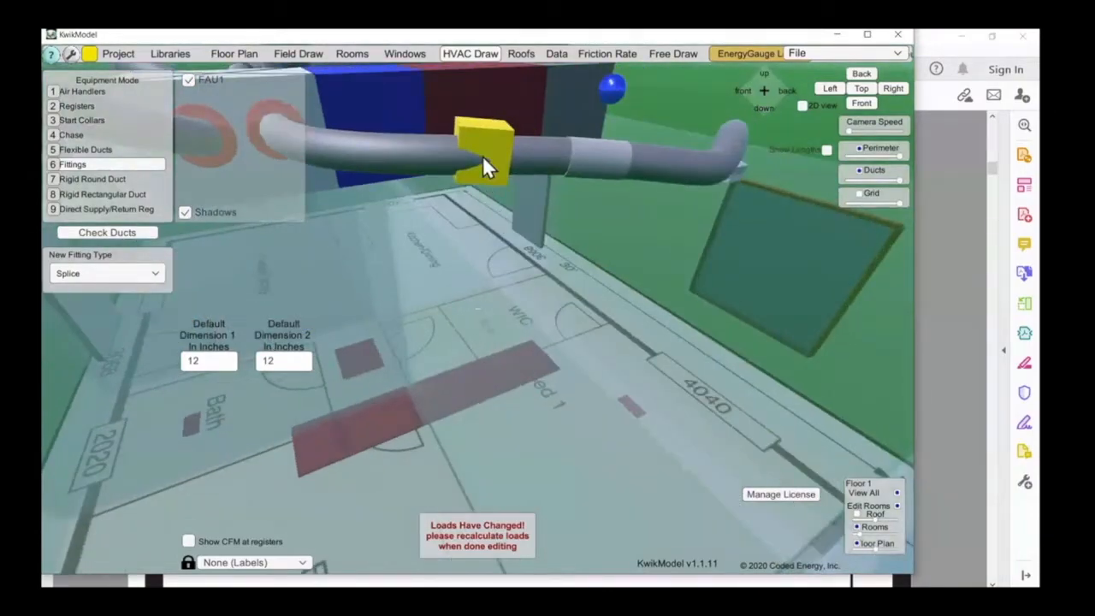
drag(483, 156, 496, 118)
drag(496, 257, 550, 478)
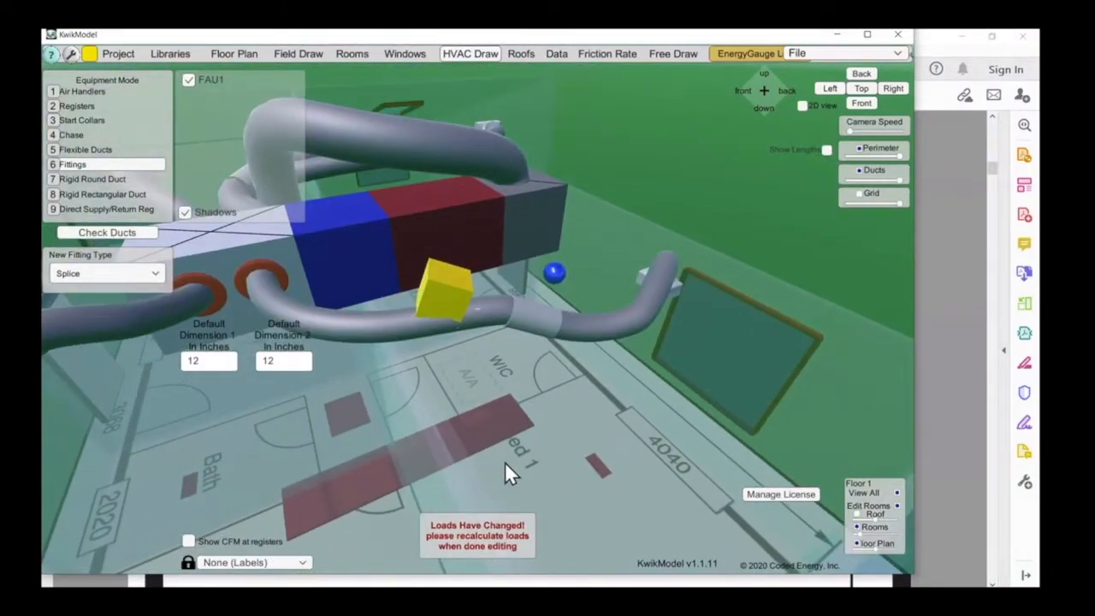
drag(526, 439, 639, 398)
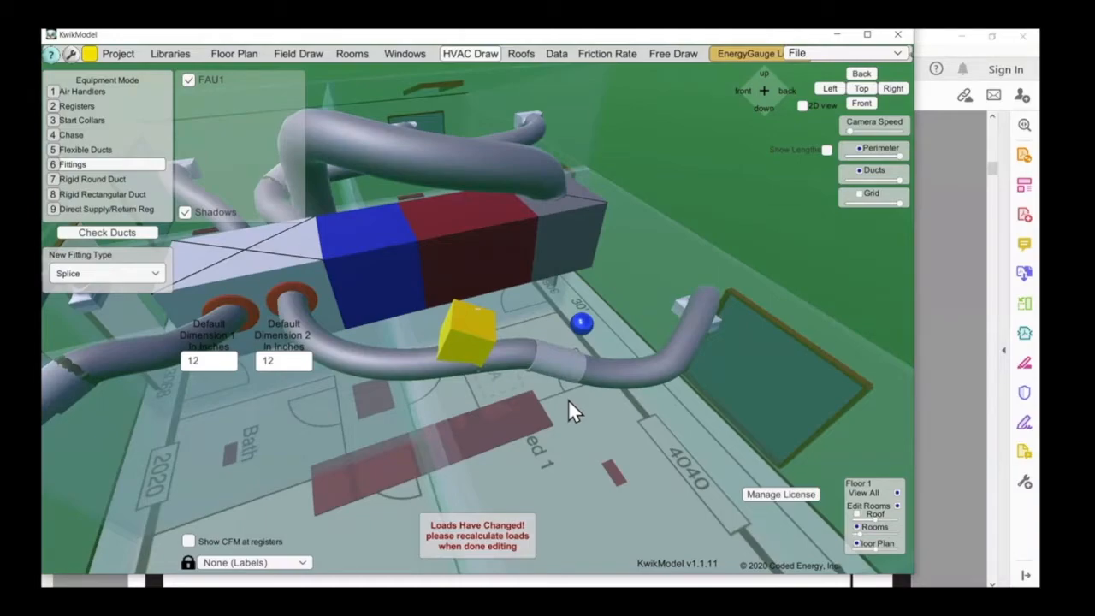
Shift the Bed 1 splice slightly toward the WIC, rotate it around and turn it back in line with the duct.
drag(576, 362, 569, 351)
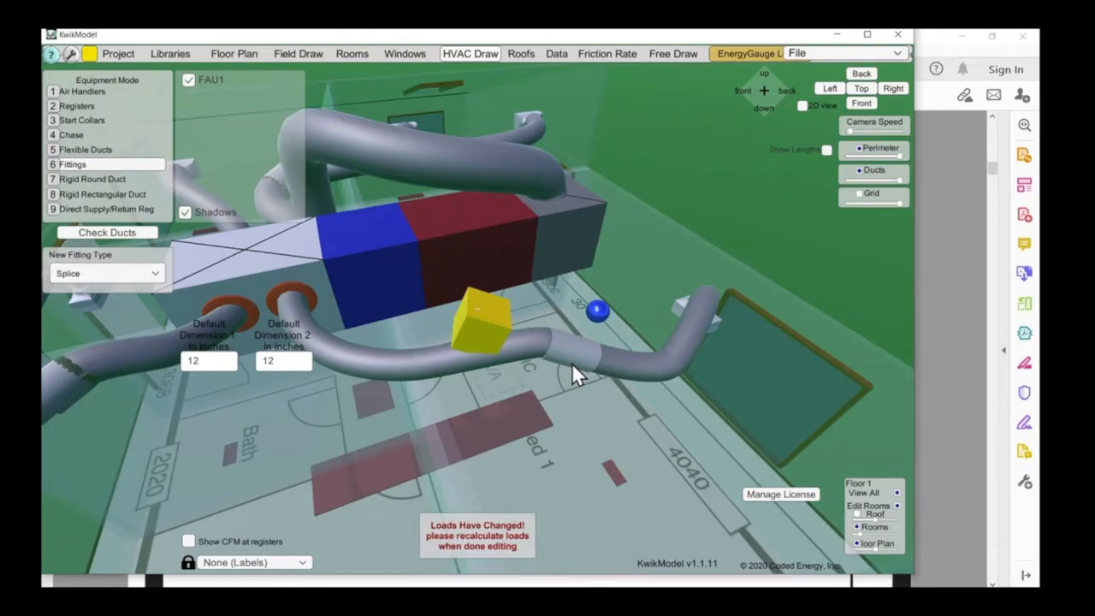
drag(488, 307, 604, 415)
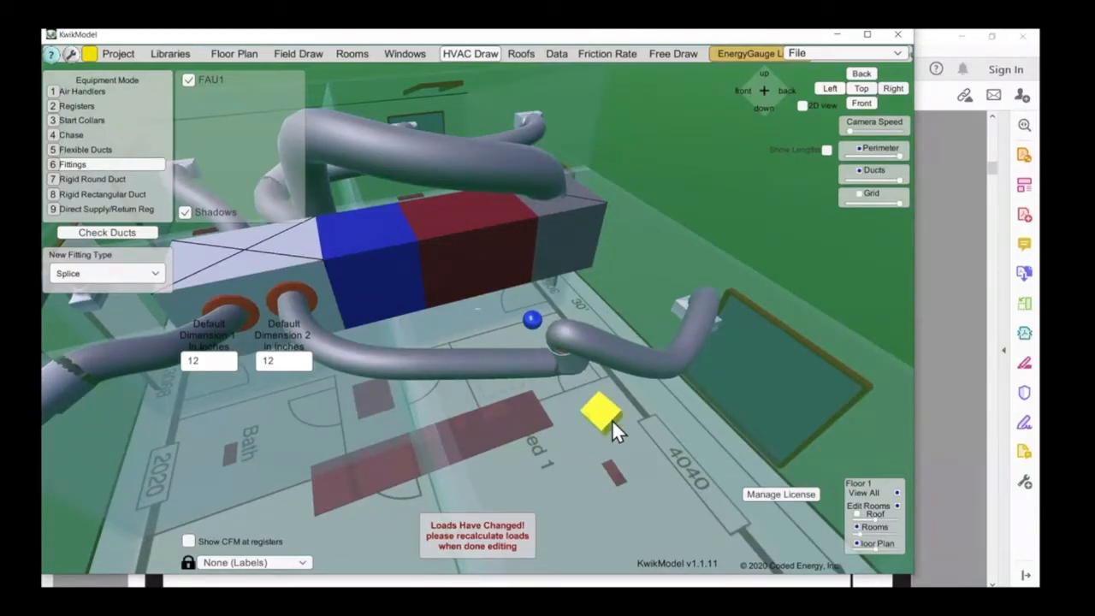
drag(611, 419, 488, 323)
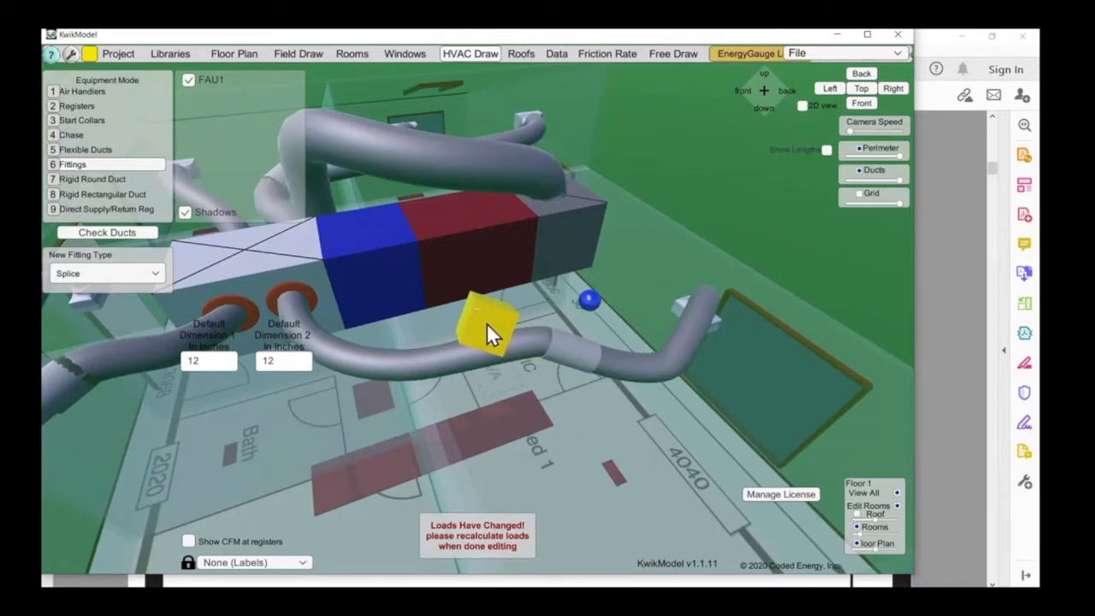
Undo the splice in the Bed 1 supply duct, restoring one continuous flexible duct.
key(ctrl+z)
key(ctrl+z)
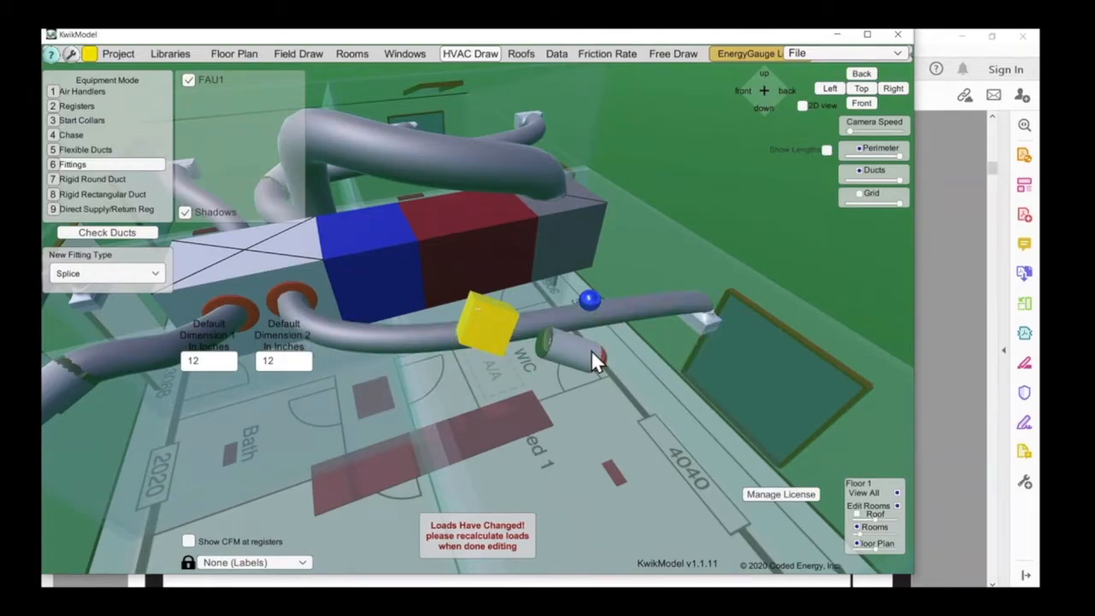
key(ctrl+z)
right_drag(587, 396, 625, 438)
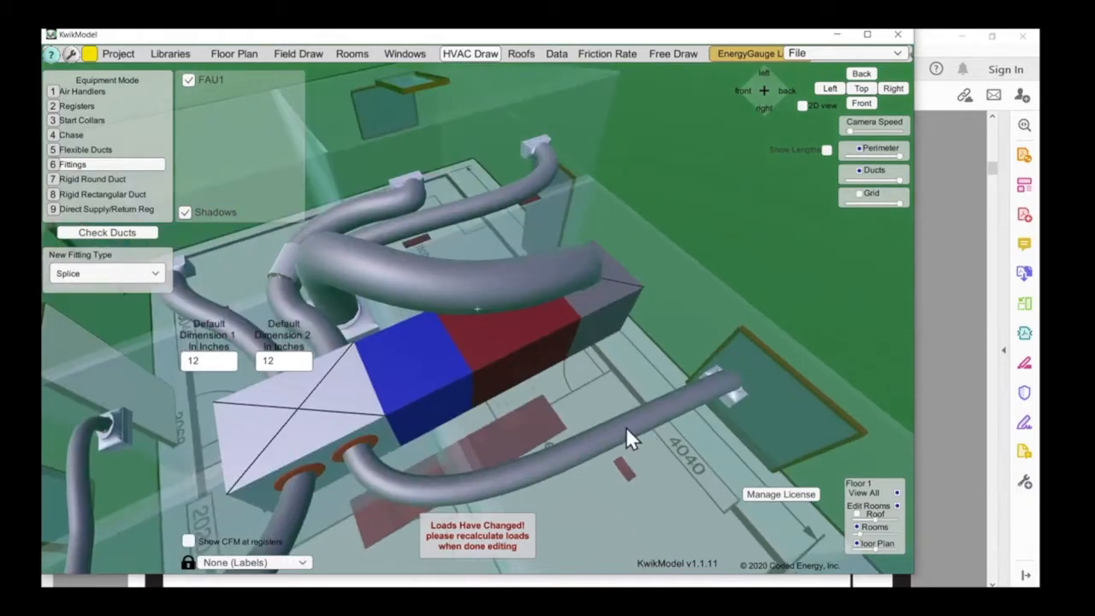
Automatically size all ducts of FAU1 from the duct data table.
right_drag(583, 511, 608, 396)
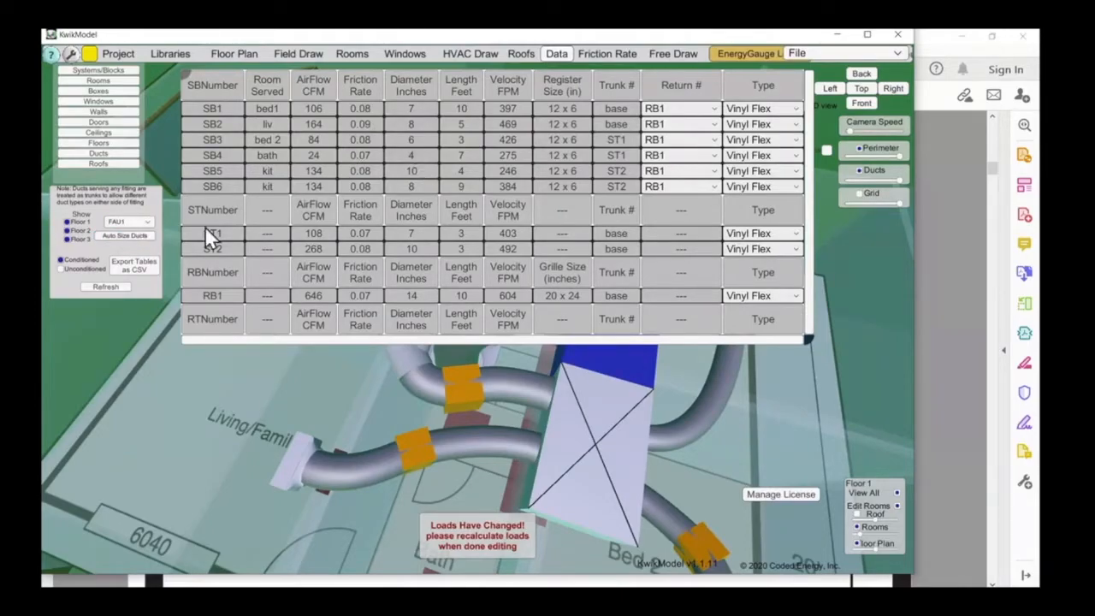
click(133, 237)
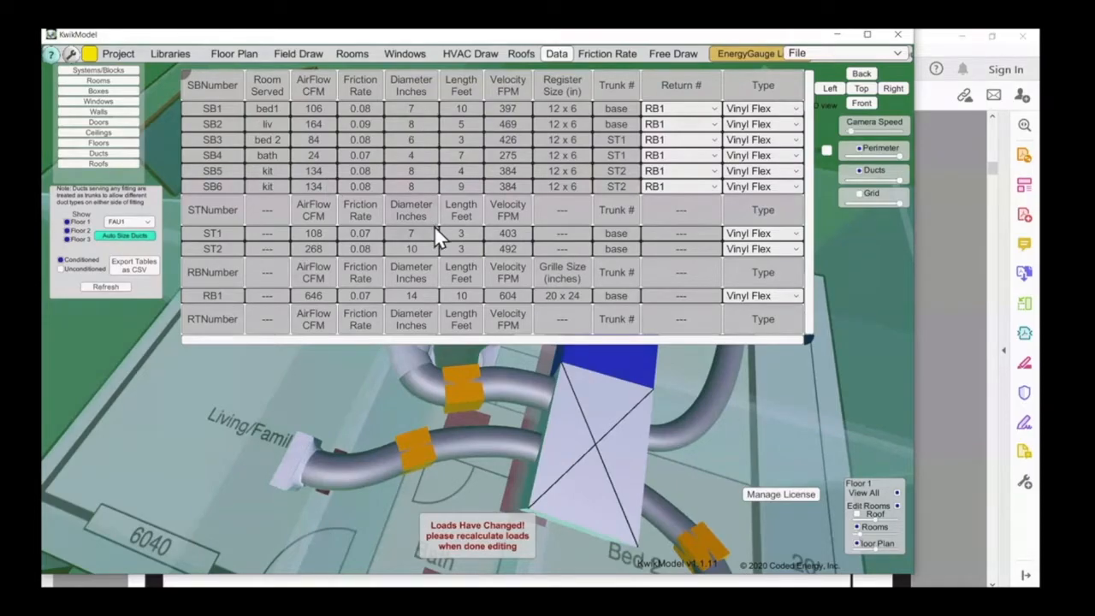
scroll(531, 398, down, 3)
middle_drag(532, 399, 572, 454)
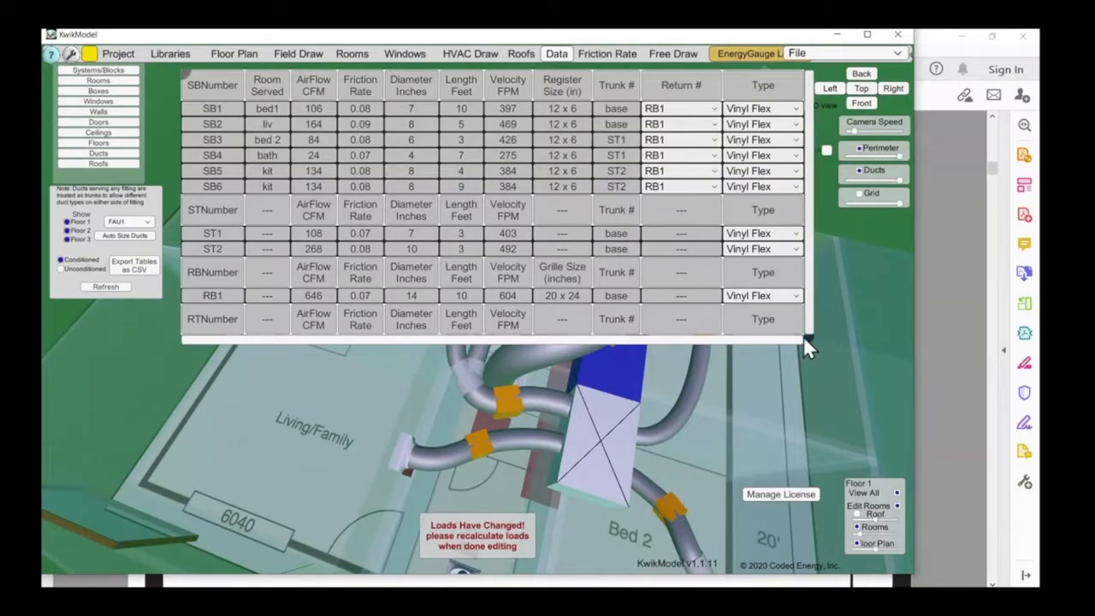
Shrink the duct table to expose the duct layout in the model, and reopen the table at full size.
drag(806, 338, 797, 120)
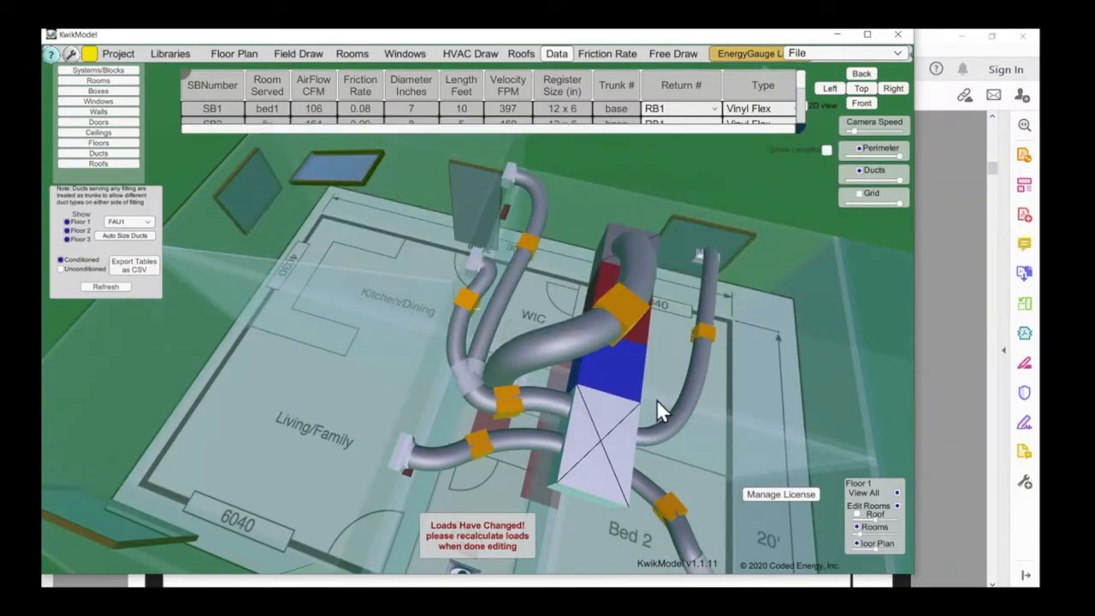
middle_drag(607, 393, 390, 140)
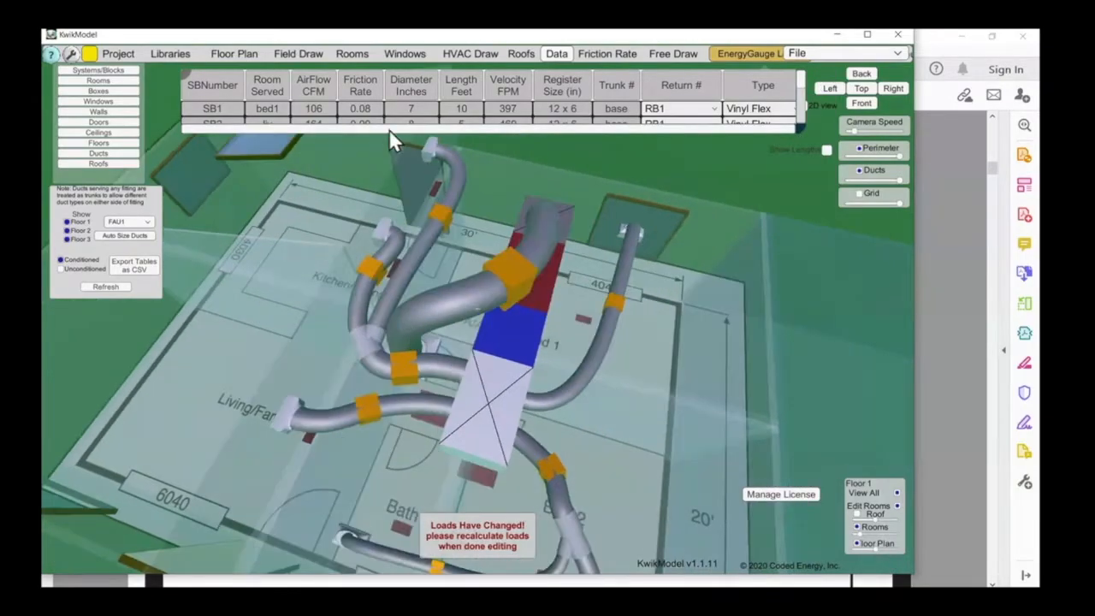
click(399, 53)
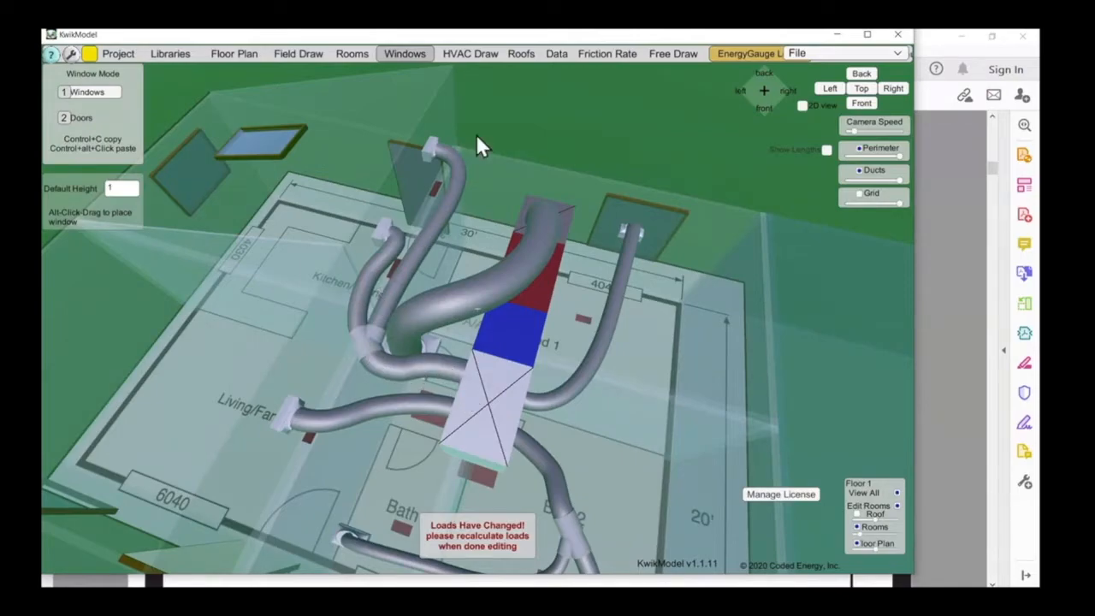
click(552, 54)
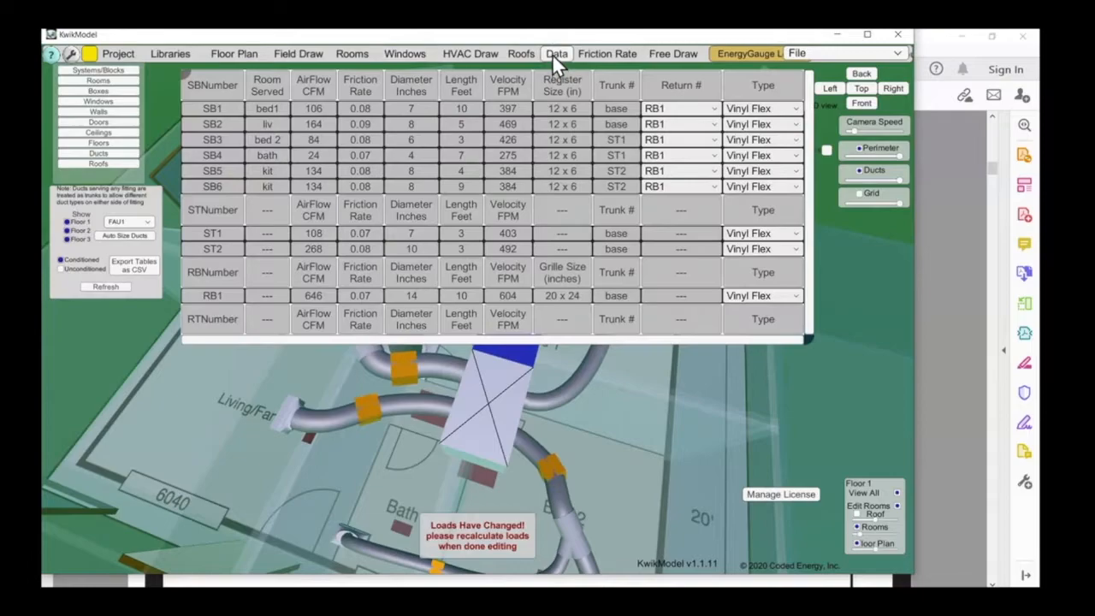
Examine the table rows of the two kitchen branch ducts and their shared trunk, matching each to its duct in the model.
middle_drag(449, 389, 533, 510)
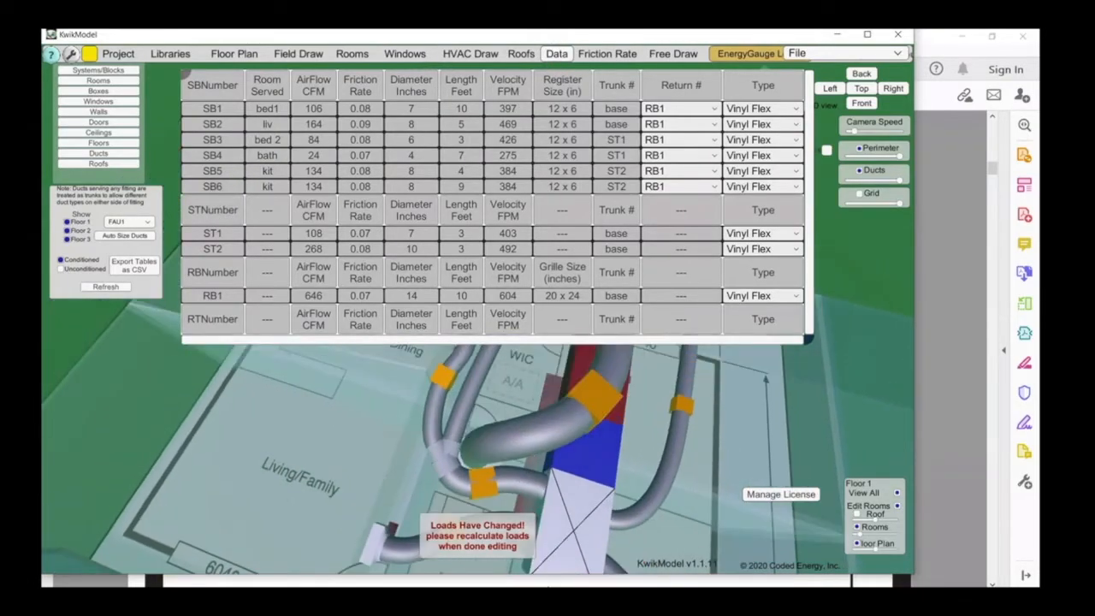
click(440, 380)
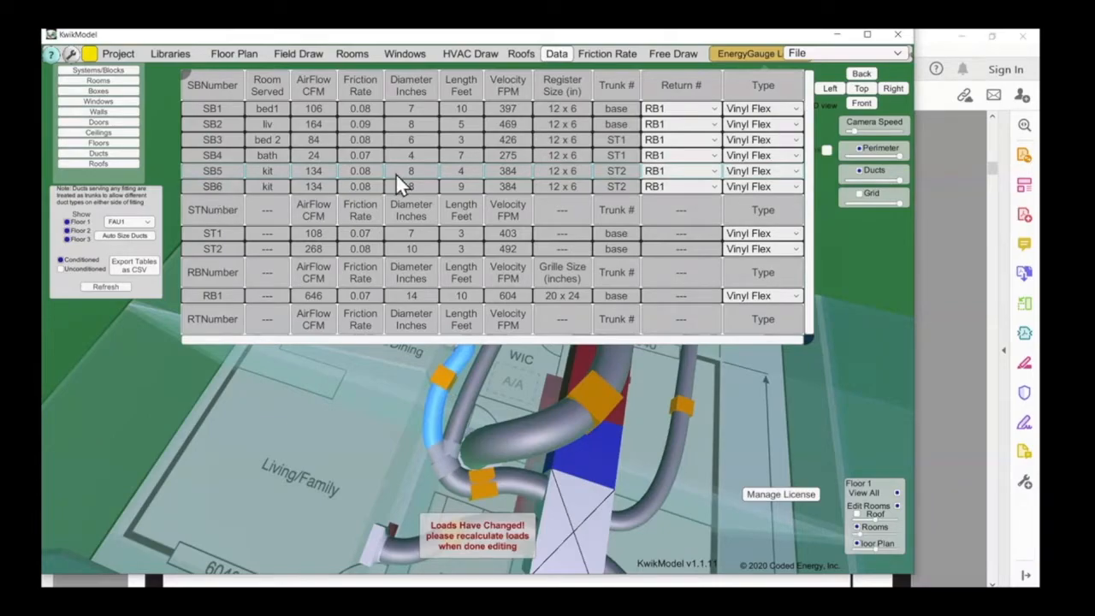
middle_drag(471, 394, 504, 376)
click(505, 352)
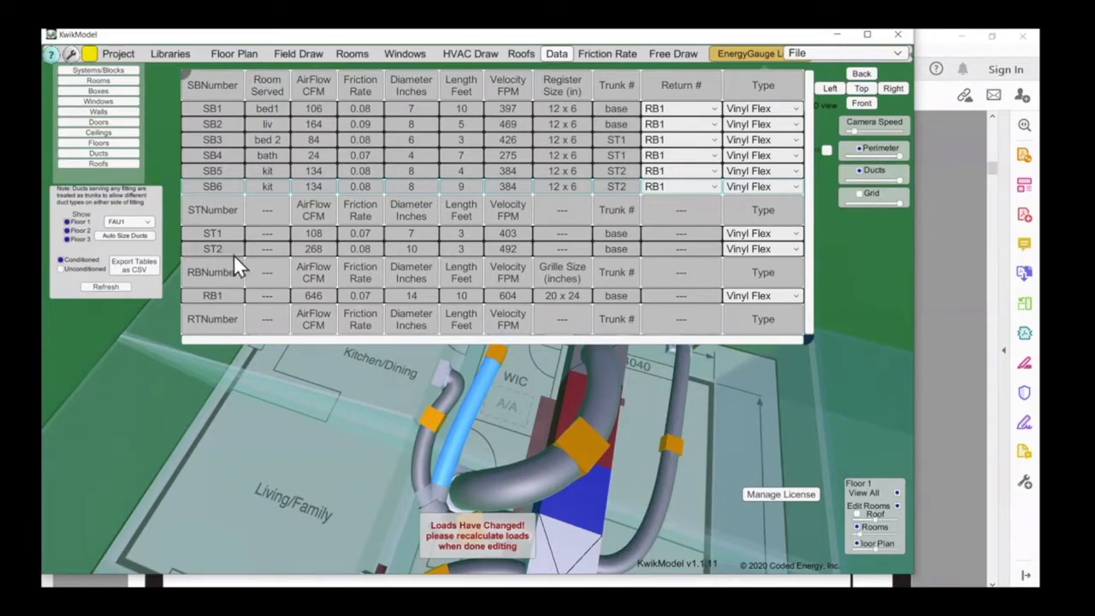
click(423, 248)
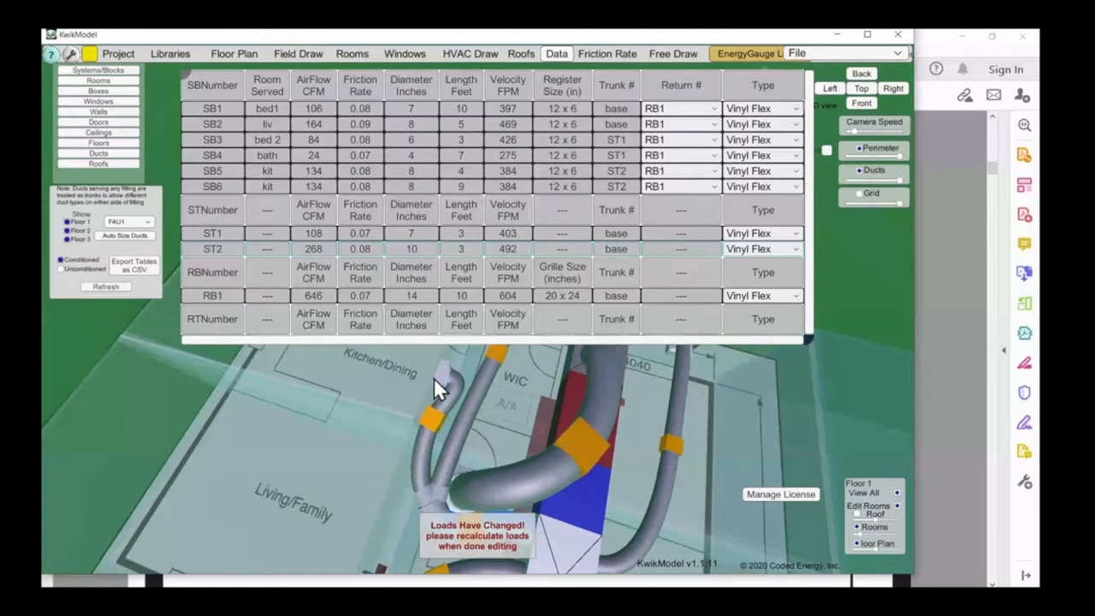
drag(478, 433, 442, 353)
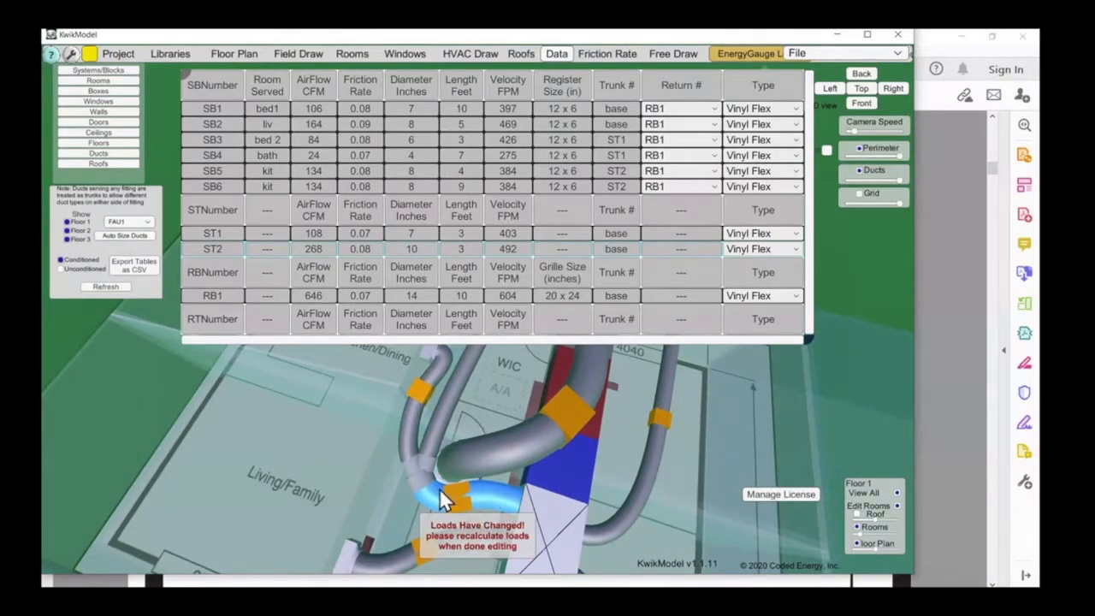
drag(465, 415, 488, 398)
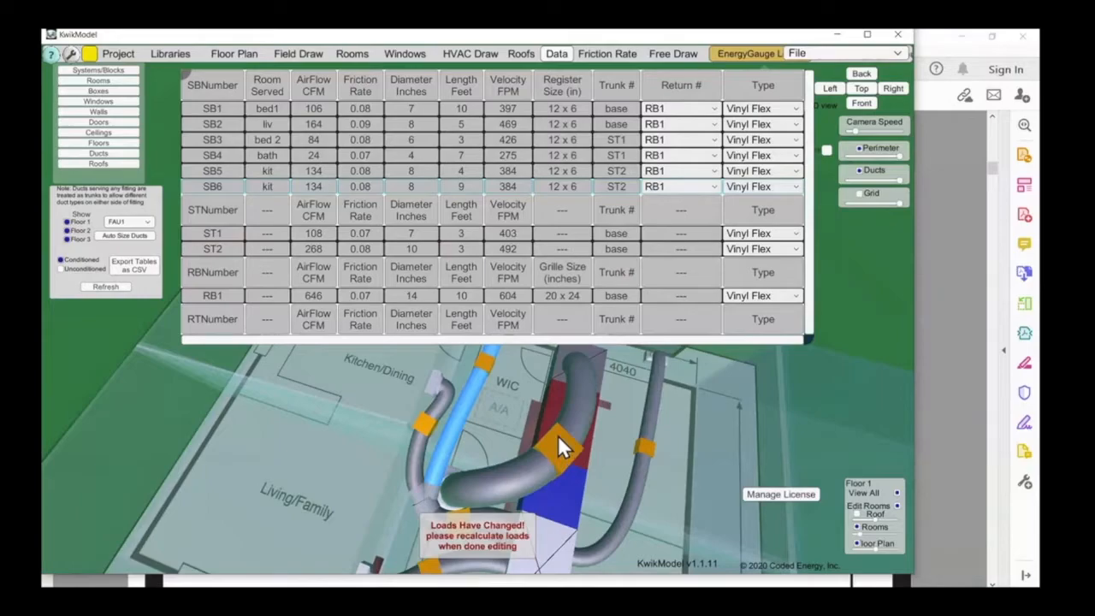
mouse_move(535, 435)
mouse_down()
mouse_move(506, 378)
mouse_move(533, 441)
mouse_up()
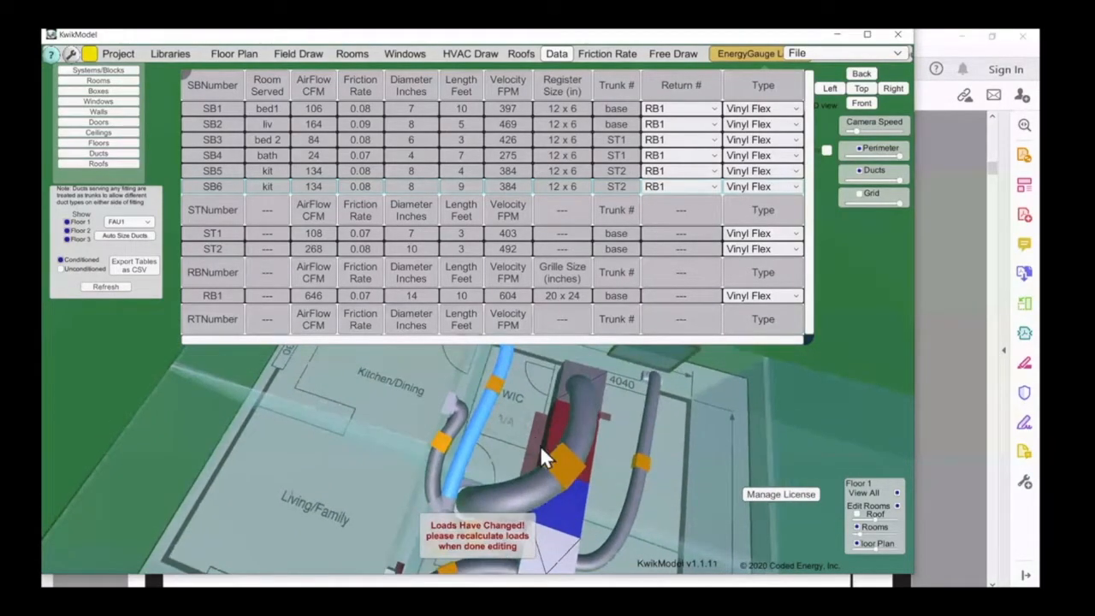
Inspect the duct layout around the air handler without the duct data table covering it, and reopen the table.
click(411, 52)
drag(644, 452, 506, 261)
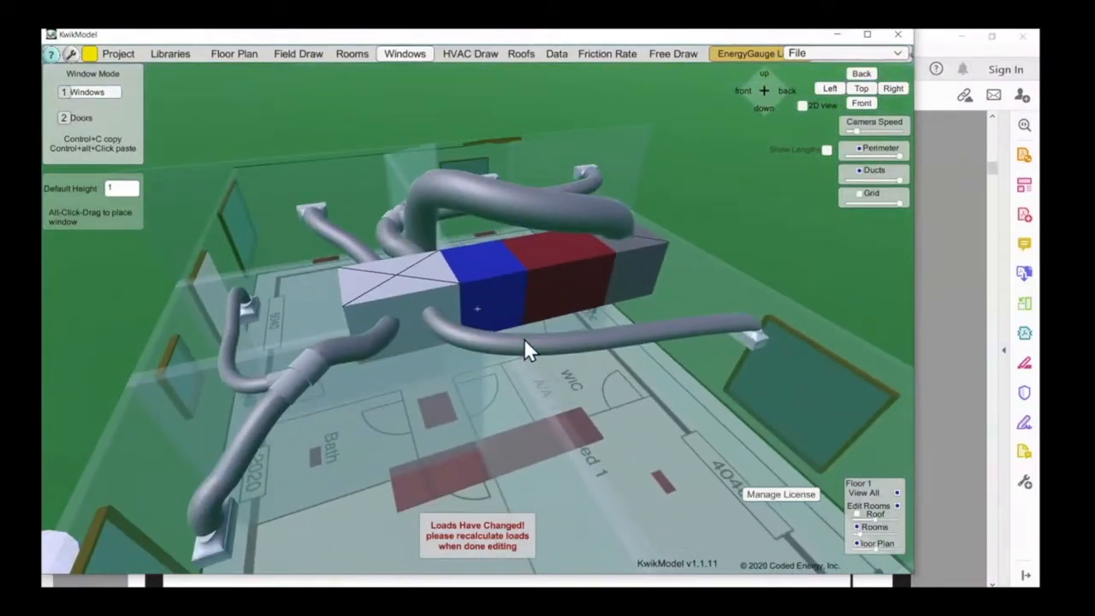
drag(550, 341, 555, 116)
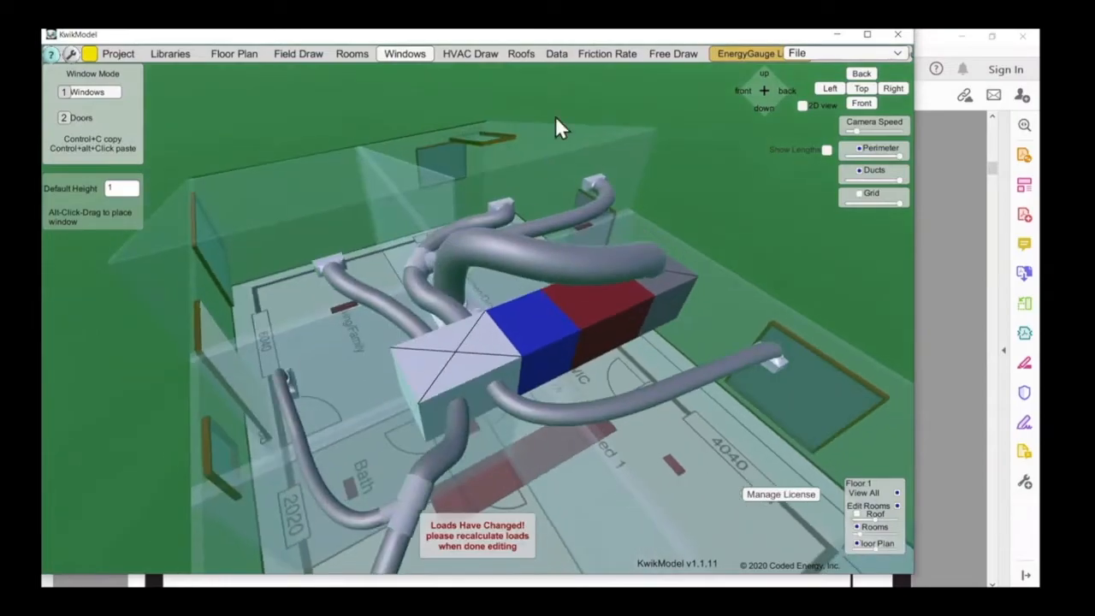
click(553, 54)
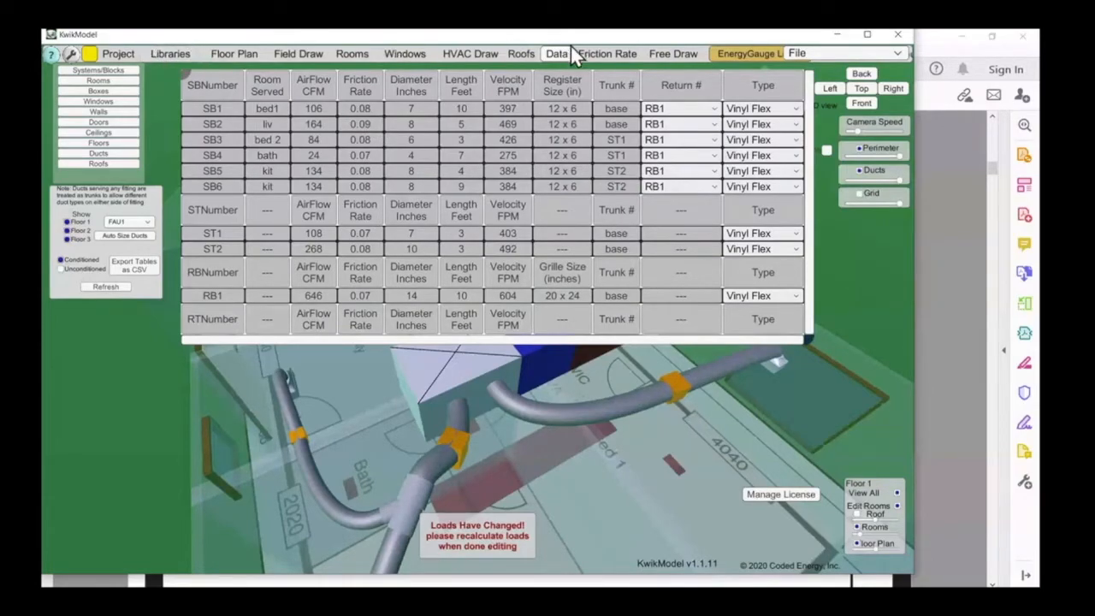
Review the FAU1 friction rate calculation and the total effective length table of its supply and return runs, repositioning the table.
click(604, 51)
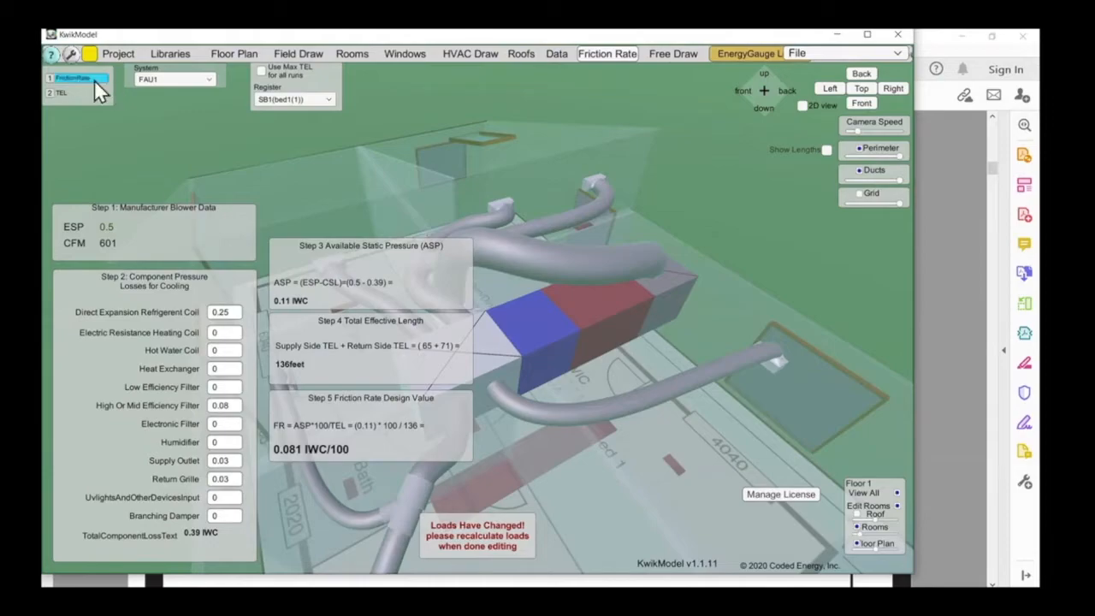
click(66, 93)
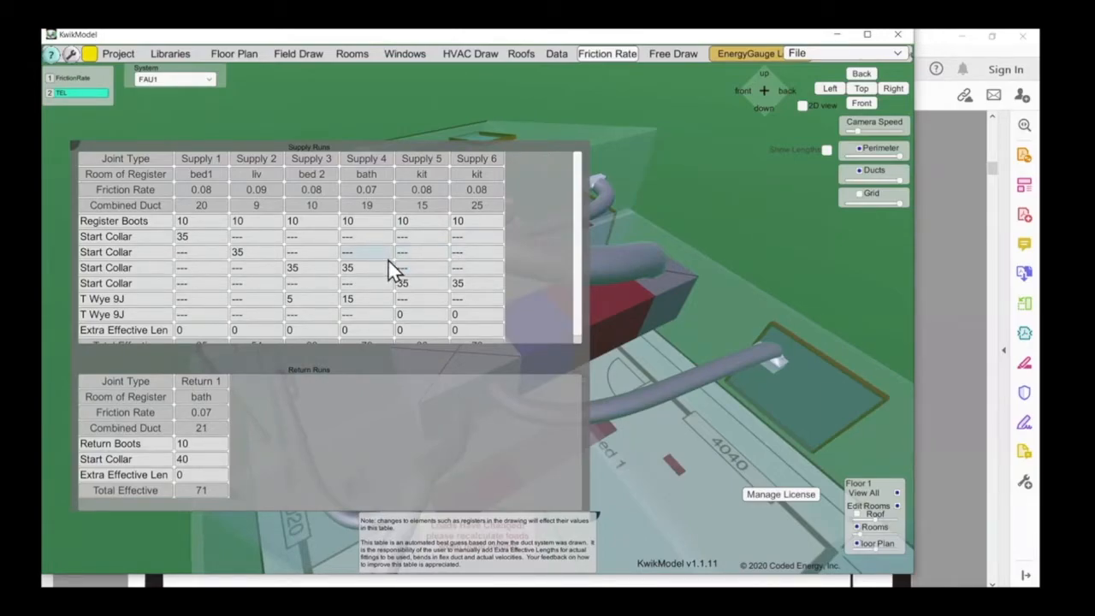
drag(75, 145, 243, 127)
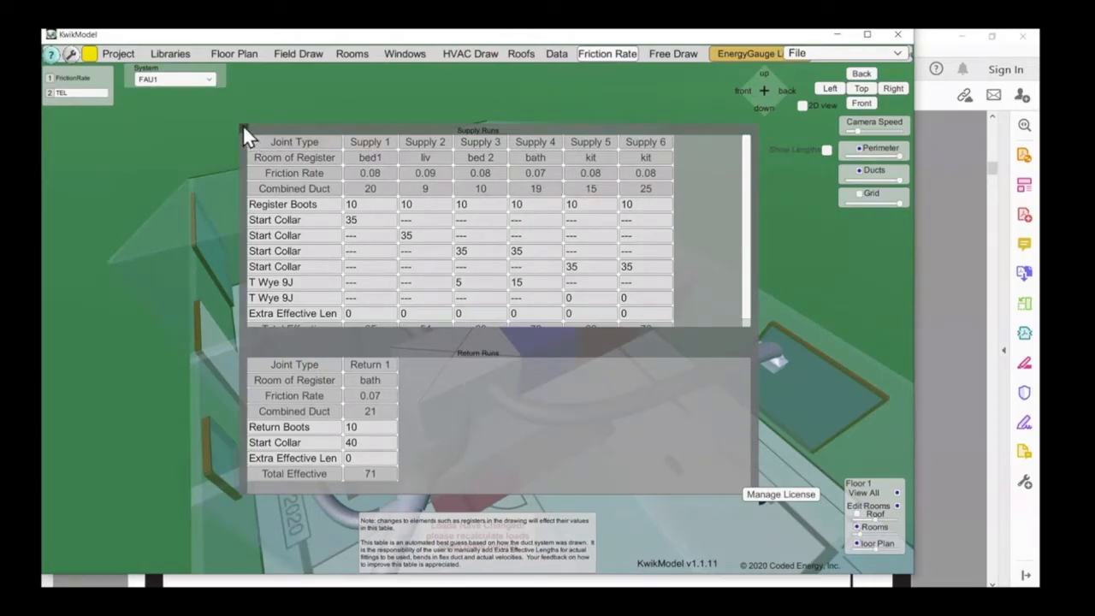
drag(243, 125, 192, 113)
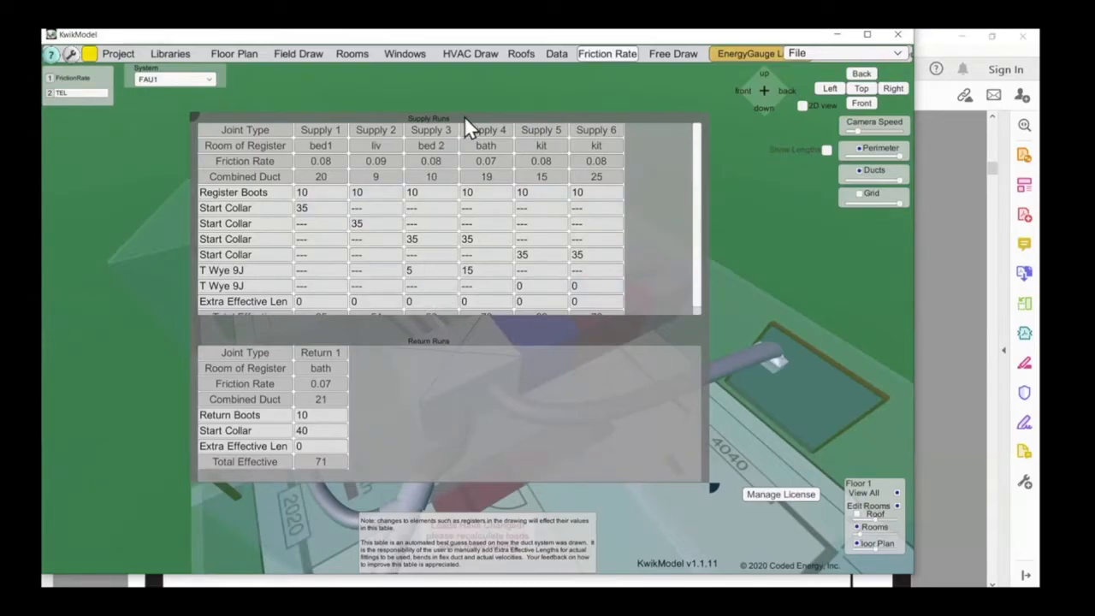
scroll(467, 120, down, 1)
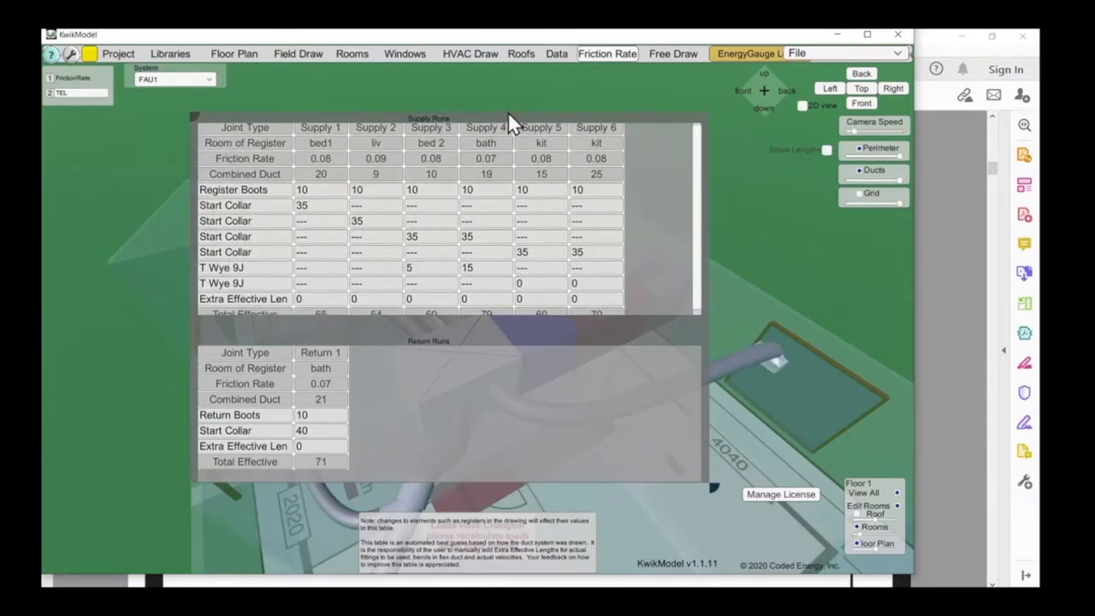
drag(696, 225, 695, 203)
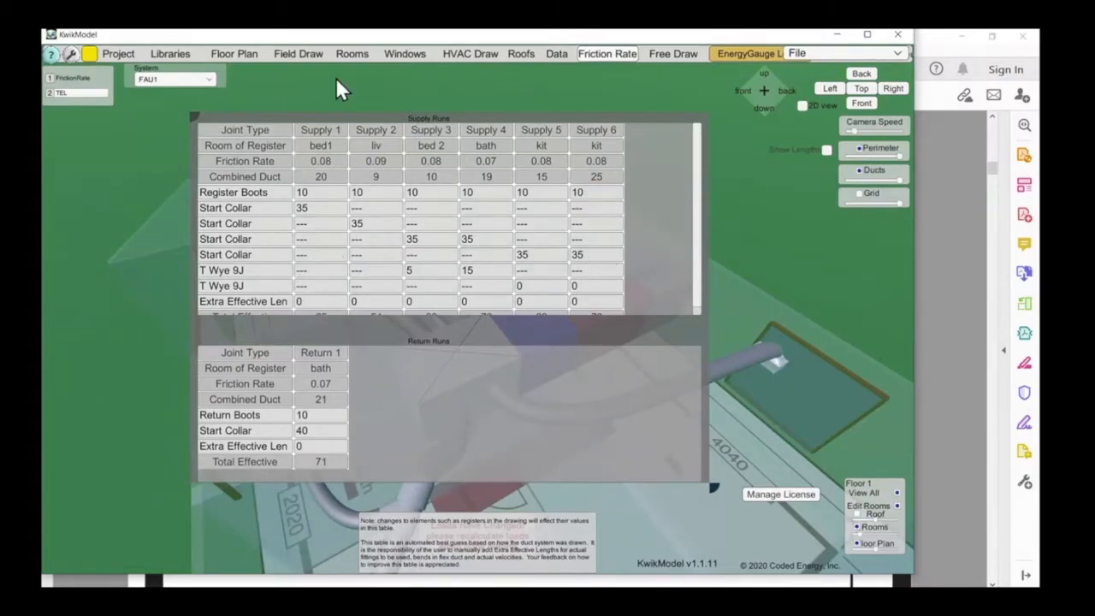
Reopen the duct data table and switch to the Kwik Model Flex Duct sizing chart in Adobe Acrobat Reader.
click(556, 53)
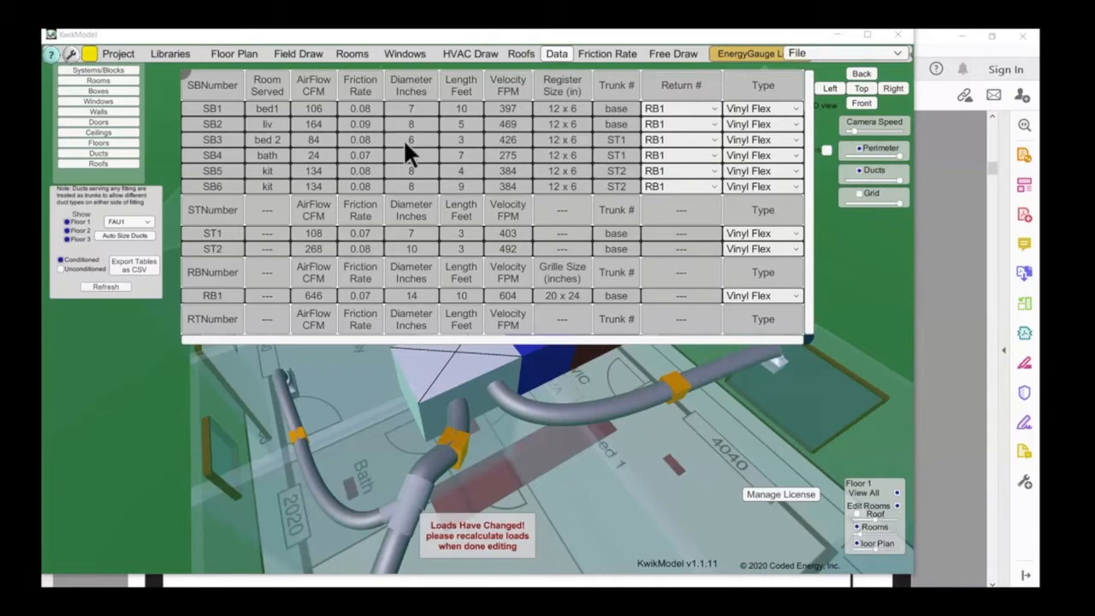
key(alt+Tab)
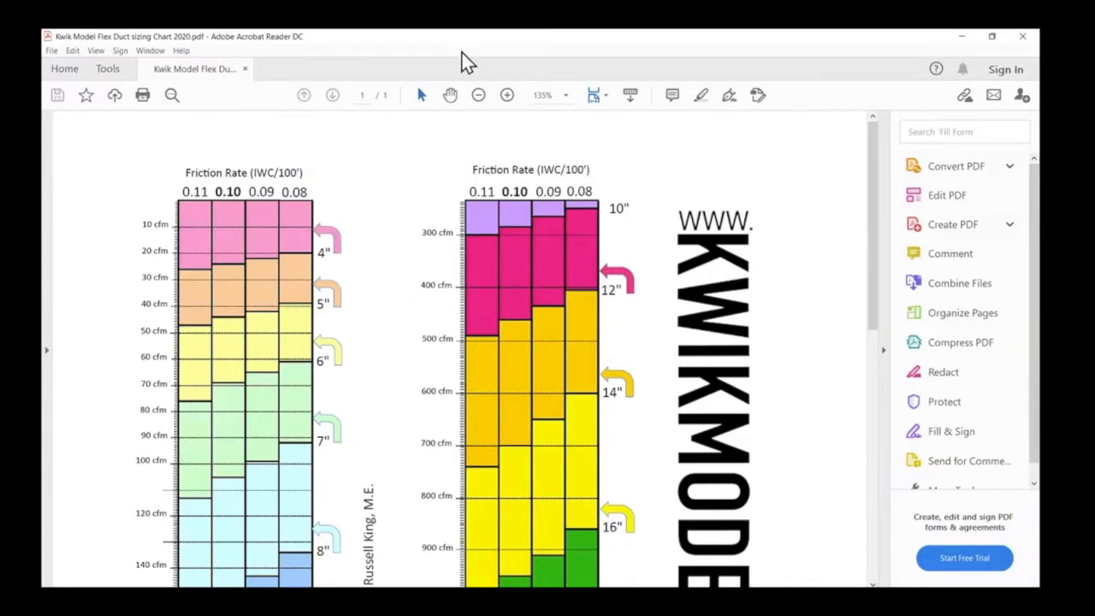
click(606, 96)
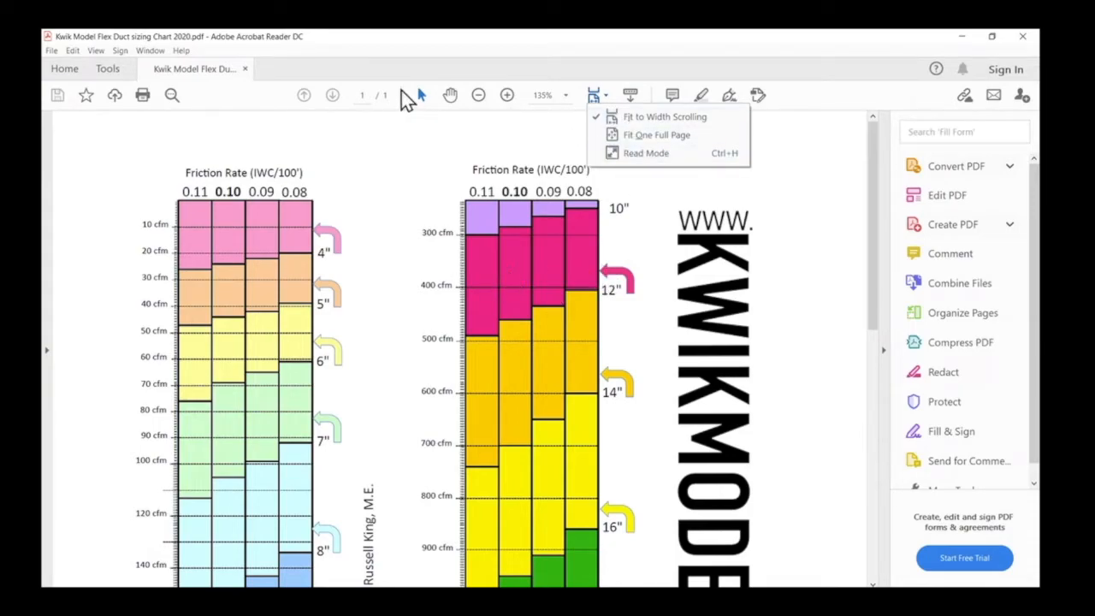
click(236, 75)
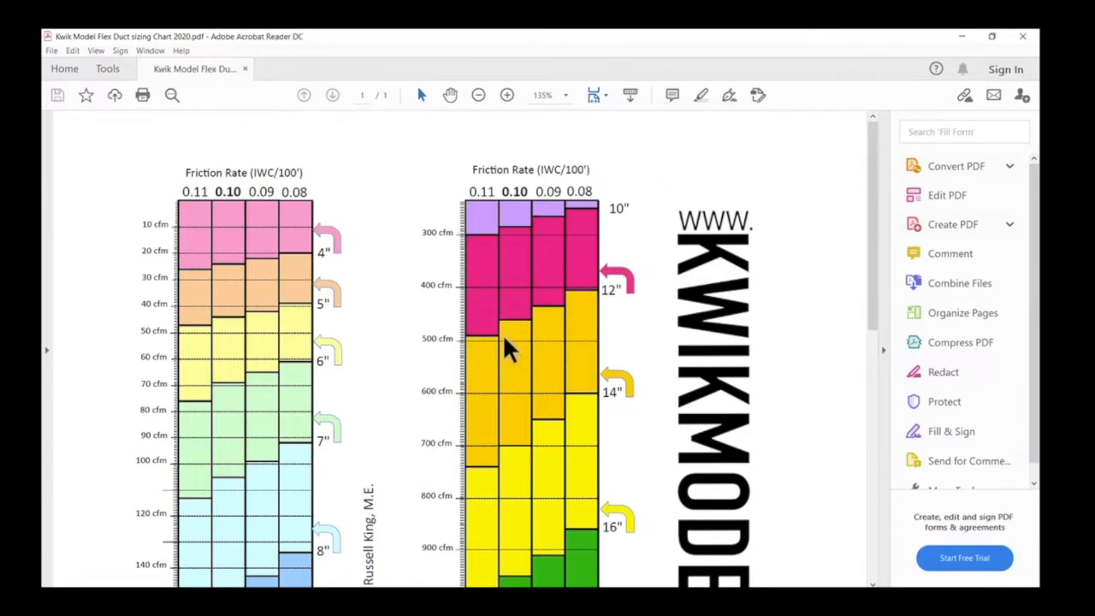
Switch back to KwikModel, check the available duct types for the Bed 1 supply, and highlight the living room supply row.
key(alt+Tab)
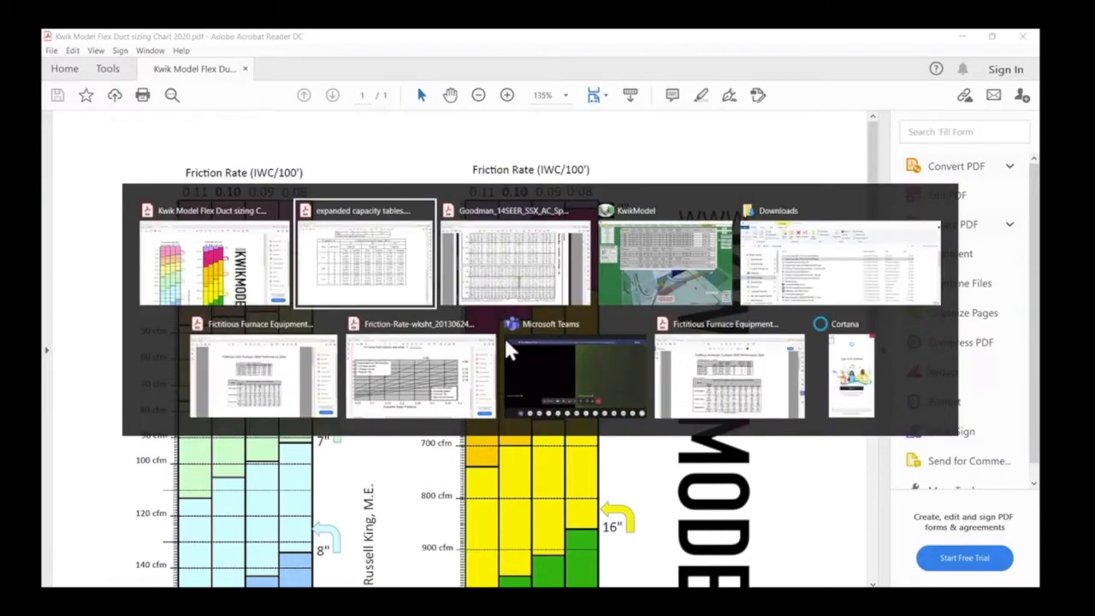
click(646, 262)
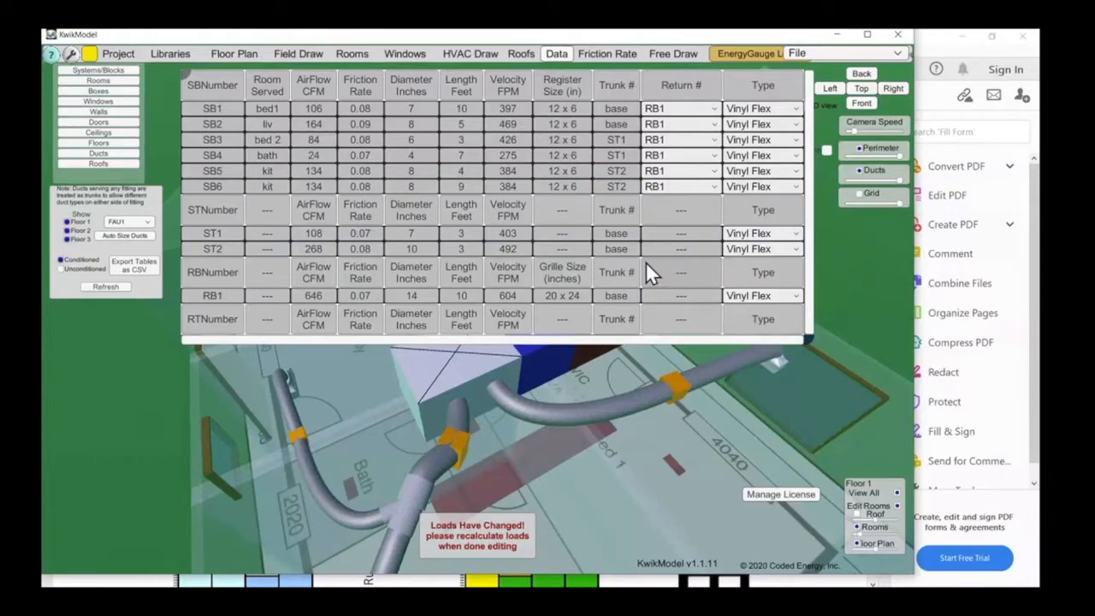
click(770, 109)
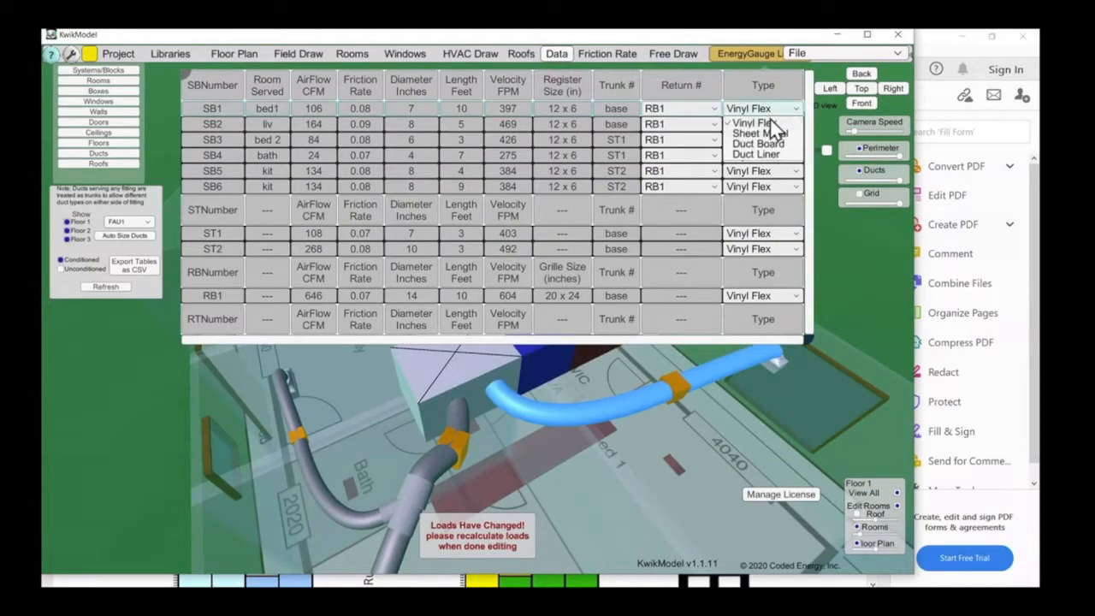
click(772, 108)
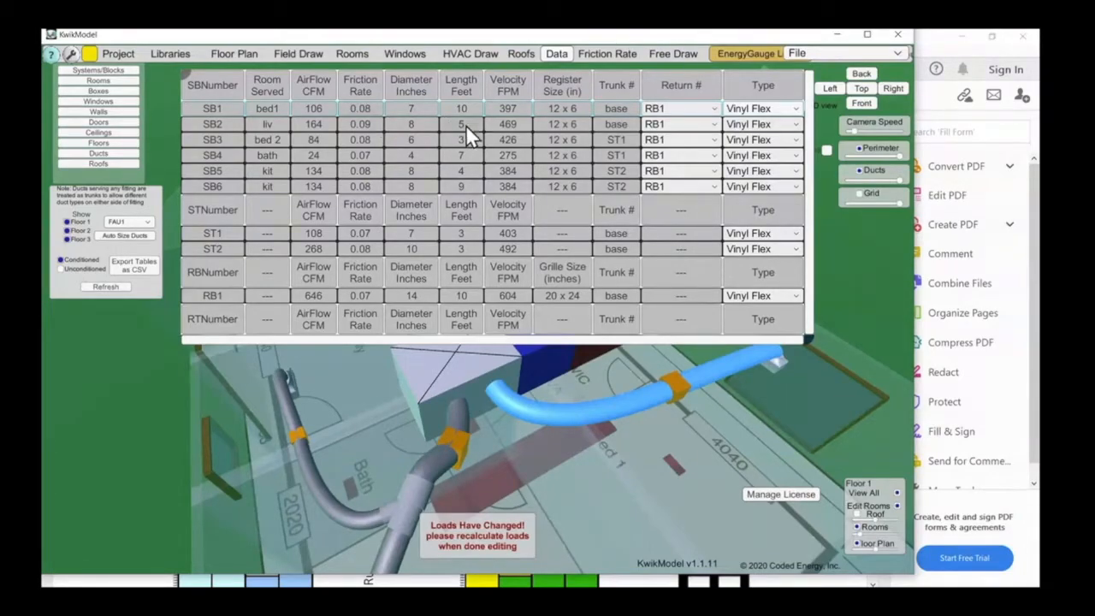
click(314, 122)
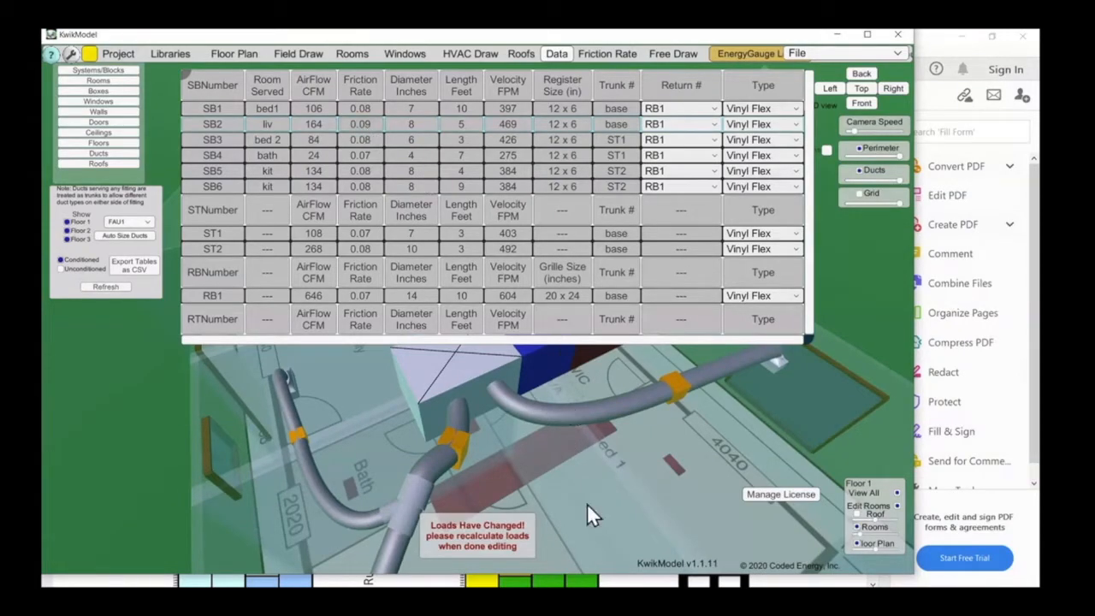
Switch to the flex duct sizing chart in Adobe Acrobat Reader and examine its duct size ranges by airflow and friction rate.
key(alt+Tab)
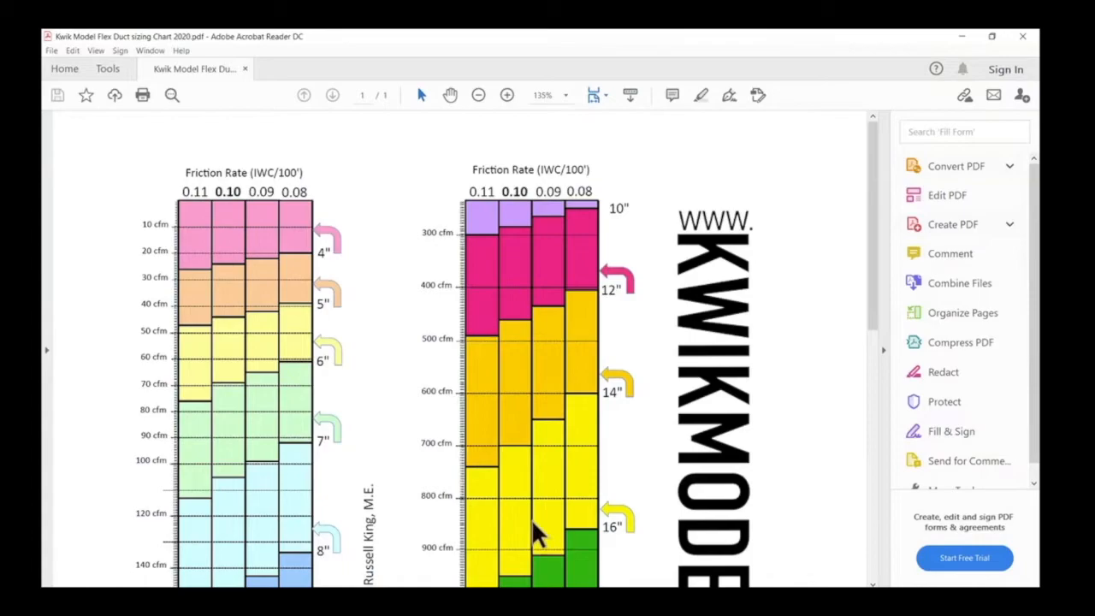
click(606, 95)
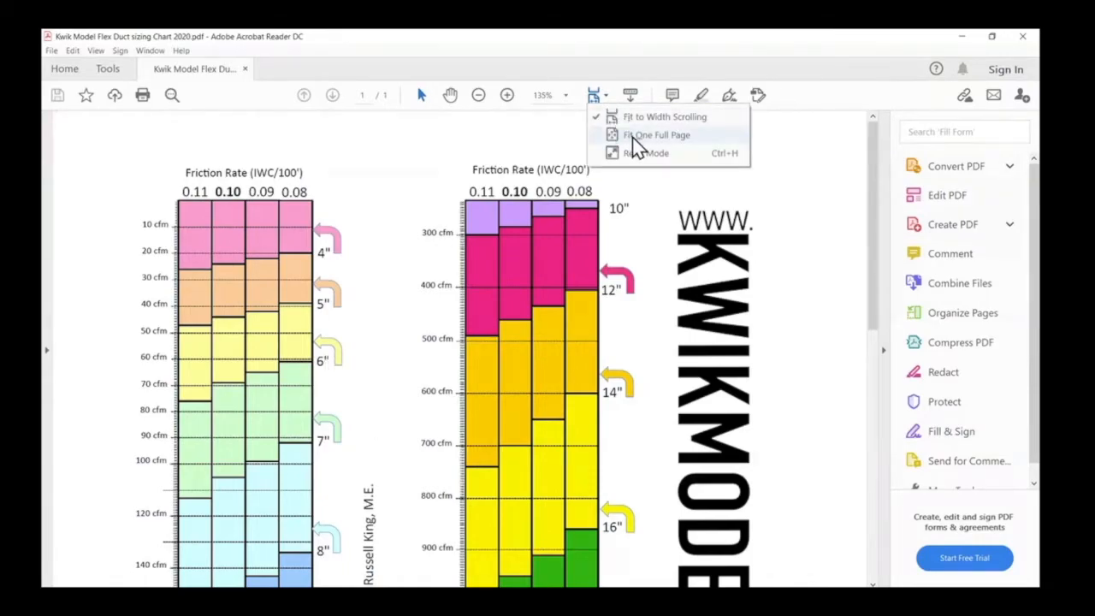
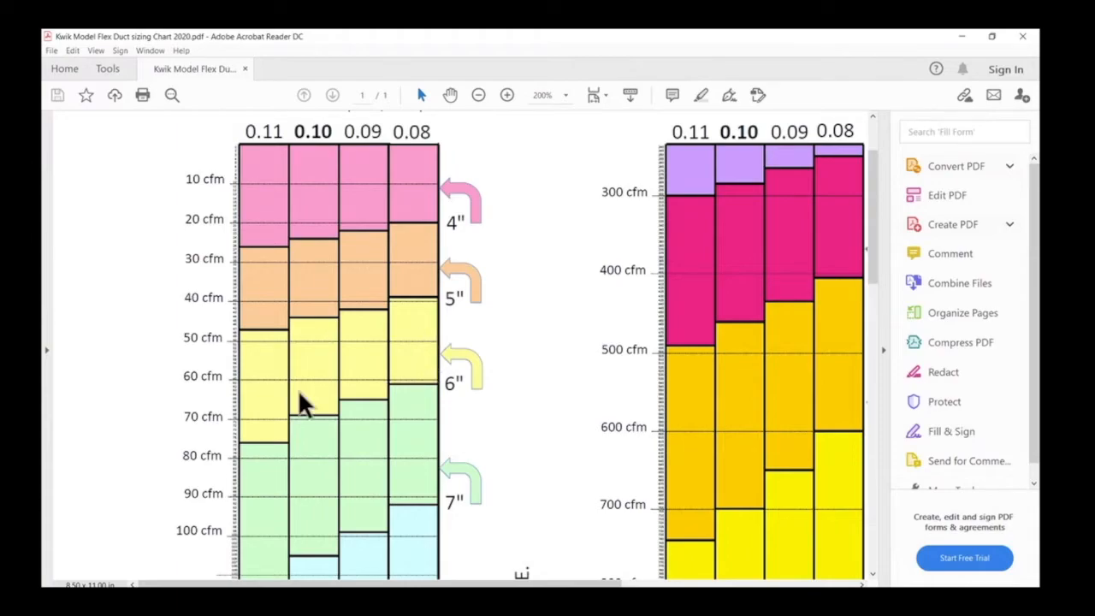
scroll(386, 384, down, 5)
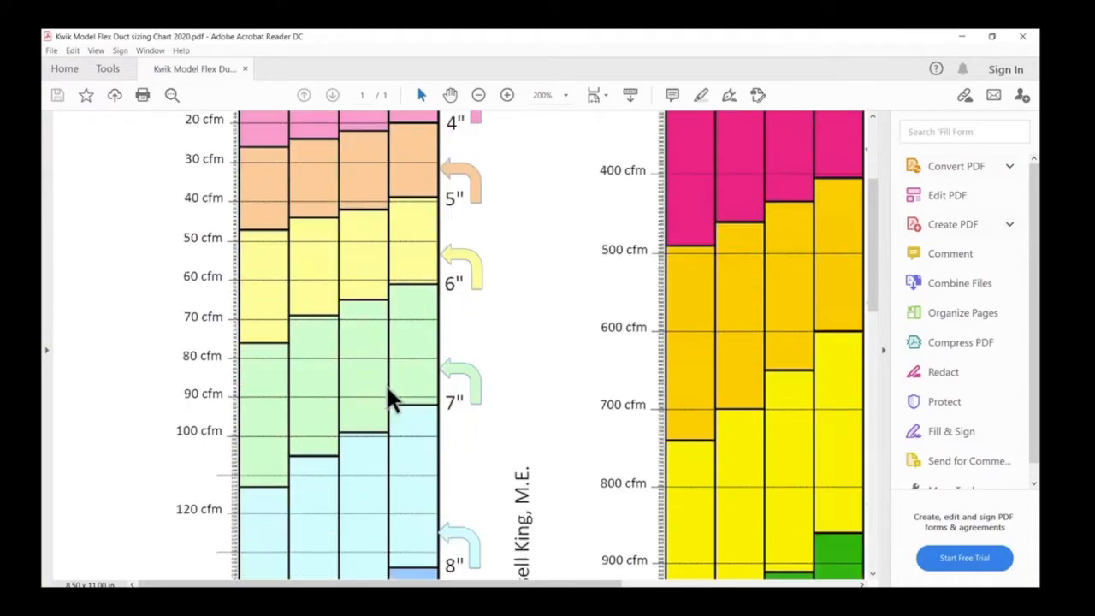
scroll(386, 384, up, 5)
scroll(599, 303, down, 20)
scroll(697, 257, up, 10)
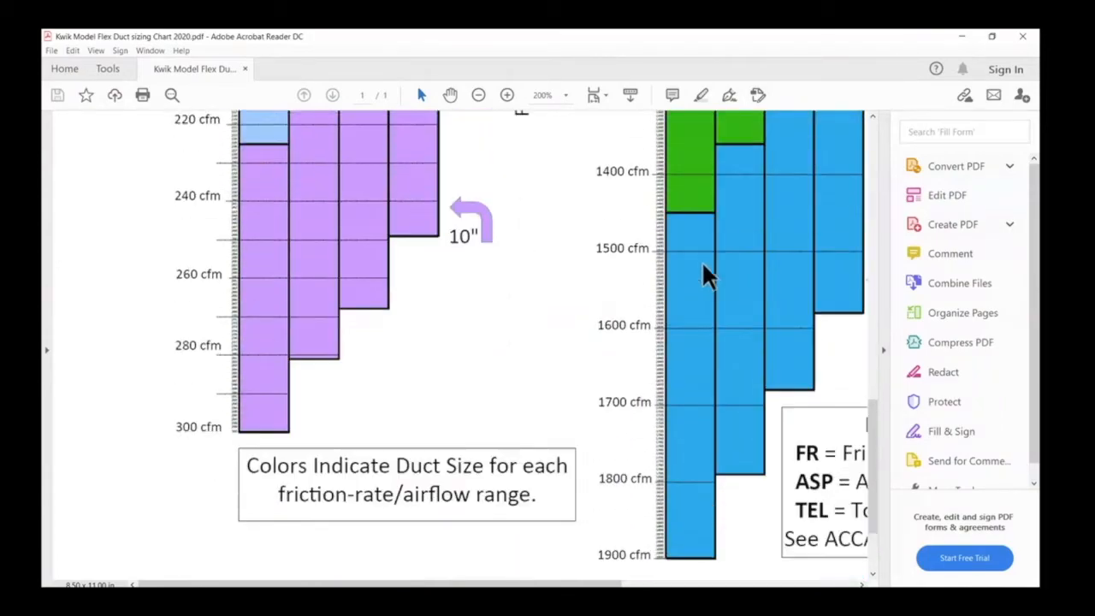
scroll(703, 274, up, 1)
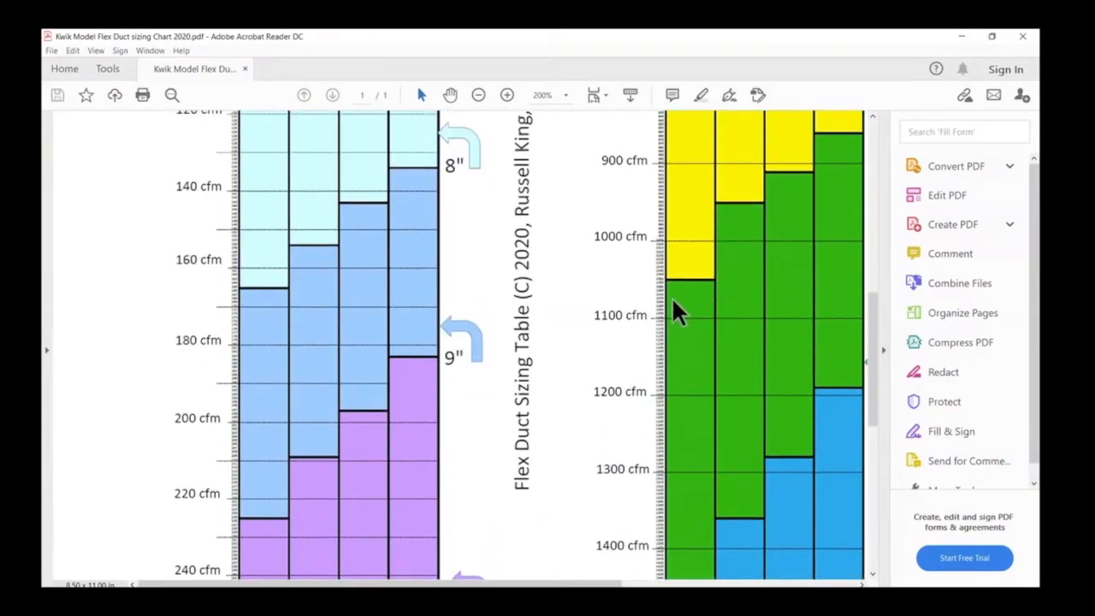
scroll(711, 291, up, 1)
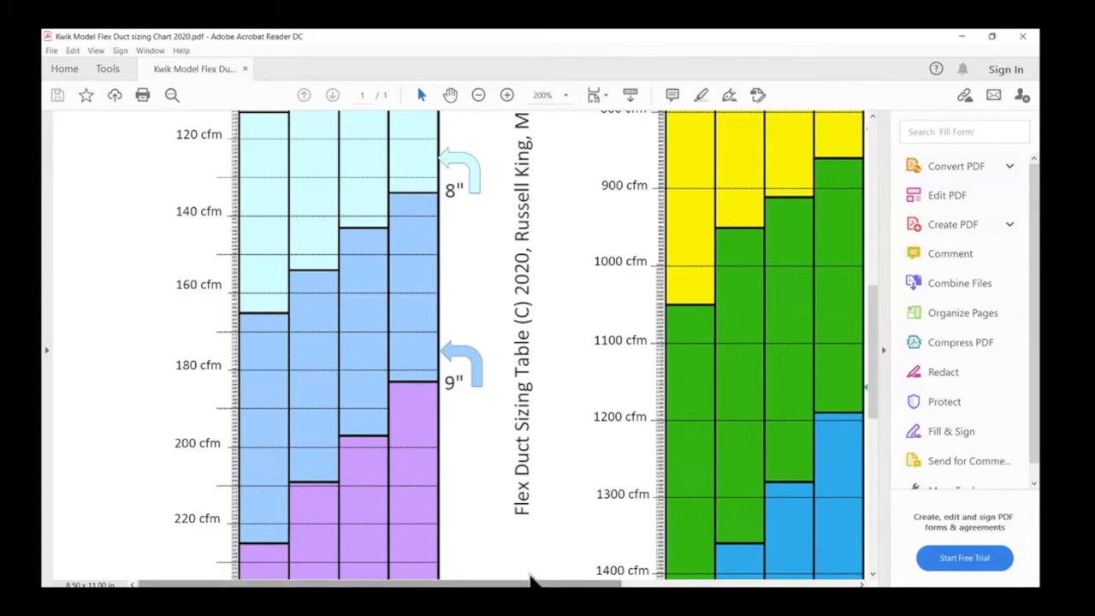
Examine the chart's larger duct sizes, comparing airflow limits of the 12, 14 and 16 inch ducts across the friction rate columns.
drag(531, 583, 686, 584)
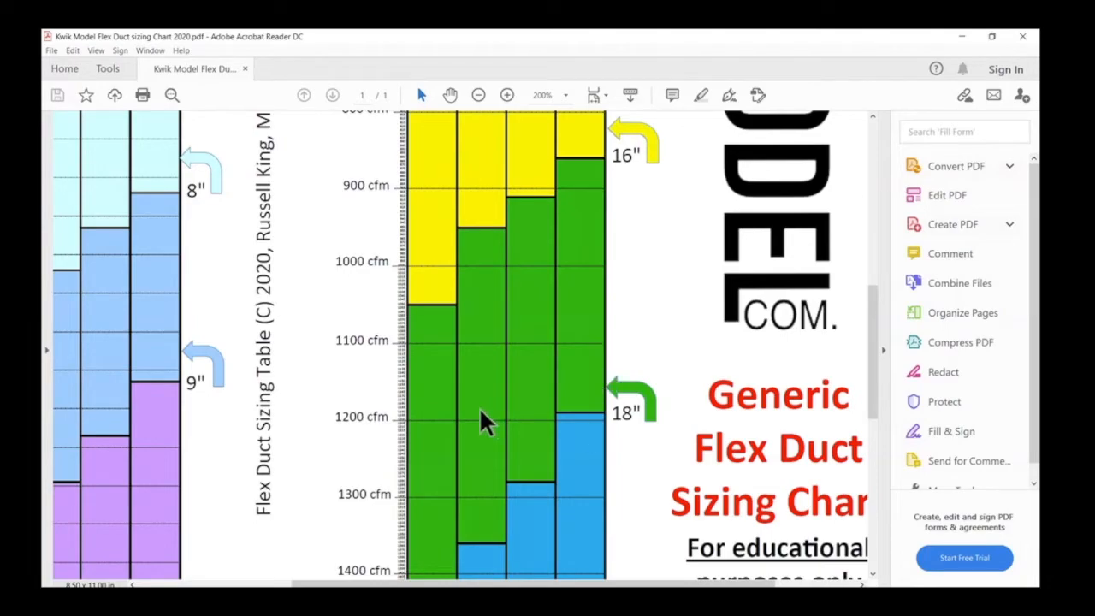
scroll(465, 312, up, 10)
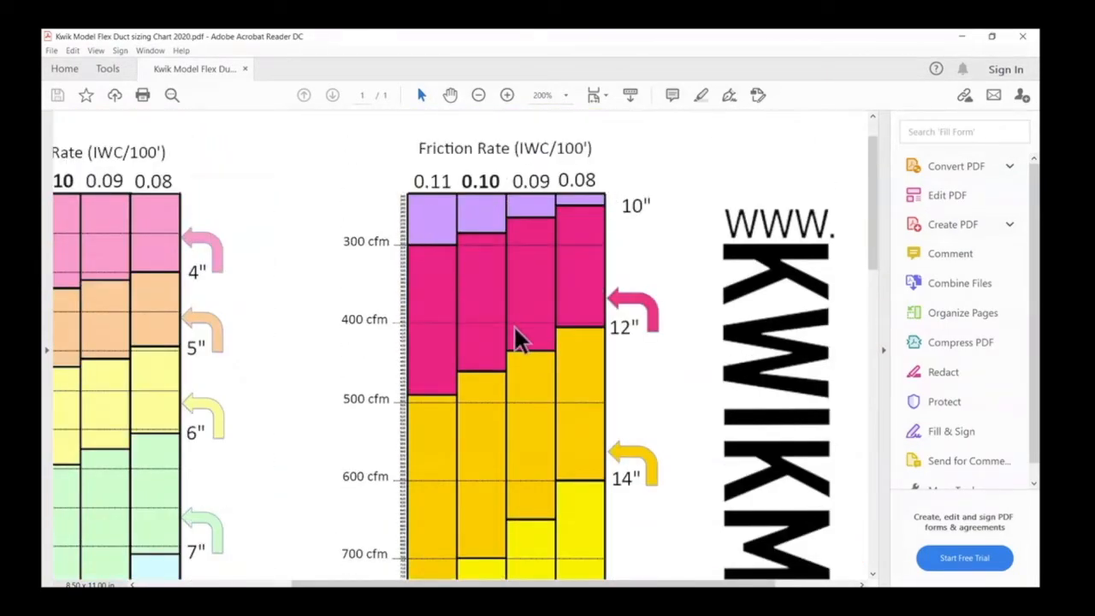
scroll(509, 341, down, 3)
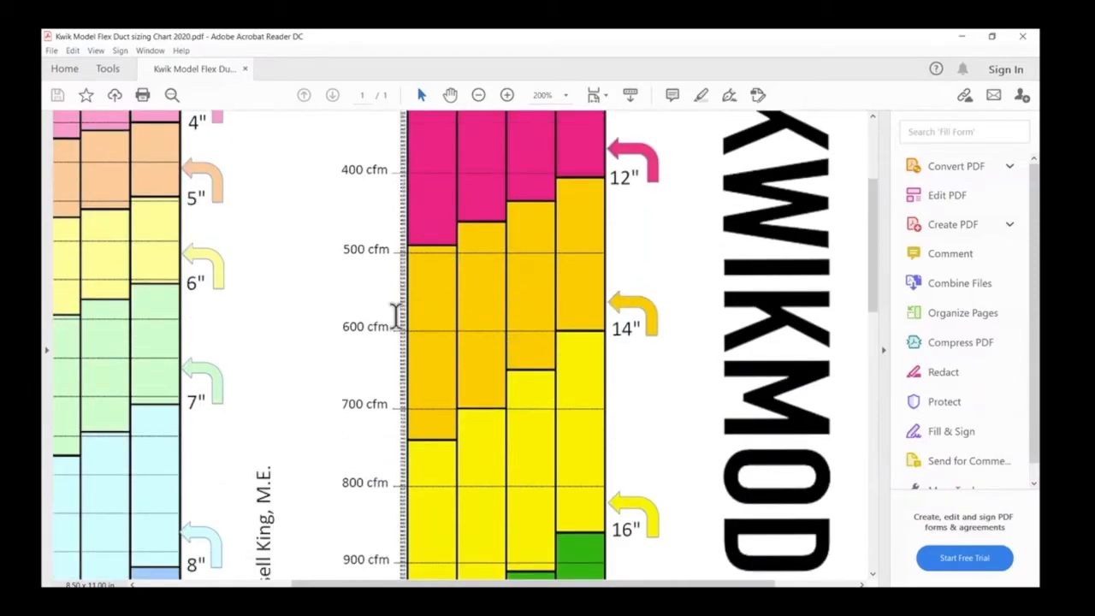
scroll(524, 310, up, 3)
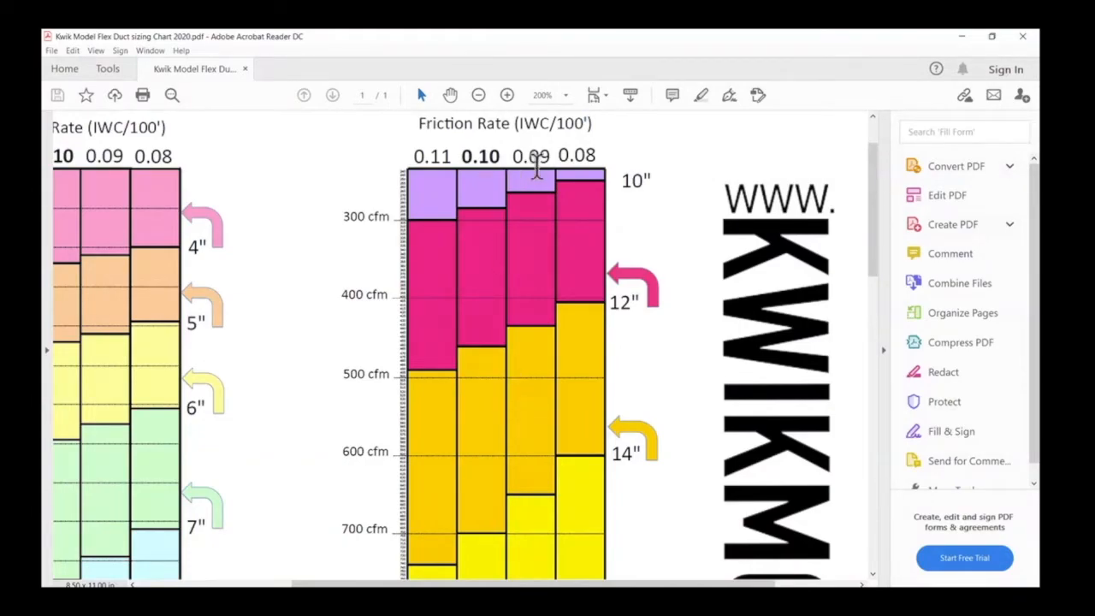
scroll(525, 407, down, 1)
scroll(525, 409, down, 1)
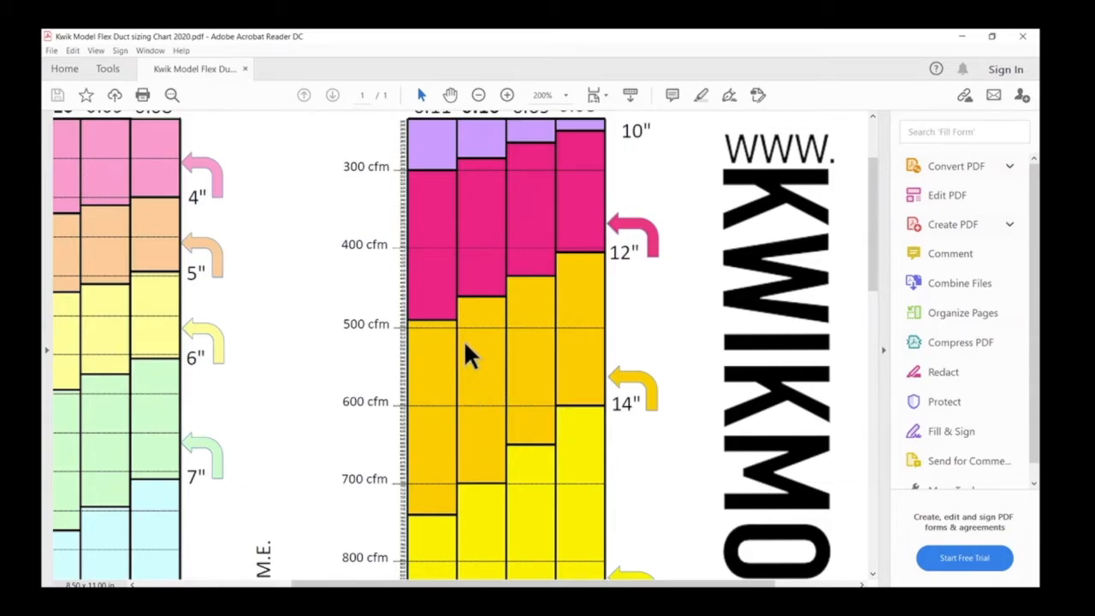
scroll(562, 335, down, 1)
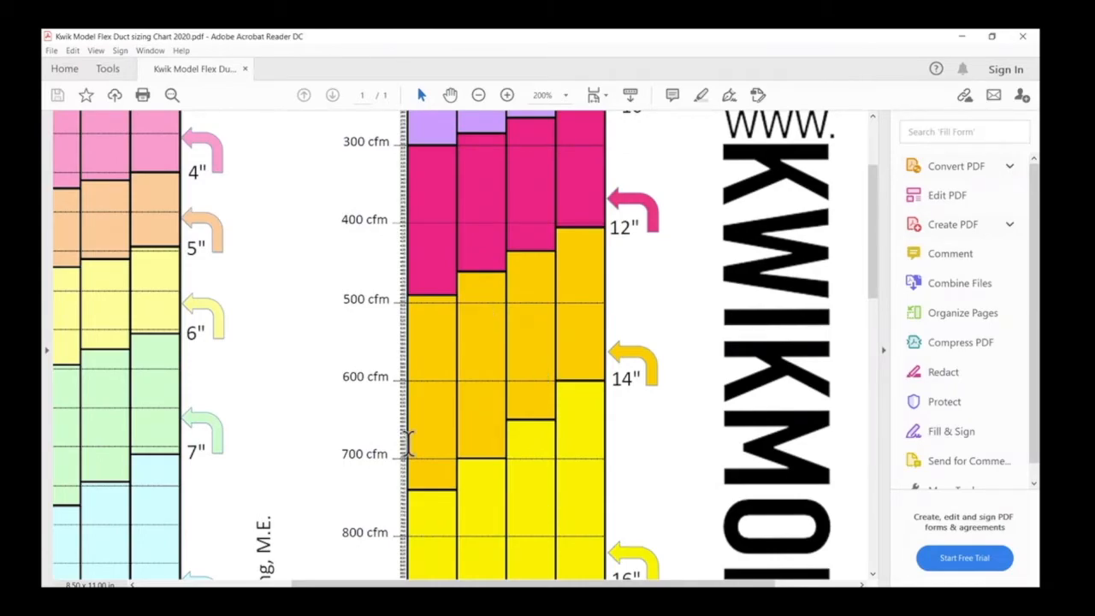
scroll(548, 282, up, 1)
scroll(552, 278, up, 3)
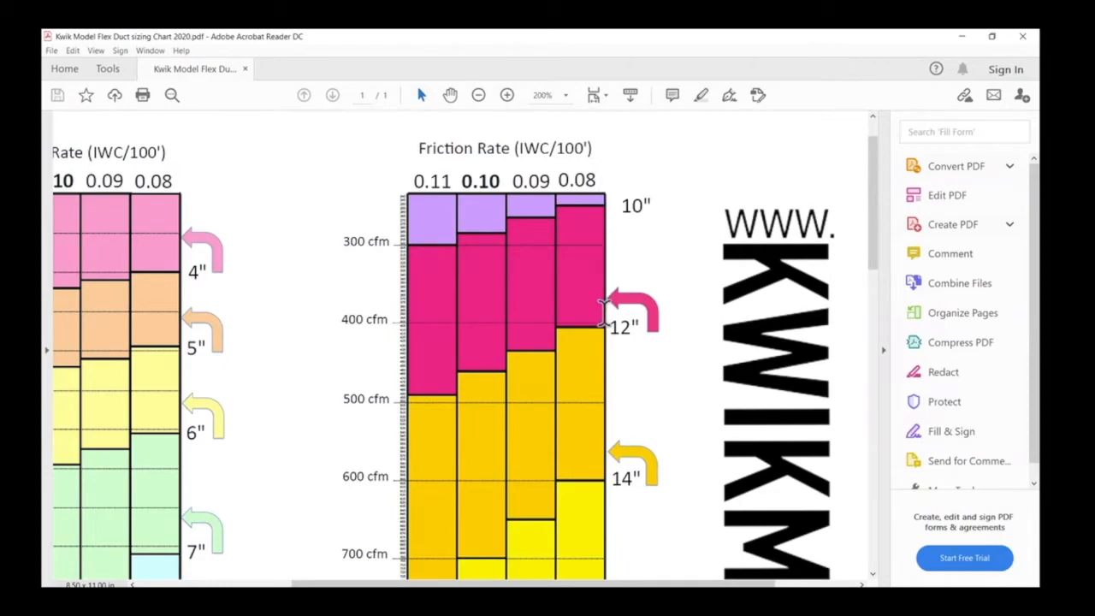
scroll(604, 313, down, 1)
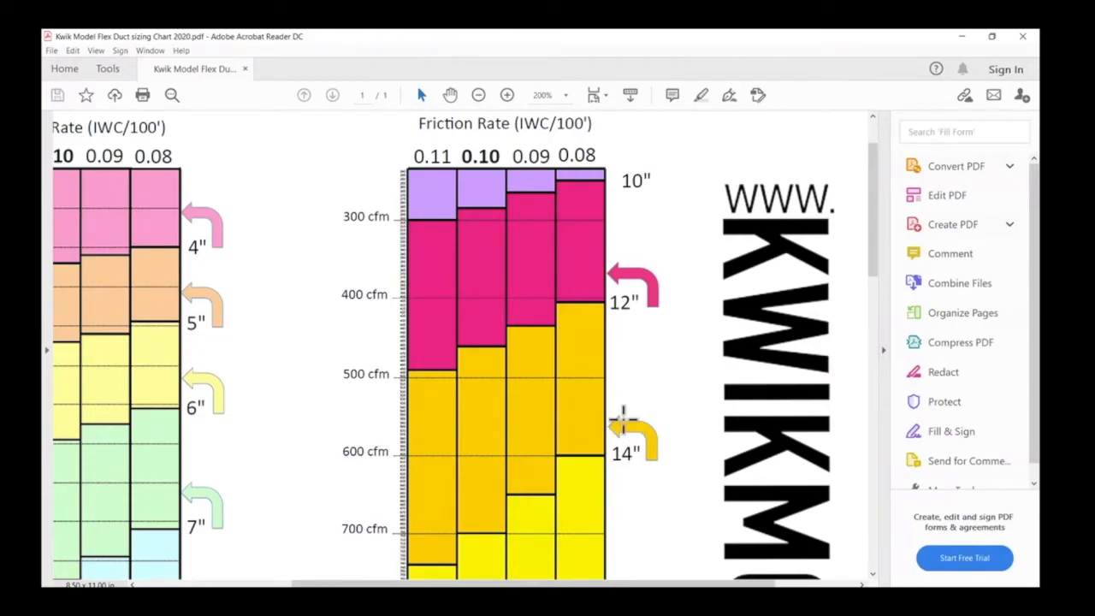
scroll(579, 377, down, 1)
scroll(579, 376, down, 2)
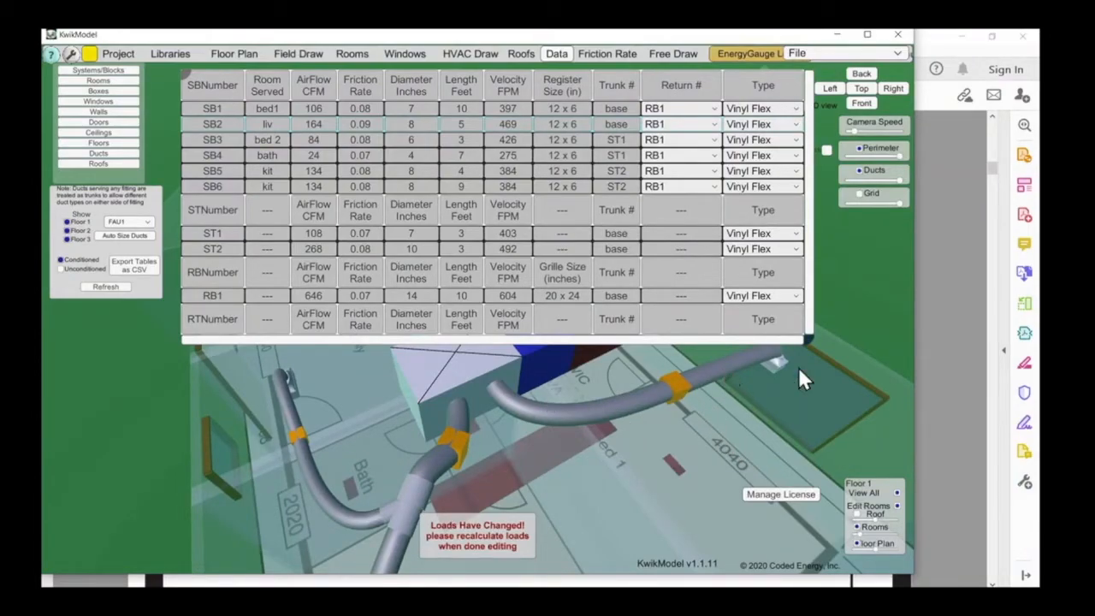
Return to KwikModel and shrink the duct data table to expose more of the air handler and ducts.
drag(809, 336, 772, 309)
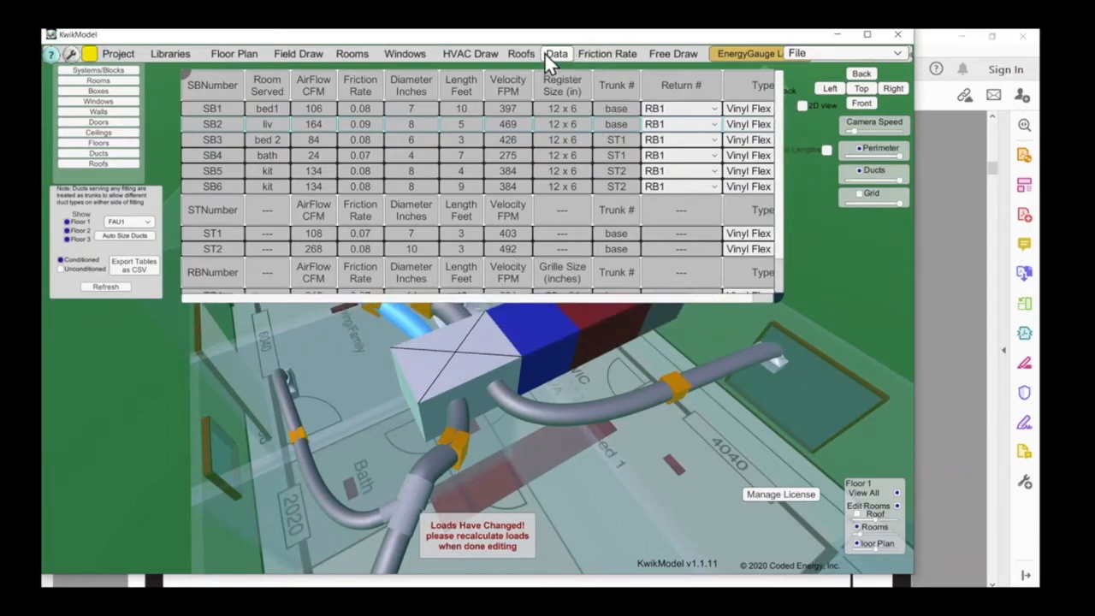
Return to HVAC drawing mode, label the ducts with their Dimensions, and examine the duct sizes around the air handler.
click(463, 51)
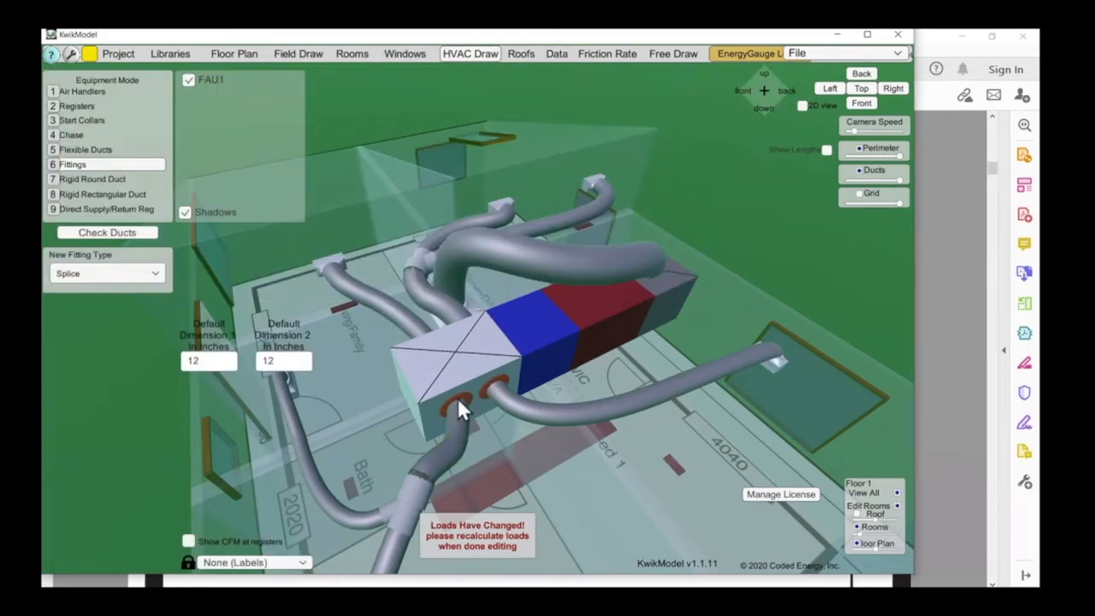
scroll(458, 398, down, 3)
middle_drag(458, 398, 513, 226)
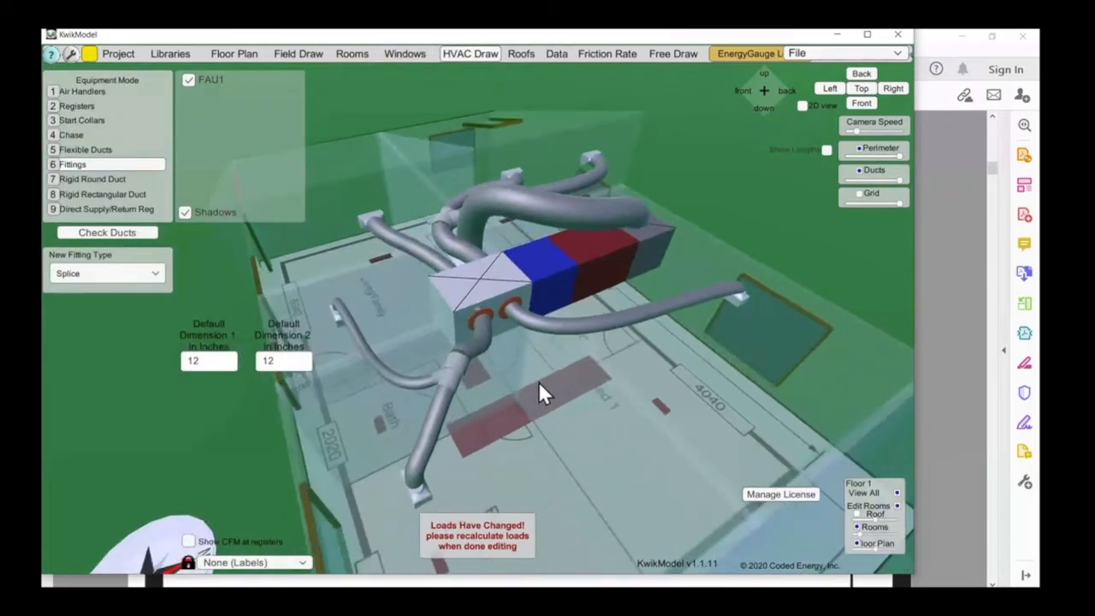
middle_drag(538, 382, 720, 405)
middle_drag(608, 406, 503, 334)
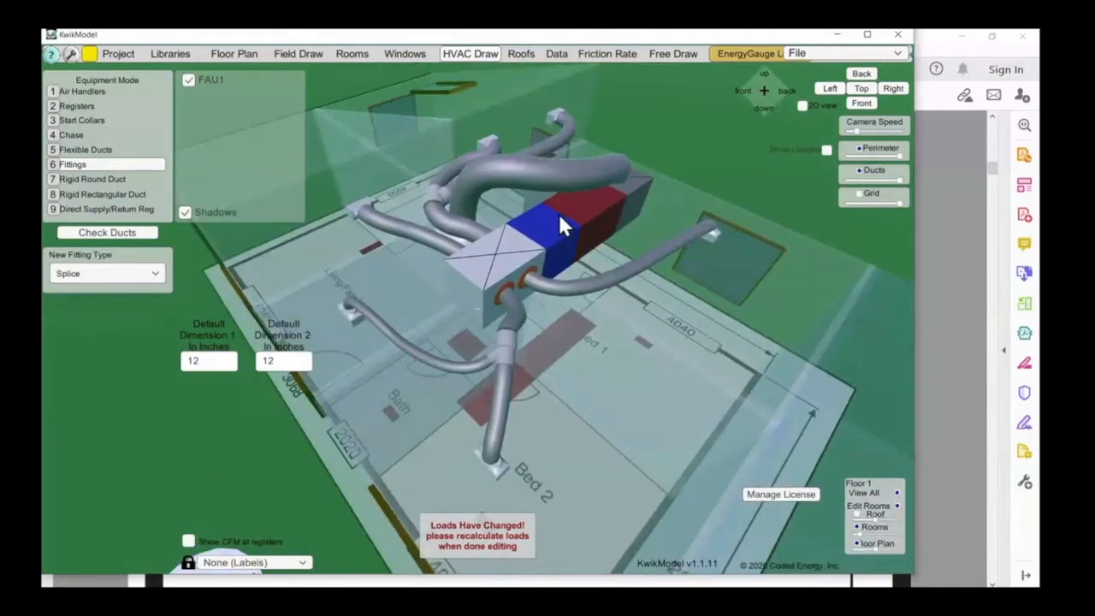
click(299, 564)
click(258, 487)
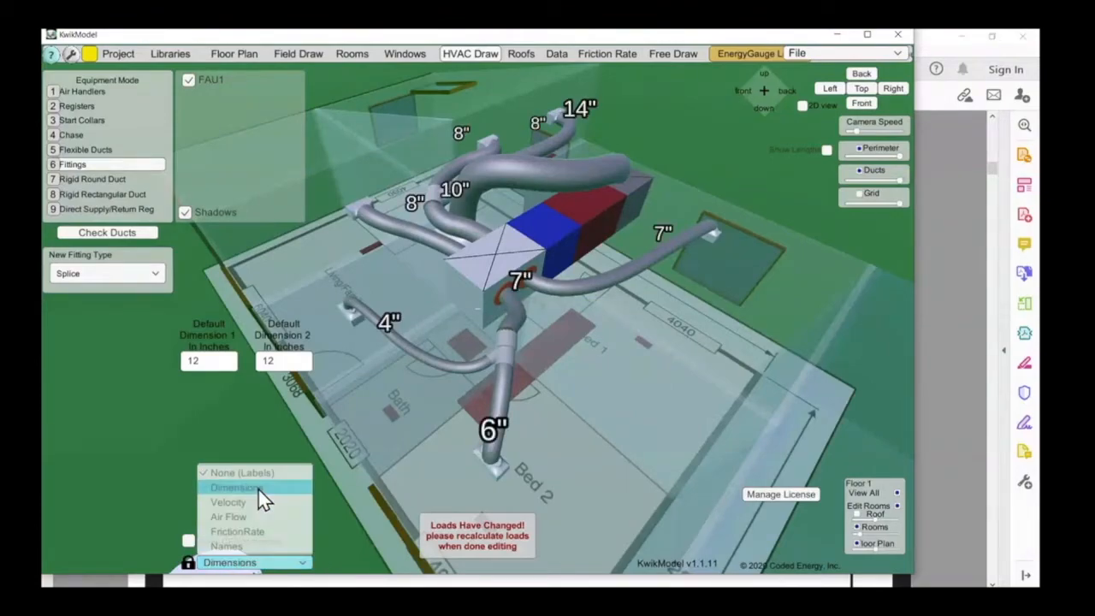
middle_drag(607, 186, 575, 228)
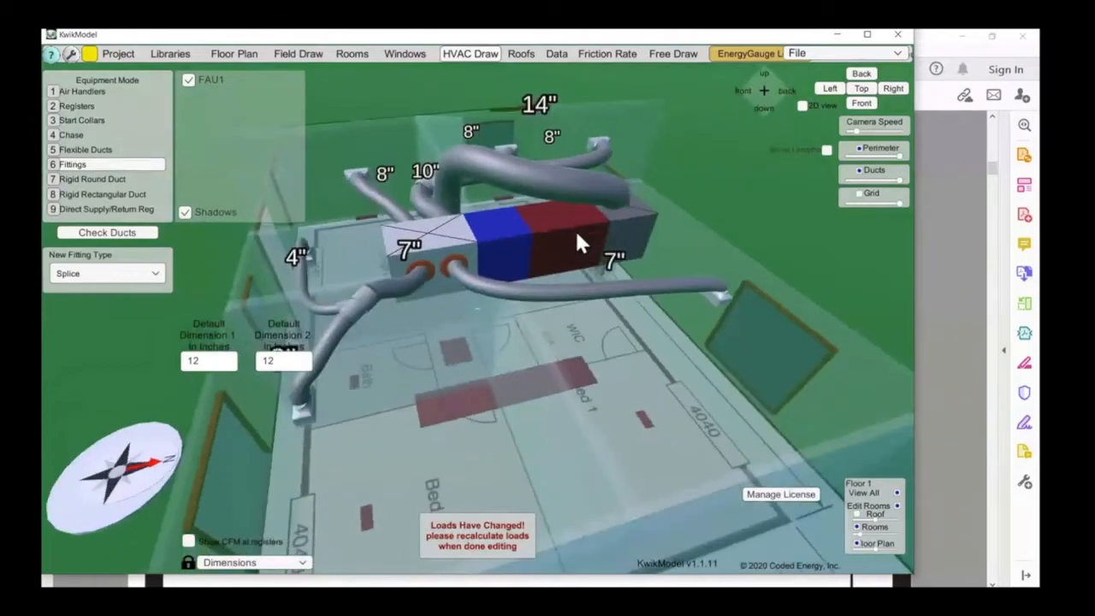
Switch the duct labels to Air Flow and turn on the CFM display at the registers.
click(301, 565)
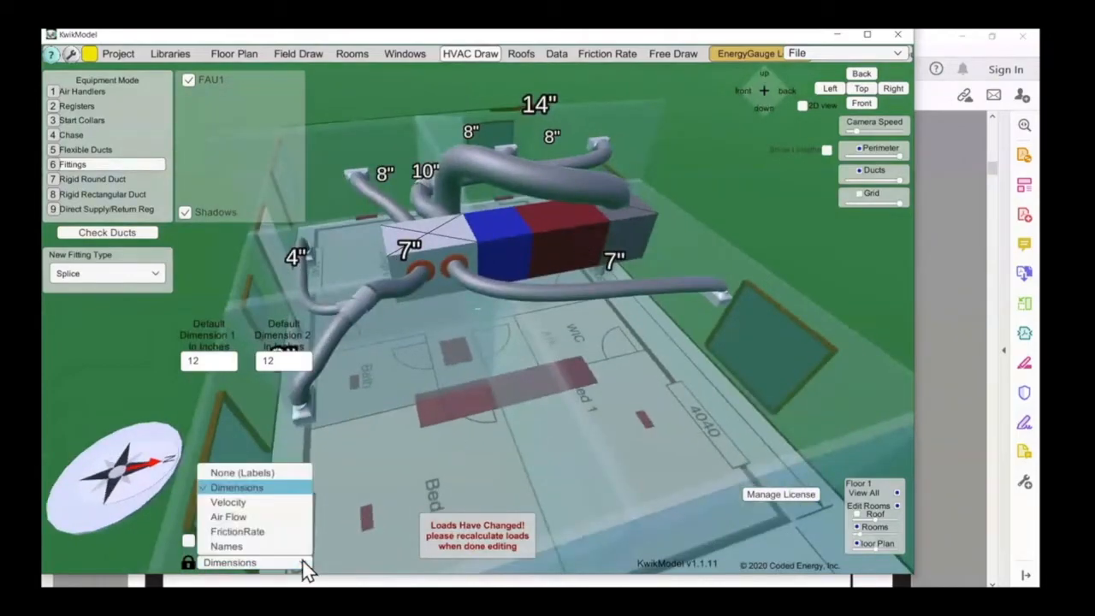
click(281, 517)
middle_drag(491, 338, 776, 390)
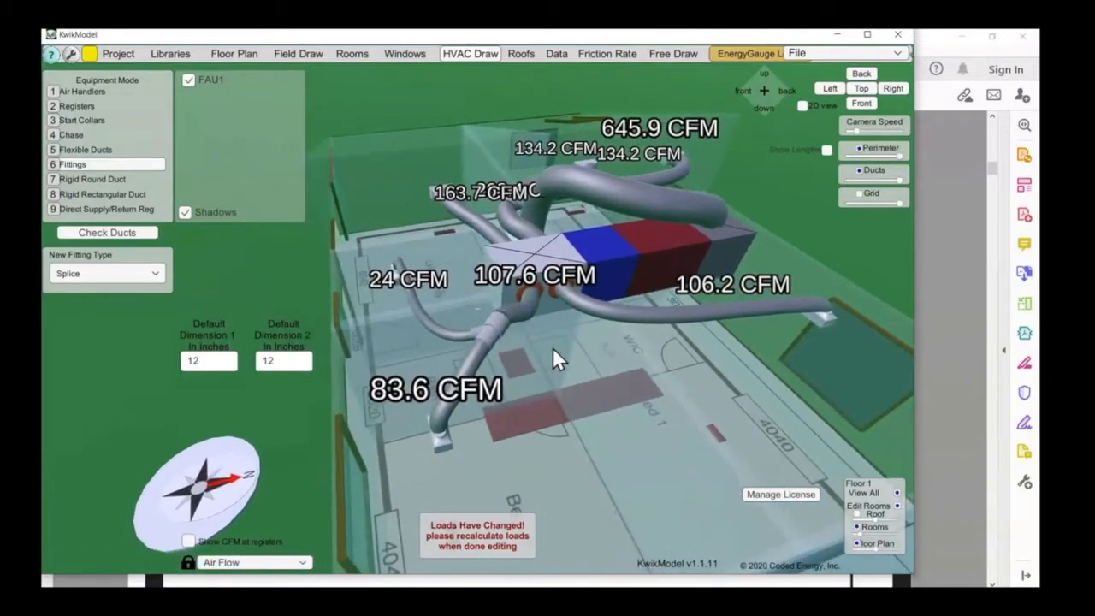
middle_drag(548, 391, 683, 358)
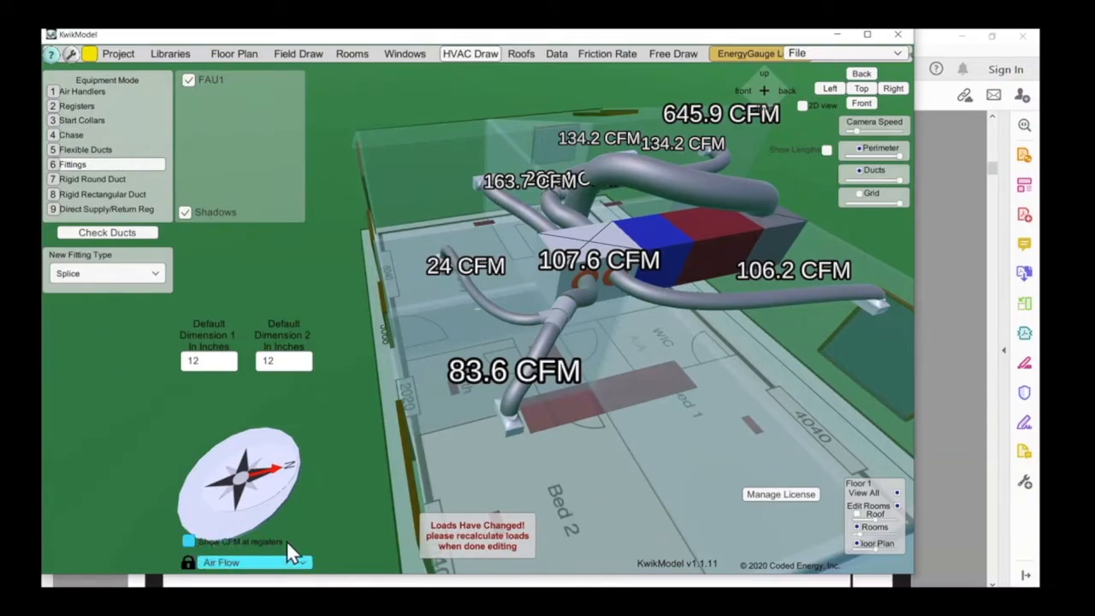
click(189, 543)
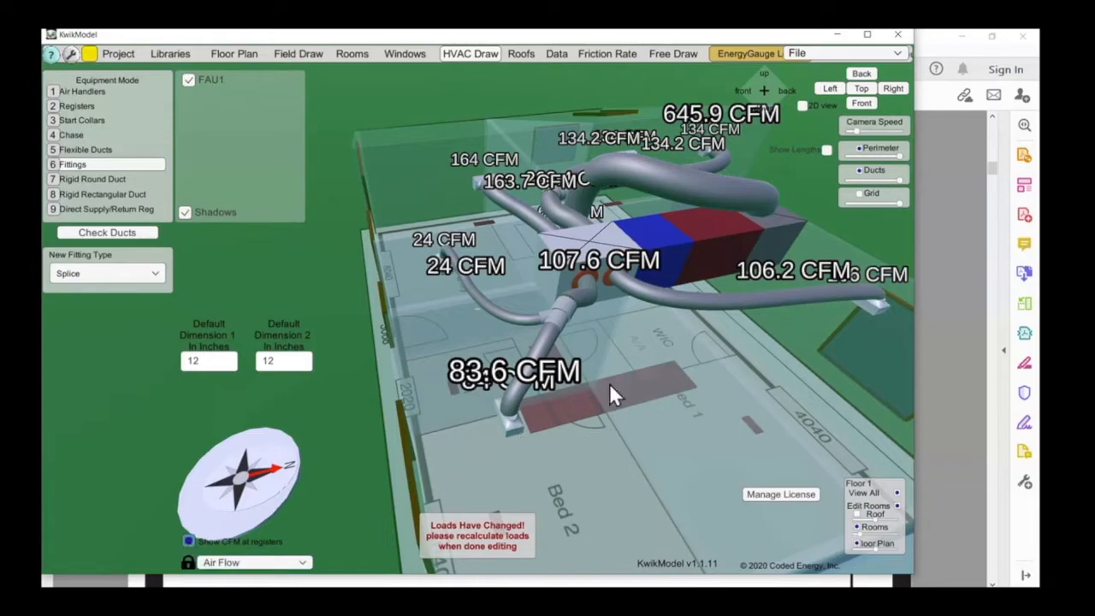
Set the duct labels back to Dimensions and compare duct sizes with the register airflows from several angles.
click(299, 563)
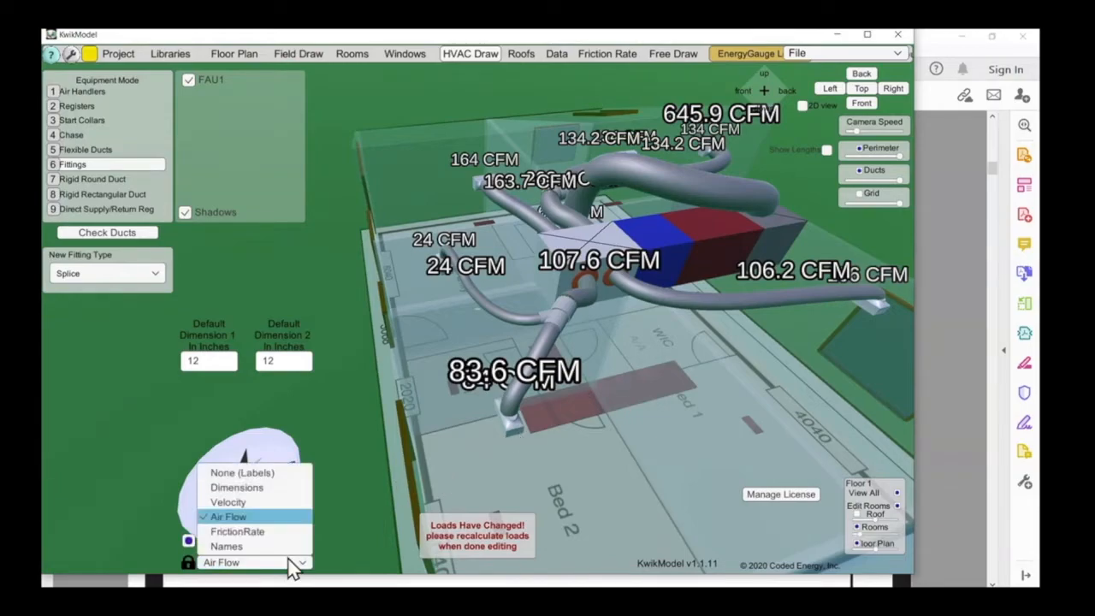
click(237, 487)
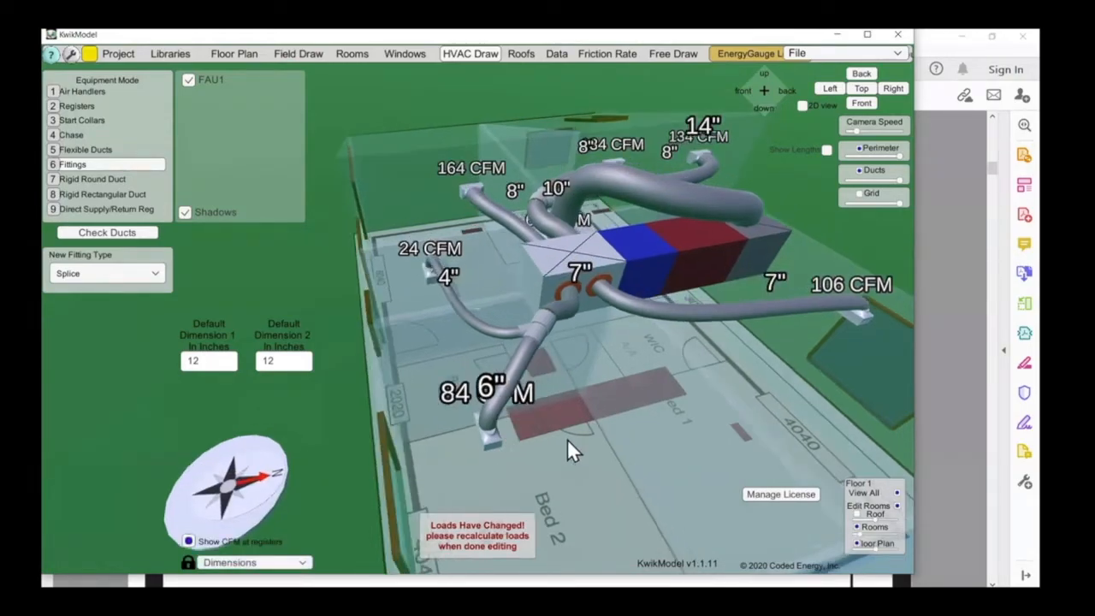
middle_drag(544, 319, 627, 326)
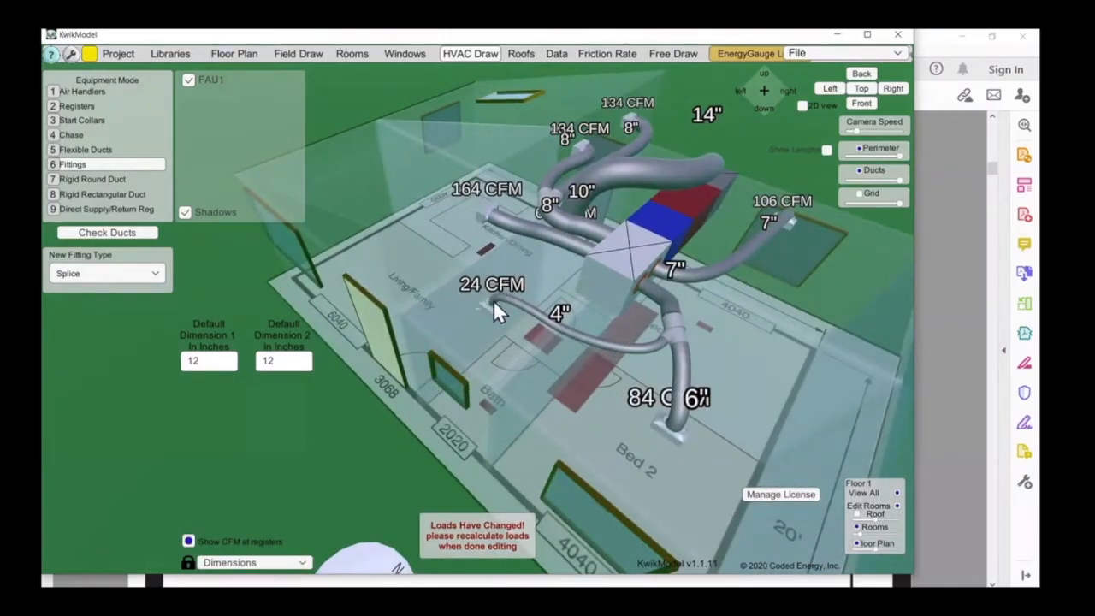
middle_drag(652, 438, 669, 402)
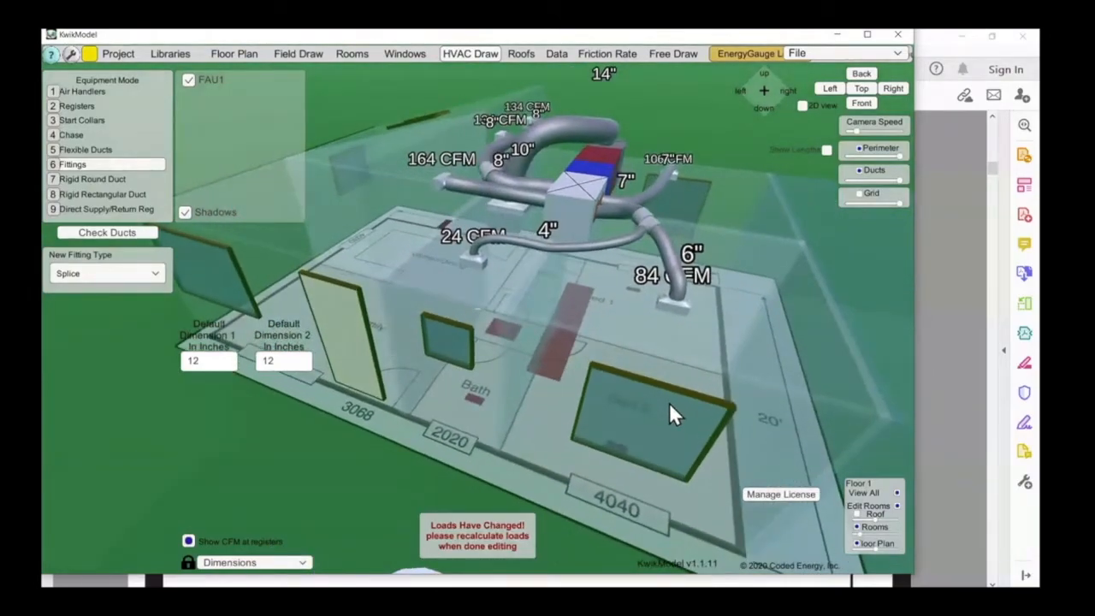
Set the duct labels to Velocity and examine the air speeds in the supply and return ducts from several angles.
click(296, 563)
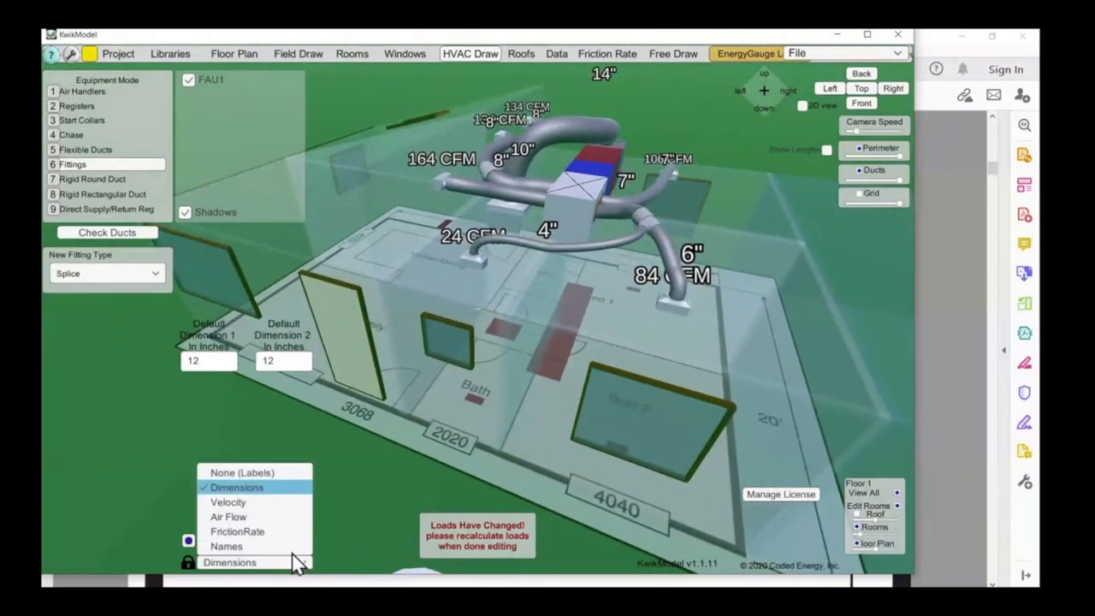
click(255, 503)
middle_drag(815, 337, 821, 384)
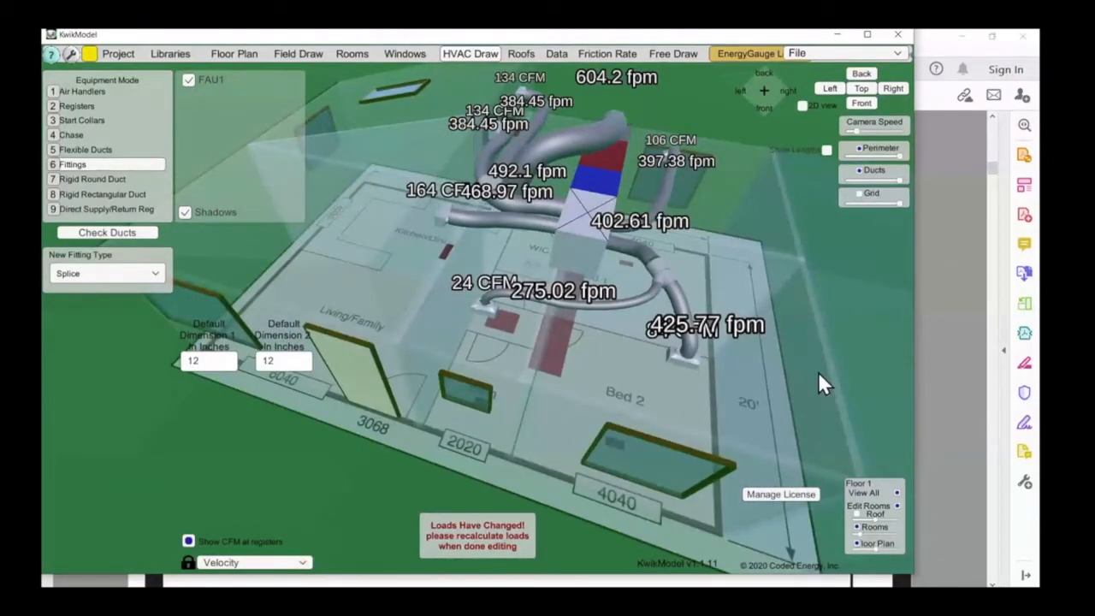
middle_drag(720, 363, 483, 359)
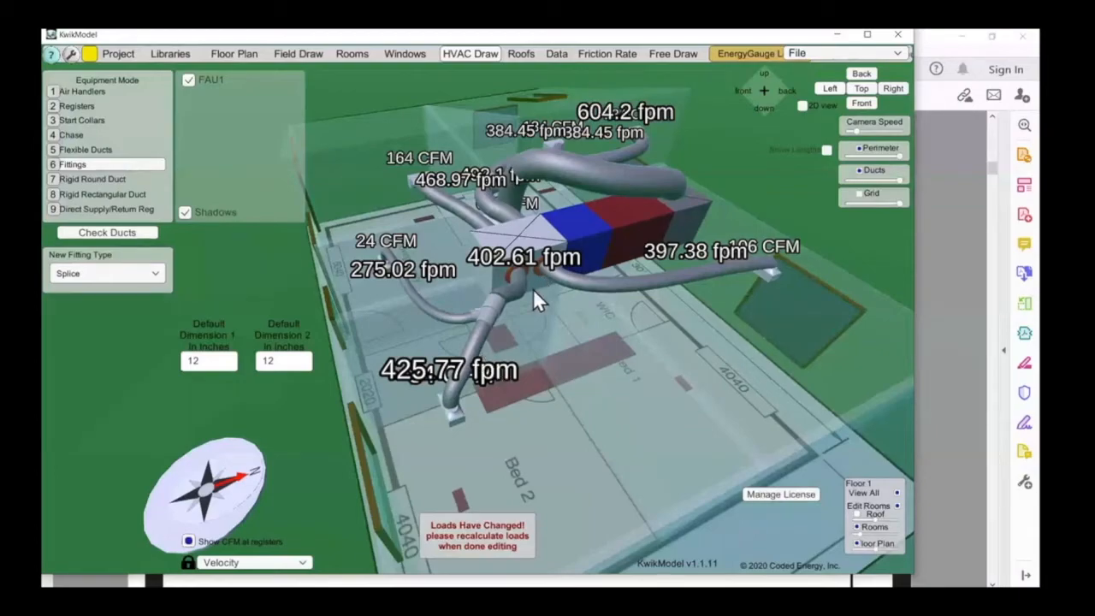
scroll(532, 304, down, 2)
right_drag(533, 304, 646, 301)
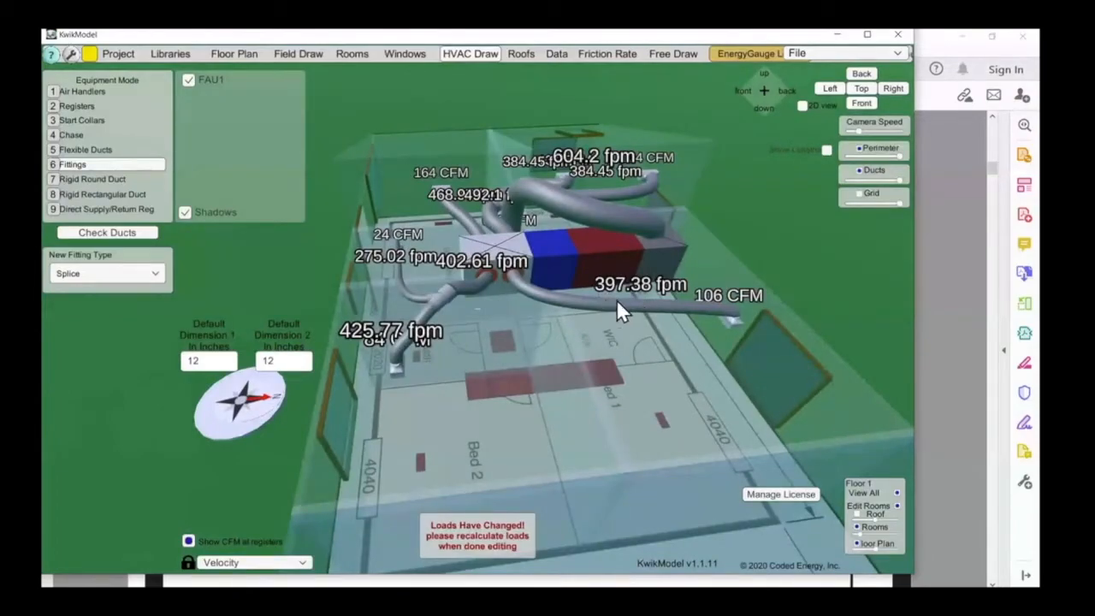
right_drag(635, 311, 652, 324)
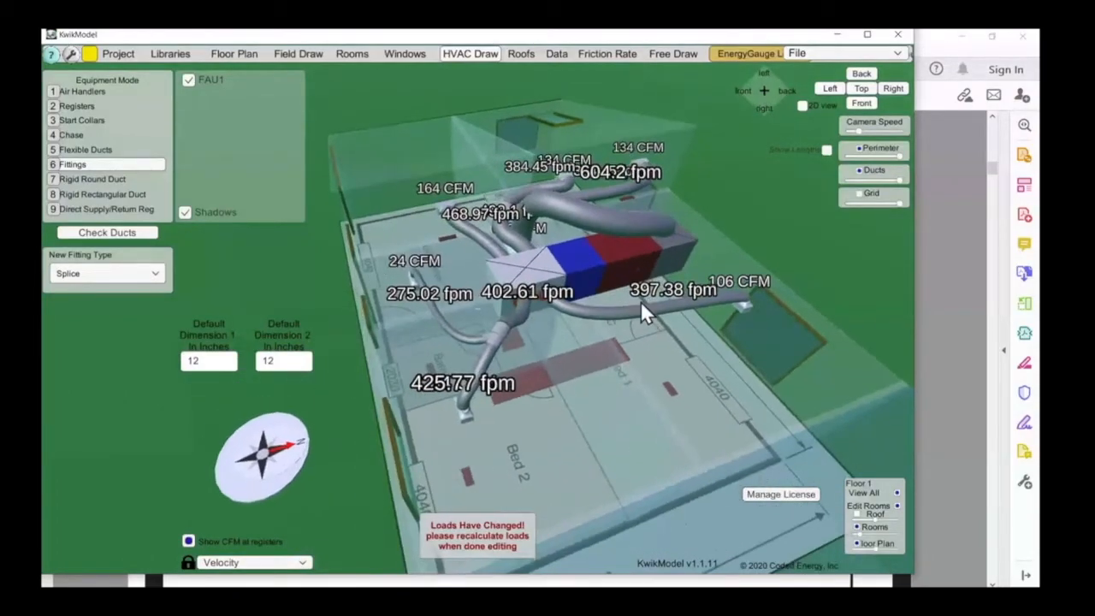
right_drag(672, 316, 667, 391)
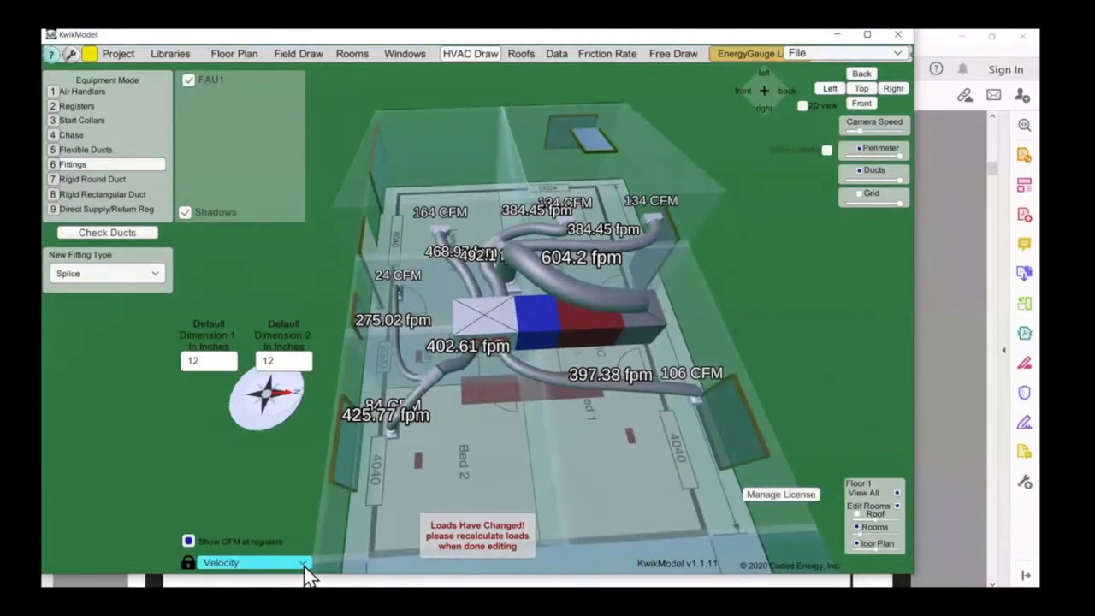
right_drag(395, 502, 586, 424)
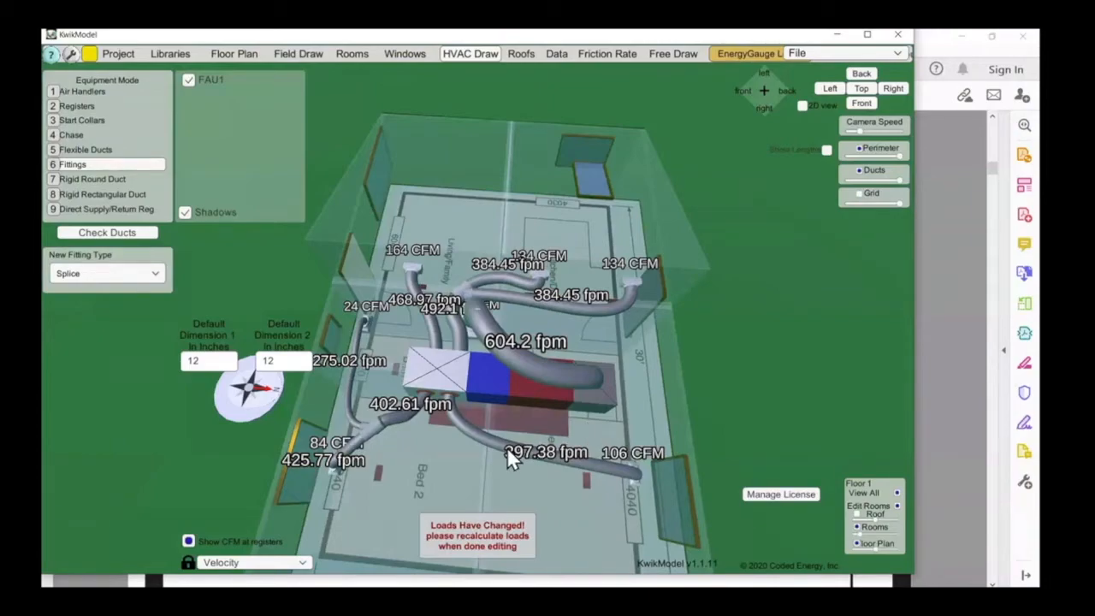
Switch the duct labels from Velocity to Air Flow and inspect the airflow in each duct run.
click(296, 563)
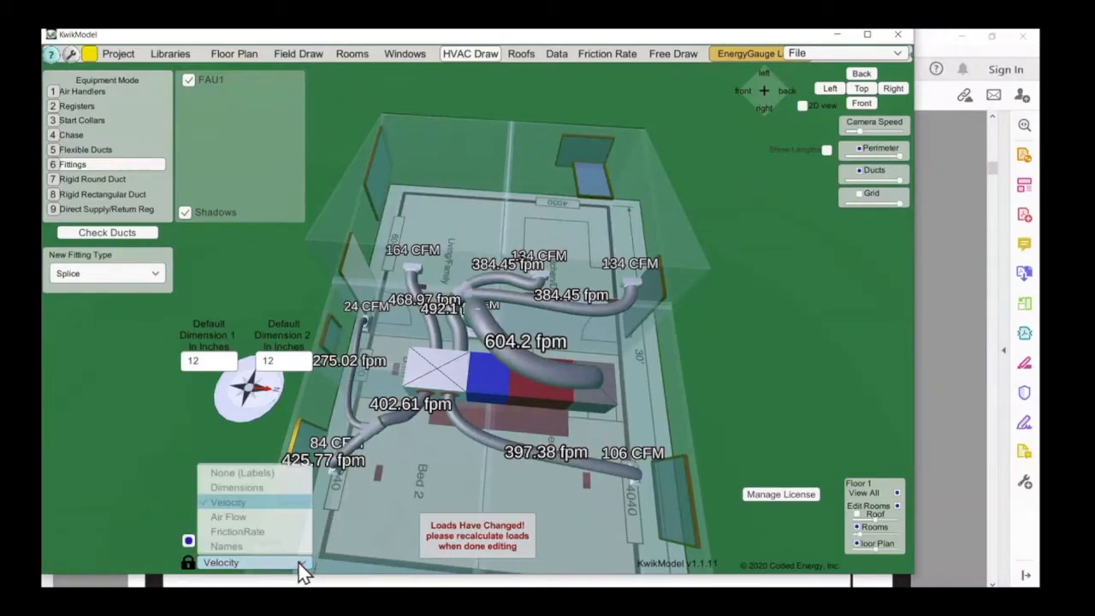
click(248, 518)
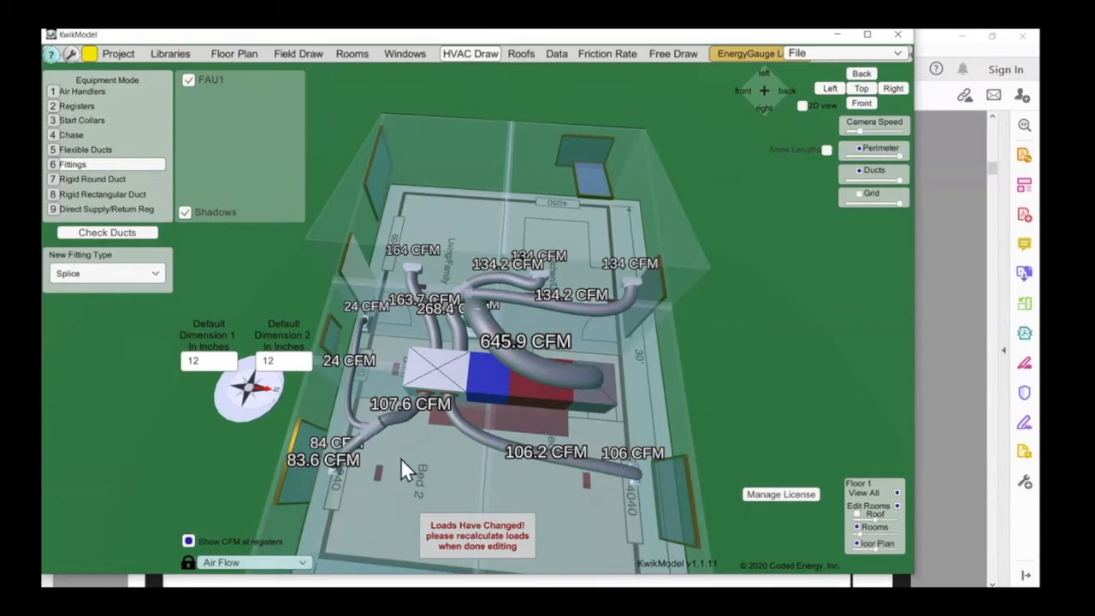
right_drag(401, 457, 451, 466)
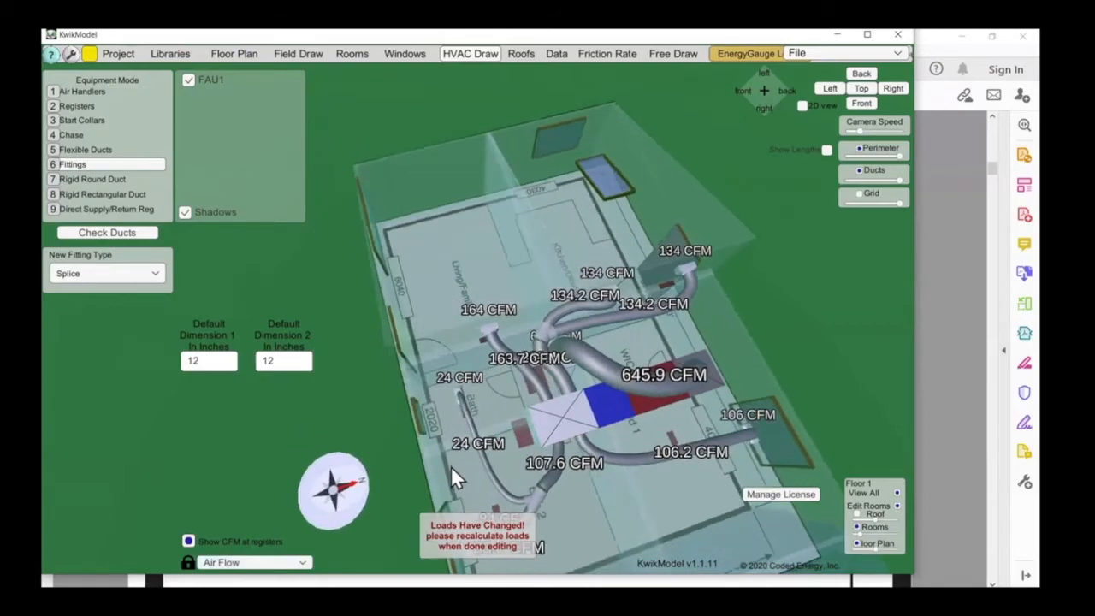
Show the house in a flat 2D top view and enlarge it to examine the duct layout over the floor plan.
click(861, 89)
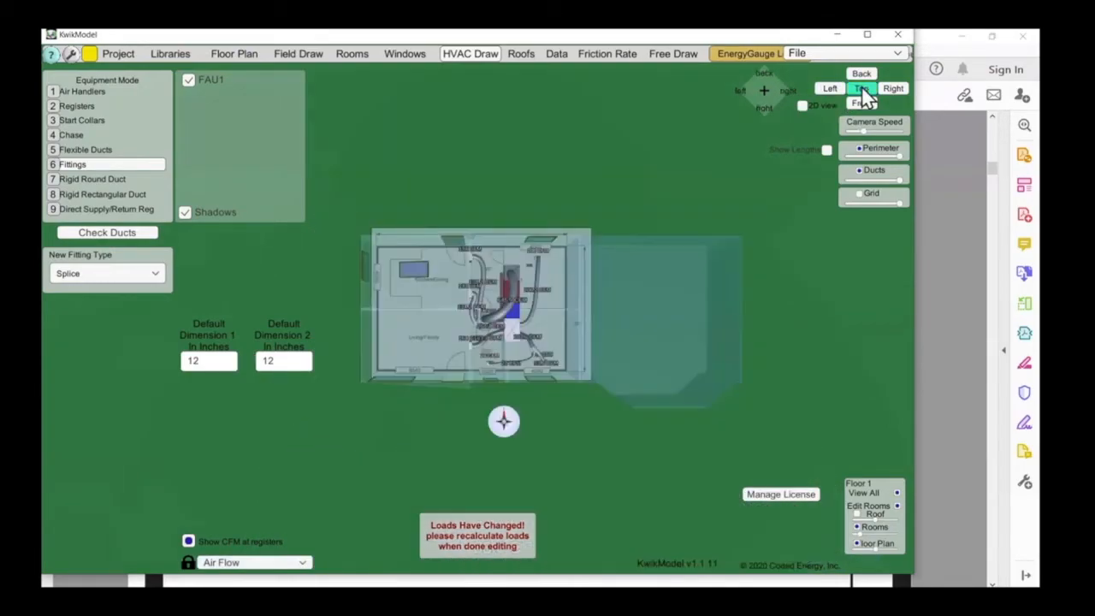
click(803, 105)
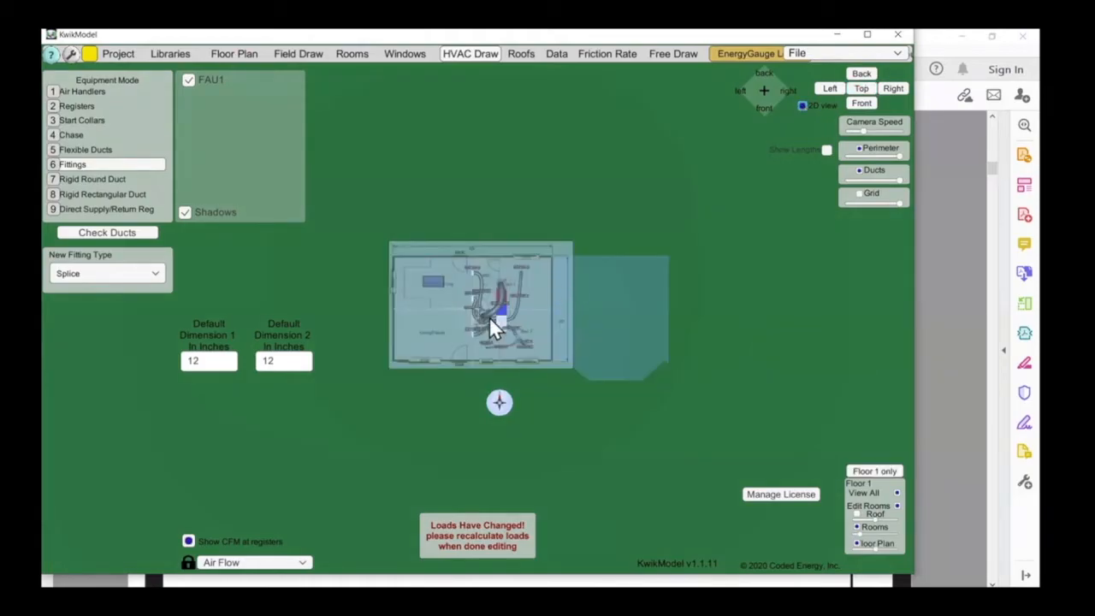
scroll(489, 316, up, 5)
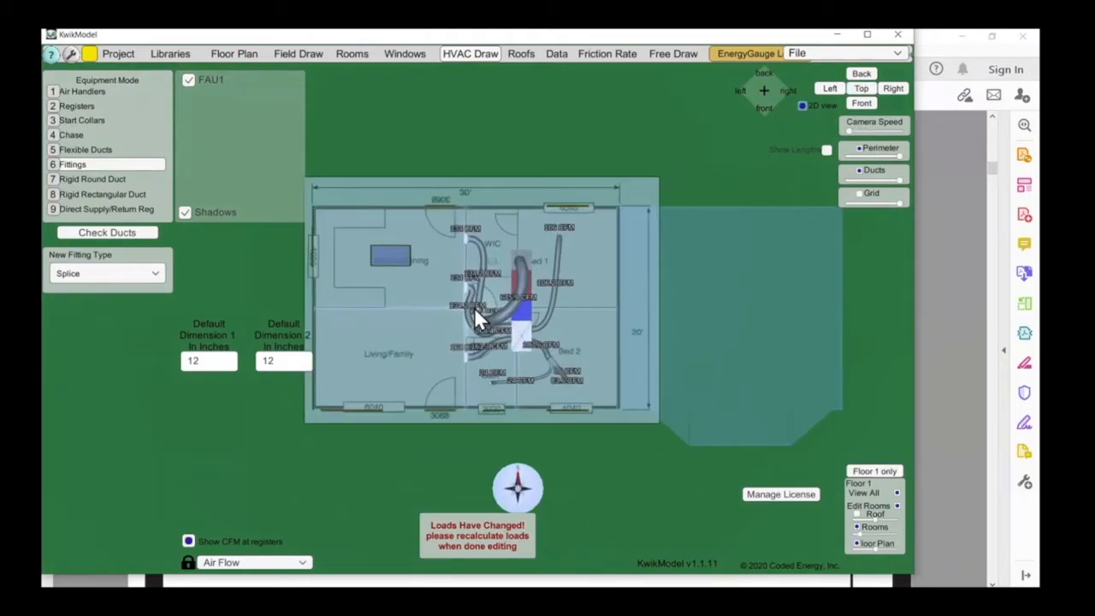
scroll(477, 315, up, 2)
scroll(477, 315, up, 2)
scroll(477, 316, down, 1)
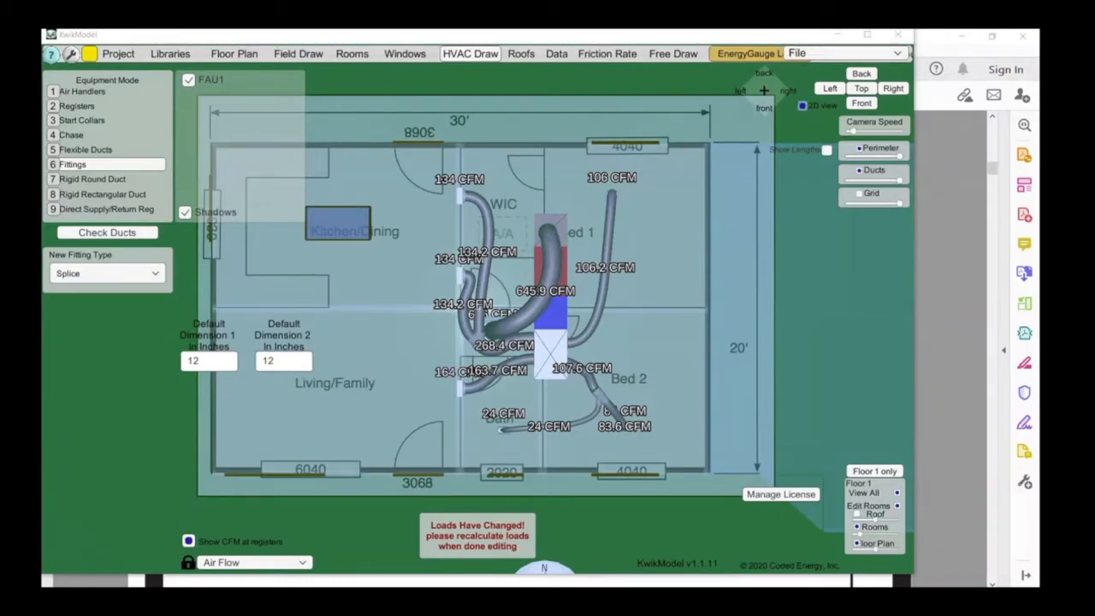
Switch to the Kwik Model flex duct sizing chart in Adobe Acrobat Reader and examine the 12, 14 and 16 inch ranges.
key(alt+Tab)
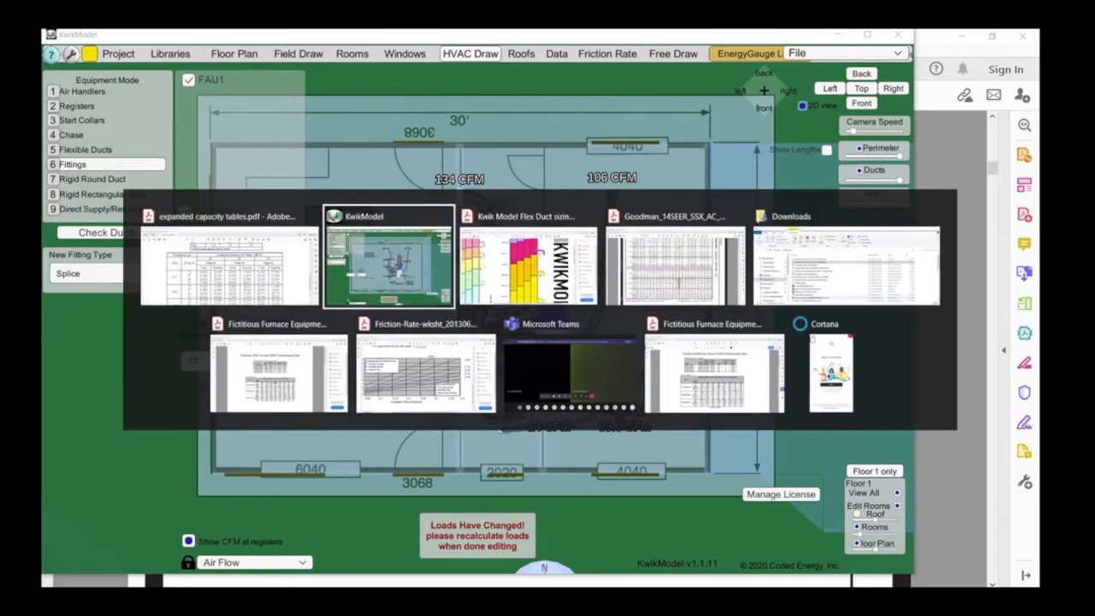
click(519, 243)
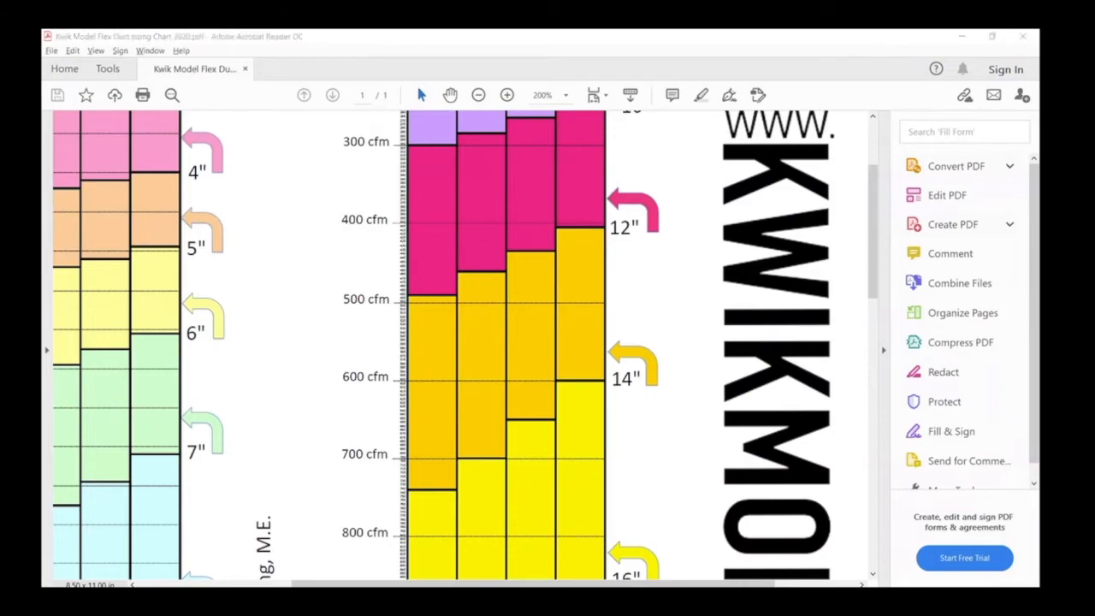
key(alt+Tab)
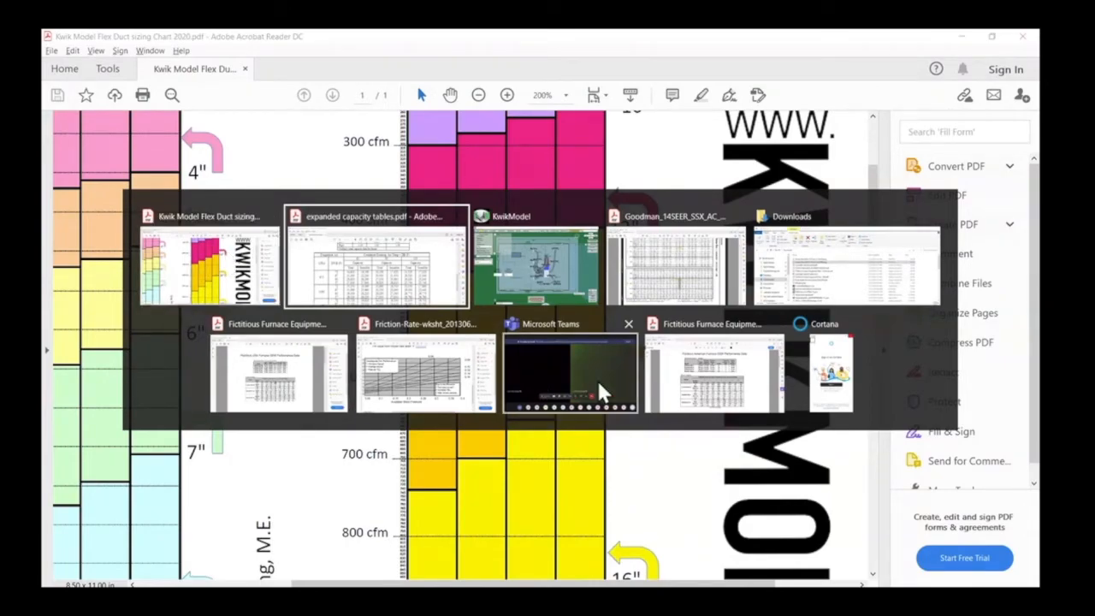
key(Escape)
Open a Google Chrome window and move it off the shared screen onto another display.
key(super)
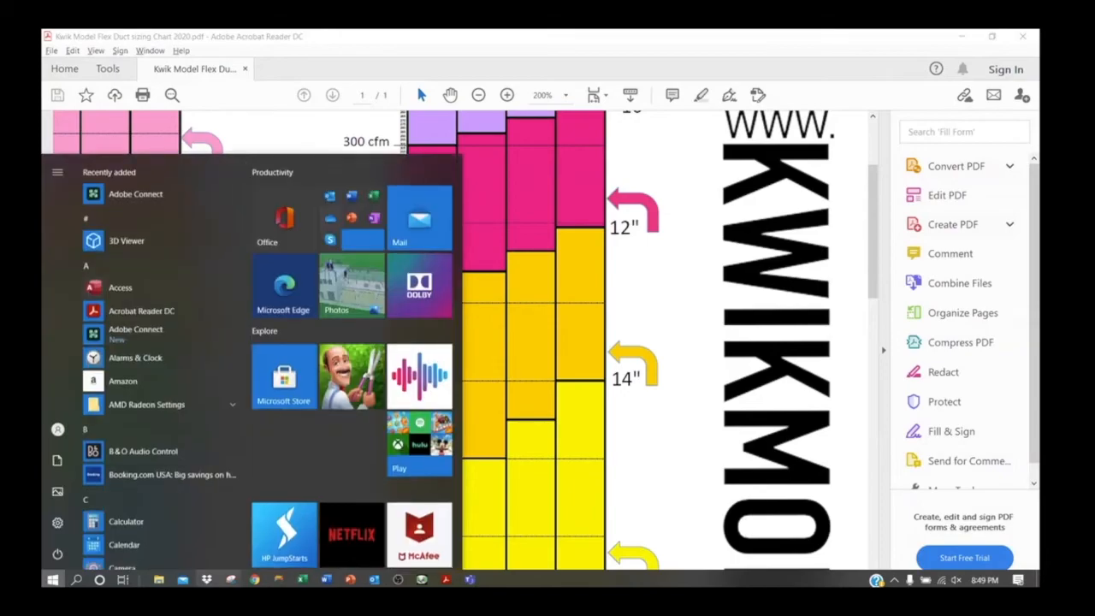
click(254, 579)
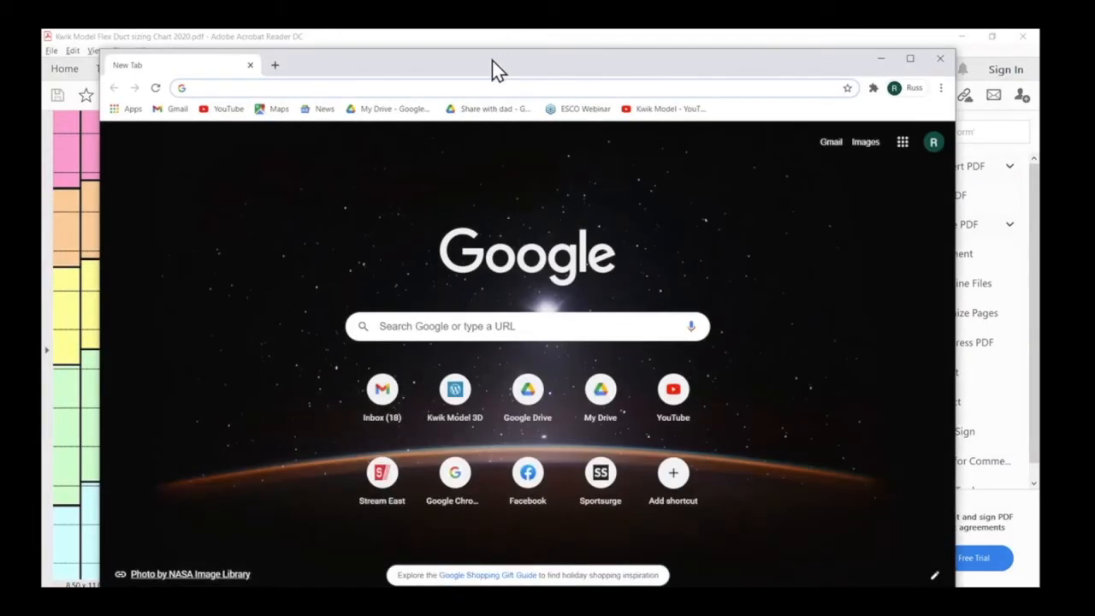
drag(492, 60, 578, 0)
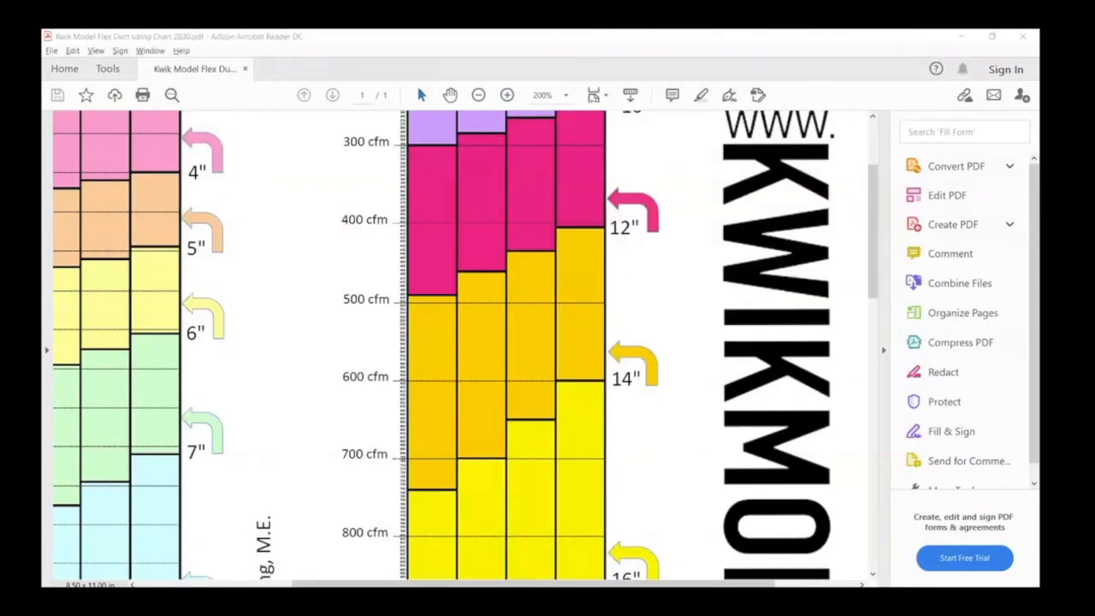
drag(579, 0, 666, 0)
drag(219, 67, 281, 71)
Switch to the Microsoft Teams meeting window.
key(alt+Tab)
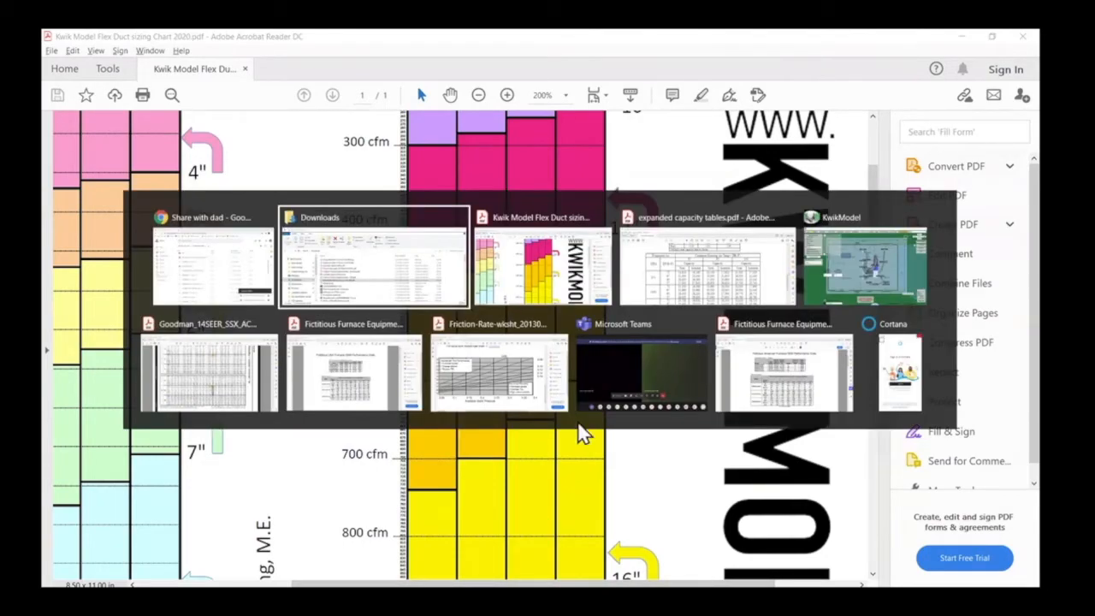
click(673, 377)
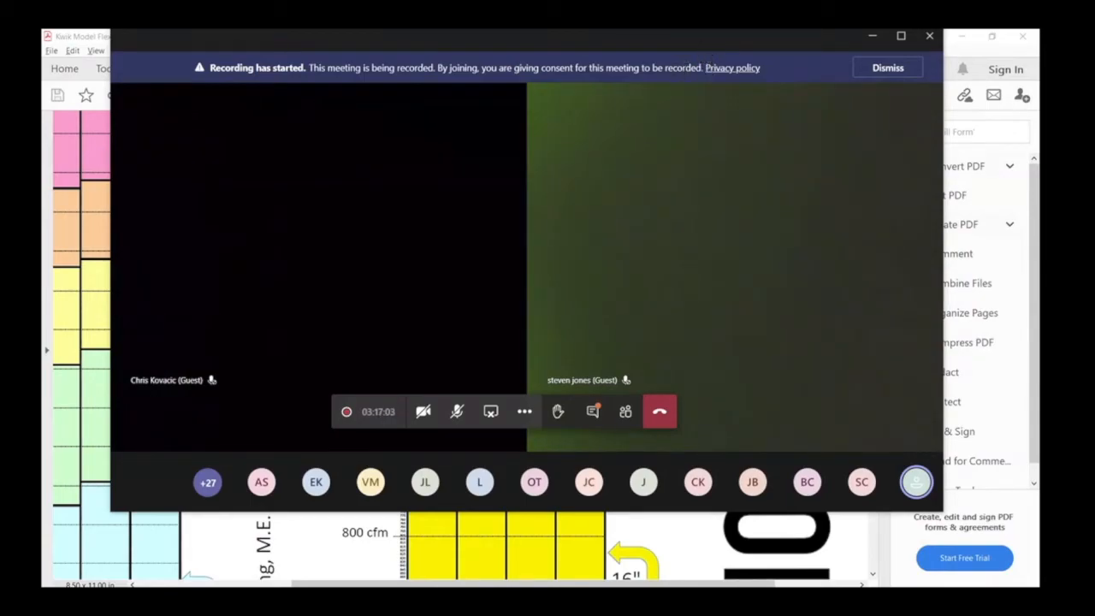
Move the Microsoft Teams window aside, switch to KwikModel and maximize its window.
drag(721, 34, 726, 127)
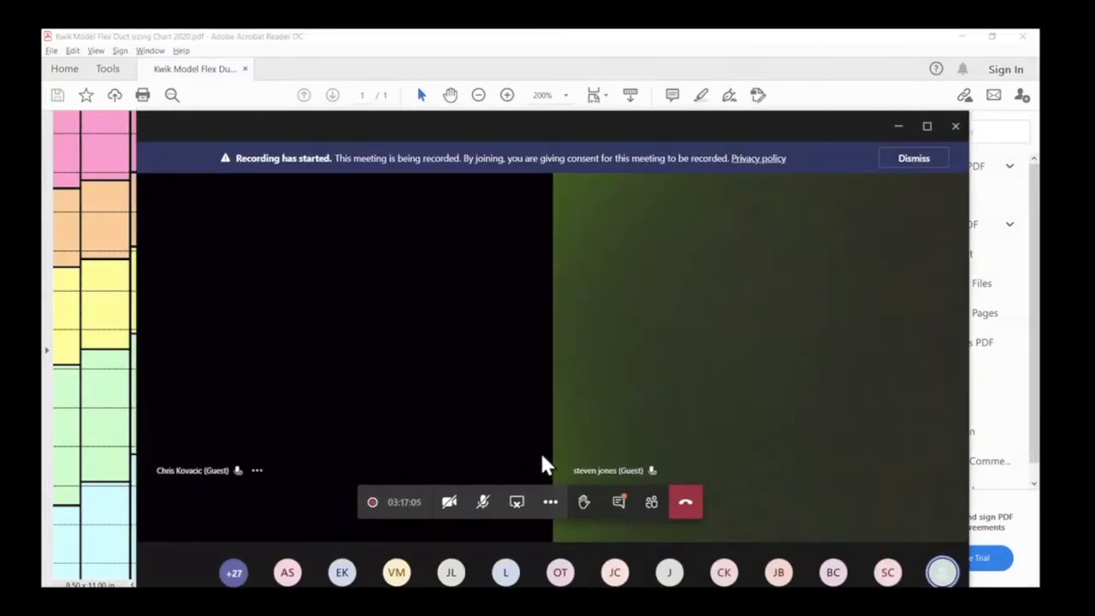
key(alt+Tab)
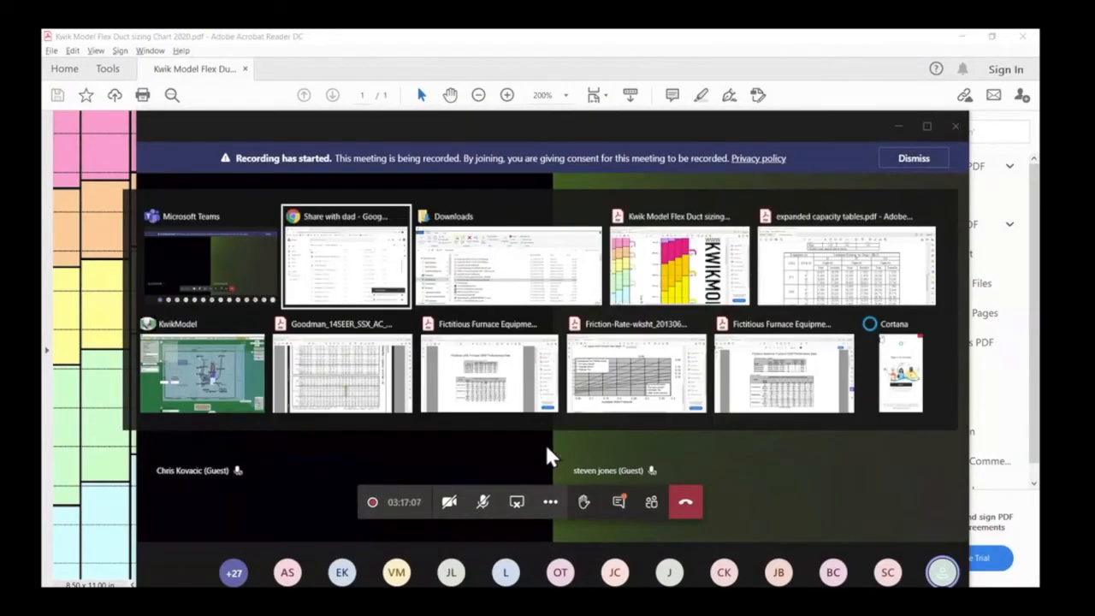
click(222, 373)
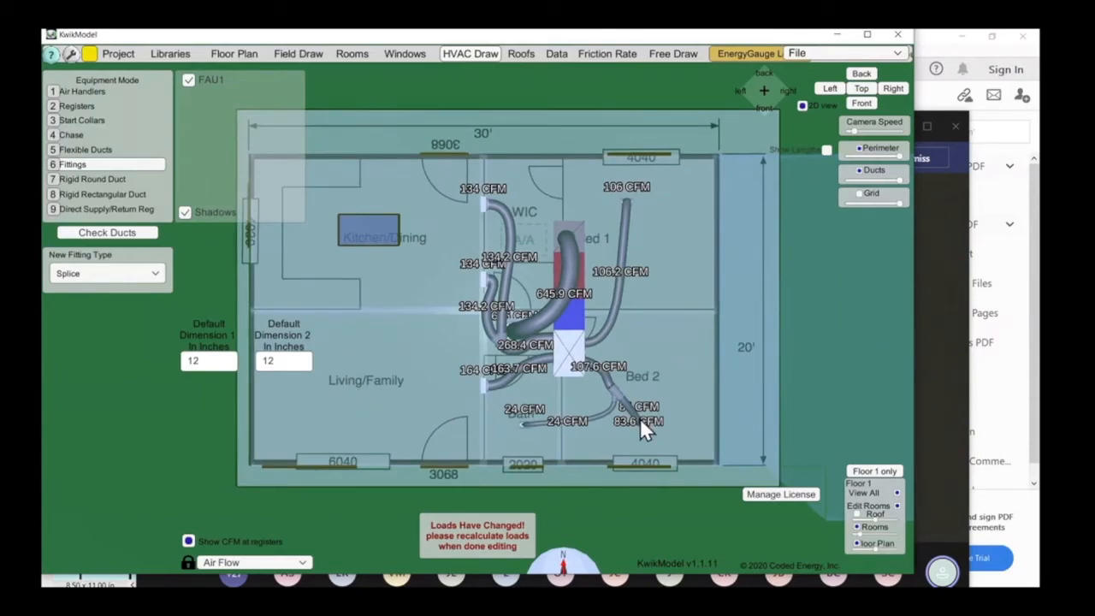
click(867, 35)
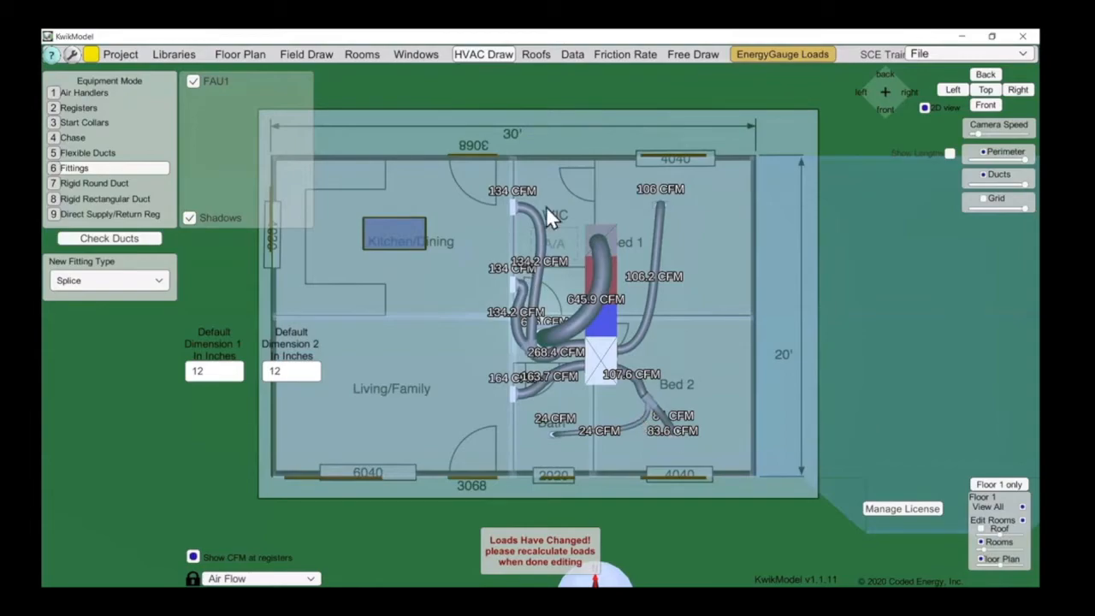
Center the house in the 2D top view and hide the rooms to see only the floor plan and ducts.
click(987, 91)
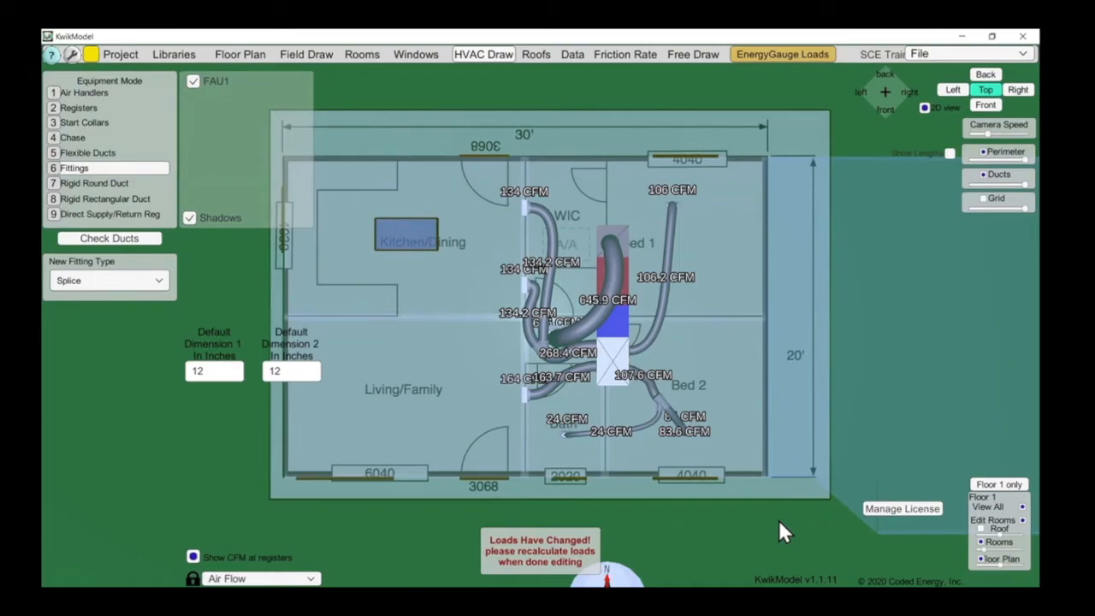
click(981, 541)
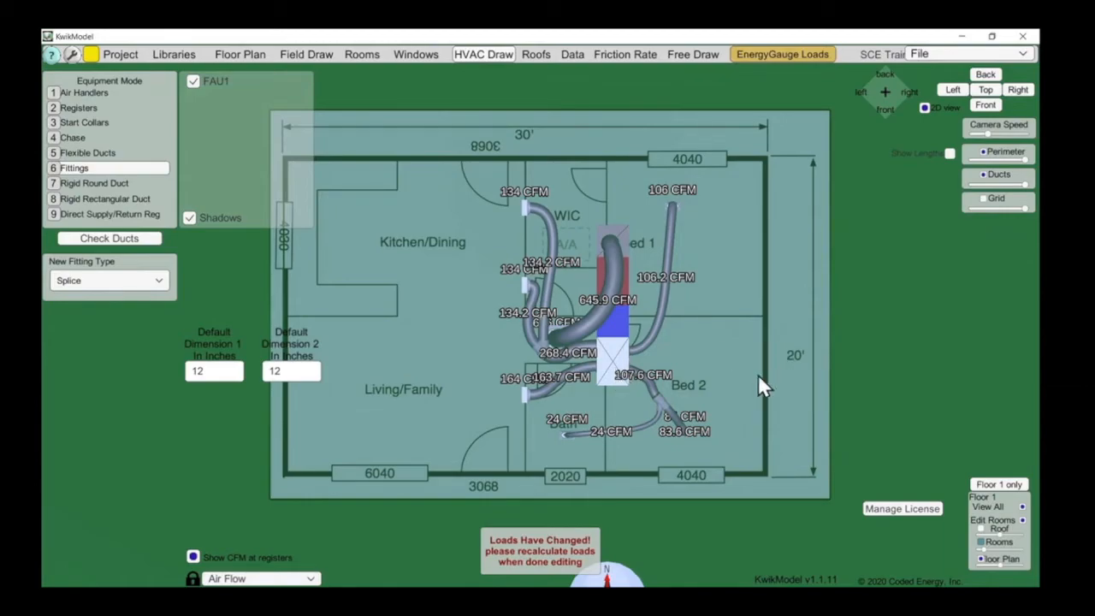
Turn off the 2D view, show the rooms again and examine the duct airflow labels in 3D.
click(925, 108)
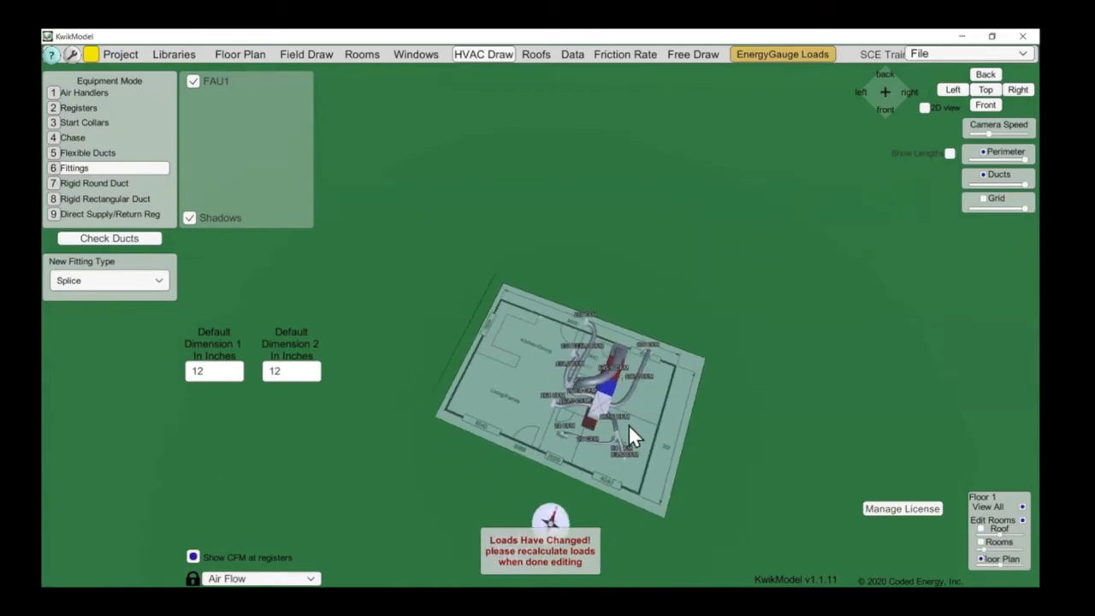
click(981, 542)
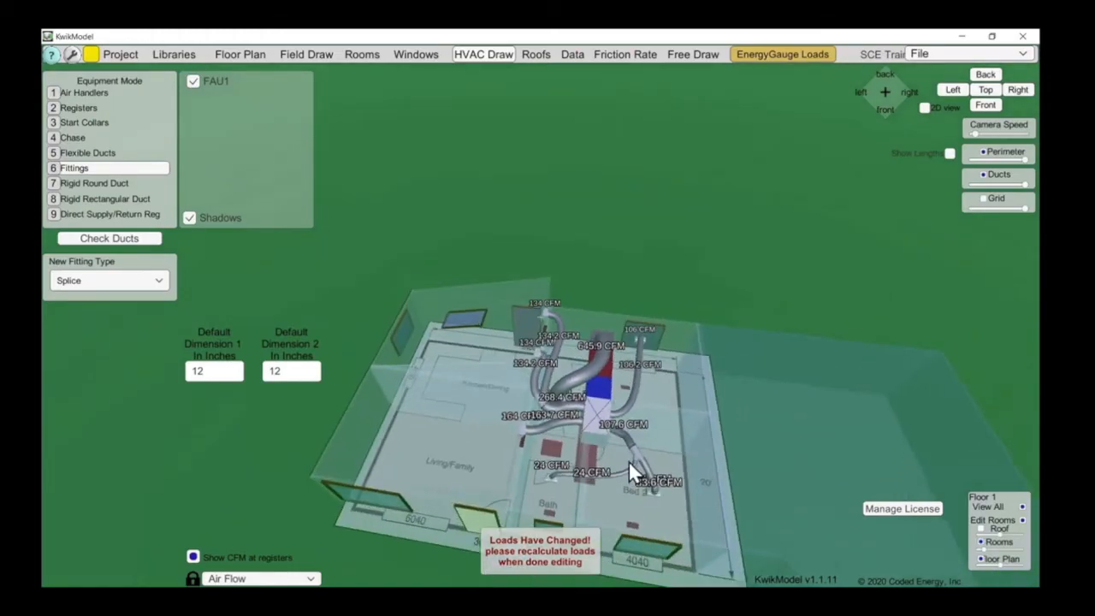
right_drag(628, 460, 628, 411)
scroll(610, 423, up, 3)
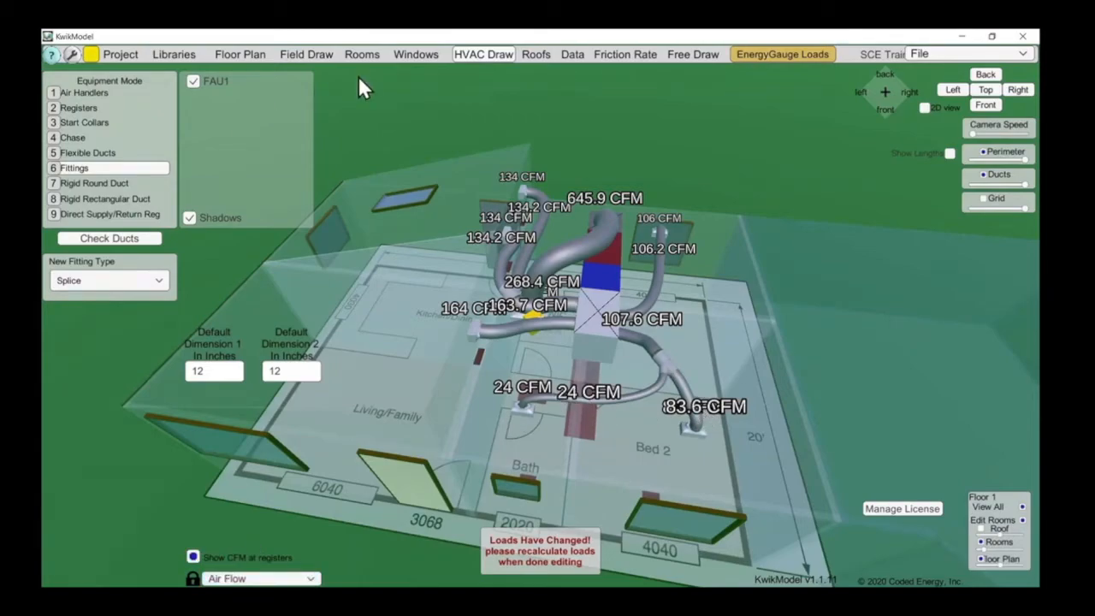
Adjust the bend of the flexible duct running to the Bed 2 register.
click(81, 152)
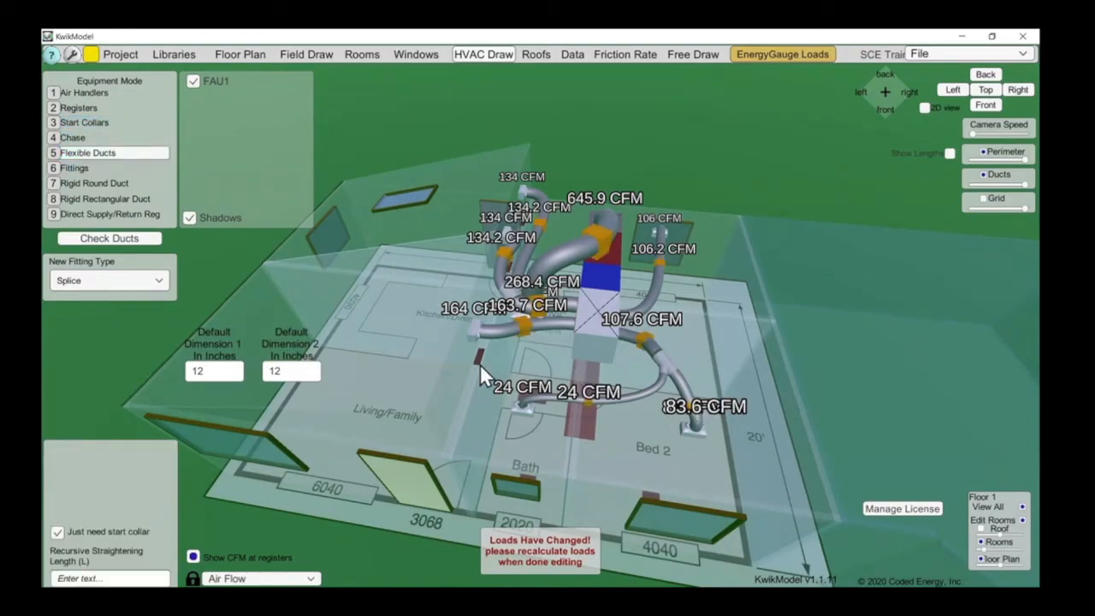
click(690, 407)
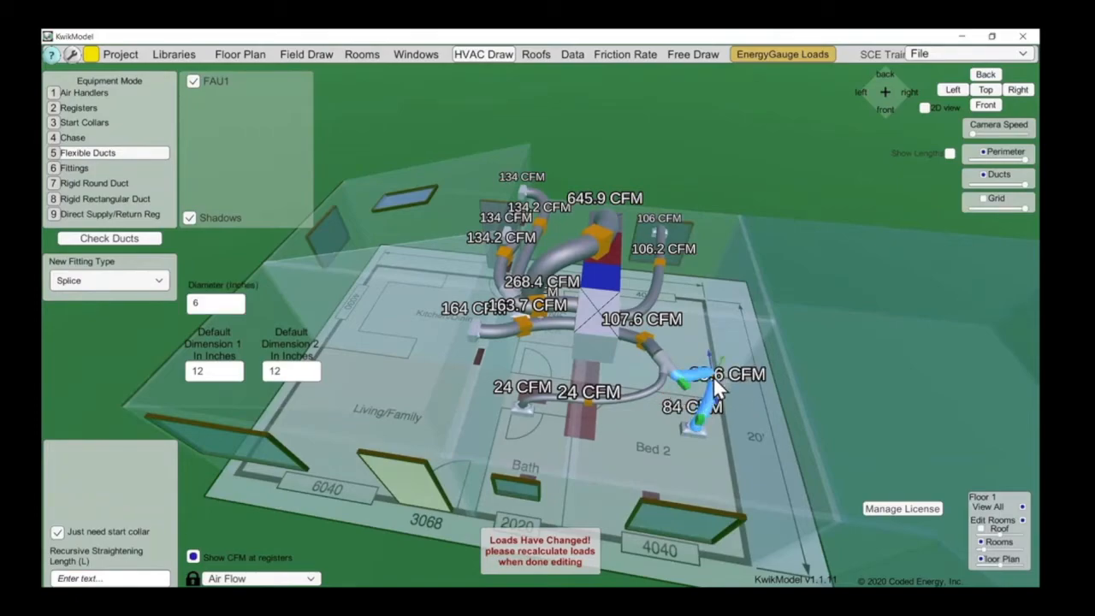
click(693, 431)
scroll(682, 342, down, 1)
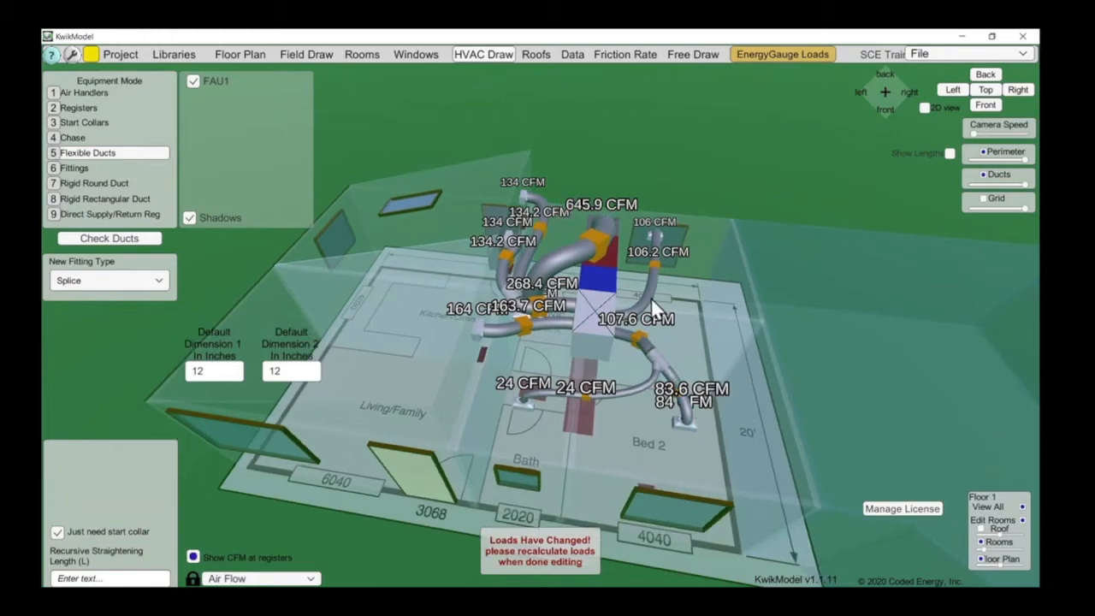
Turn off the CFM values at the registers and label the ducts with their dimensions.
right_drag(688, 417, 599, 377)
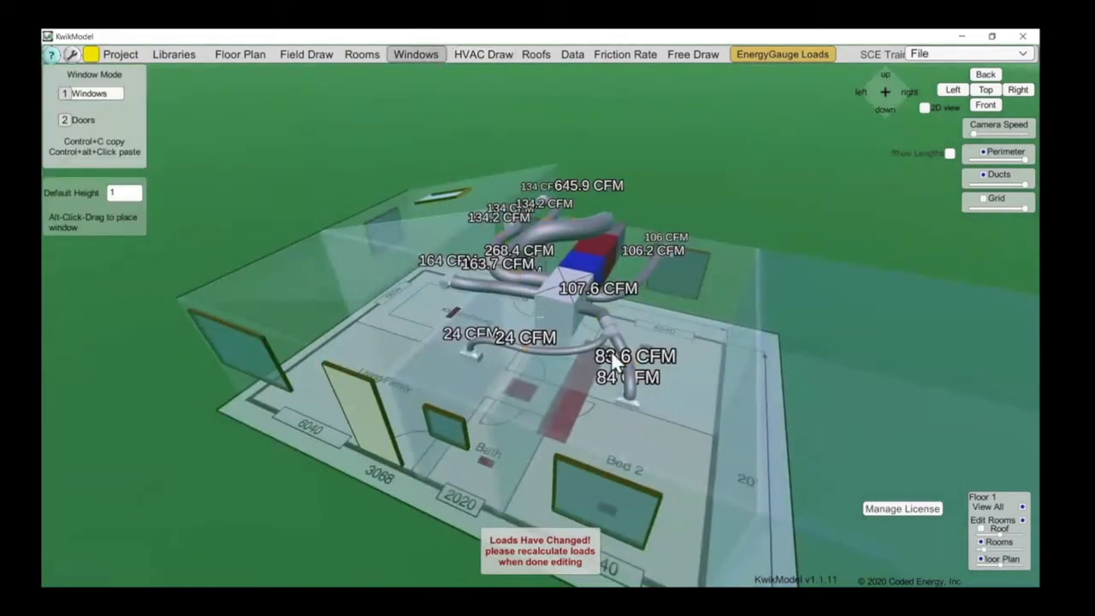
right_drag(634, 362, 490, 422)
right_drag(559, 401, 560, 396)
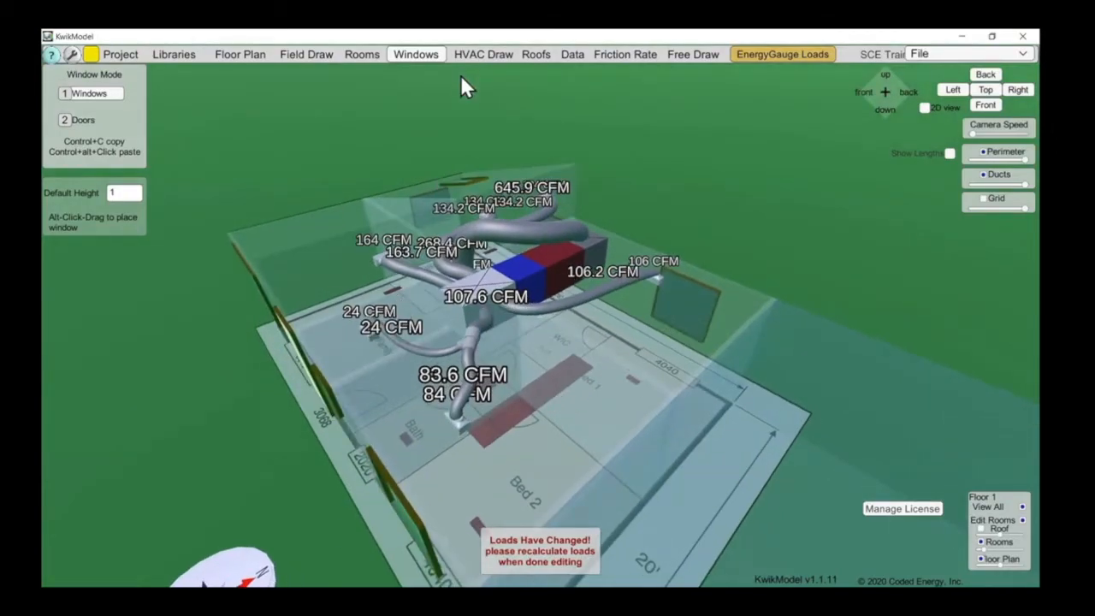
click(483, 54)
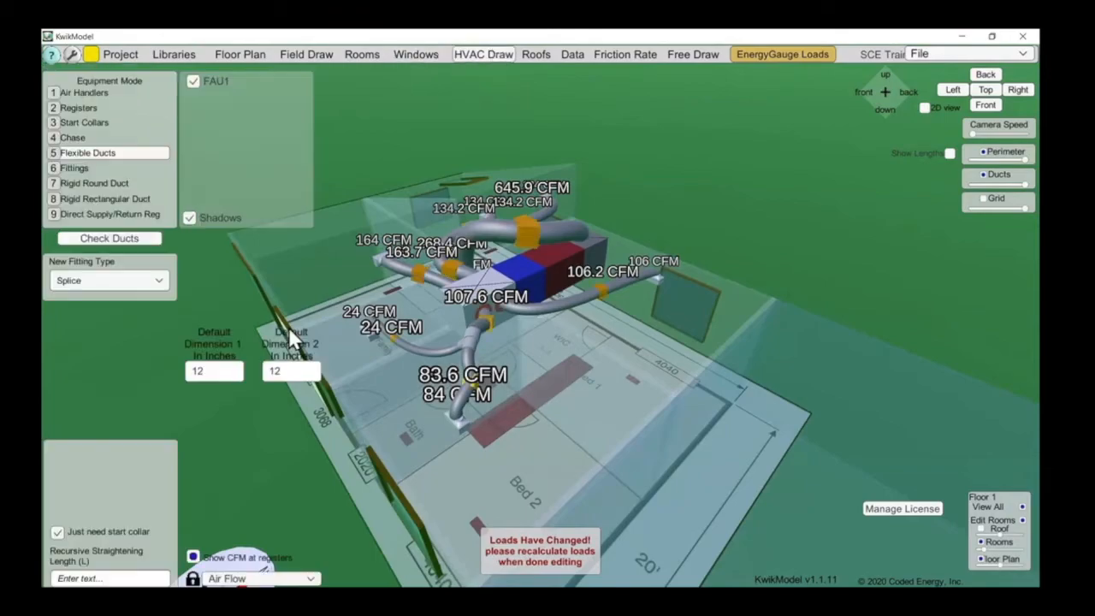
click(275, 578)
click(247, 488)
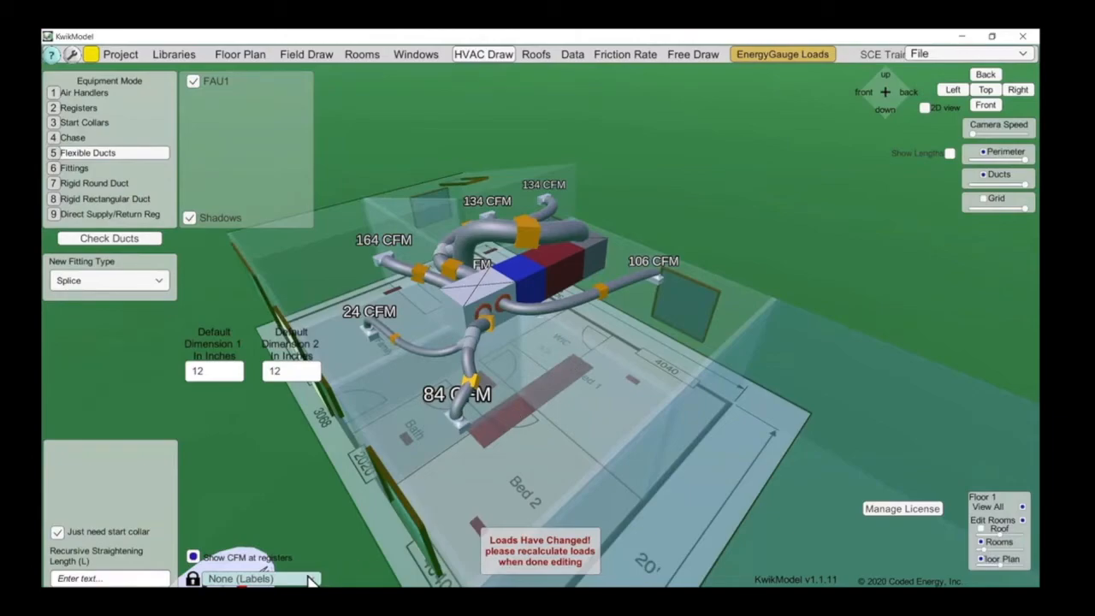
click(194, 557)
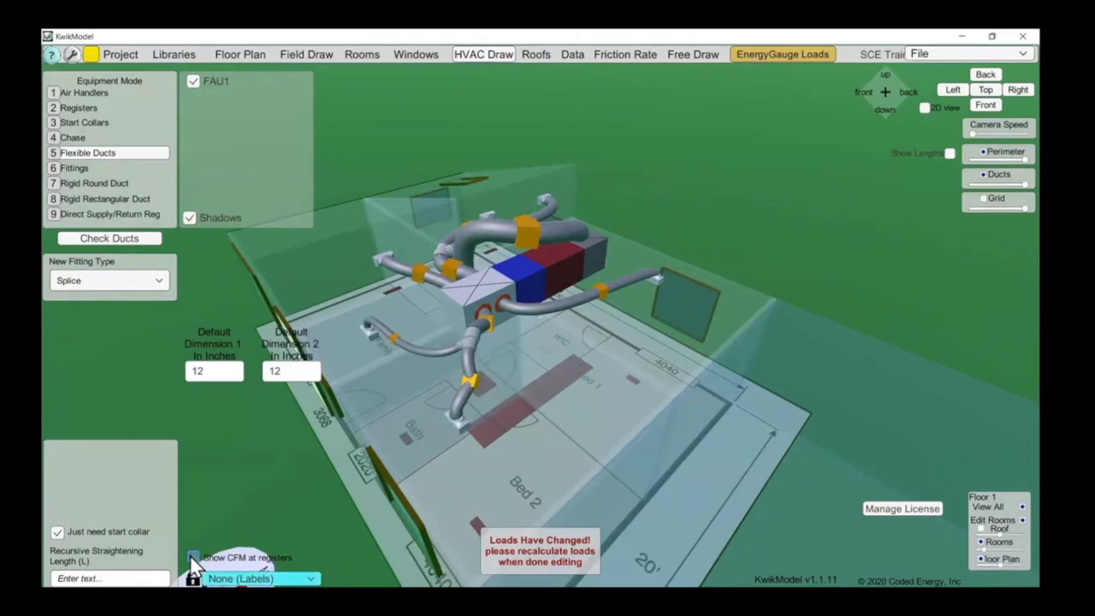
click(310, 580)
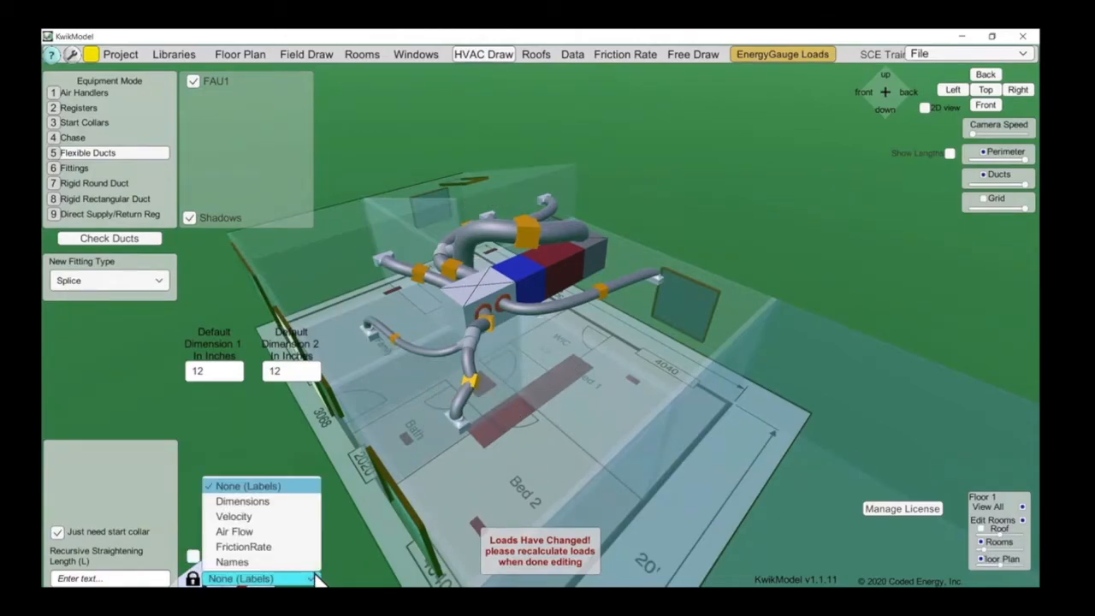
click(256, 501)
Examine the labeled duct sizes in 3D from several sides, including from the back of the house.
right_drag(604, 372, 601, 368)
right_drag(634, 219, 665, 305)
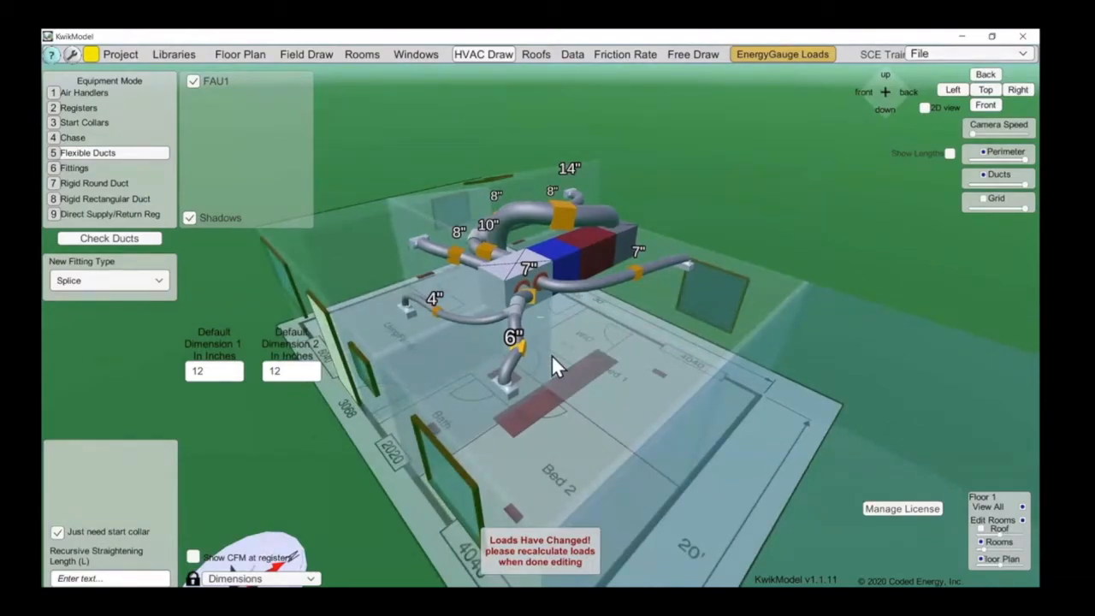
right_drag(585, 369, 676, 209)
scroll(670, 229, up, 5)
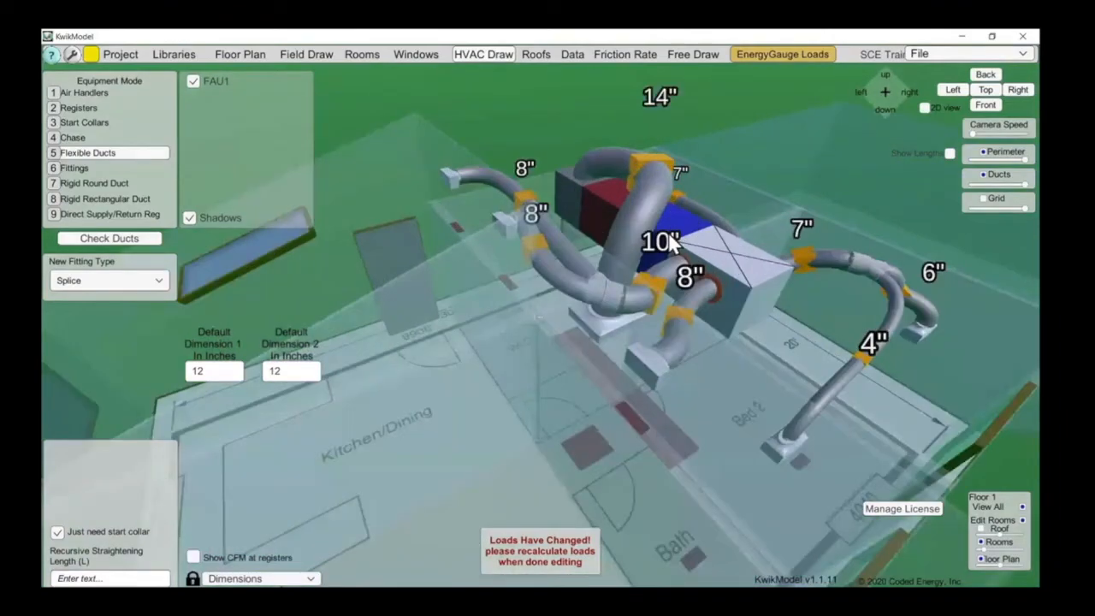
right_drag(741, 309, 637, 320)
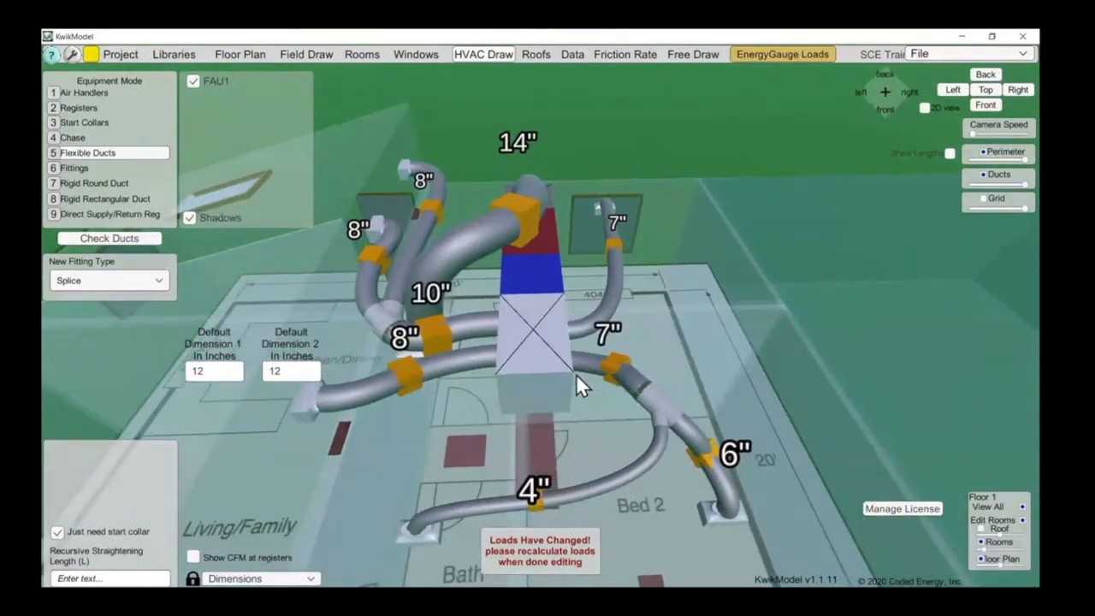
click(986, 74)
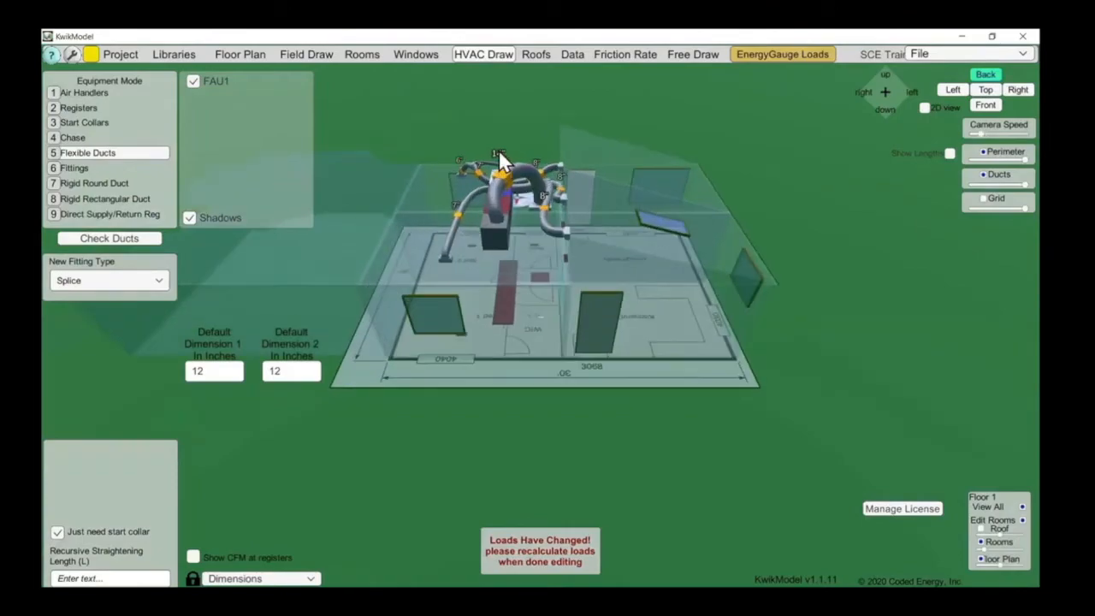
scroll(498, 156, up, 5)
right_drag(498, 156, 632, 324)
Show the house in a flat 2D top view with the rooms hidden and examine the duct sizes up close.
click(984, 92)
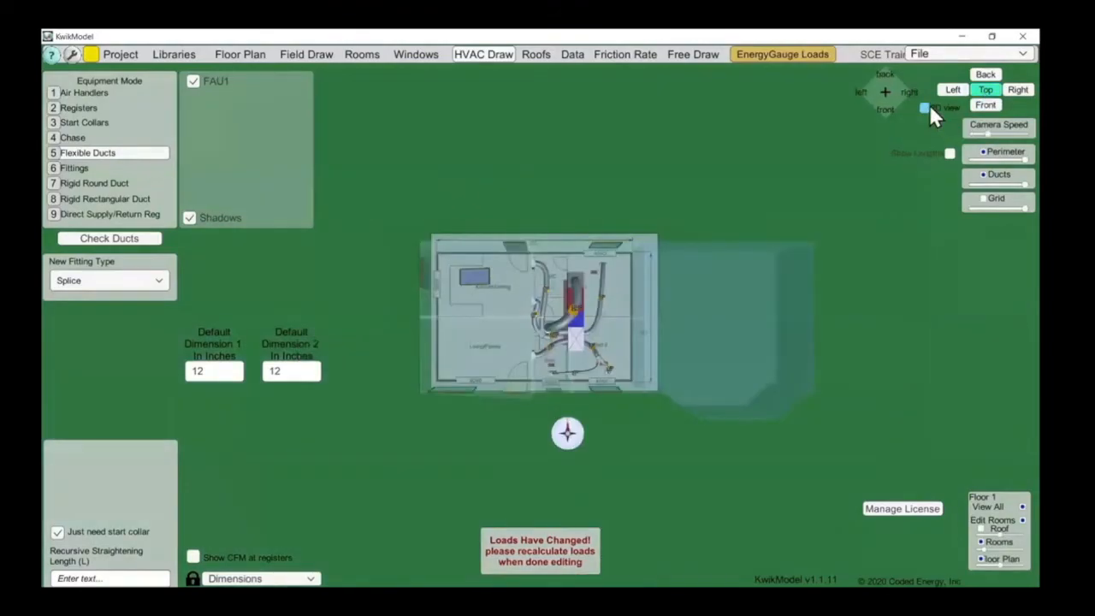
click(925, 108)
scroll(565, 334, up, 5)
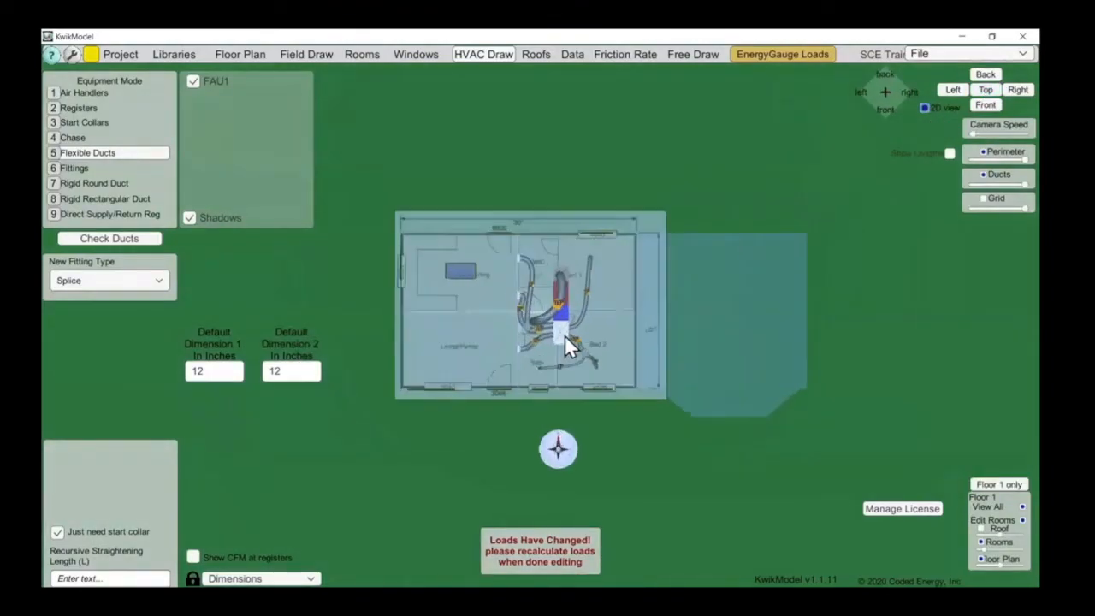
click(981, 541)
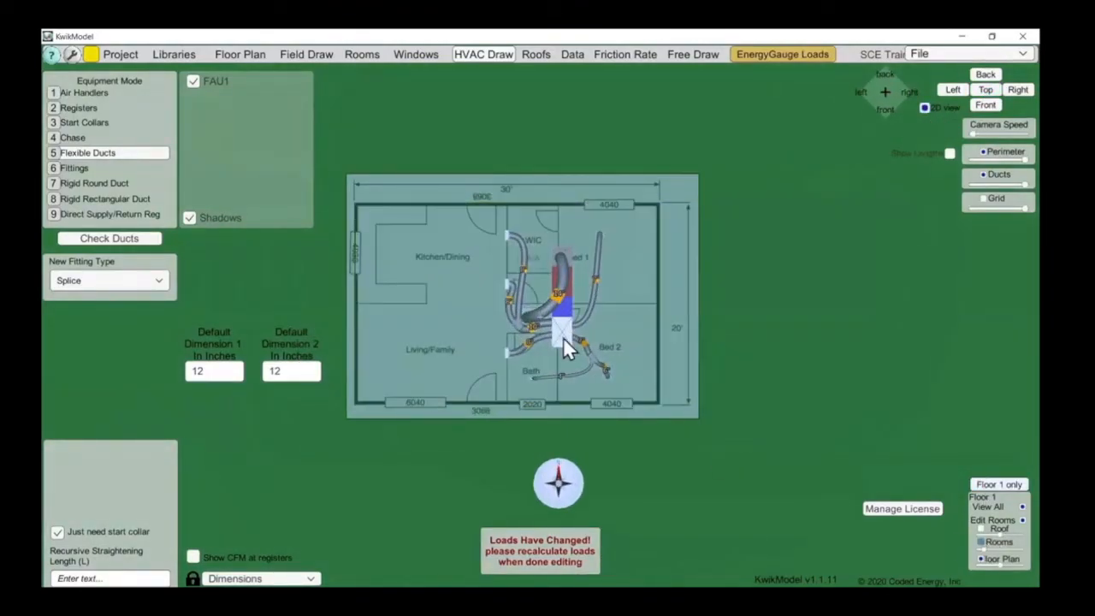
scroll(564, 337, up, 5)
scroll(597, 320, up, 5)
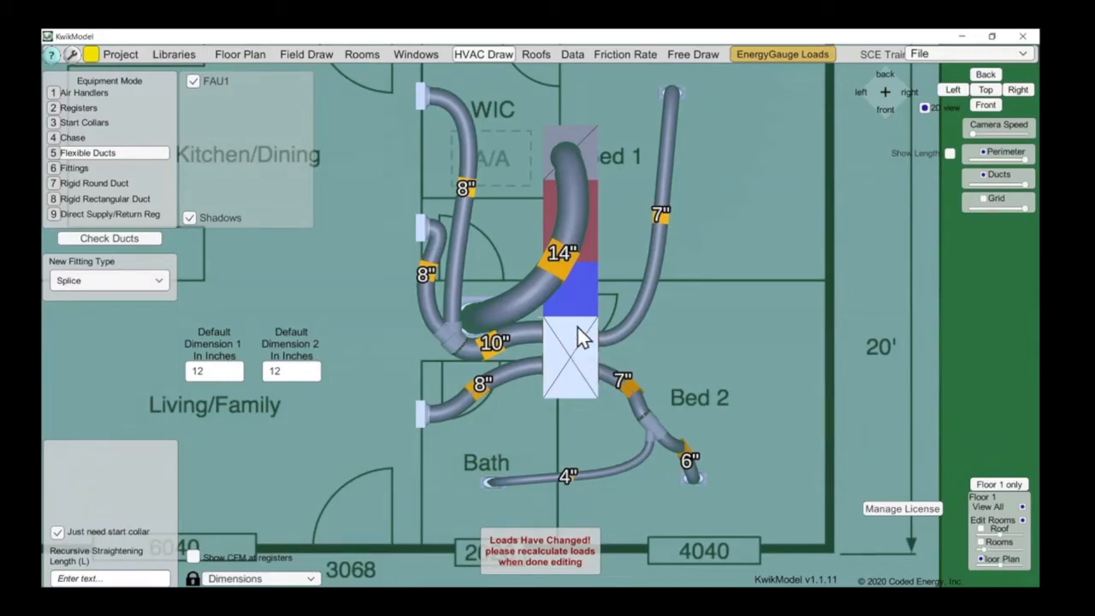
middle_drag(572, 334, 590, 286)
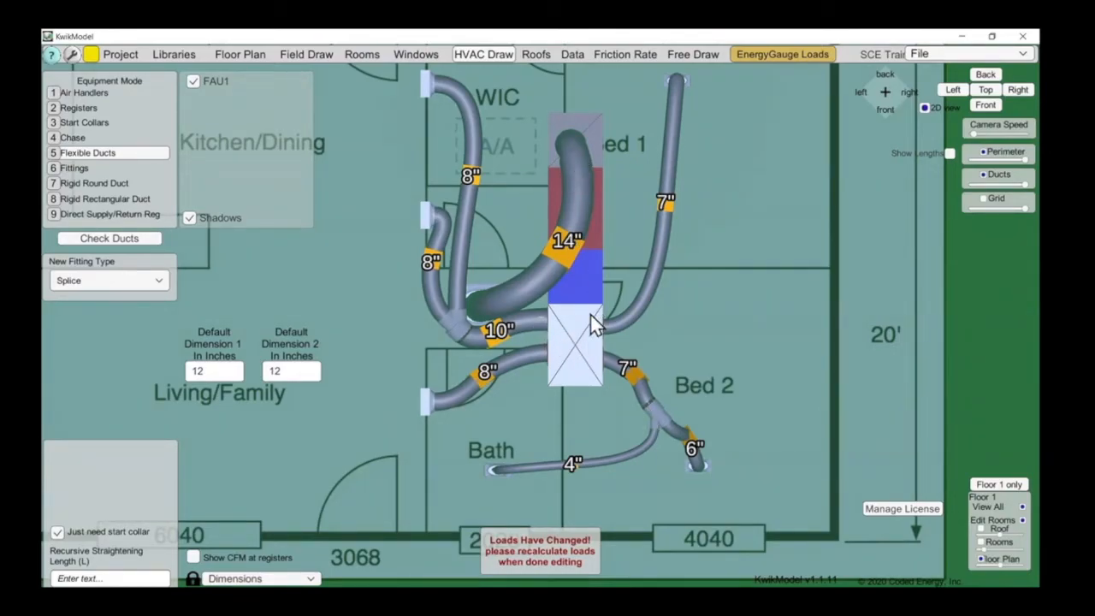
right_drag(569, 353, 535, 333)
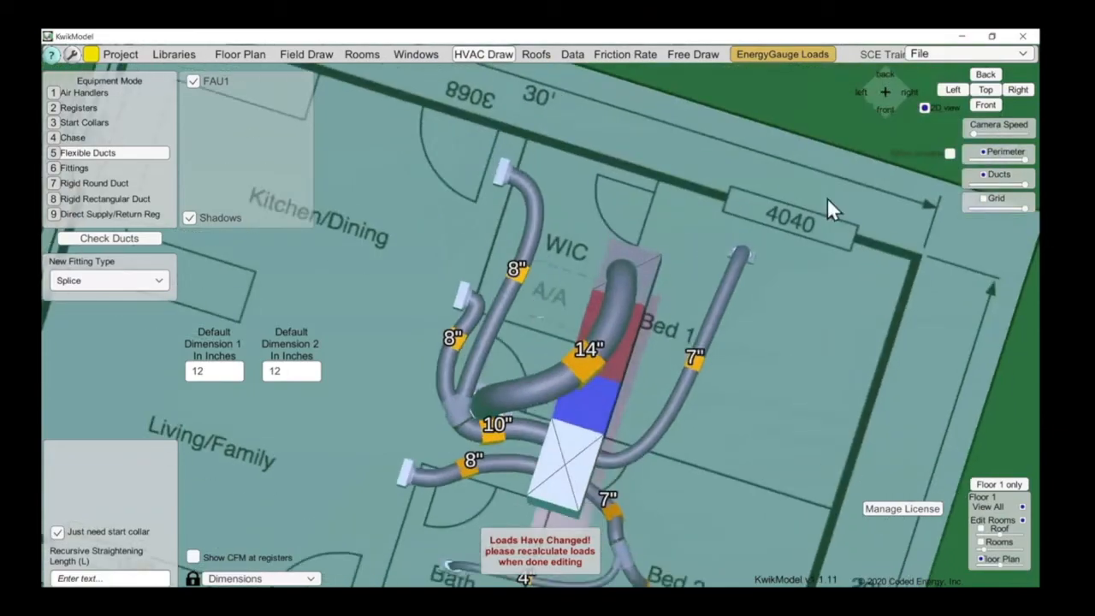
Return to 3D, show the rooms again and examine the duct system above the house from the front.
click(924, 108)
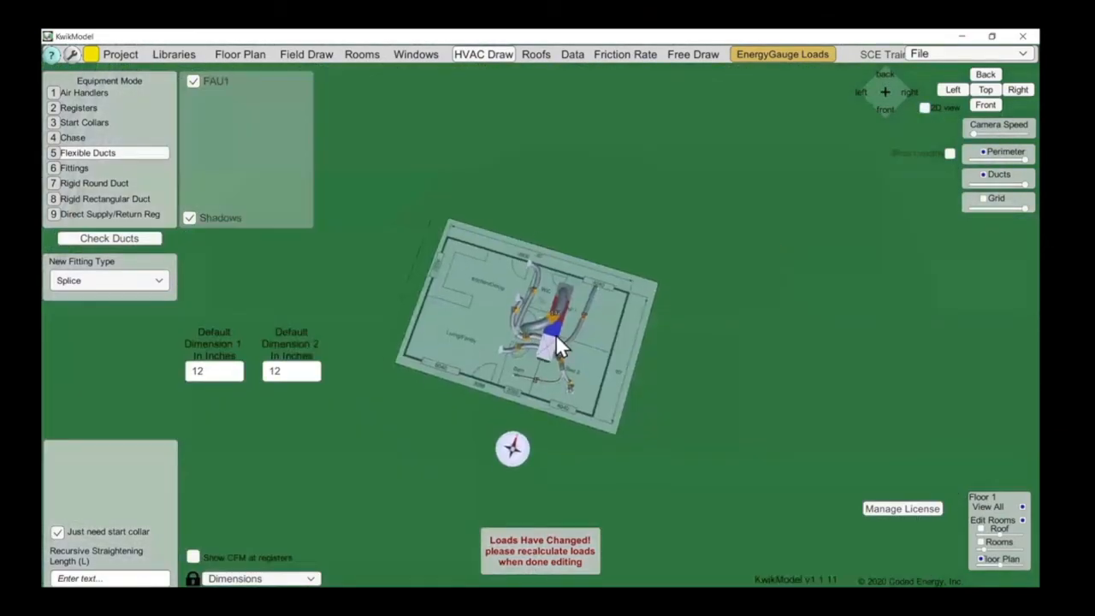
scroll(554, 357, up, 3)
right_drag(593, 379, 733, 547)
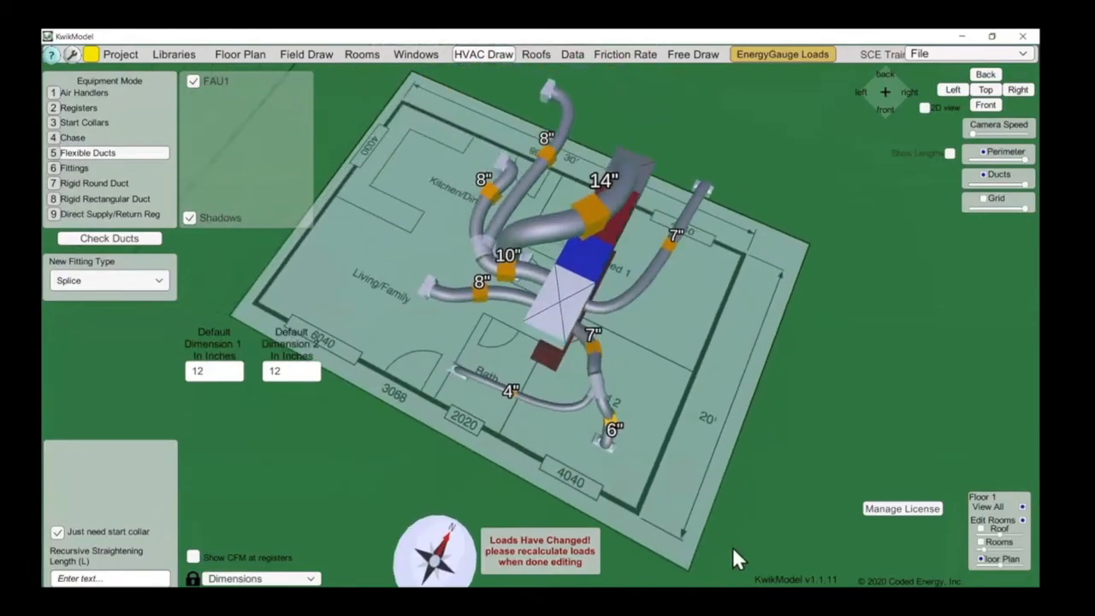
click(986, 104)
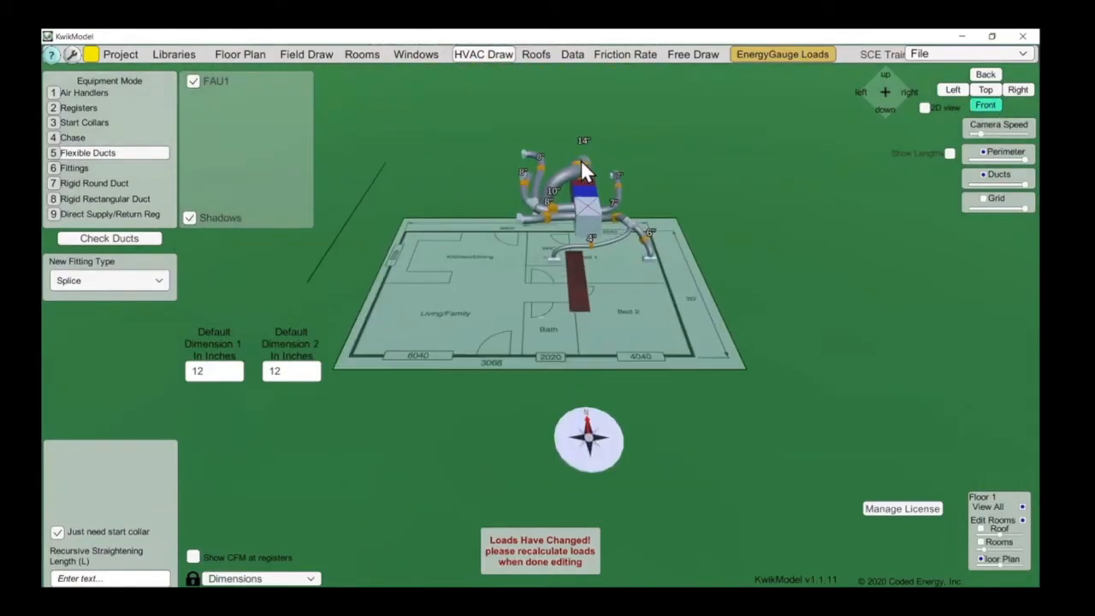
click(981, 541)
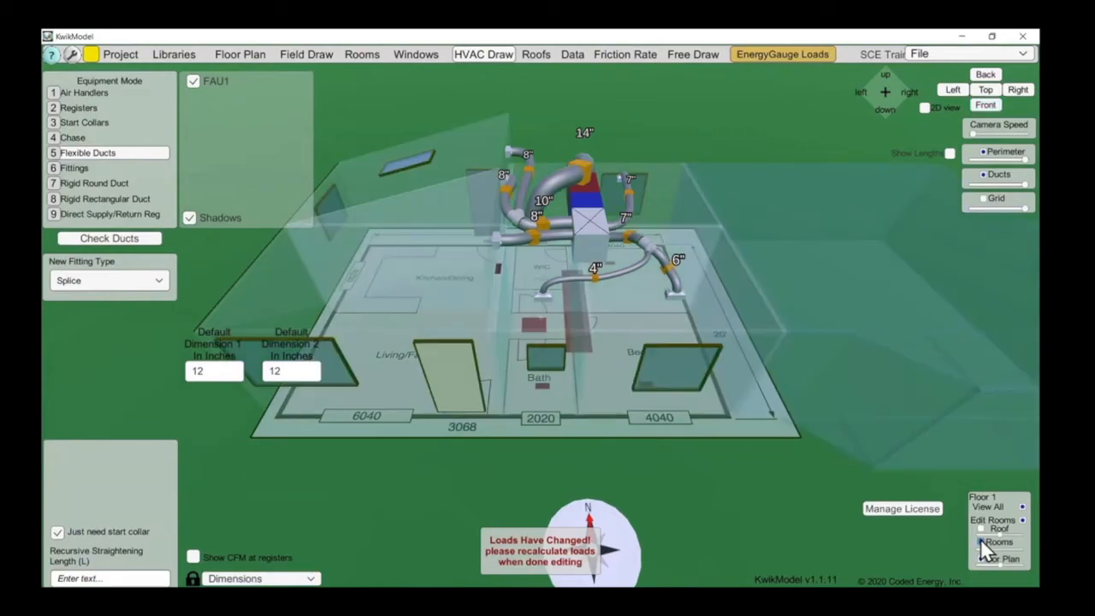
right_drag(623, 206, 624, 295)
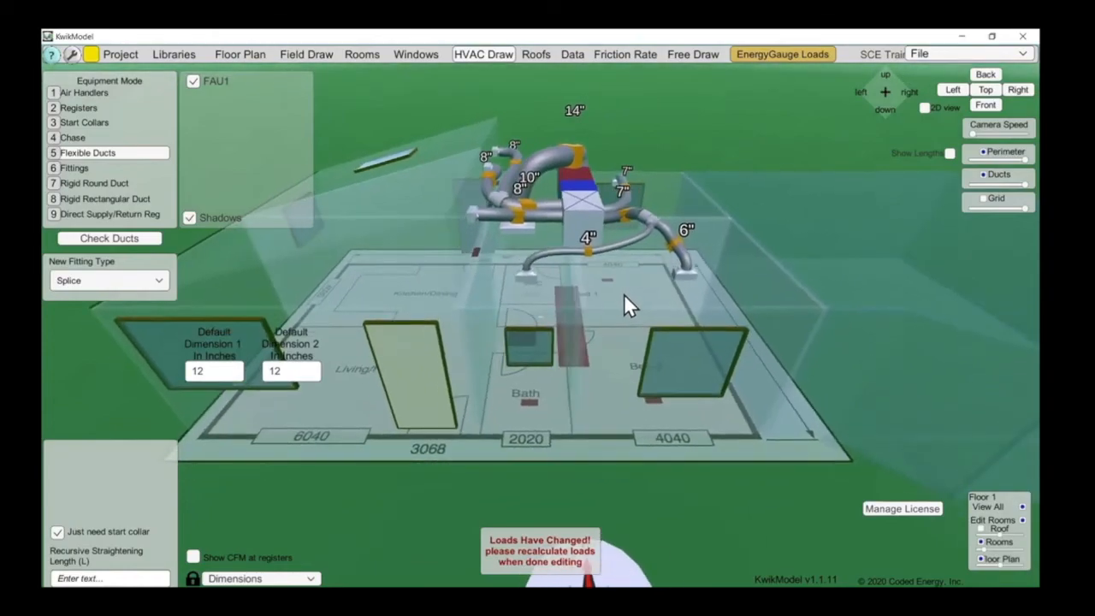
click(415, 55)
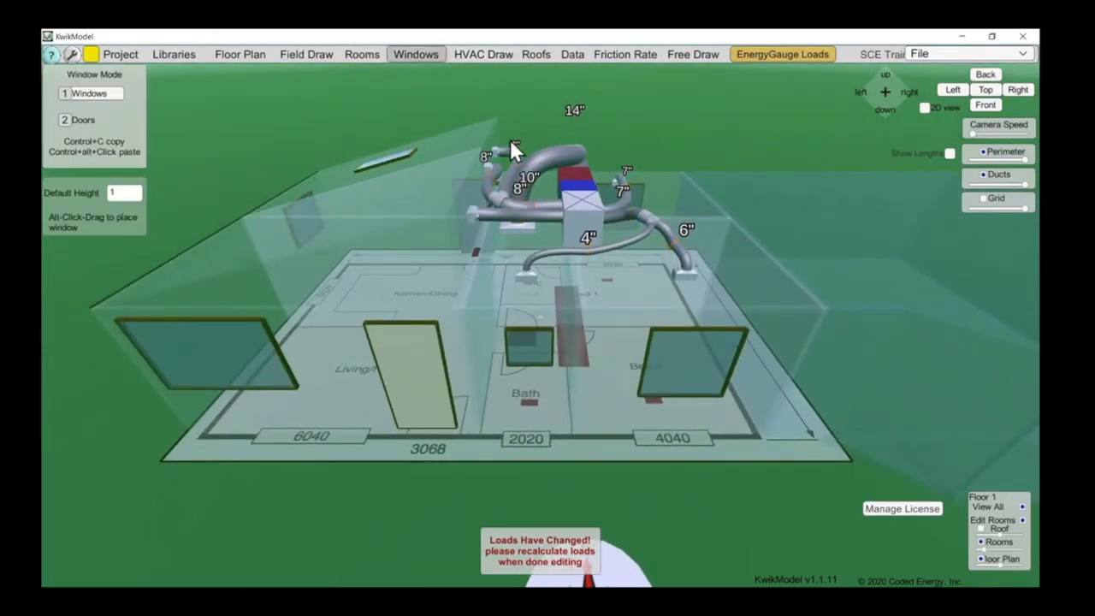
right_drag(574, 238, 577, 194)
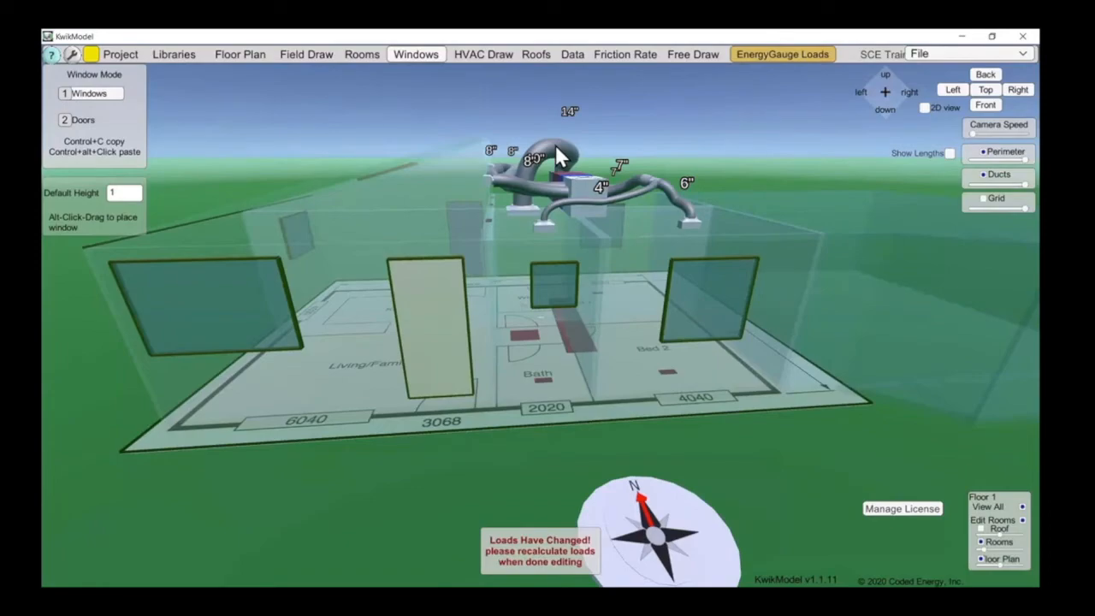
Reshape the 14-inch flexible duct at the air handler by moving its curve handle, and check its path in 3D.
scroll(561, 177, up, 2)
right_drag(561, 177, 553, 209)
click(492, 57)
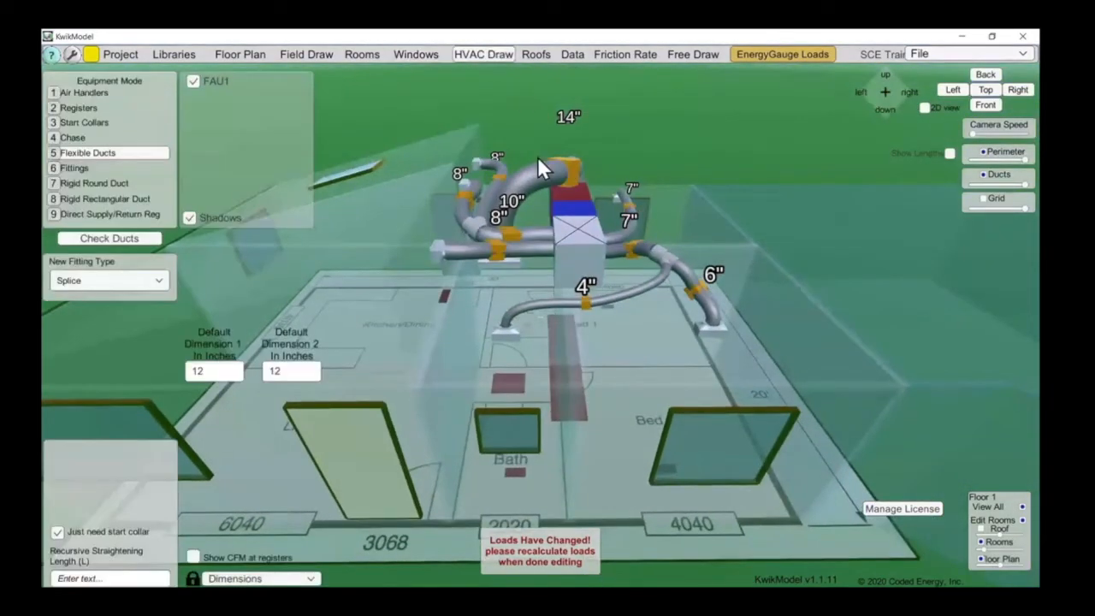
click(560, 173)
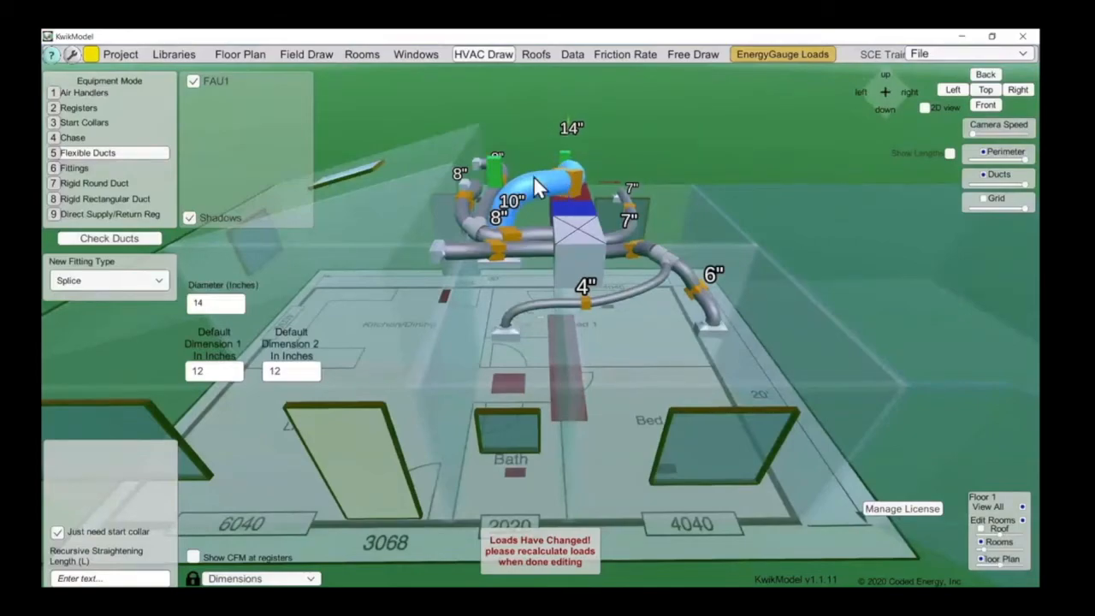
drag(498, 171, 506, 201)
right_drag(580, 198, 596, 190)
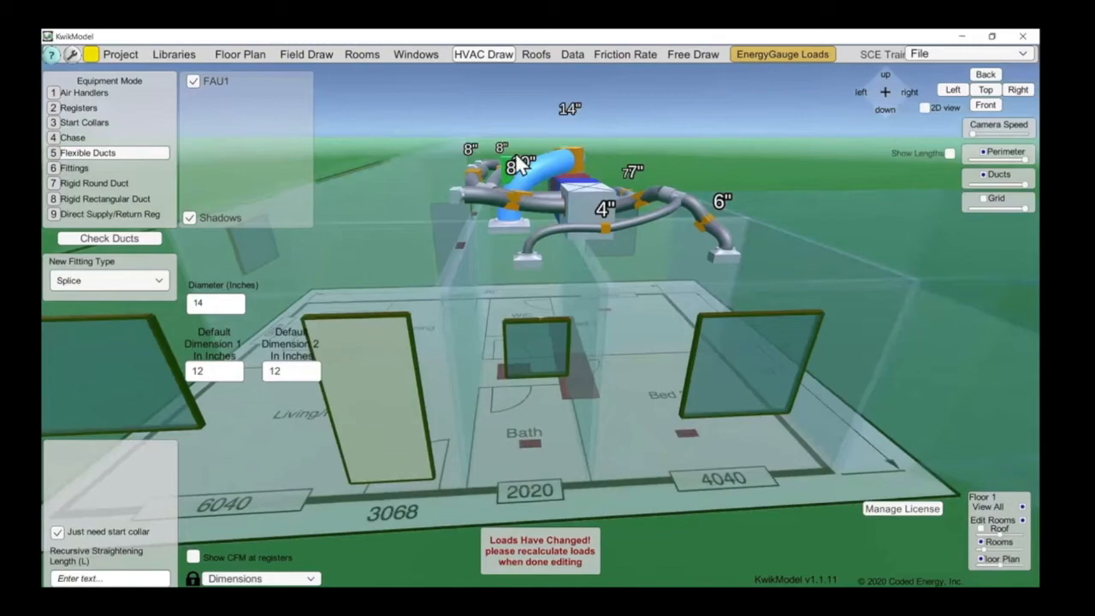
right_drag(623, 216, 490, 232)
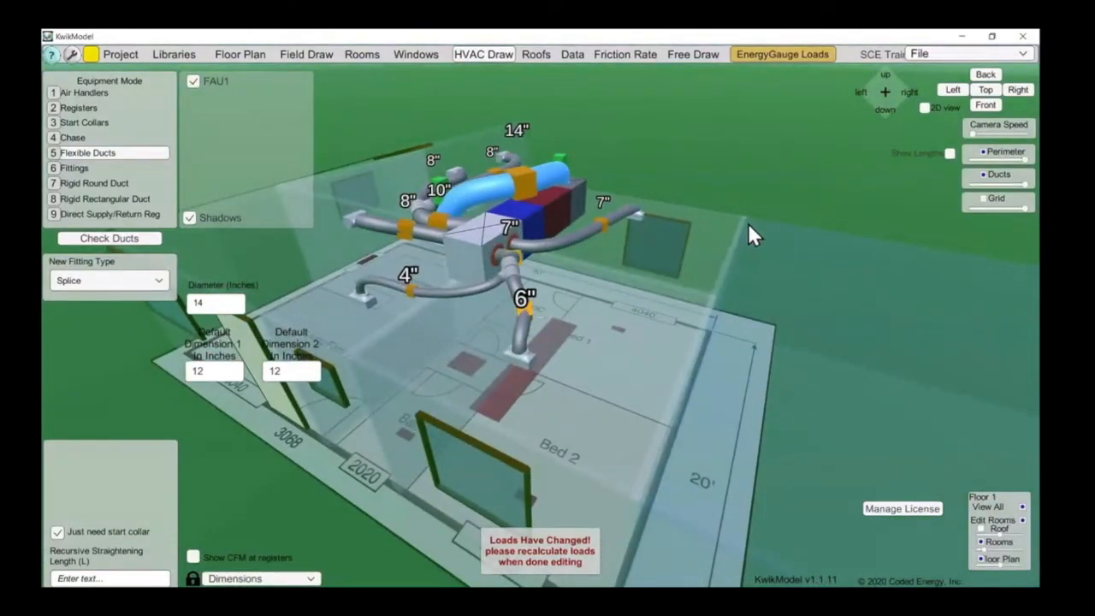
Save the current project and open "C - 2 Story Sample House with ducts.json" from the 2 story sample house folder.
click(941, 53)
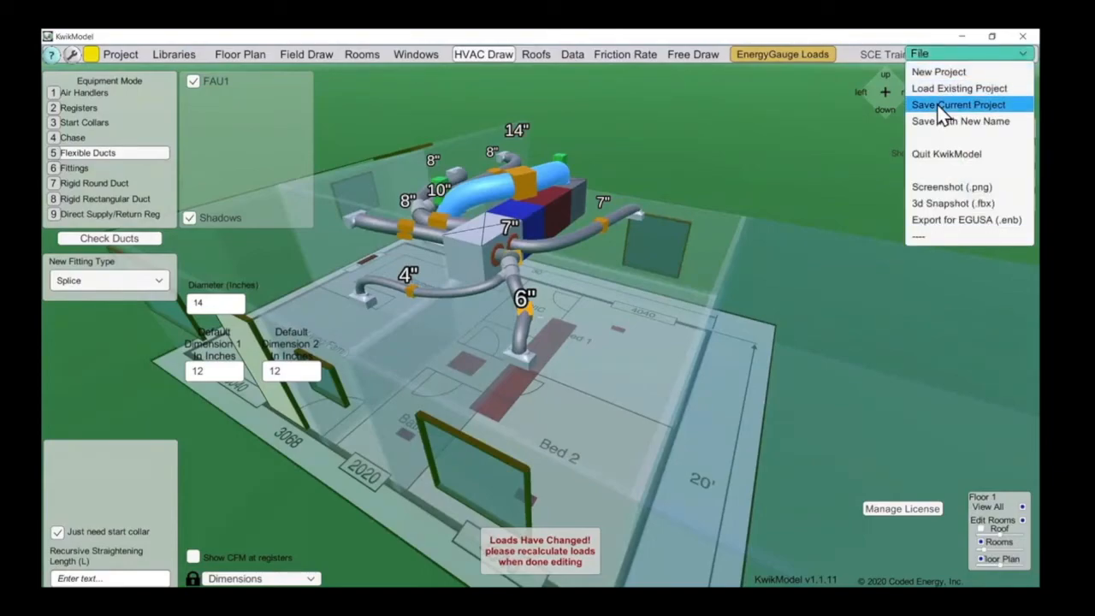
click(937, 104)
click(935, 53)
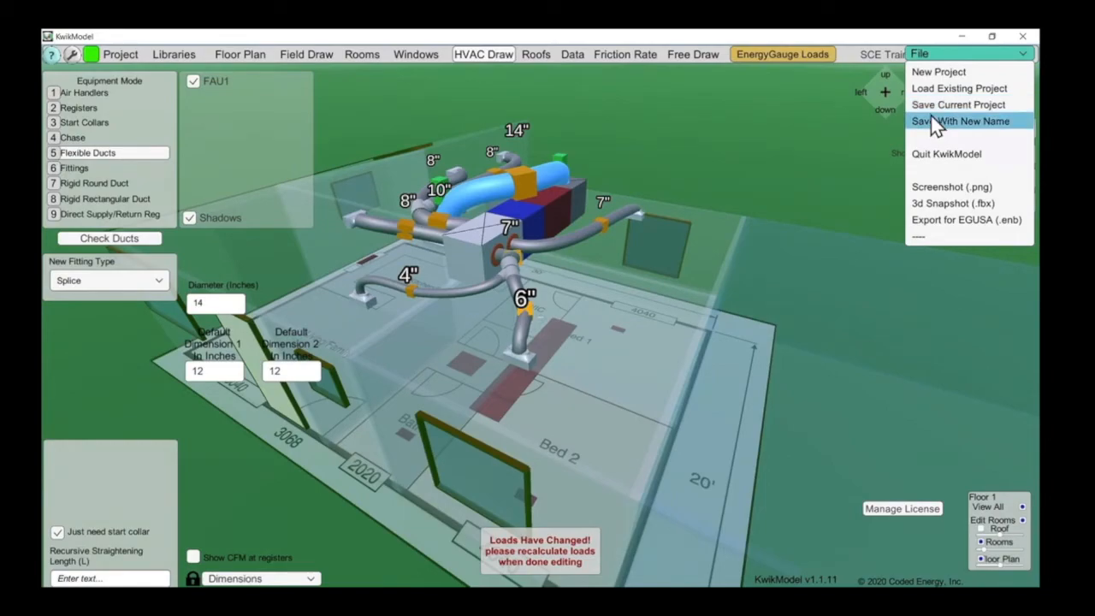
click(935, 89)
click(532, 319)
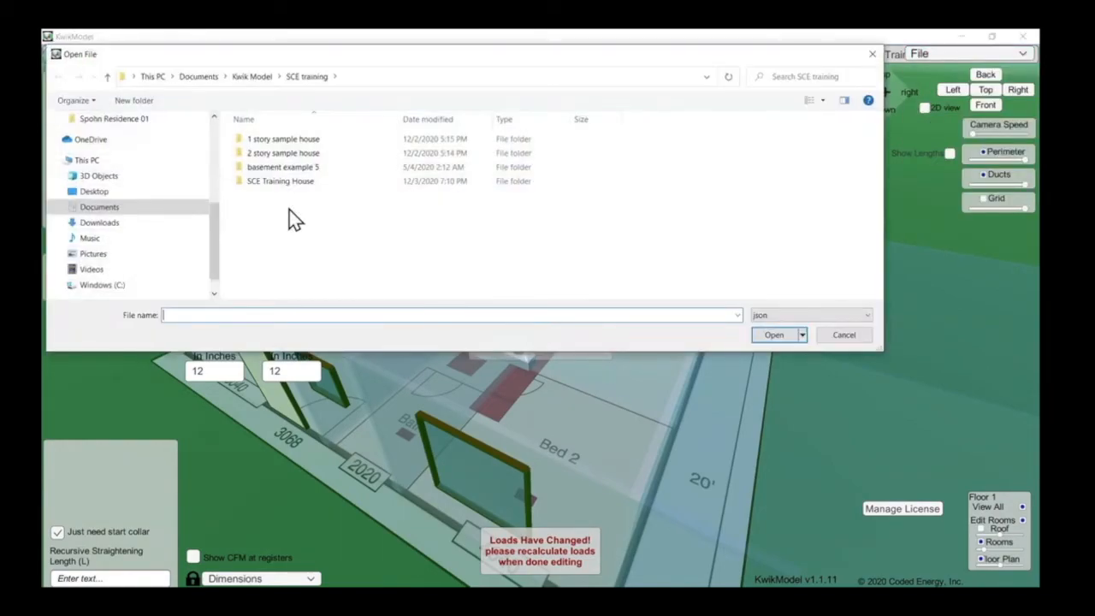
double_click(277, 154)
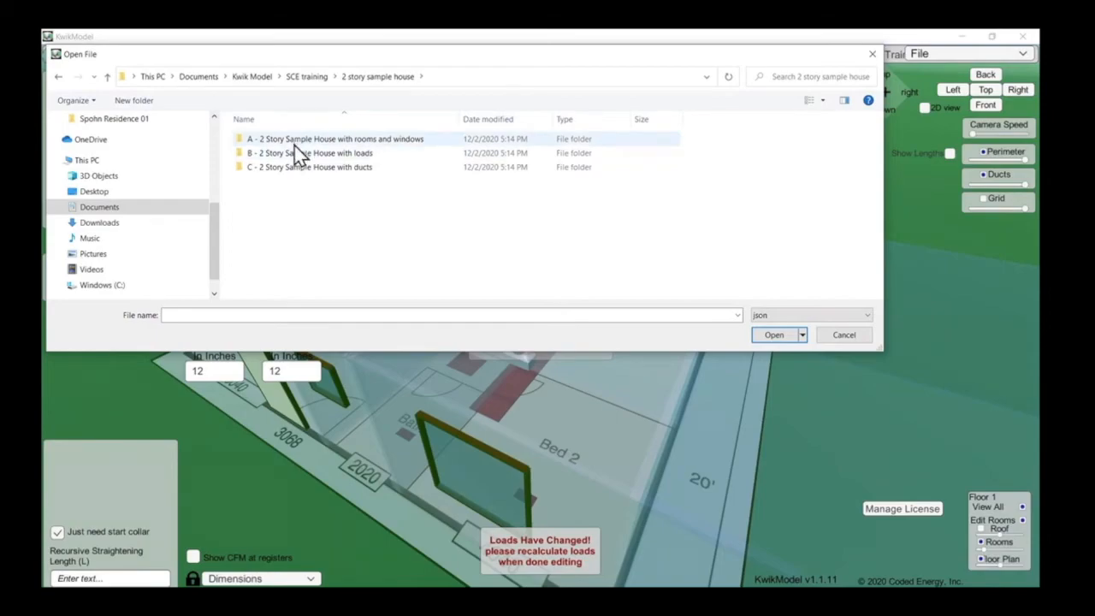
double_click(289, 169)
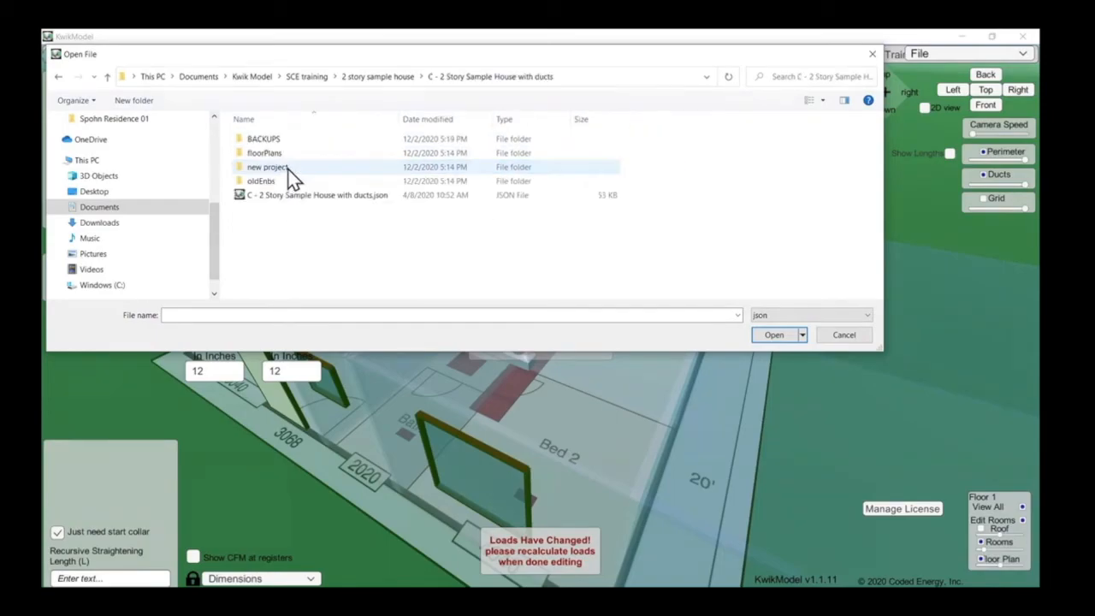
click(289, 196)
double_click(288, 195)
key(Return)
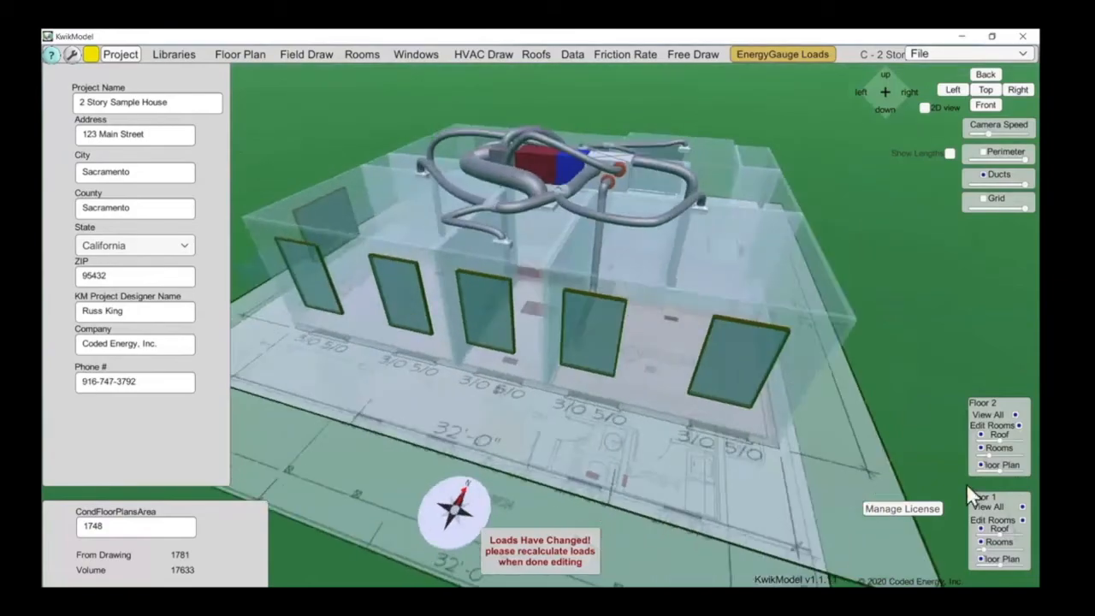
Examine both floors of the sample house in 3D and view the floor plan elevation settings.
right_drag(698, 361, 816, 341)
scroll(644, 375, down, 3)
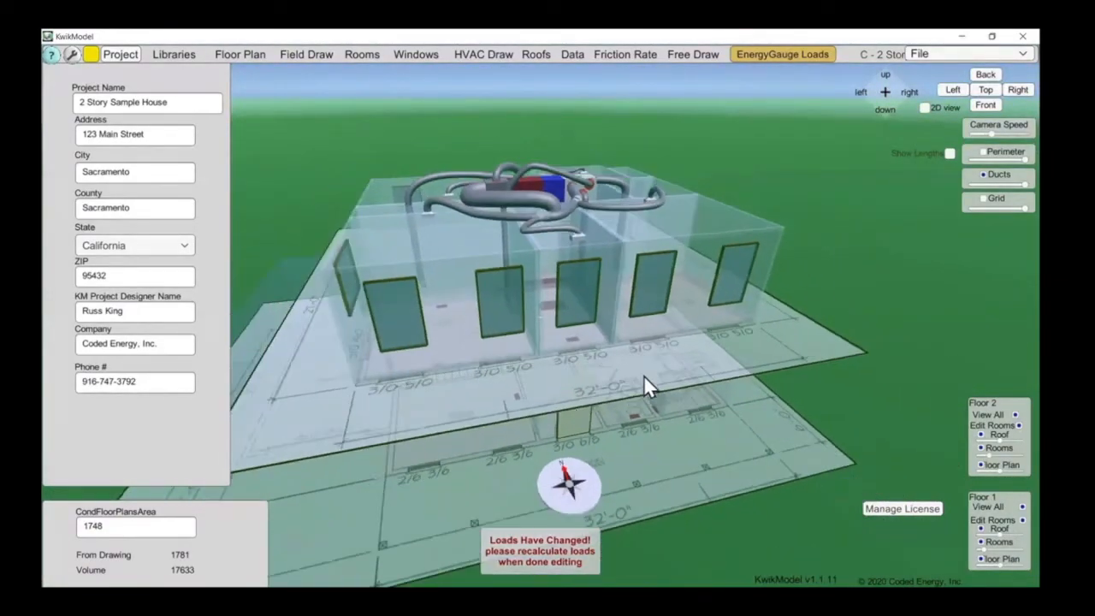
middle_drag(655, 380, 719, 331)
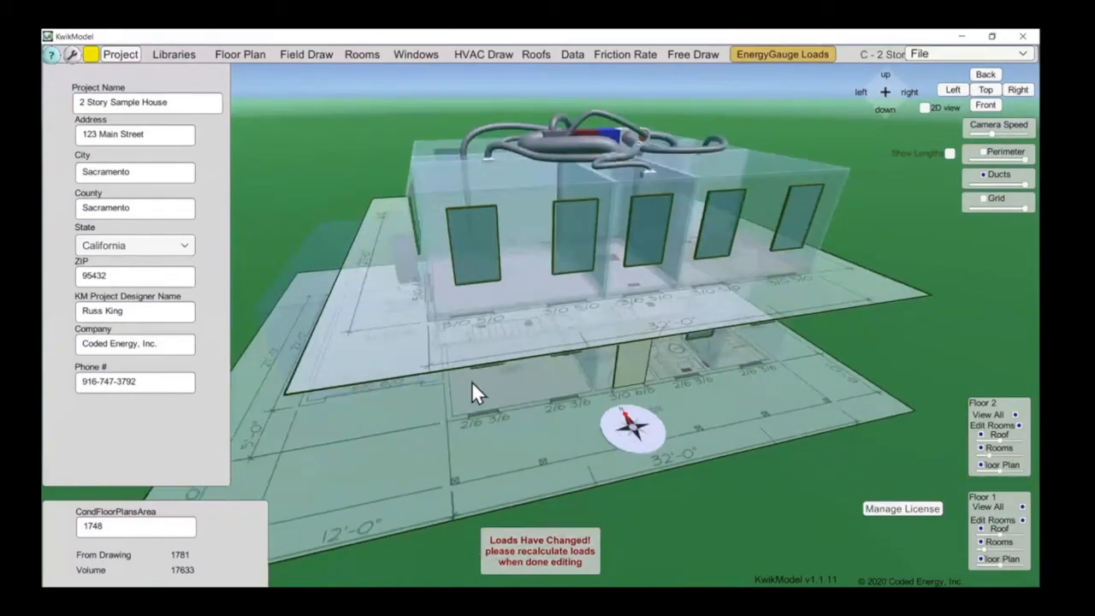
right_drag(486, 454, 468, 374)
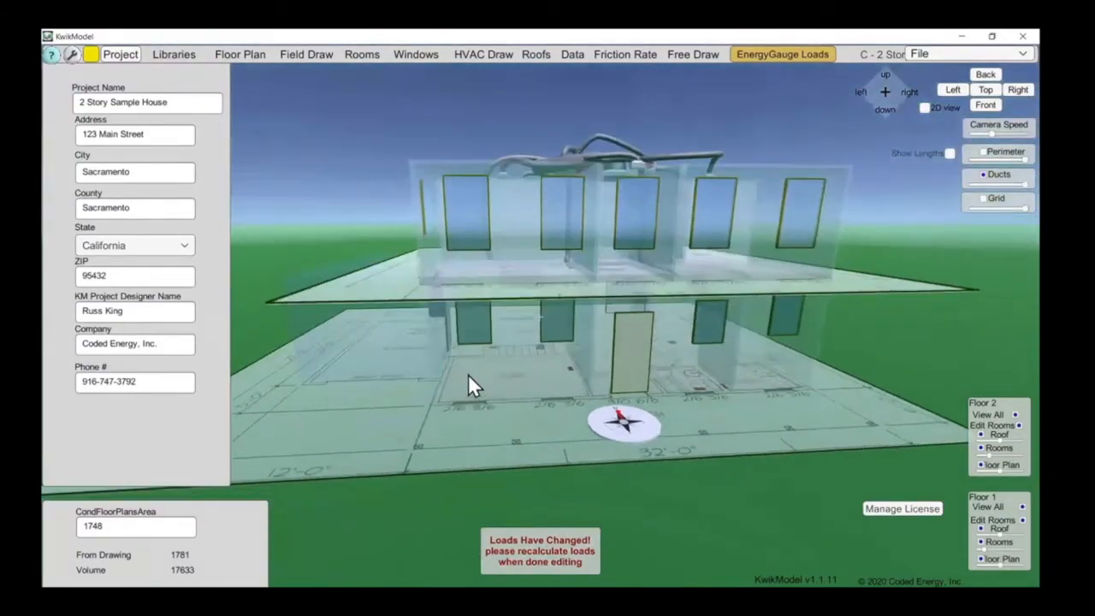
click(243, 57)
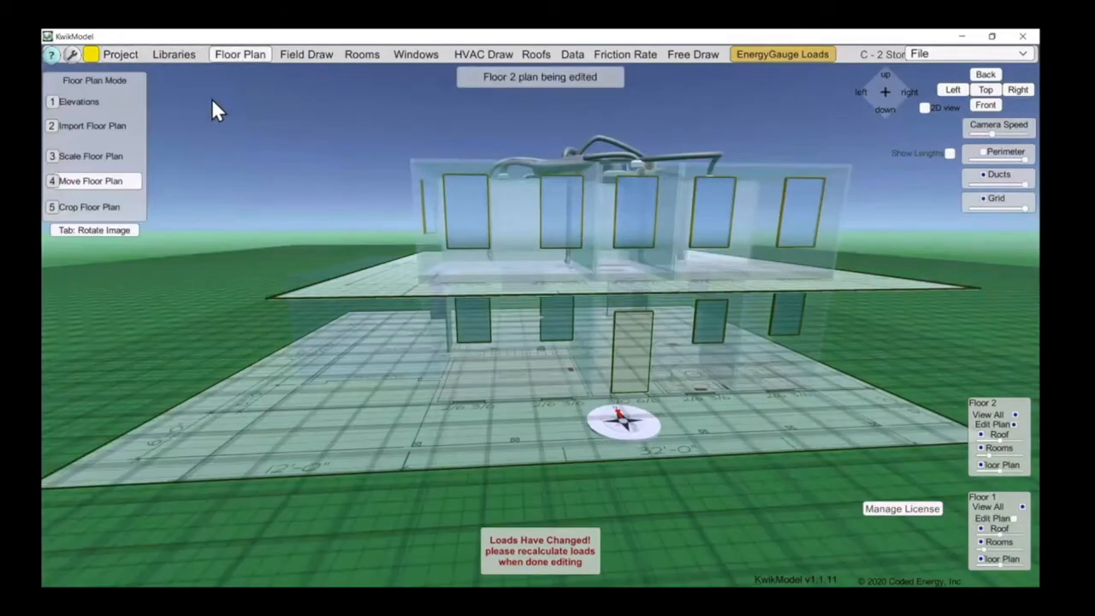
click(94, 100)
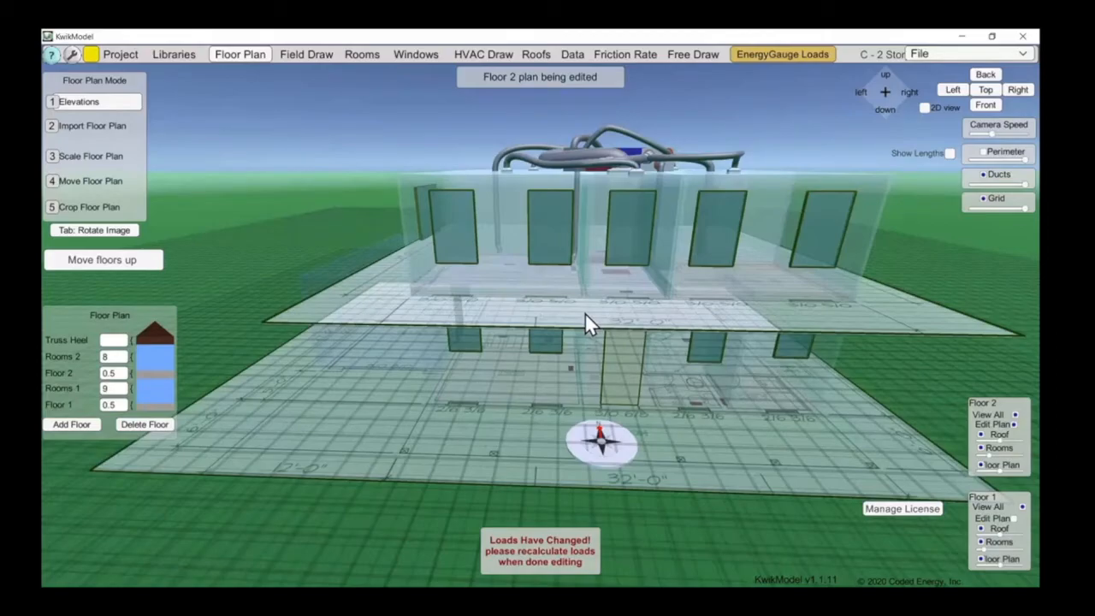
right_drag(657, 320, 680, 349)
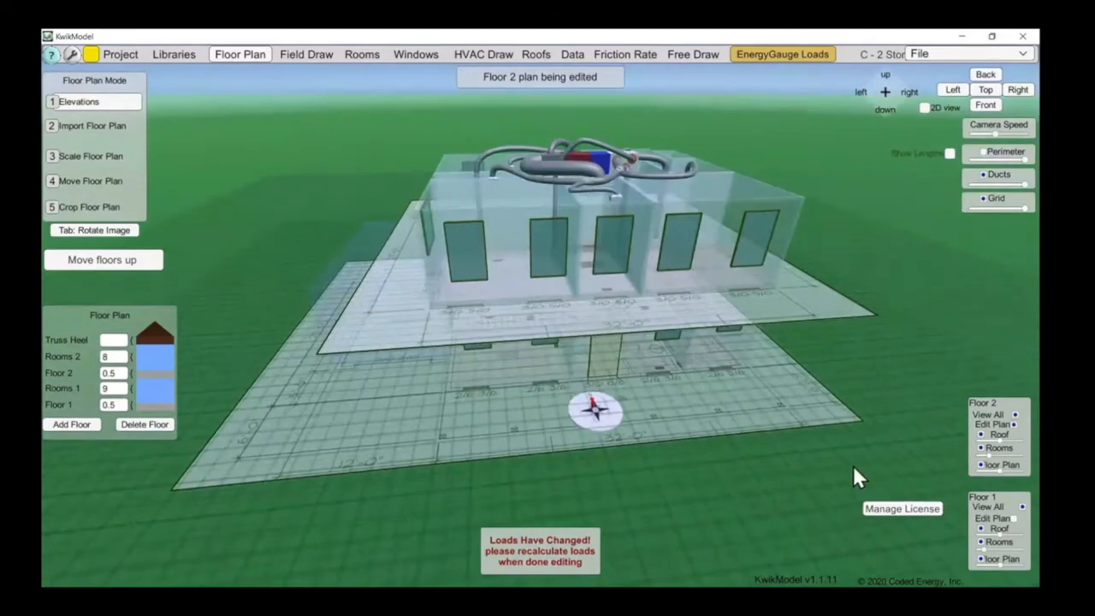
Hide the second-floor plan image and the grid, and adjust the opacity of the second-floor rooms.
click(981, 447)
click(981, 446)
click(980, 463)
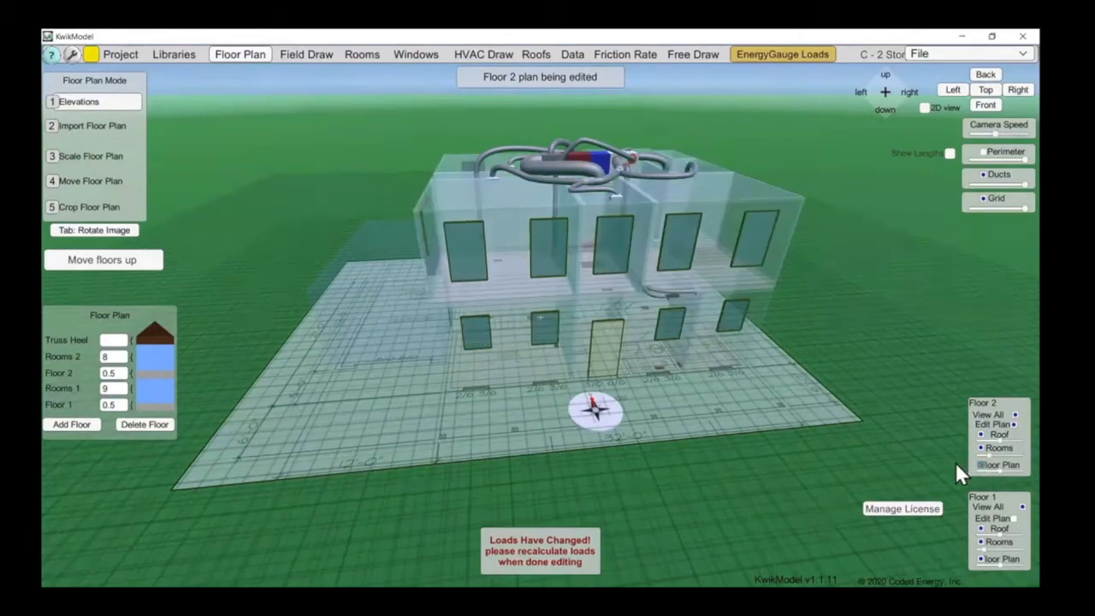
click(984, 198)
right_drag(918, 283, 653, 391)
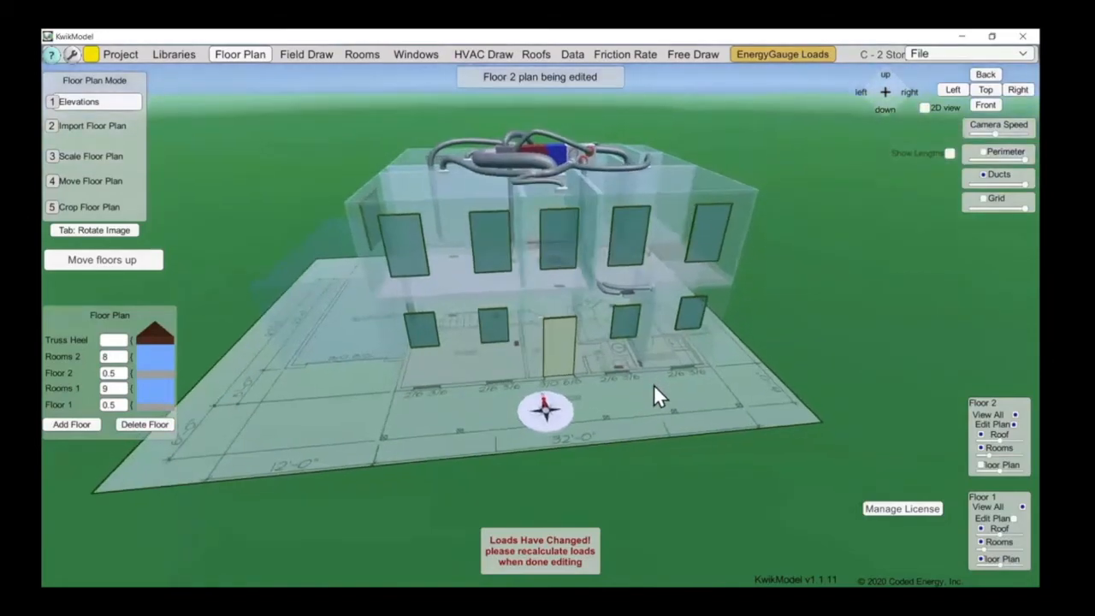
click(993, 458)
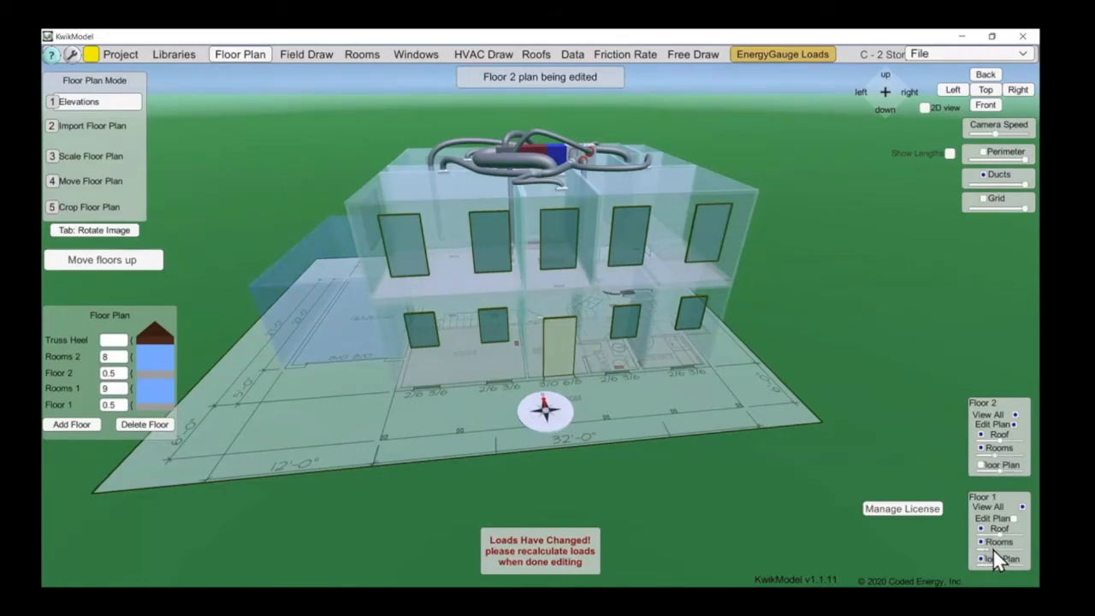
Examine the attic duct layout around the air handler up close from above and from the side.
right_drag(745, 387, 675, 261)
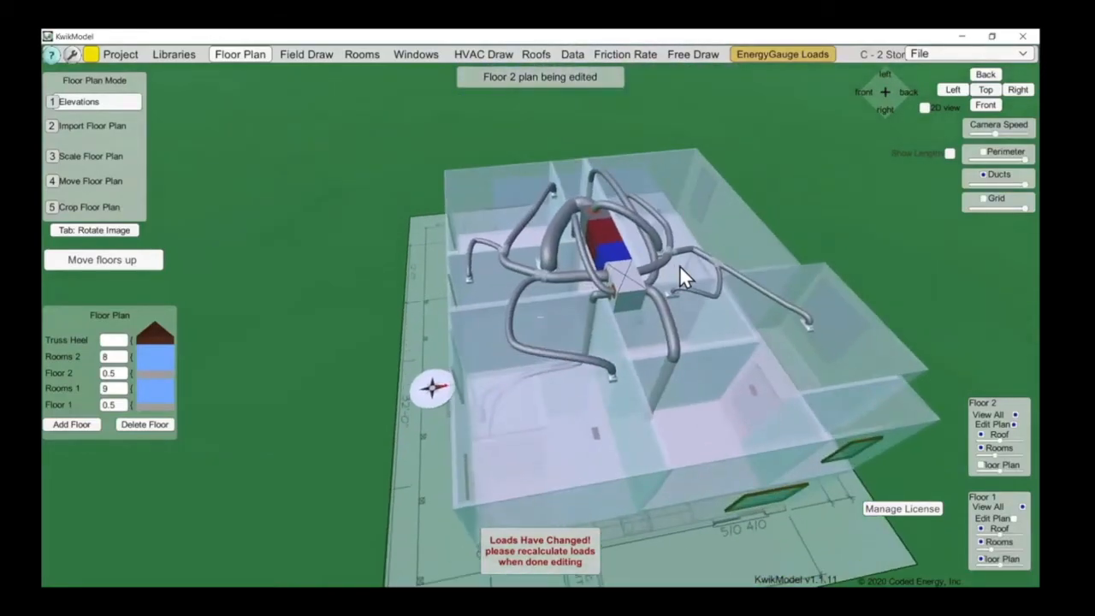
scroll(680, 265, up, 5)
right_drag(692, 300, 608, 357)
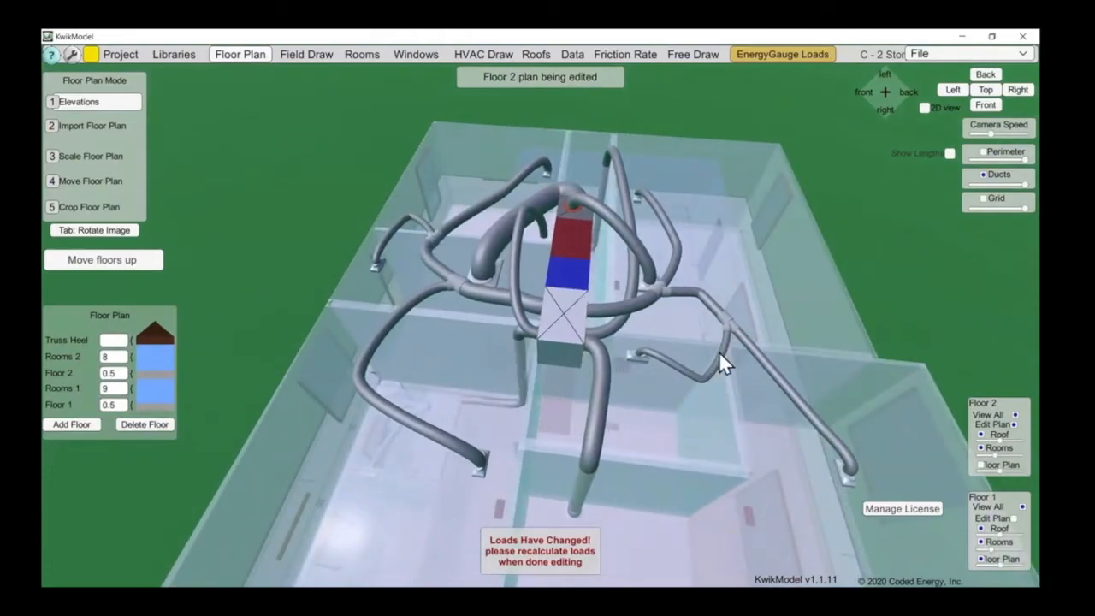
right_drag(713, 380, 692, 323)
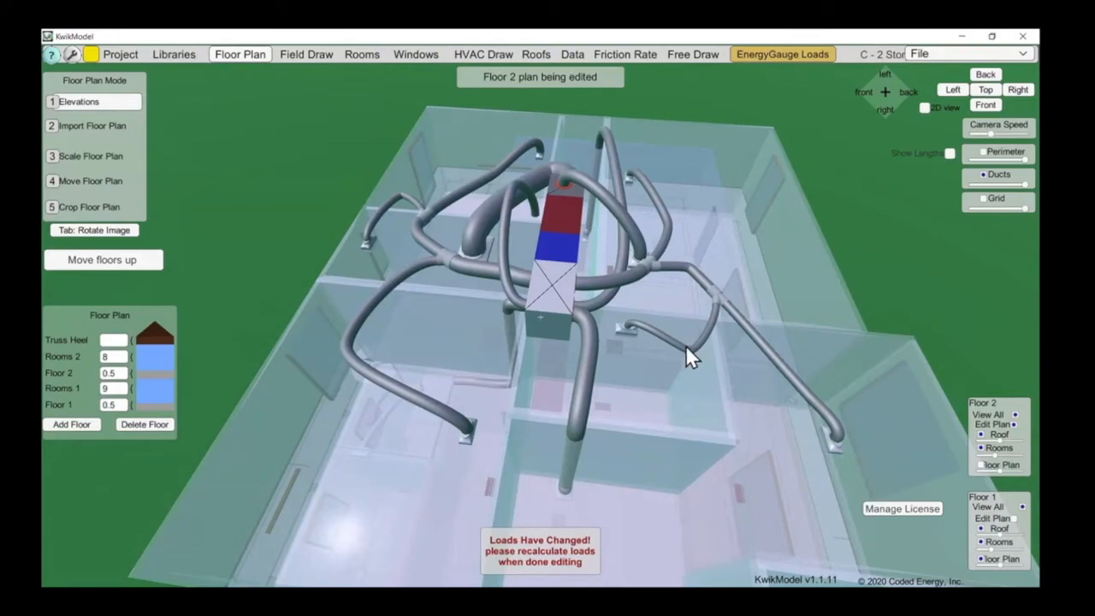
right_drag(689, 313, 479, 407)
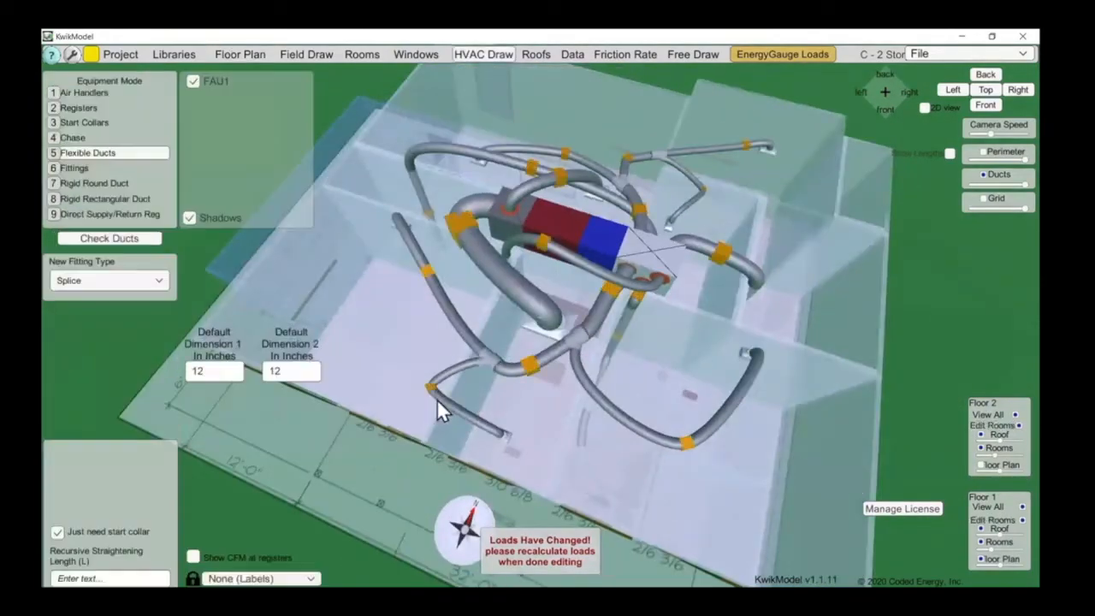
Reshape the short 5-inch flexible duct branch at the front of the house by moving its curve handle.
click(432, 386)
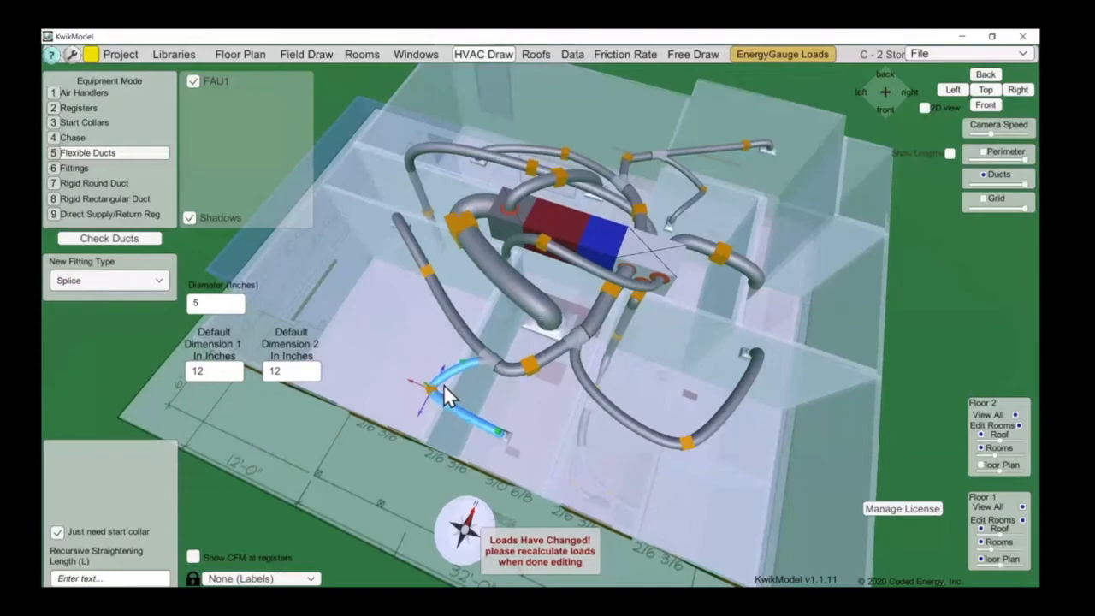
right_drag(501, 395, 432, 494)
drag(432, 495, 438, 450)
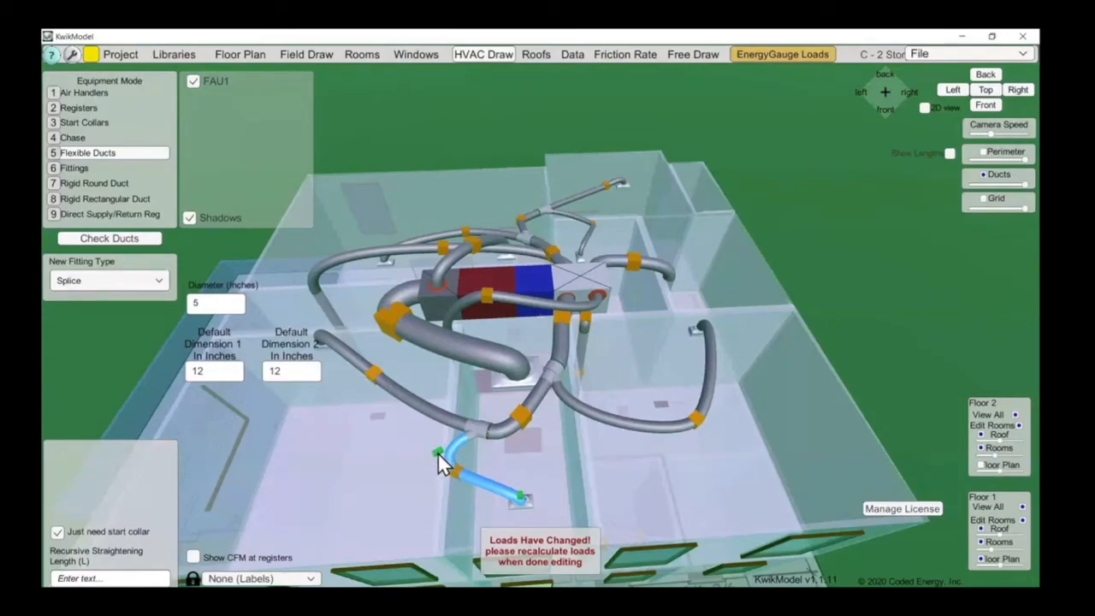
click(458, 470)
right_drag(606, 479, 675, 360)
click(742, 370)
right_drag(796, 368, 713, 368)
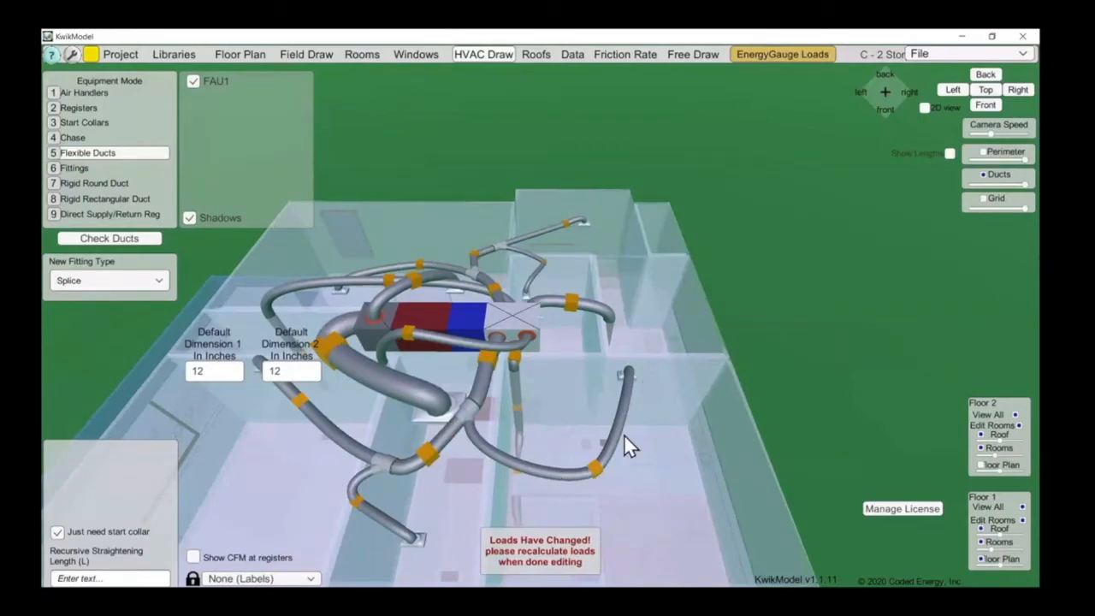
Hide the second-floor rooms and view the ducts that run down from the attic.
right_drag(537, 396, 590, 261)
right_drag(690, 477, 687, 379)
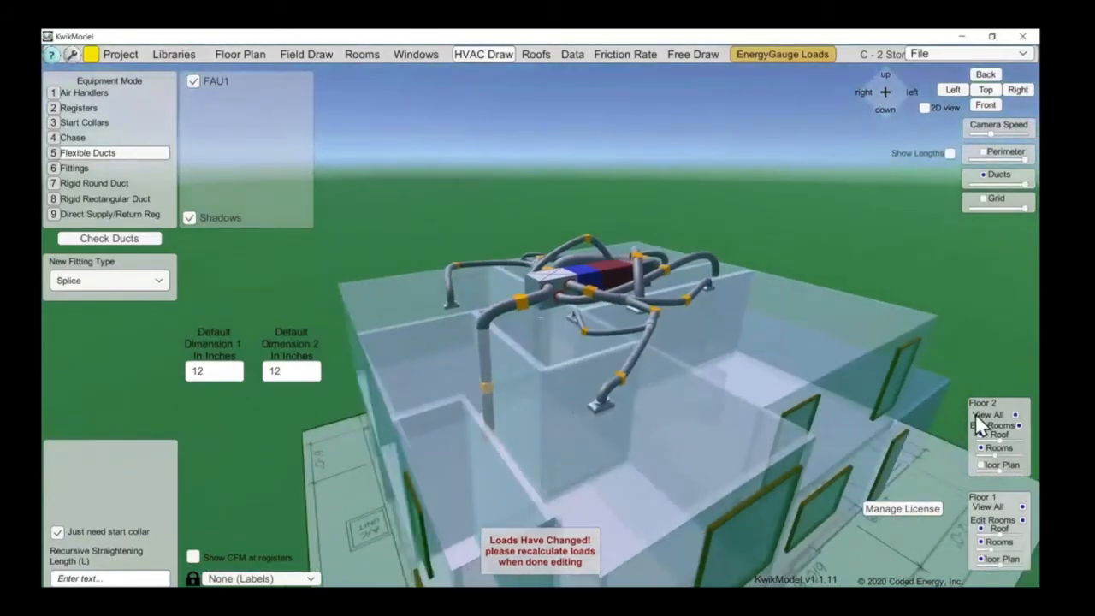
click(982, 448)
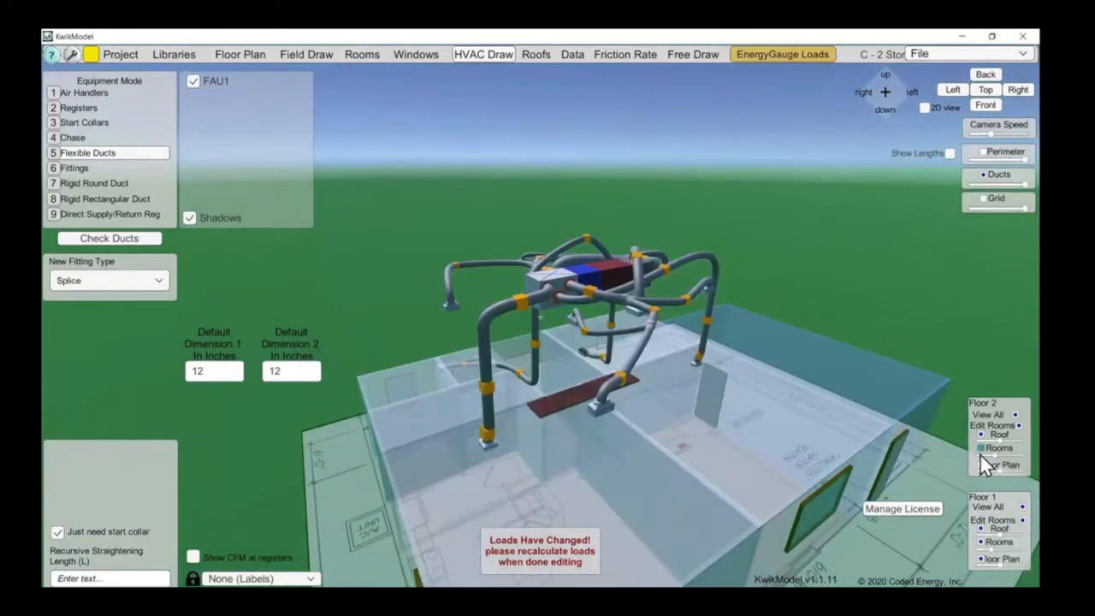
right_drag(749, 461, 590, 389)
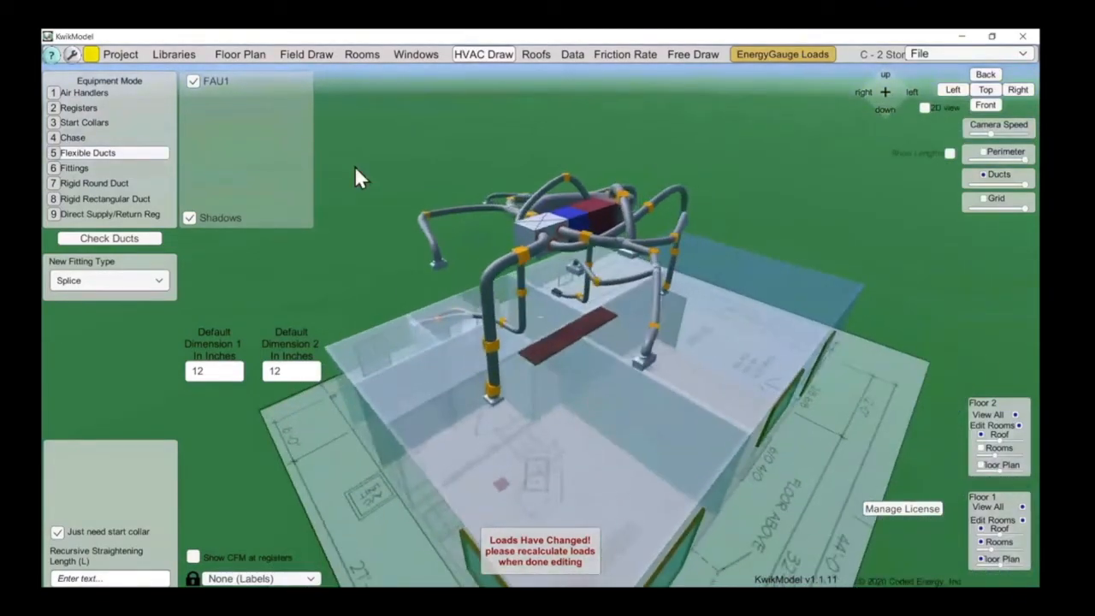
Switch to window editing mode, examine the duct drops to the first-floor registers from several sides, and show the second-floor rooms again.
click(419, 56)
right_drag(530, 242, 789, 394)
right_drag(600, 385, 659, 343)
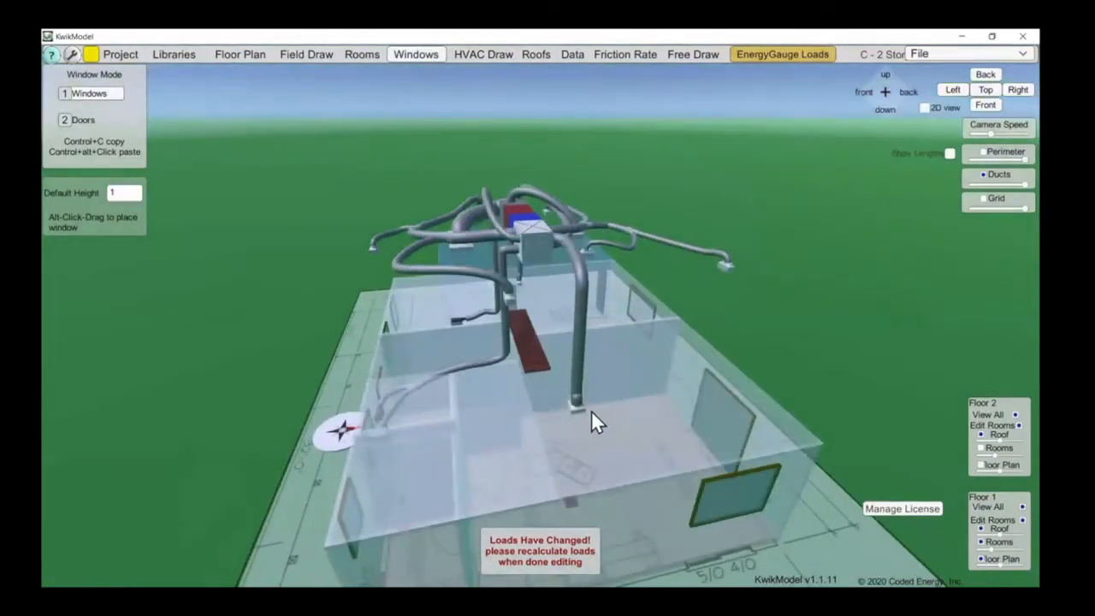
scroll(579, 418, up, 5)
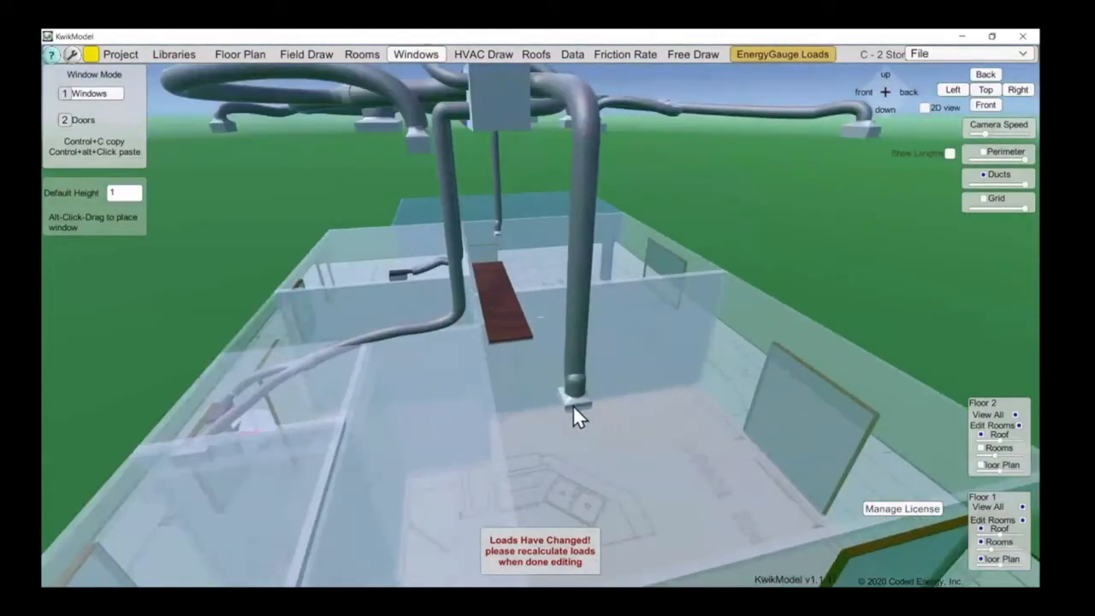
right_drag(574, 431, 569, 514)
right_drag(695, 475, 669, 453)
right_drag(545, 319, 682, 285)
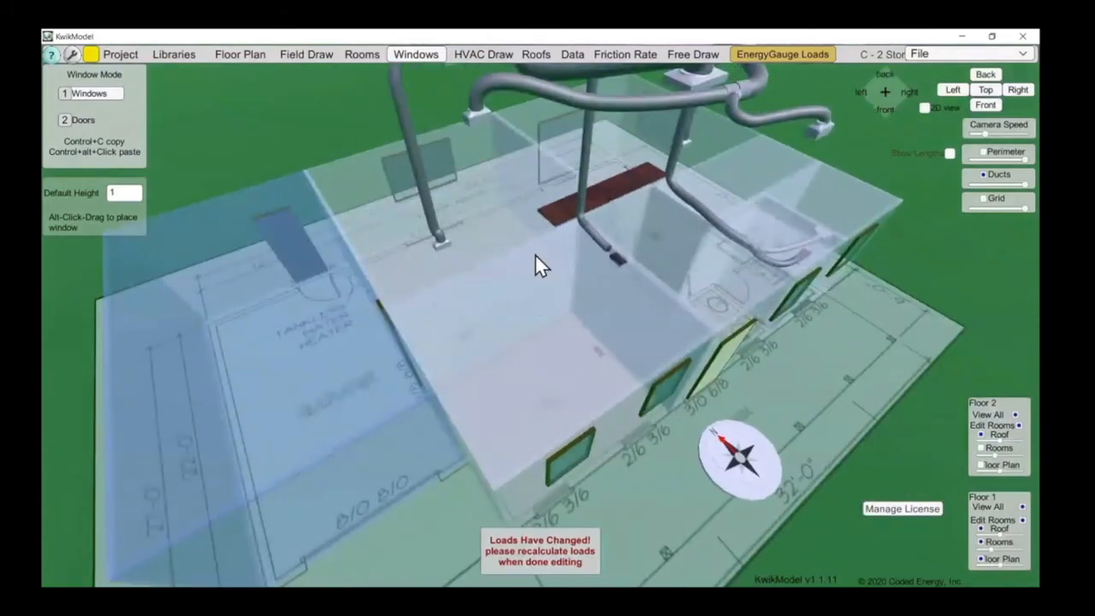
scroll(535, 253, up, 3)
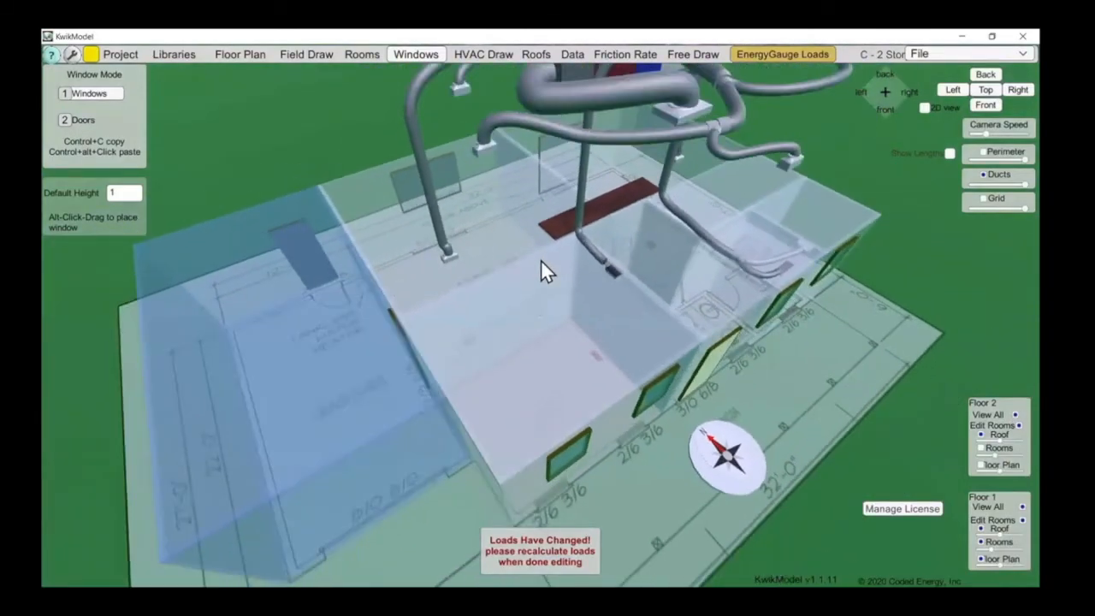
right_drag(541, 260, 684, 329)
scroll(509, 269, down, 2)
middle_drag(683, 328, 365, 318)
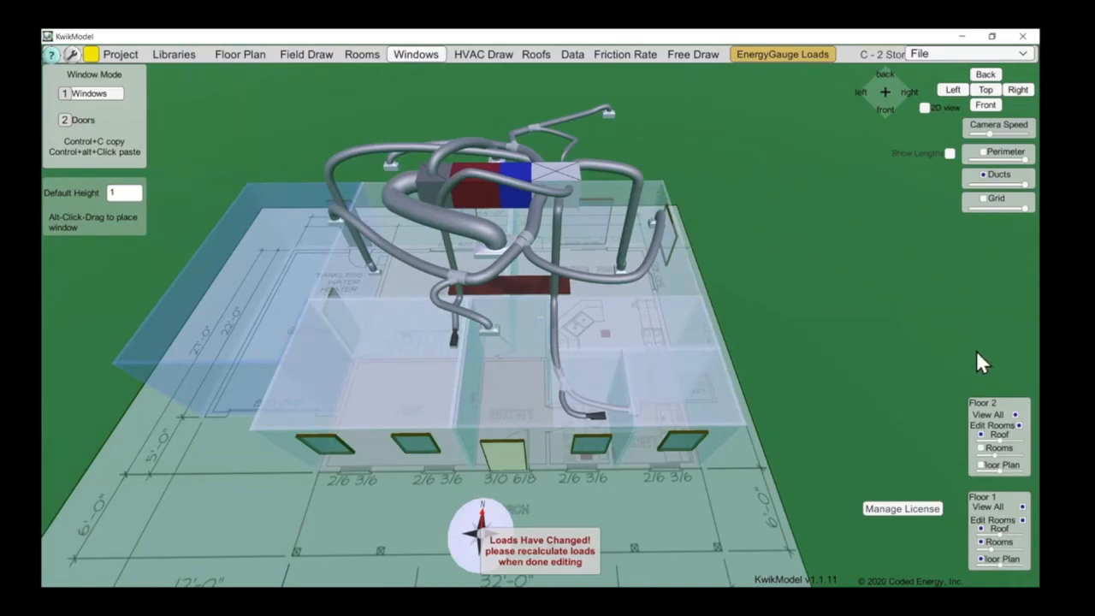
click(981, 447)
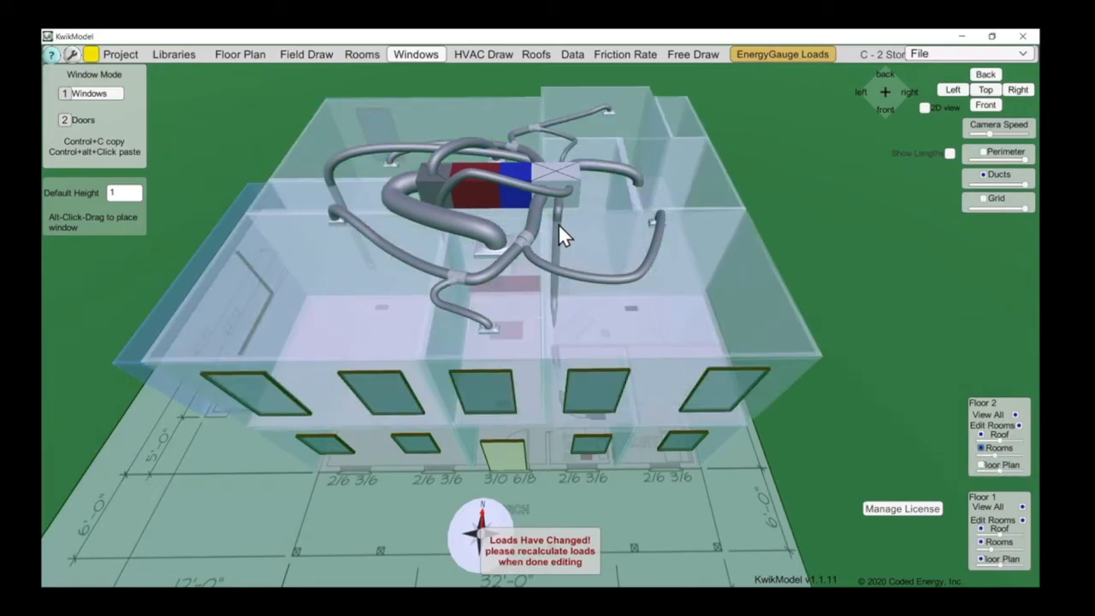
Switch to HVAC drawing in chase mode and select the vertical 7-inch chase running down from the air handler through the second floor.
scroll(558, 225, up, 5)
scroll(593, 313, up, 4)
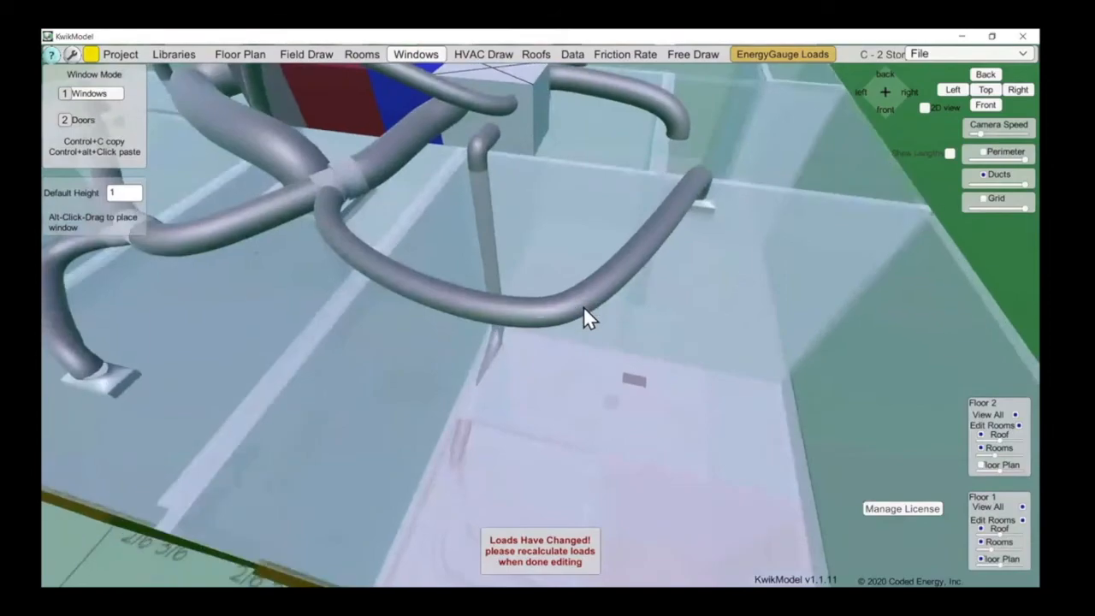
click(471, 57)
click(79, 138)
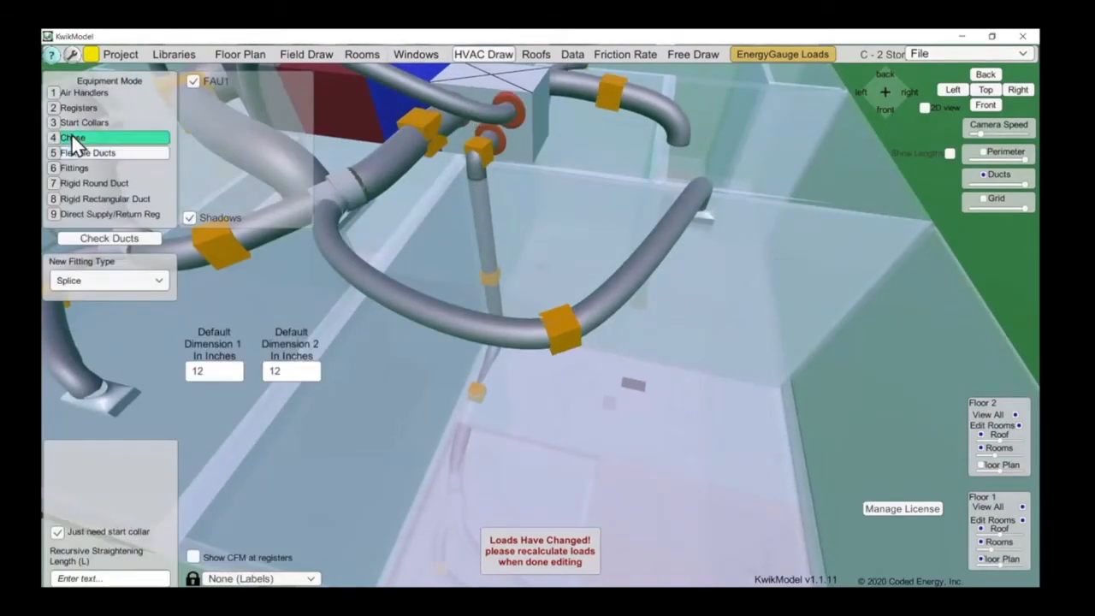
click(485, 221)
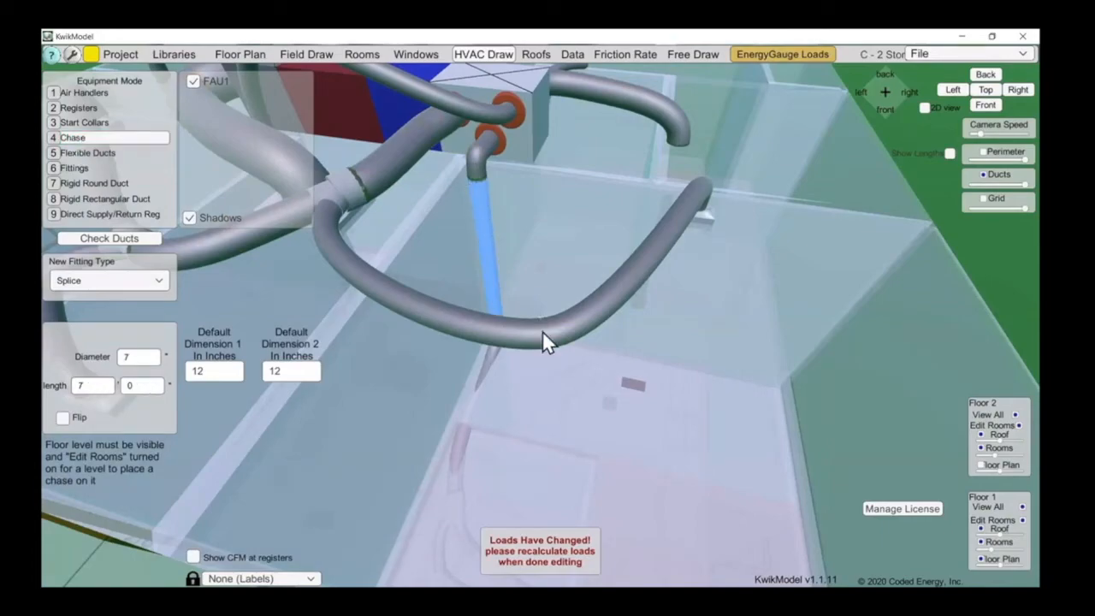
scroll(565, 354, up, 5)
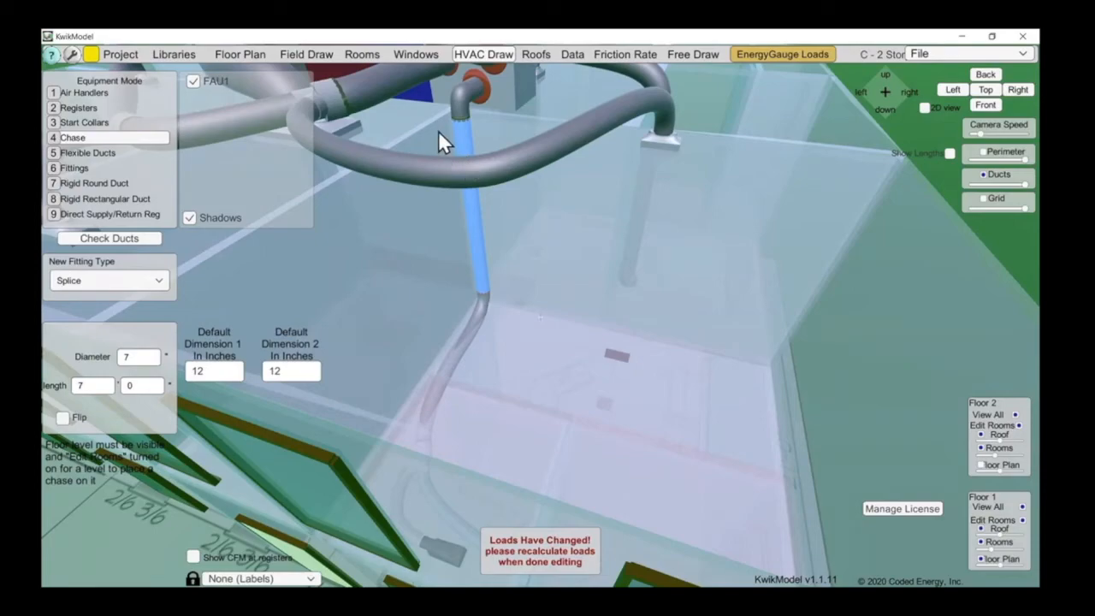
right_drag(530, 326, 538, 380)
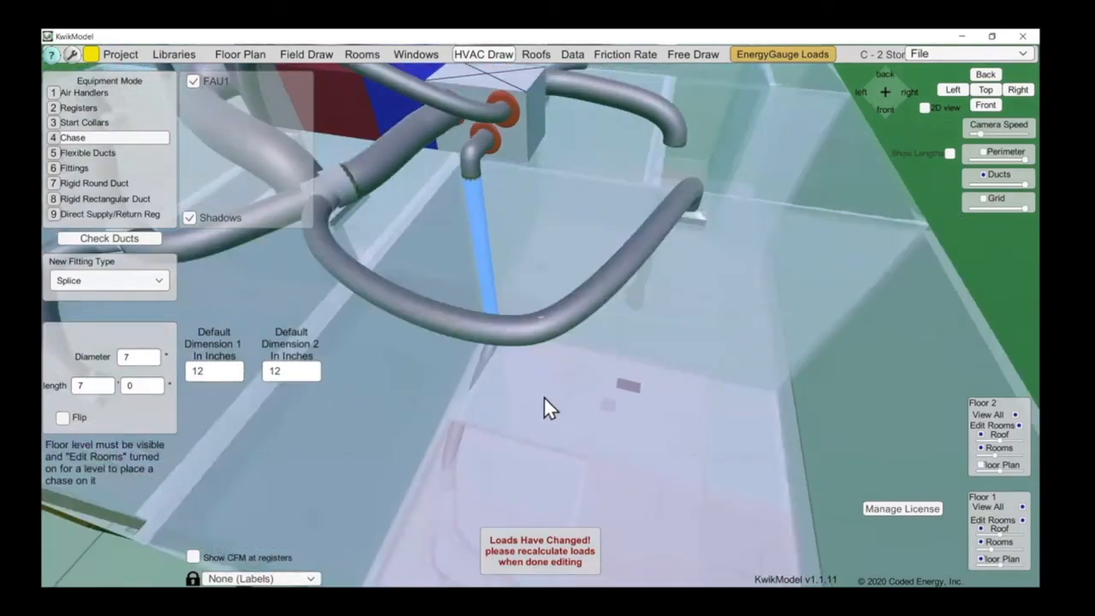
Show the Floor 2 floor plan, place a 12-inch chase 8 feet long beside the 7-inch one, and move it over the closet.
click(982, 464)
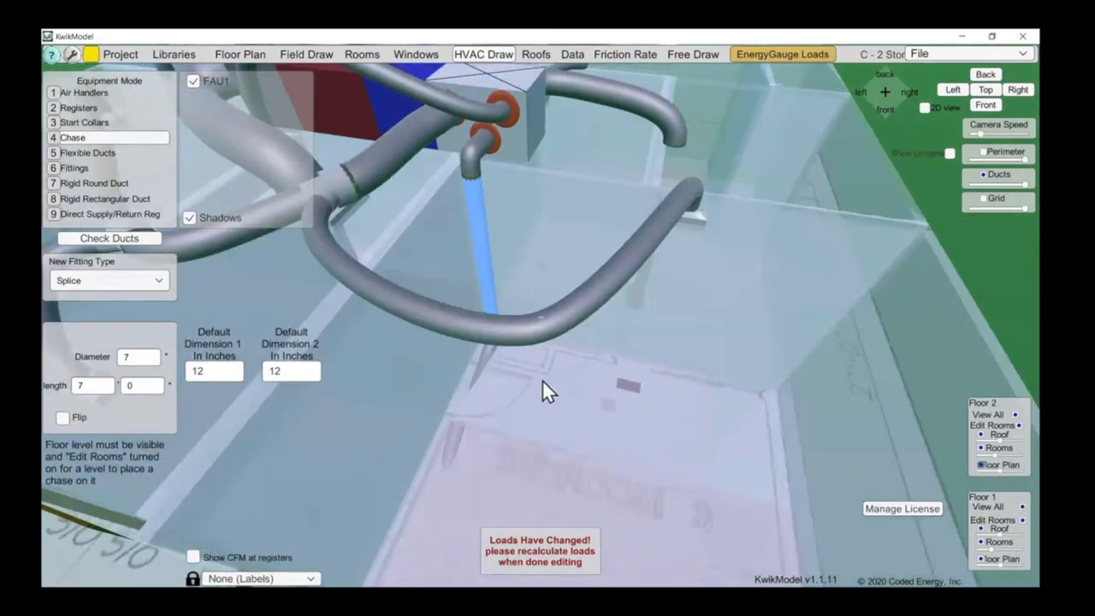
scroll(542, 380, up, 5)
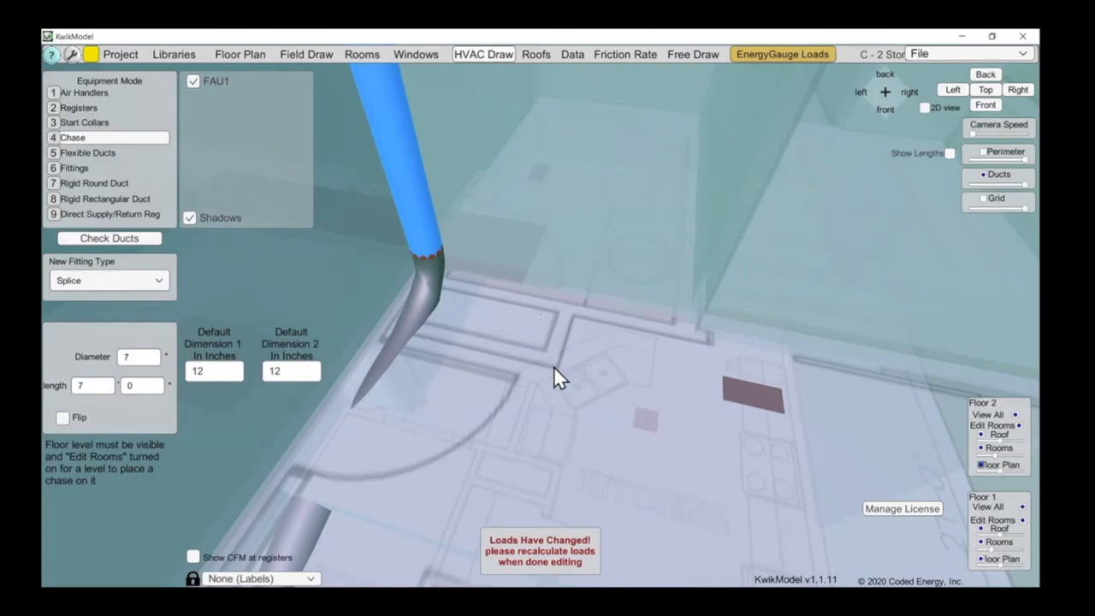
scroll(487, 340, down, 2)
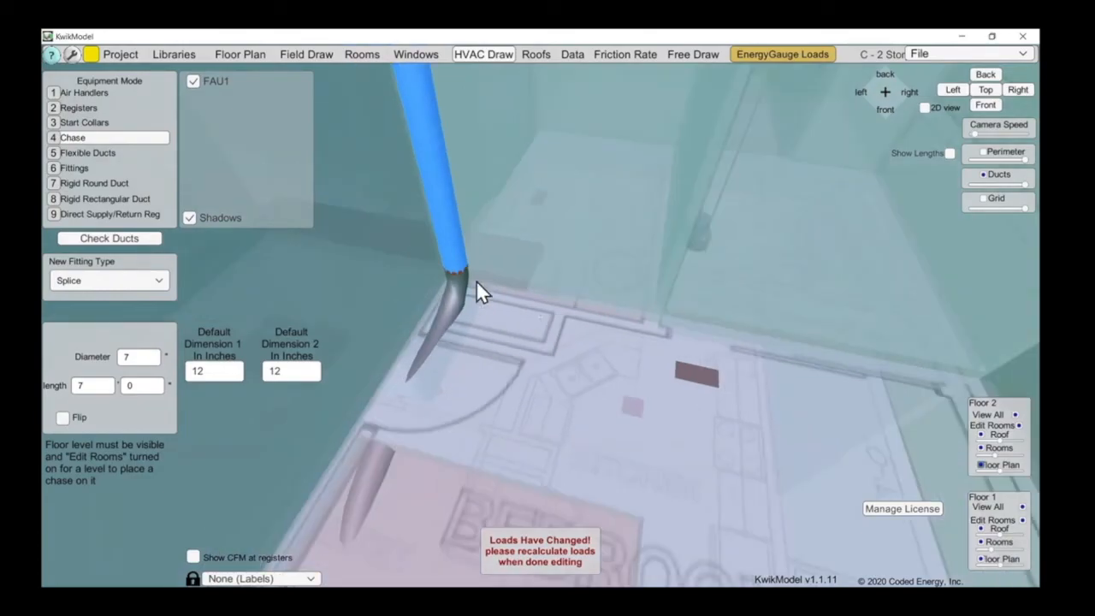
scroll(515, 311, down, 2)
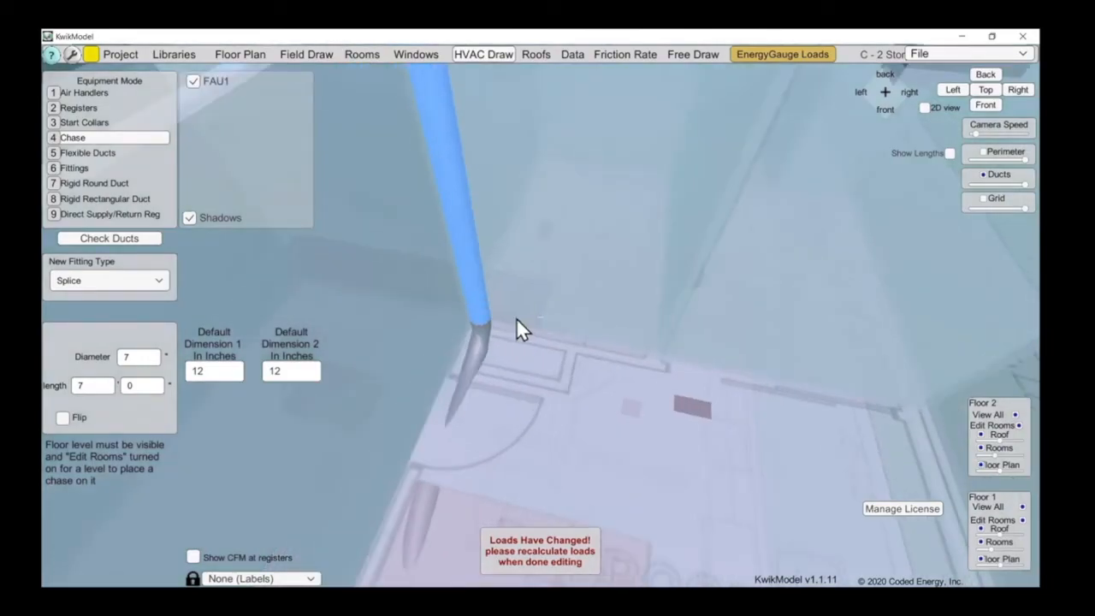
scroll(501, 224, down, 2)
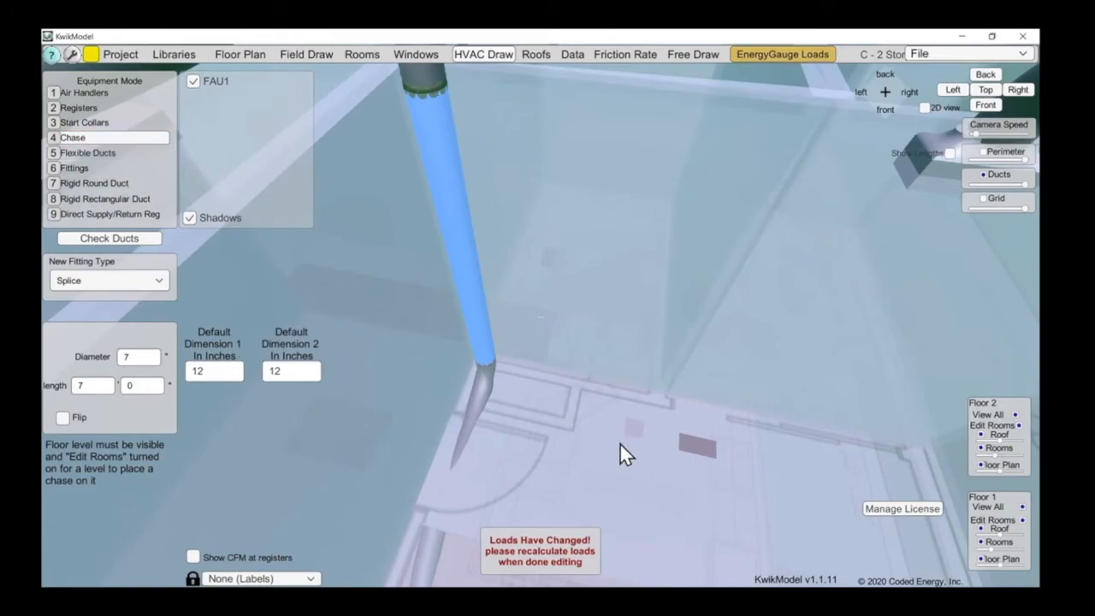
click(567, 154)
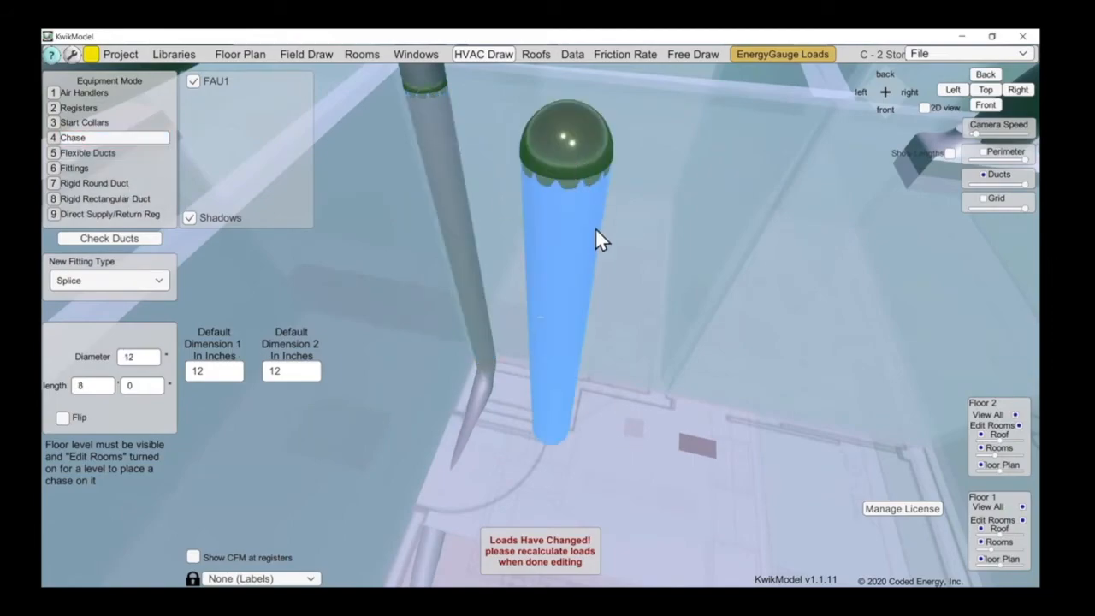
drag(572, 231, 566, 105)
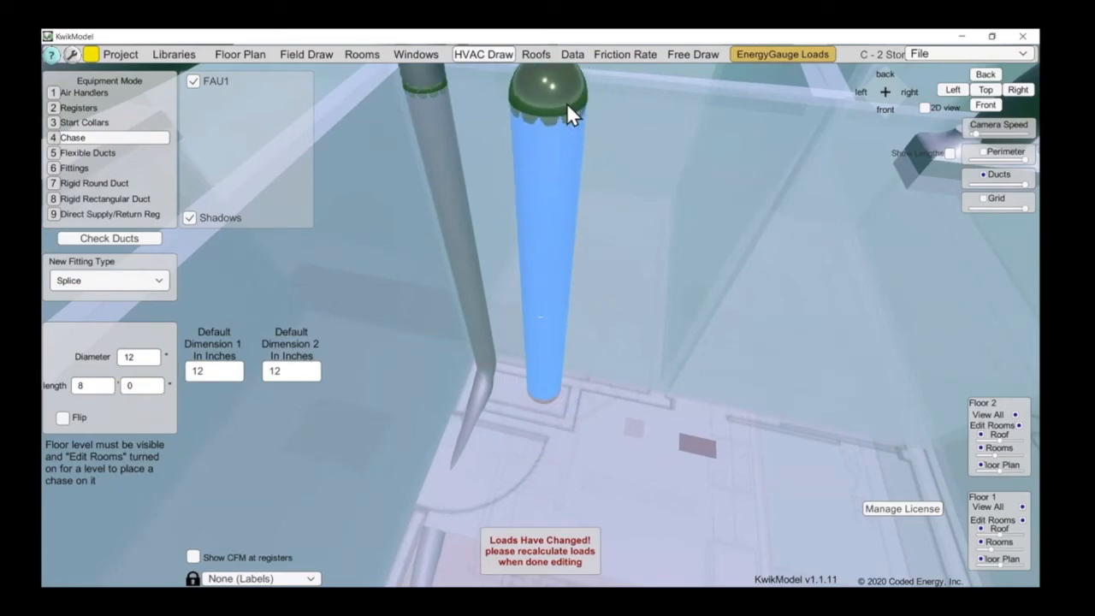
Examine the new chase and the flexible duct below the neighbouring chase, from the attic down to the first floor.
scroll(693, 322, down, 3)
middle_drag(681, 341, 671, 336)
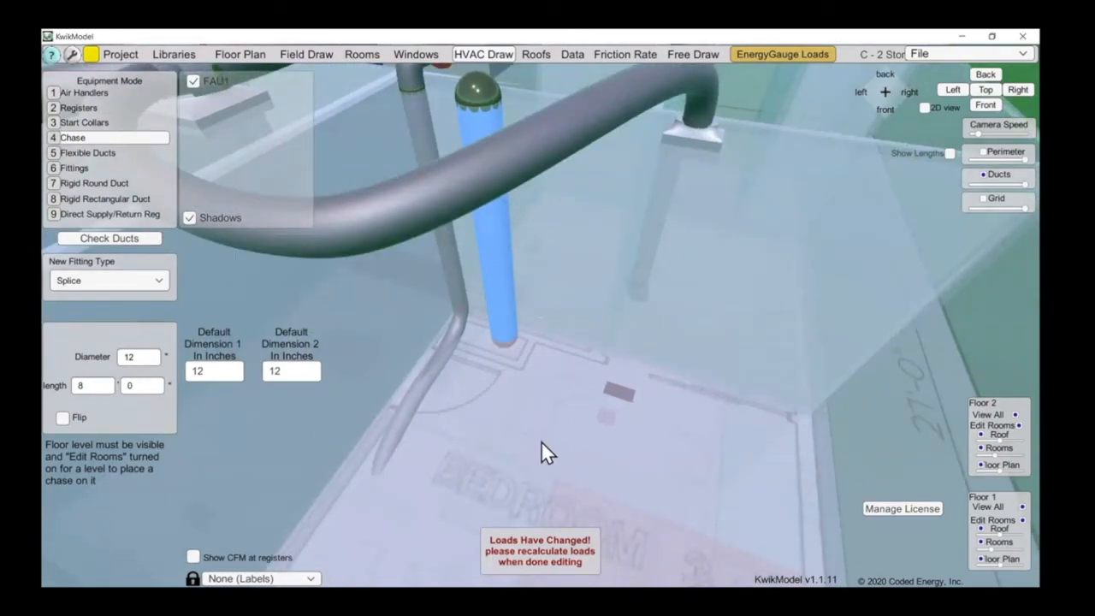
scroll(541, 441, up, 2)
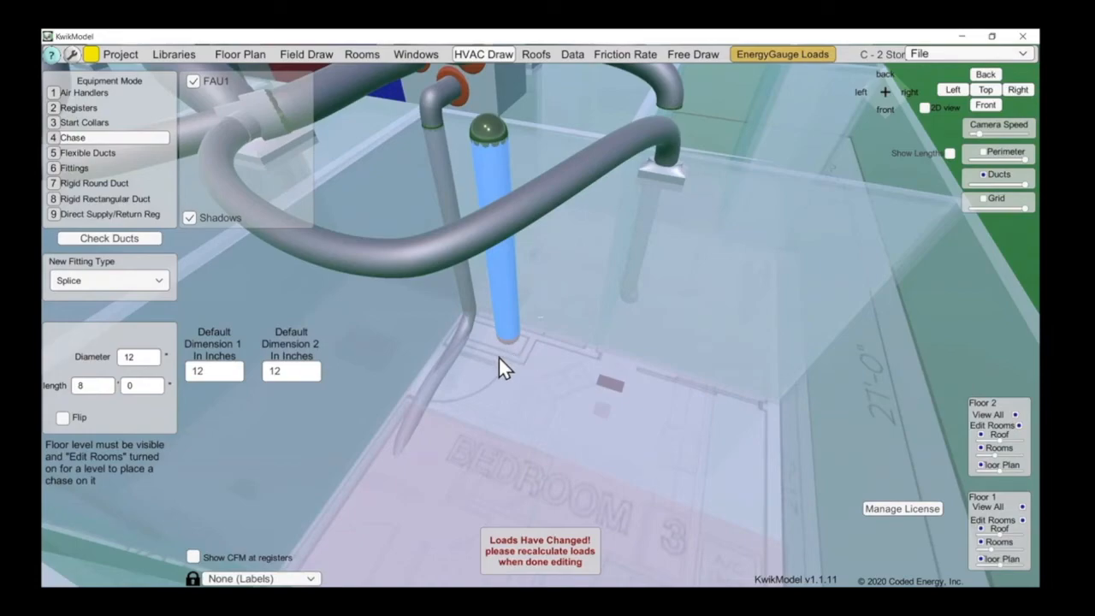
middle_drag(565, 308, 643, 343)
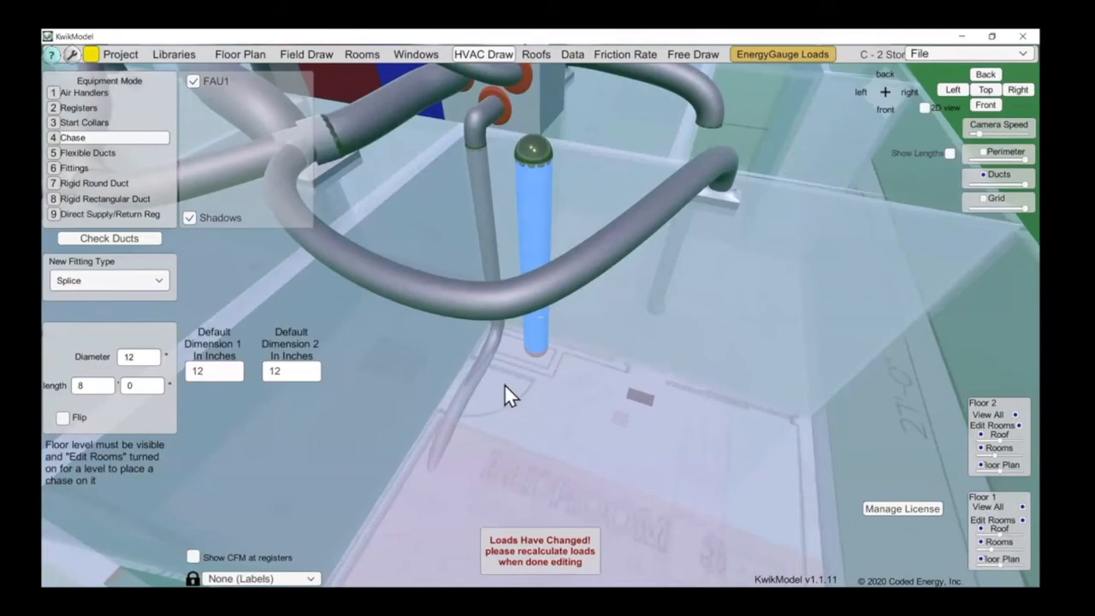
scroll(476, 325, up, 5)
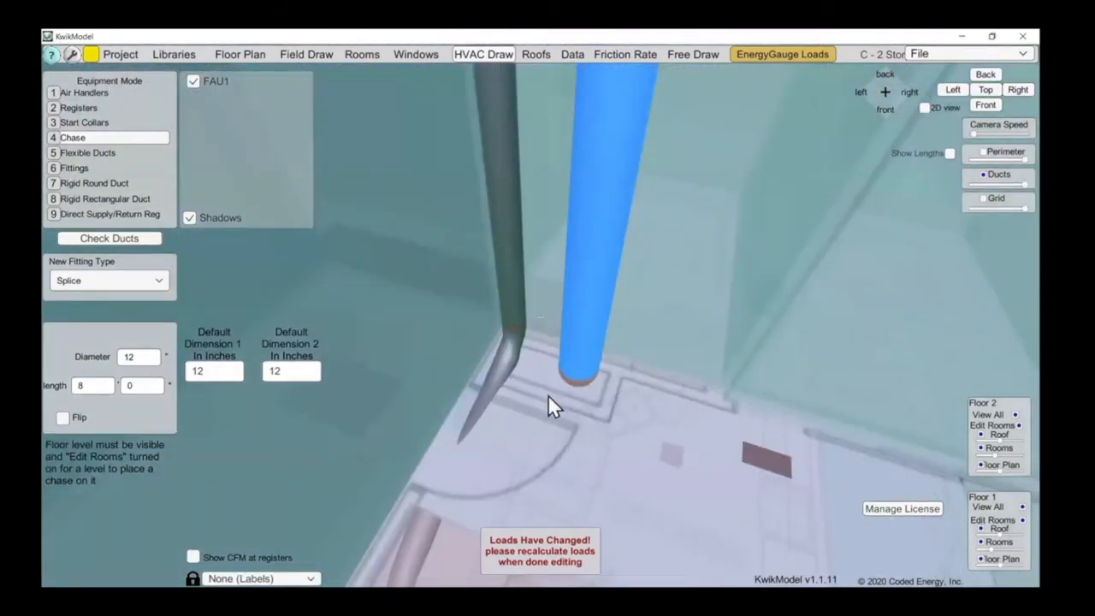
scroll(552, 405, up, 2)
scroll(548, 398, up, 2)
scroll(447, 237, up, 2)
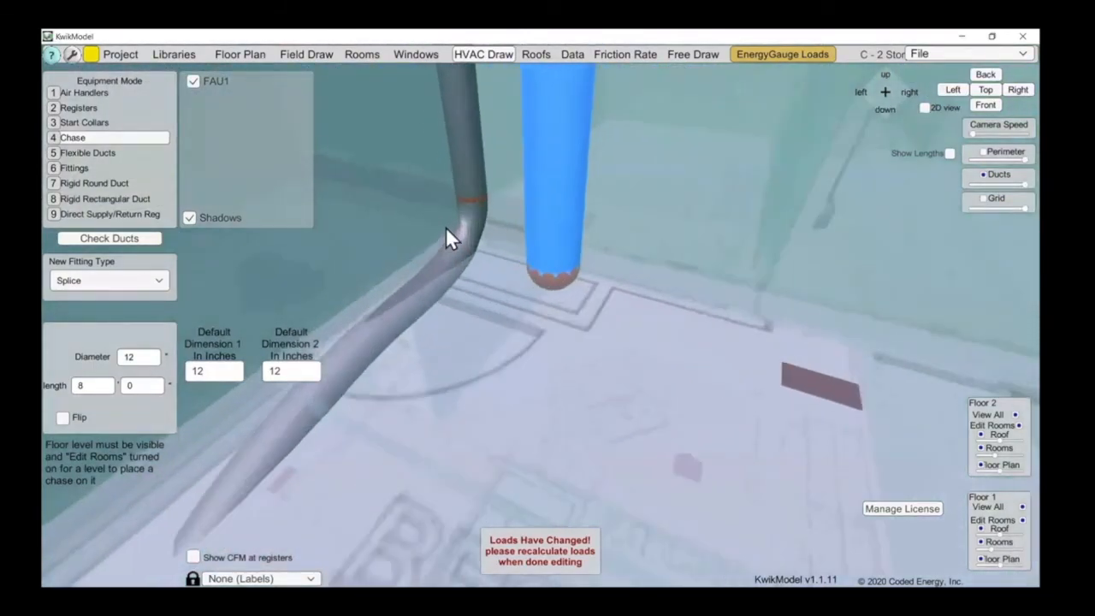
scroll(505, 342, up, 2)
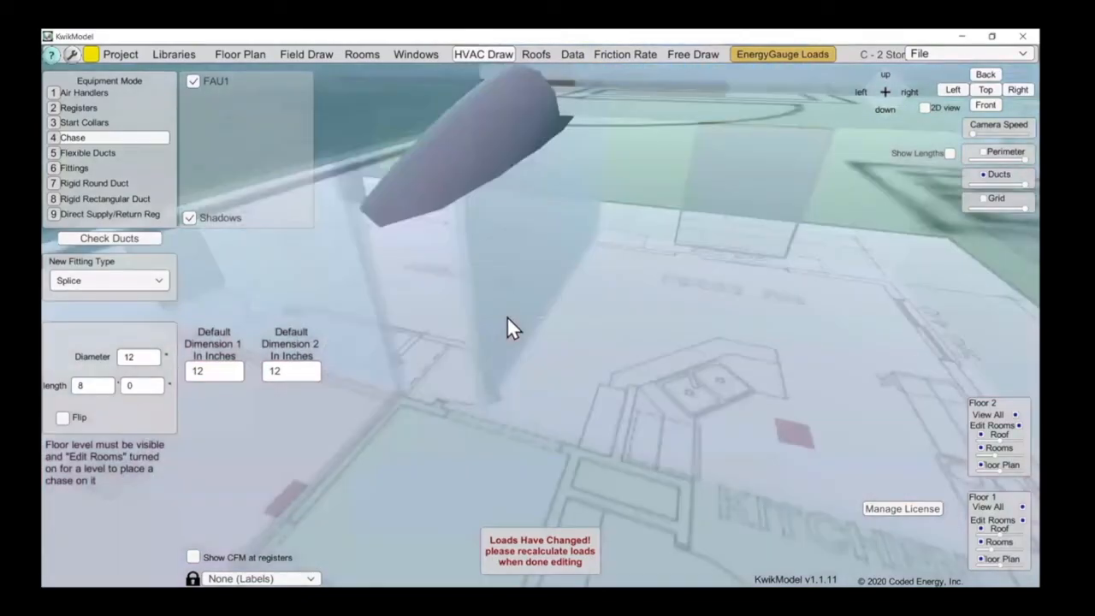
right_drag(513, 323, 445, 356)
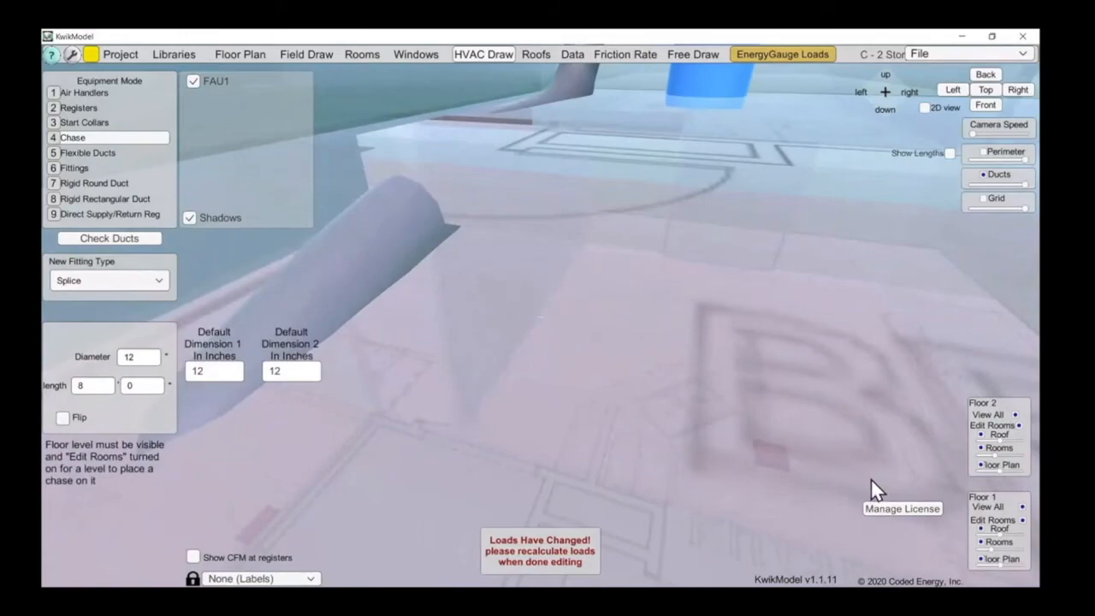
Adjust the room transparency of Floor 1 and Floor 2 and view the chases' lower ends at the second-floor level.
click(989, 548)
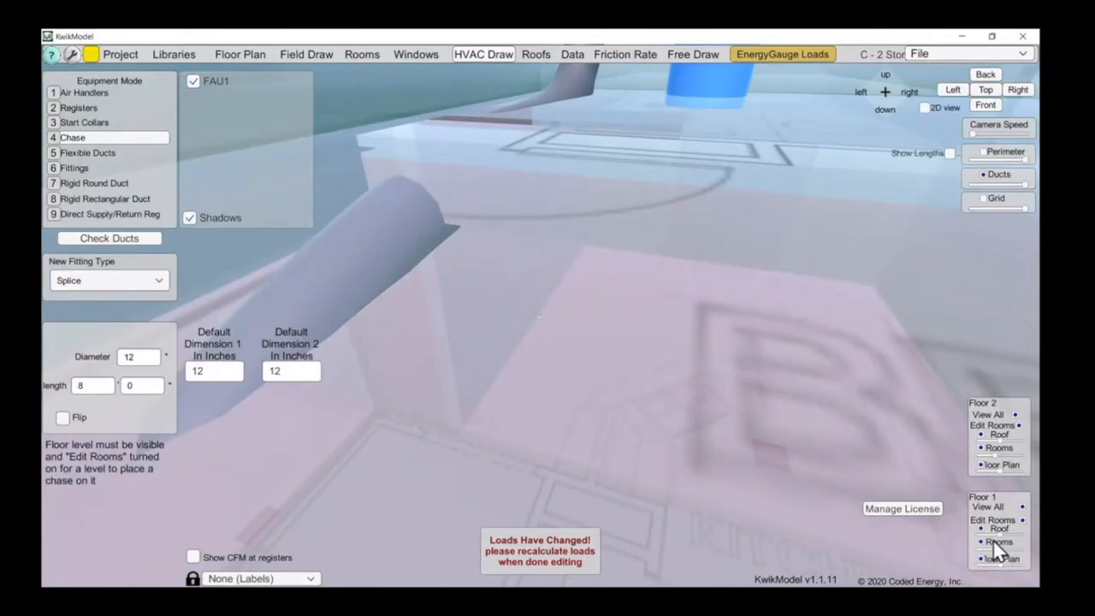
click(997, 462)
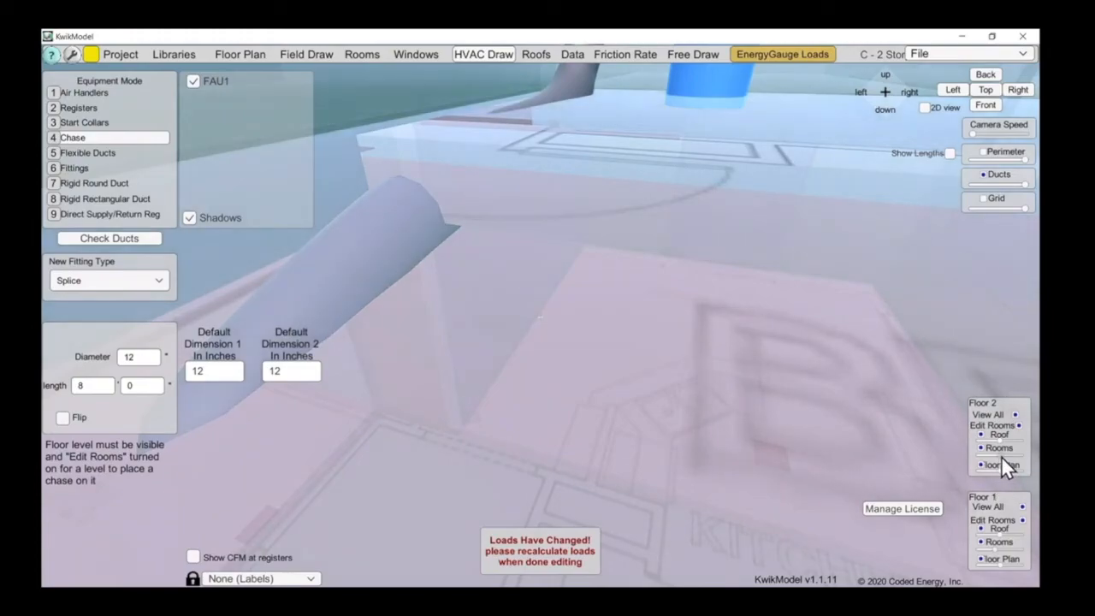
right_drag(842, 437, 637, 333)
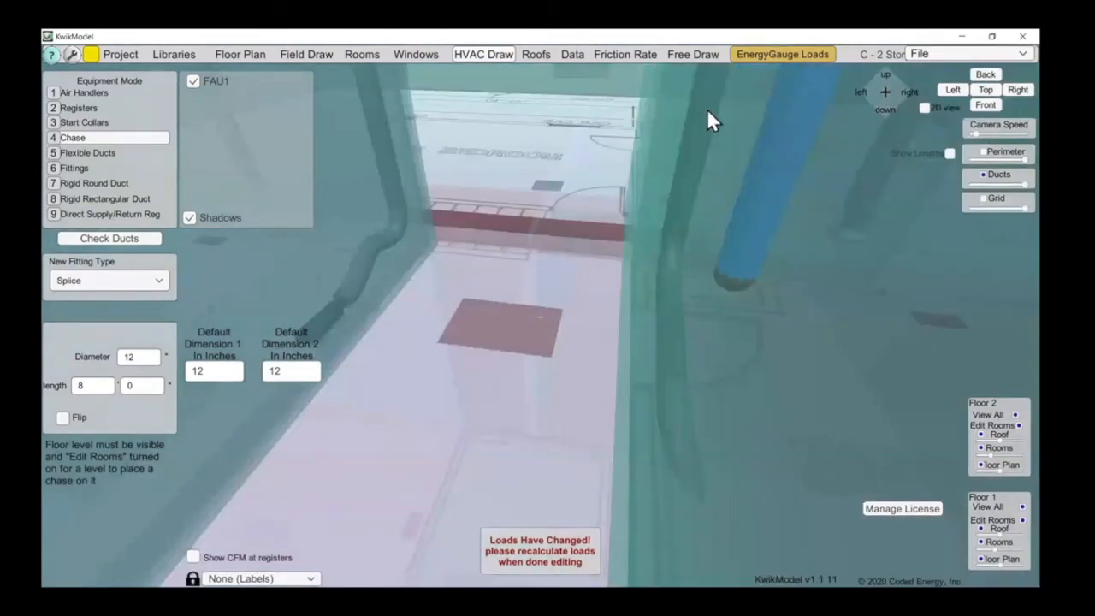
right_drag(682, 316, 656, 321)
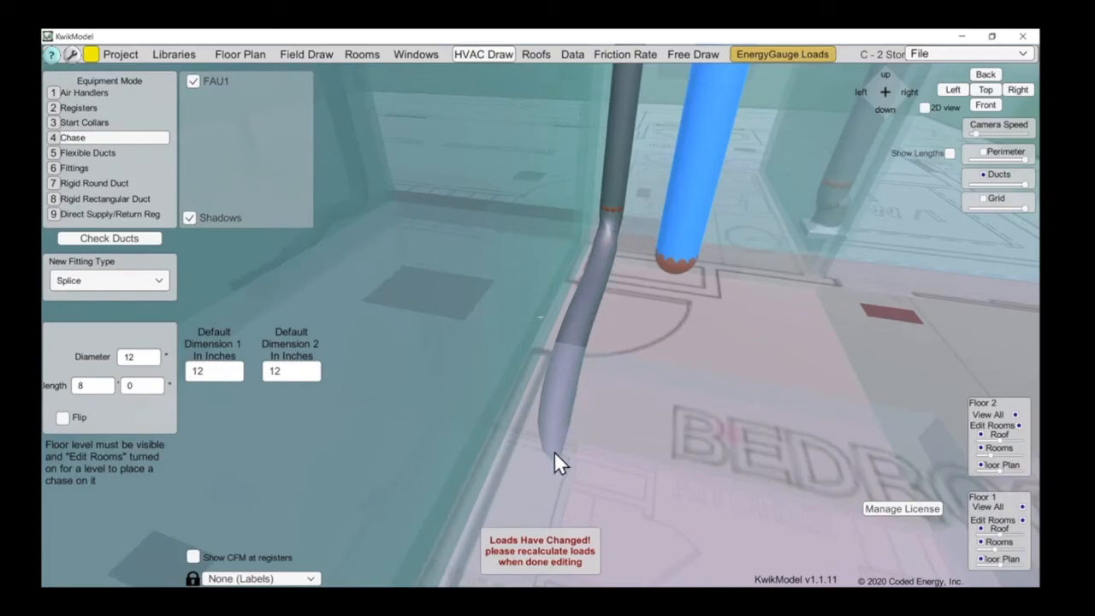
Examine the ducts and register between the two floors above the first-floor bath and laundry, looking in from the front of the house.
scroll(600, 460, down, 4)
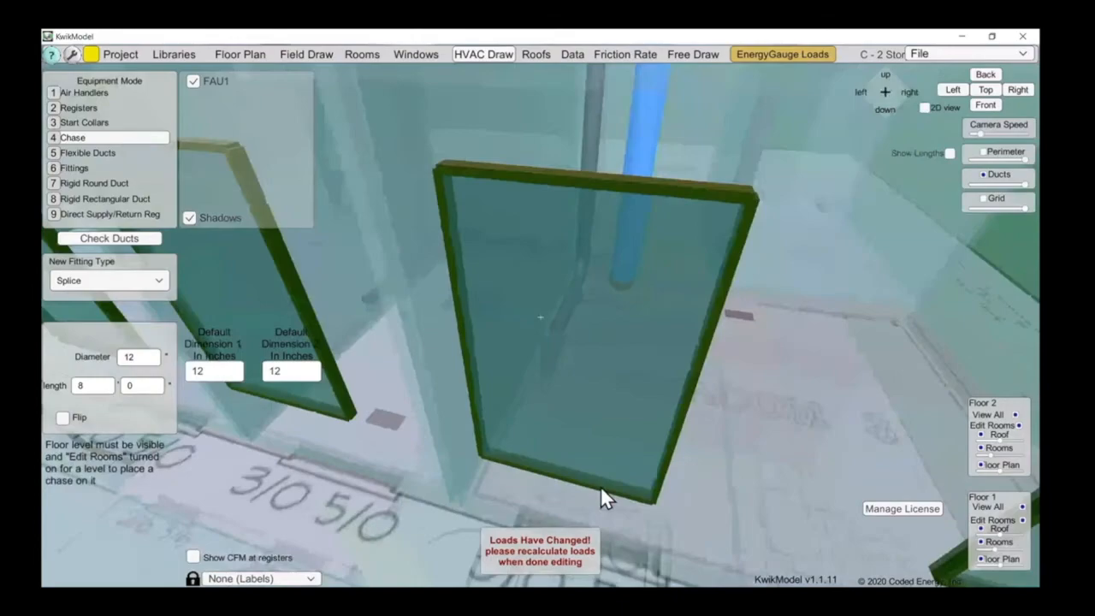
right_drag(601, 486, 612, 336)
scroll(626, 384, down, 3)
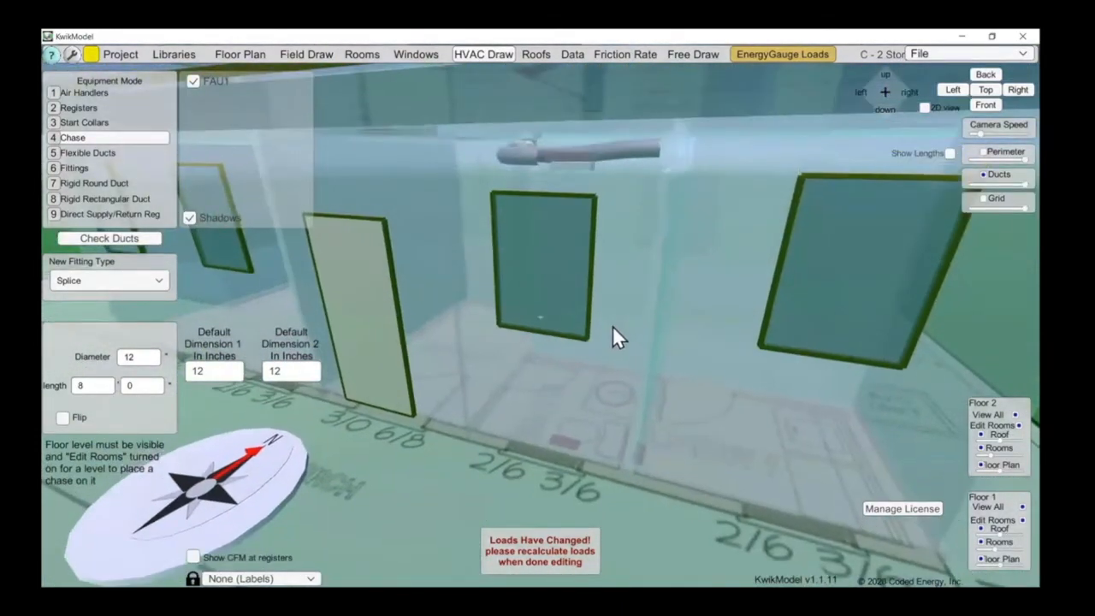
scroll(584, 435, up, 3)
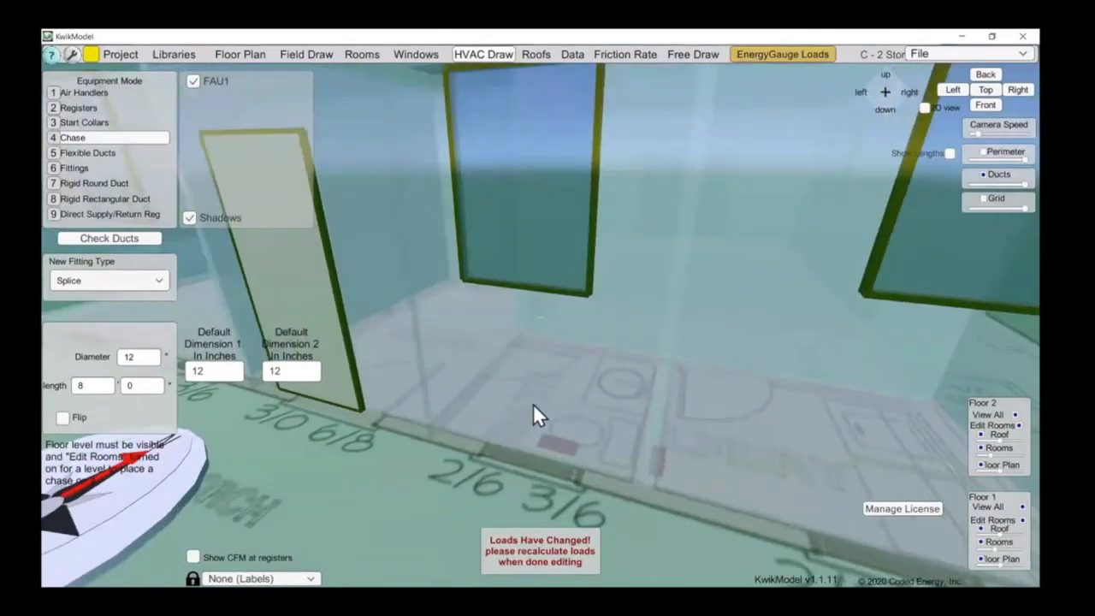
right_drag(652, 227, 646, 407)
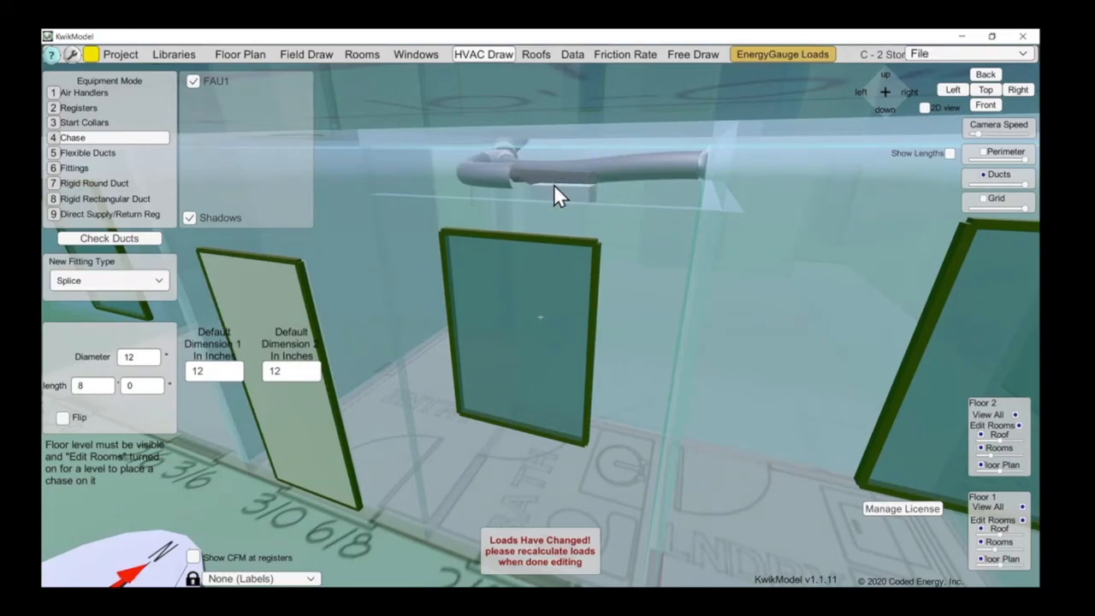
scroll(574, 209, down, 1)
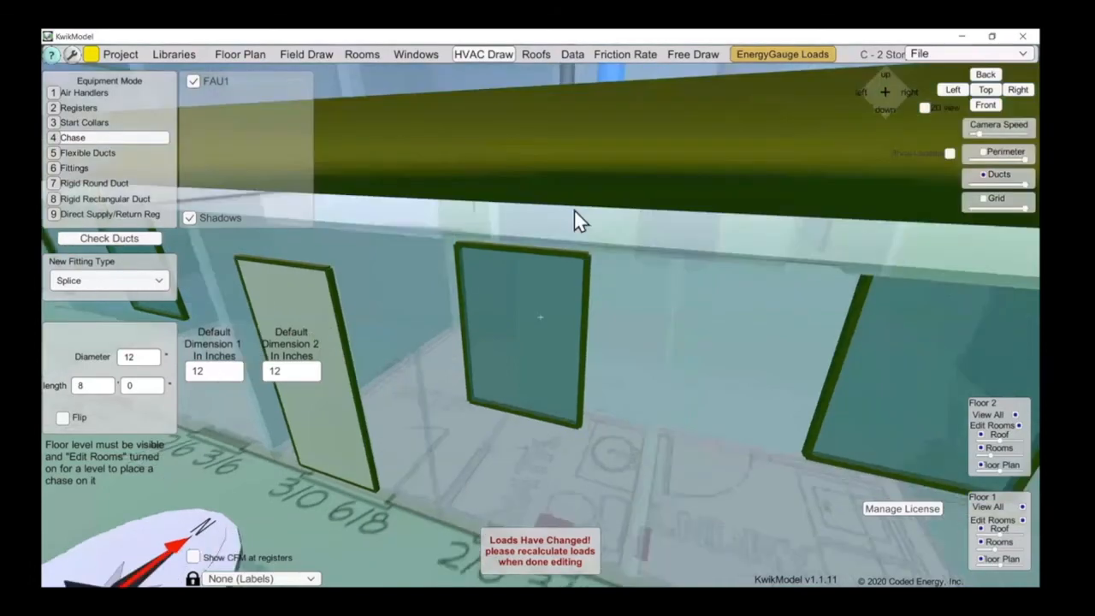
scroll(574, 208, up, 1)
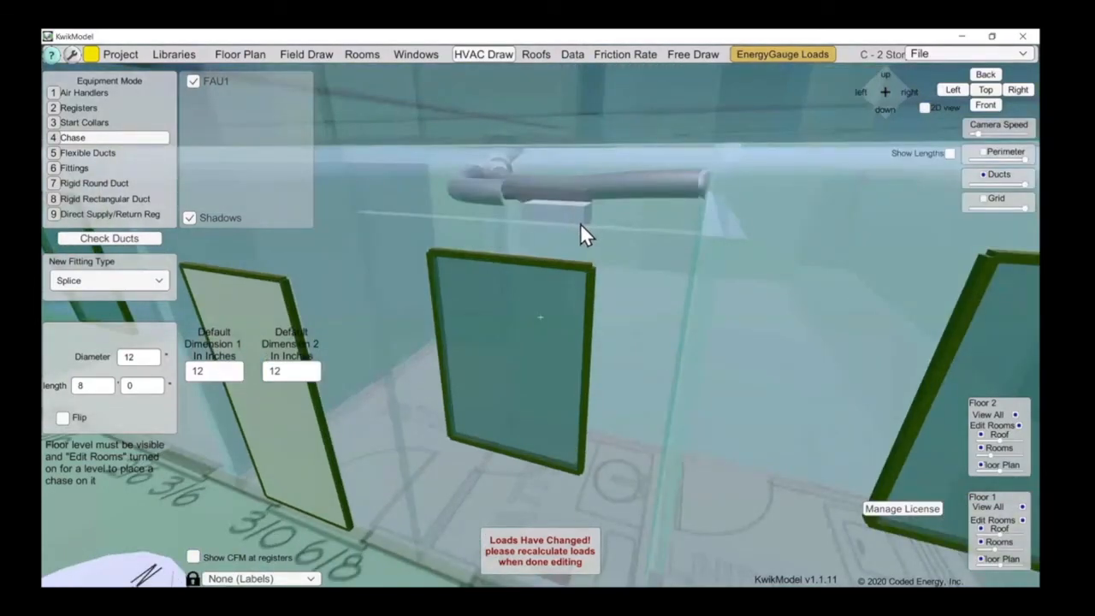
scroll(580, 223, up, 1)
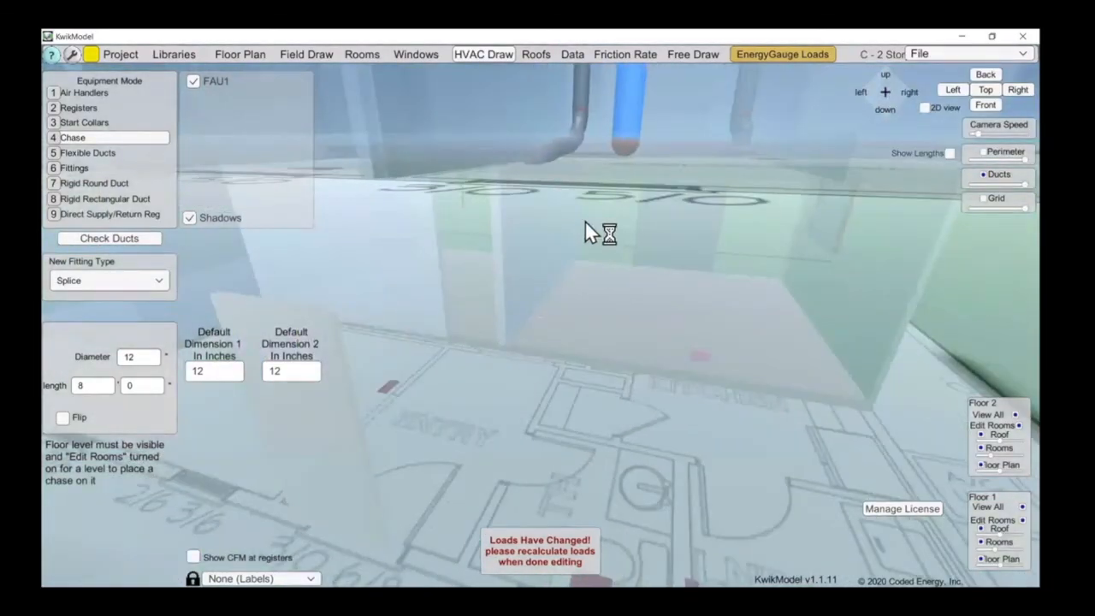
scroll(585, 220, down, 1)
drag(629, 218, 383, 261)
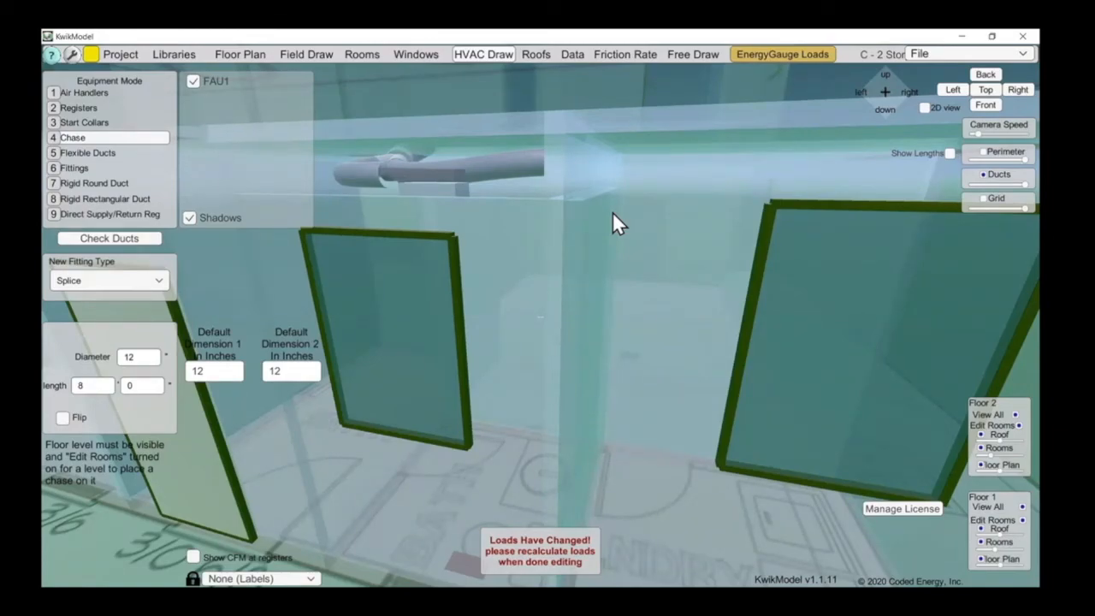
scroll(603, 228, down, 3)
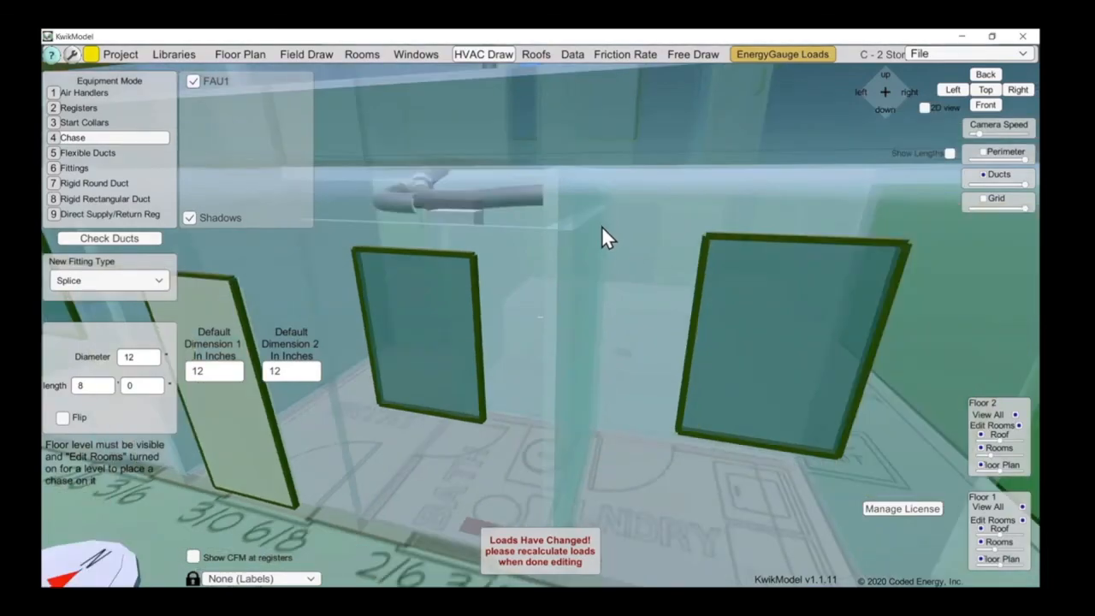
scroll(621, 213, up, 2)
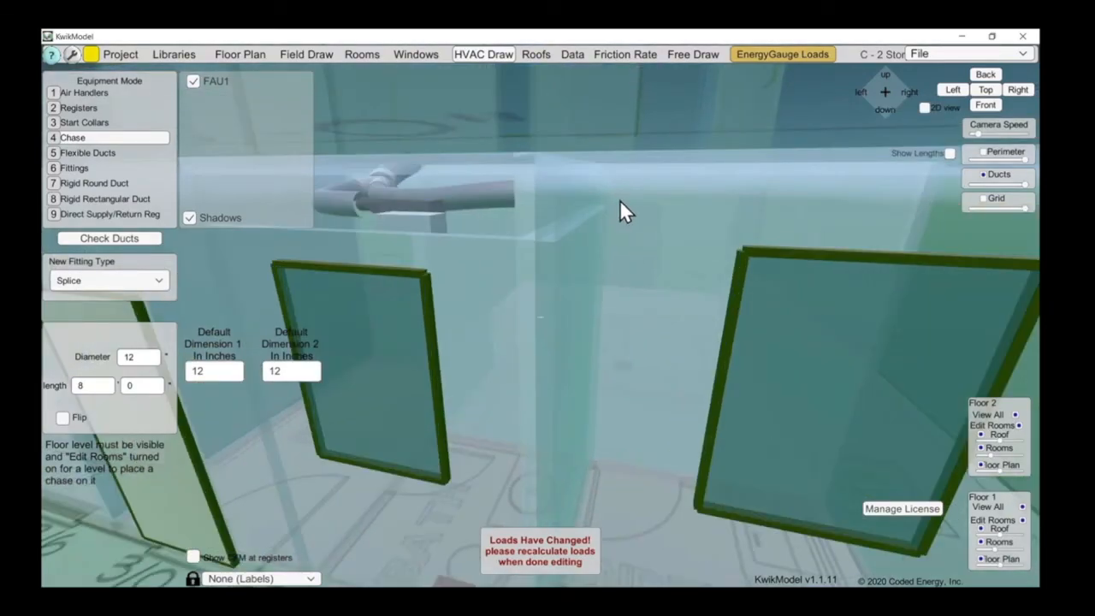
scroll(622, 205, up, 2)
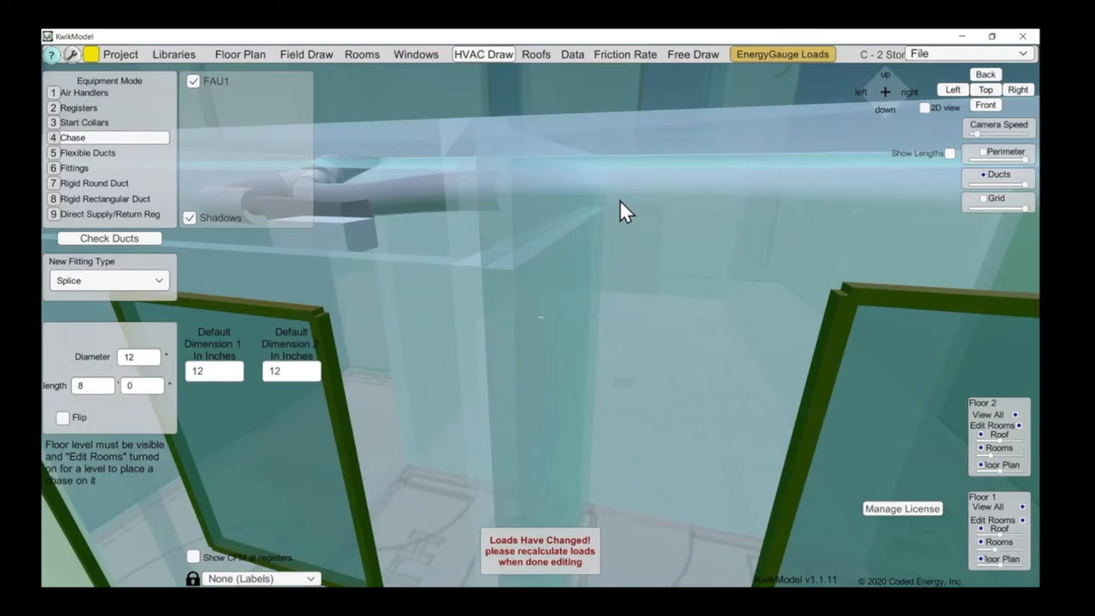
scroll(621, 210, down, 3)
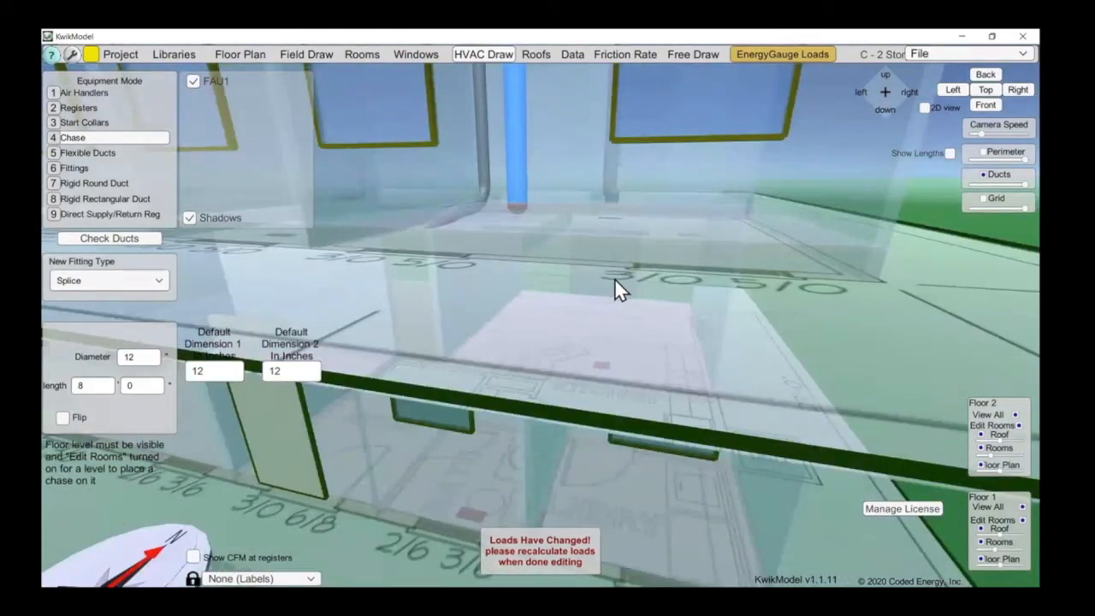
Examine the chase ends and the ducts at the second-floor level from above and below the Floor 2 plan.
scroll(615, 278, up, 2)
middle_drag(614, 278, 618, 163)
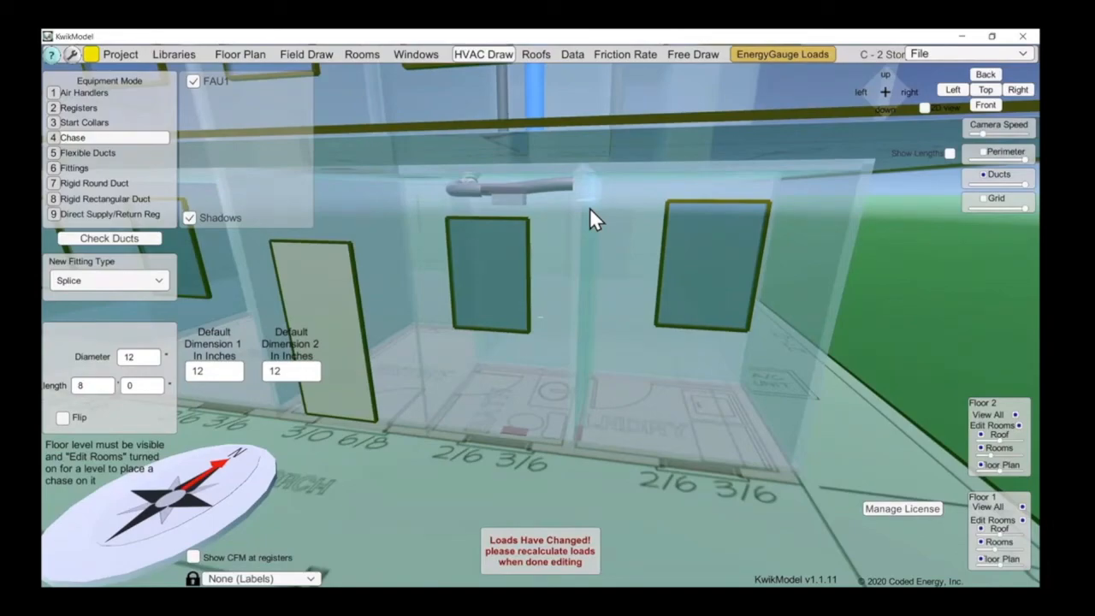
key(Up)
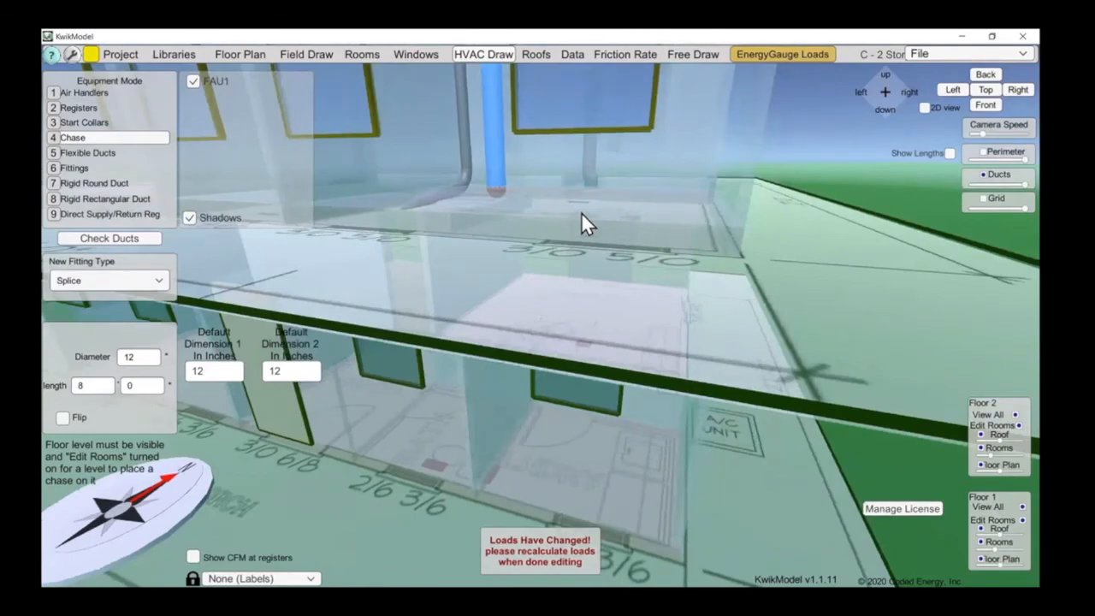
key(Down)
key(Up)
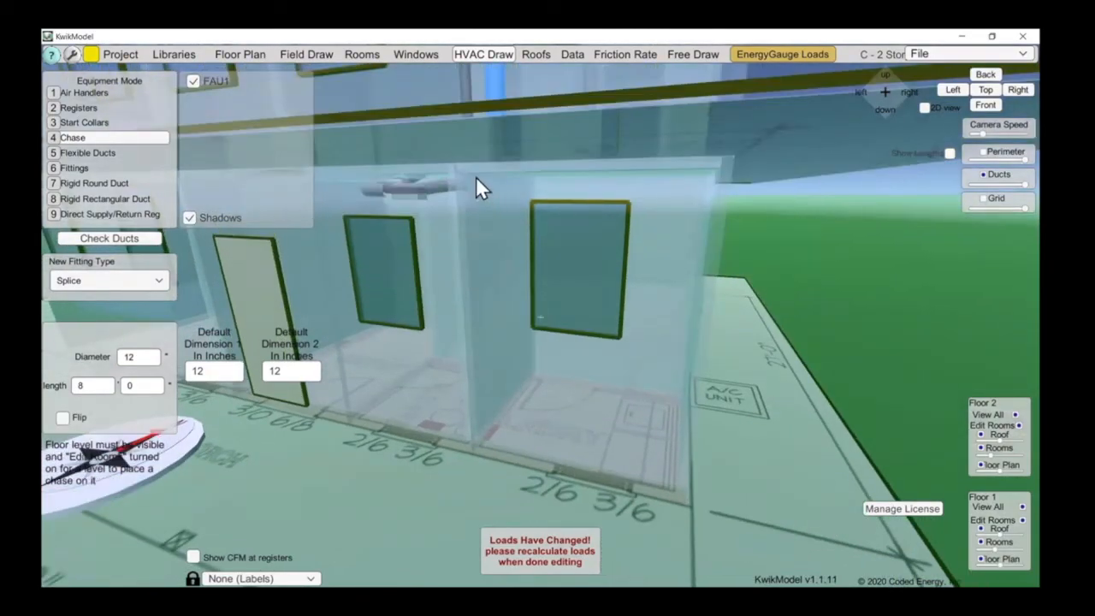
scroll(476, 178, up, 5)
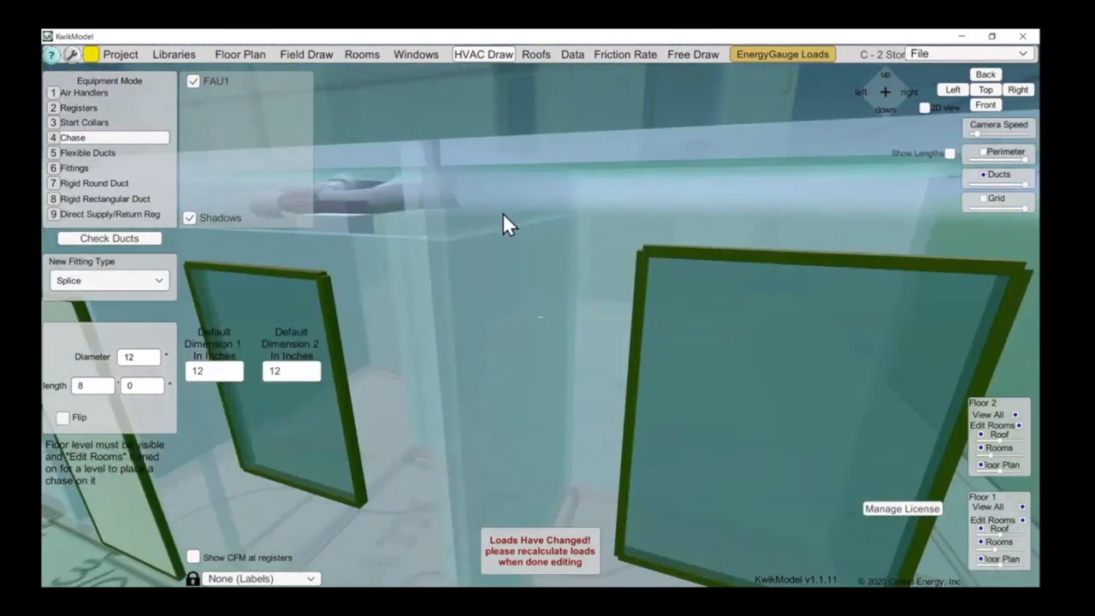
key(Up)
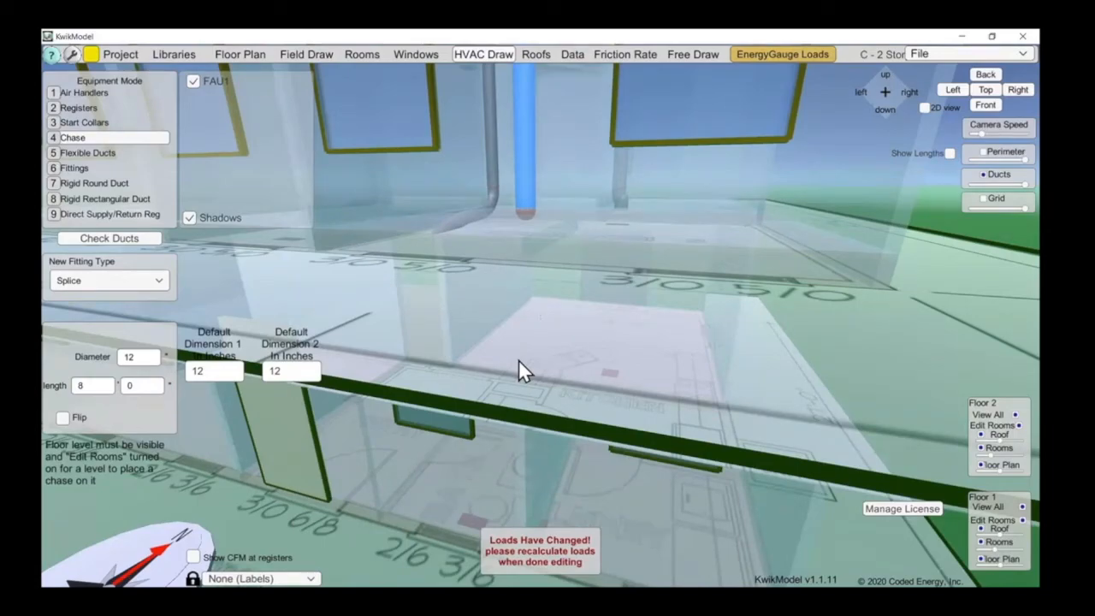
scroll(518, 360, down, 2)
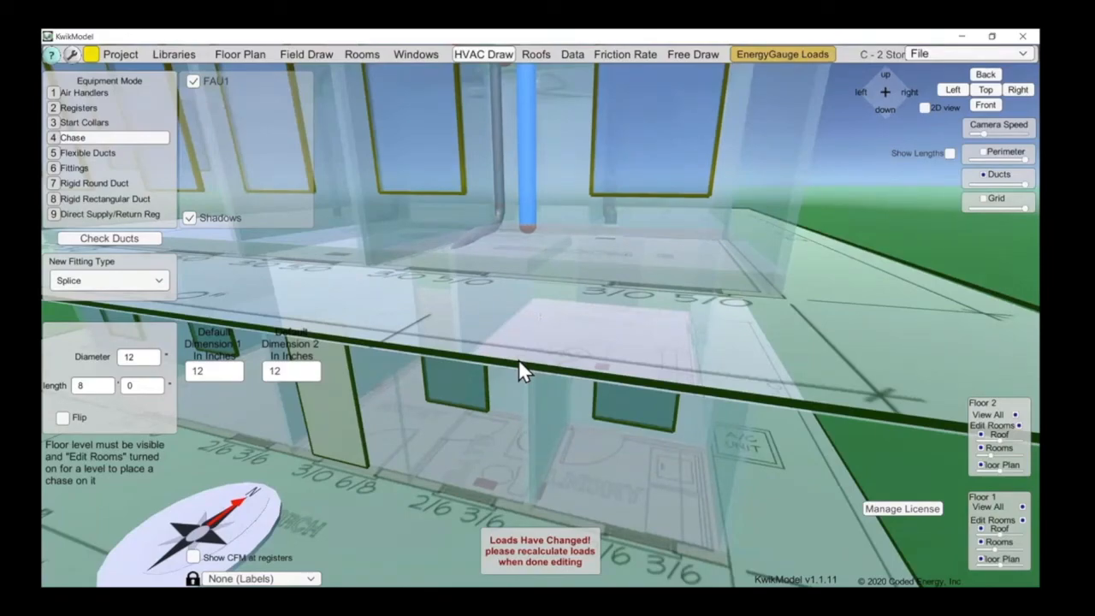
scroll(535, 357, down, 3)
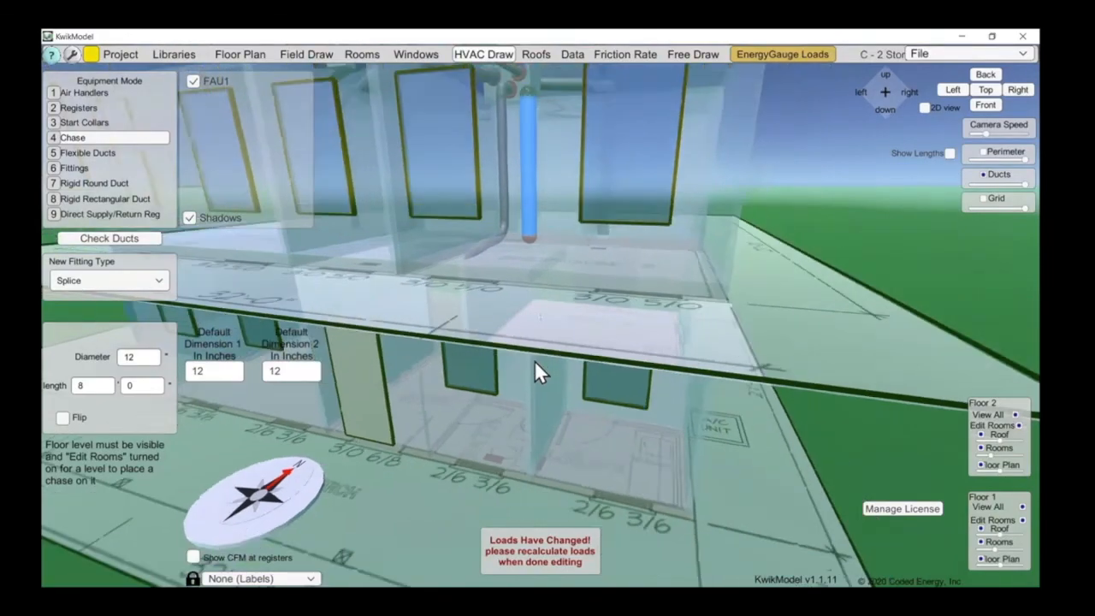
right_drag(643, 373, 640, 370)
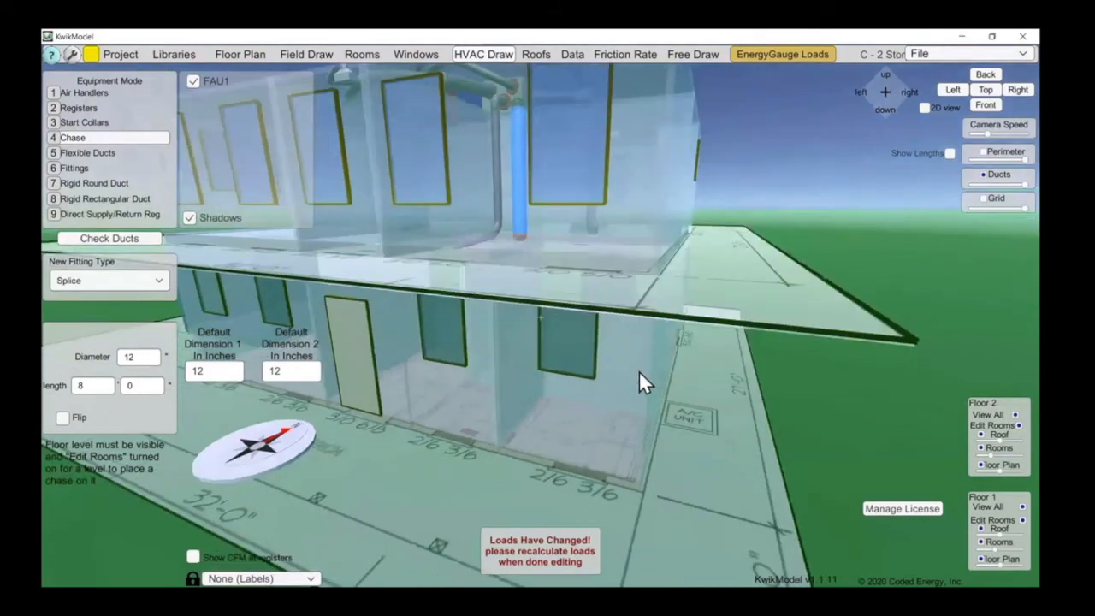
Hide the Floor 2 floor plan and inspect the ducts running between the floors above the first-floor bath and laundry.
click(983, 464)
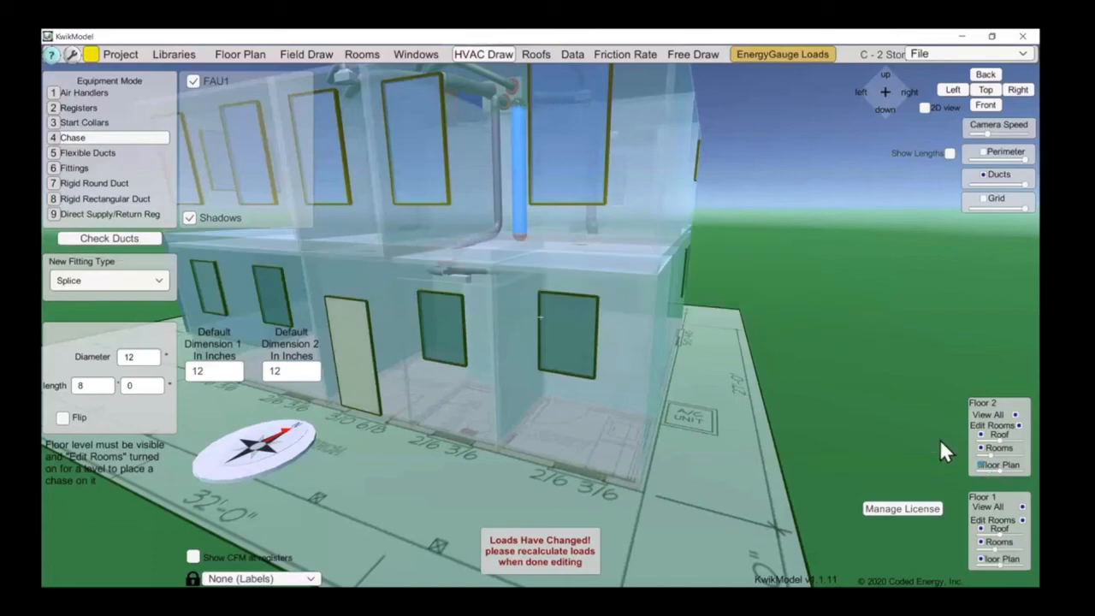
scroll(691, 309, up, 2)
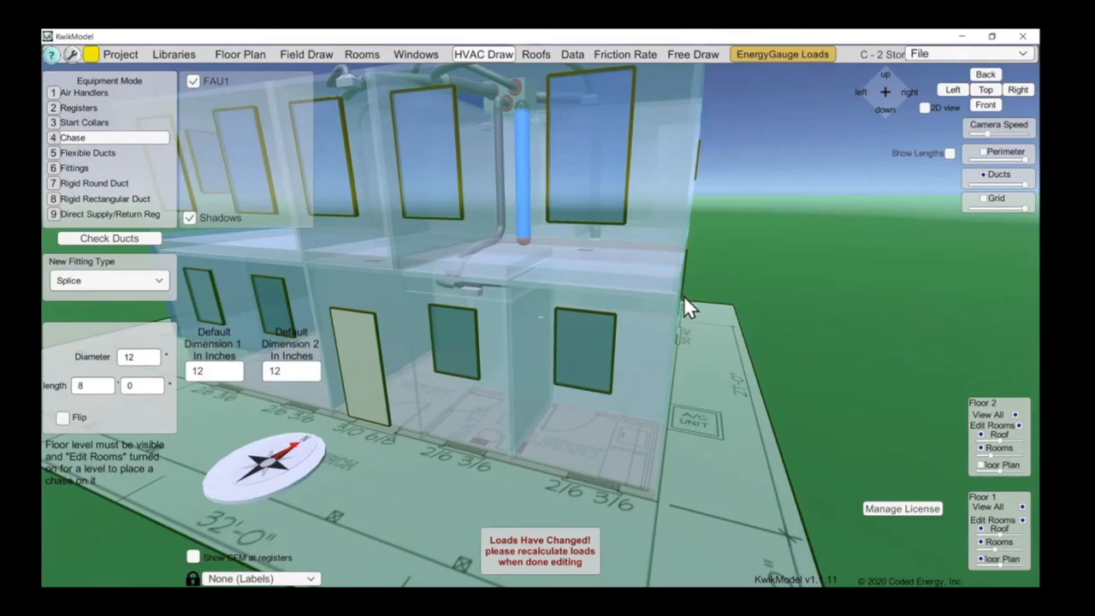
scroll(684, 299, up, 3)
scroll(697, 294, up, 2)
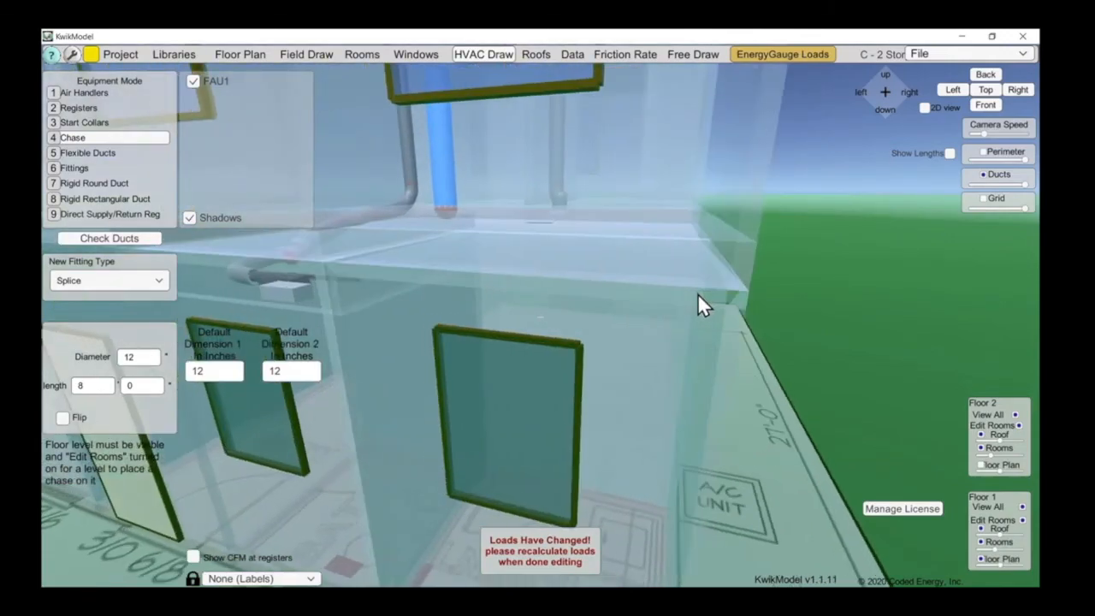
scroll(697, 293, up, 2)
scroll(698, 294, up, 2)
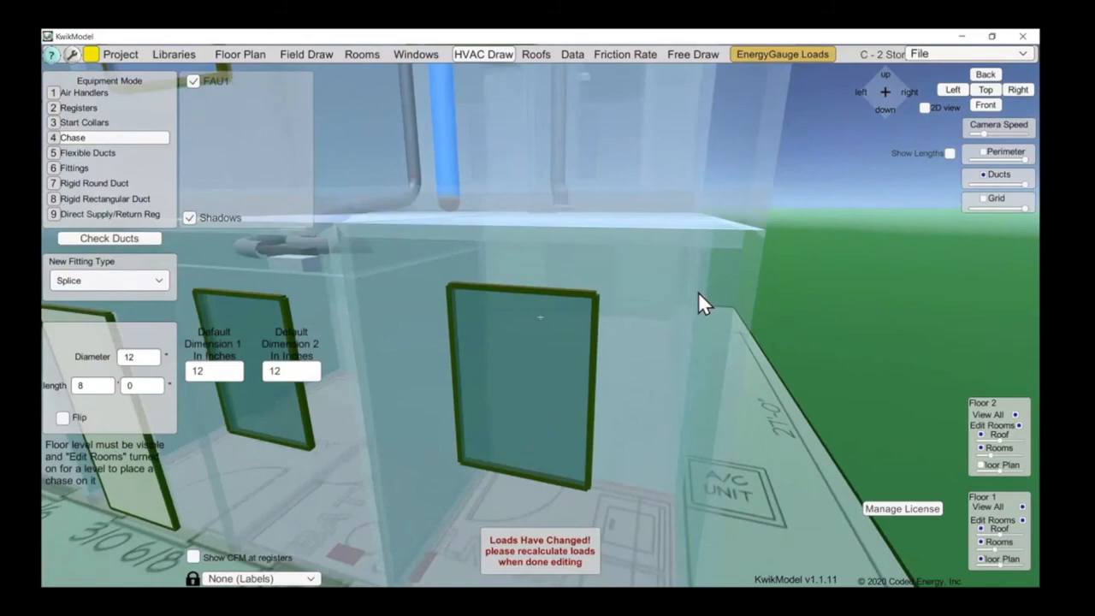
scroll(603, 379, down, 3)
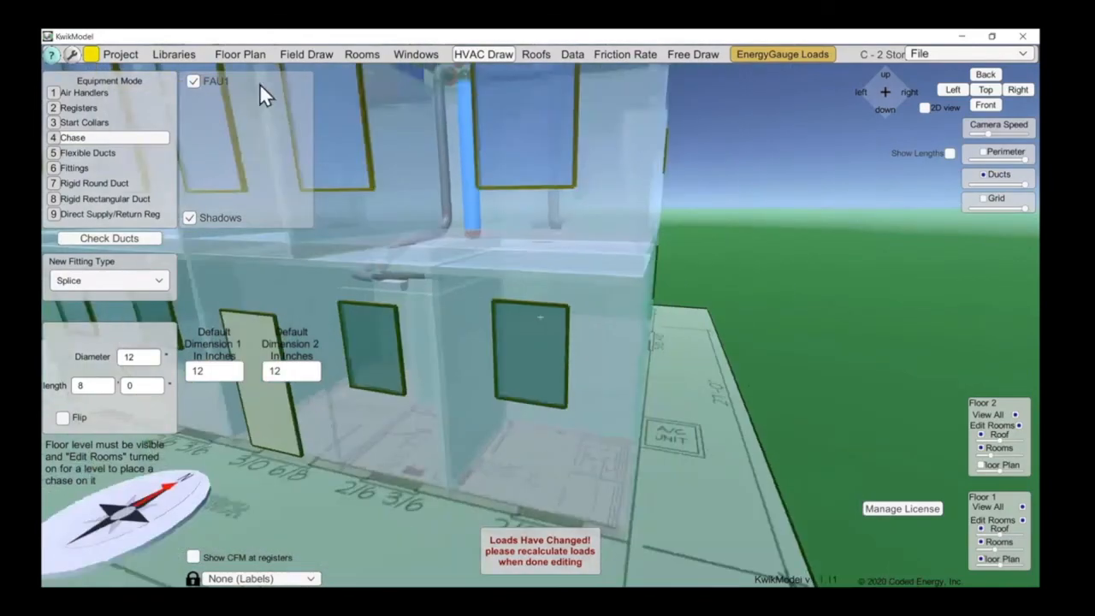
Switch to floor plan editing in top view, hide the ducts and the rooms of both floors, and inspect the chases over the stairs.
click(238, 58)
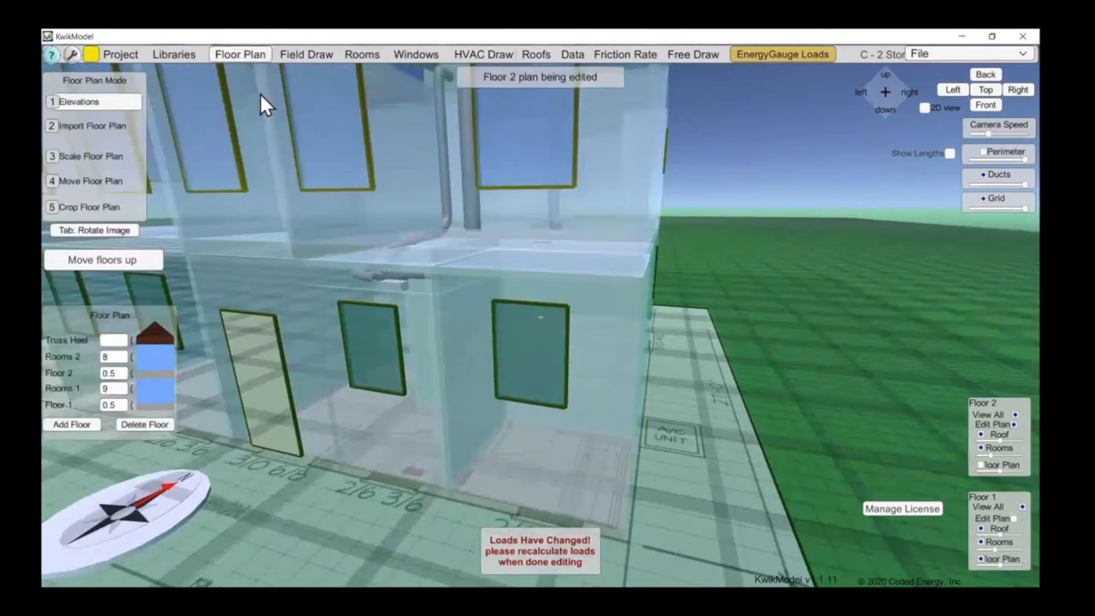
click(990, 88)
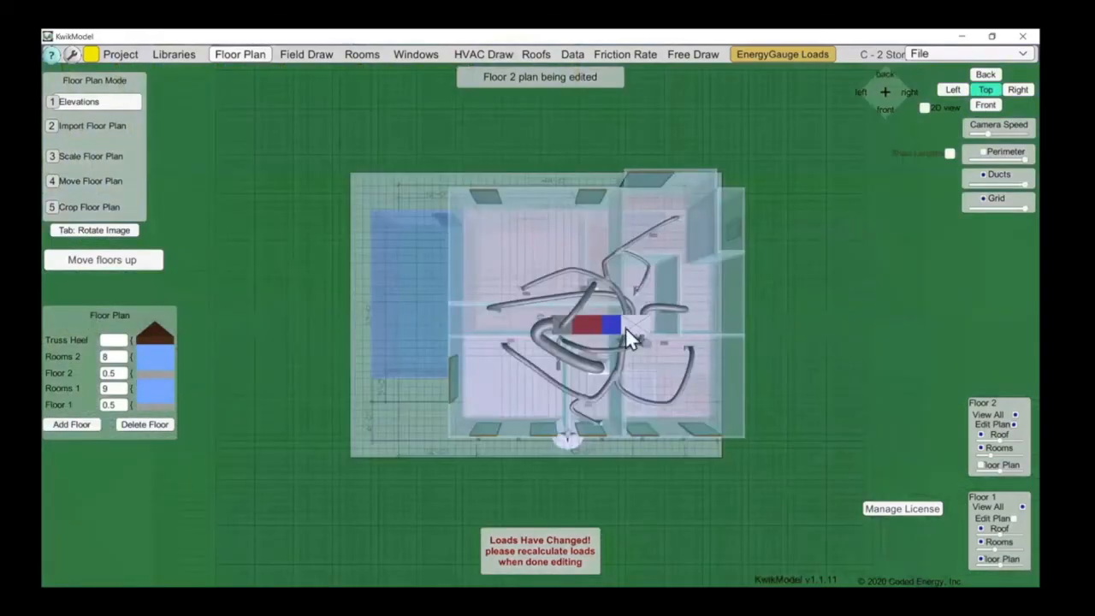
scroll(600, 327, up, 5)
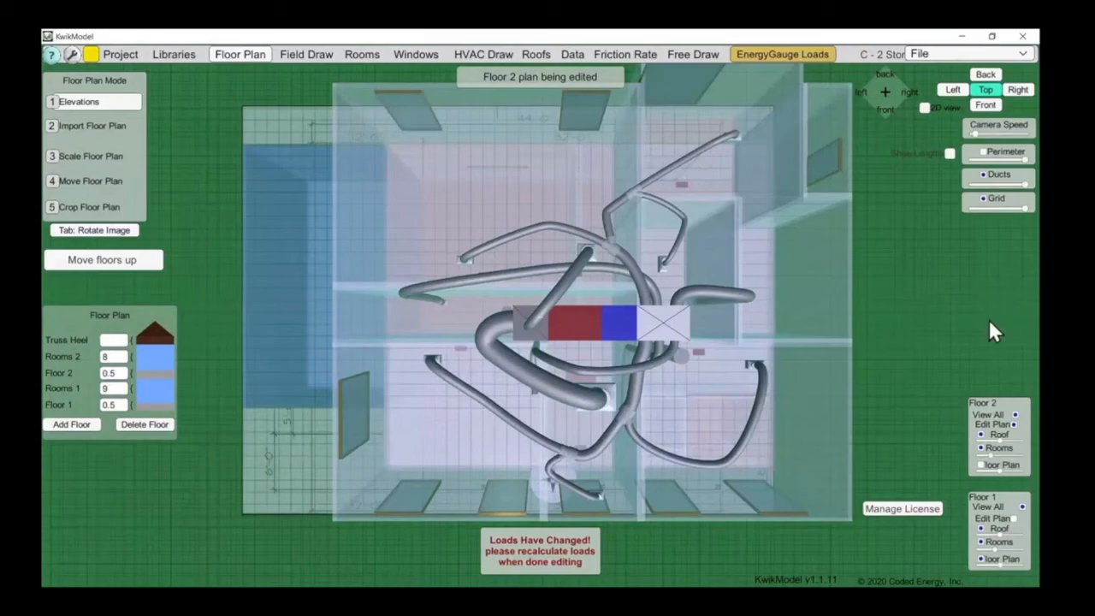
click(985, 173)
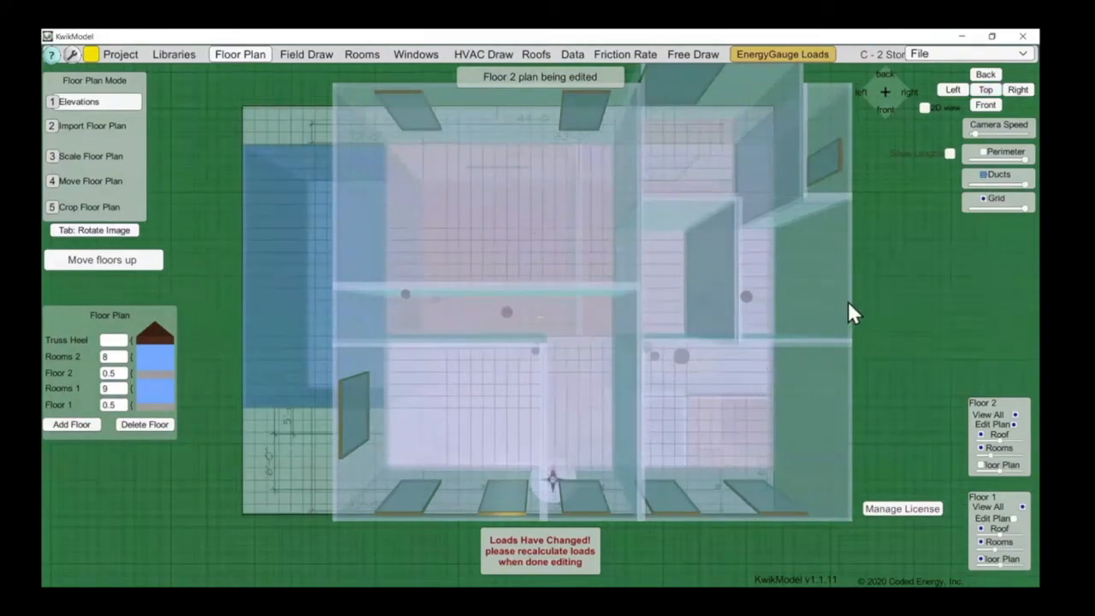
scroll(586, 363, up, 1)
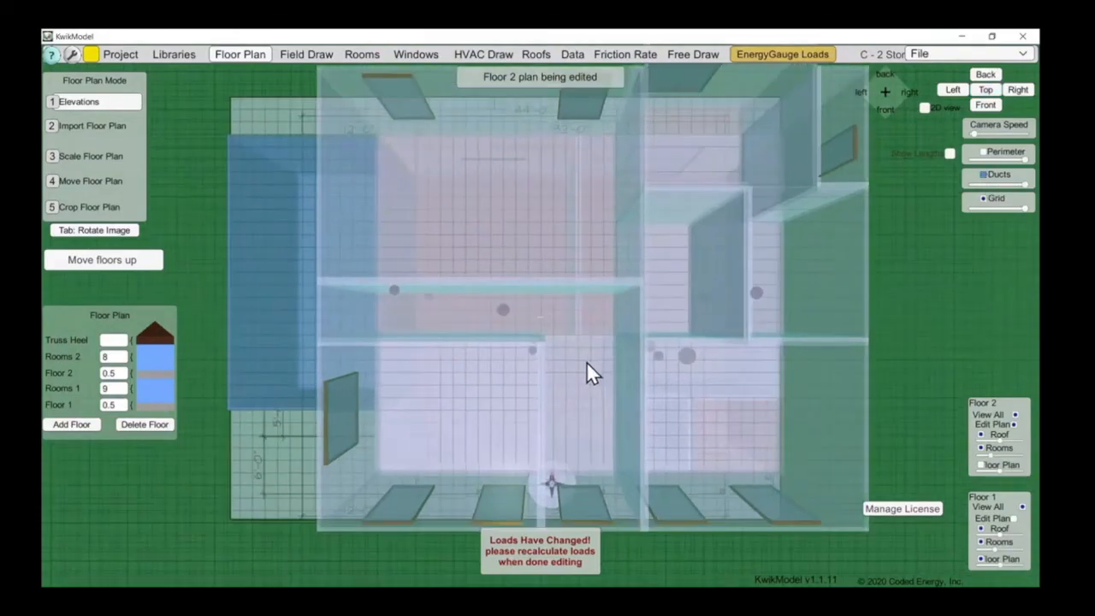
click(982, 447)
click(983, 541)
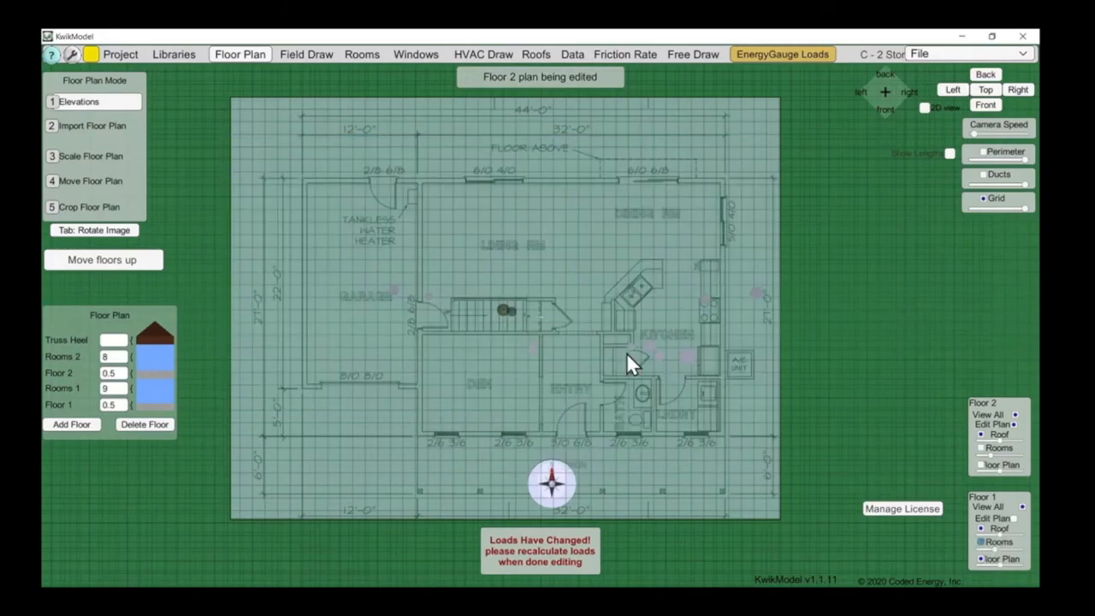
scroll(503, 316, up, 3)
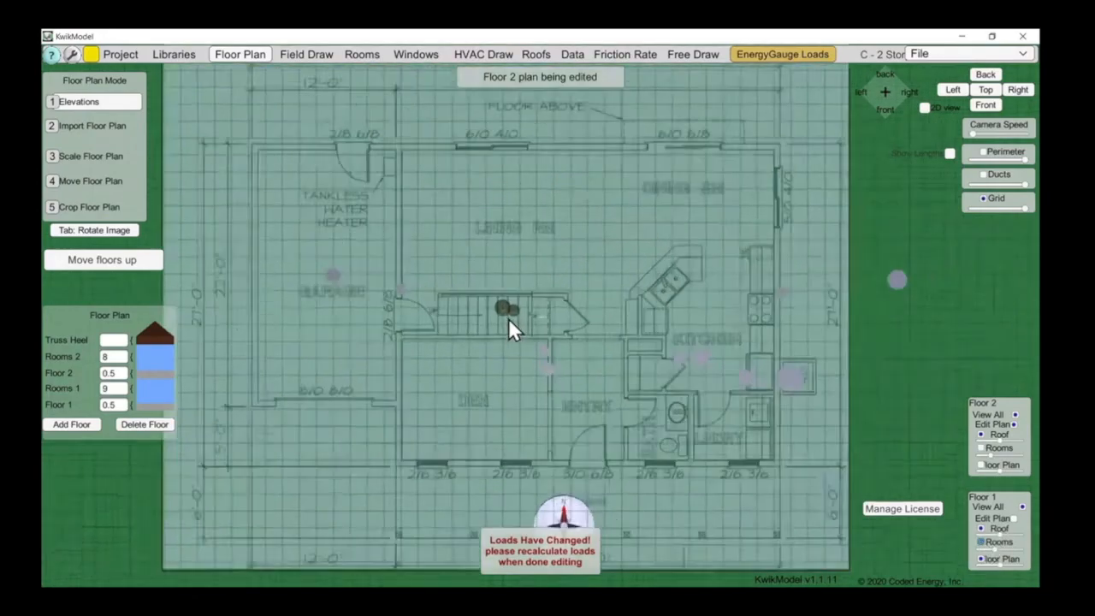
middle_drag(501, 331, 616, 369)
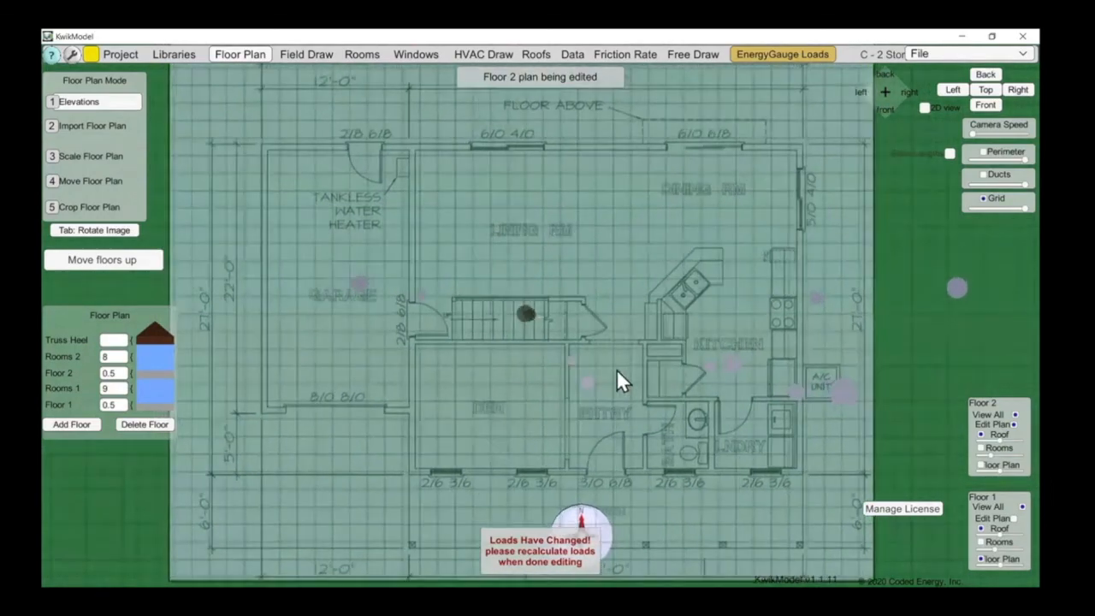
middle_drag(495, 323, 507, 319)
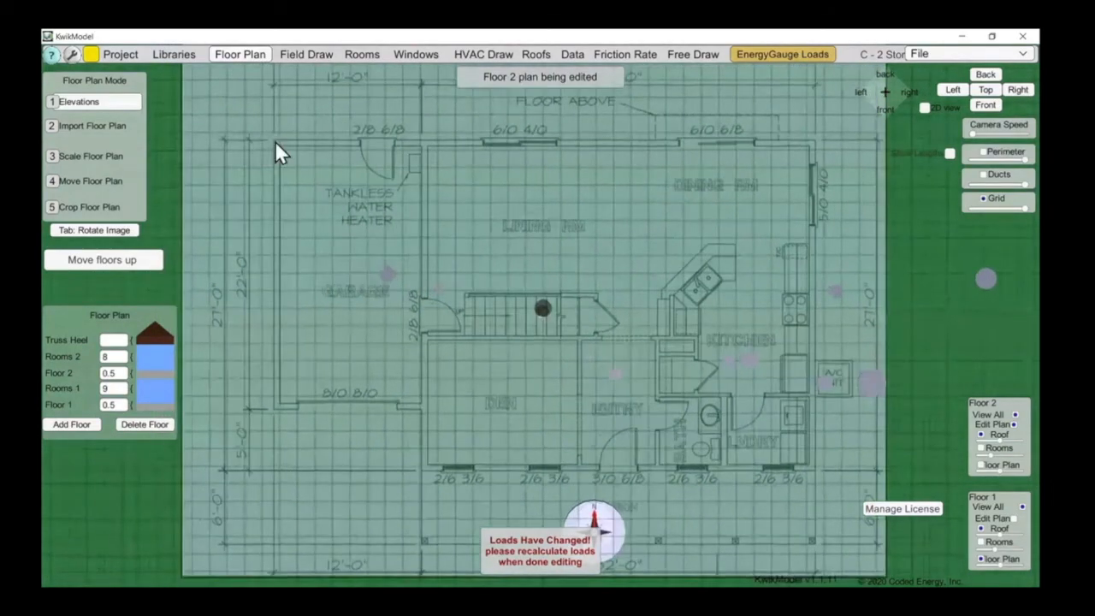
Show the floor plan's scaling arrows in the 2D view with the grid hidden.
click(104, 155)
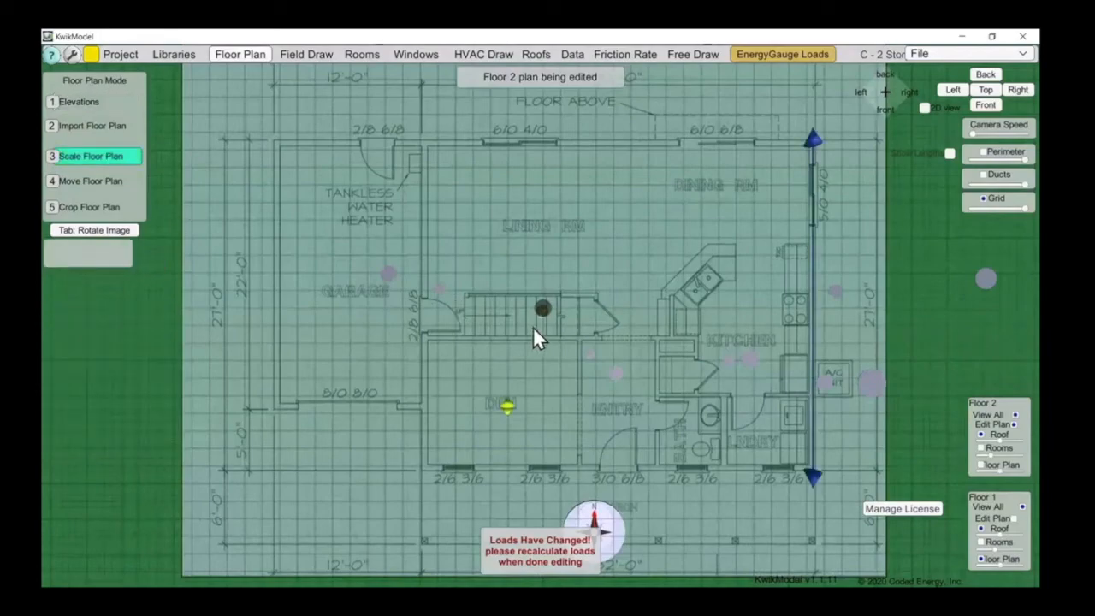
scroll(546, 313, up, 3)
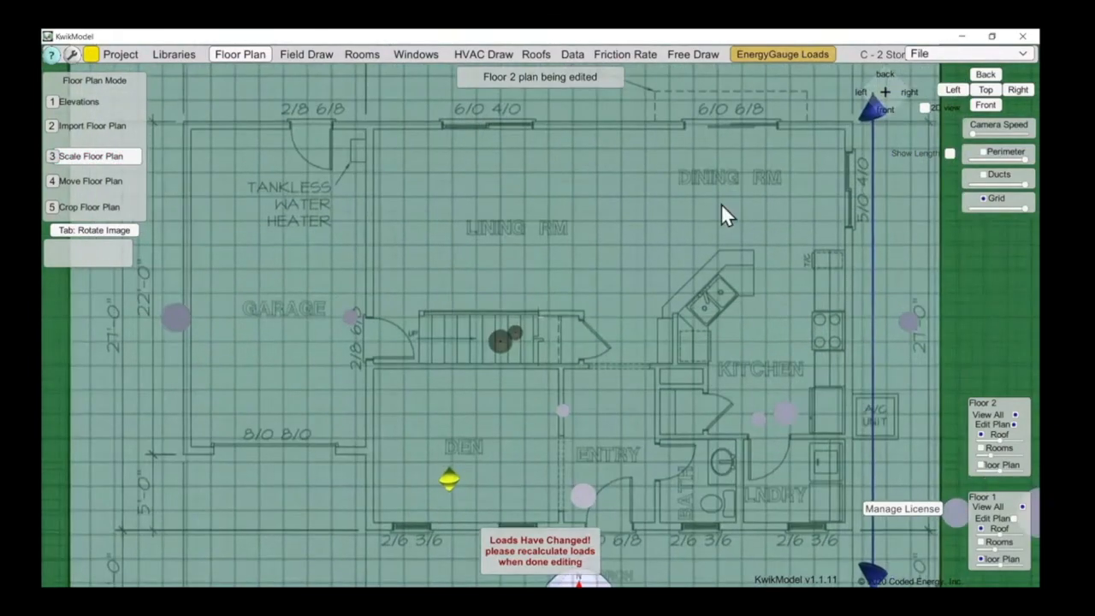
click(924, 108)
scroll(625, 265, up, 2)
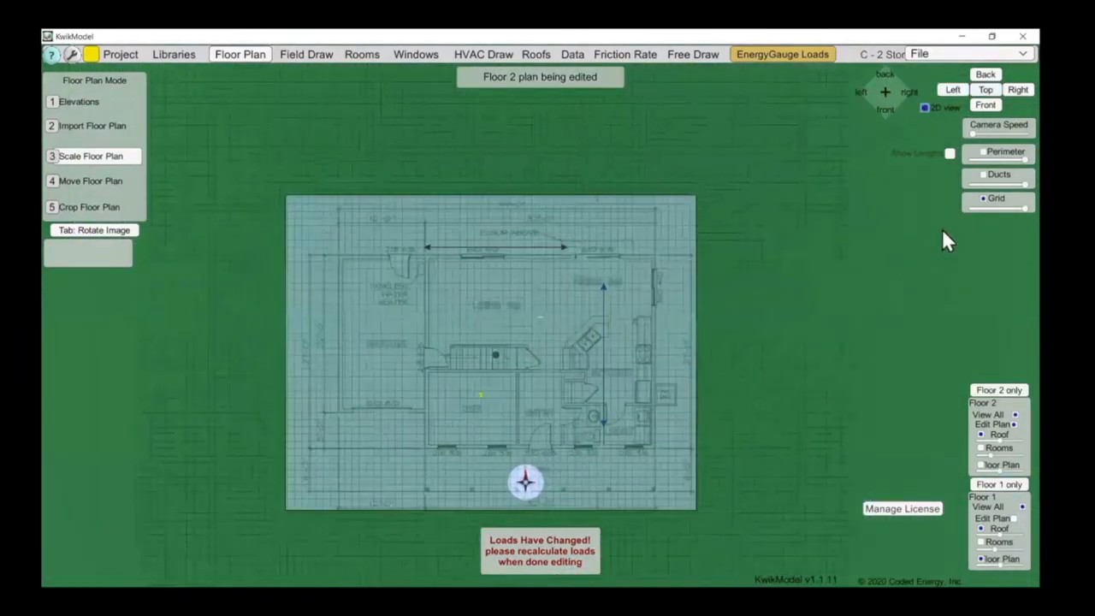
click(987, 197)
scroll(633, 284, up, 3)
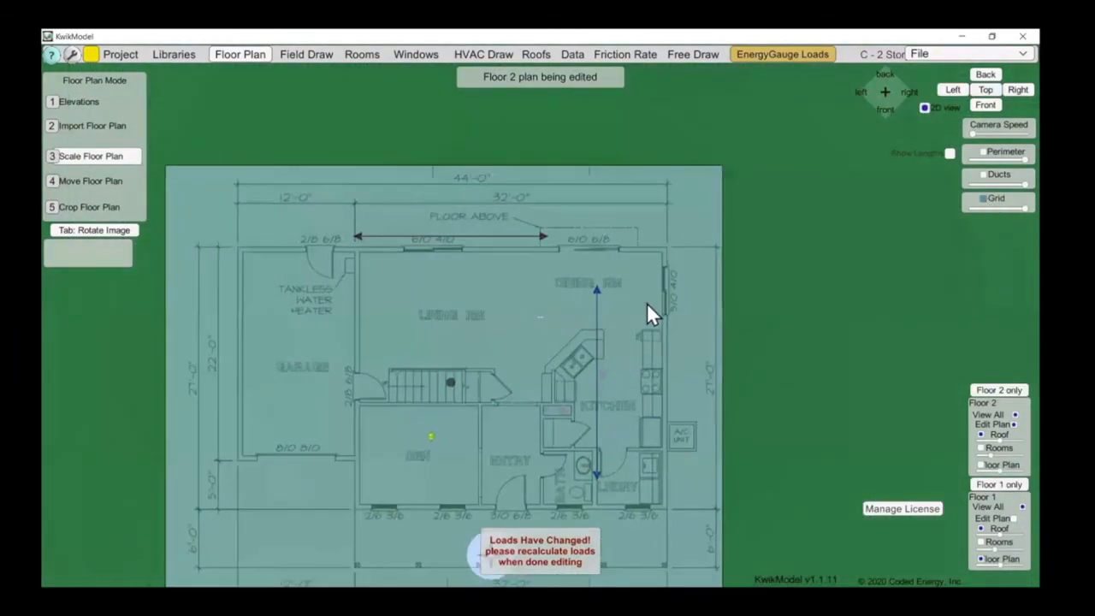
scroll(618, 350, up, 1)
middle_drag(462, 299, 822, 213)
middle_drag(583, 314, 782, 172)
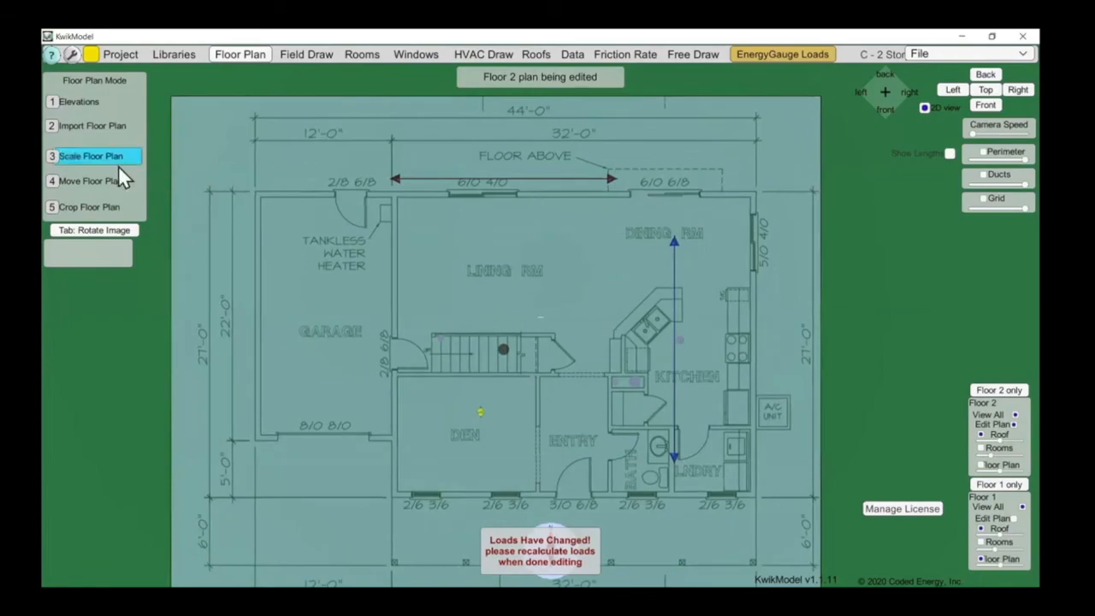
Switch plan editing from Floor 2 to Floor 1 and move the Floor 1 plan.
click(125, 185)
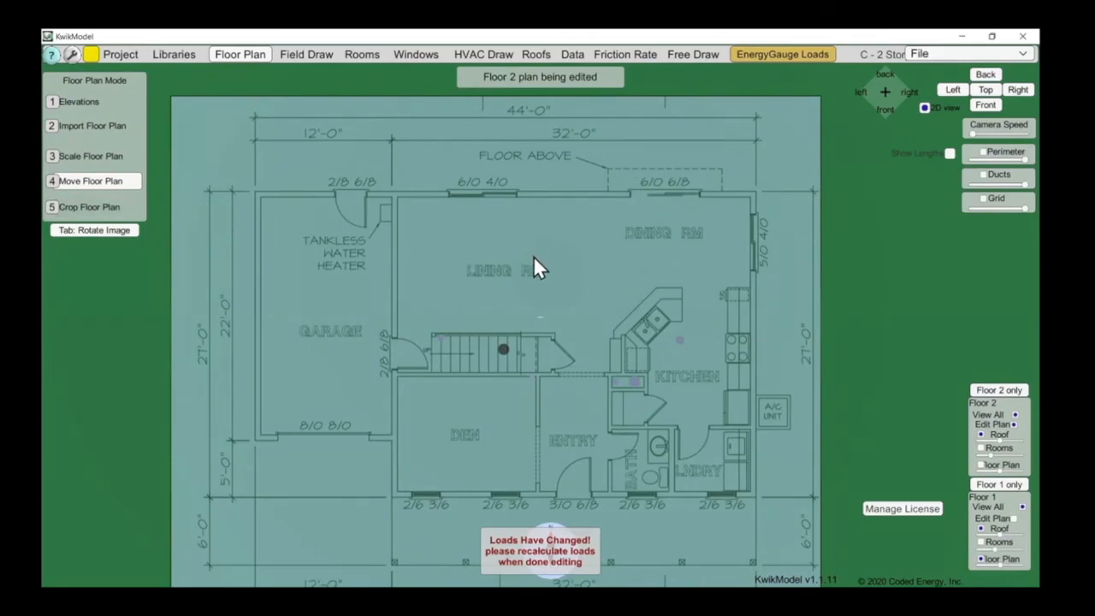
scroll(535, 261, down, 2)
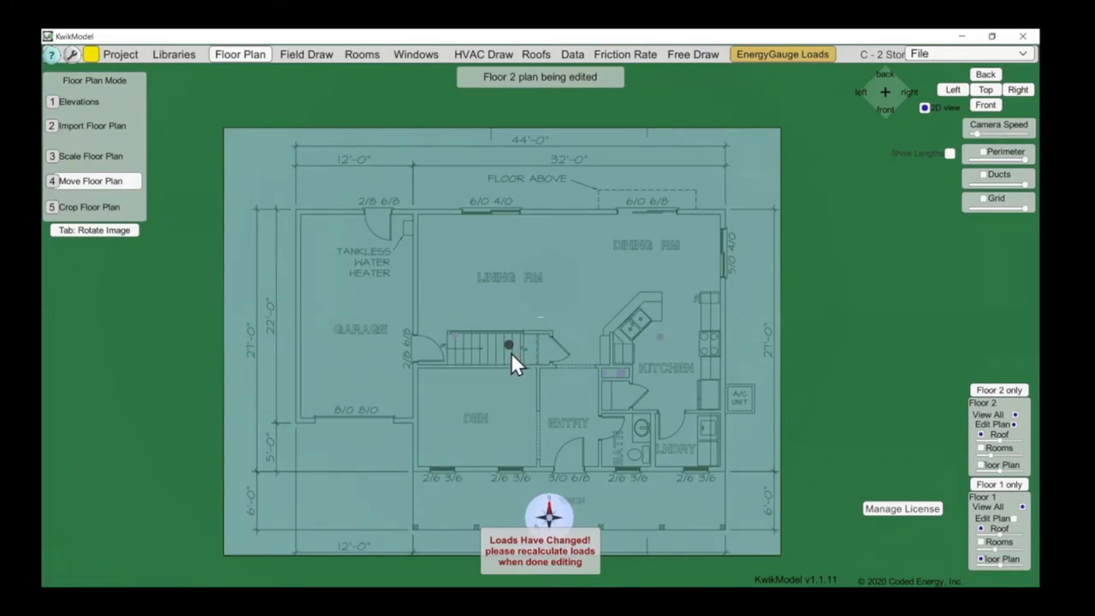
click(1014, 424)
click(1014, 519)
drag(548, 319, 519, 303)
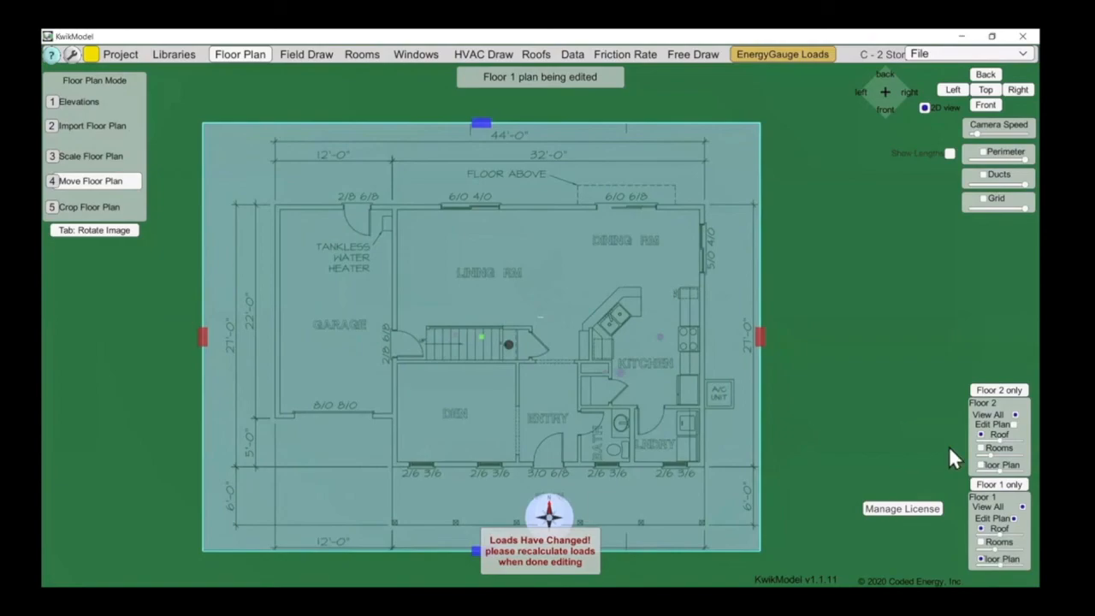
Show the Floor 2 floor plan again and reposition the Floor 1 plan beneath it.
click(981, 464)
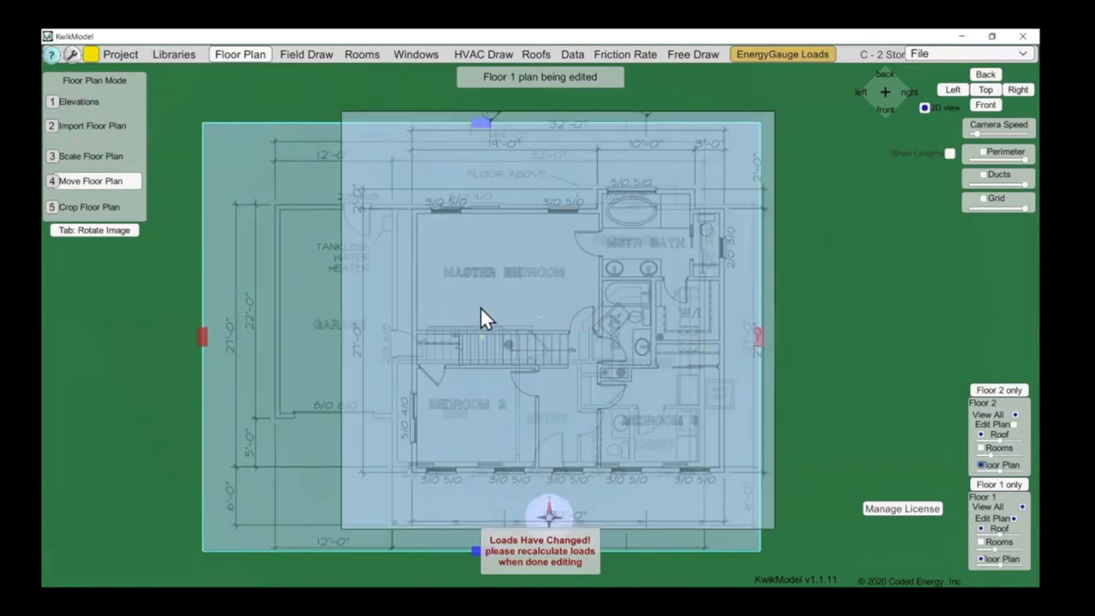
mouse_move(513, 322)
mouse_down()
mouse_move(494, 318)
mouse_move(532, 340)
mouse_move(545, 330)
mouse_move(525, 313)
mouse_up()
click(695, 249)
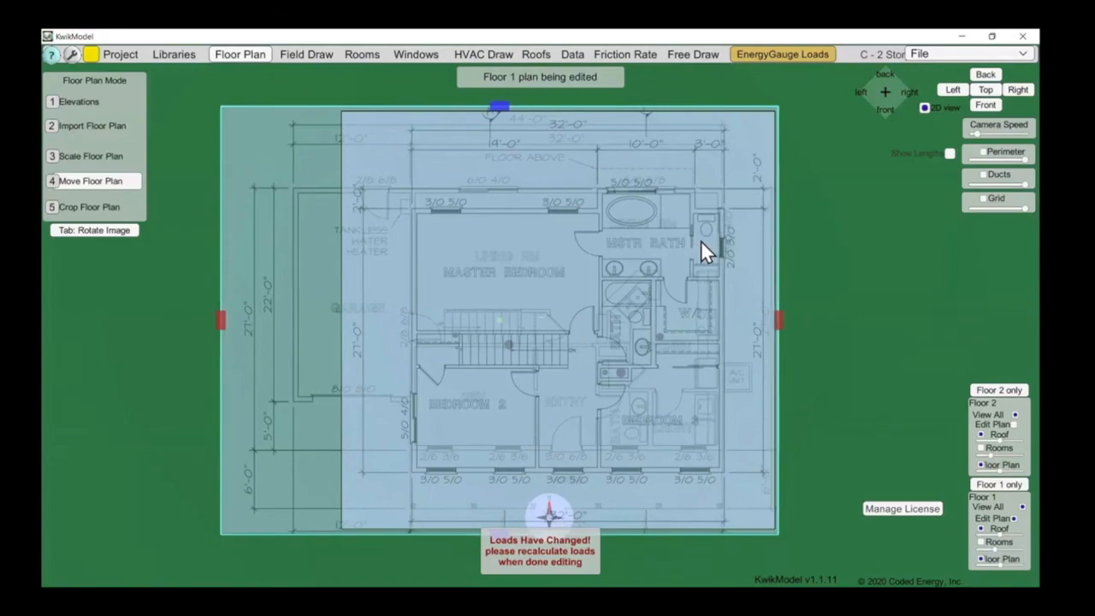
mouse_move(701, 241)
mouse_down()
mouse_move(664, 263)
mouse_move(694, 269)
mouse_move(701, 243)
mouse_move(677, 249)
mouse_move(700, 241)
mouse_up()
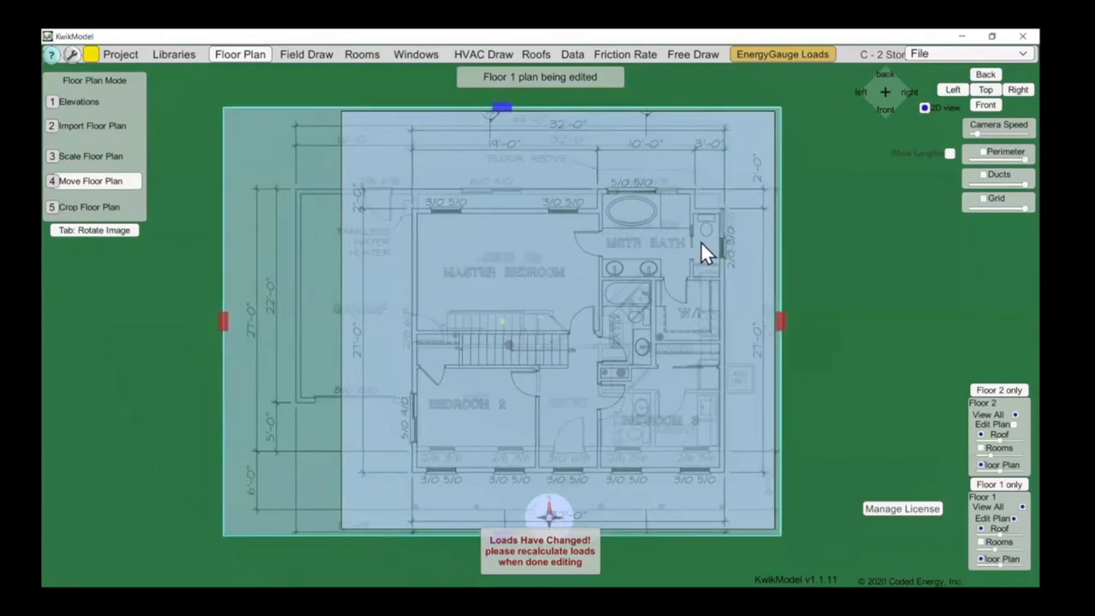
mouse_move(510, 343)
mouse_down()
mouse_move(504, 363)
mouse_move(510, 344)
mouse_up()
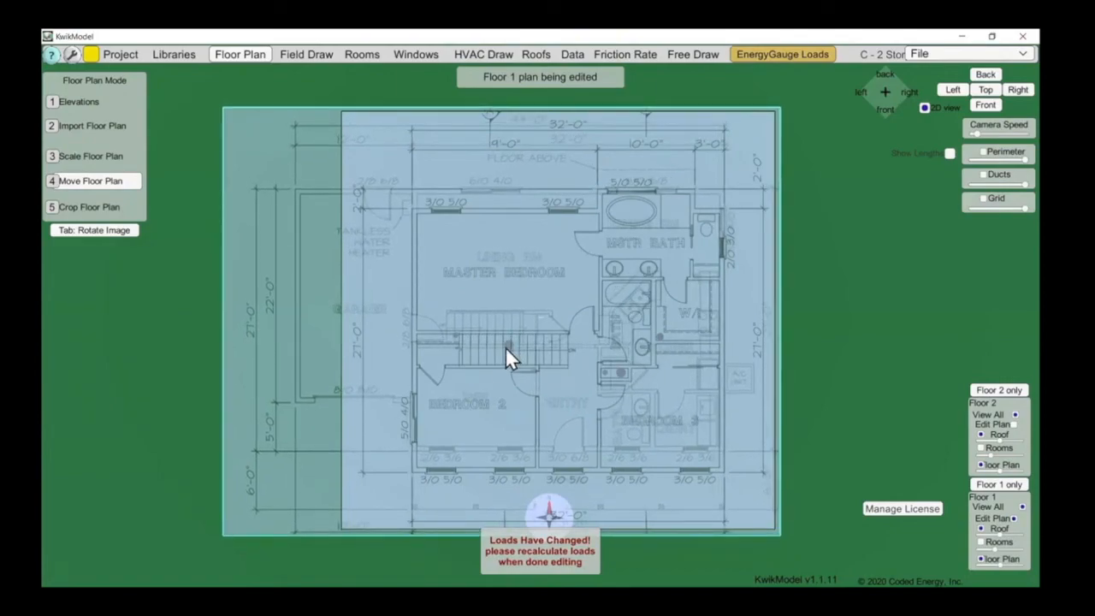
Show the Floor 1 plan's scaling arrows and examine from an angle how the two floor plans stack.
click(99, 155)
click(510, 347)
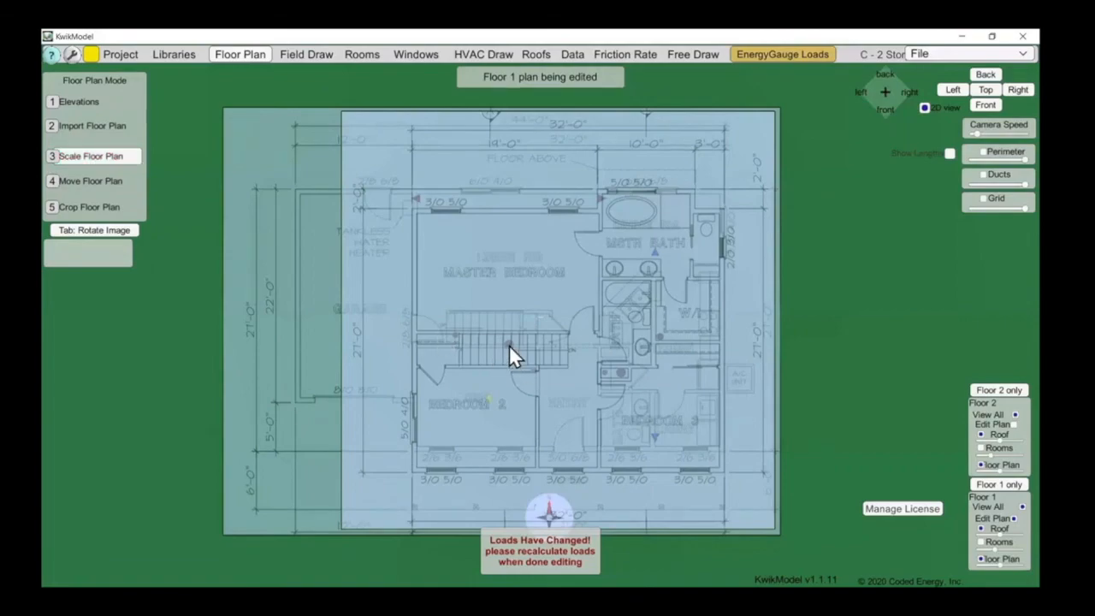
drag(523, 340, 598, 382)
right_drag(595, 380, 592, 374)
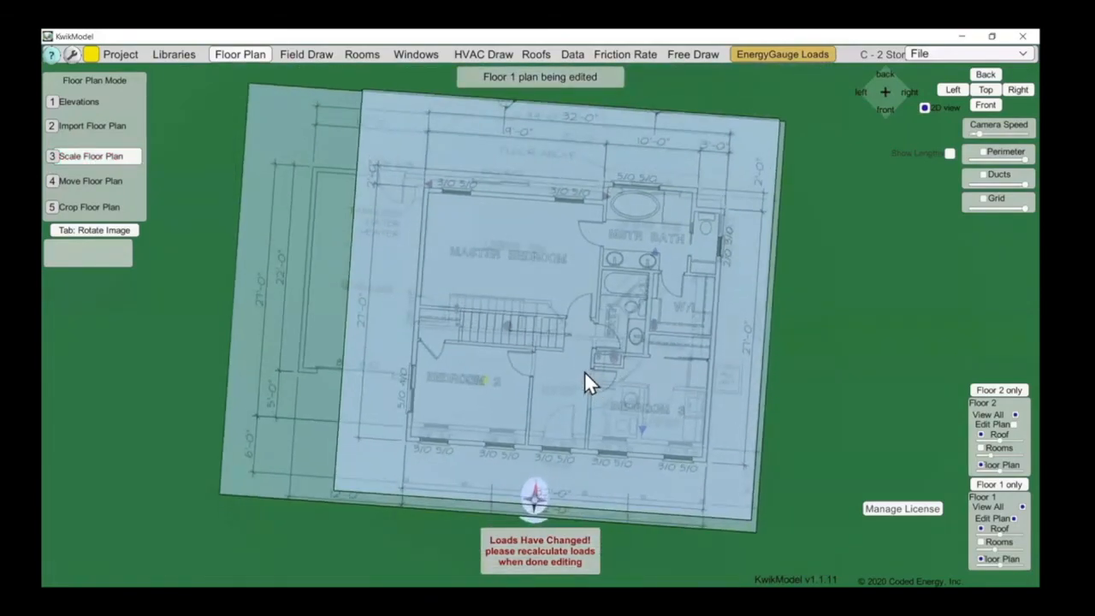
right_drag(751, 359, 805, 266)
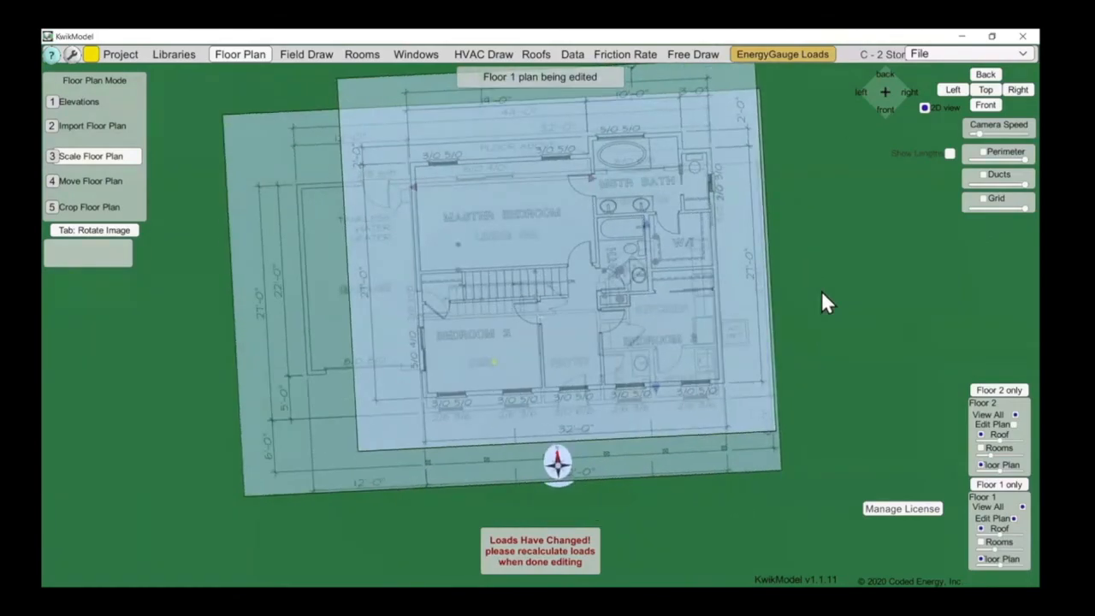
right_drag(801, 242, 779, 291)
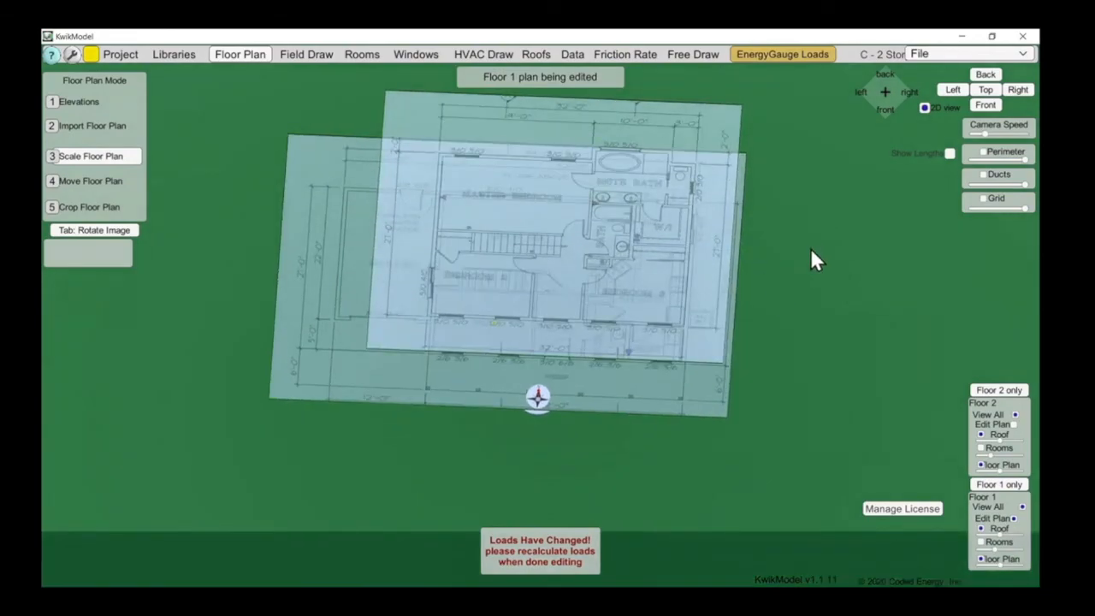
right_drag(810, 258, 801, 455)
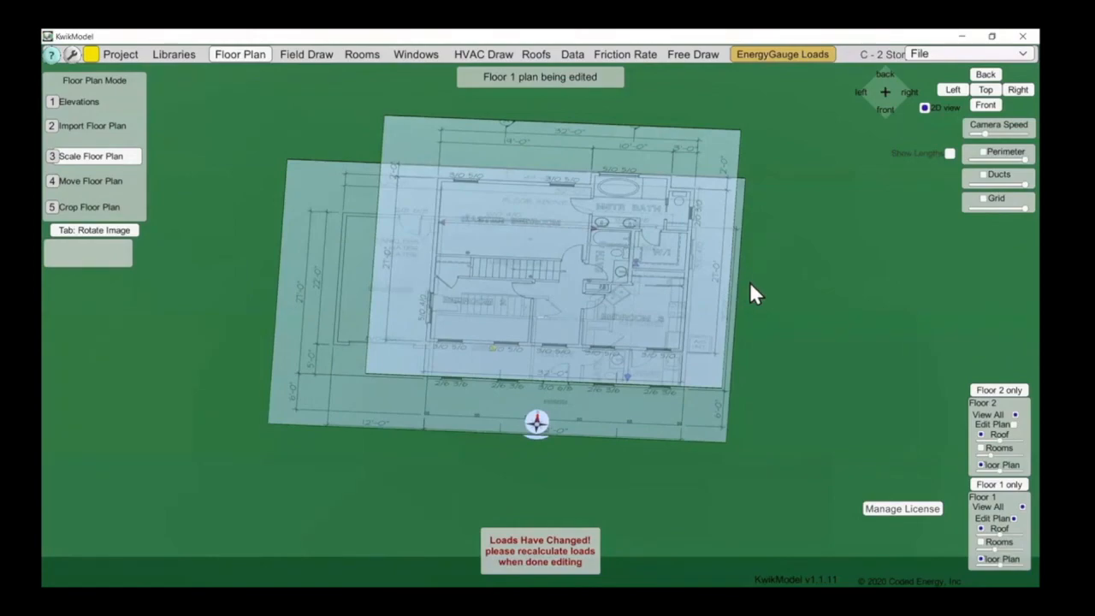
right_drag(756, 297, 832, 209)
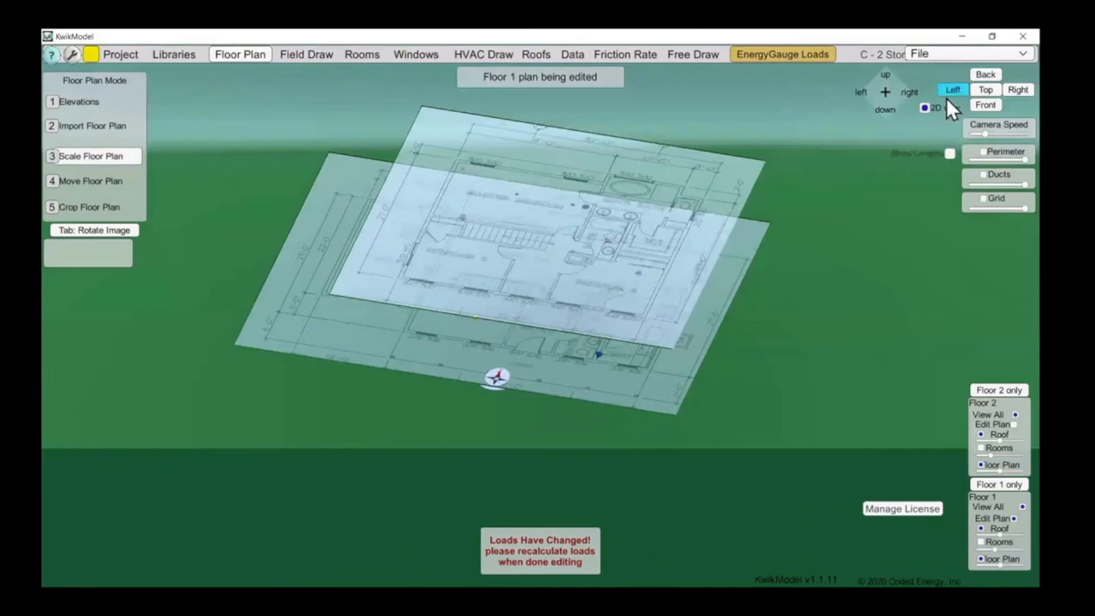
Turn off the 2D view and inspect the alignment of the stacked floor plans in 3D perspective.
click(924, 108)
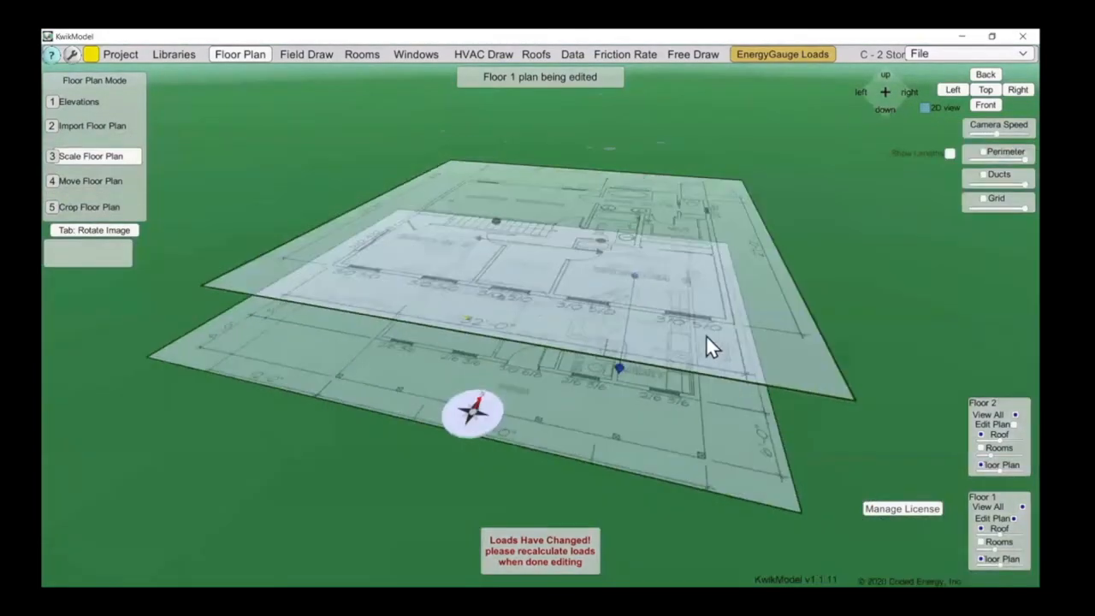
mouse_move(706, 336)
right_down()
mouse_move(738, 335)
mouse_move(699, 354)
mouse_move(689, 338)
right_up()
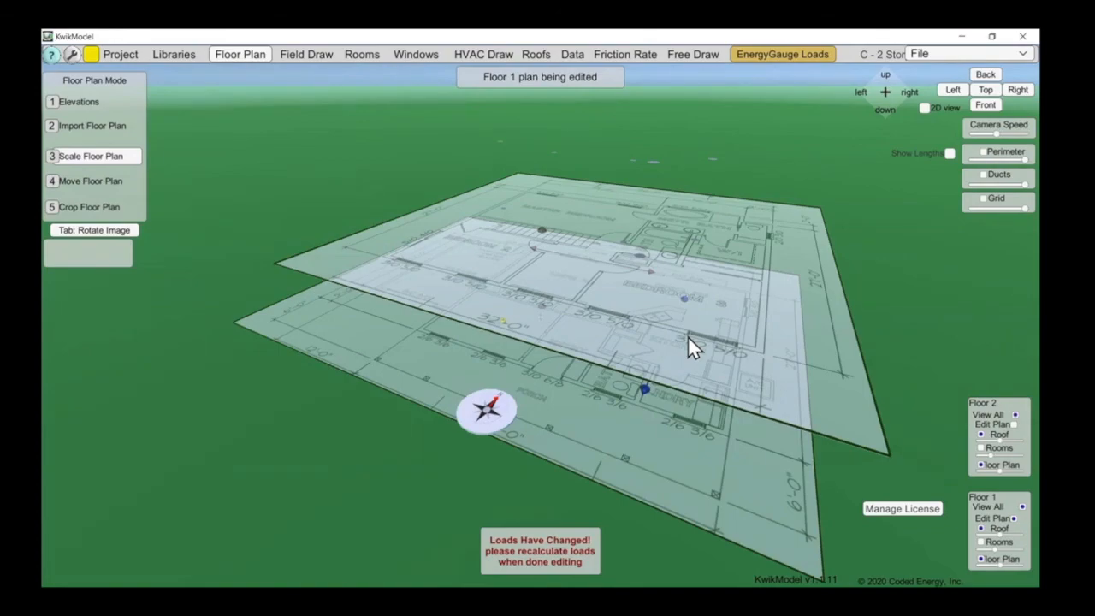
right_drag(688, 336, 726, 376)
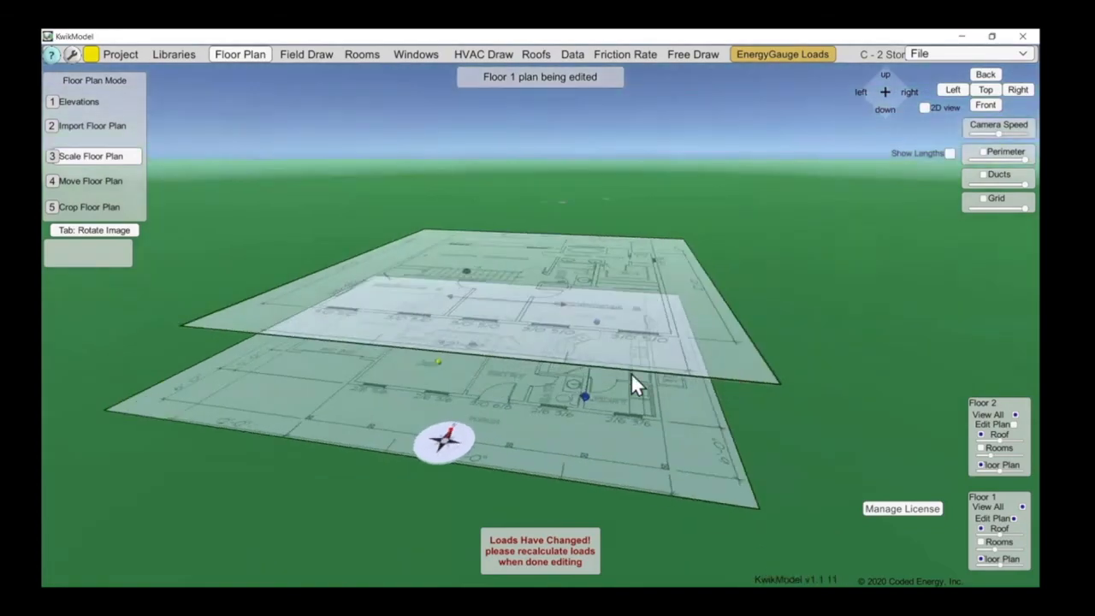
right_drag(581, 374, 547, 458)
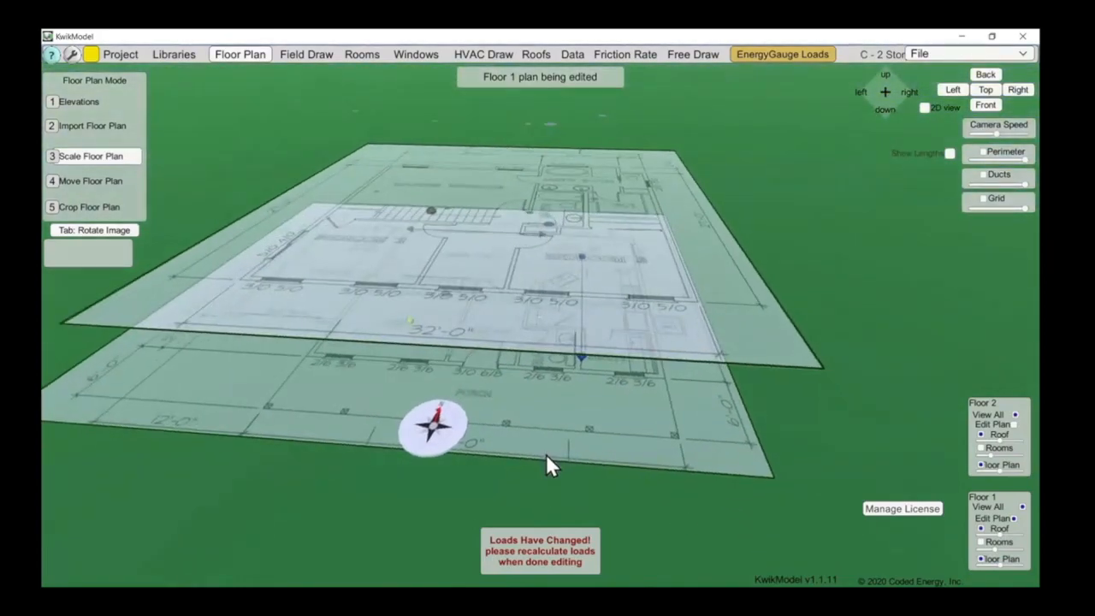
Show the rooms of Floor 2 and Floor 1 again and inspect the two-story model over its floor plans.
click(981, 447)
click(981, 542)
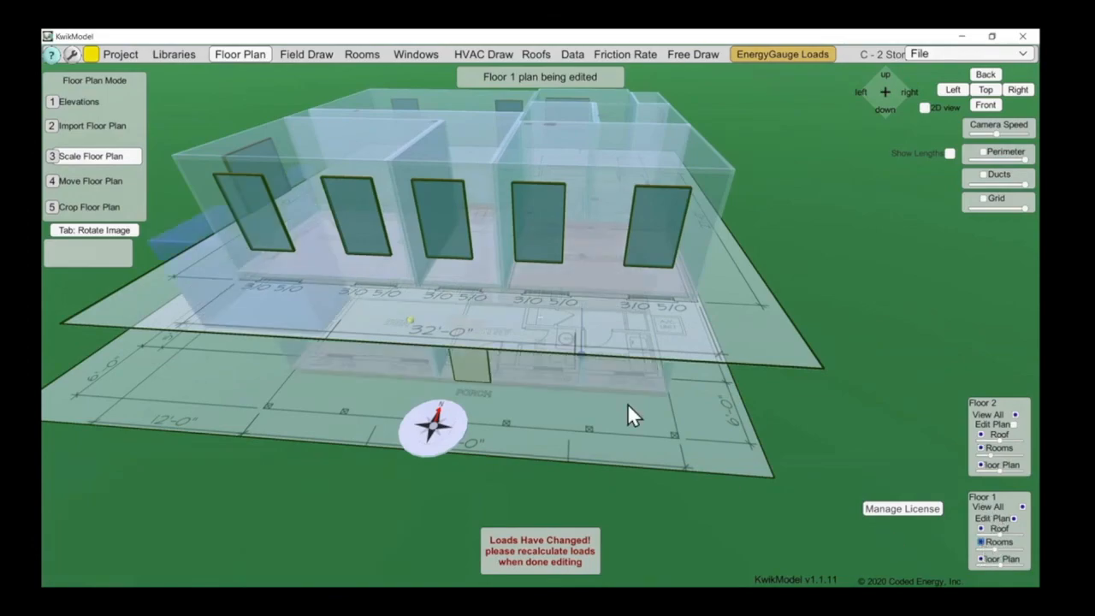
right_drag(585, 361, 588, 307)
right_drag(605, 239, 593, 204)
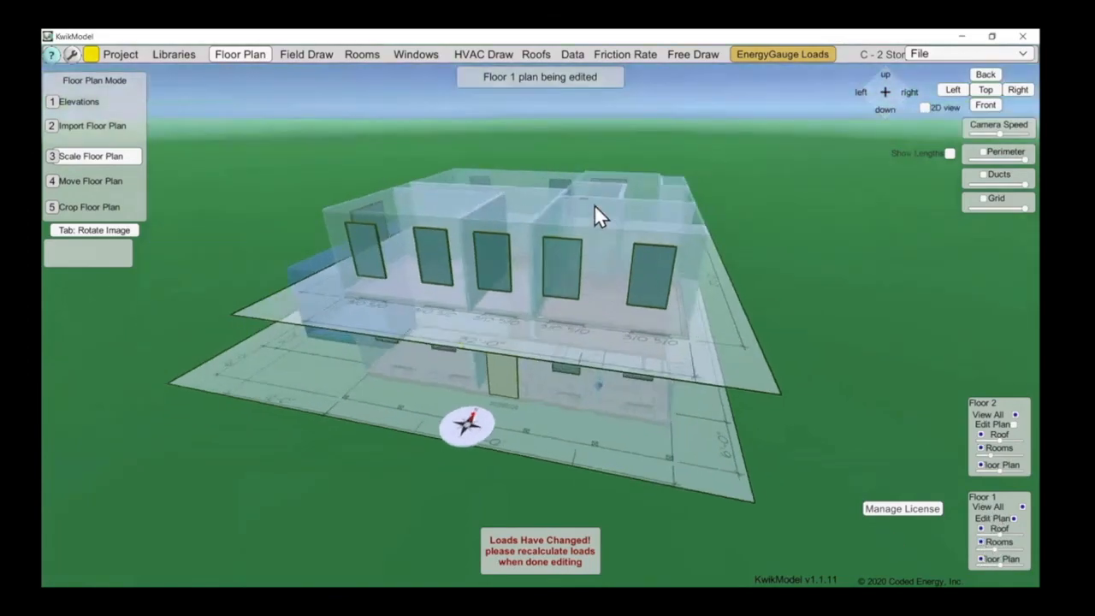
scroll(546, 235, up, 3)
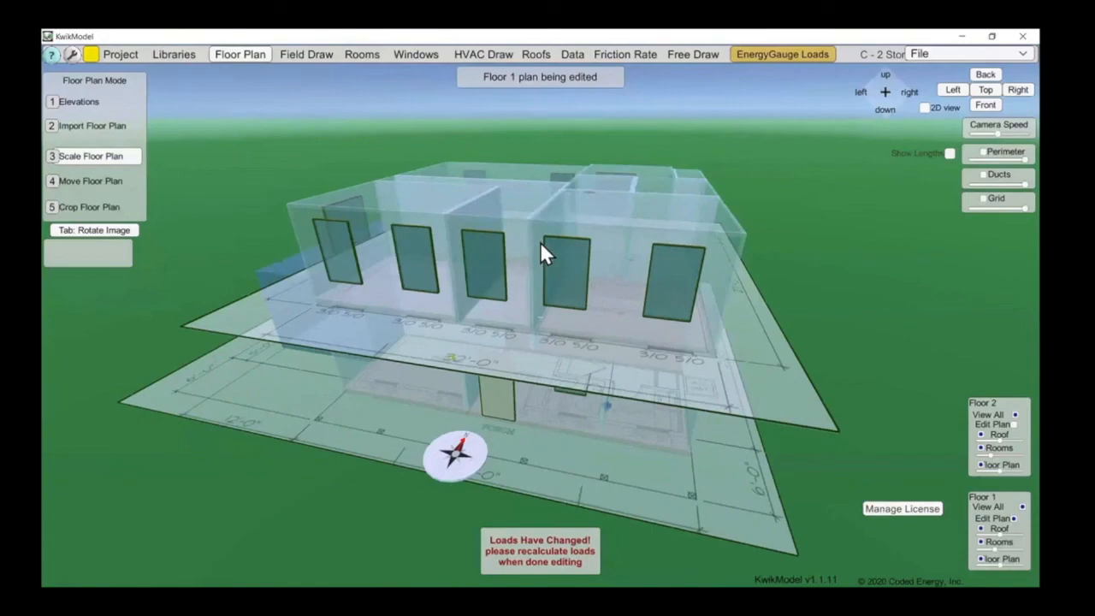